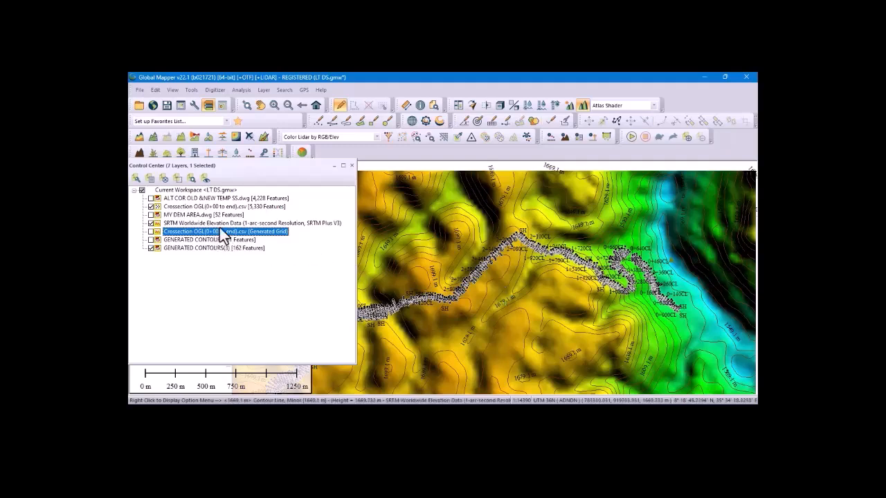
Inspect the terrain of the SRTM Worldwide Elevation Data layer and the surveyed route crossing it.
{"action": "left_click", "coordinate": [197, 223]}
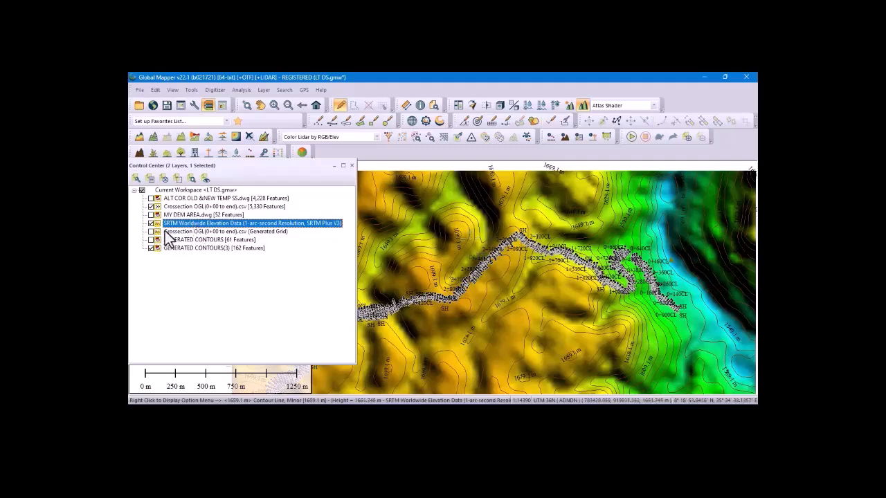
{"action": "scroll", "coordinate": [510, 289], "scroll_direction": "down", "scroll_amount": 3}
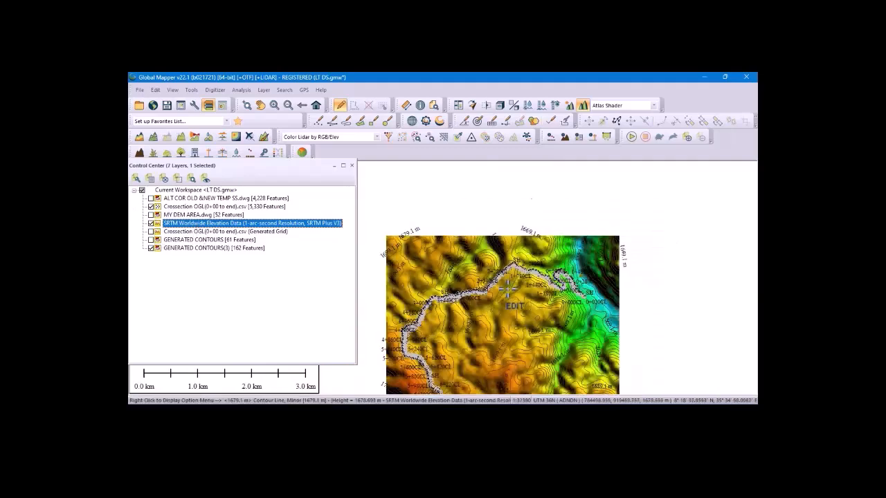
{"action": "scroll", "coordinate": [487, 303], "scroll_direction": "up", "scroll_amount": 1}
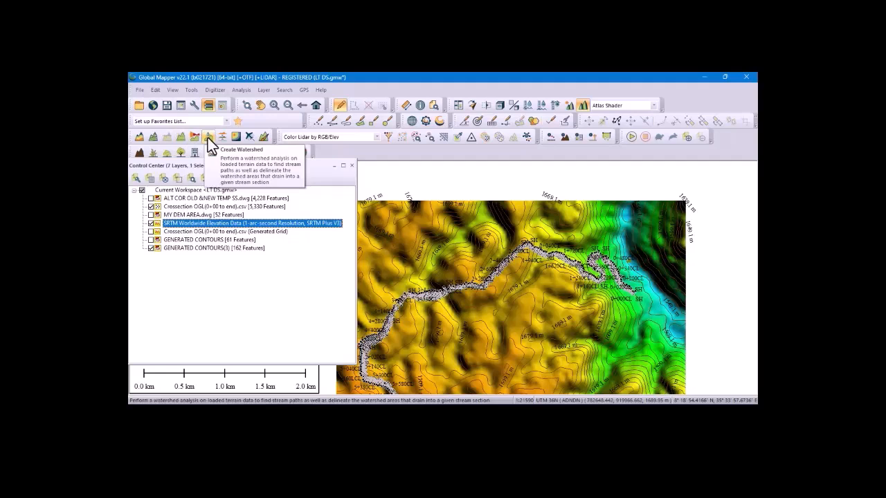
{"action": "left_click", "coordinate": [234, 92]}
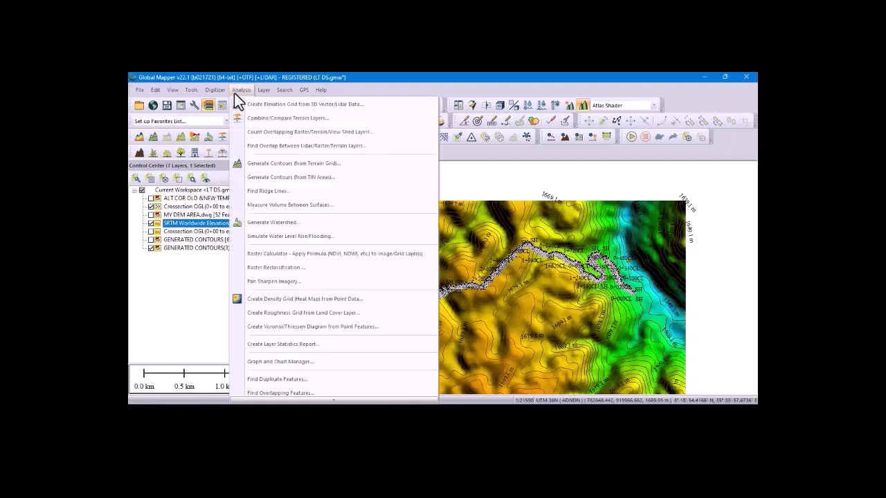
{"action": "left_click", "coordinate": [189, 279]}
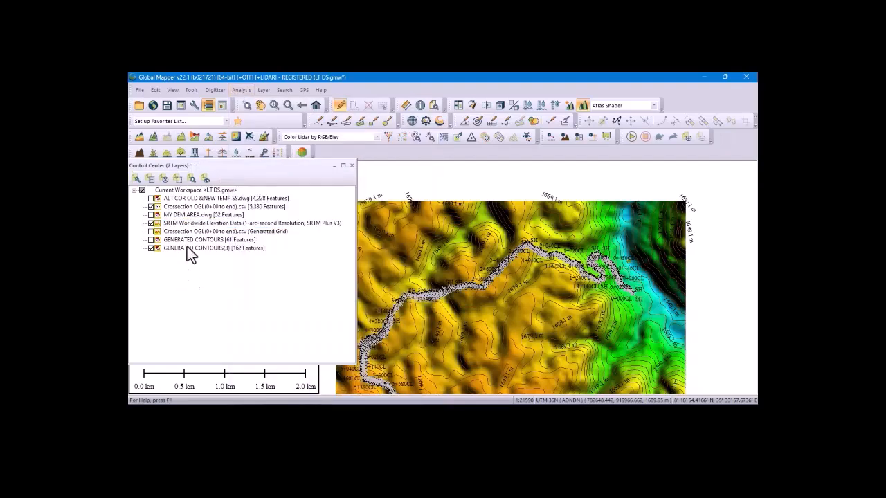
{"action": "left_click", "coordinate": [208, 138]}
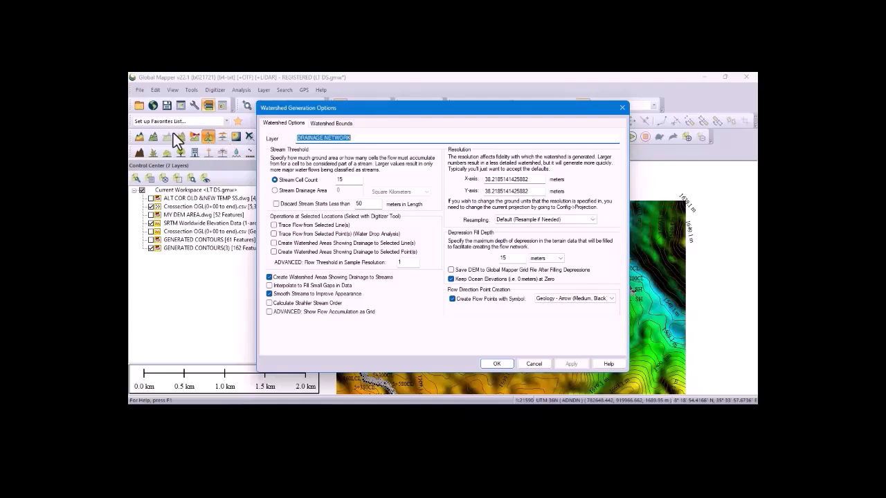
{"action": "left_click", "coordinate": [345, 180]}
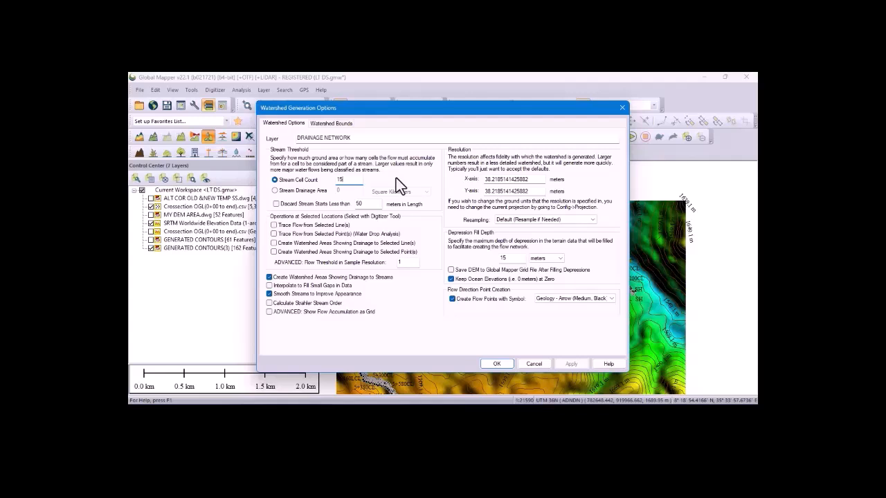
{"action": "double_click", "coordinate": [353, 180]}
{"action": "type", "text": "15"}
{"action": "left_click_drag", "start_coordinate": [344, 183], "coordinate": [328, 183]}
{"action": "left_click", "coordinate": [352, 181]}
{"action": "left_click_drag", "start_coordinate": [352, 182], "coordinate": [320, 187]}
{"action": "left_click", "coordinate": [349, 181]}
{"action": "left_click_drag", "start_coordinate": [350, 181], "coordinate": [325, 186]}
{"action": "left_click", "coordinate": [356, 182]}
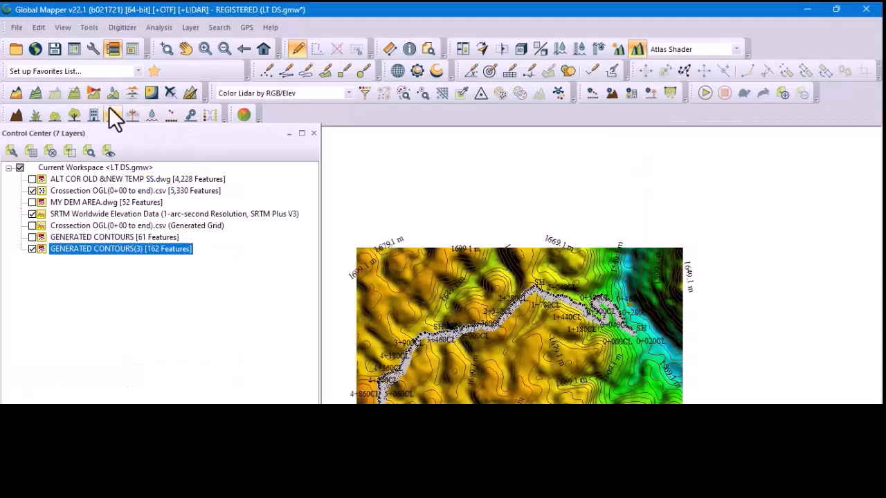
Generate the watershed layer DRAINAGE NETWORK with a stream cell count of 15 and flow points using the Geology - Arrow symbol.
{"action": "left_click", "coordinate": [111, 94]}
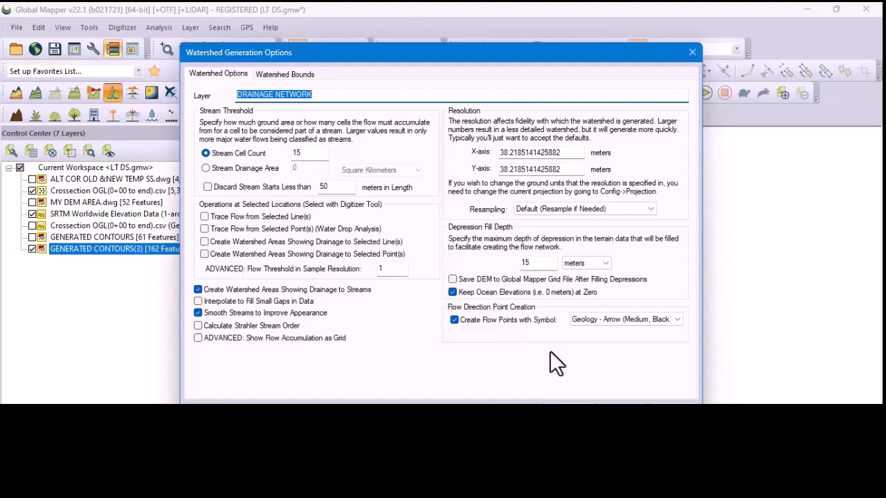
{"action": "left_click", "coordinate": [304, 154]}
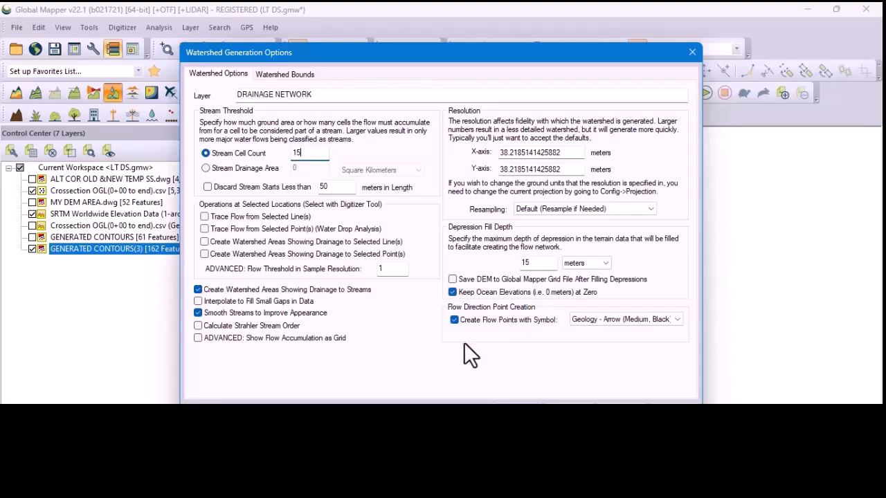
{"action": "left_click", "coordinate": [455, 321]}
{"action": "left_click", "coordinate": [455, 321]}
{"action": "left_click", "coordinate": [513, 411]}
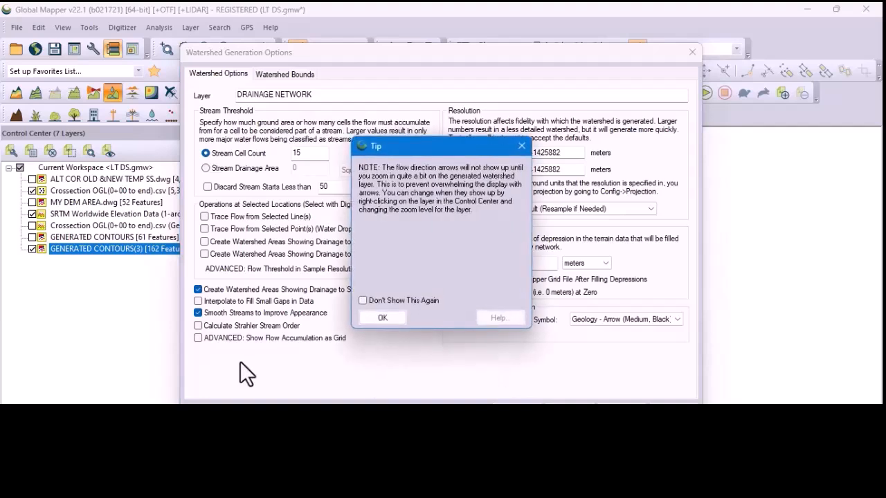
{"action": "left_click", "coordinate": [384, 317]}
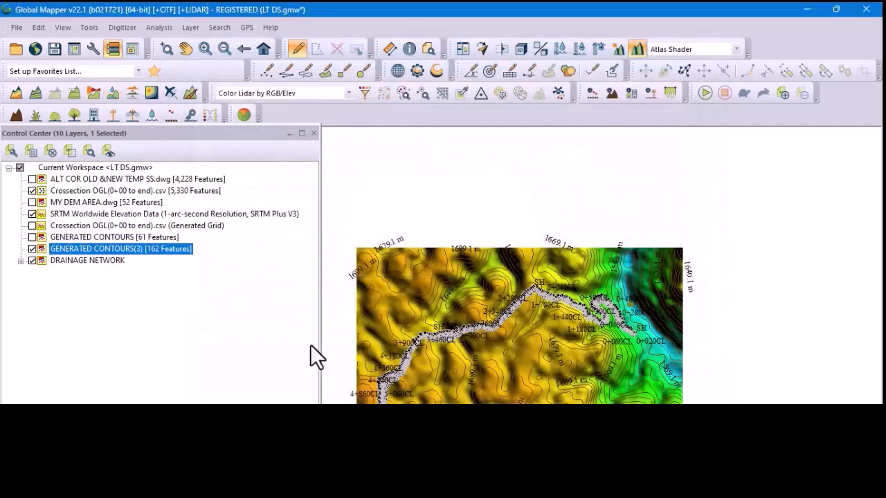
Examine the generated drainage areas and stream lines where they meet the route's cross-section points.
{"action": "scroll", "coordinate": [478, 279], "scroll_direction": "down", "scroll_amount": 1}
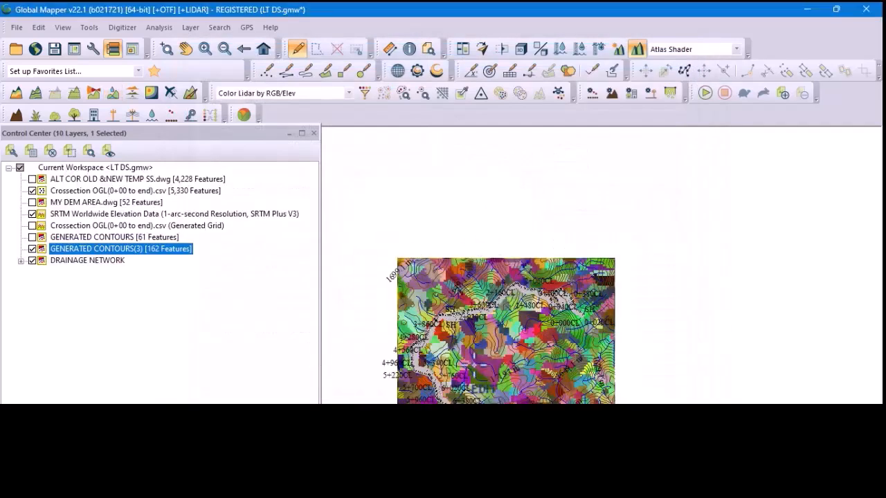
{"action": "scroll", "coordinate": [479, 367], "scroll_direction": "up", "scroll_amount": 1}
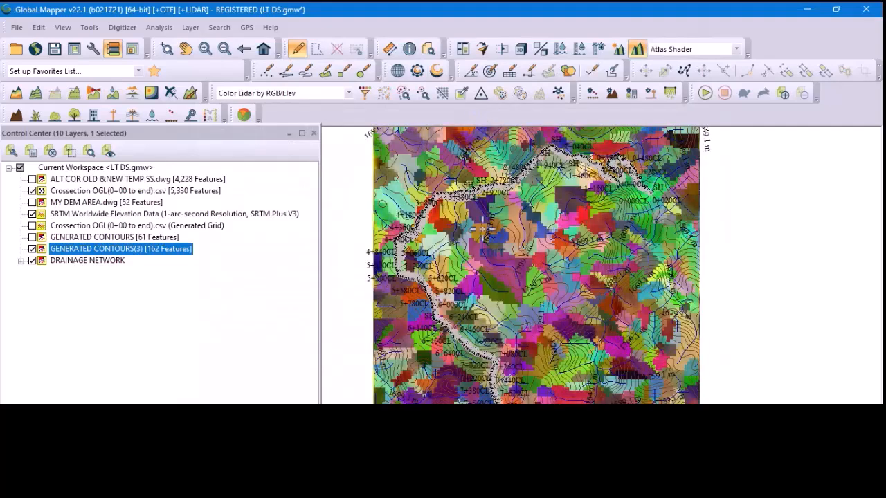
{"action": "scroll", "coordinate": [472, 195], "scroll_direction": "up", "scroll_amount": 2}
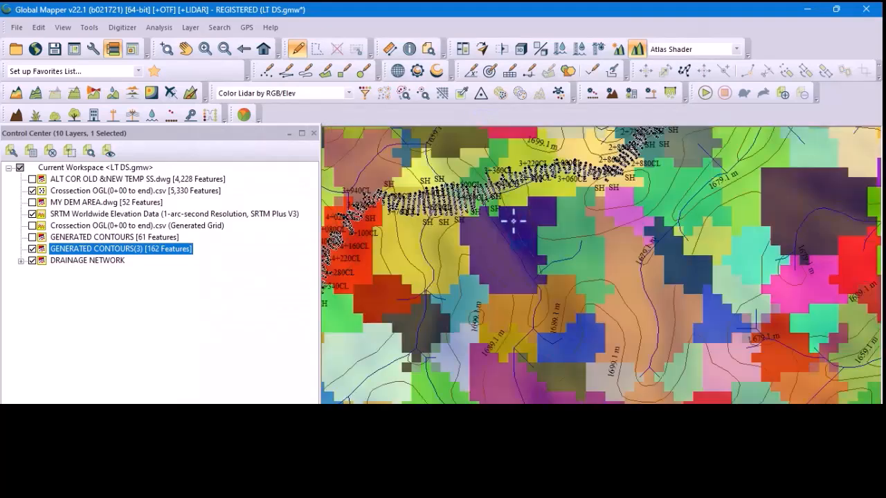
{"action": "scroll", "coordinate": [513, 221], "scroll_direction": "down", "scroll_amount": 3}
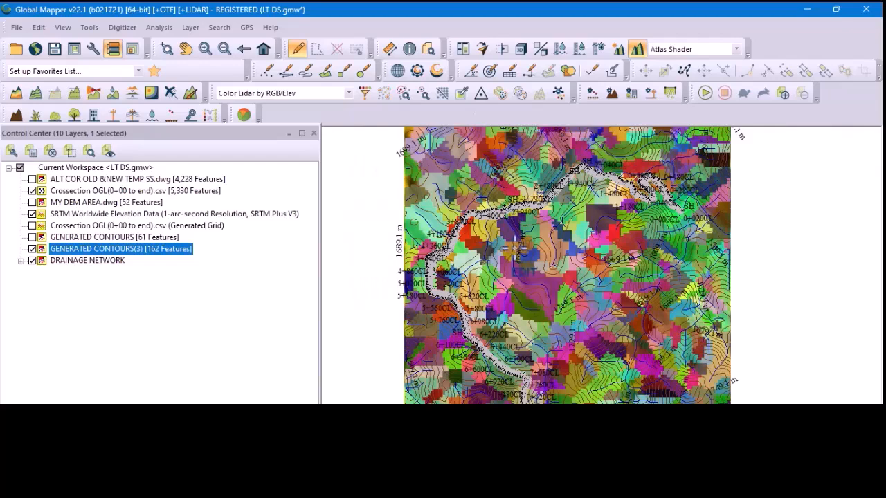
{"action": "scroll", "coordinate": [561, 234], "scroll_direction": "up", "scroll_amount": 1}
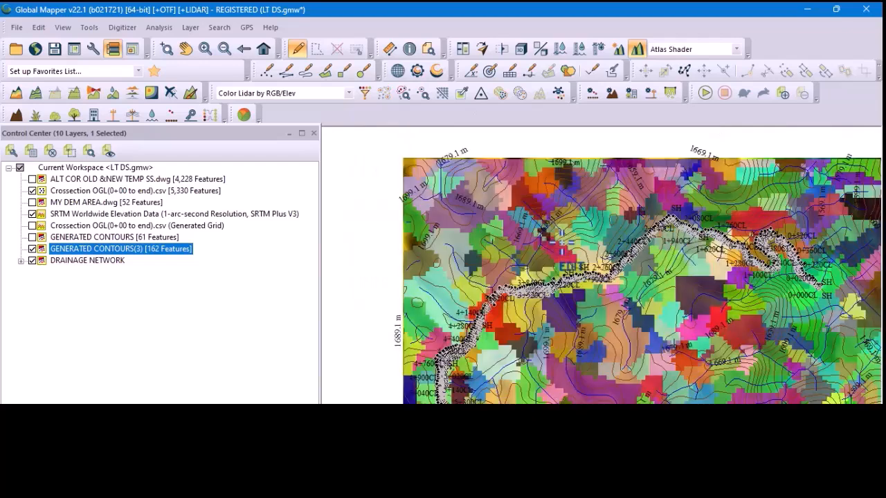
{"action": "scroll", "coordinate": [561, 234], "scroll_direction": "up", "scroll_amount": 1}
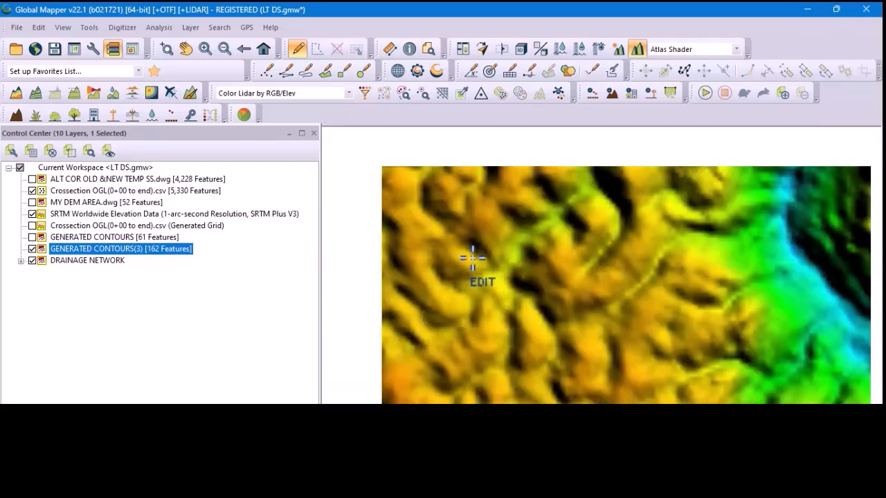
{"action": "scroll", "coordinate": [548, 282], "scroll_direction": "up", "scroll_amount": 1}
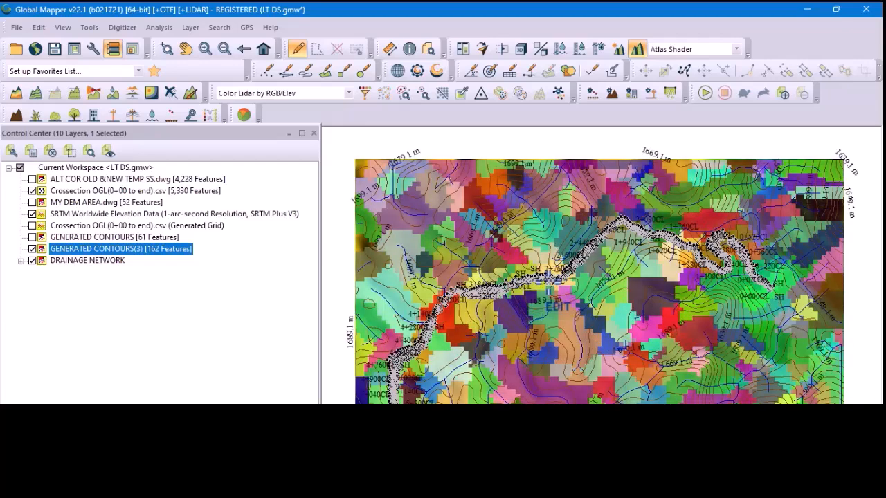
{"action": "scroll", "coordinate": [548, 282], "scroll_direction": "up", "scroll_amount": 1}
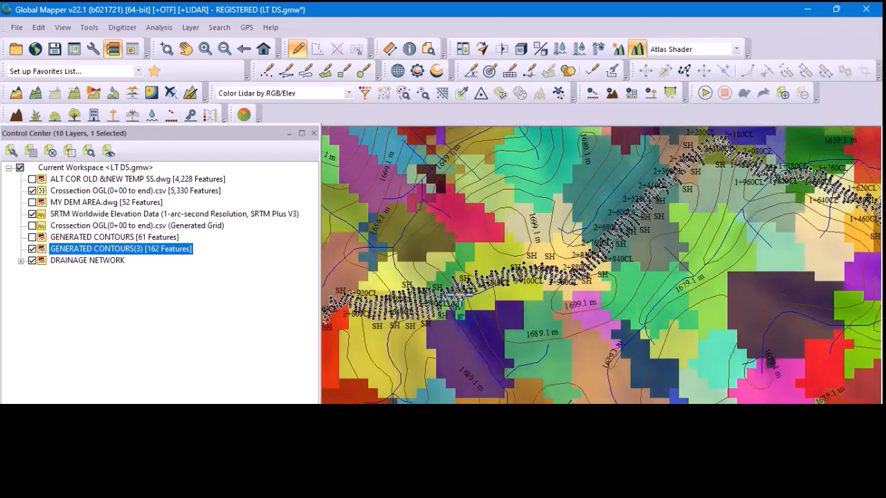
{"action": "scroll", "coordinate": [540, 283], "scroll_direction": "down", "scroll_amount": 1}
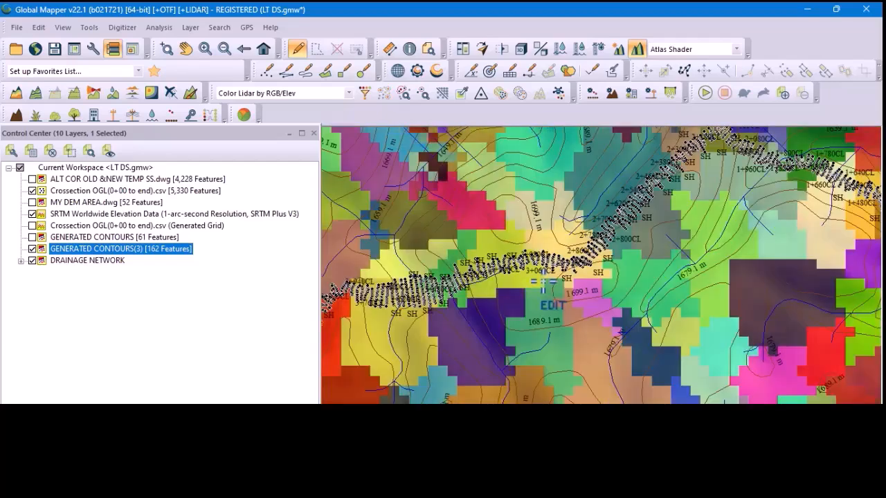
{"action": "scroll", "coordinate": [533, 284], "scroll_direction": "down", "scroll_amount": 1}
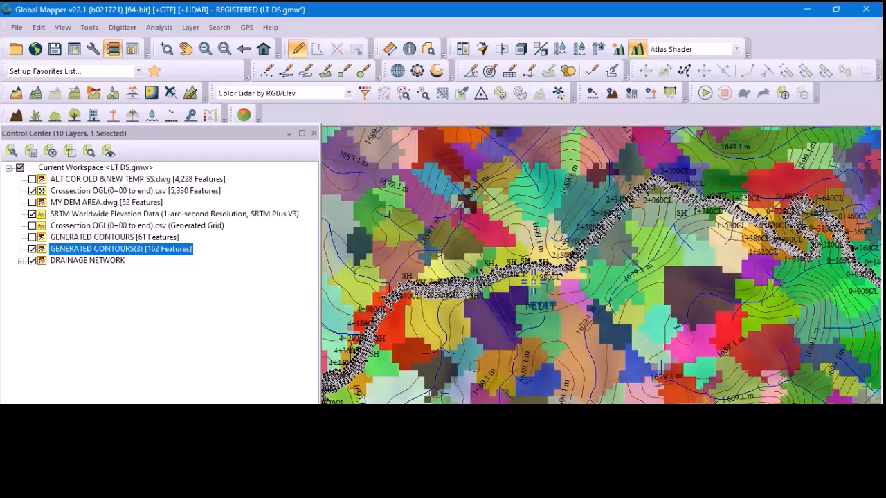
{"action": "scroll", "coordinate": [533, 282], "scroll_direction": "down", "scroll_amount": 2}
{"action": "scroll", "coordinate": [600, 244], "scroll_direction": "up", "scroll_amount": 2}
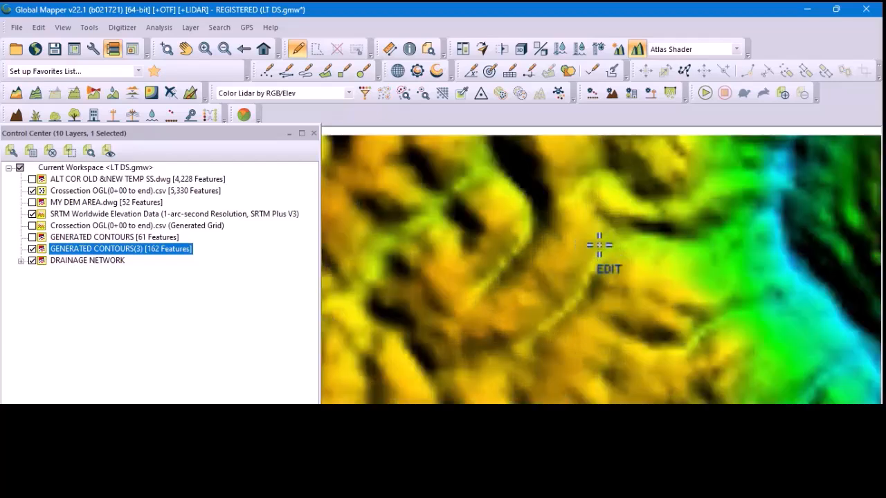
{"action": "scroll", "coordinate": [551, 237], "scroll_direction": "up", "scroll_amount": 1}
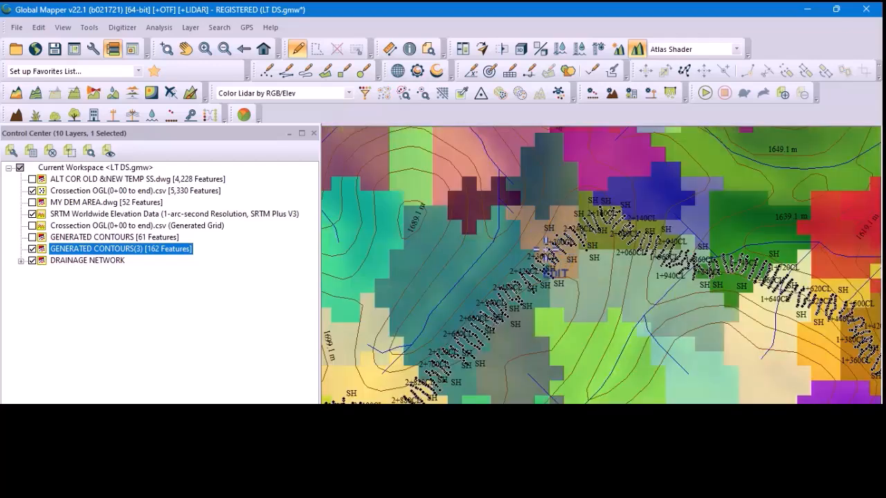
{"action": "scroll", "coordinate": [547, 244], "scroll_direction": "down", "scroll_amount": 1}
{"action": "scroll", "coordinate": [599, 209], "scroll_direction": "up", "scroll_amount": 1}
{"action": "scroll", "coordinate": [557, 188], "scroll_direction": "up", "scroll_amount": 2}
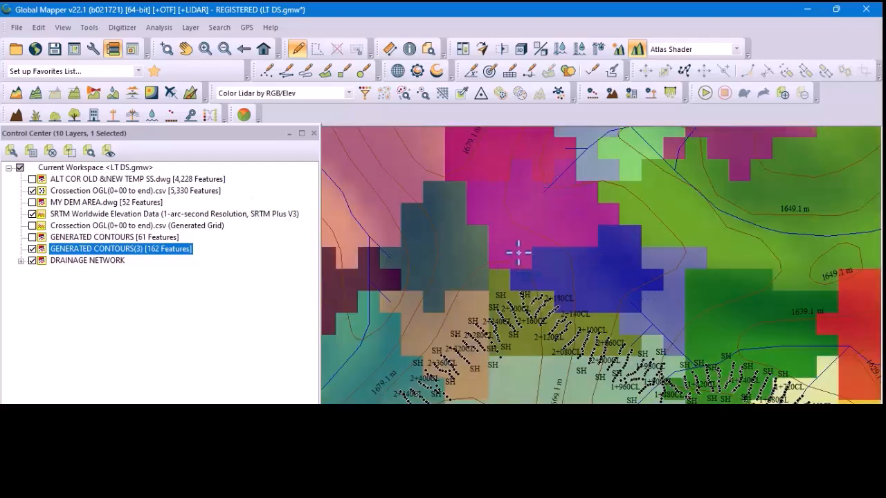
{"action": "scroll", "coordinate": [526, 249], "scroll_direction": "up", "scroll_amount": 2}
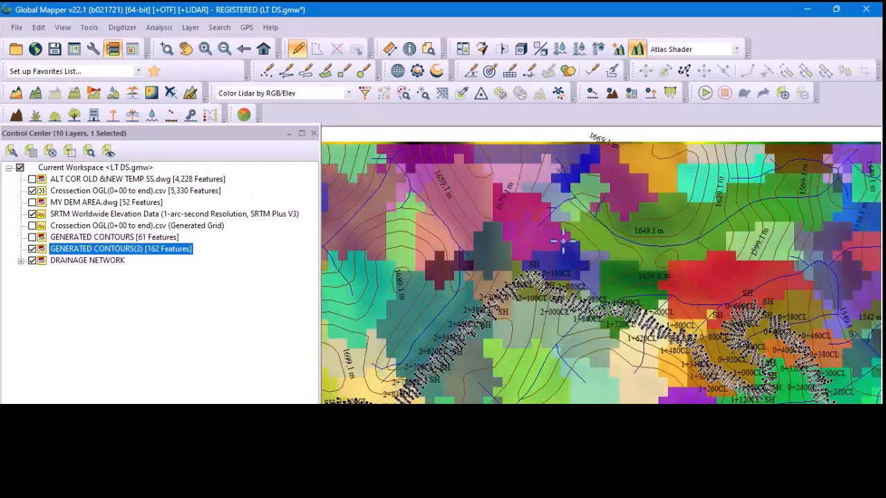
{"action": "scroll", "coordinate": [587, 230], "scroll_direction": "down", "scroll_amount": 1}
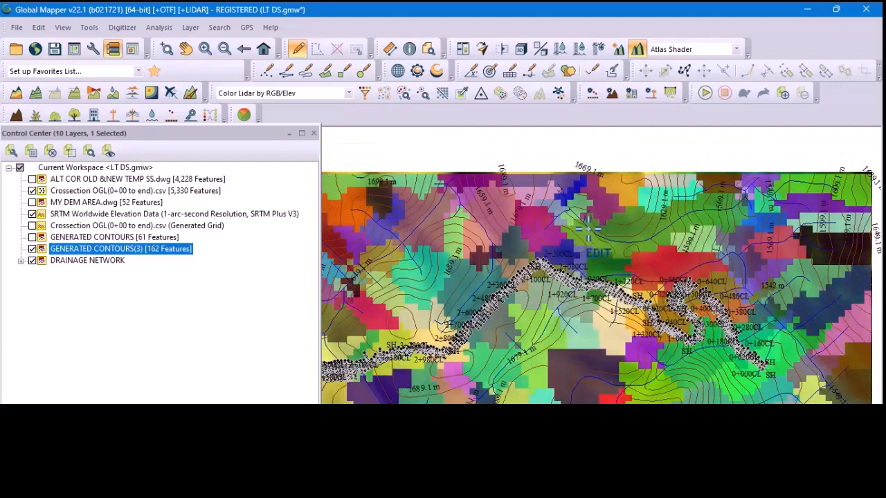
{"action": "scroll", "coordinate": [549, 225], "scroll_direction": "down", "scroll_amount": 1}
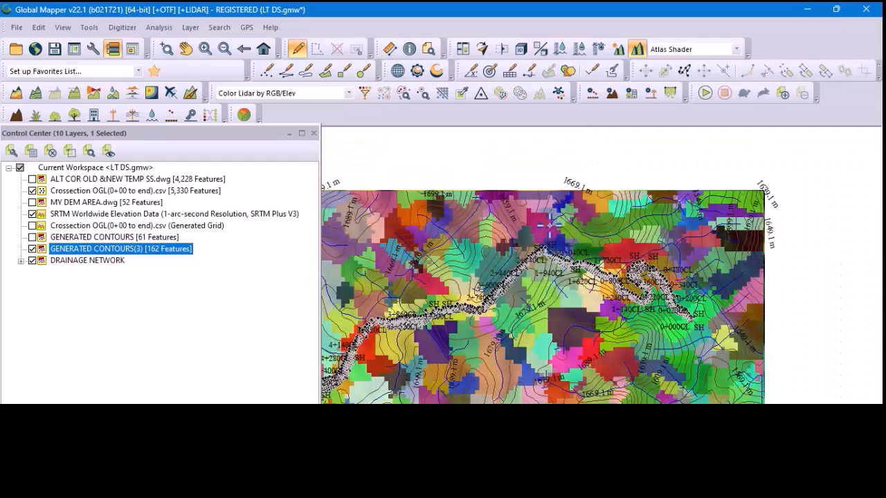
{"action": "scroll", "coordinate": [572, 233], "scroll_direction": "up", "scroll_amount": 2}
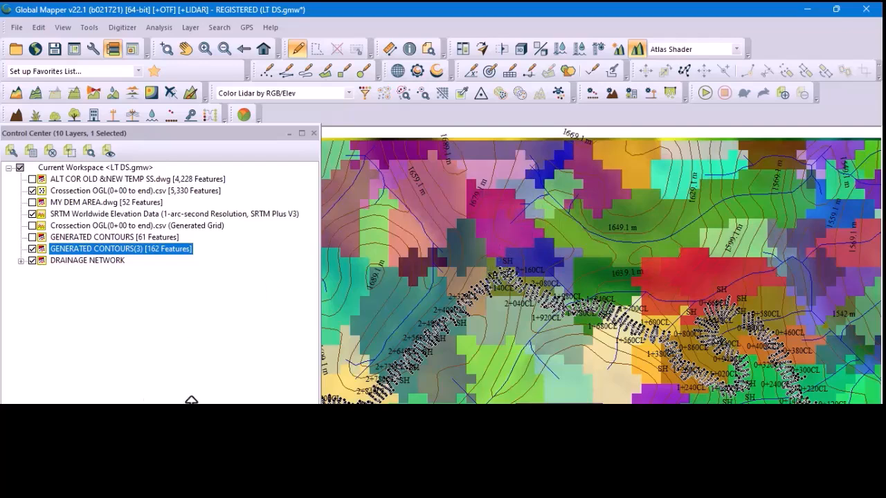
Shorten the Control Center to a few rows and inspect the uncovered elevation legend and the drainage areas along the northern map edge.
{"action": "key", "text": "ctrl+a"}
{"action": "left_click_drag", "start_coordinate": [190, 400], "coordinate": [197, 358]}
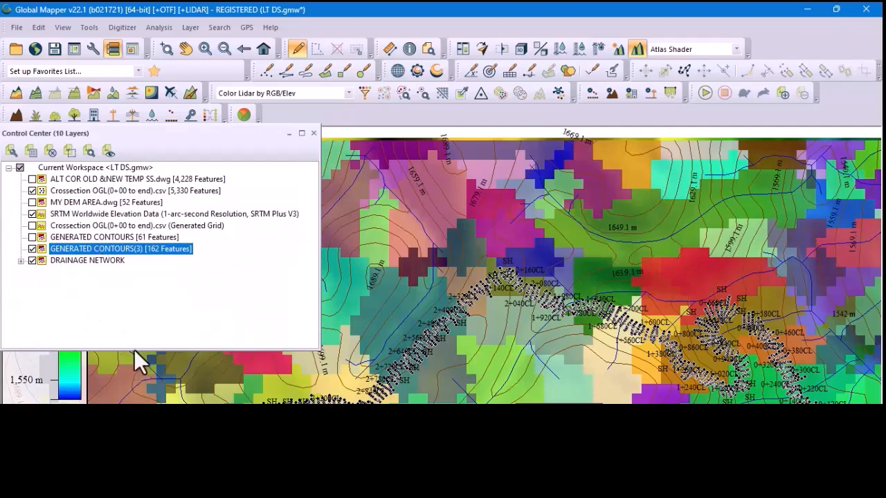
{"action": "left_click_drag", "start_coordinate": [134, 348], "coordinate": [136, 215]}
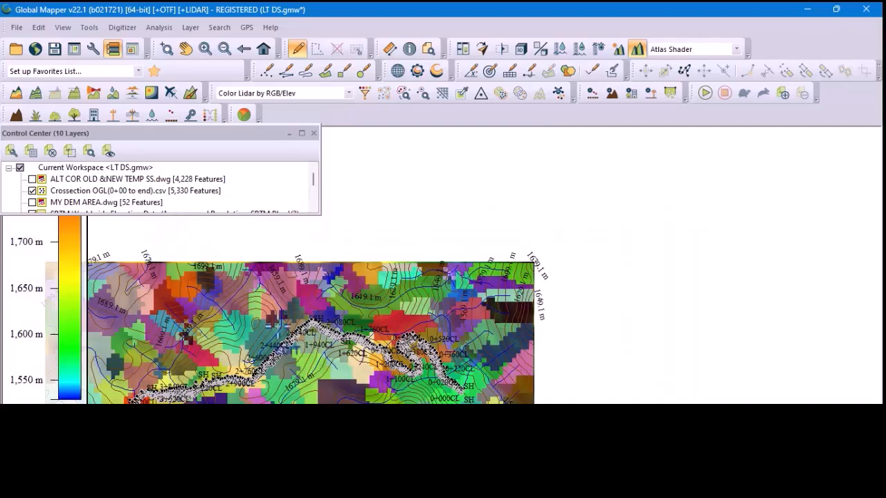
{"action": "scroll", "coordinate": [301, 316], "scroll_direction": "up", "scroll_amount": 2}
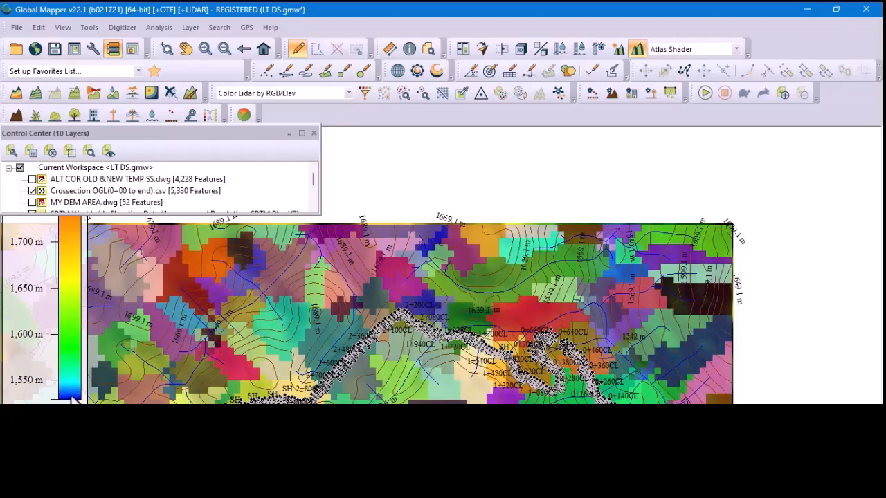
{"action": "scroll", "coordinate": [471, 260], "scroll_direction": "down", "scroll_amount": 1}
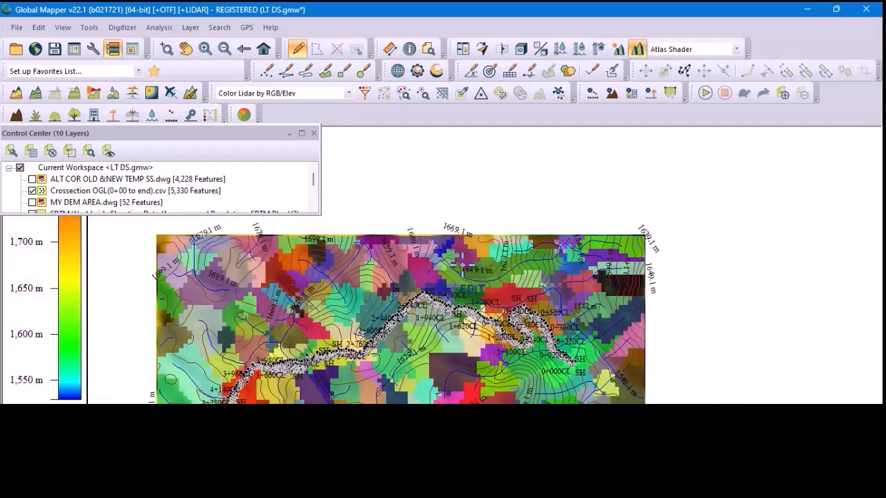
{"action": "scroll", "coordinate": [447, 252], "scroll_direction": "up", "scroll_amount": 3}
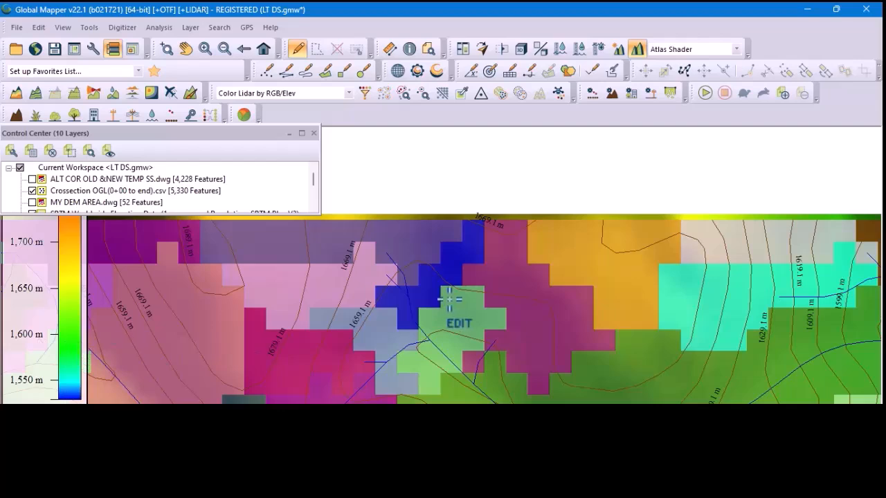
{"action": "scroll", "coordinate": [477, 275], "scroll_direction": "down", "scroll_amount": 2}
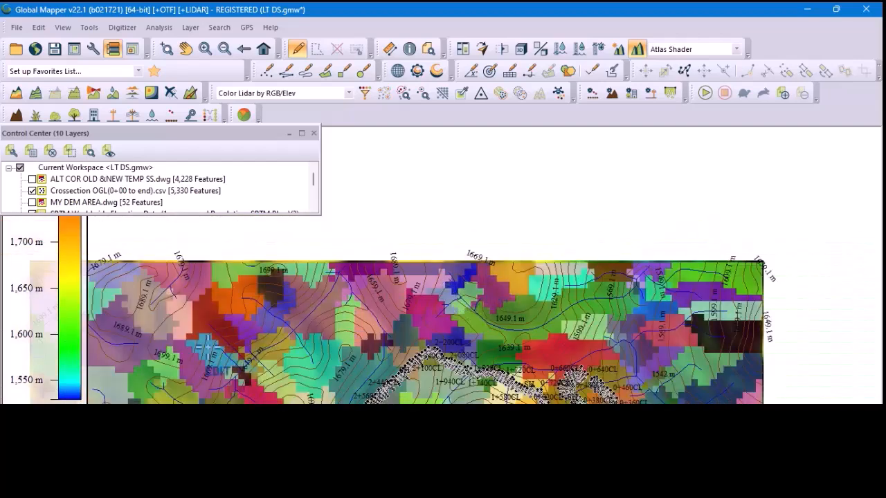
Examine the drainage areas along the surveyed route and extend the Control Center to uncover its full layer list.
{"action": "scroll", "coordinate": [527, 311], "scroll_direction": "down", "scroll_amount": 1}
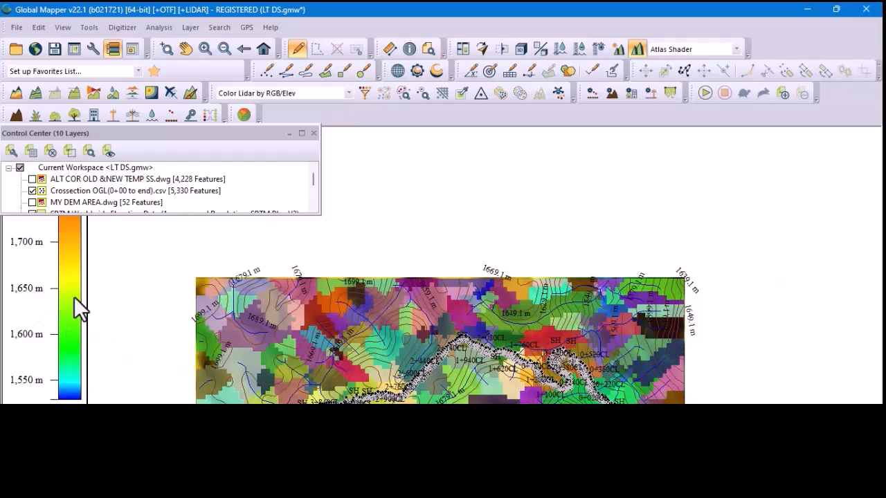
{"action": "scroll", "coordinate": [540, 308], "scroll_direction": "up", "scroll_amount": 1}
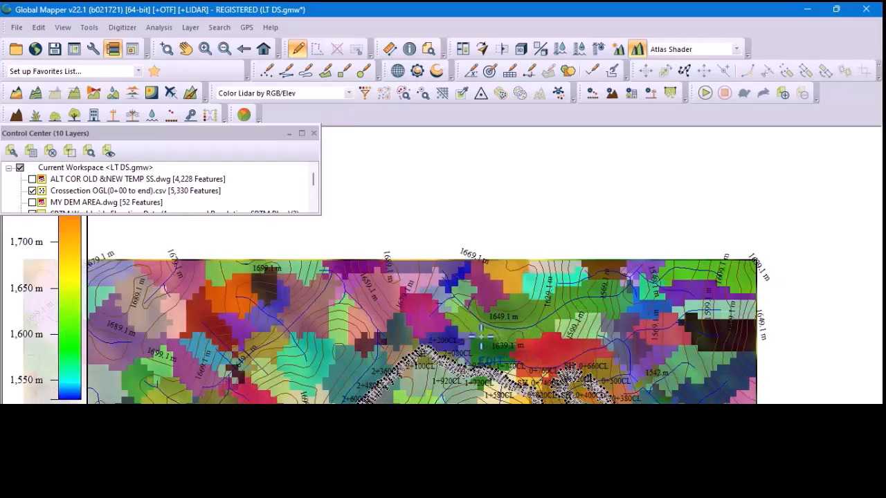
{"action": "scroll", "coordinate": [539, 306], "scroll_direction": "down", "scroll_amount": 1}
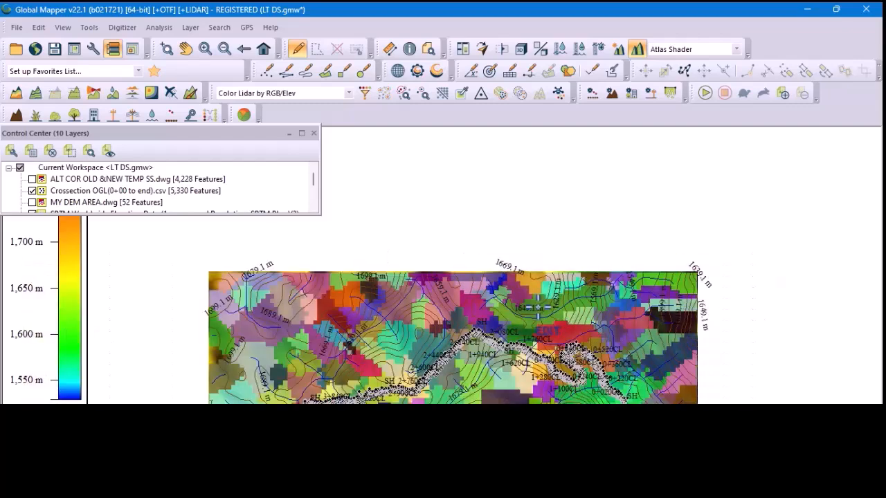
{"action": "scroll", "coordinate": [492, 335], "scroll_direction": "down", "scroll_amount": 1}
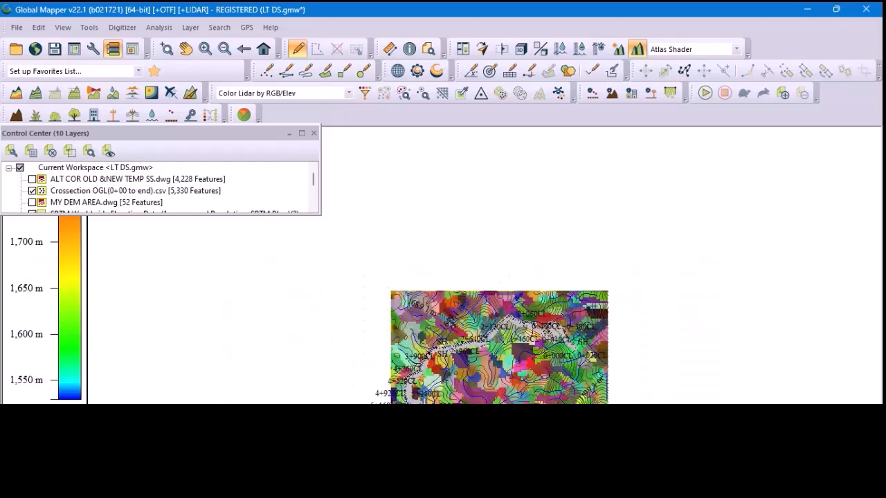
{"action": "scroll", "coordinate": [450, 398], "scroll_direction": "up", "scroll_amount": 3}
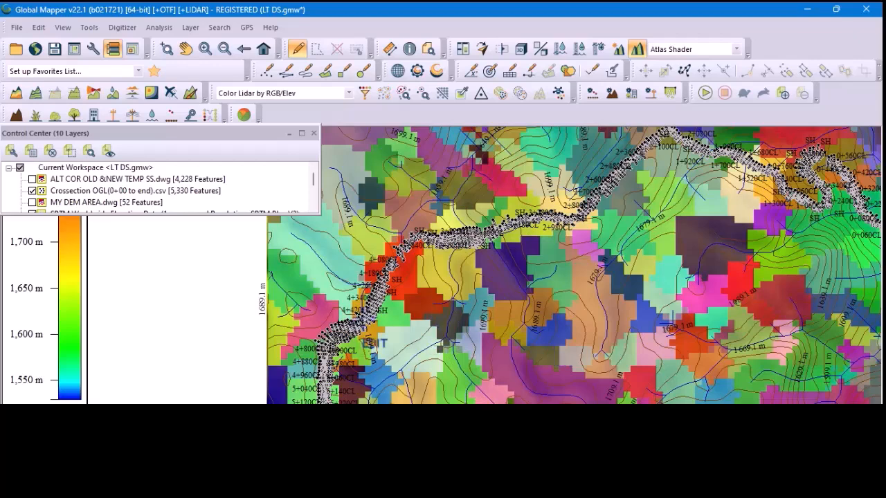
{"action": "scroll", "coordinate": [287, 277], "scroll_direction": "up", "scroll_amount": 1}
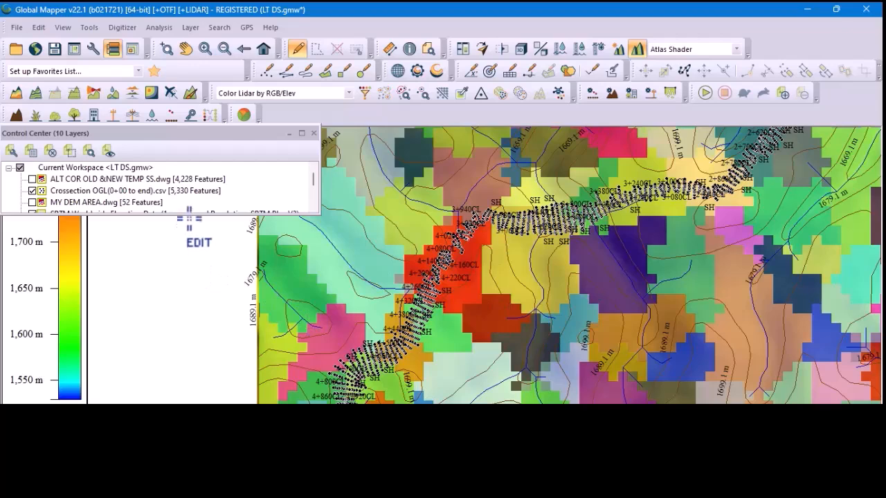
{"action": "left_click_drag", "start_coordinate": [188, 215], "coordinate": [190, 397]}
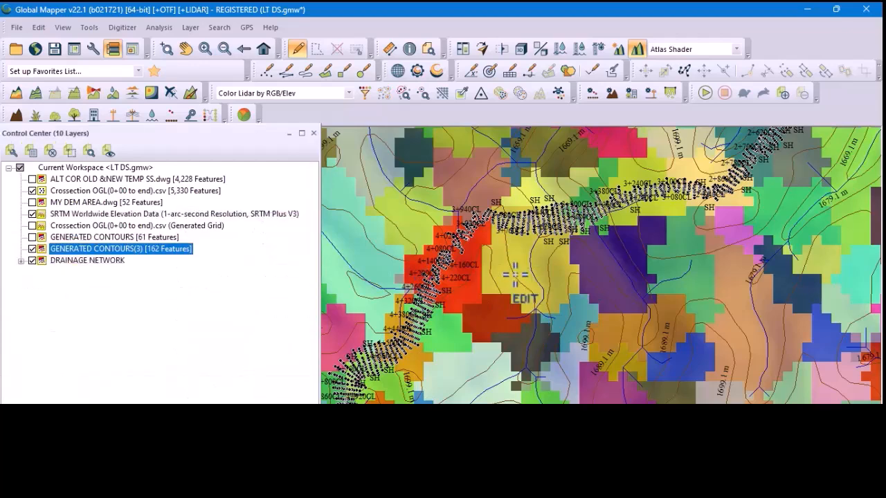
Display the ALT COR OLD &NEW TEMP SS.dwg layer in place of the Crossection OGL(0+00 to end).csv points.
{"action": "scroll", "coordinate": [460, 268], "scroll_direction": "down", "scroll_amount": 5}
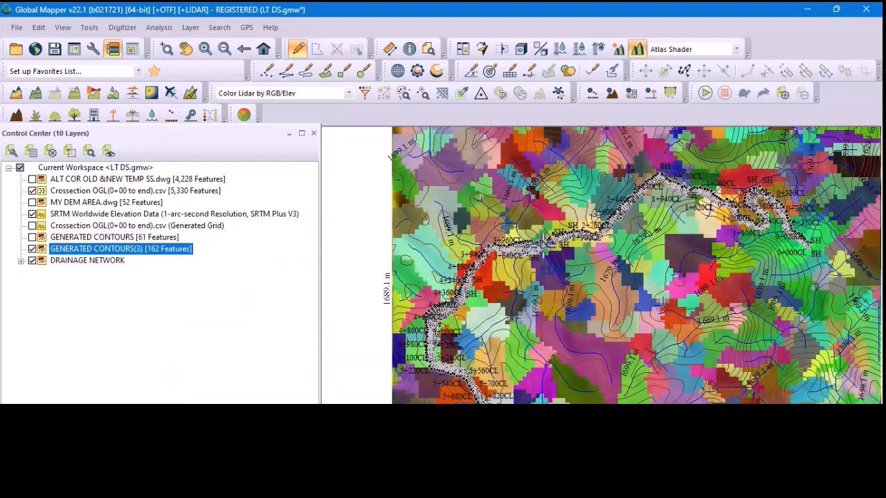
{"action": "scroll", "coordinate": [552, 230], "scroll_direction": "up", "scroll_amount": 1}
{"action": "scroll", "coordinate": [552, 231], "scroll_direction": "up", "scroll_amount": 1}
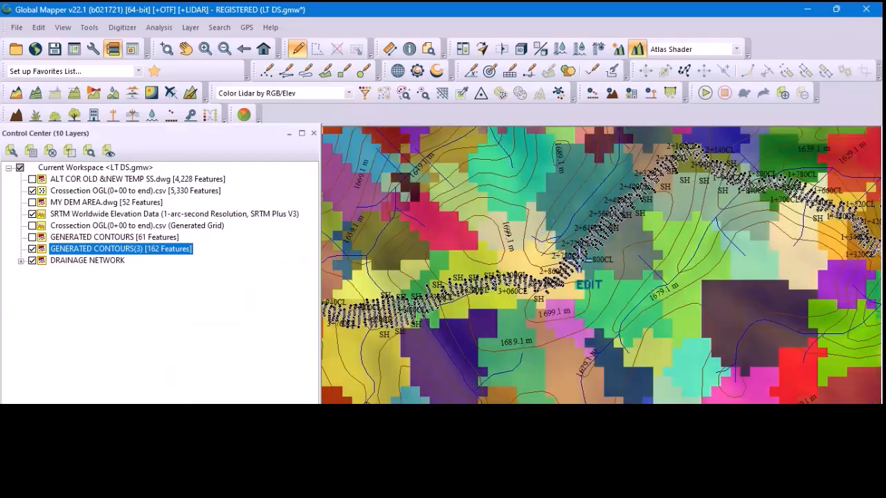
{"action": "scroll", "coordinate": [564, 258], "scroll_direction": "up", "scroll_amount": 1}
{"action": "scroll", "coordinate": [563, 254], "scroll_direction": "up", "scroll_amount": 1}
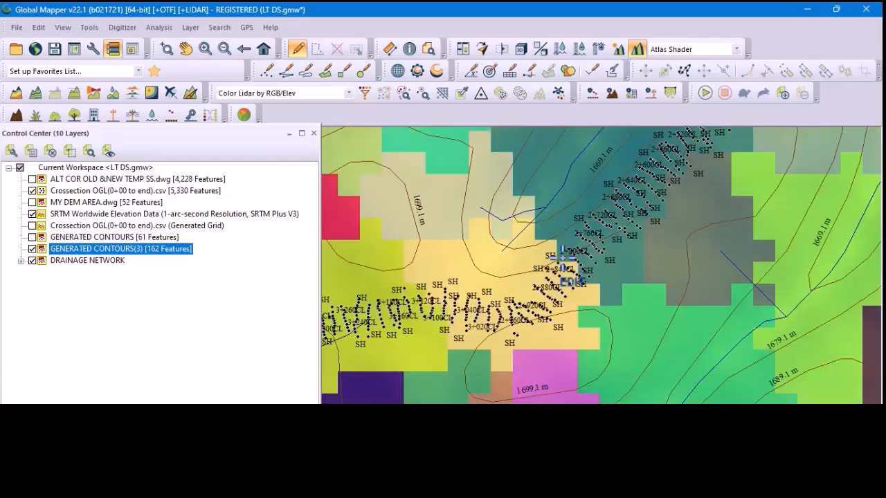
{"action": "left_click", "coordinate": [31, 179]}
{"action": "left_click", "coordinate": [32, 190]}
{"action": "left_click", "coordinate": [32, 191]}
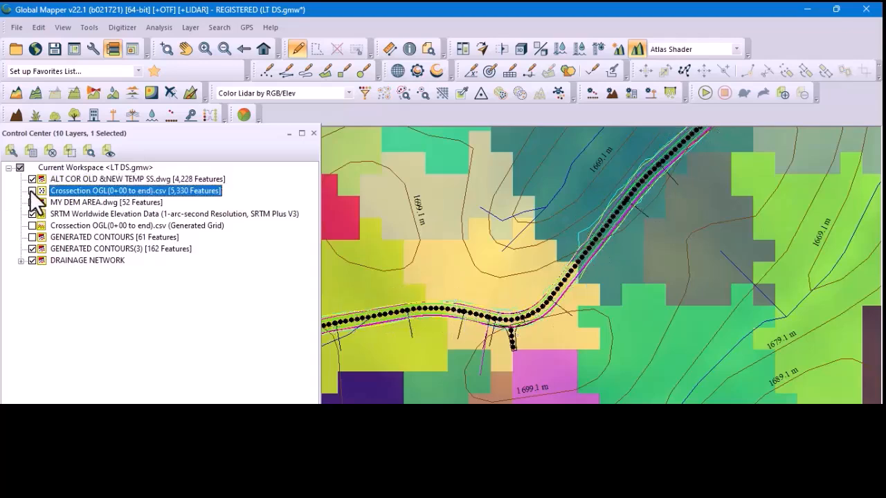
{"action": "scroll", "coordinate": [465, 324], "scroll_direction": "down", "scroll_amount": 1}
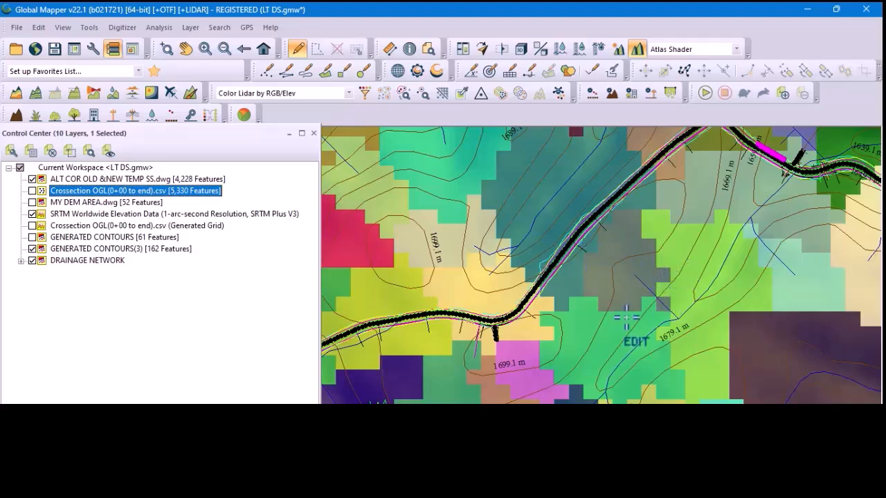
Expand DRAINAGE NETWORK and hide its Watershed Areas and Flow Direction Points, the SRTM Worldwide Elevation Data, and GENERATED CONTOURS(3).
{"action": "left_click", "coordinate": [87, 260]}
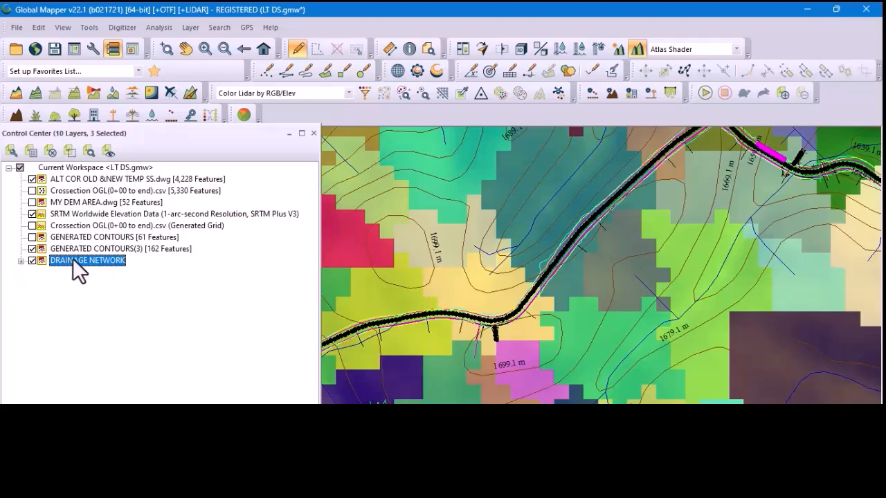
{"action": "left_click", "coordinate": [21, 260]}
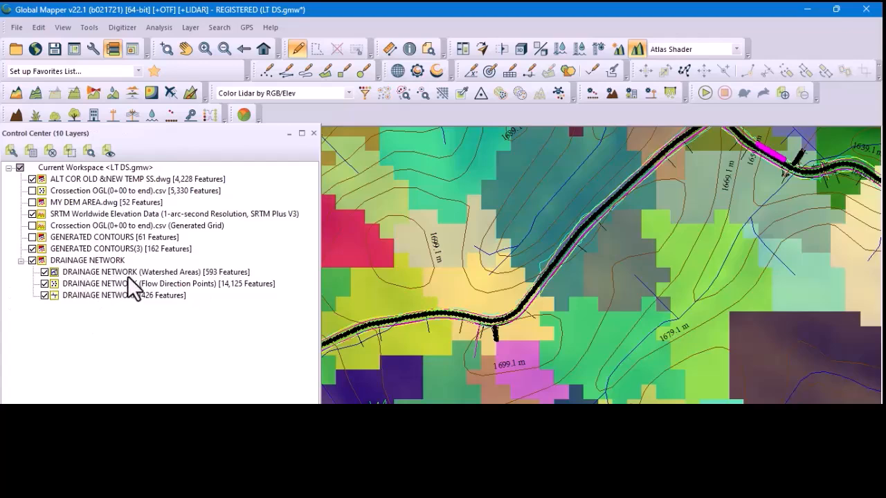
{"action": "left_click", "coordinate": [44, 272]}
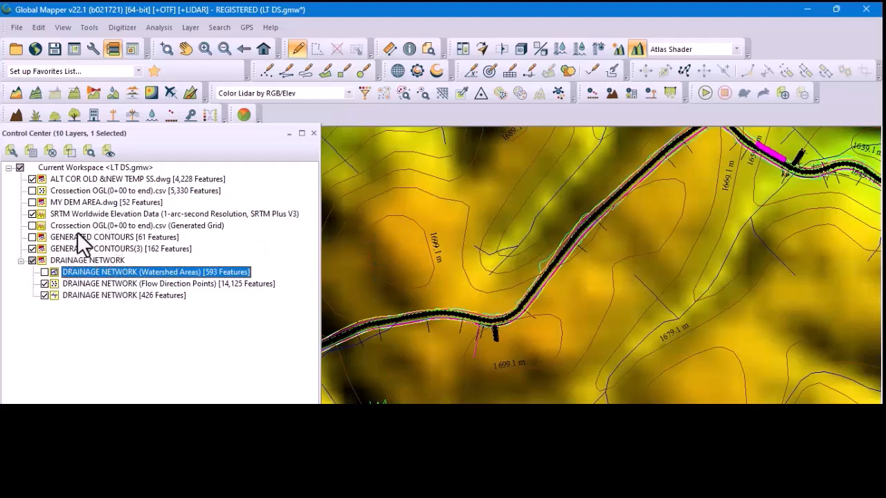
{"action": "left_click", "coordinate": [31, 215]}
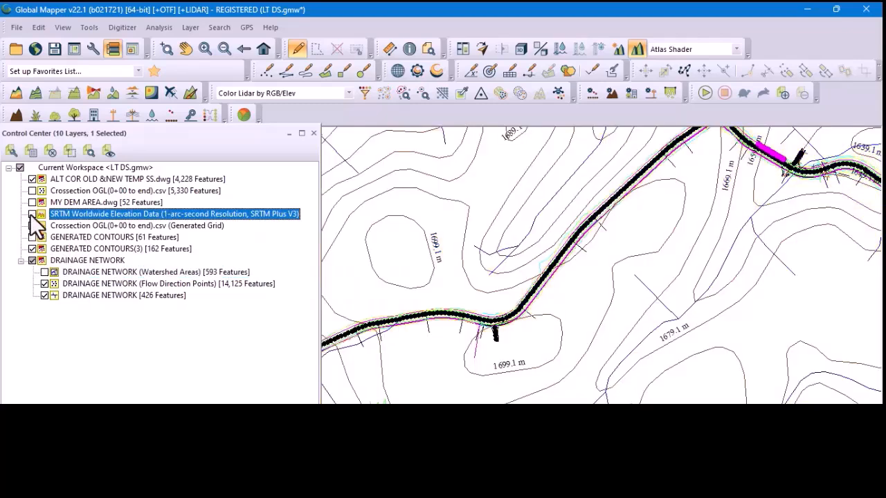
{"action": "left_click", "coordinate": [45, 283]}
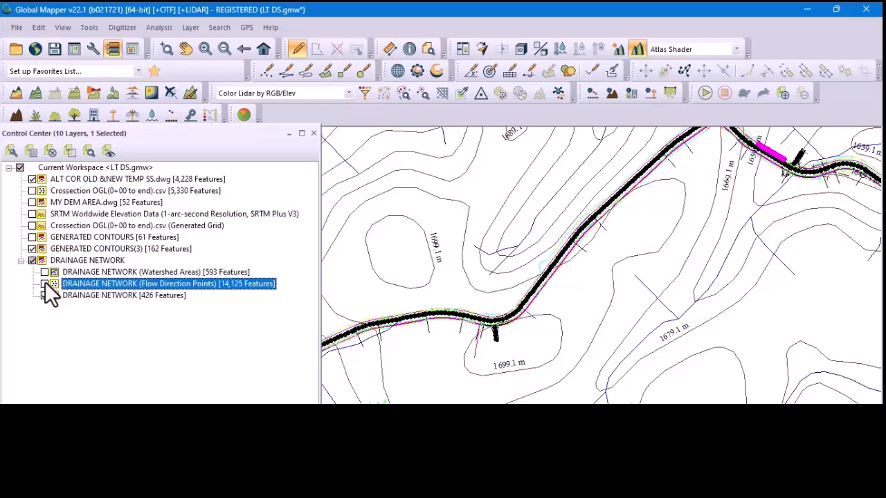
{"action": "left_click", "coordinate": [32, 249]}
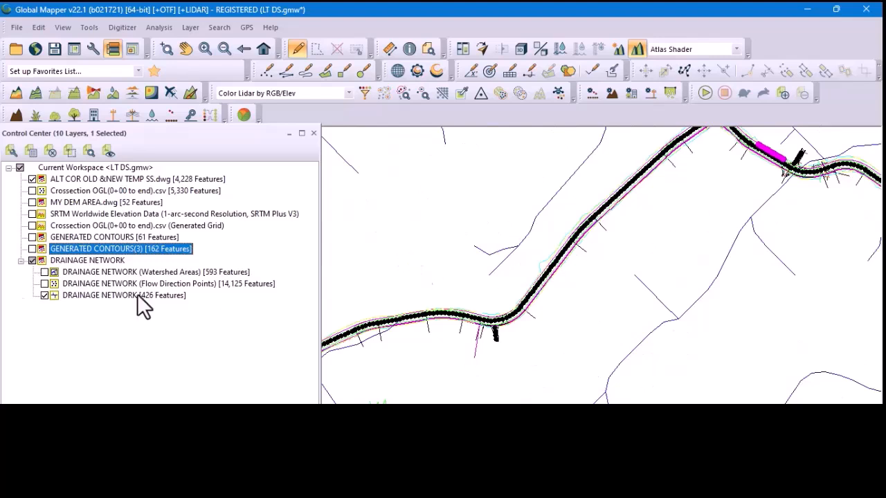
Compare the map with and without the Watershed Areas, leave them hidden, and display the Flow Direction Points.
{"action": "left_click", "coordinate": [44, 272]}
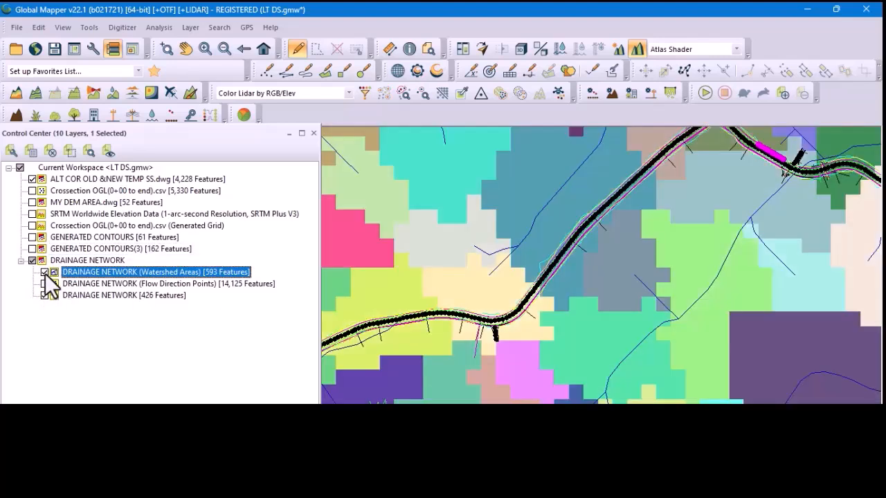
{"action": "left_click", "coordinate": [44, 284]}
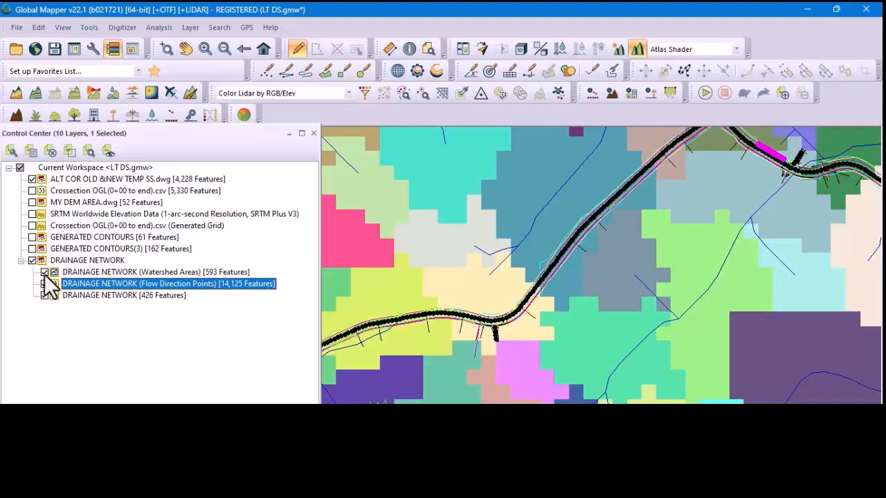
{"action": "left_click", "coordinate": [44, 272]}
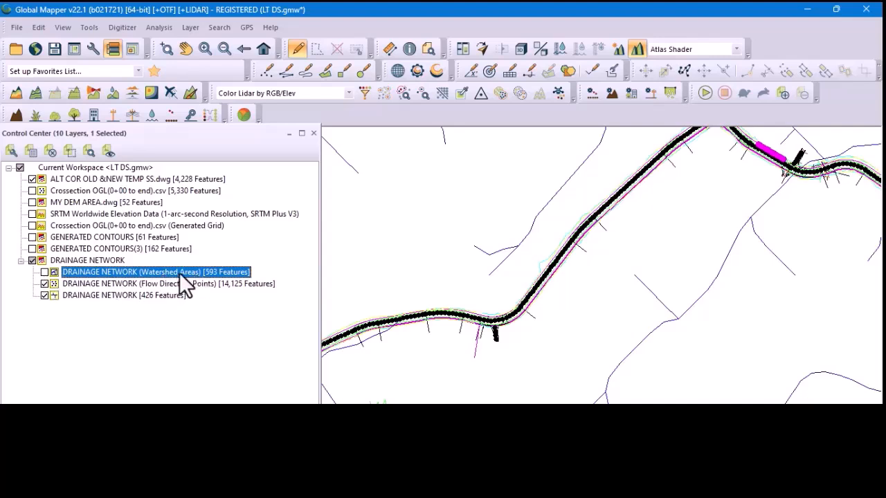
{"action": "left_click", "coordinate": [45, 273]}
{"action": "left_click", "coordinate": [44, 272]}
{"action": "left_click", "coordinate": [44, 284]}
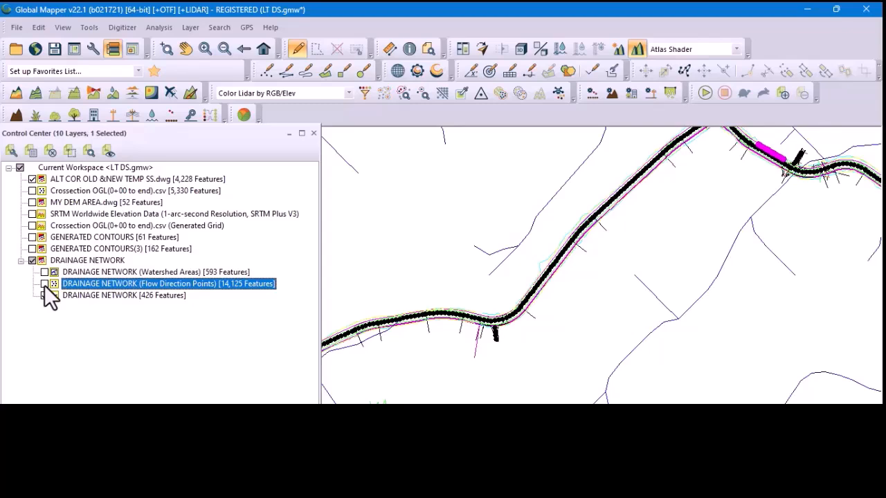
Examine the flow direction arrows around the straight stretch of the road alignment and the nearby stream lines.
{"action": "scroll", "coordinate": [410, 240], "scroll_direction": "down", "scroll_amount": 5}
{"action": "scroll", "coordinate": [444, 244], "scroll_direction": "up", "scroll_amount": 6}
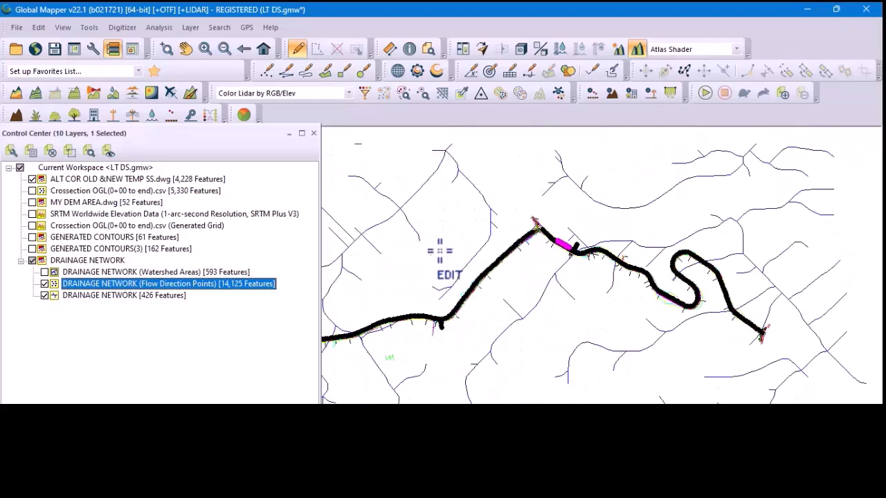
{"action": "scroll", "coordinate": [463, 294], "scroll_direction": "up", "scroll_amount": 3}
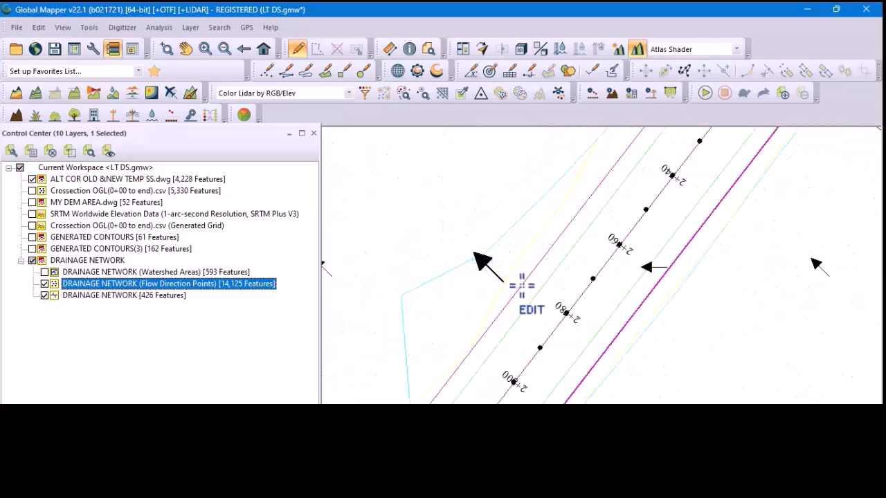
{"action": "scroll", "coordinate": [526, 294], "scroll_direction": "up", "scroll_amount": 1}
{"action": "scroll", "coordinate": [507, 274], "scroll_direction": "down", "scroll_amount": 3}
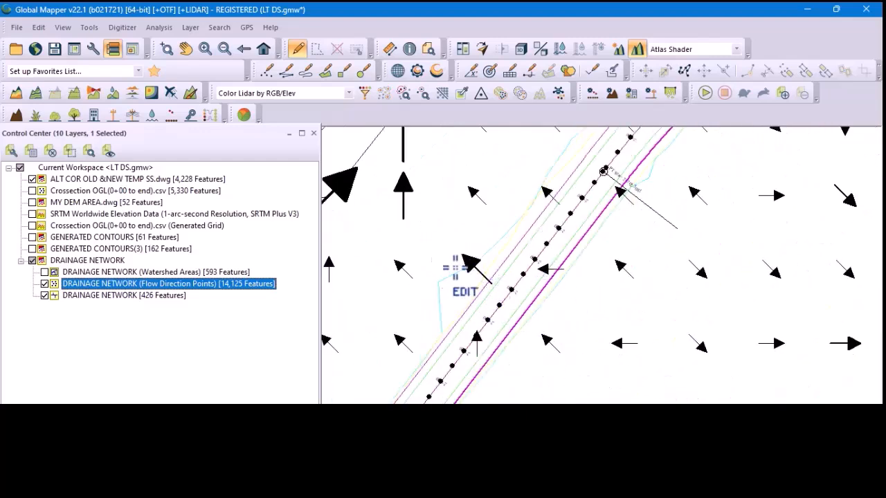
{"action": "scroll", "coordinate": [488, 304], "scroll_direction": "down", "scroll_amount": 4}
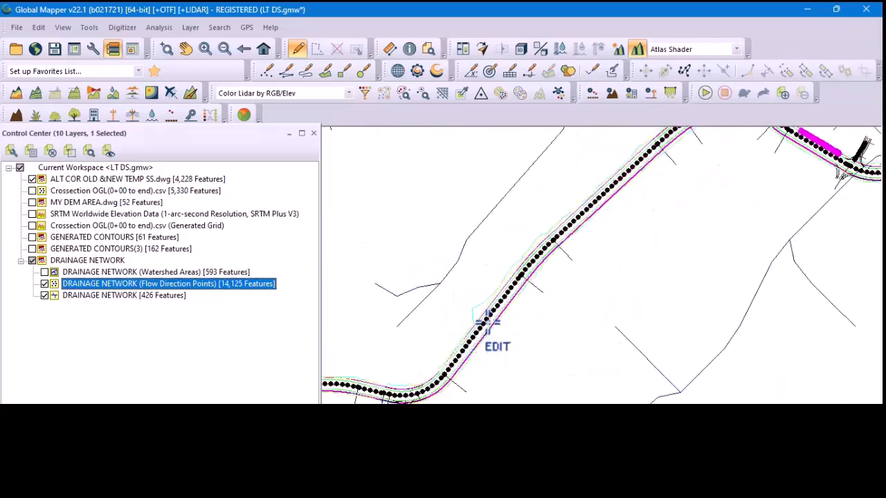
Examine the flow direction arrows where the stream crosses the alignment near station 0+220 and at the route's starting junction.
{"action": "scroll", "coordinate": [768, 340], "scroll_direction": "up", "scroll_amount": 5}
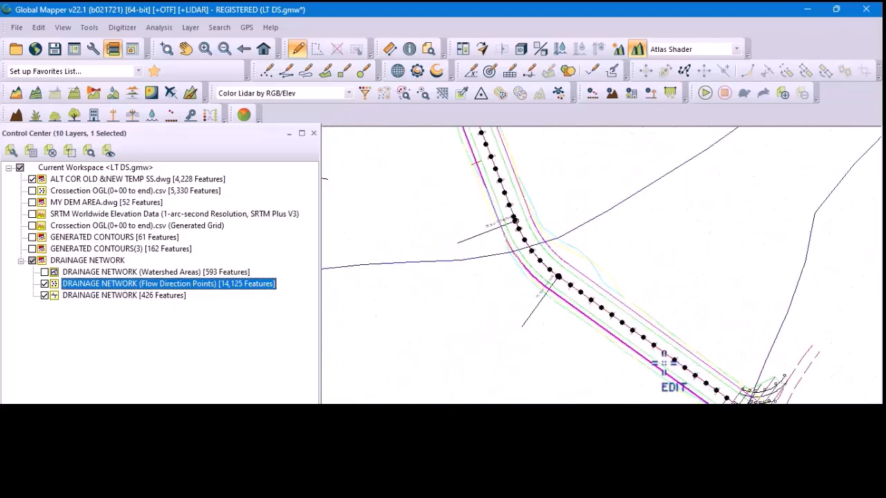
{"action": "scroll", "coordinate": [584, 294], "scroll_direction": "down", "scroll_amount": 5}
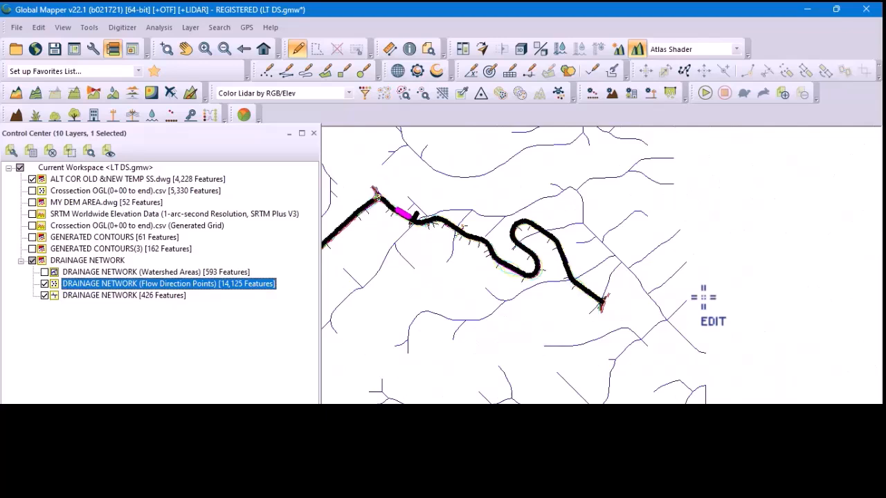
{"action": "scroll", "coordinate": [576, 287], "scroll_direction": "up", "scroll_amount": 5}
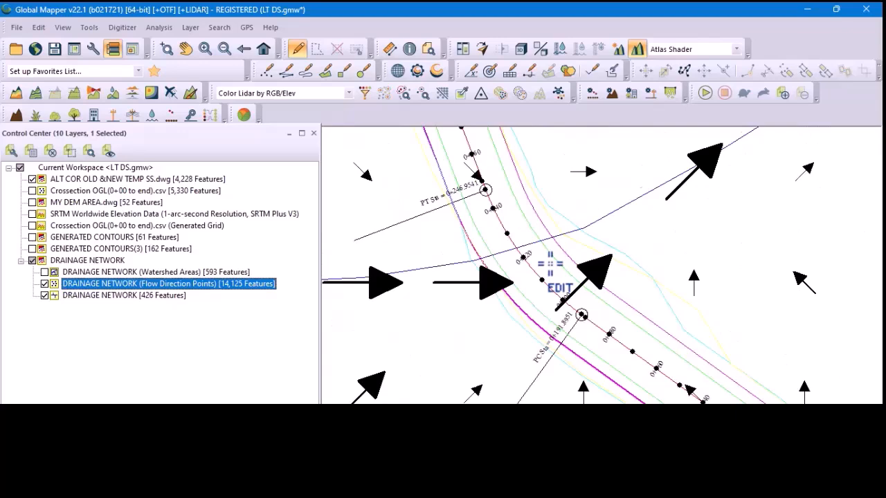
{"action": "scroll", "coordinate": [550, 264], "scroll_direction": "up", "scroll_amount": 2}
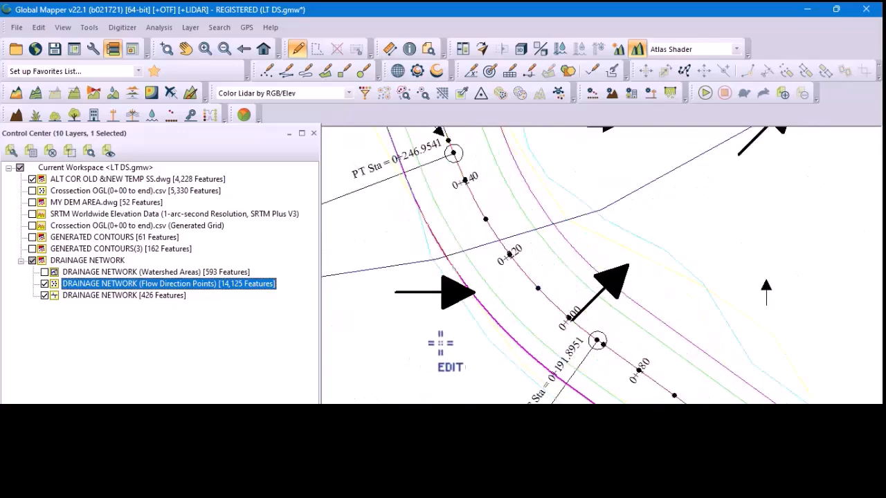
{"action": "scroll", "coordinate": [441, 339], "scroll_direction": "down", "scroll_amount": 2}
{"action": "scroll", "coordinate": [521, 303], "scroll_direction": "up", "scroll_amount": 2}
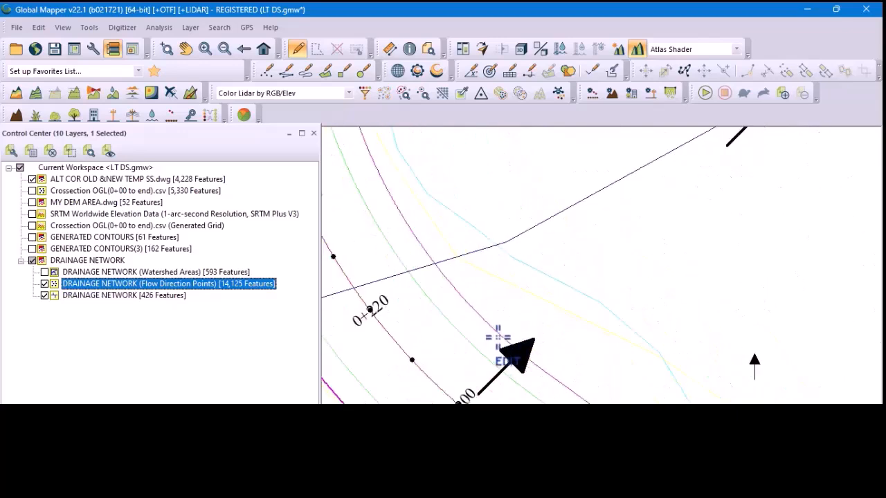
{"action": "scroll", "coordinate": [503, 352], "scroll_direction": "down", "scroll_amount": 1}
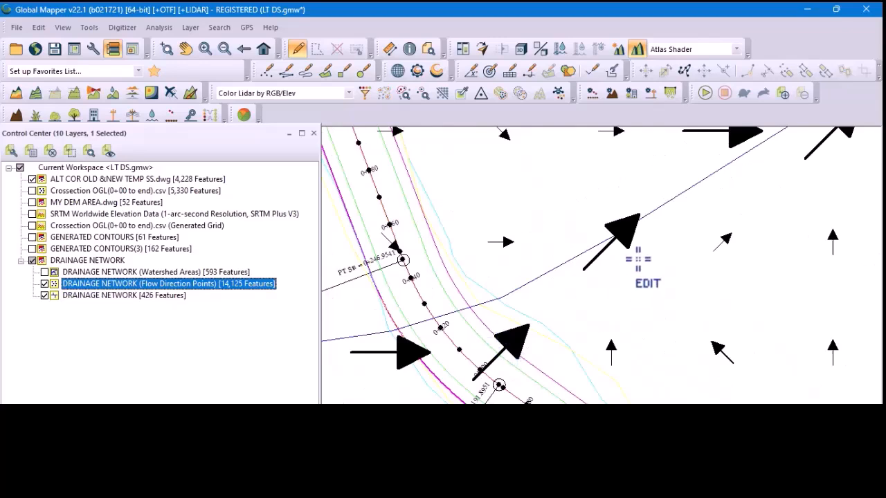
{"action": "scroll", "coordinate": [572, 305], "scroll_direction": "down", "scroll_amount": 1}
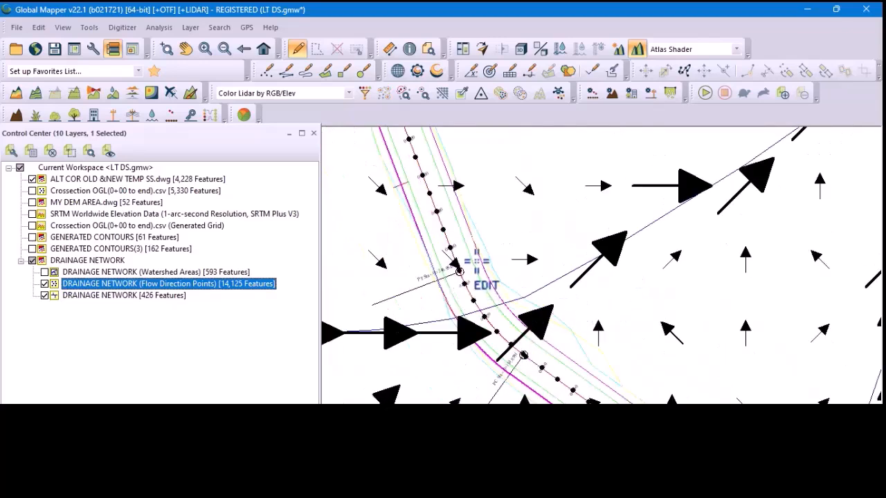
{"action": "scroll", "coordinate": [477, 262], "scroll_direction": "down", "scroll_amount": 2}
{"action": "scroll", "coordinate": [626, 387], "scroll_direction": "up", "scroll_amount": 2}
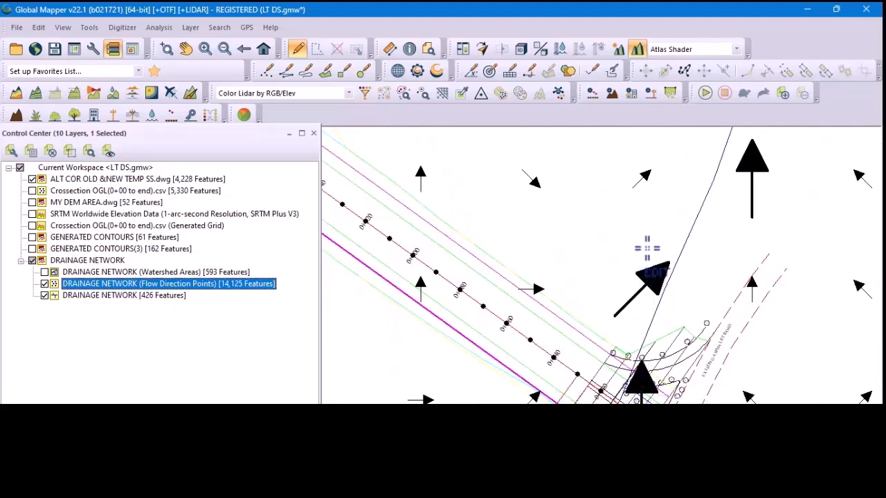
{"action": "scroll", "coordinate": [632, 290], "scroll_direction": "down", "scroll_amount": 2}
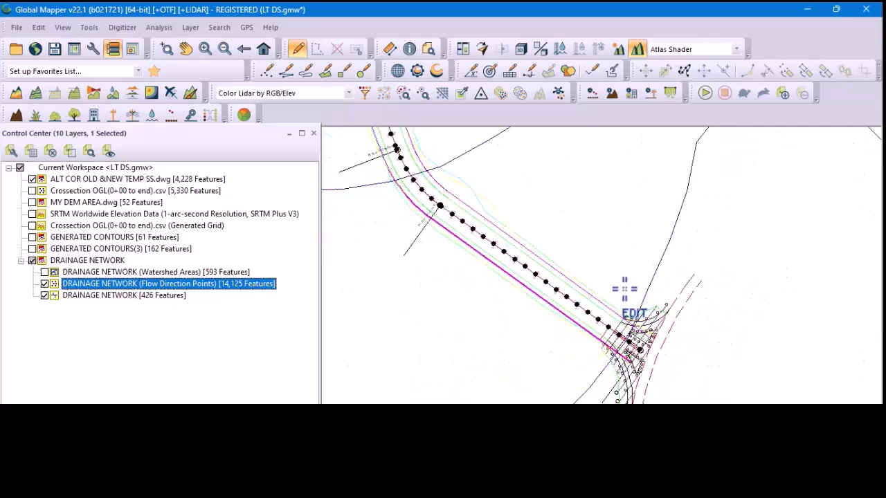
Examine the flow direction arrows along the road alignment between stations 0+140 and 0+200.
{"action": "scroll", "coordinate": [414, 193], "scroll_direction": "up", "scroll_amount": 1}
{"action": "scroll", "coordinate": [553, 270], "scroll_direction": "up", "scroll_amount": 1}
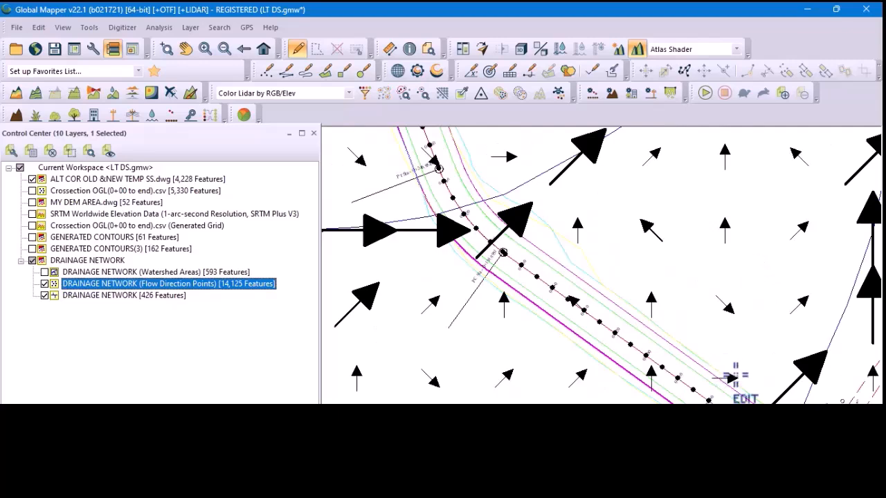
{"action": "scroll", "coordinate": [564, 284], "scroll_direction": "up", "scroll_amount": 2}
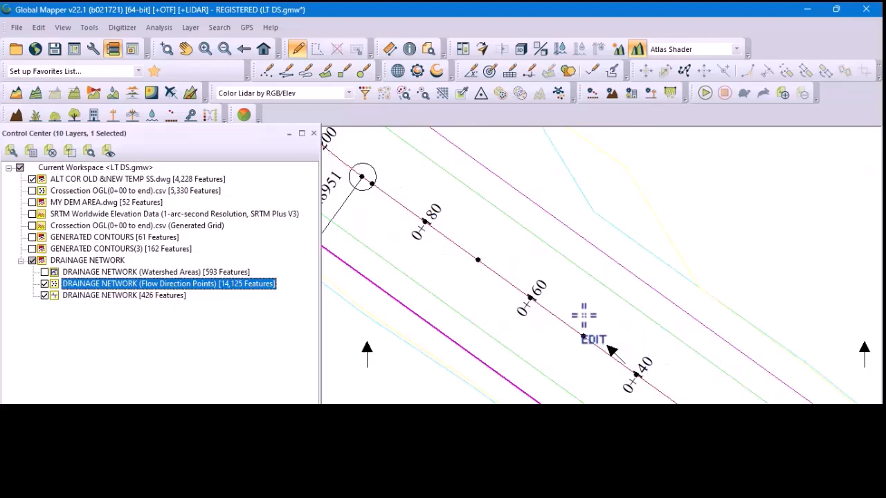
{"action": "scroll", "coordinate": [465, 233], "scroll_direction": "down", "scroll_amount": 1}
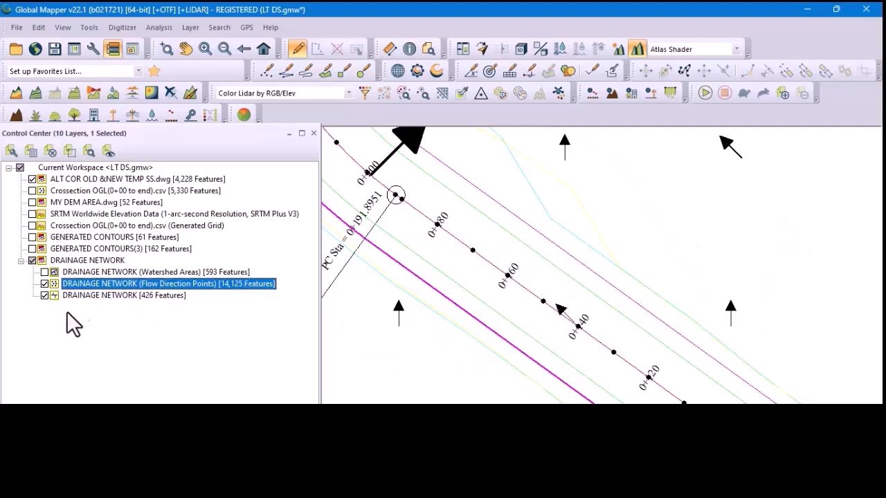
Hide the Flow Direction Points and compare the alignment with and without the DRAINAGE NETWORK stream lines, leaving the streams displayed.
{"action": "left_click", "coordinate": [44, 283]}
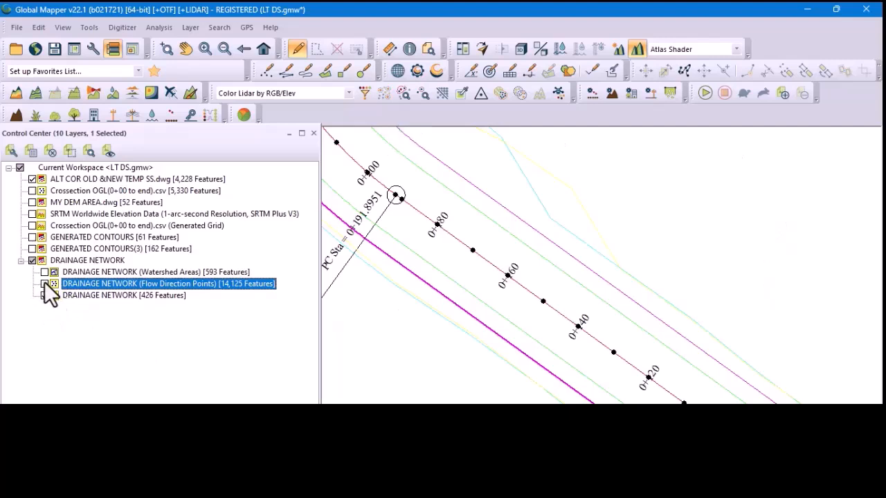
{"action": "left_click", "coordinate": [45, 295]}
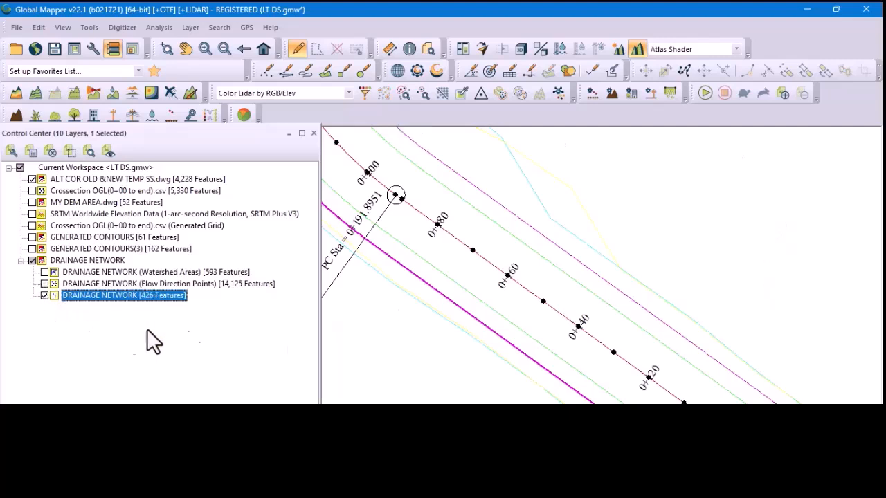
{"action": "scroll", "coordinate": [437, 350], "scroll_direction": "down", "scroll_amount": 1}
{"action": "scroll", "coordinate": [692, 349], "scroll_direction": "down", "scroll_amount": 1}
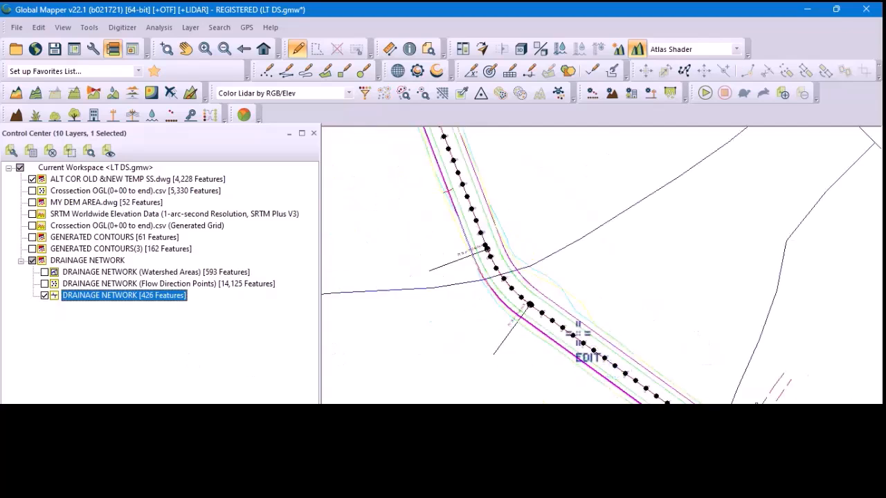
{"action": "left_click", "coordinate": [44, 296]}
{"action": "left_click", "coordinate": [43, 295]}
Examine the stream lines around the whole route and where one crosses the alignment near station 0+220.
{"action": "scroll", "coordinate": [475, 257], "scroll_direction": "down", "scroll_amount": 2}
{"action": "scroll", "coordinate": [510, 285], "scroll_direction": "down", "scroll_amount": 2}
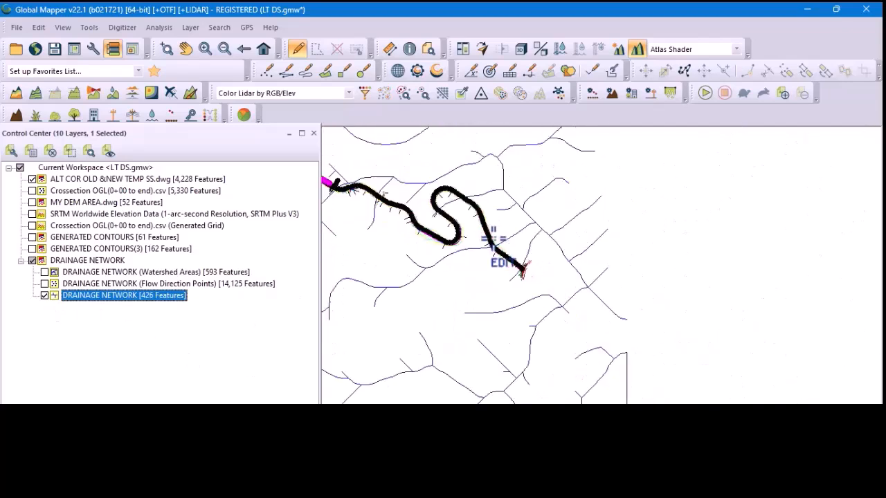
{"action": "scroll", "coordinate": [494, 239], "scroll_direction": "up", "scroll_amount": 2}
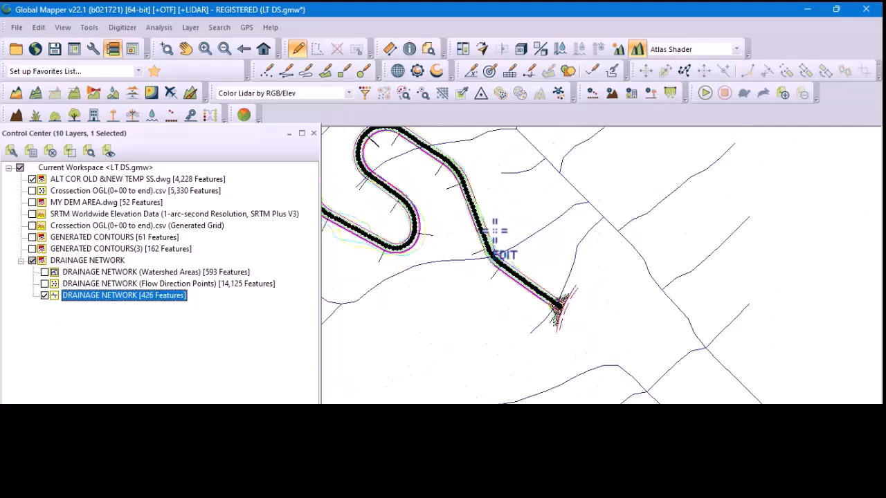
{"action": "scroll", "coordinate": [479, 266], "scroll_direction": "up", "scroll_amount": 1}
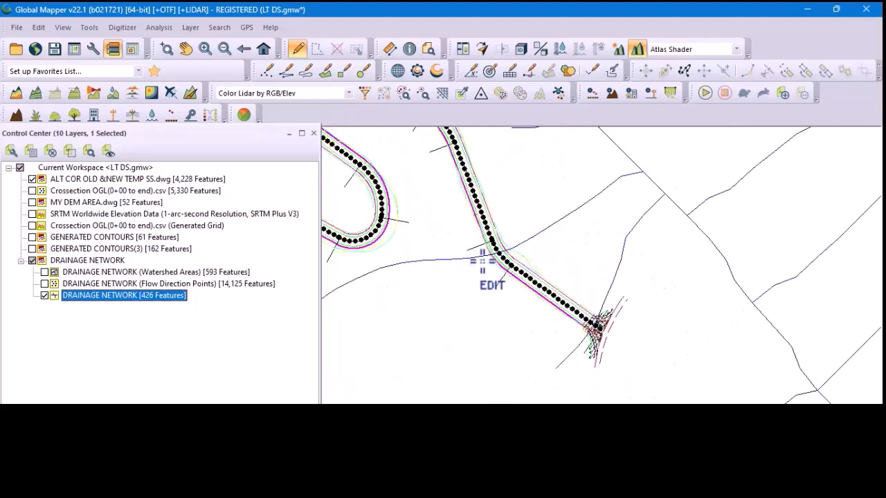
{"action": "scroll", "coordinate": [483, 262], "scroll_direction": "up", "scroll_amount": 1}
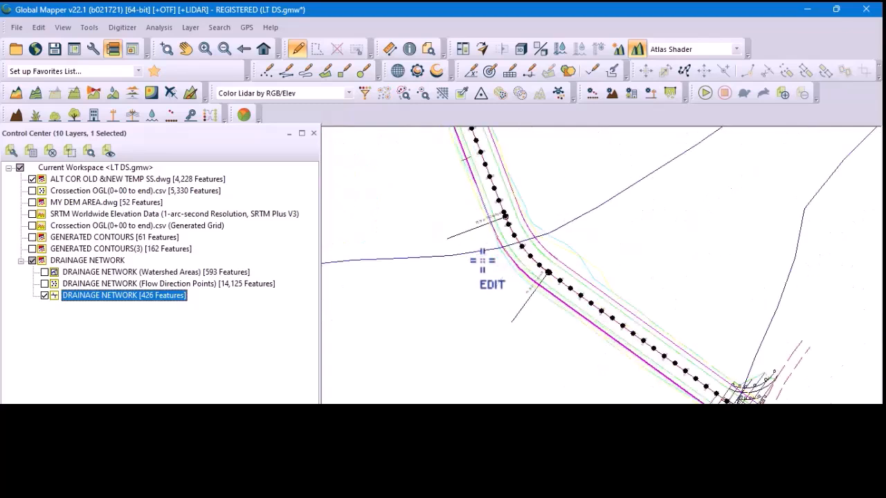
{"action": "scroll", "coordinate": [482, 260], "scroll_direction": "up", "scroll_amount": 2}
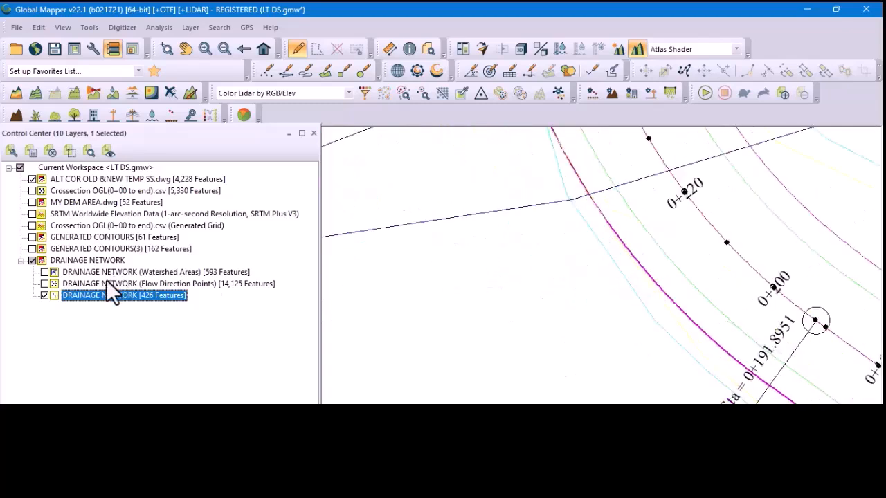
Display the Flow Direction Points and check the flow across the alignment at the stream crossing near station 0+220.
{"action": "left_click", "coordinate": [45, 283]}
{"action": "scroll", "coordinate": [429, 240], "scroll_direction": "down", "scroll_amount": 1}
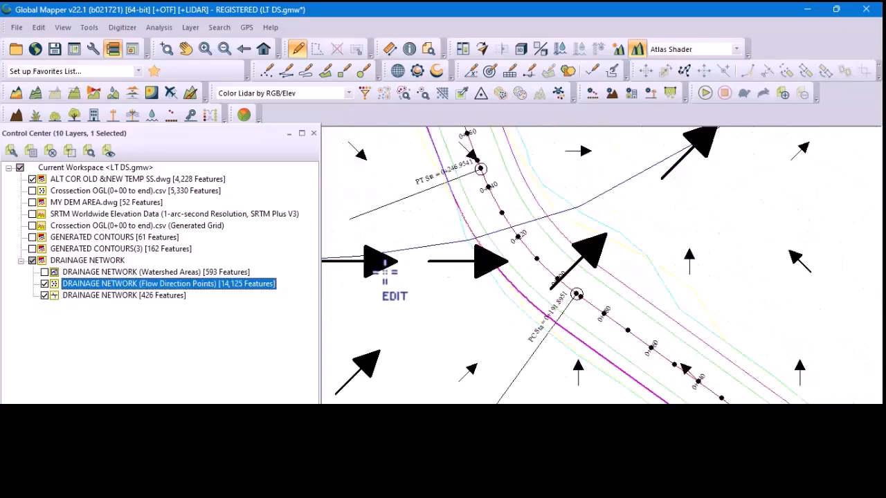
{"action": "scroll", "coordinate": [496, 222], "scroll_direction": "up", "scroll_amount": 1}
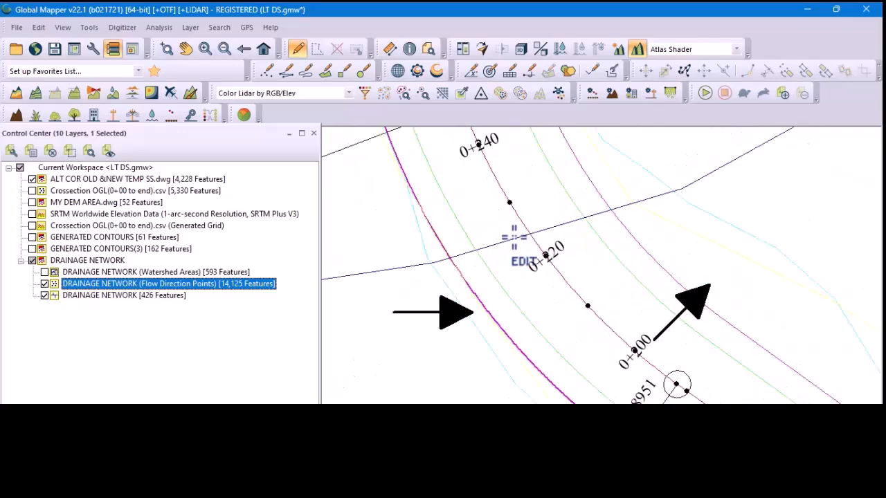
{"action": "scroll", "coordinate": [489, 258], "scroll_direction": "down", "scroll_amount": 1}
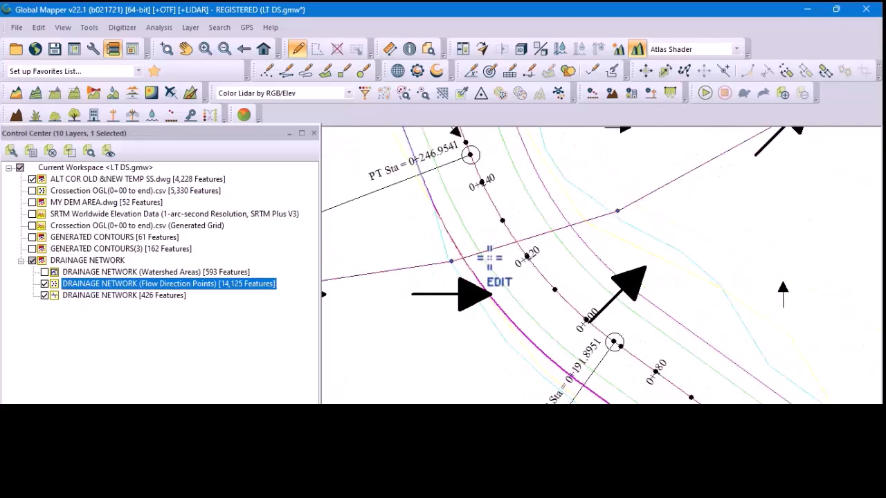
{"action": "left_click", "coordinate": [490, 258]}
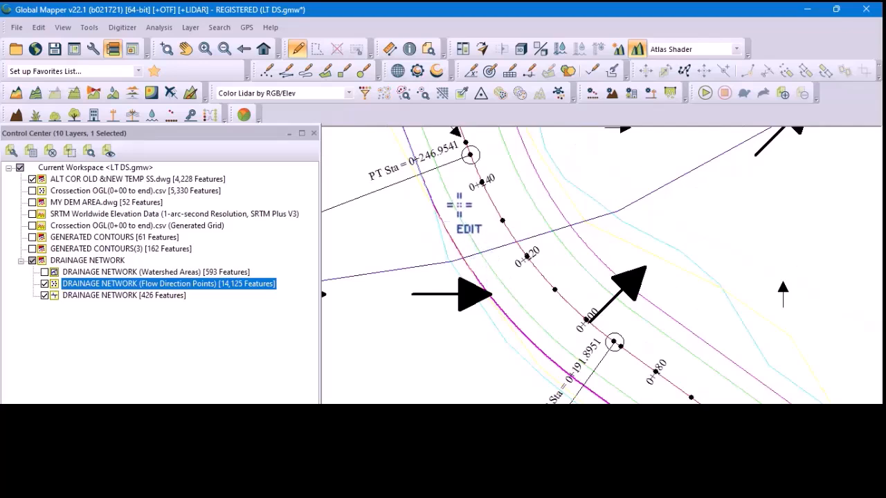
Compare the route's starting junction with and without the stream lines and inspect the stream crossing near station 0+020.
{"action": "scroll", "coordinate": [457, 258], "scroll_direction": "down", "scroll_amount": 2}
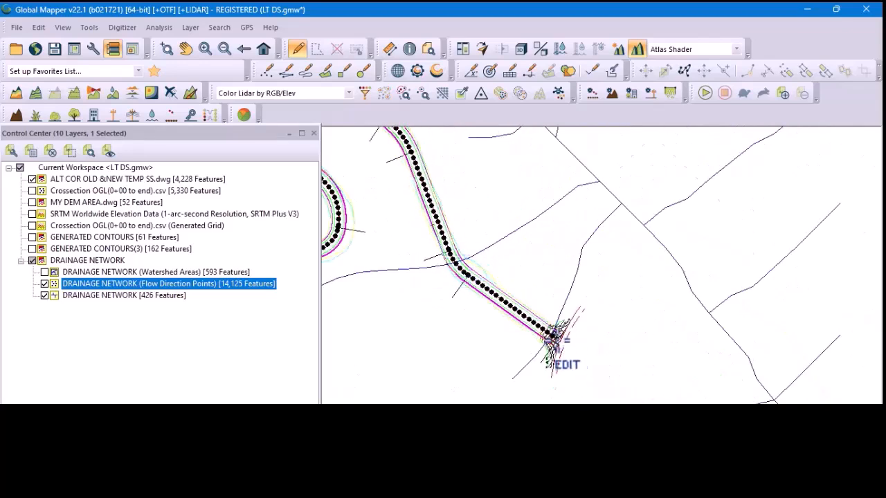
{"action": "scroll", "coordinate": [557, 339], "scroll_direction": "up", "scroll_amount": 2}
{"action": "scroll", "coordinate": [592, 241], "scroll_direction": "down", "scroll_amount": 1}
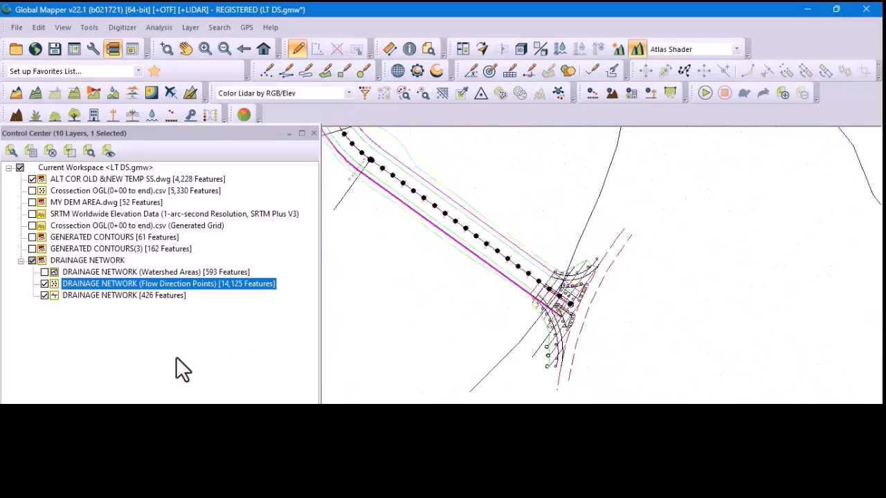
{"action": "left_click", "coordinate": [46, 295]}
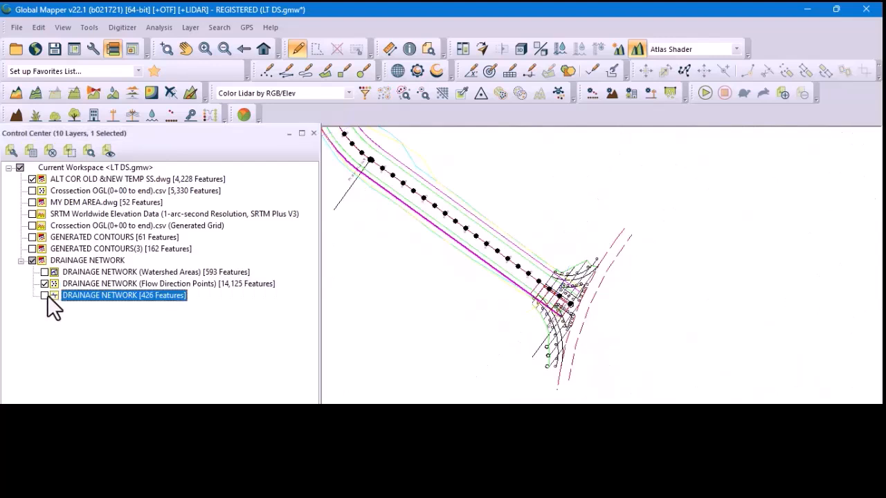
{"action": "left_click", "coordinate": [45, 295]}
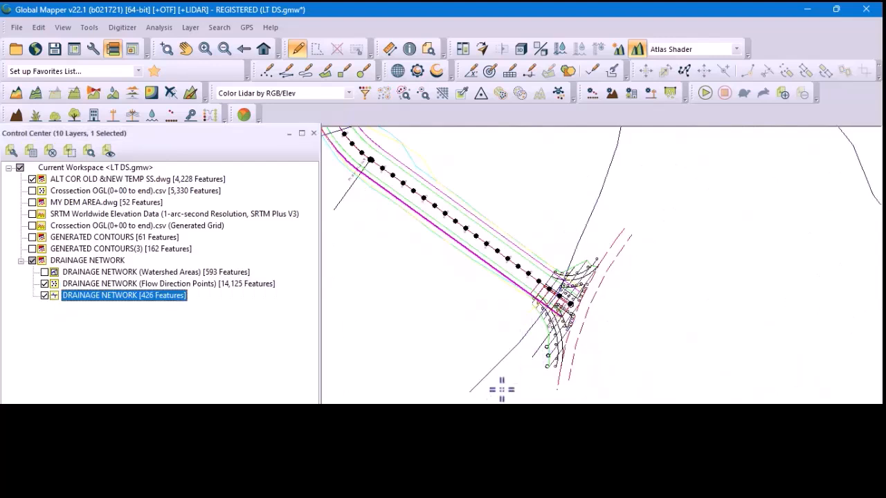
{"action": "scroll", "coordinate": [588, 292], "scroll_direction": "up", "scroll_amount": 1}
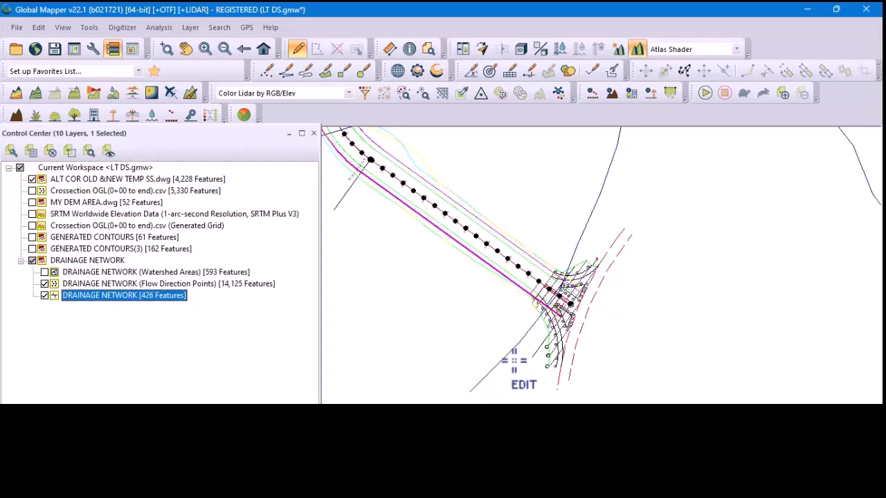
{"action": "scroll", "coordinate": [568, 296], "scroll_direction": "up", "scroll_amount": 2}
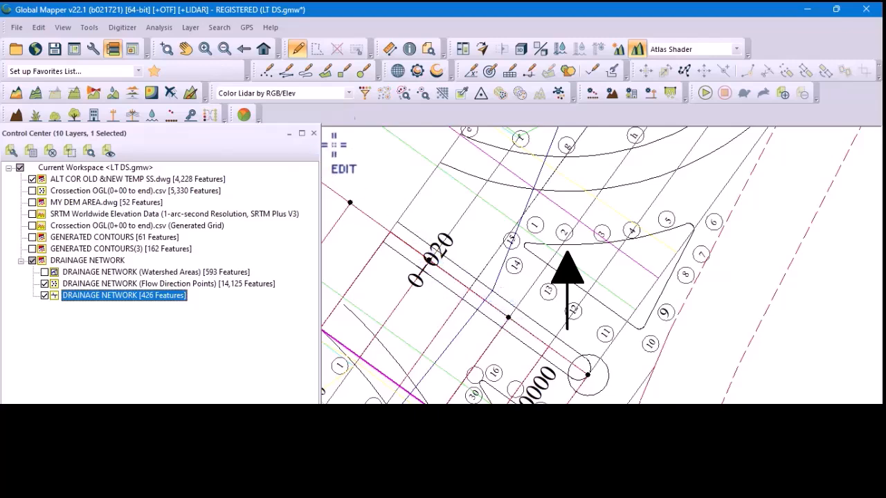
Measure the distance along the centreline from station 0+020 to the stream crossing with the Measure tool.
{"action": "left_click", "coordinate": [389, 49]}
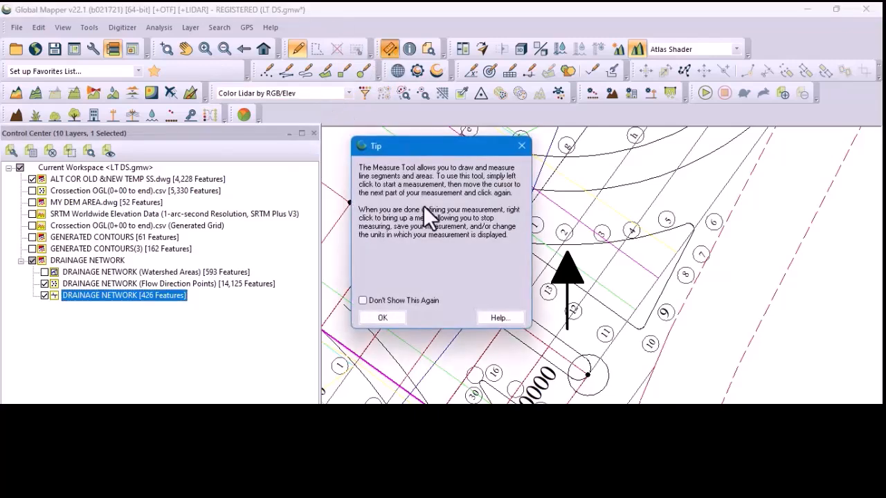
{"action": "left_click", "coordinate": [383, 317]}
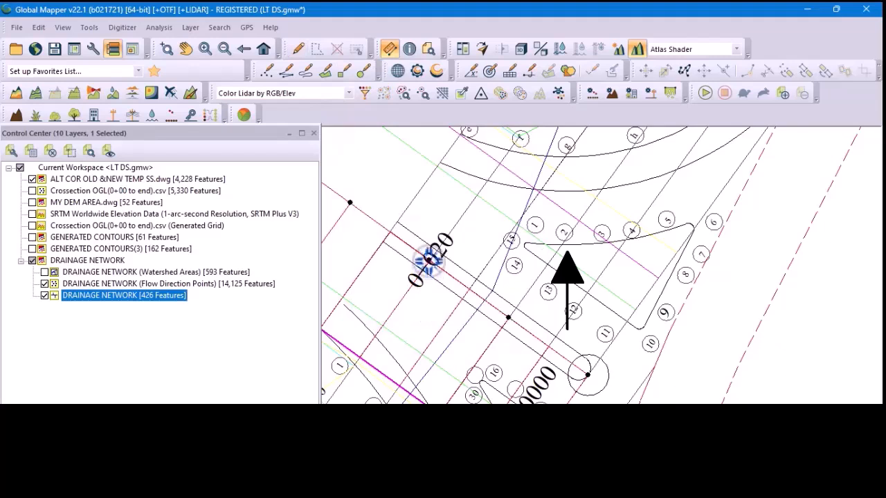
{"action": "left_click", "coordinate": [429, 261]}
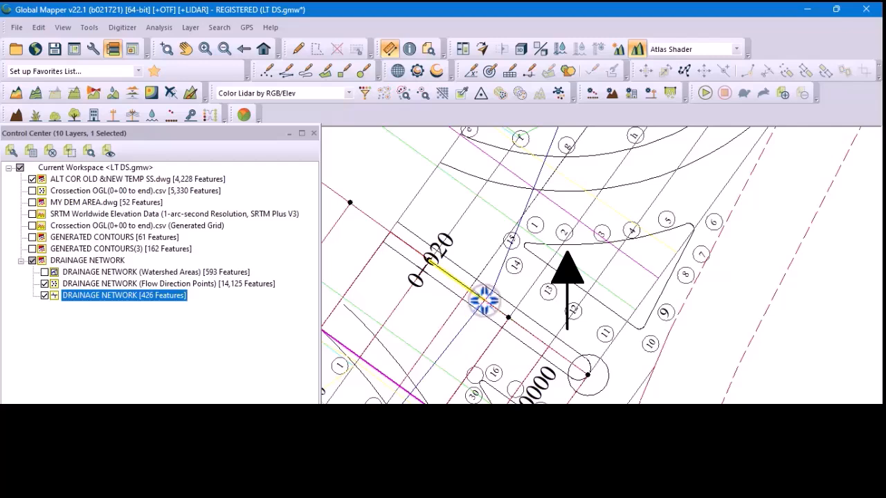
Measure the distance along the centreline from station 0+220 to the nearby stream crossing.
{"action": "scroll", "coordinate": [640, 322], "scroll_direction": "down", "scroll_amount": 3}
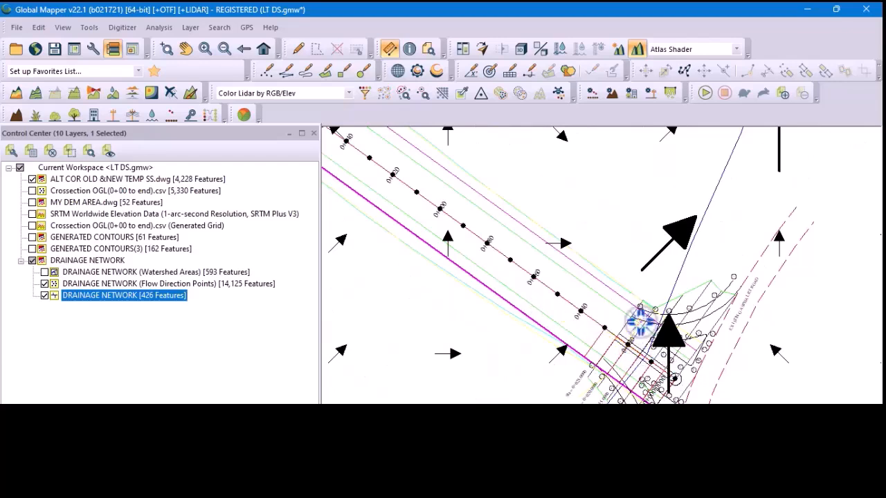
{"action": "scroll", "coordinate": [566, 267], "scroll_direction": "down", "scroll_amount": 1}
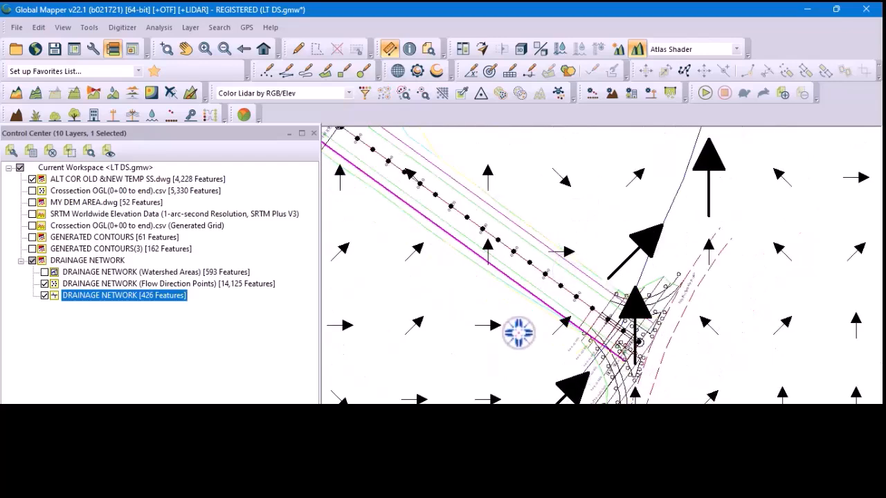
{"action": "scroll", "coordinate": [498, 319], "scroll_direction": "down", "scroll_amount": 1}
{"action": "scroll", "coordinate": [443, 286], "scroll_direction": "up", "scroll_amount": 4}
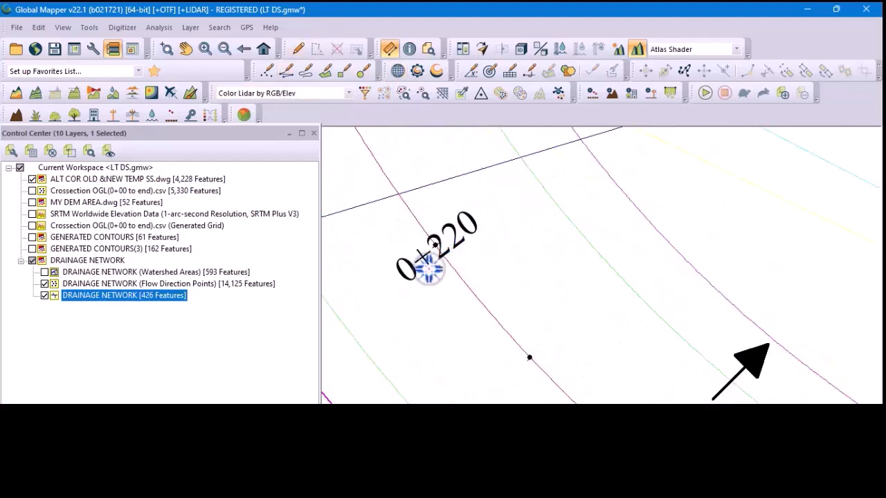
{"action": "left_click", "coordinate": [434, 243]}
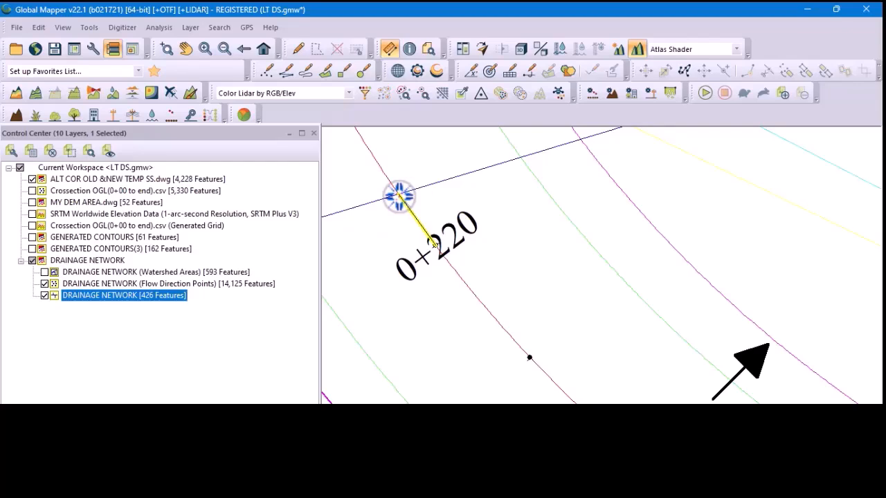
Follow the alignment and locate the stream crossing between stations 0+560 and 0+580.
{"action": "scroll", "coordinate": [434, 242], "scroll_direction": "down", "scroll_amount": 6}
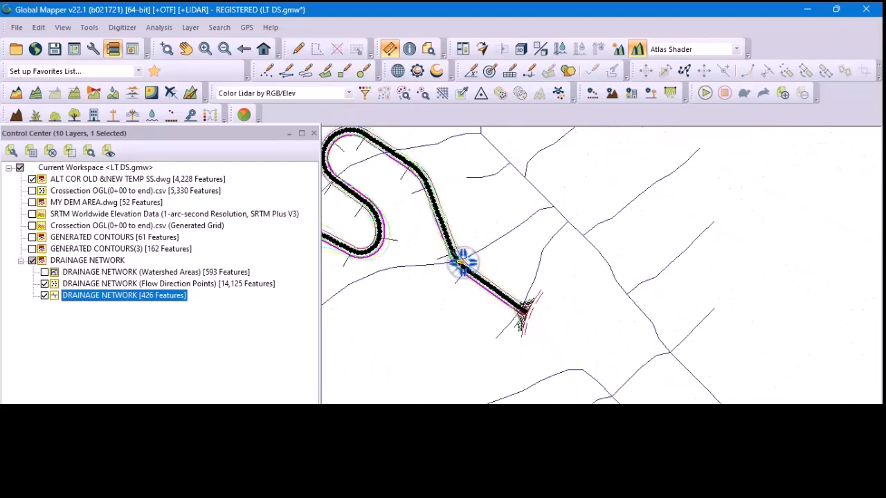
{"action": "scroll", "coordinate": [427, 169], "scroll_direction": "up", "scroll_amount": 1}
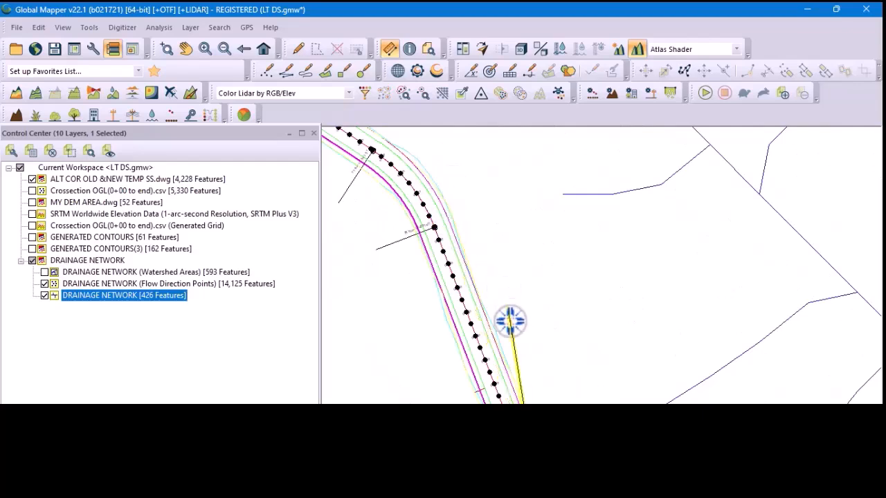
{"action": "scroll", "coordinate": [487, 309], "scroll_direction": "down", "scroll_amount": 2}
{"action": "scroll", "coordinate": [459, 269], "scroll_direction": "up", "scroll_amount": 6}
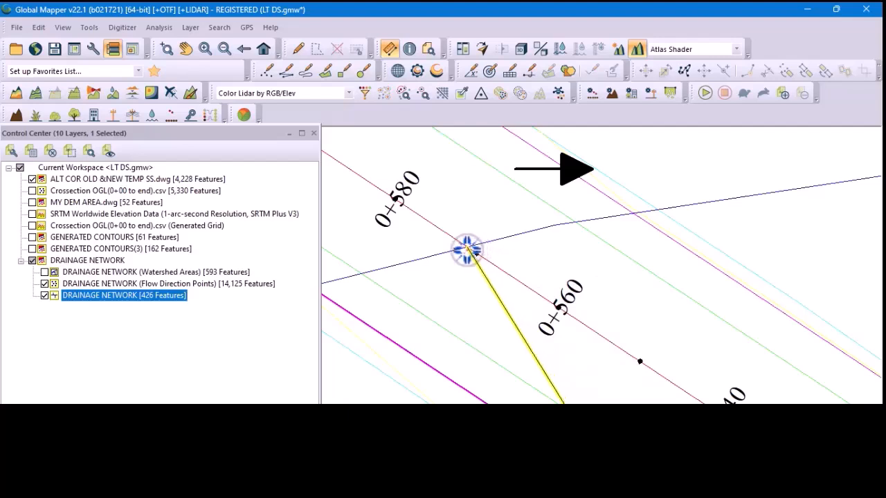
{"action": "scroll", "coordinate": [470, 251], "scroll_direction": "up", "scroll_amount": 1}
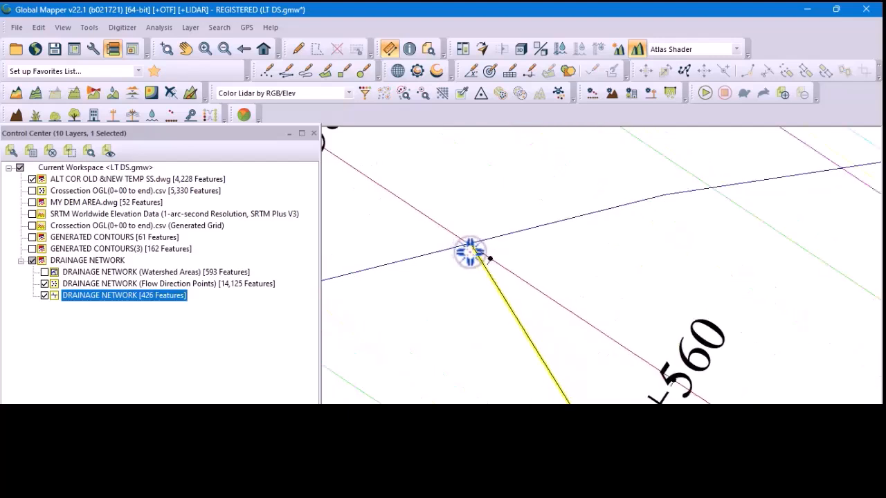
End the centreline measurement at the stream crossing near station 0+560.
{"action": "right_click", "coordinate": [518, 187]}
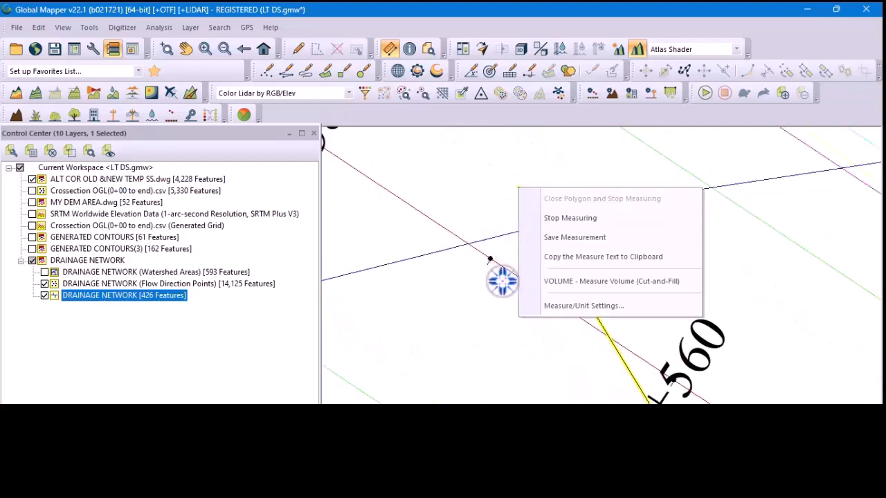
{"action": "key", "text": "Escape"}
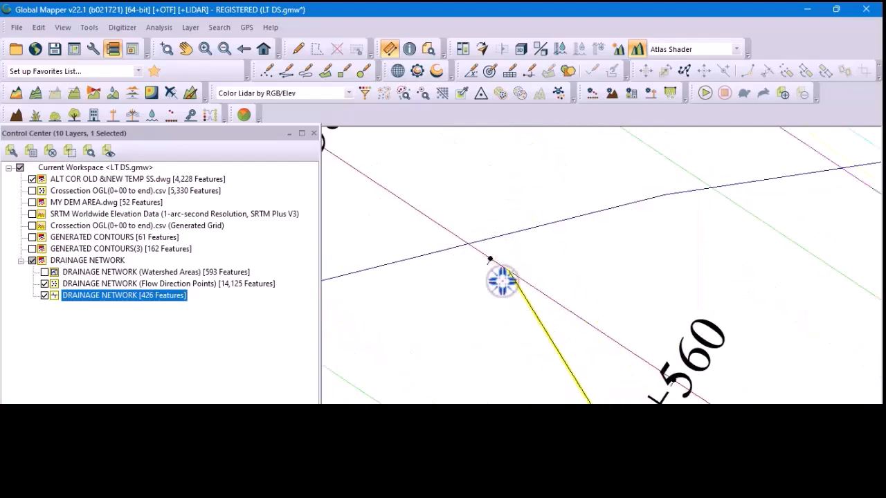
{"action": "right_click", "coordinate": [542, 193]}
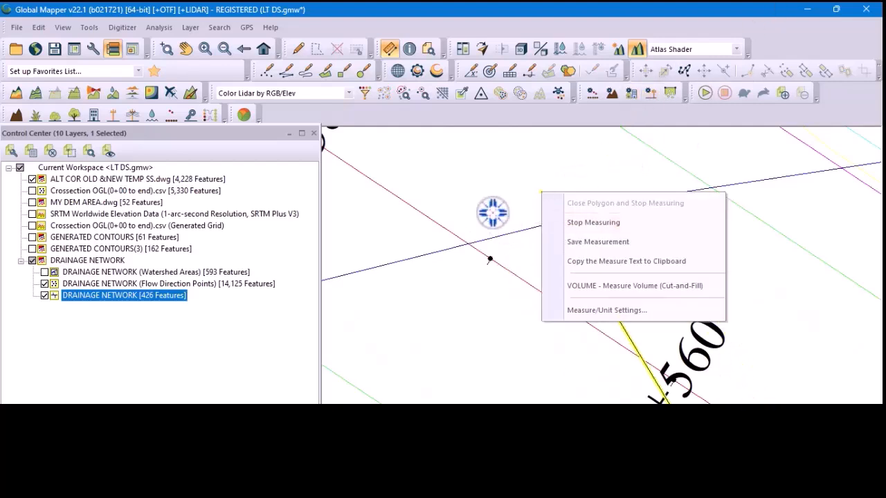
{"action": "key", "text": "Escape"}
{"action": "right_click", "coordinate": [496, 220]}
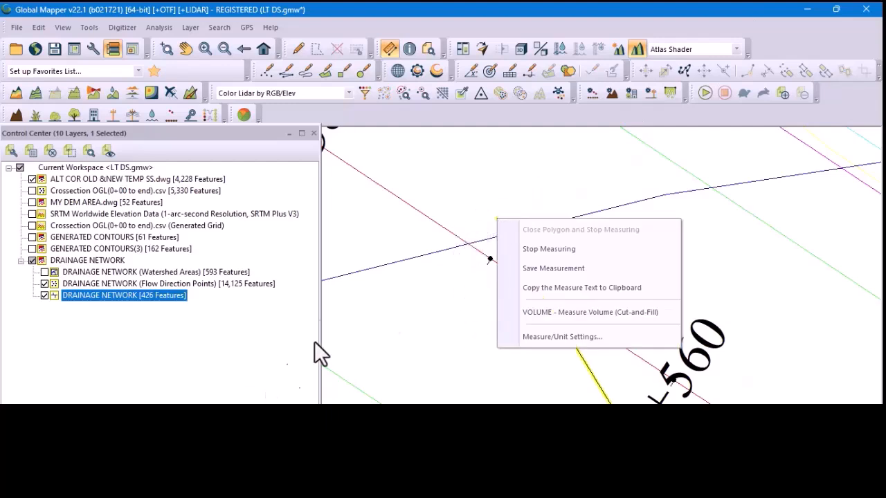
{"action": "left_click", "coordinate": [412, 323]}
Follow the alignment onward and locate the stream crossing between stations 1+660 and 1+680.
{"action": "scroll", "coordinate": [481, 204], "scroll_direction": "down", "scroll_amount": 4}
{"action": "scroll", "coordinate": [479, 249], "scroll_direction": "down", "scroll_amount": 2}
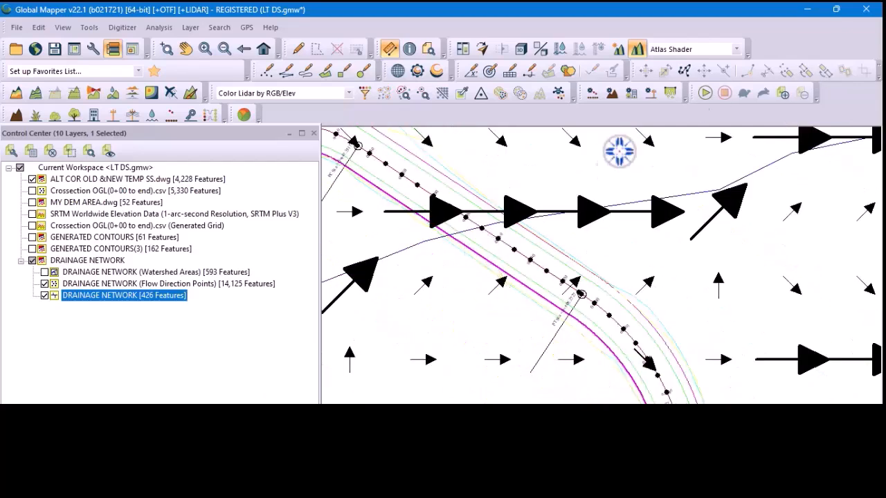
{"action": "scroll", "coordinate": [573, 293], "scroll_direction": "down", "scroll_amount": 5}
{"action": "scroll", "coordinate": [419, 312], "scroll_direction": "up", "scroll_amount": 3}
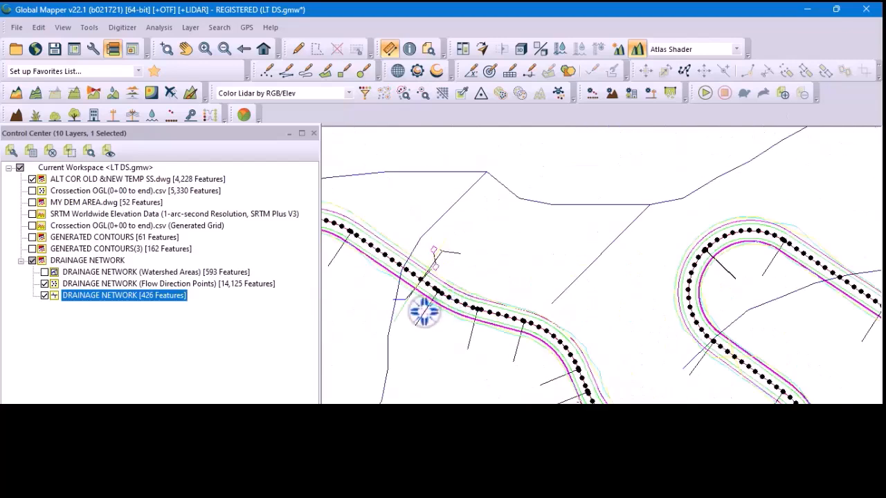
{"action": "scroll", "coordinate": [588, 306], "scroll_direction": "down", "scroll_amount": 3}
{"action": "scroll", "coordinate": [482, 307], "scroll_direction": "up", "scroll_amount": 3}
{"action": "scroll", "coordinate": [595, 298], "scroll_direction": "up", "scroll_amount": 8}
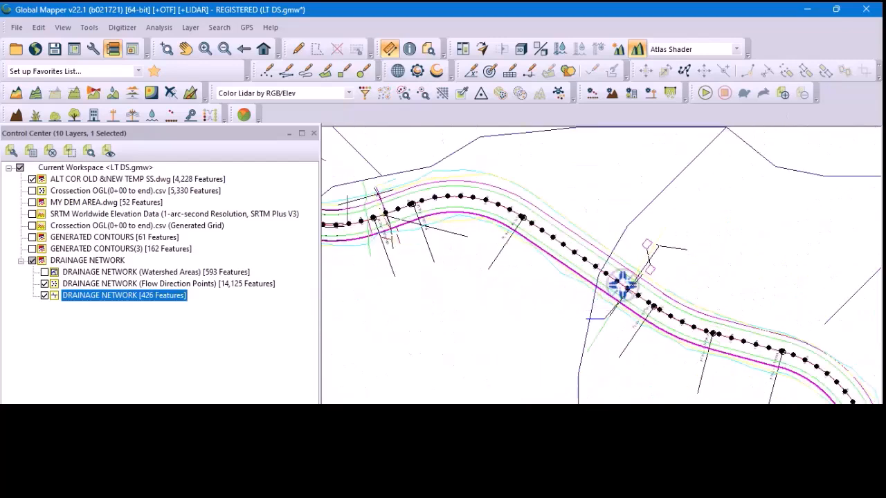
{"action": "scroll", "coordinate": [636, 257], "scroll_direction": "down", "scroll_amount": 8}
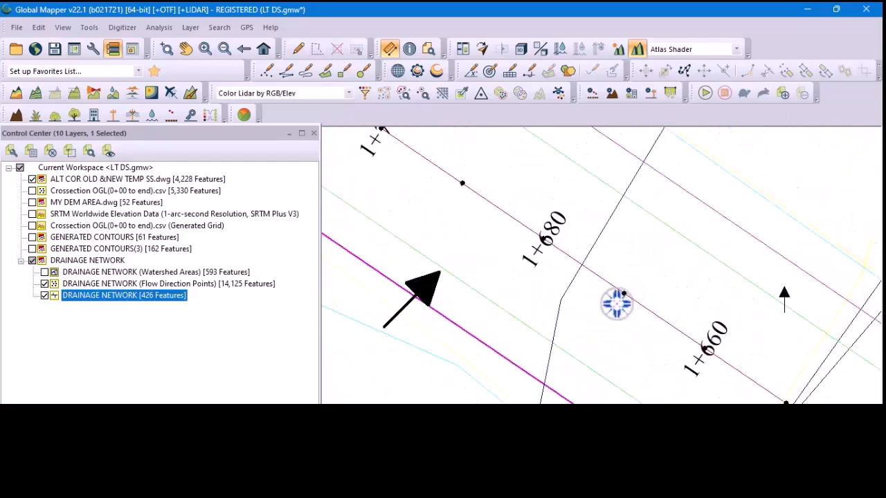
Continue along the alignment and locate the stream crossing between stations 1+920 and 1+940.
{"action": "scroll", "coordinate": [451, 237], "scroll_direction": "up", "scroll_amount": 5}
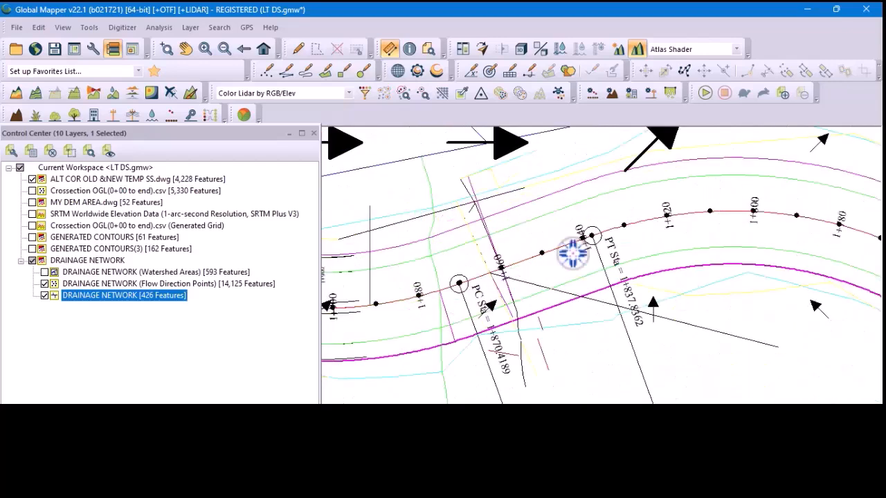
{"action": "scroll", "coordinate": [578, 285], "scroll_direction": "up", "scroll_amount": 2}
{"action": "scroll", "coordinate": [579, 286], "scroll_direction": "down", "scroll_amount": 3}
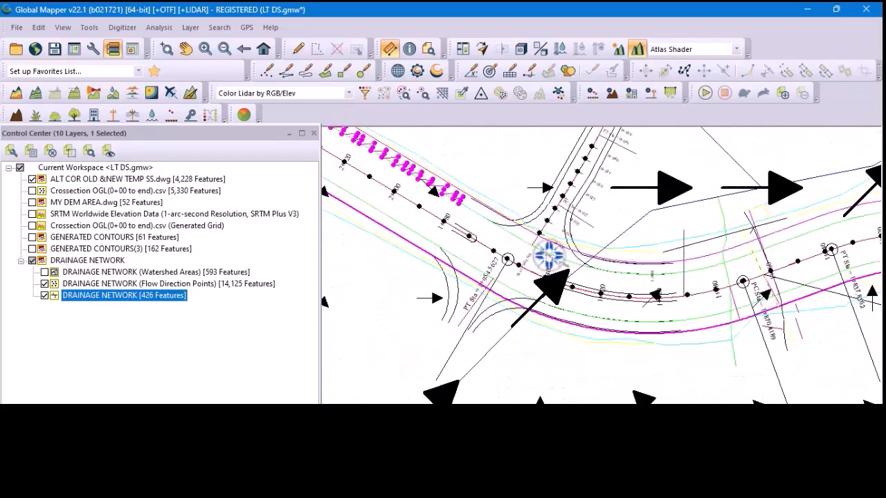
{"action": "scroll", "coordinate": [537, 253], "scroll_direction": "up", "scroll_amount": 3}
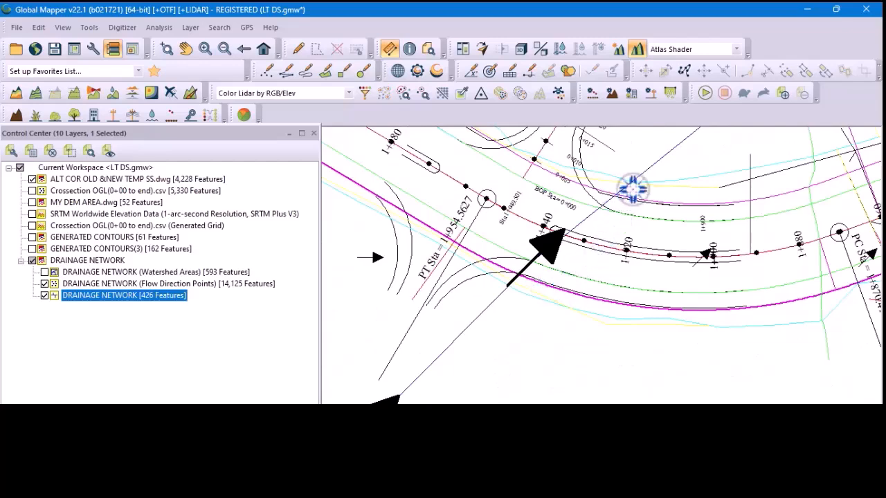
{"action": "scroll", "coordinate": [578, 218], "scroll_direction": "up", "scroll_amount": 2}
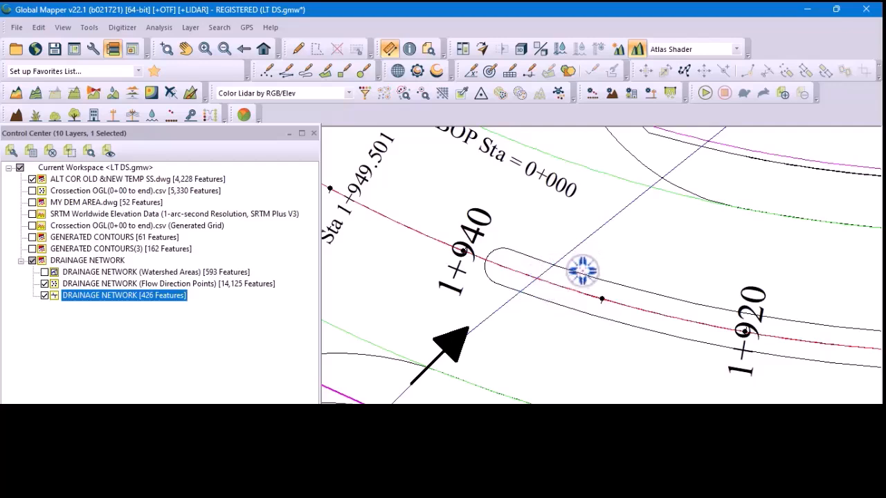
Examine the flow direction and the road junction around the stream crossing near station 1+940.
{"action": "scroll", "coordinate": [583, 271], "scroll_direction": "down", "scroll_amount": 4}
{"action": "scroll", "coordinate": [526, 198], "scroll_direction": "down", "scroll_amount": 1}
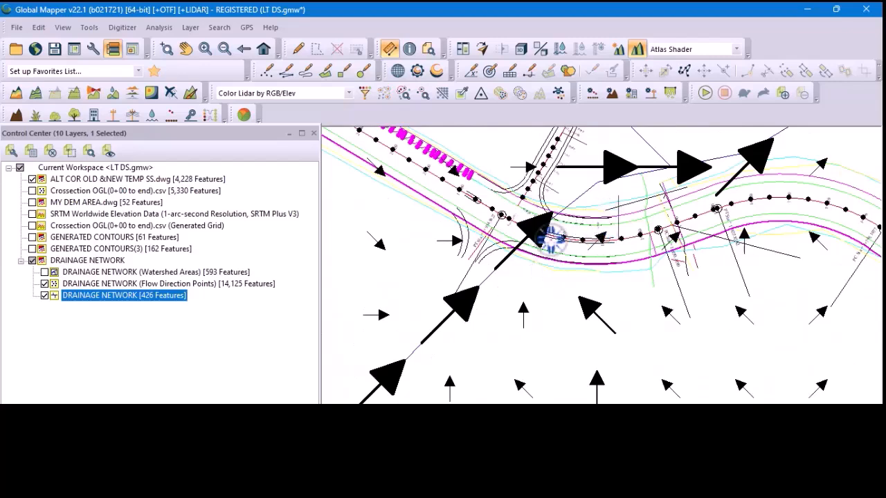
{"action": "scroll", "coordinate": [530, 228], "scroll_direction": "up", "scroll_amount": 2}
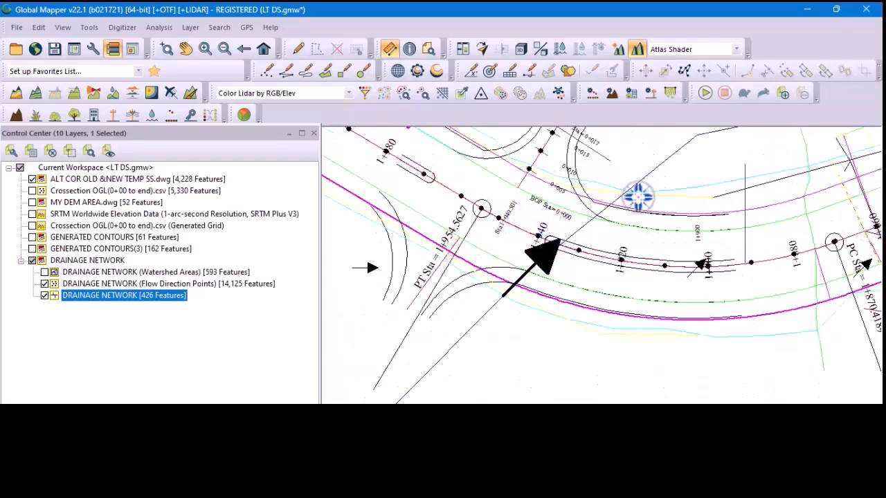
{"action": "scroll", "coordinate": [597, 248], "scroll_direction": "down", "scroll_amount": 1}
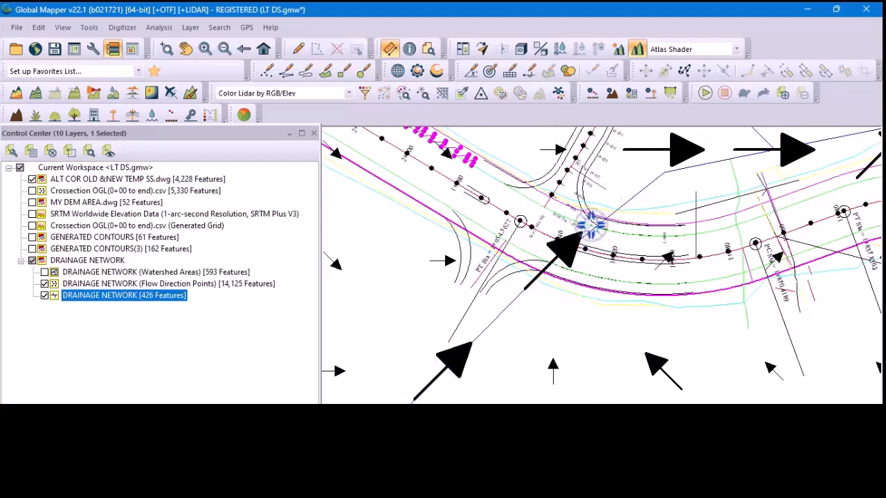
{"action": "scroll", "coordinate": [609, 284], "scroll_direction": "down", "scroll_amount": 1}
{"action": "scroll", "coordinate": [618, 294], "scroll_direction": "up", "scroll_amount": 1}
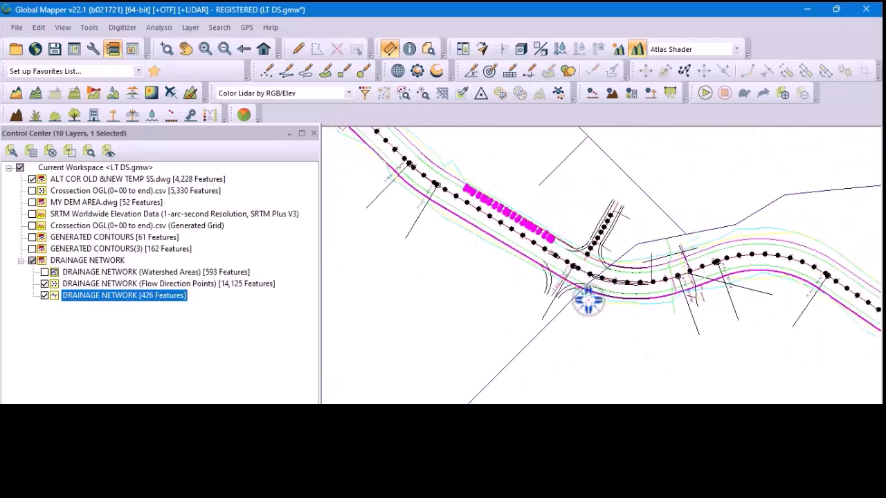
{"action": "scroll", "coordinate": [588, 283], "scroll_direction": "up", "scroll_amount": 1}
{"action": "scroll", "coordinate": [609, 241], "scroll_direction": "up", "scroll_amount": 1}
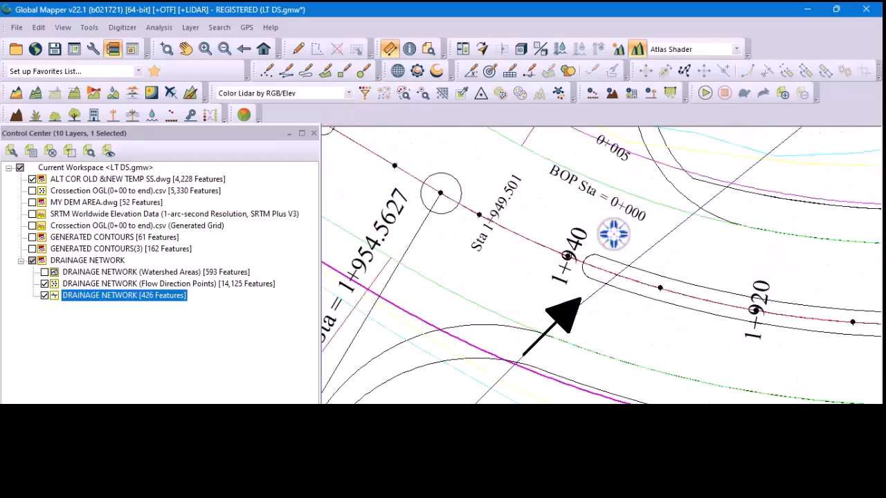
{"action": "scroll", "coordinate": [678, 260], "scroll_direction": "down", "scroll_amount": 1}
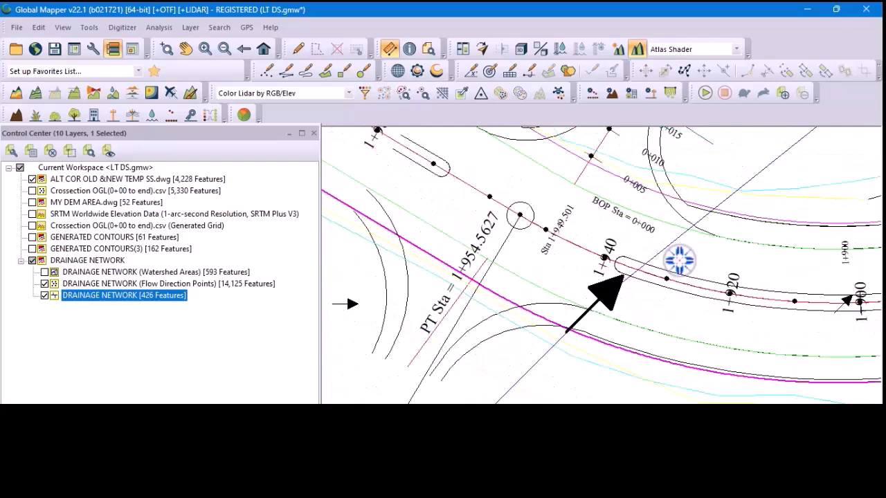
{"action": "scroll", "coordinate": [603, 274], "scroll_direction": "up", "scroll_amount": 1}
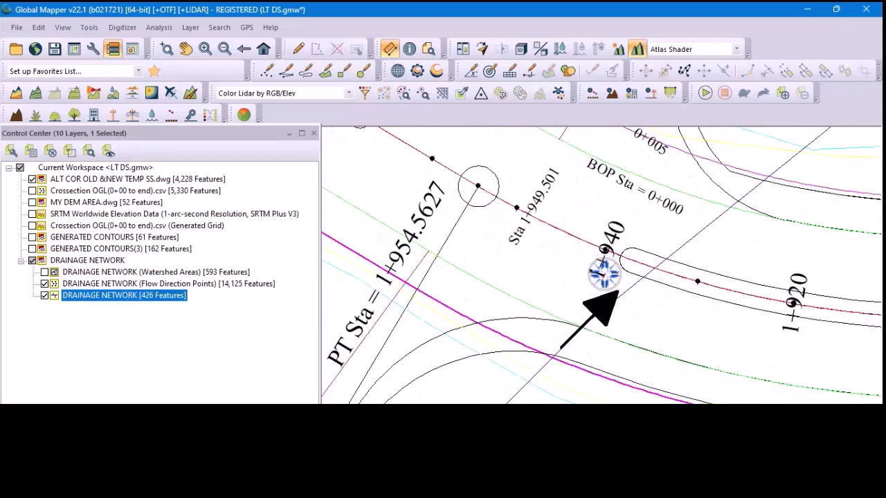
{"action": "scroll", "coordinate": [644, 266], "scroll_direction": "up", "scroll_amount": 1}
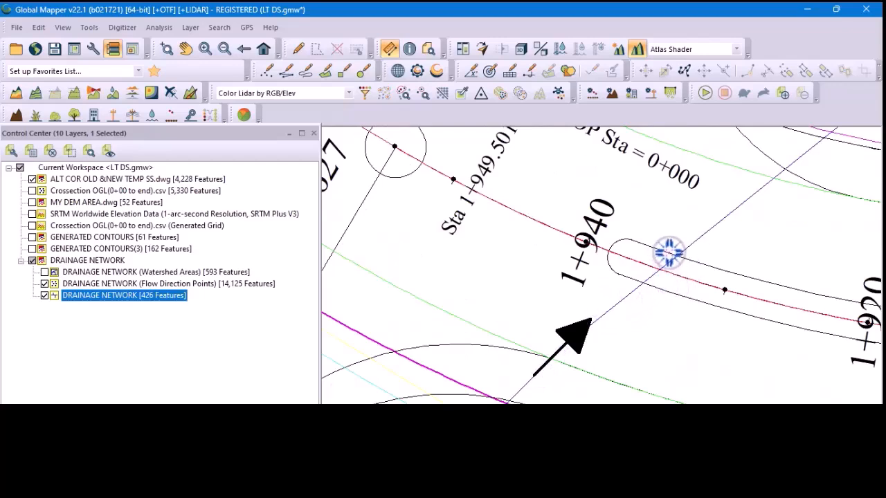
Display the watershed areas of the drainage network around the route's far end.
{"action": "scroll", "coordinate": [668, 254], "scroll_direction": "down", "scroll_amount": 3}
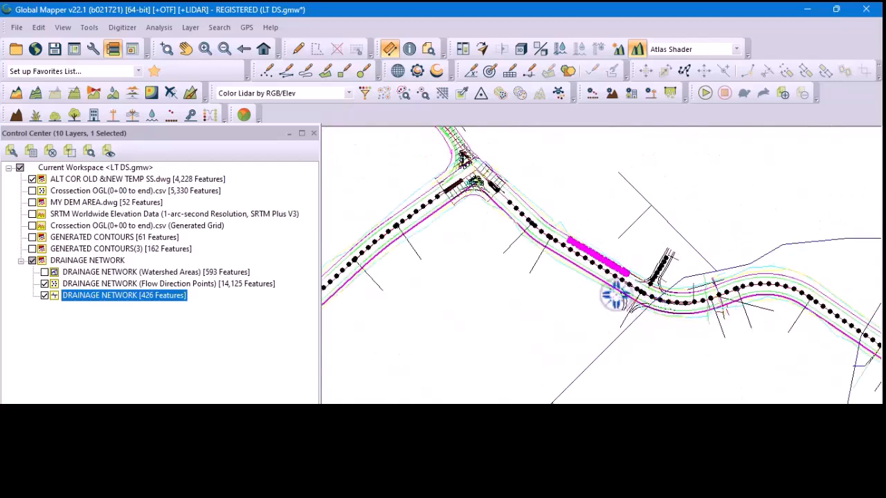
{"action": "scroll", "coordinate": [567, 204], "scroll_direction": "down", "scroll_amount": 5}
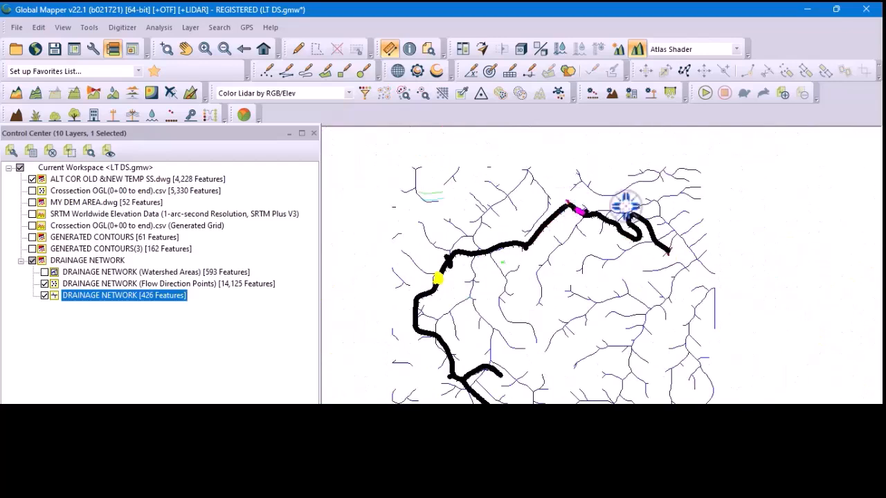
{"action": "scroll", "coordinate": [521, 197], "scroll_direction": "down", "scroll_amount": 2}
{"action": "scroll", "coordinate": [506, 395], "scroll_direction": "up", "scroll_amount": 6}
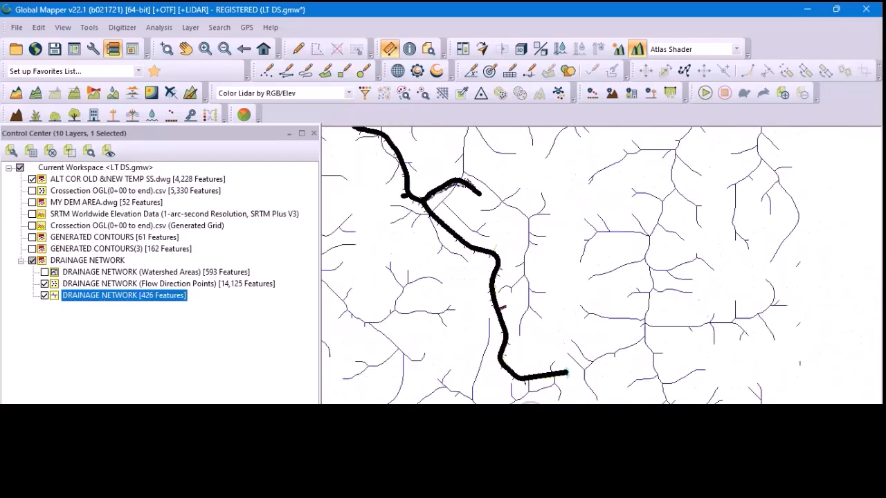
{"action": "scroll", "coordinate": [535, 390], "scroll_direction": "up", "scroll_amount": 1}
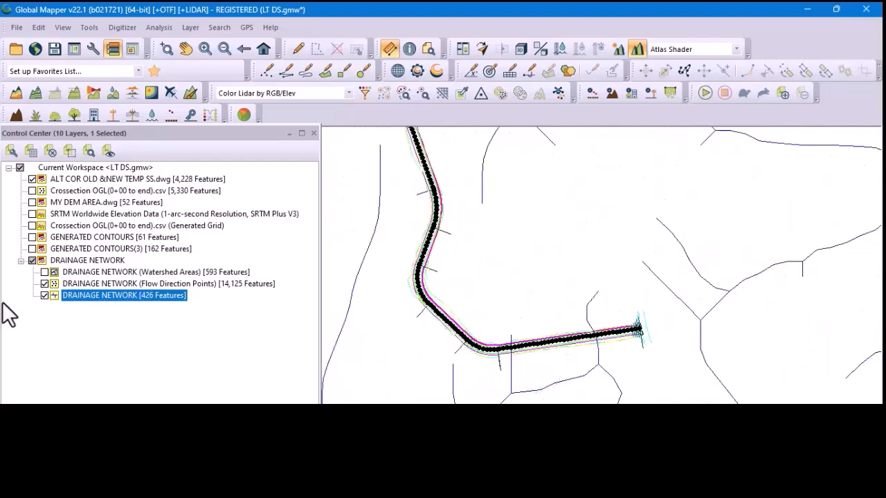
{"action": "left_click", "coordinate": [45, 273]}
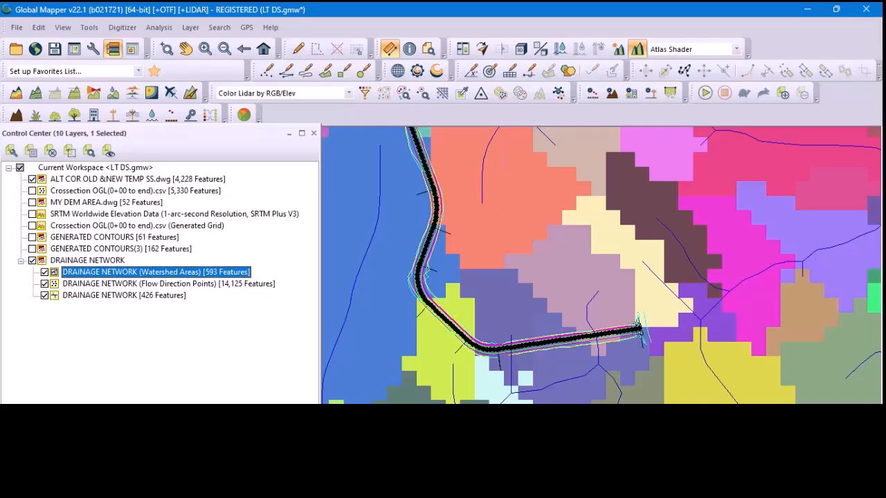
Examine the watershed areas, flow arrows and stream crossings along the last stretch of the route.
{"action": "scroll", "coordinate": [595, 446], "scroll_direction": "up", "scroll_amount": 3}
{"action": "scroll", "coordinate": [610, 231], "scroll_direction": "up", "scroll_amount": 3}
{"action": "scroll", "coordinate": [625, 386], "scroll_direction": "down", "scroll_amount": 4}
{"action": "scroll", "coordinate": [599, 246], "scroll_direction": "up", "scroll_amount": 1}
{"action": "scroll", "coordinate": [602, 243], "scroll_direction": "up", "scroll_amount": 5}
{"action": "scroll", "coordinate": [676, 287], "scroll_direction": "down", "scroll_amount": 5}
{"action": "scroll", "coordinate": [678, 276], "scroll_direction": "up", "scroll_amount": 2}
{"action": "scroll", "coordinate": [599, 293], "scroll_direction": "down", "scroll_amount": 2}
{"action": "scroll", "coordinate": [599, 292], "scroll_direction": "down", "scroll_amount": 1}
{"action": "scroll", "coordinate": [757, 277], "scroll_direction": "up", "scroll_amount": 5}
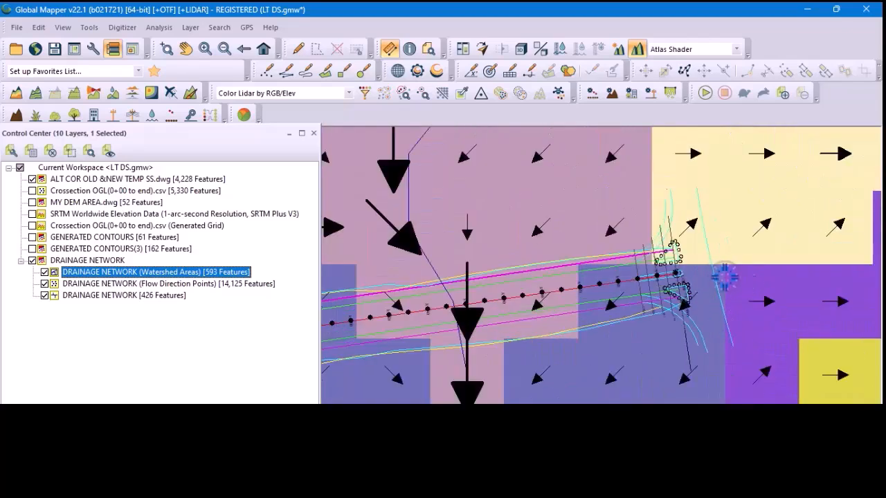
{"action": "scroll", "coordinate": [759, 248], "scroll_direction": "down", "scroll_amount": 4}
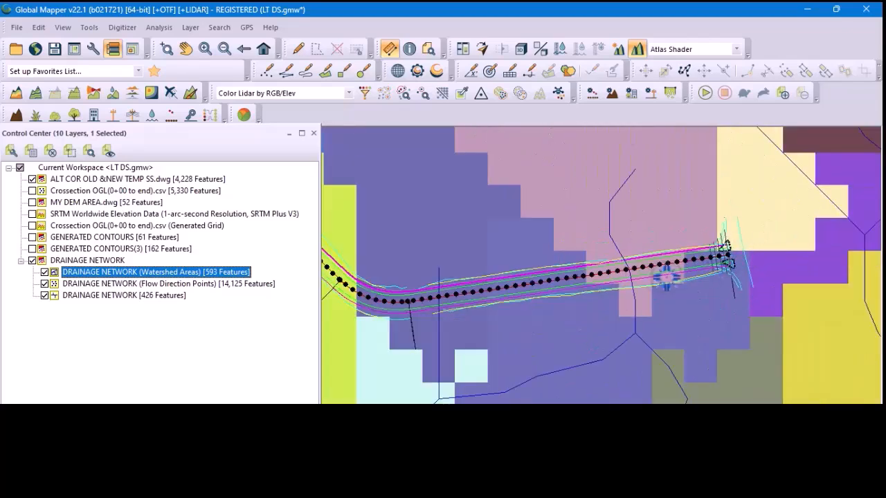
{"action": "scroll", "coordinate": [653, 293], "scroll_direction": "up", "scroll_amount": 2}
{"action": "scroll", "coordinate": [530, 302], "scroll_direction": "up", "scroll_amount": 5}
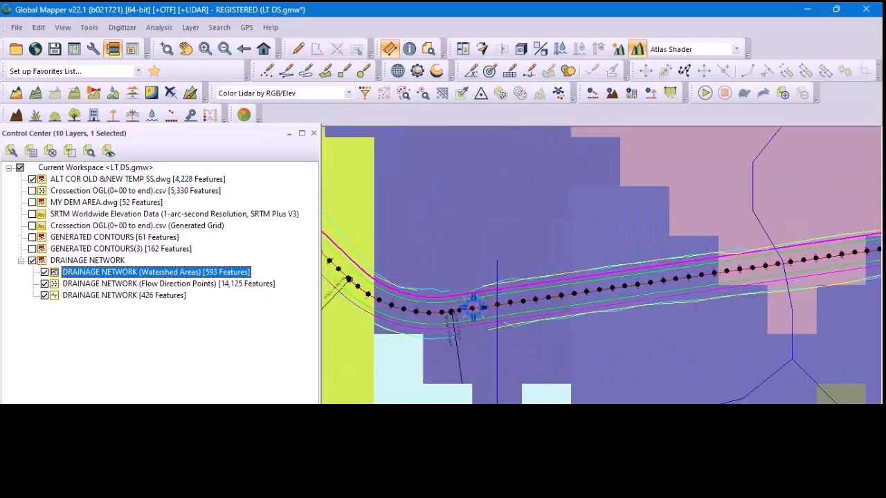
{"action": "scroll", "coordinate": [574, 312], "scroll_direction": "down", "scroll_amount": 3}
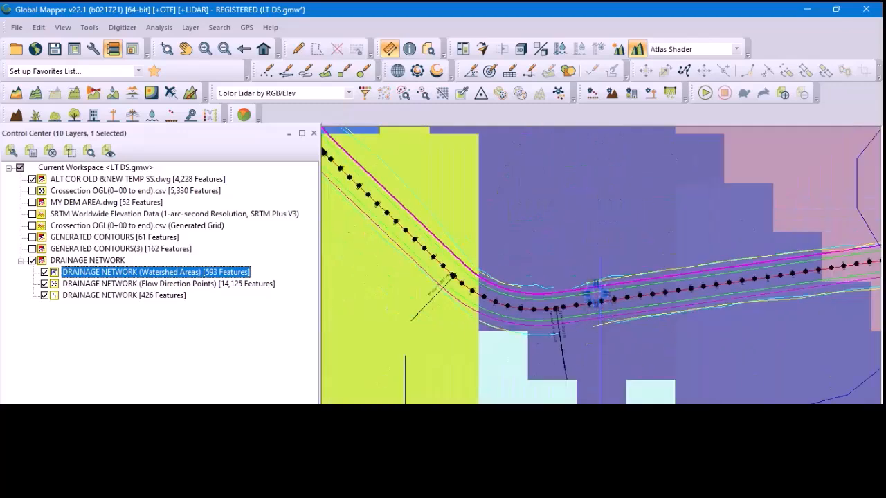
{"action": "scroll", "coordinate": [599, 281], "scroll_direction": "up", "scroll_amount": 2}
{"action": "scroll", "coordinate": [645, 262], "scroll_direction": "down", "scroll_amount": 3}
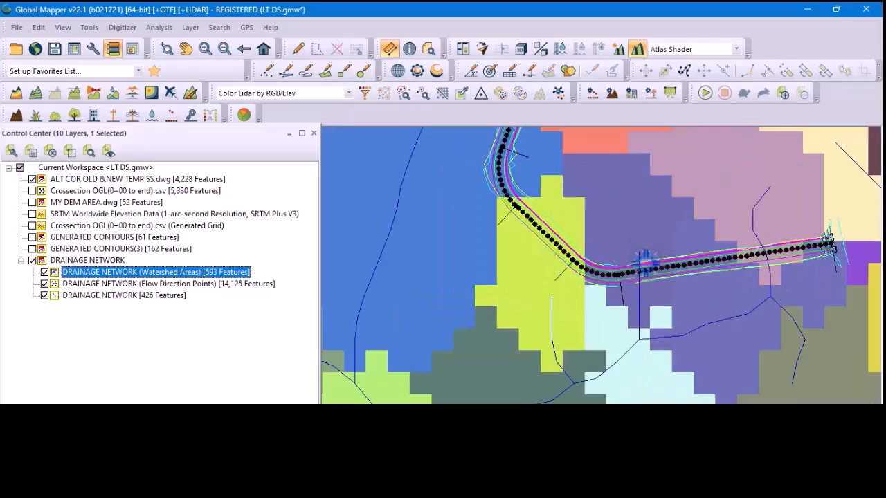
Examine the flow directions and watershed boundary along the road curve around stations 7+950 to 8+080.
{"action": "scroll", "coordinate": [477, 273], "scroll_direction": "up", "scroll_amount": 5}
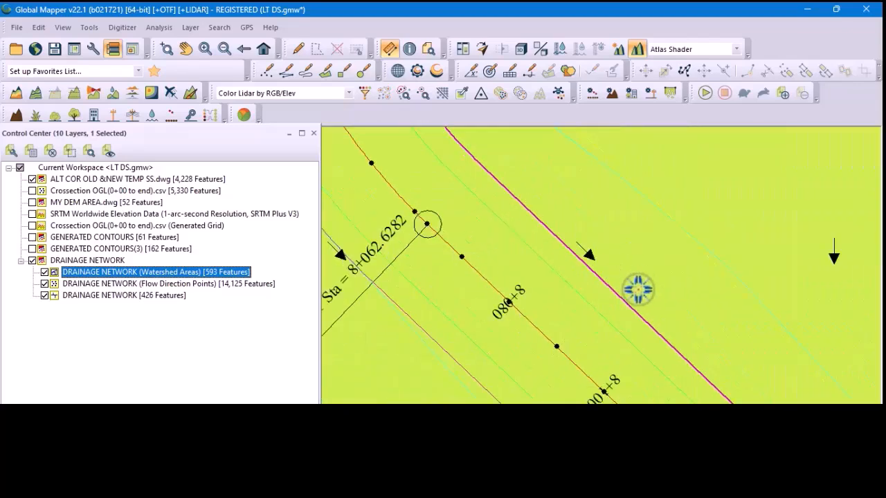
{"action": "scroll", "coordinate": [639, 283], "scroll_direction": "down", "scroll_amount": 4}
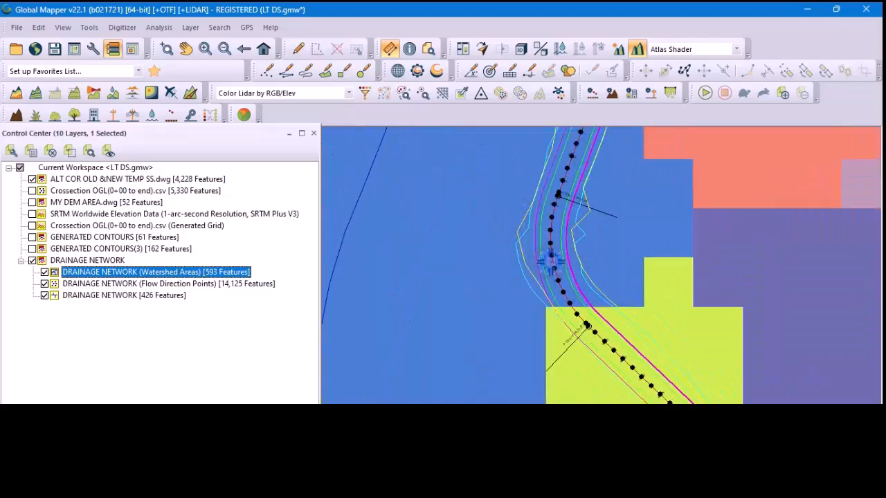
{"action": "scroll", "coordinate": [577, 244], "scroll_direction": "up", "scroll_amount": 2}
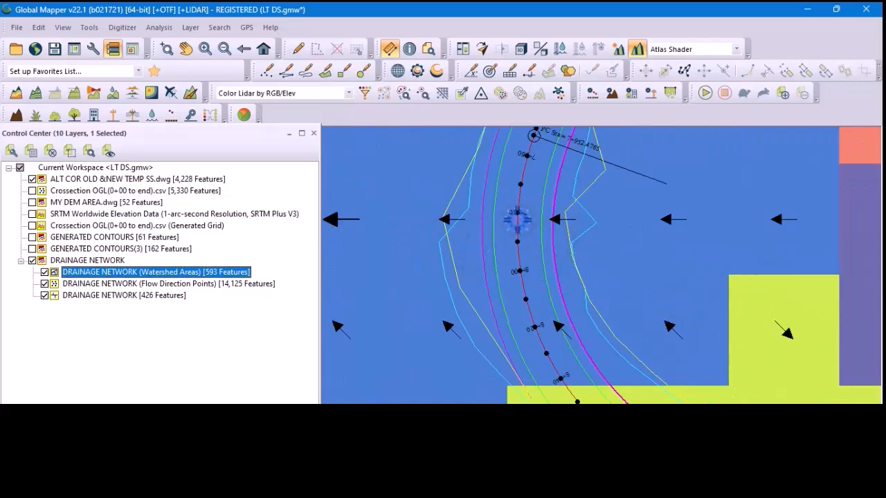
{"action": "scroll", "coordinate": [434, 181], "scroll_direction": "down", "scroll_amount": 2}
{"action": "scroll", "coordinate": [435, 182], "scroll_direction": "up", "scroll_amount": 2}
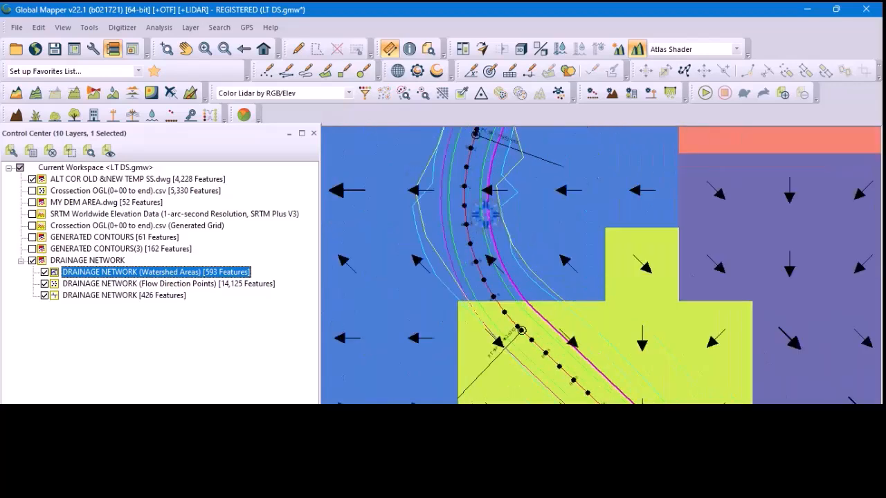
{"action": "scroll", "coordinate": [429, 190], "scroll_direction": "down", "scroll_amount": 2}
{"action": "scroll", "coordinate": [433, 196], "scroll_direction": "up", "scroll_amount": 1}
{"action": "scroll", "coordinate": [436, 200], "scroll_direction": "down", "scroll_amount": 1}
{"action": "scroll", "coordinate": [493, 299], "scroll_direction": "down", "scroll_amount": 2}
{"action": "scroll", "coordinate": [485, 223], "scroll_direction": "up", "scroll_amount": 1}
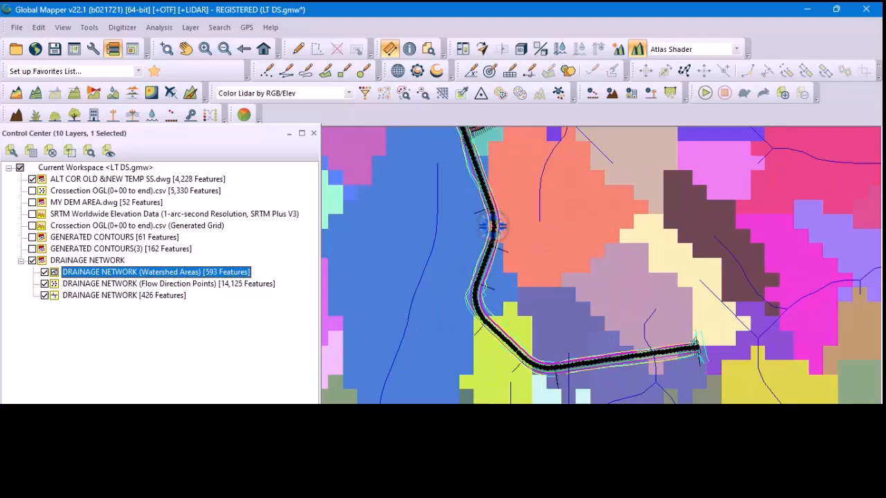
Examine the watershed areas and streams surrounding the route's final curve and end point.
{"action": "scroll", "coordinate": [551, 239], "scroll_direction": "up", "scroll_amount": 1}
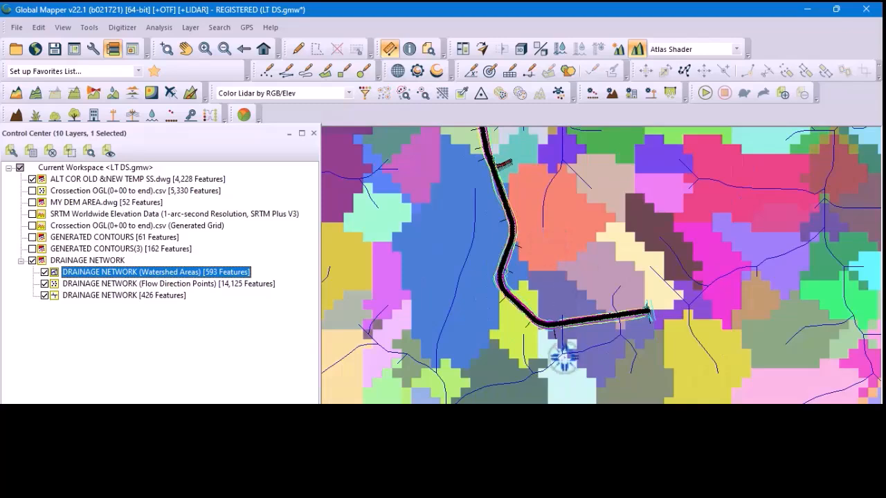
{"action": "scroll", "coordinate": [571, 359], "scroll_direction": "down", "scroll_amount": 1}
{"action": "scroll", "coordinate": [535, 243], "scroll_direction": "up", "scroll_amount": 1}
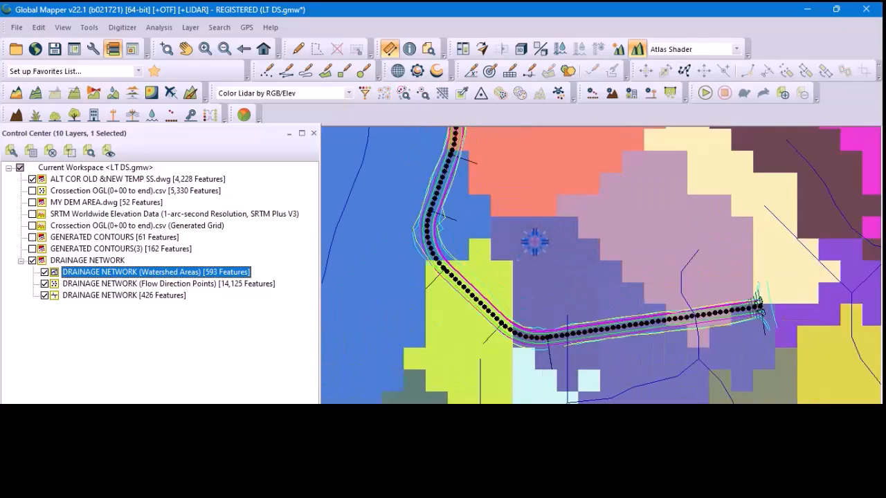
{"action": "scroll", "coordinate": [521, 221], "scroll_direction": "down", "scroll_amount": 1}
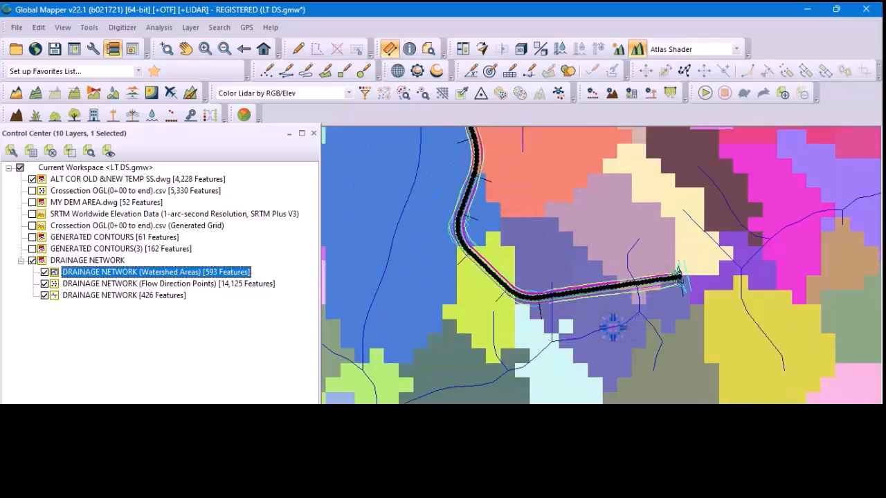
{"action": "scroll", "coordinate": [548, 274], "scroll_direction": "up", "scroll_amount": 1}
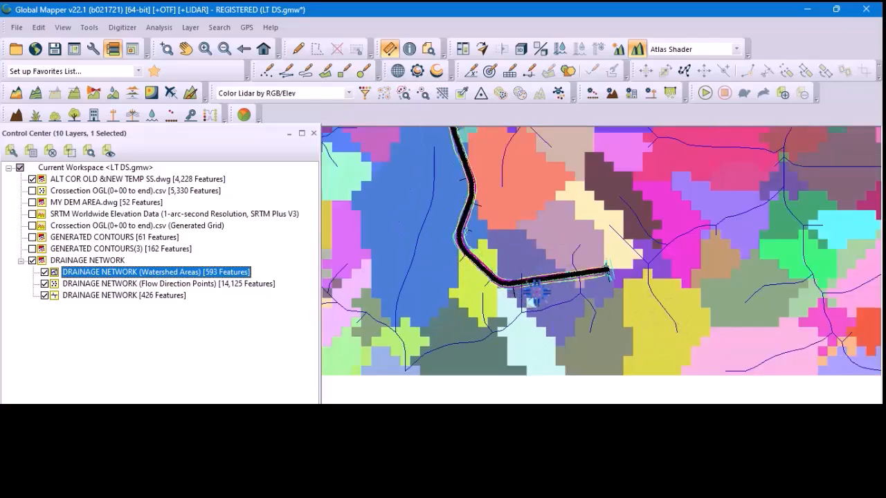
{"action": "scroll", "coordinate": [534, 291], "scroll_direction": "down", "scroll_amount": 1}
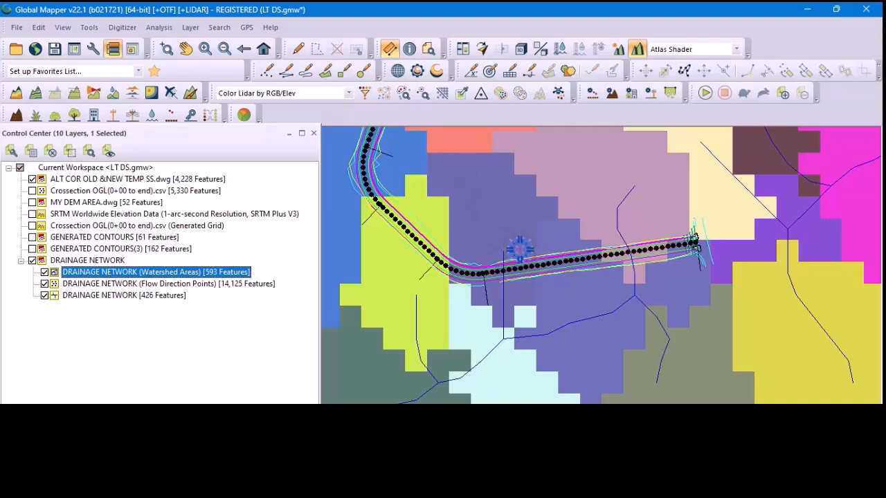
{"action": "mouse_move", "coordinate": [216, 402]}
{"action": "left_mouse_down"}
{"action": "mouse_move", "coordinate": [209, 227]}
{"action": "mouse_move", "coordinate": [210, 406]}
{"action": "left_mouse_up"}
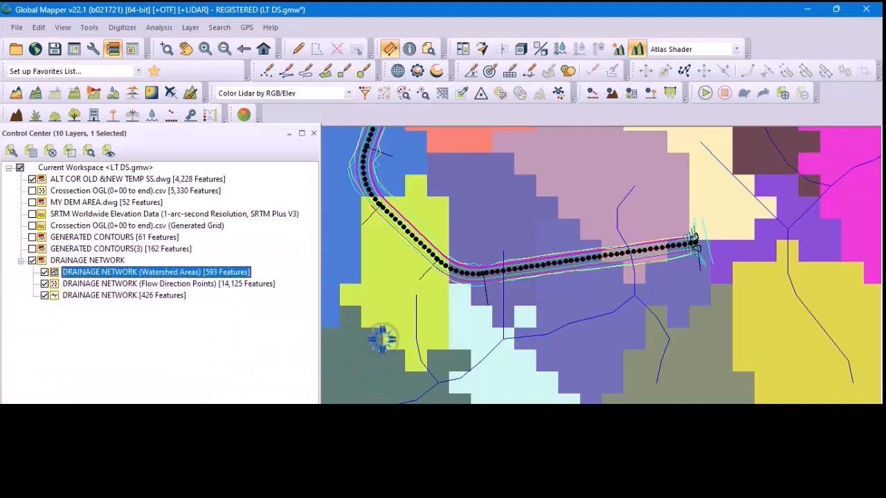
{"action": "scroll", "coordinate": [442, 339], "scroll_direction": "down", "scroll_amount": 3}
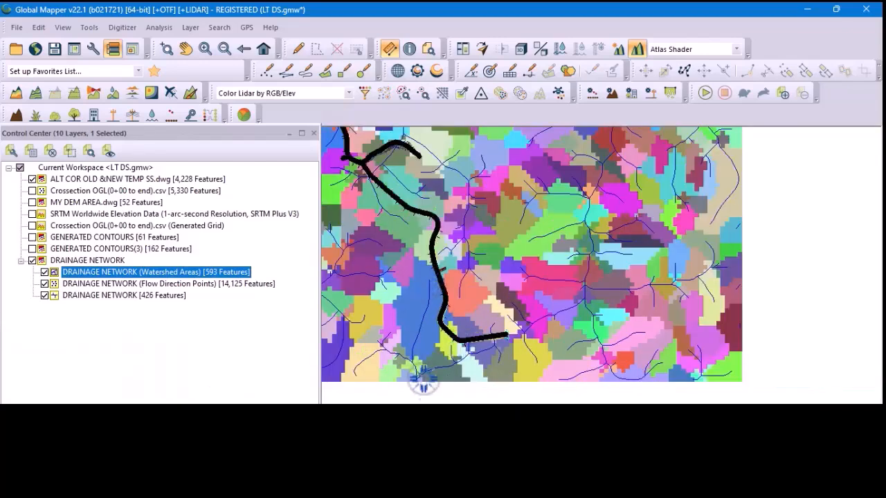
{"action": "scroll", "coordinate": [500, 337], "scroll_direction": "up", "scroll_amount": 3}
{"action": "scroll", "coordinate": [581, 318], "scroll_direction": "up", "scroll_amount": 2}
{"action": "scroll", "coordinate": [595, 316], "scroll_direction": "down", "scroll_amount": 2}
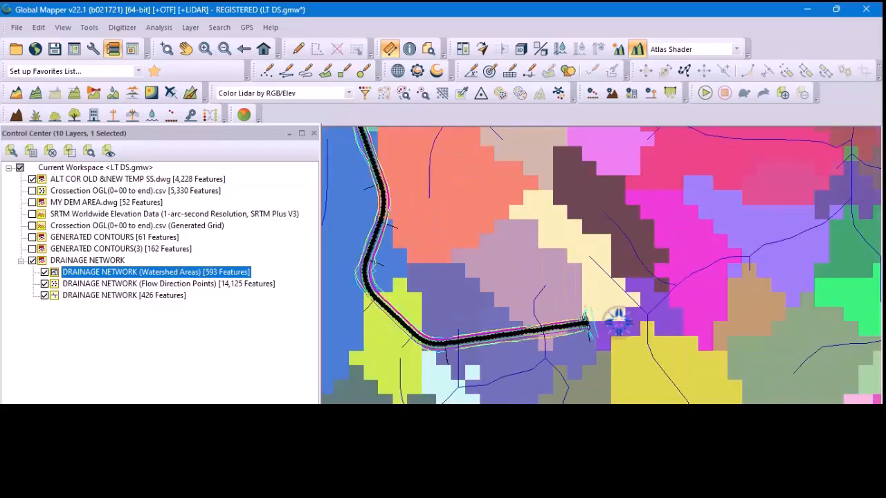
{"action": "scroll", "coordinate": [612, 316], "scroll_direction": "up", "scroll_amount": 2}
{"action": "scroll", "coordinate": [697, 308], "scroll_direction": "down", "scroll_amount": 1}
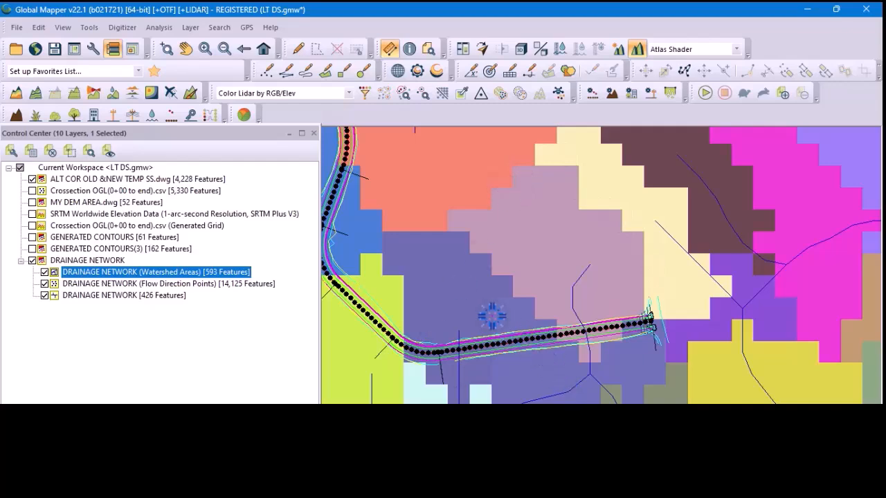
Examine the flow arrows and the boundary between the two watersheds along the straight final stretch of the road.
{"action": "scroll", "coordinate": [498, 346], "scroll_direction": "up", "scroll_amount": 3}
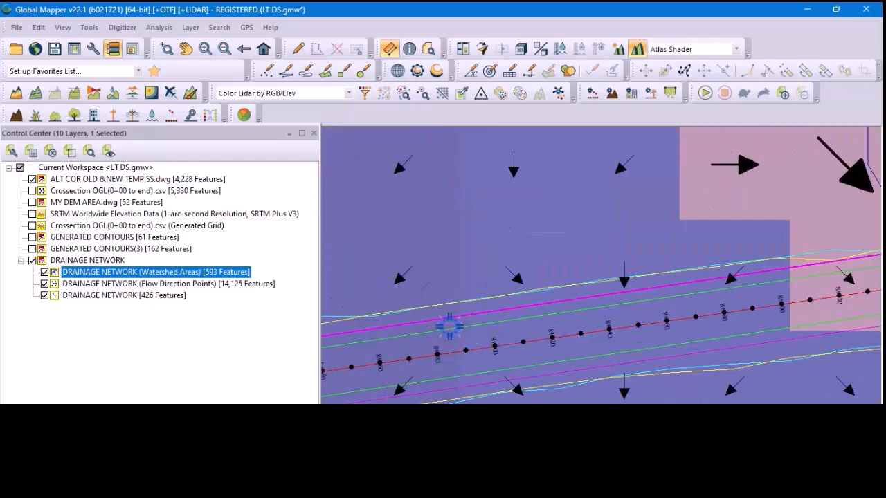
{"action": "scroll", "coordinate": [428, 322], "scroll_direction": "down", "scroll_amount": 3}
{"action": "scroll", "coordinate": [613, 303], "scroll_direction": "up", "scroll_amount": 3}
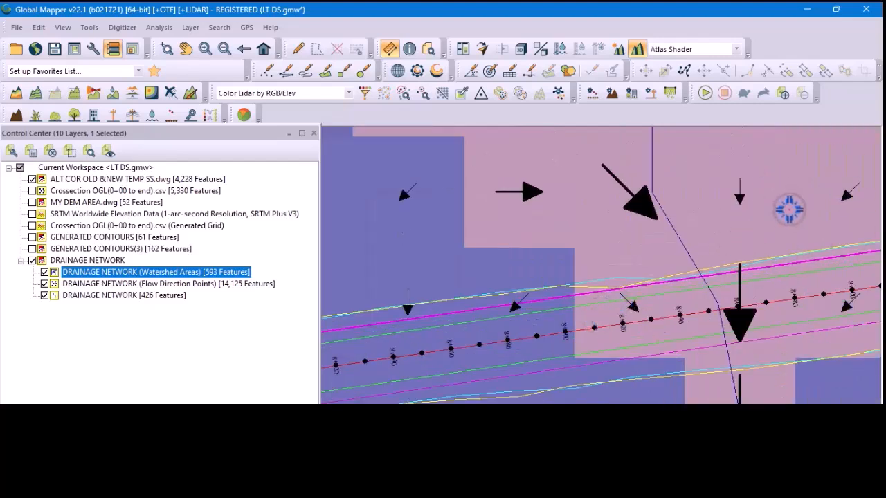
{"action": "scroll", "coordinate": [606, 257], "scroll_direction": "down", "scroll_amount": 3}
{"action": "scroll", "coordinate": [607, 257], "scroll_direction": "up", "scroll_amount": 3}
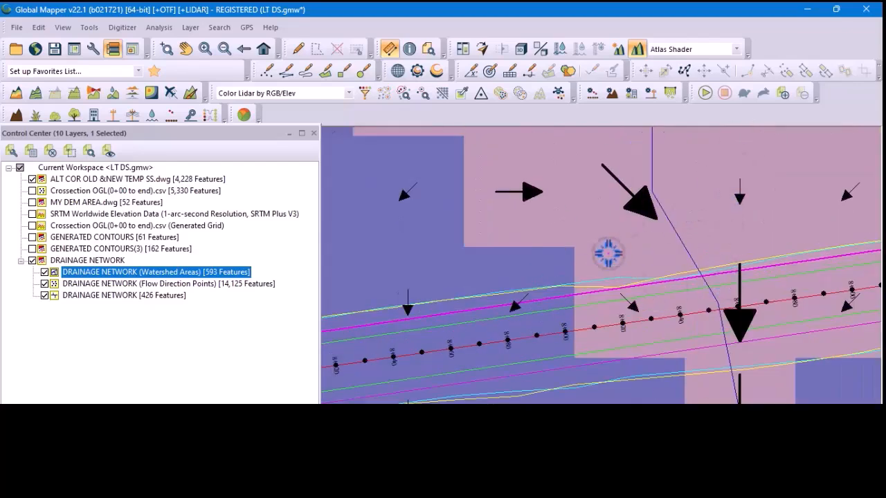
{"action": "scroll", "coordinate": [604, 308], "scroll_direction": "down", "scroll_amount": 1}
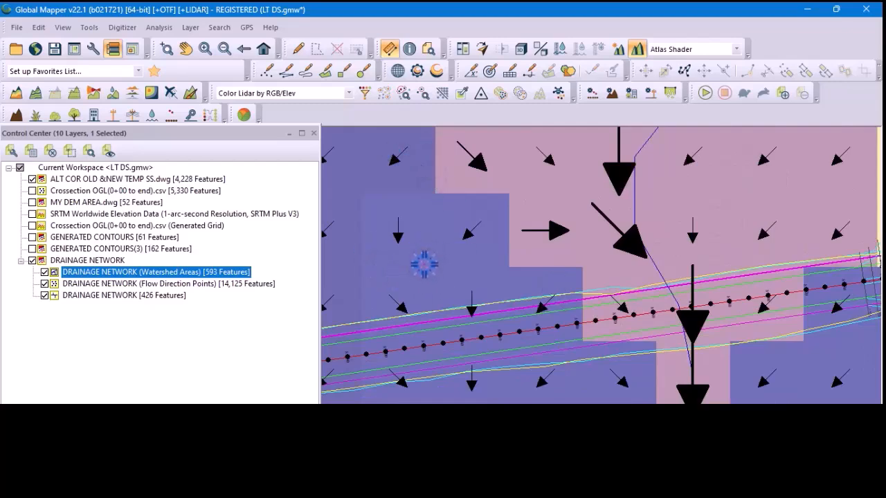
{"action": "scroll", "coordinate": [692, 273], "scroll_direction": "up", "scroll_amount": 2}
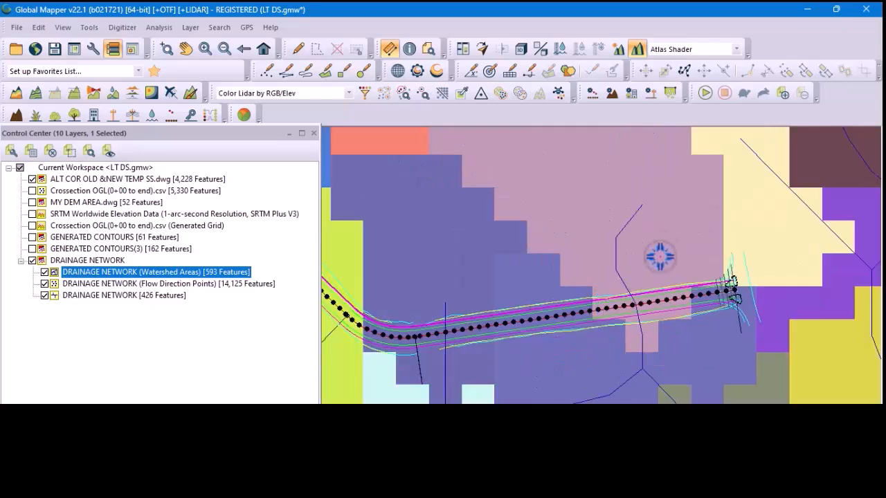
{"action": "scroll", "coordinate": [639, 273], "scroll_direction": "up", "scroll_amount": 1}
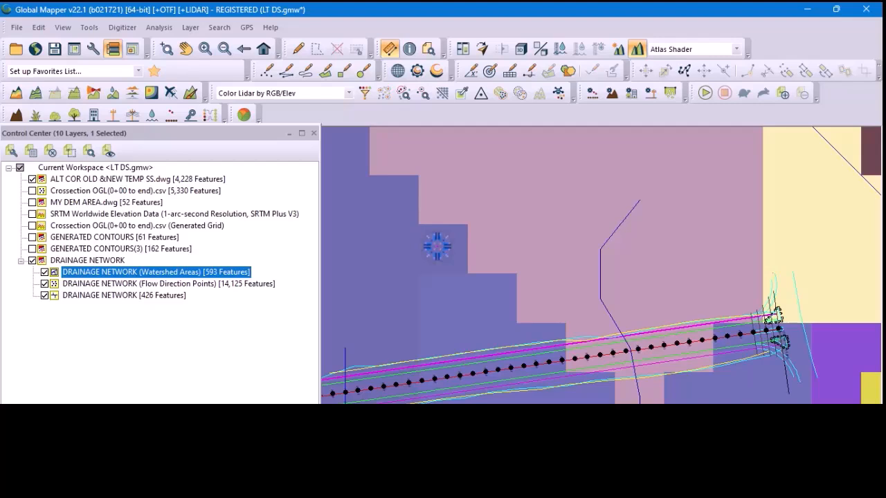
Examine the stream crossing and flow direction between stations 8+540 and 8+560.
{"action": "scroll", "coordinate": [653, 366], "scroll_direction": "up", "scroll_amount": 2}
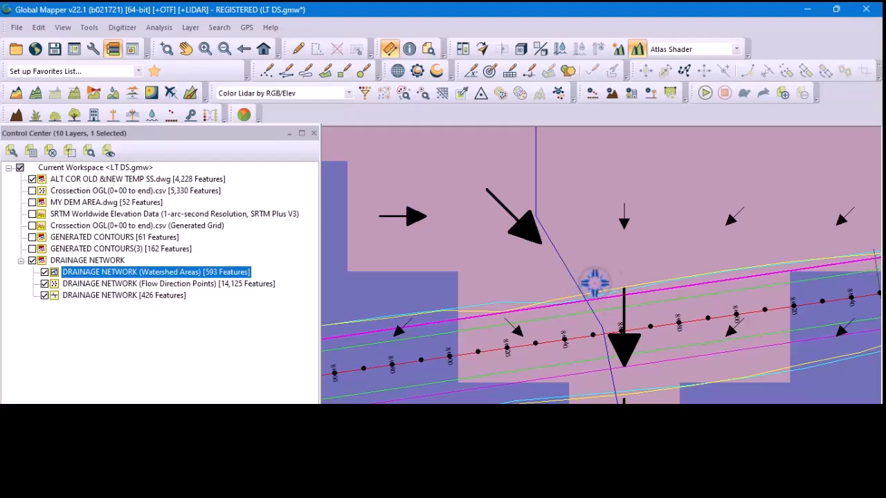
{"action": "scroll", "coordinate": [594, 292], "scroll_direction": "up", "scroll_amount": 1}
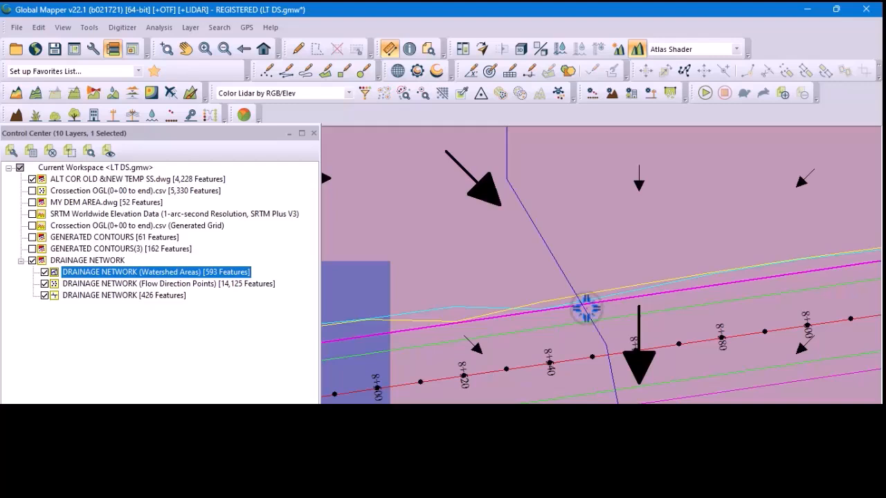
{"action": "scroll", "coordinate": [576, 375], "scroll_direction": "up", "scroll_amount": 1}
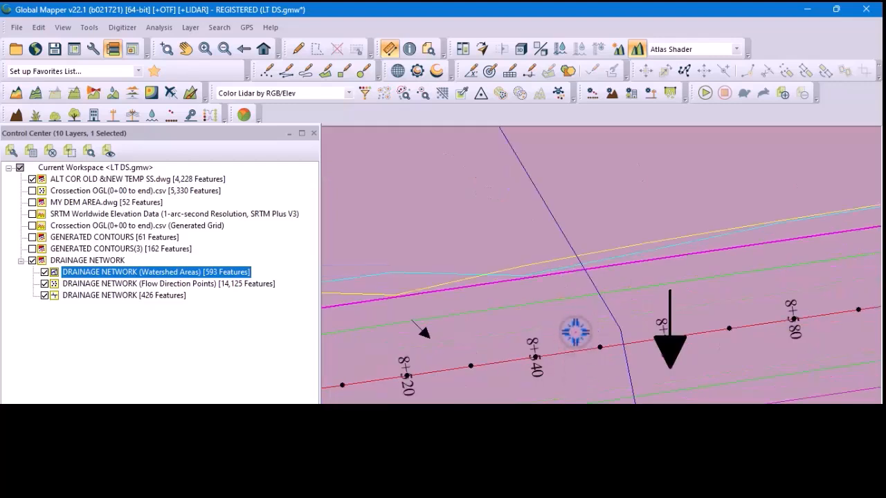
{"action": "scroll", "coordinate": [581, 297], "scroll_direction": "down", "scroll_amount": 2}
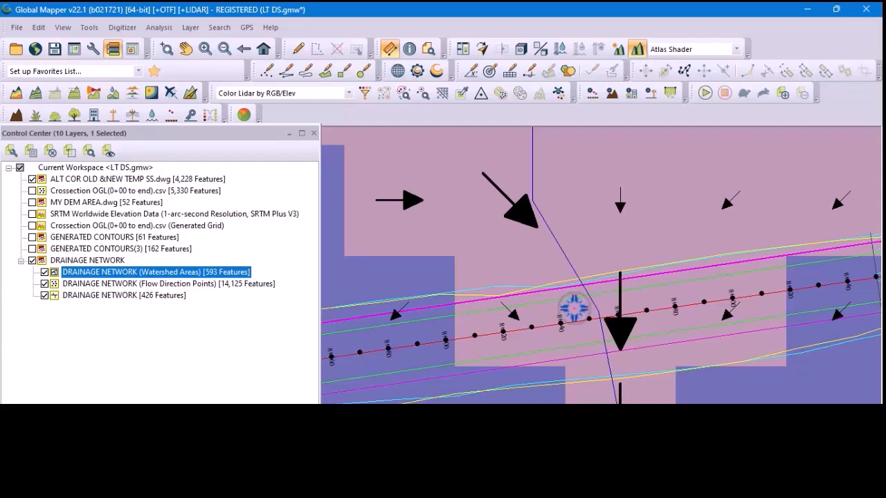
{"action": "scroll", "coordinate": [514, 277], "scroll_direction": "down", "scroll_amount": 4}
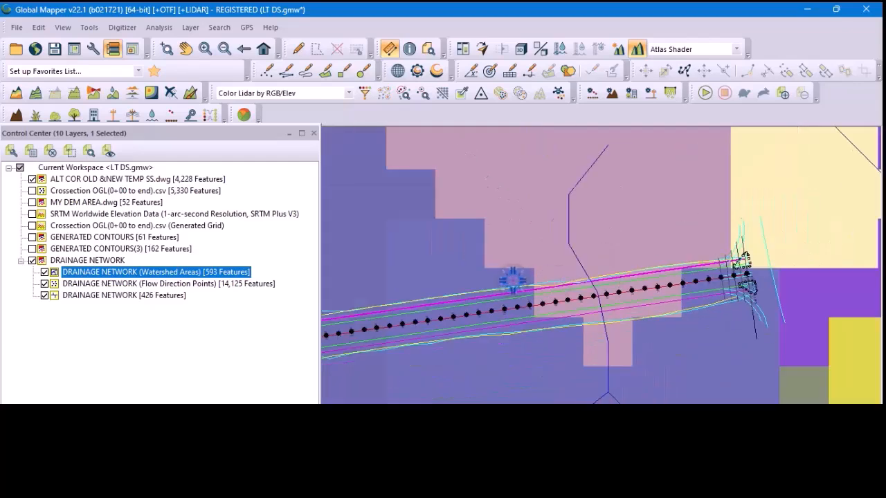
{"action": "scroll", "coordinate": [530, 282], "scroll_direction": "up", "scroll_amount": 4}
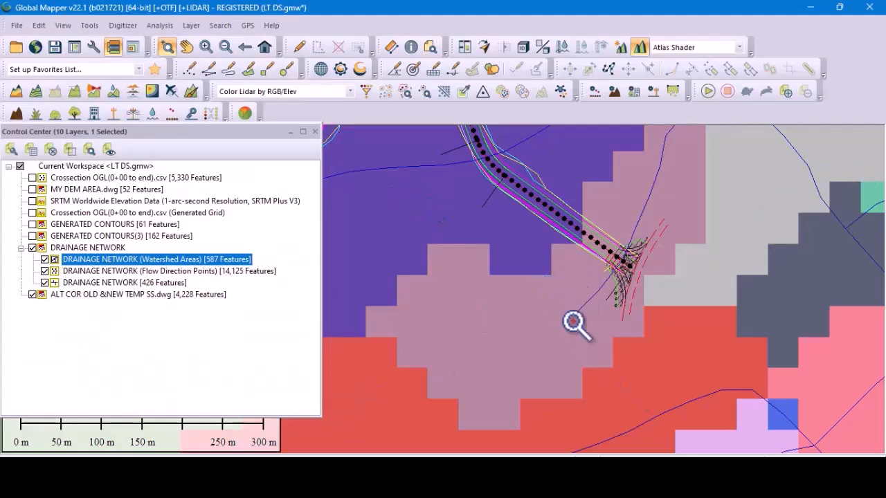
Examine the watershed areas and streams around the road junction at the route's start.
{"action": "left_click", "coordinate": [523, 312]}
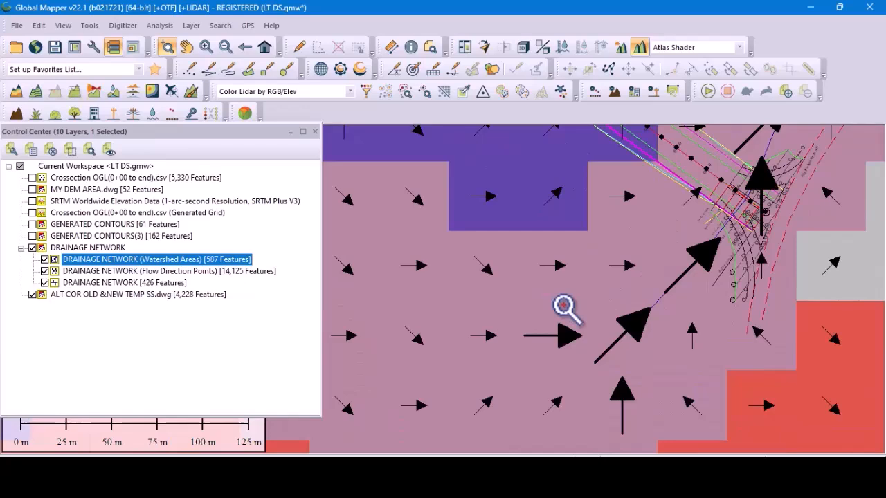
{"action": "scroll", "coordinate": [586, 312], "scroll_direction": "down", "scroll_amount": 2}
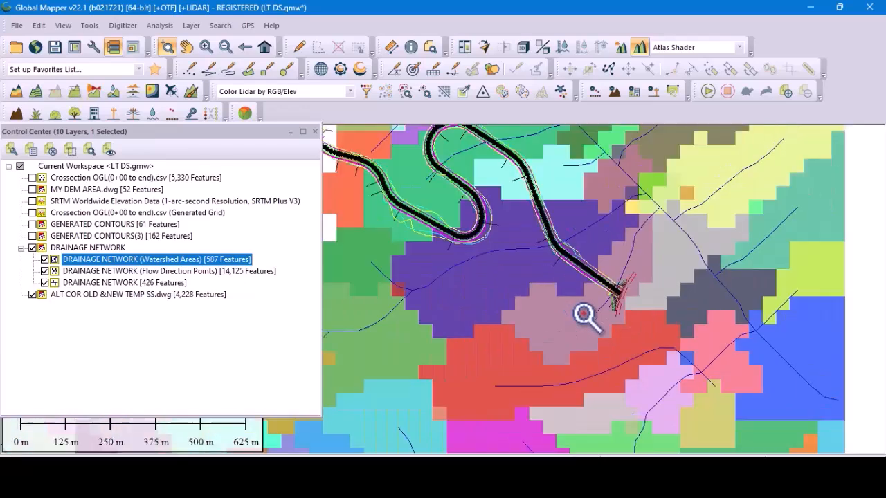
{"action": "scroll", "coordinate": [603, 278], "scroll_direction": "up", "scroll_amount": 1}
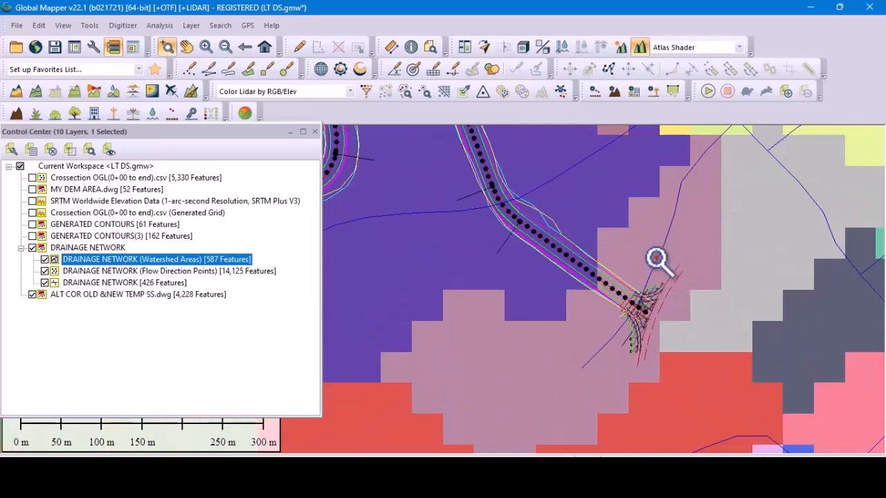
{"action": "scroll", "coordinate": [577, 298], "scroll_direction": "down", "scroll_amount": 1}
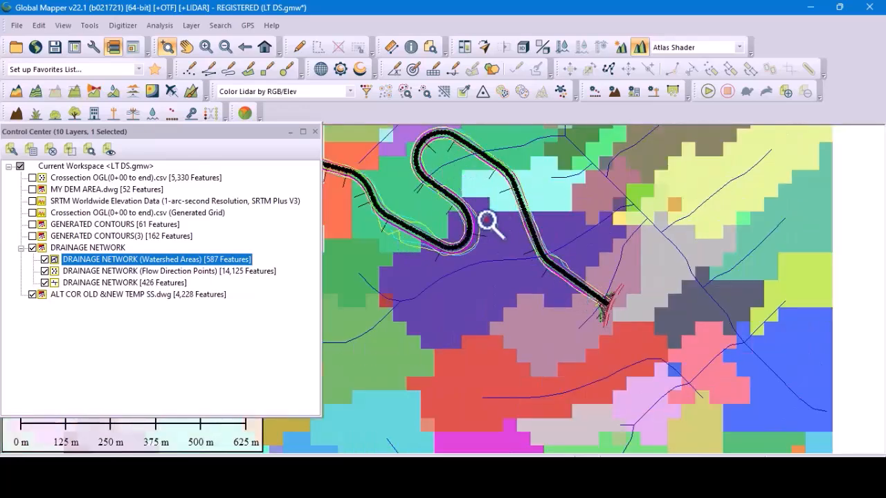
{"action": "scroll", "coordinate": [535, 270], "scroll_direction": "up", "scroll_amount": 1}
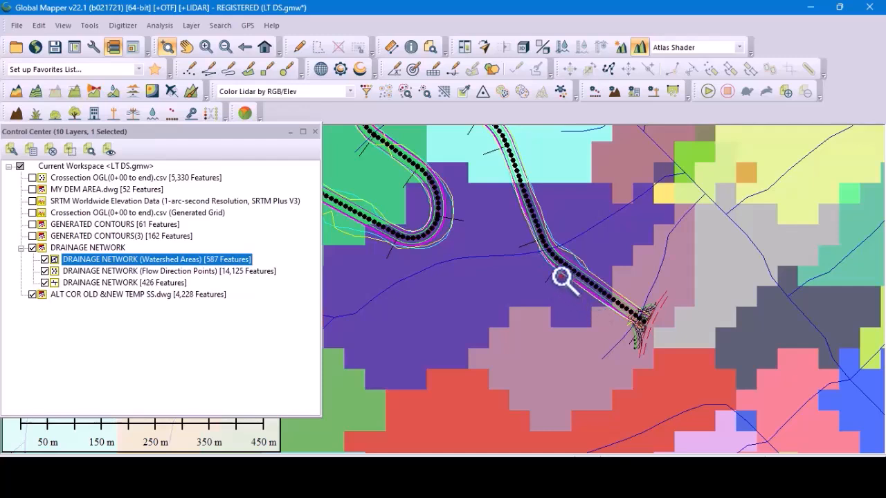
{"action": "scroll", "coordinate": [612, 310], "scroll_direction": "up", "scroll_amount": 1}
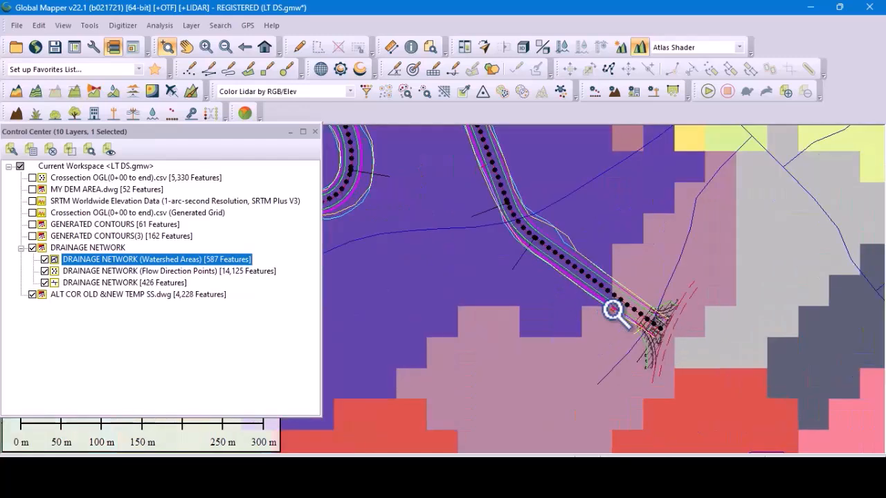
Examine the flow directions and watershed boundary along the first straight stretch between the start junction and the first curve.
{"action": "scroll", "coordinate": [613, 310], "scroll_direction": "up", "scroll_amount": 2}
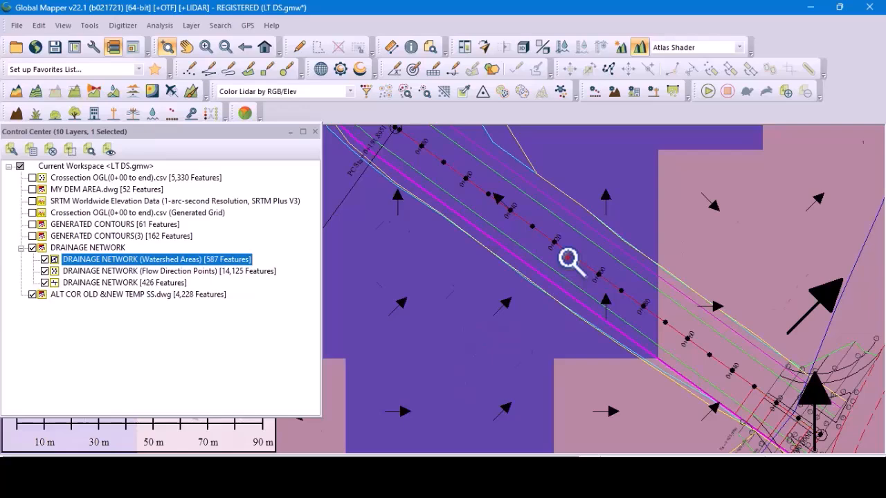
{"action": "scroll", "coordinate": [568, 259], "scroll_direction": "down", "scroll_amount": 1}
{"action": "scroll", "coordinate": [767, 380], "scroll_direction": "up", "scroll_amount": 1}
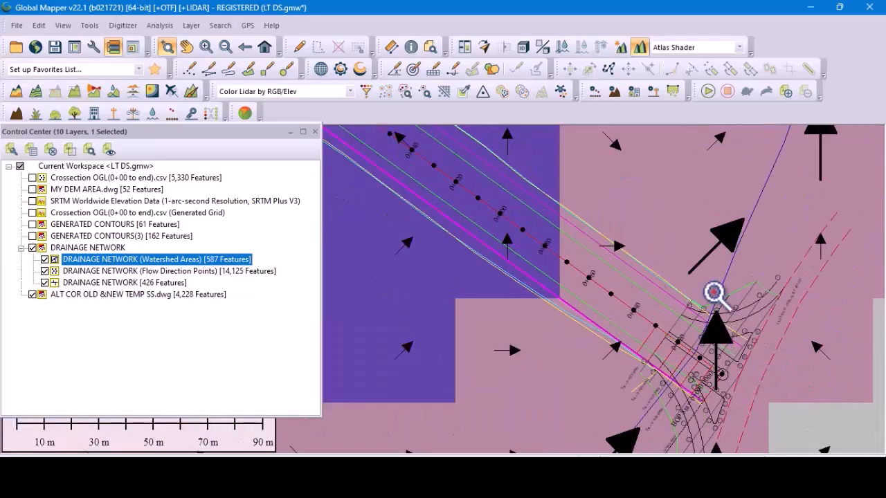
{"action": "scroll", "coordinate": [739, 308], "scroll_direction": "down", "scroll_amount": 1}
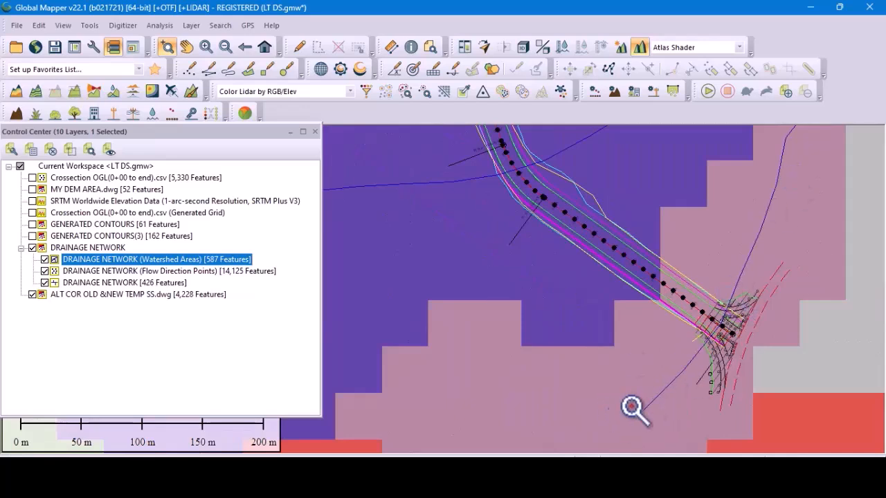
{"action": "scroll", "coordinate": [733, 318], "scroll_direction": "down", "scroll_amount": 1}
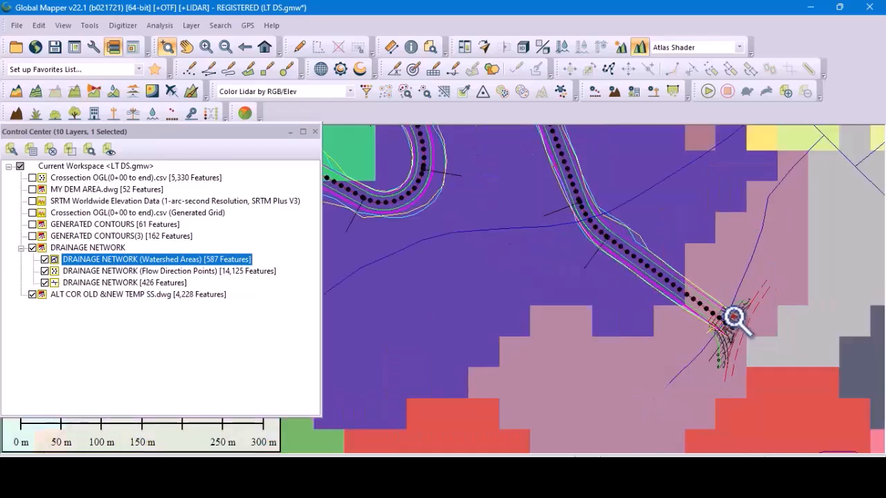
{"action": "scroll", "coordinate": [688, 263], "scroll_direction": "down", "scroll_amount": 1}
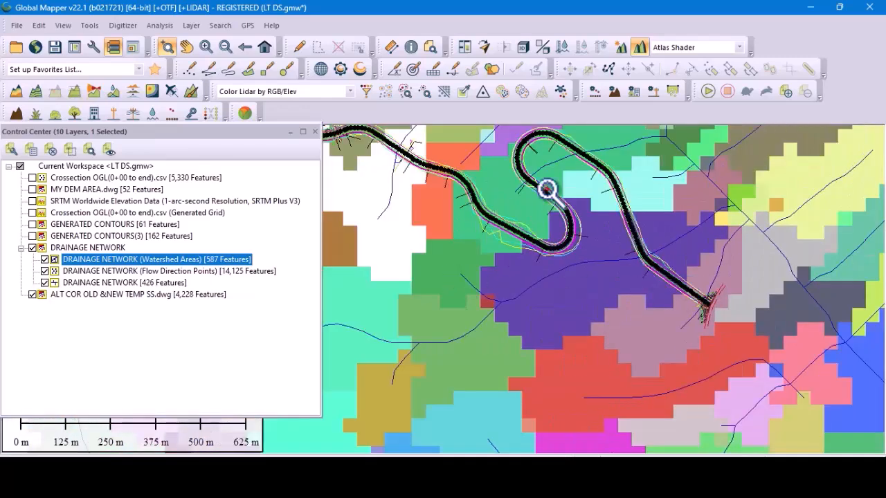
Examine the stream crossing and flow direction at the start junction between stations 0+000 and 0+020.
{"action": "scroll", "coordinate": [716, 366], "scroll_direction": "up", "scroll_amount": 1}
{"action": "scroll", "coordinate": [699, 282], "scroll_direction": "up", "scroll_amount": 1}
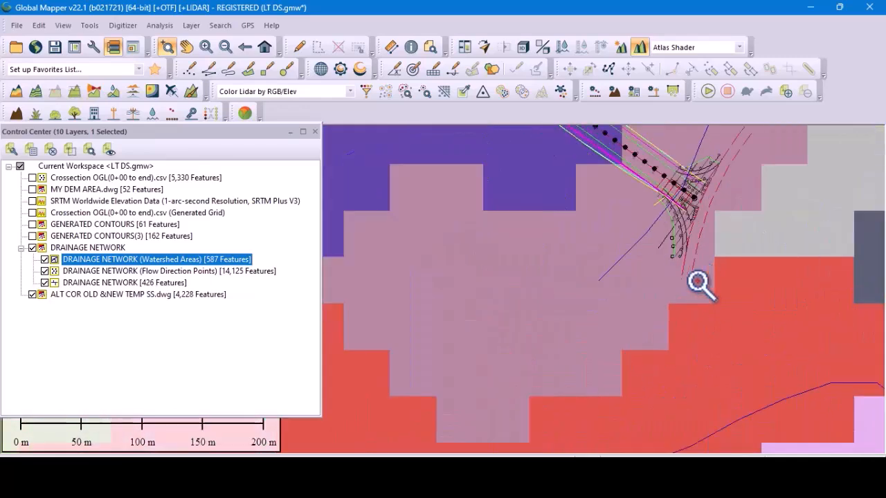
{"action": "scroll", "coordinate": [702, 207], "scroll_direction": "up", "scroll_amount": 3}
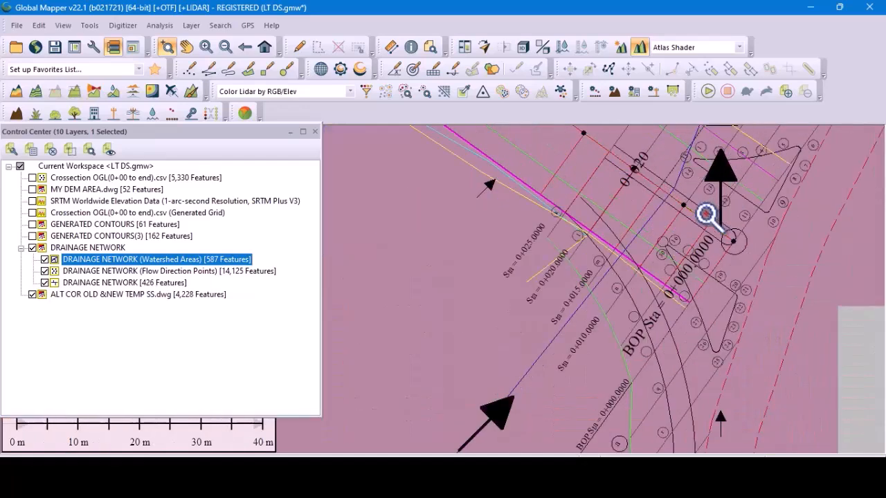
{"action": "scroll", "coordinate": [678, 213], "scroll_direction": "up", "scroll_amount": 1}
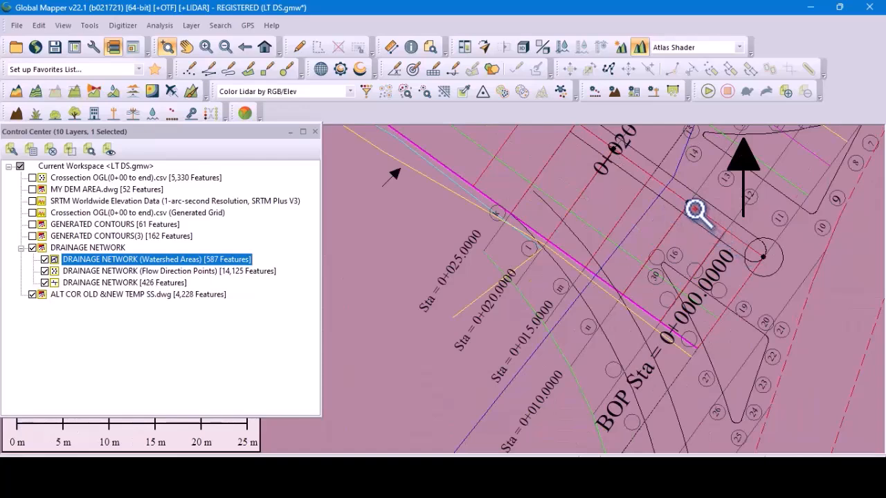
Examine the extent of the watershed area that drains across the start junction, along with its stream and neighbouring catchments.
{"action": "scroll", "coordinate": [672, 188], "scroll_direction": "up", "scroll_amount": 1}
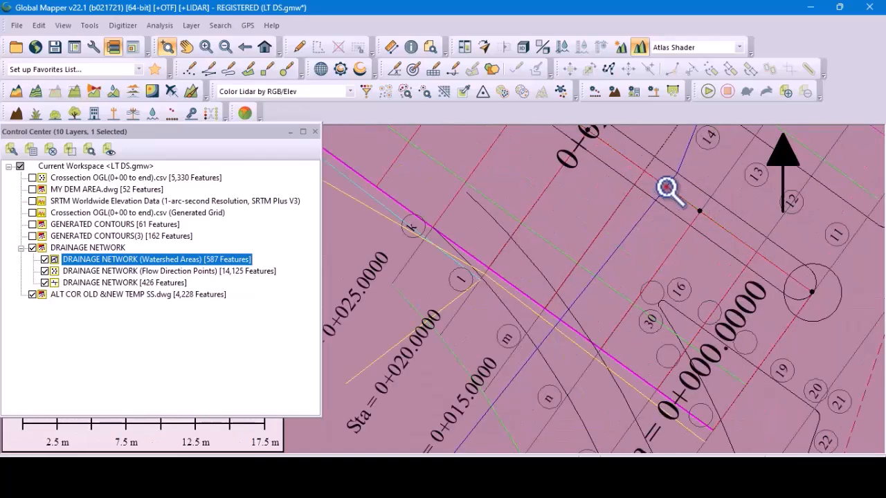
{"action": "scroll", "coordinate": [695, 254], "scroll_direction": "down", "scroll_amount": 1}
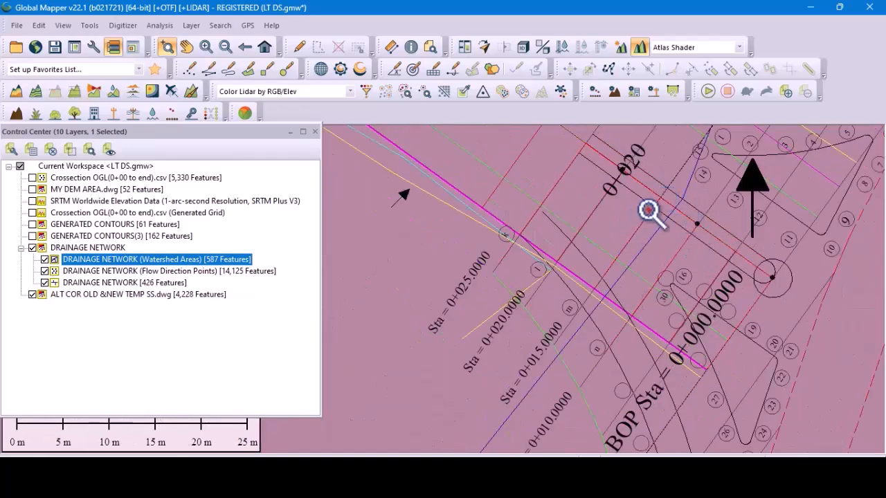
{"action": "scroll", "coordinate": [666, 195], "scroll_direction": "down", "scroll_amount": 1}
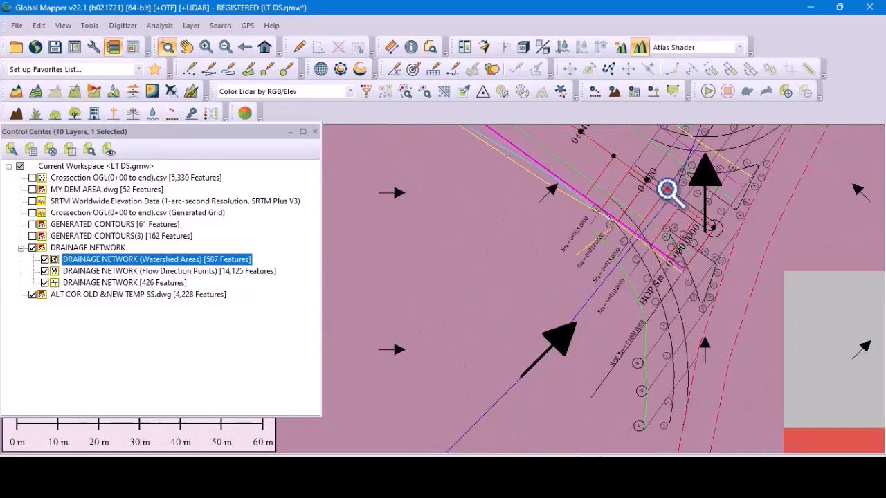
{"action": "scroll", "coordinate": [666, 190], "scroll_direction": "down", "scroll_amount": 3}
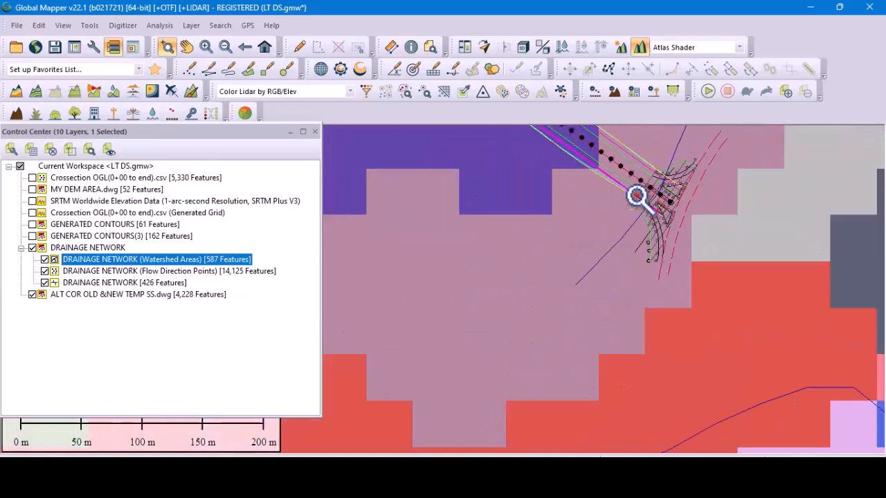
{"action": "scroll", "coordinate": [632, 211], "scroll_direction": "down", "scroll_amount": 1}
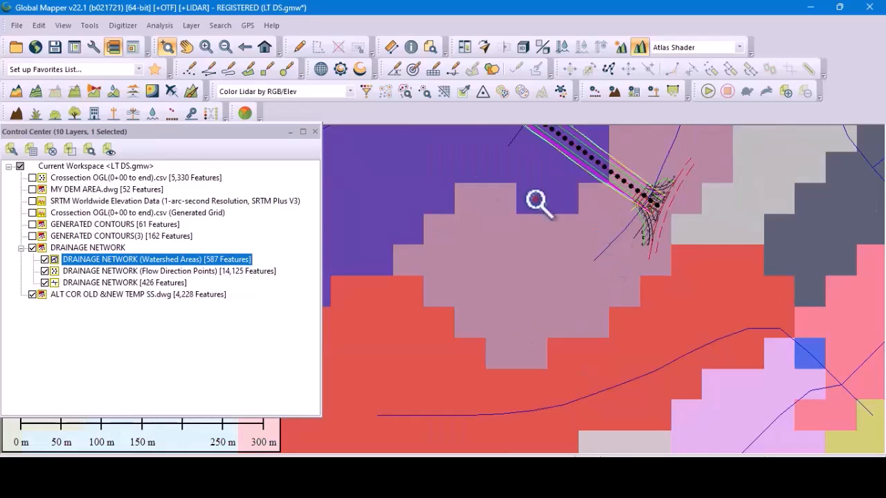
{"action": "right_click", "coordinate": [535, 238]}
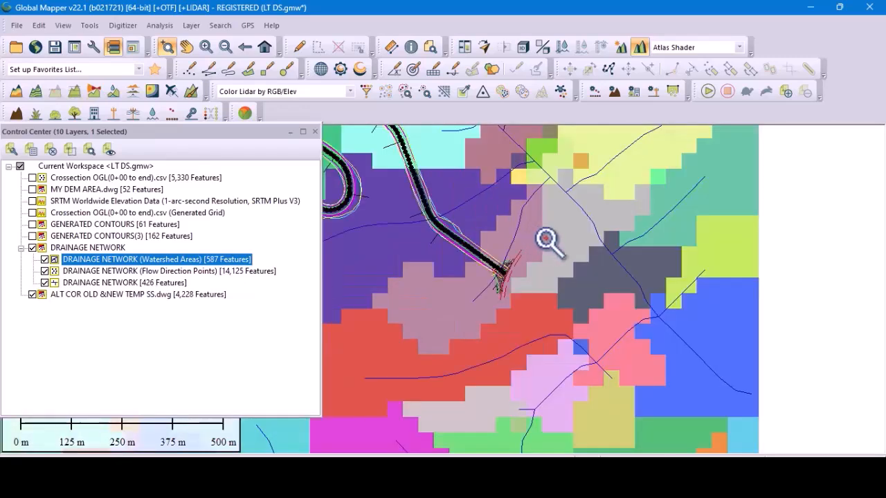
{"action": "scroll", "coordinate": [568, 355], "scroll_direction": "up", "scroll_amount": 1}
{"action": "scroll", "coordinate": [485, 256], "scroll_direction": "up", "scroll_amount": 1}
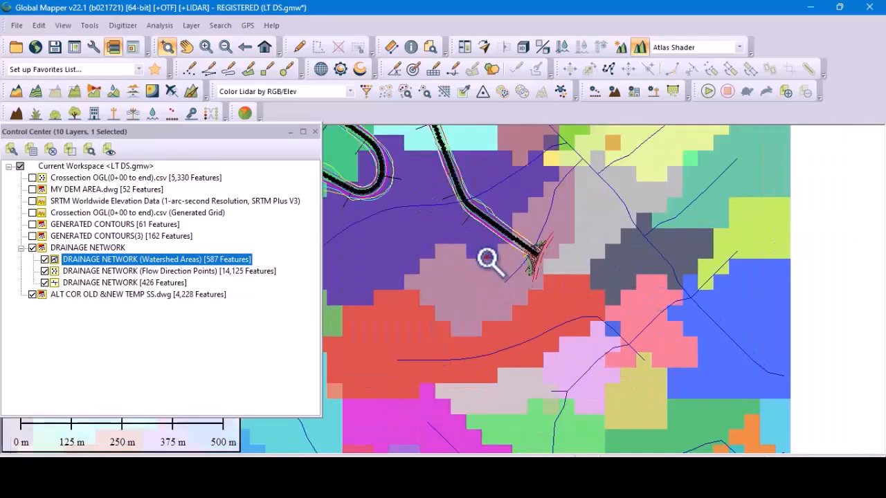
{"action": "scroll", "coordinate": [530, 273], "scroll_direction": "up", "scroll_amount": 1}
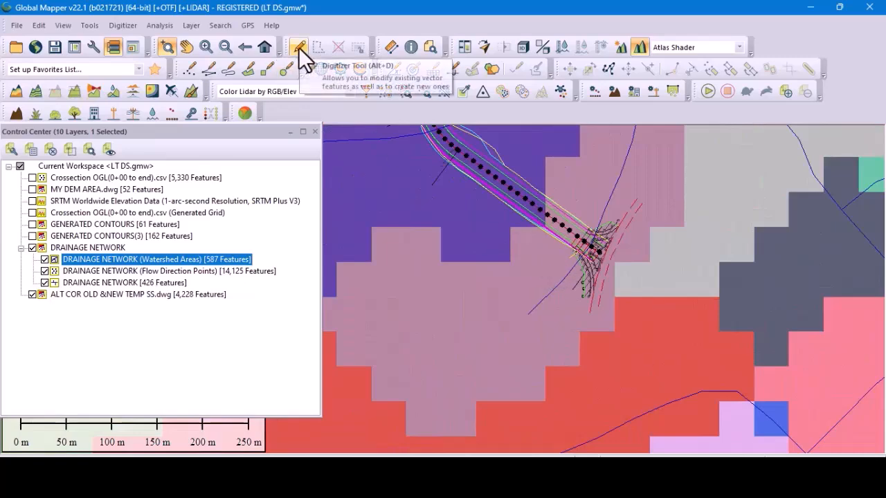
Activate the Digitizer tool for the watershed features around the start junction and dismiss its tip.
{"action": "scroll", "coordinate": [617, 234], "scroll_direction": "down", "scroll_amount": 1}
{"action": "scroll", "coordinate": [562, 257], "scroll_direction": "up", "scroll_amount": 1}
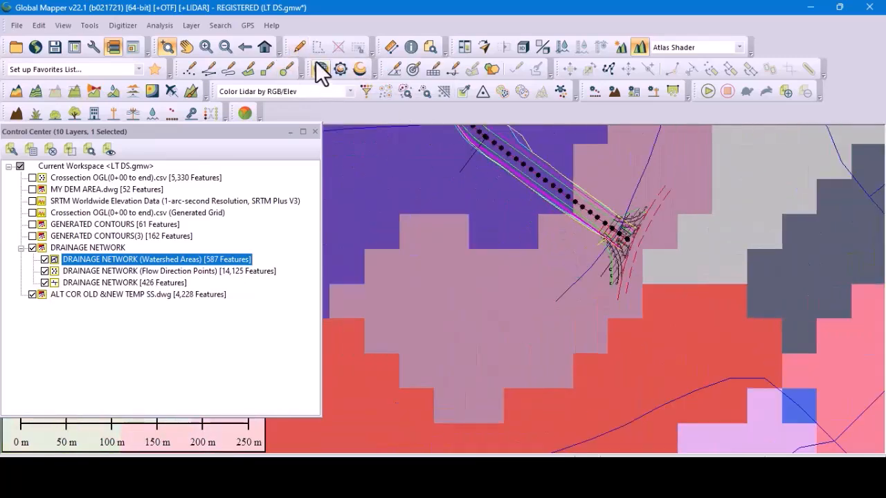
{"action": "left_click", "coordinate": [299, 46]}
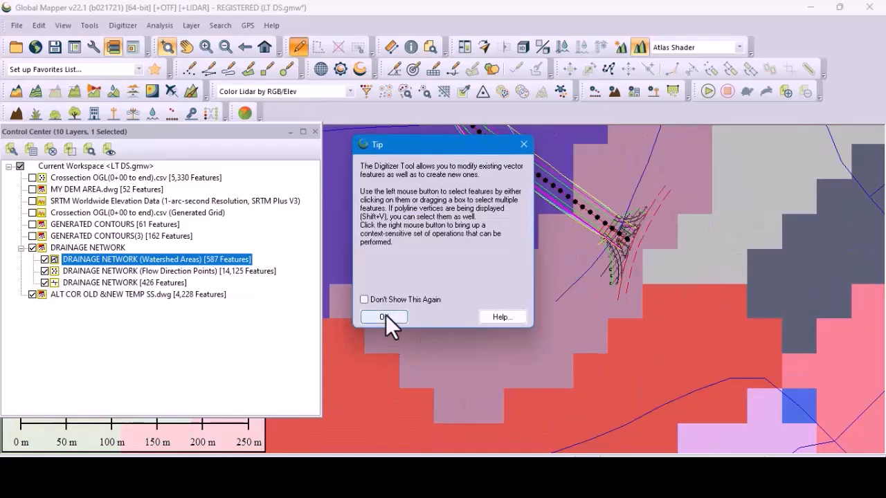
{"action": "left_click", "coordinate": [384, 317]}
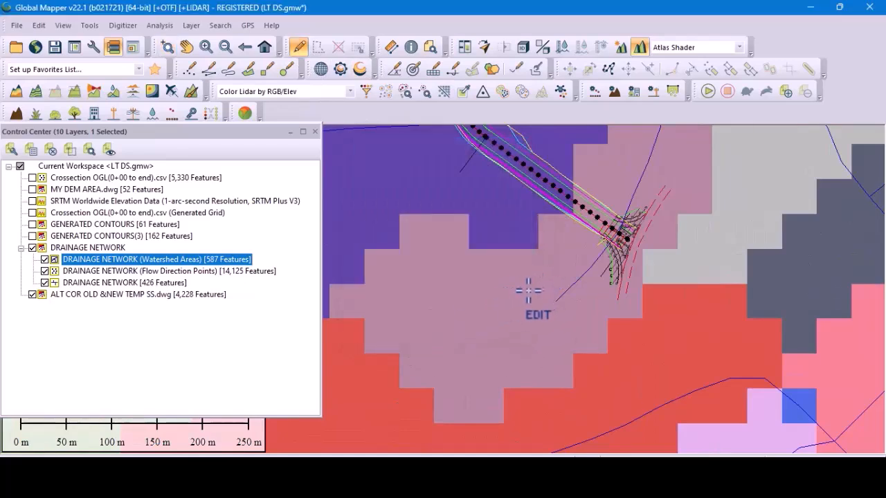
Examine how the stream reaches the road between stations 0+000 and 0+060 and where the adjoining watershed boundary meets the alignment.
{"action": "scroll", "coordinate": [606, 257], "scroll_direction": "up", "scroll_amount": 1}
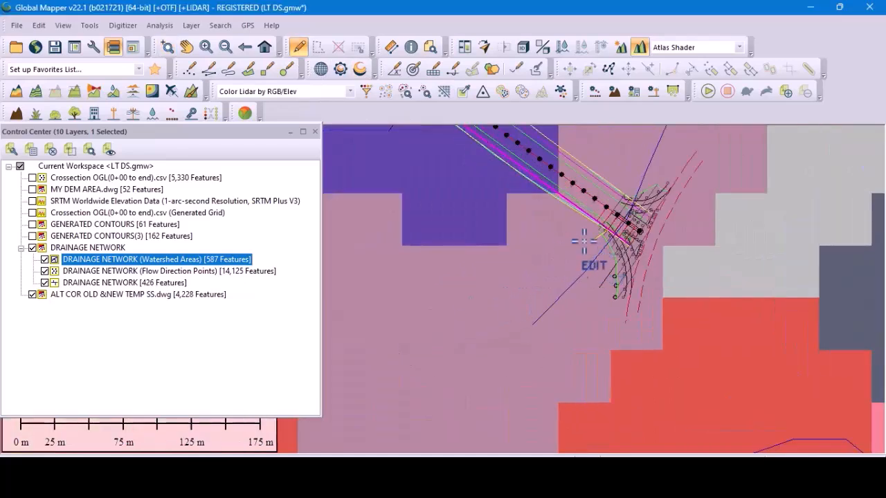
{"action": "scroll", "coordinate": [581, 244], "scroll_direction": "down", "scroll_amount": 2}
{"action": "scroll", "coordinate": [540, 267], "scroll_direction": "up", "scroll_amount": 1}
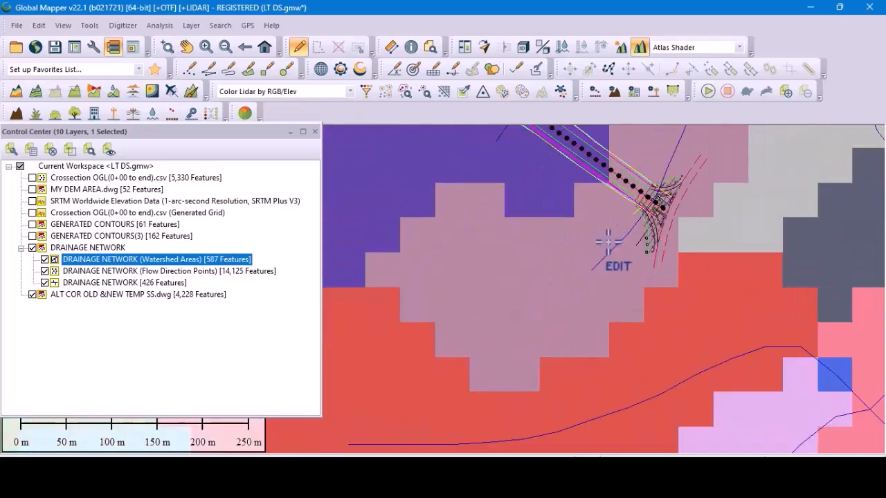
{"action": "scroll", "coordinate": [604, 239], "scroll_direction": "down", "scroll_amount": 1}
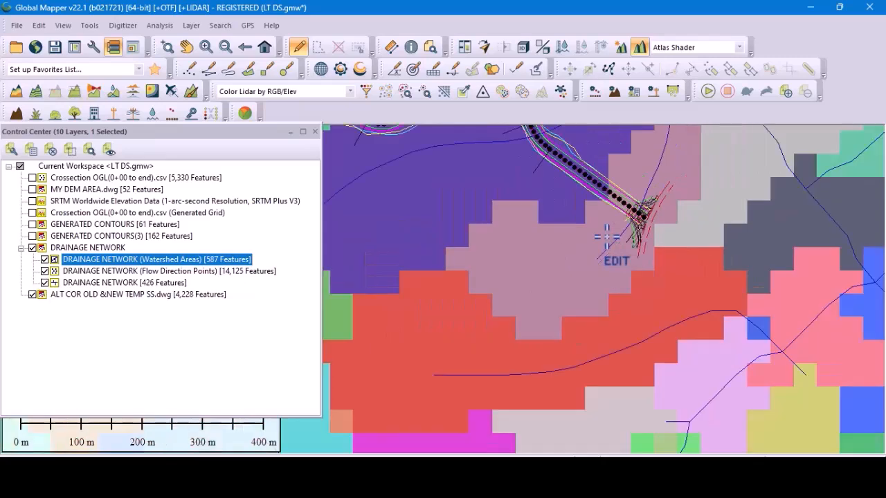
{"action": "scroll", "coordinate": [587, 247], "scroll_direction": "up", "scroll_amount": 2}
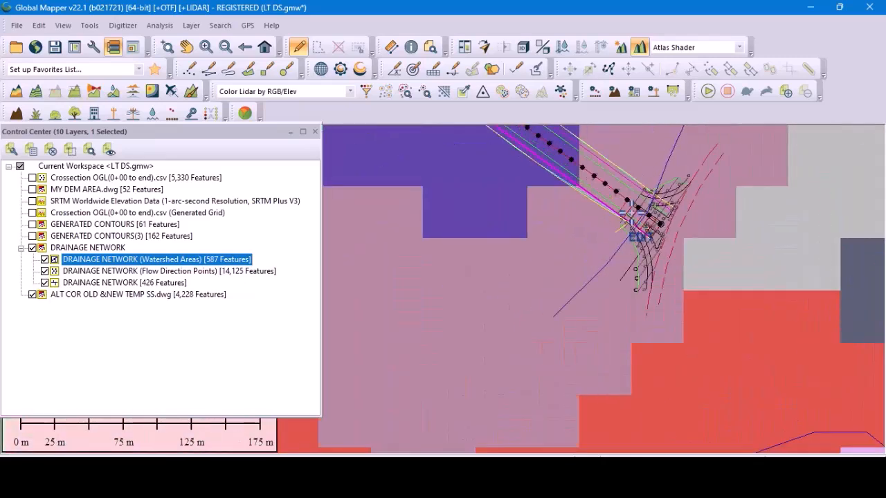
{"action": "scroll", "coordinate": [631, 231], "scroll_direction": "up", "scroll_amount": 2}
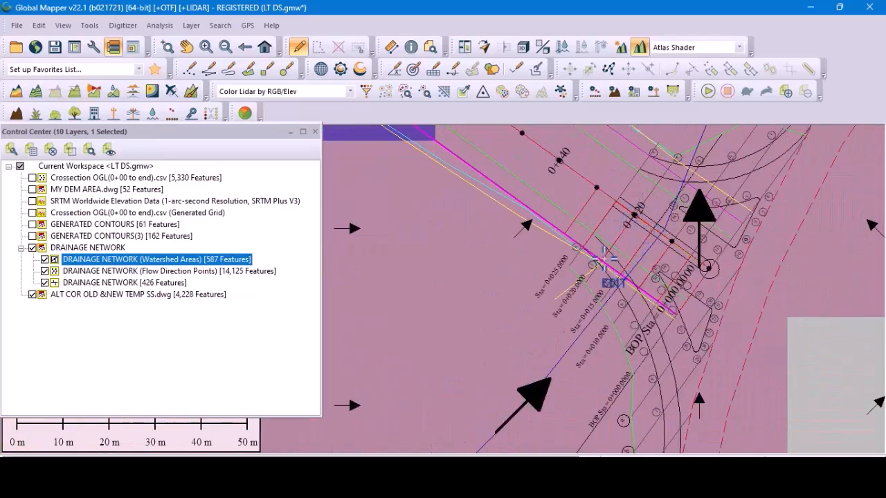
{"action": "scroll", "coordinate": [583, 270], "scroll_direction": "down", "scroll_amount": 1}
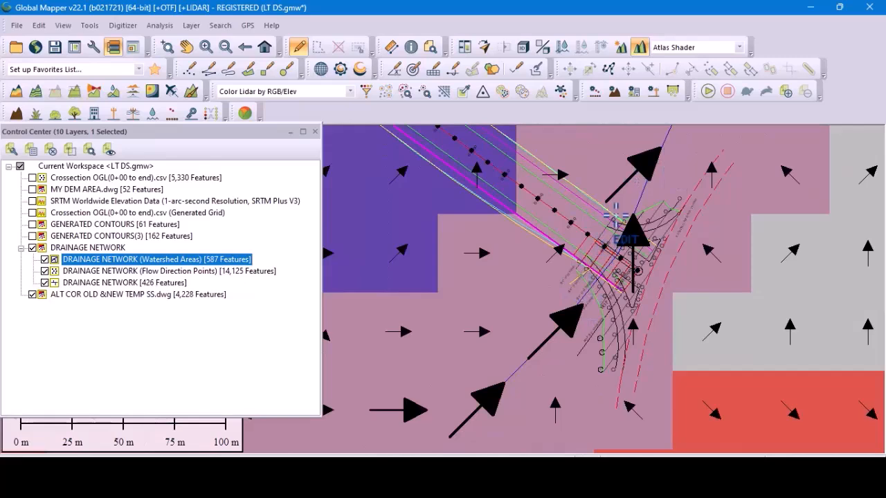
{"action": "scroll", "coordinate": [615, 217], "scroll_direction": "down", "scroll_amount": 4}
{"action": "scroll", "coordinate": [615, 218], "scroll_direction": "up", "scroll_amount": 4}
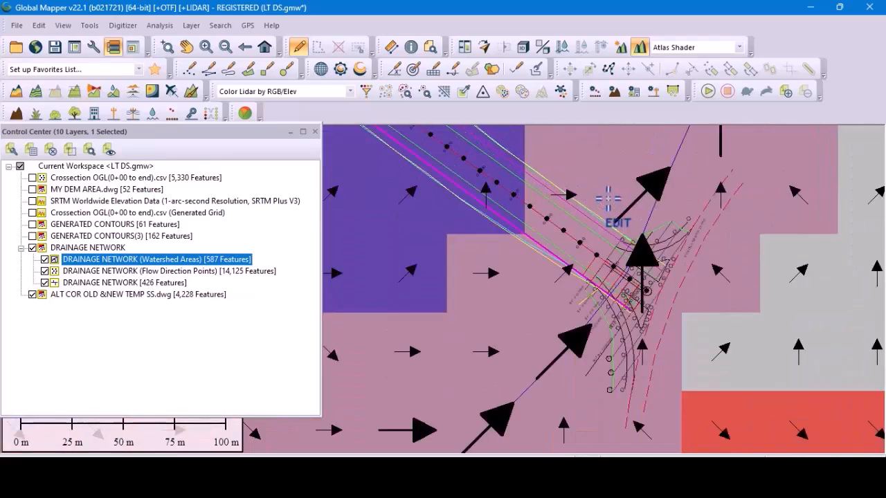
{"action": "scroll", "coordinate": [607, 200], "scroll_direction": "down", "scroll_amount": 4}
{"action": "scroll", "coordinate": [608, 199], "scroll_direction": "up", "scroll_amount": 1}
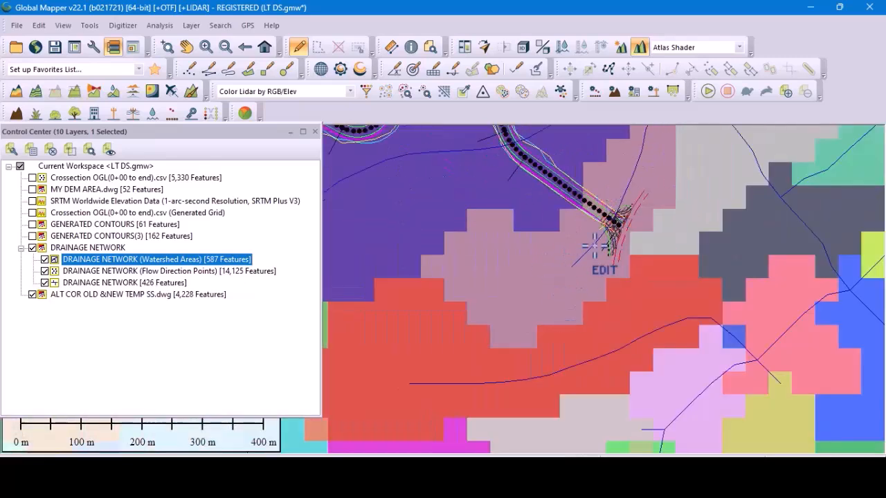
{"action": "scroll", "coordinate": [598, 226], "scroll_direction": "up", "scroll_amount": 1}
{"action": "scroll", "coordinate": [538, 185], "scroll_direction": "up", "scroll_amount": 3}
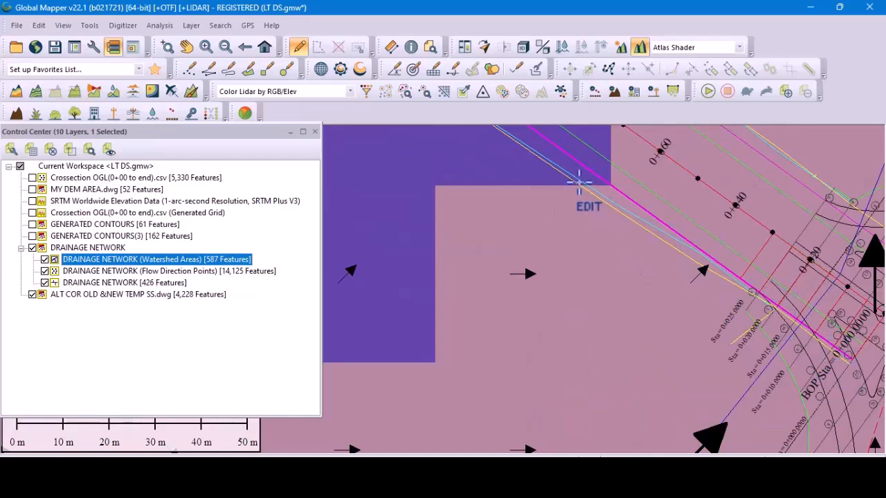
{"action": "scroll", "coordinate": [547, 179], "scroll_direction": "up", "scroll_amount": 2}
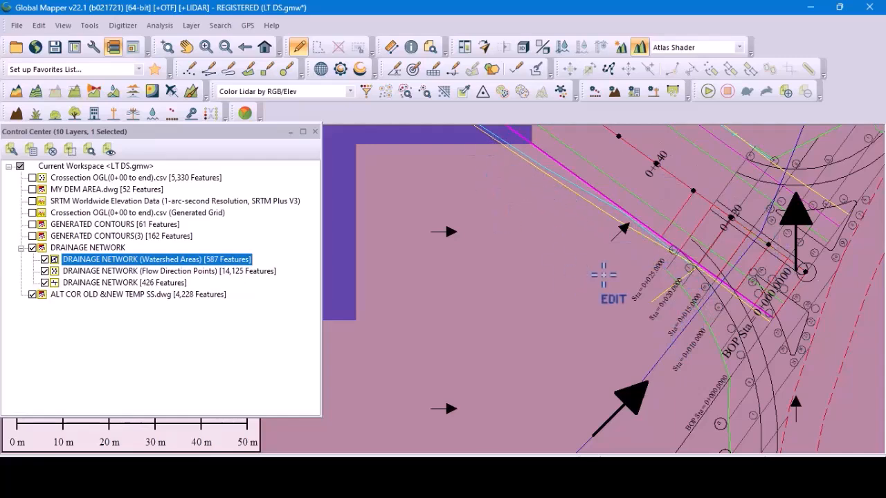
Examine the flow direction arrows along the southern boundary of the start junction's watershed, comparing them with the adjacent catchment.
{"action": "scroll", "coordinate": [588, 188], "scroll_direction": "down", "scroll_amount": 4}
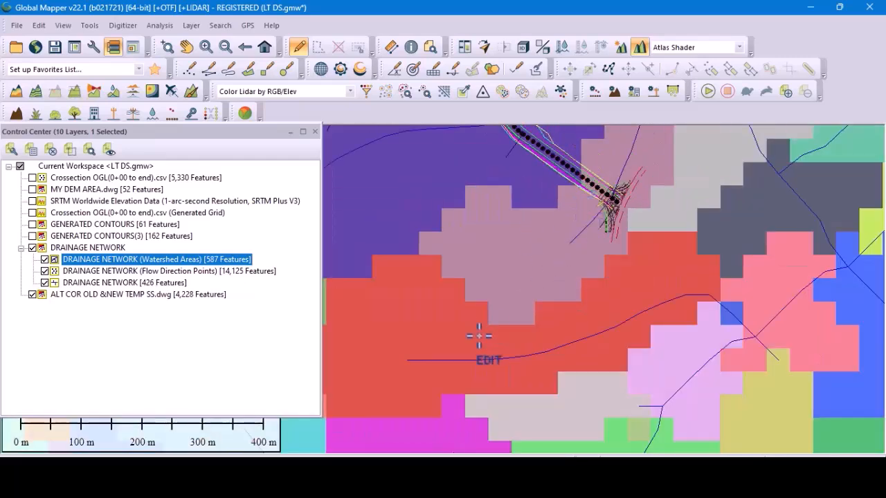
{"action": "scroll", "coordinate": [685, 294], "scroll_direction": "down", "scroll_amount": 1}
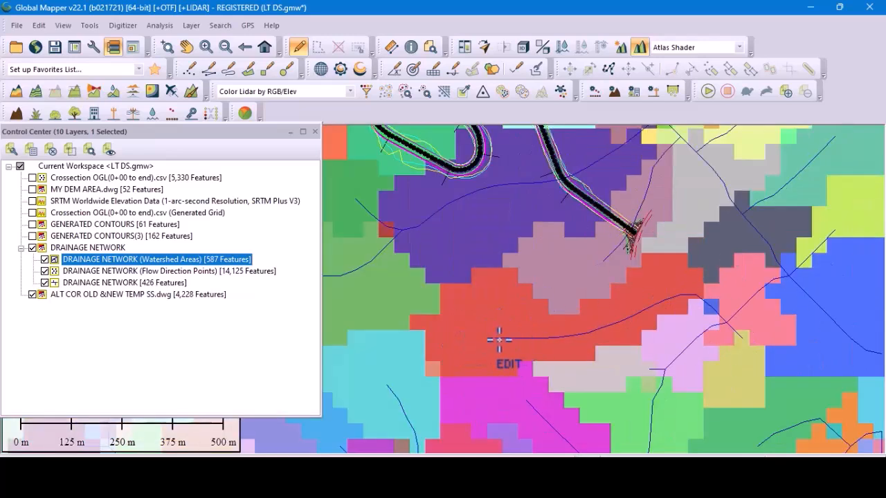
{"action": "scroll", "coordinate": [568, 291], "scroll_direction": "up", "scroll_amount": 2}
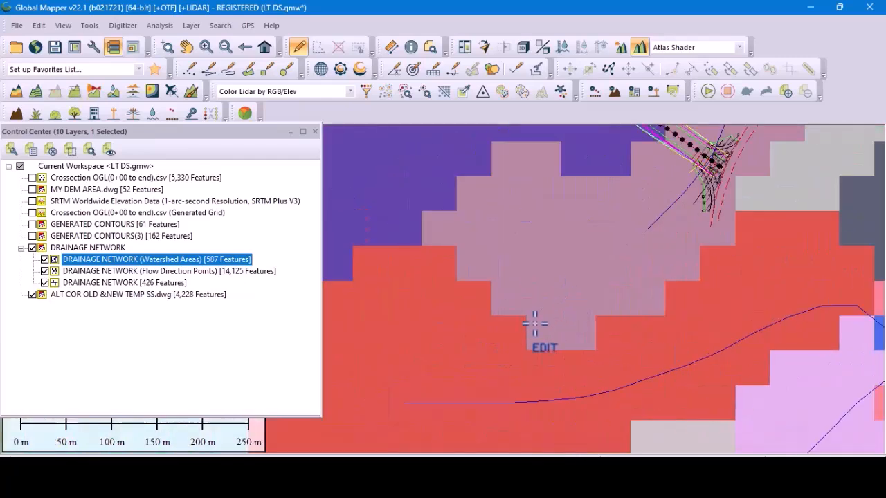
{"action": "scroll", "coordinate": [537, 320], "scroll_direction": "up", "scroll_amount": 3}
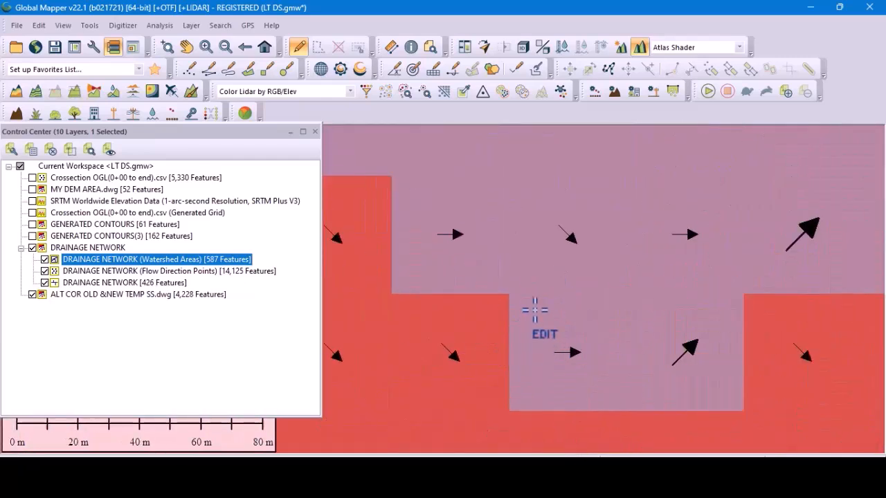
{"action": "scroll", "coordinate": [534, 312], "scroll_direction": "down", "scroll_amount": 1}
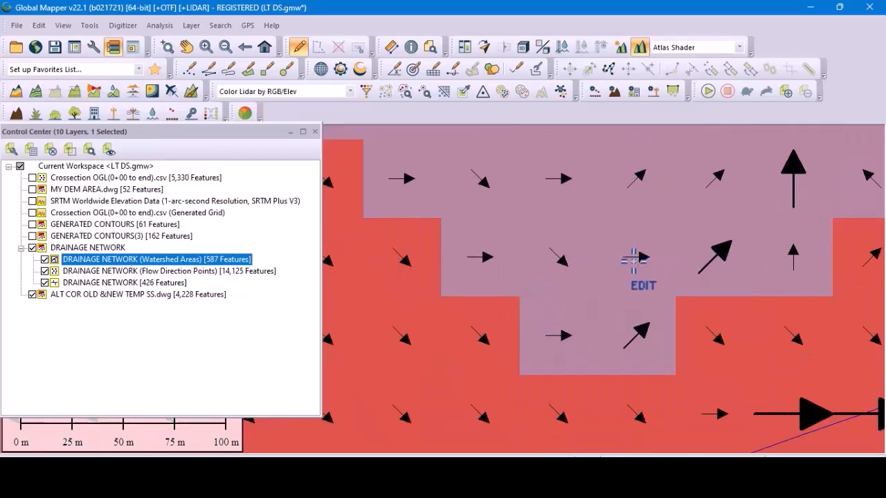
{"action": "scroll", "coordinate": [626, 284], "scroll_direction": "down", "scroll_amount": 2}
{"action": "scroll", "coordinate": [629, 259], "scroll_direction": "up", "scroll_amount": 2}
{"action": "scroll", "coordinate": [629, 259], "scroll_direction": "down", "scroll_amount": 2}
{"action": "scroll", "coordinate": [585, 317], "scroll_direction": "down", "scroll_amount": 1}
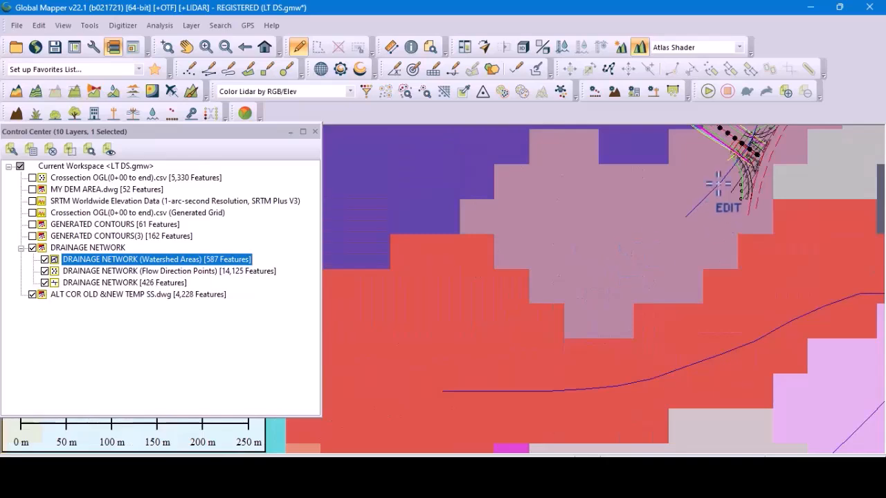
{"action": "scroll", "coordinate": [720, 201], "scroll_direction": "up", "scroll_amount": 3}
{"action": "scroll", "coordinate": [663, 217], "scroll_direction": "down", "scroll_amount": 3}
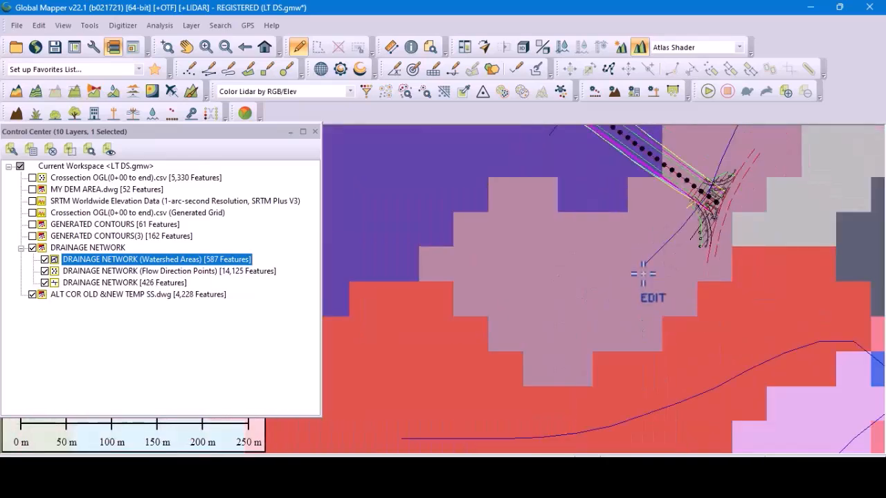
Examine the flow accumulating southwest of the start junction and its path toward the road near stations 0+000 to 0+025.
{"action": "scroll", "coordinate": [617, 227], "scroll_direction": "down", "scroll_amount": 5}
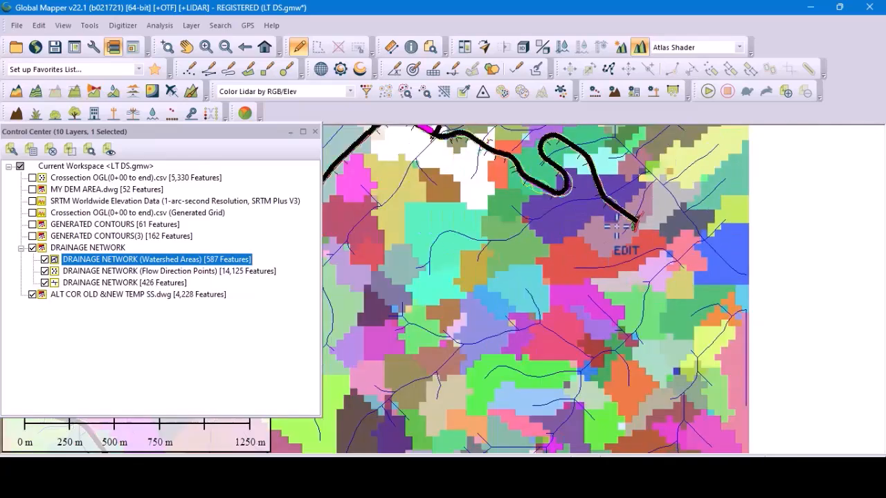
{"action": "scroll", "coordinate": [615, 223], "scroll_direction": "up", "scroll_amount": 3}
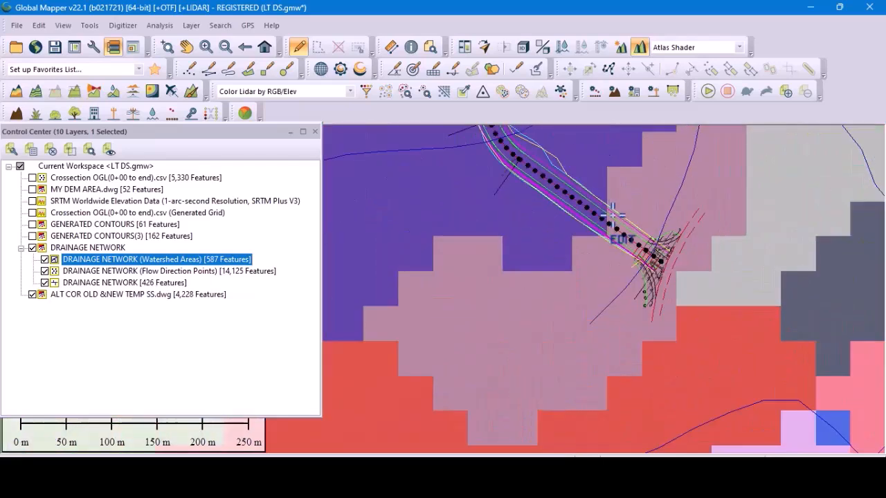
{"action": "scroll", "coordinate": [645, 325], "scroll_direction": "up", "scroll_amount": 1}
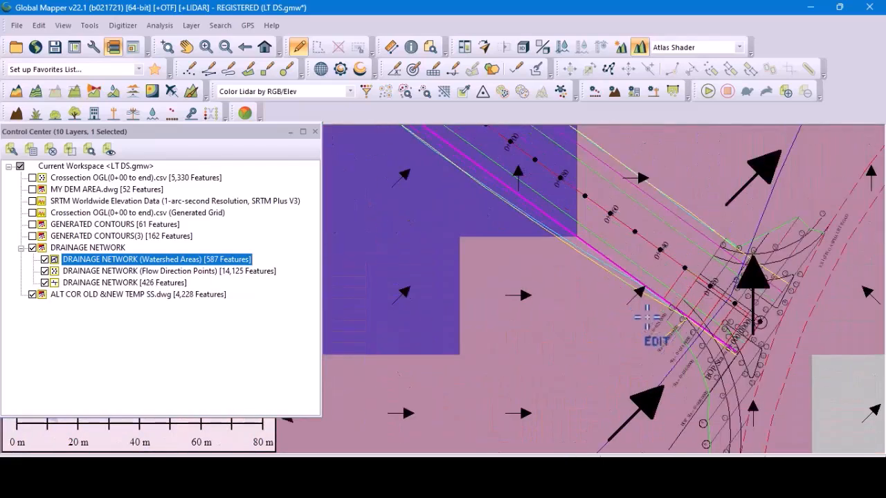
{"action": "scroll", "coordinate": [609, 235], "scroll_direction": "down", "scroll_amount": 1}
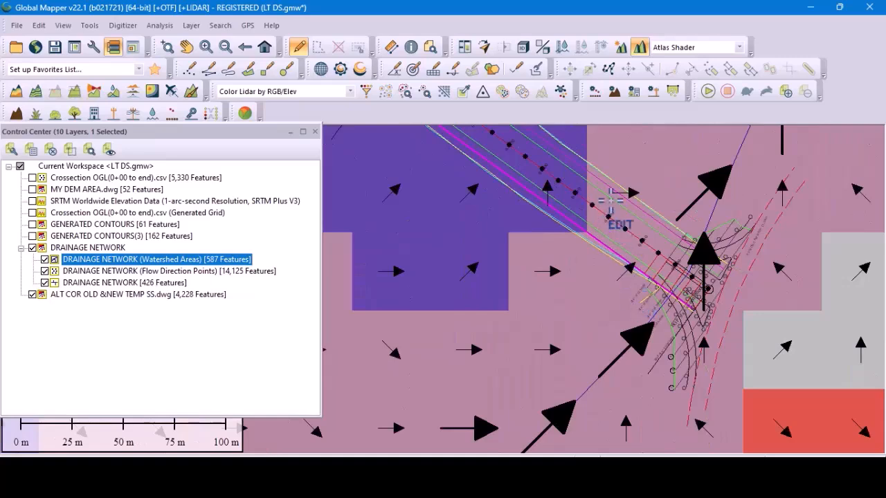
{"action": "scroll", "coordinate": [610, 203], "scroll_direction": "down", "scroll_amount": 2}
{"action": "scroll", "coordinate": [604, 265], "scroll_direction": "up", "scroll_amount": 2}
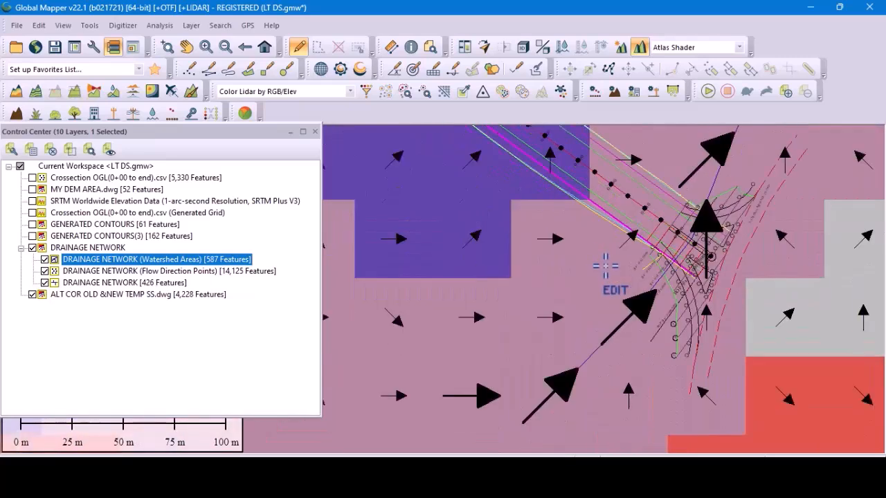
{"action": "scroll", "coordinate": [604, 265], "scroll_direction": "up", "scroll_amount": 1}
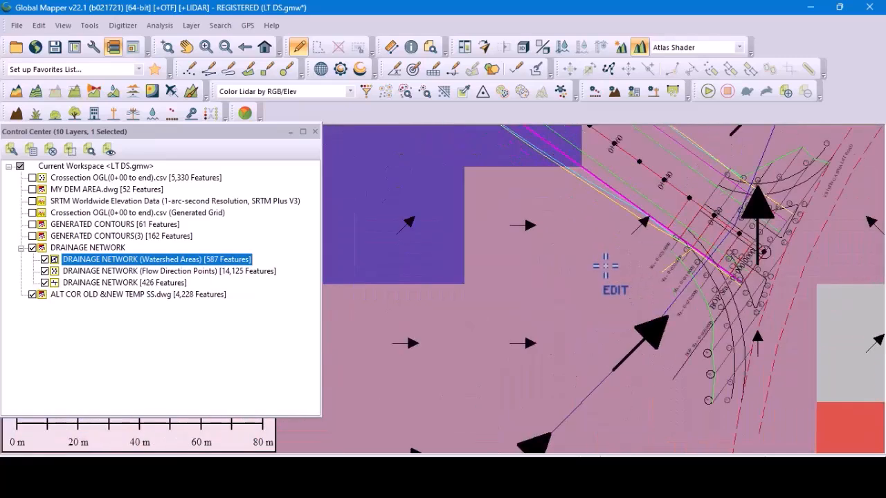
{"action": "scroll", "coordinate": [605, 265], "scroll_direction": "up", "scroll_amount": 2}
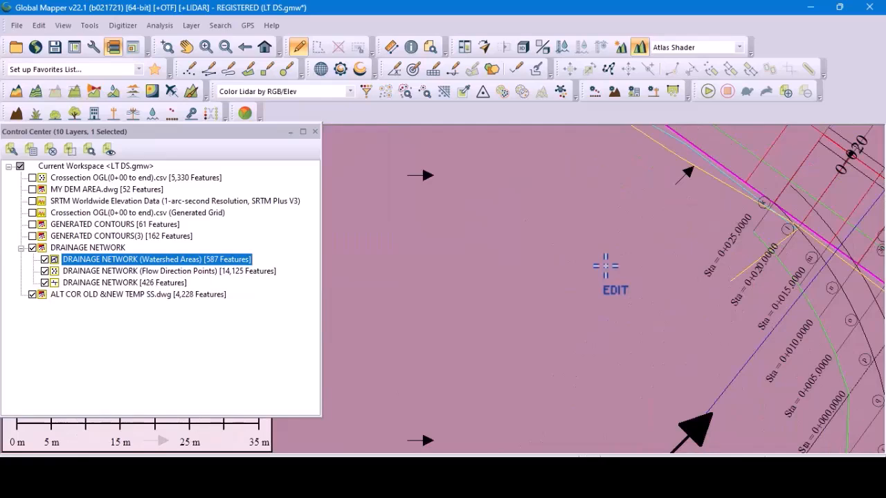
Select the watershed area around the start junction and examine its full extent on both sides of the road.
{"action": "scroll", "coordinate": [607, 207], "scroll_direction": "down", "scroll_amount": 2}
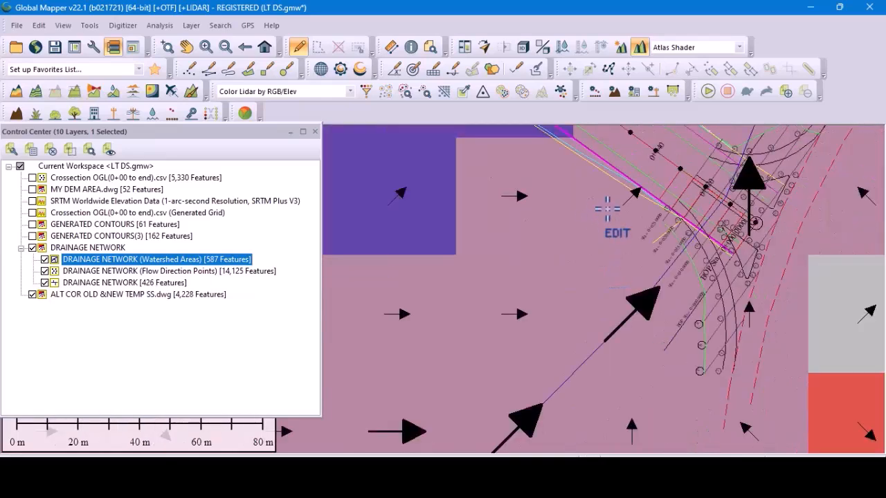
{"action": "scroll", "coordinate": [607, 208], "scroll_direction": "down", "scroll_amount": 1}
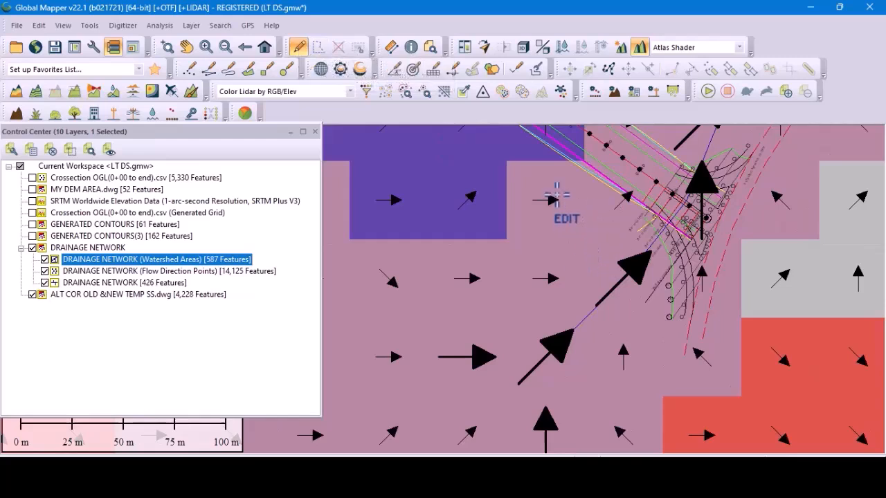
{"action": "scroll", "coordinate": [556, 195], "scroll_direction": "down", "scroll_amount": 2}
{"action": "right_click", "coordinate": [529, 253]}
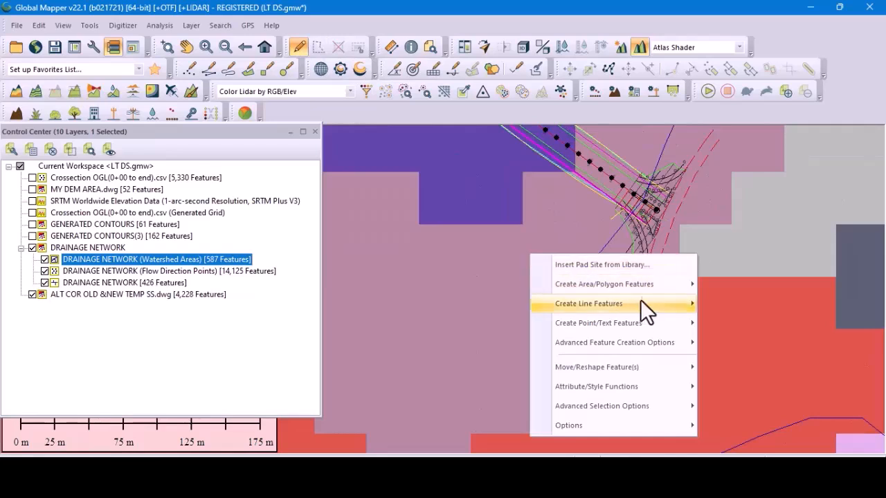
{"action": "mouse_move", "coordinate": [646, 283]}
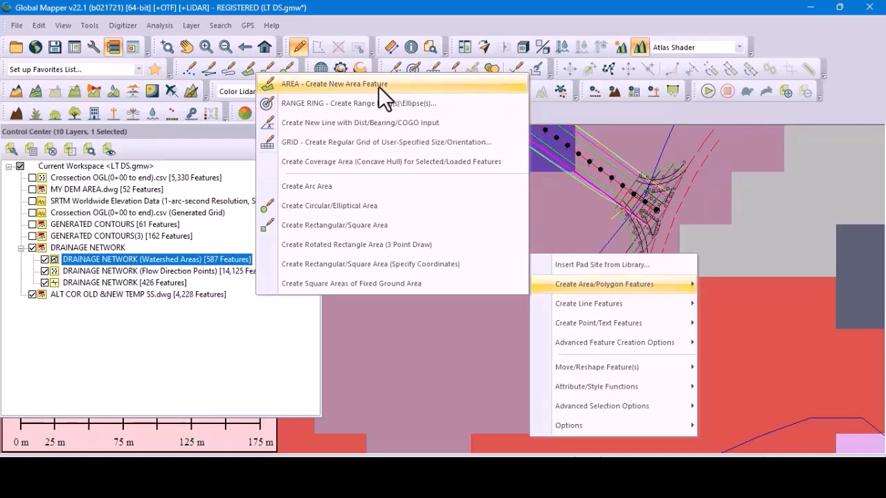
{"action": "left_click", "coordinate": [559, 210]}
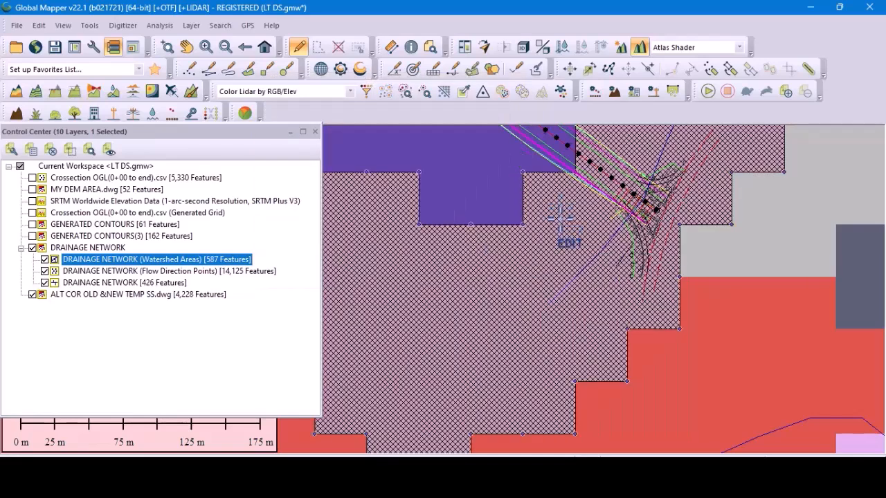
{"action": "scroll", "coordinate": [576, 292], "scroll_direction": "down", "scroll_amount": 2}
{"action": "scroll", "coordinate": [576, 292], "scroll_direction": "down", "scroll_amount": 2}
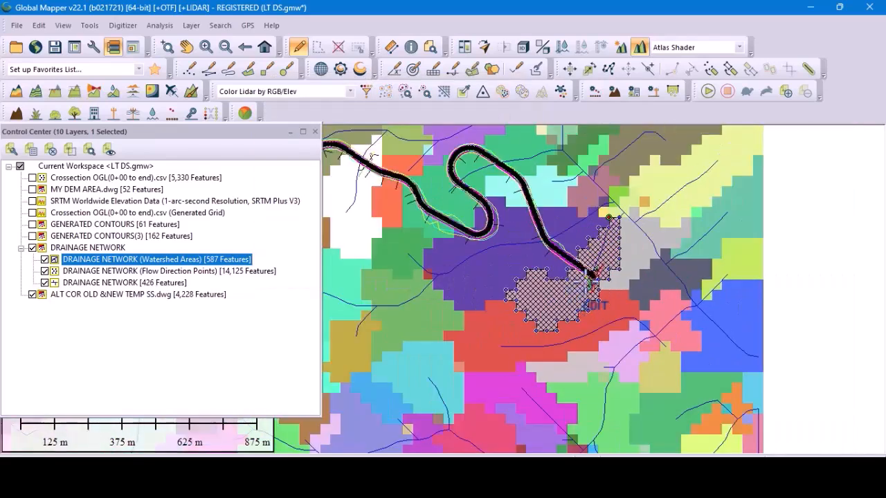
Review the feature info of the start junction's watershed alongside its outline, closing it and clearing the selection when finished.
{"action": "scroll", "coordinate": [605, 267], "scroll_direction": "up", "scroll_amount": 2}
{"action": "right_click", "coordinate": [496, 318]}
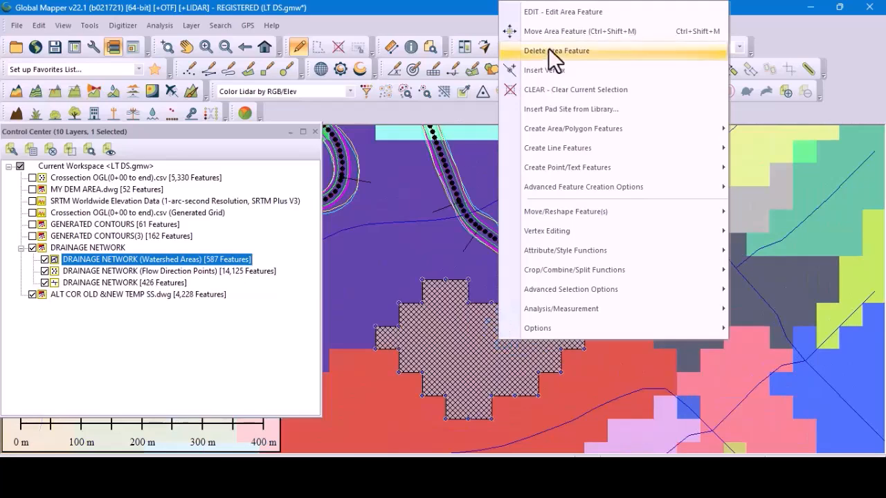
{"action": "left_click", "coordinate": [571, 14]}
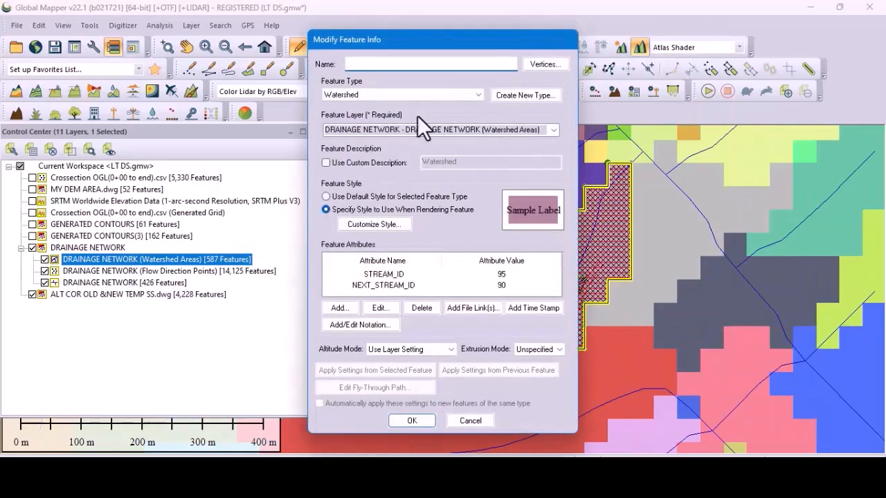
{"action": "left_click_drag", "start_coordinate": [481, 44], "coordinate": [216, 89]}
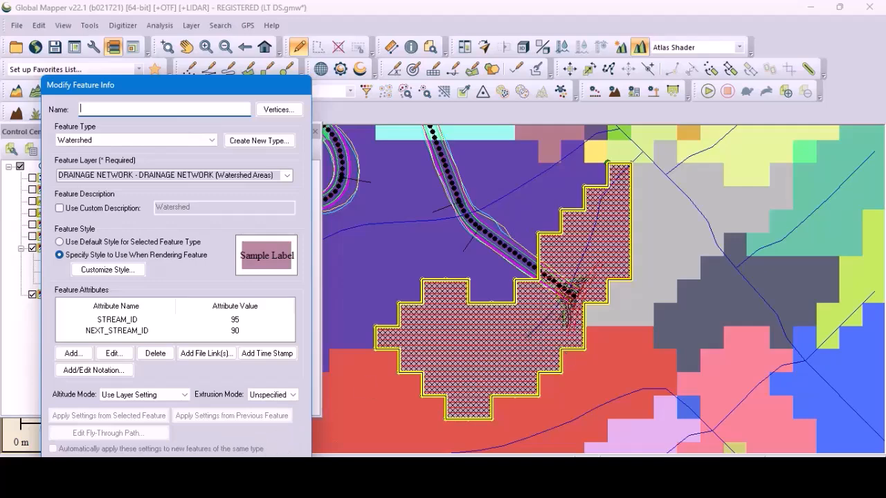
{"action": "left_click", "coordinate": [149, 468]}
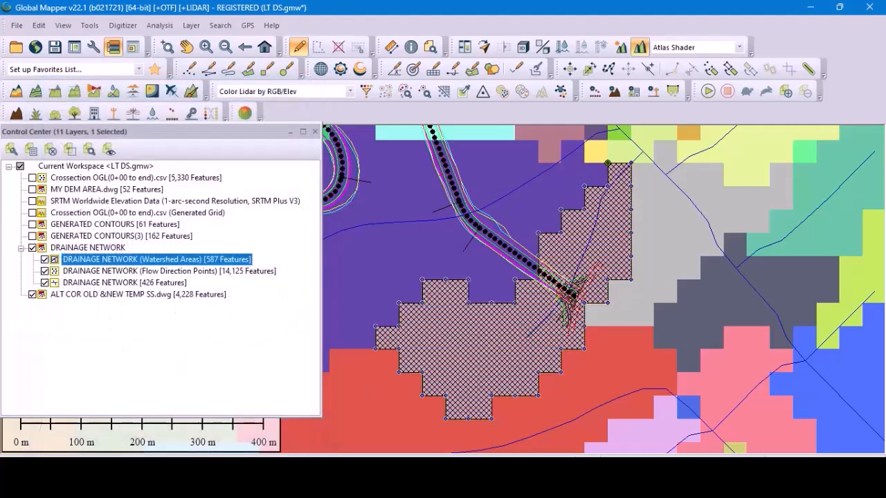
{"action": "left_click", "coordinate": [520, 357]}
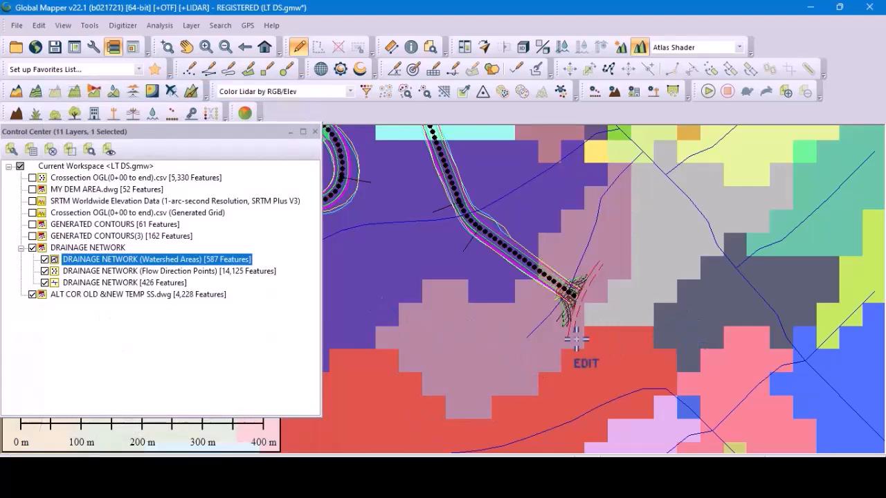
Start a new area feature at the watershed corner south of the junction and trace the road's western edge to the northern catchment boundary.
{"action": "right_click", "coordinate": [486, 320]}
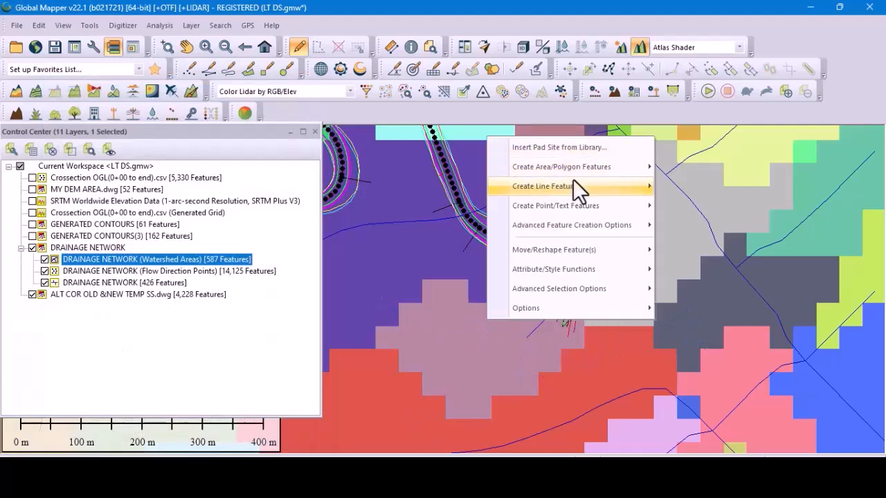
{"action": "mouse_move", "coordinate": [574, 170]}
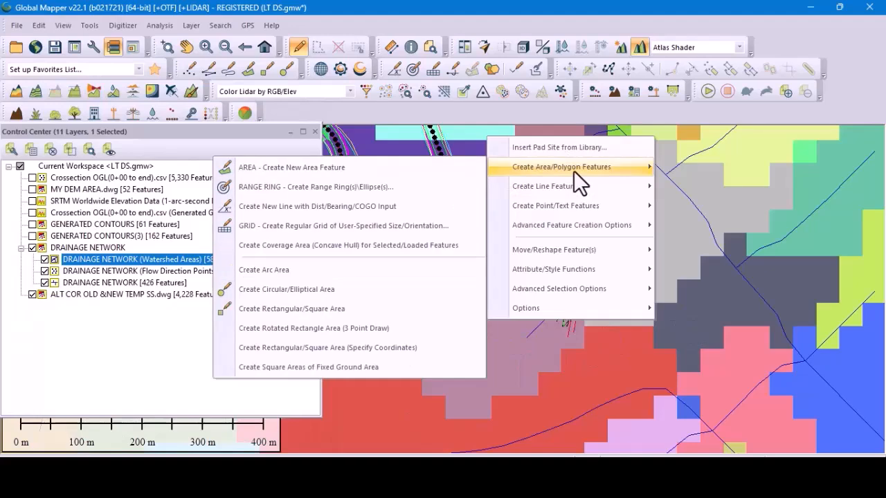
{"action": "left_click", "coordinate": [349, 170]}
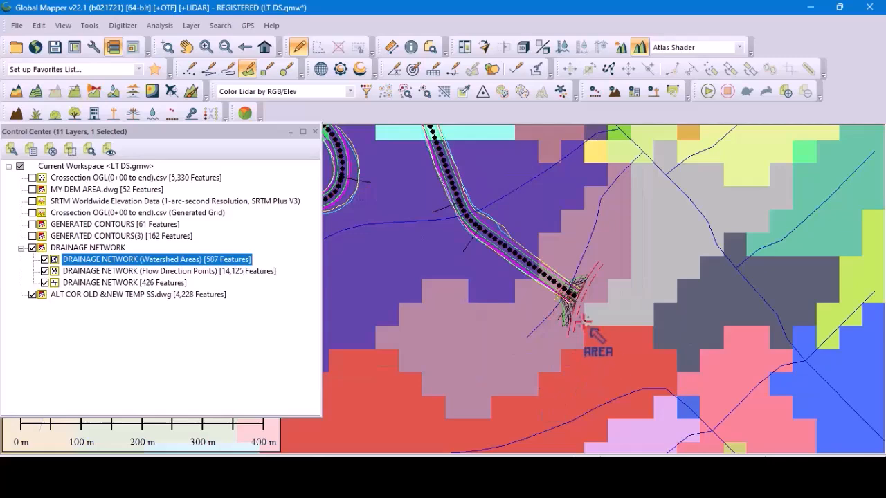
{"action": "scroll", "coordinate": [584, 321], "scroll_direction": "up", "scroll_amount": 2}
{"action": "scroll", "coordinate": [546, 296], "scroll_direction": "up", "scroll_amount": 2}
{"action": "scroll", "coordinate": [595, 274], "scroll_direction": "down", "scroll_amount": 2}
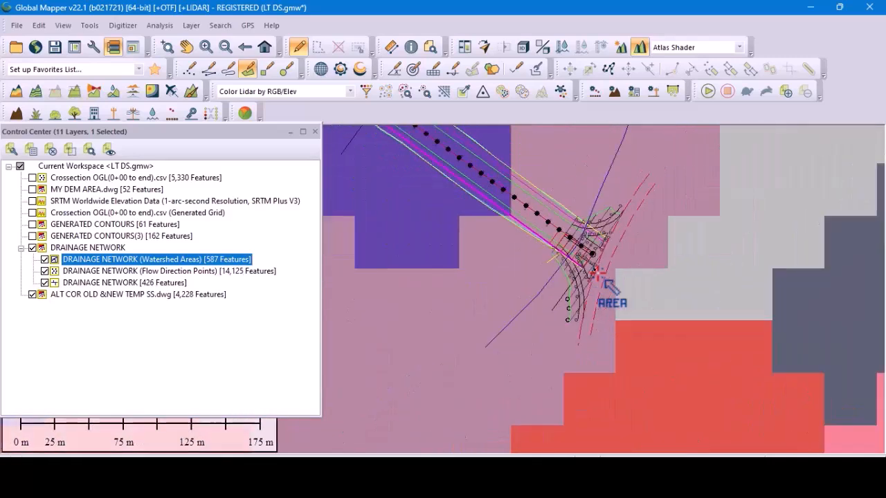
{"action": "scroll", "coordinate": [598, 280], "scroll_direction": "up", "scroll_amount": 1}
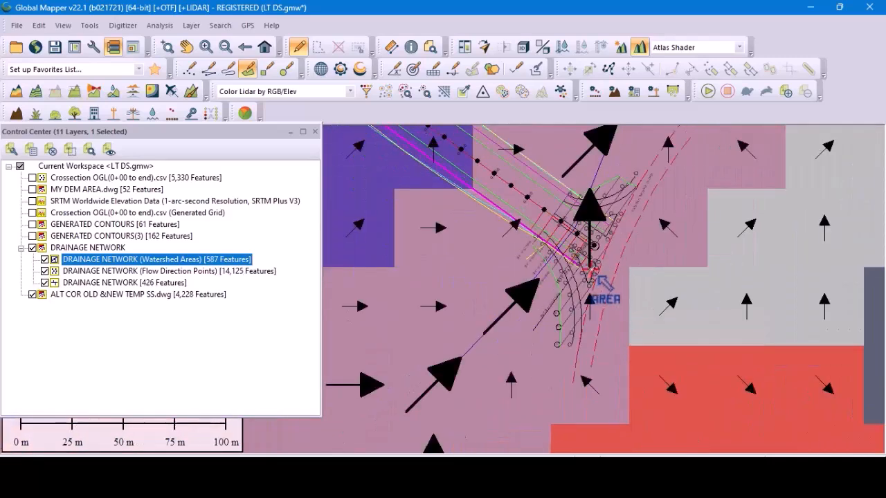
{"action": "scroll", "coordinate": [600, 278], "scroll_direction": "down", "scroll_amount": 1}
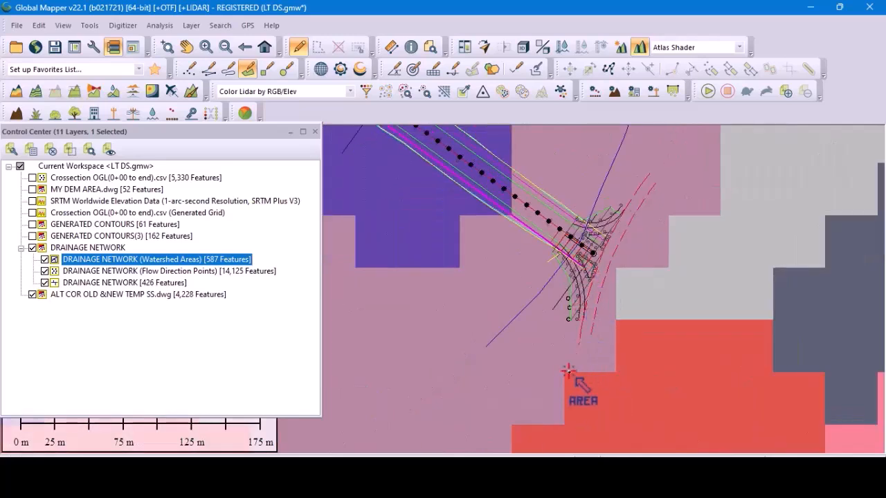
{"action": "left_click", "coordinate": [614, 374]}
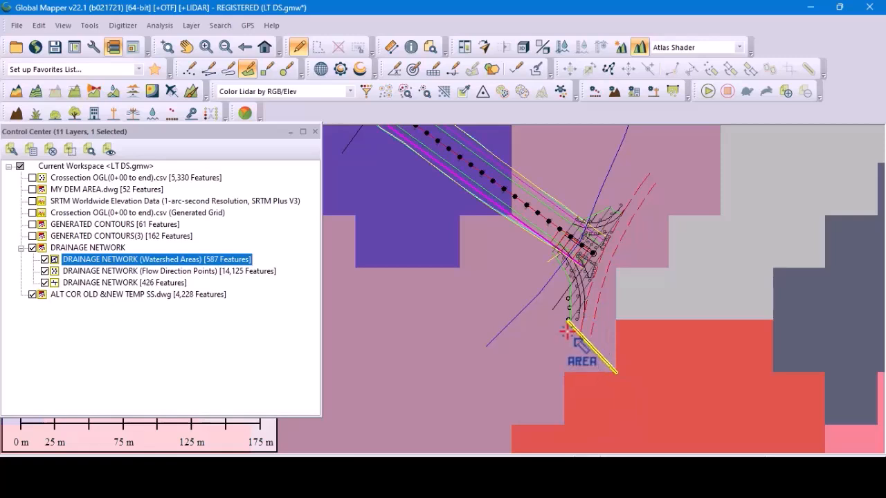
{"action": "left_click", "coordinate": [567, 323]}
{"action": "left_click", "coordinate": [568, 285]}
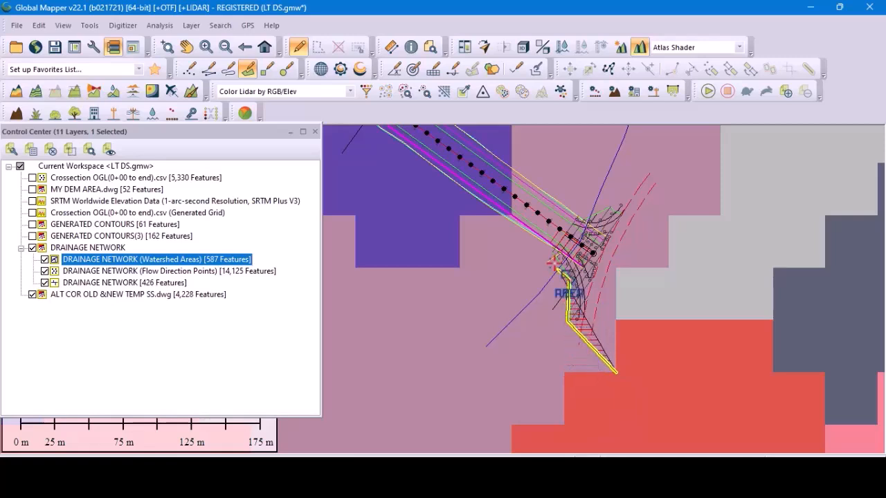
{"action": "left_click", "coordinate": [544, 247]}
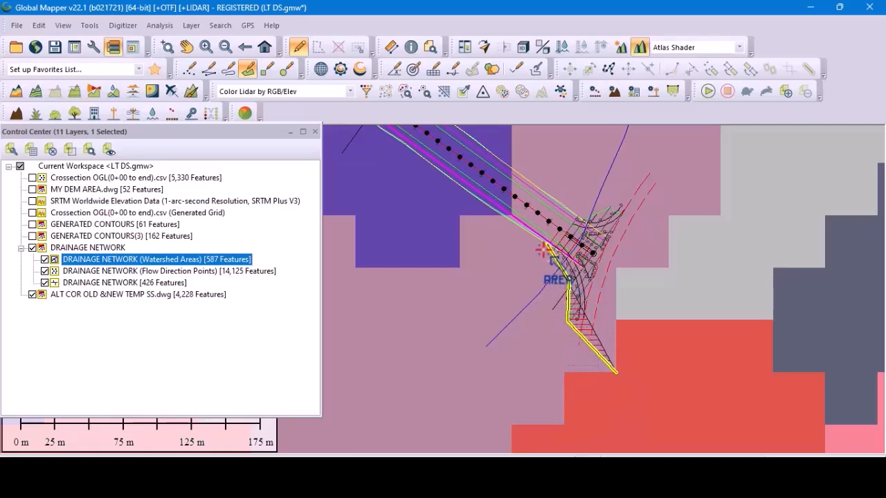
{"action": "left_click", "coordinate": [504, 217]}
Continue the area outline westward along the catchment's stepped northern boundary, following the notch of the adjacent purple watershed.
{"action": "left_click", "coordinate": [460, 215]}
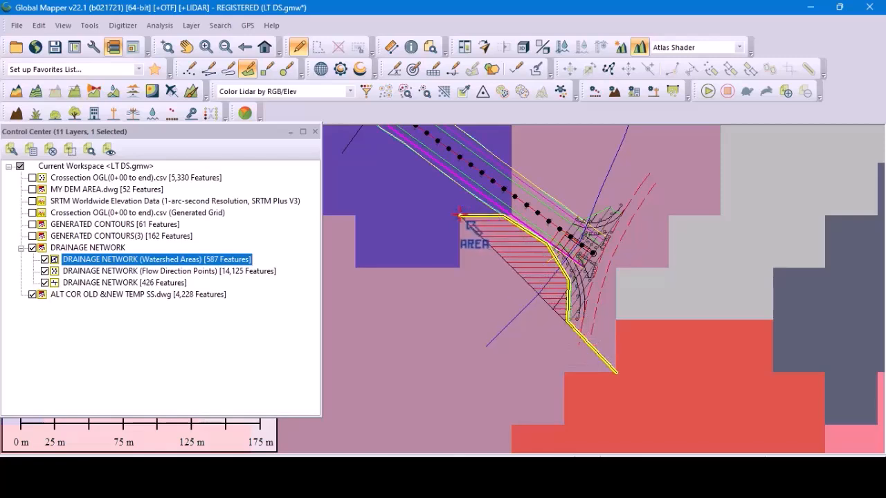
{"action": "left_click", "coordinate": [459, 268]}
{"action": "left_click", "coordinate": [356, 269]}
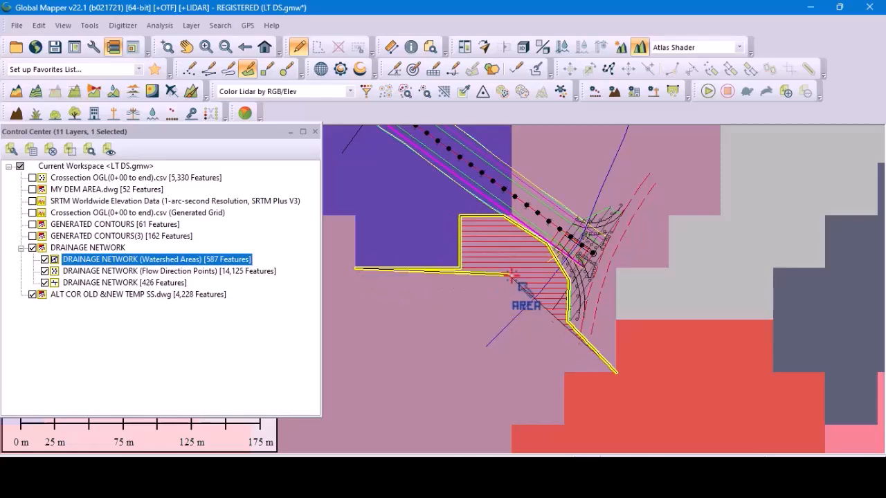
{"action": "scroll", "coordinate": [530, 284], "scroll_direction": "down", "scroll_amount": 2}
{"action": "scroll", "coordinate": [436, 285], "scroll_direction": "up", "scroll_amount": 2}
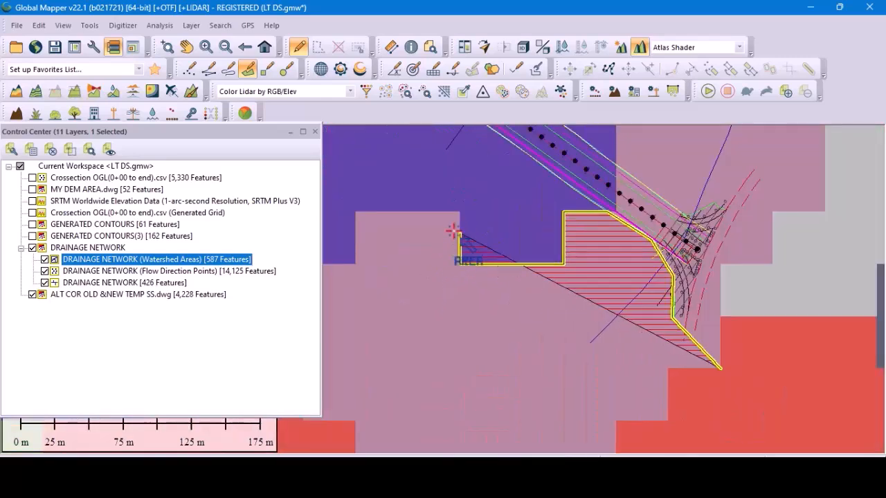
{"action": "left_click", "coordinate": [458, 214]}
{"action": "left_click", "coordinate": [355, 213]}
{"action": "left_click", "coordinate": [355, 264]}
Trace the catchment's stepped western side down to its southwestern corners beside the red watershed.
{"action": "scroll", "coordinate": [476, 272], "scroll_direction": "down", "scroll_amount": 2}
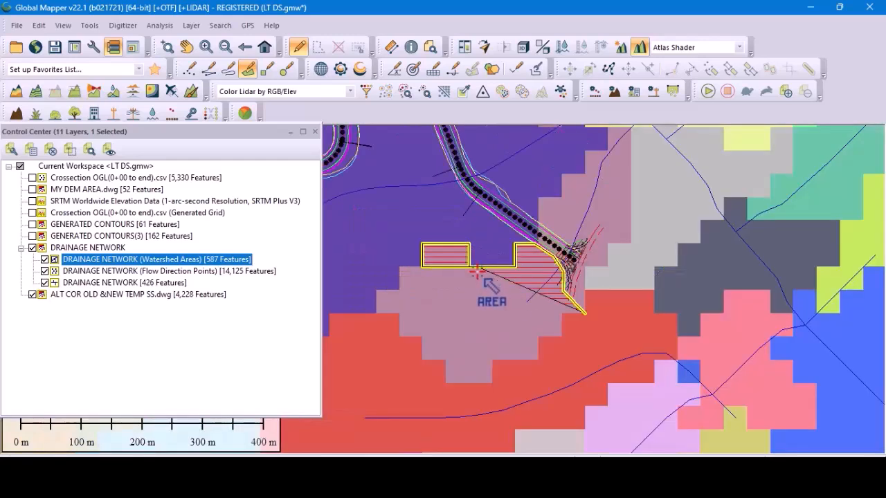
{"action": "scroll", "coordinate": [402, 266], "scroll_direction": "up", "scroll_amount": 2}
{"action": "left_click", "coordinate": [399, 256]}
{"action": "left_click", "coordinate": [399, 306]}
{"action": "left_click", "coordinate": [346, 311]}
{"action": "left_click", "coordinate": [346, 359]}
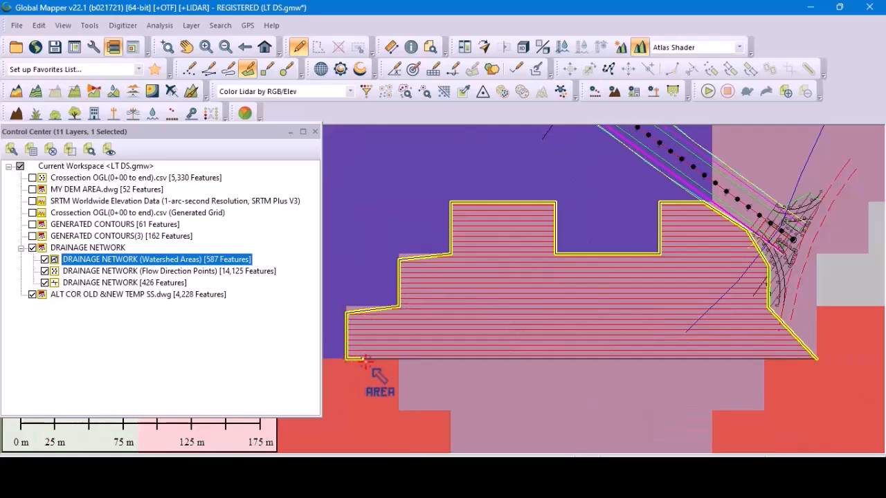
{"action": "left_click", "coordinate": [400, 359]}
{"action": "left_click", "coordinate": [399, 410]}
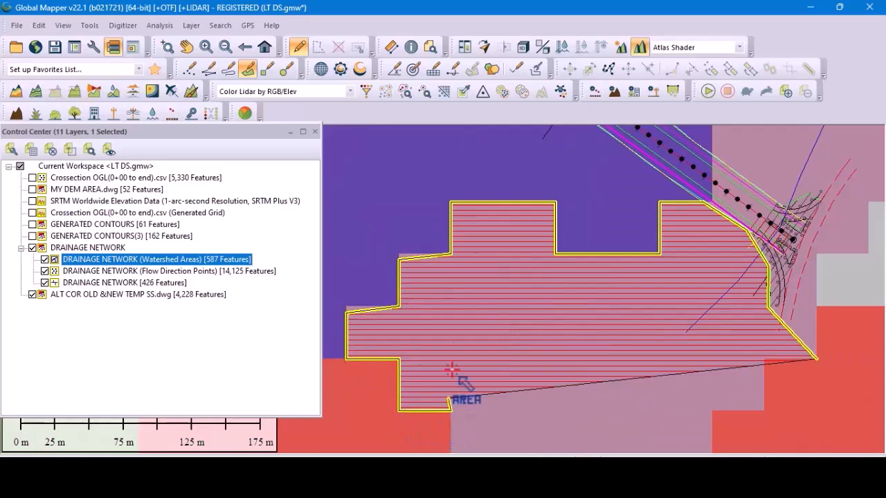
{"action": "left_click", "coordinate": [449, 410]}
Extend the area outline around the southwestern steps and across the catchment's southernmost edge.
{"action": "scroll", "coordinate": [453, 388], "scroll_direction": "down", "scroll_amount": 2}
{"action": "scroll", "coordinate": [466, 375], "scroll_direction": "up", "scroll_amount": 2}
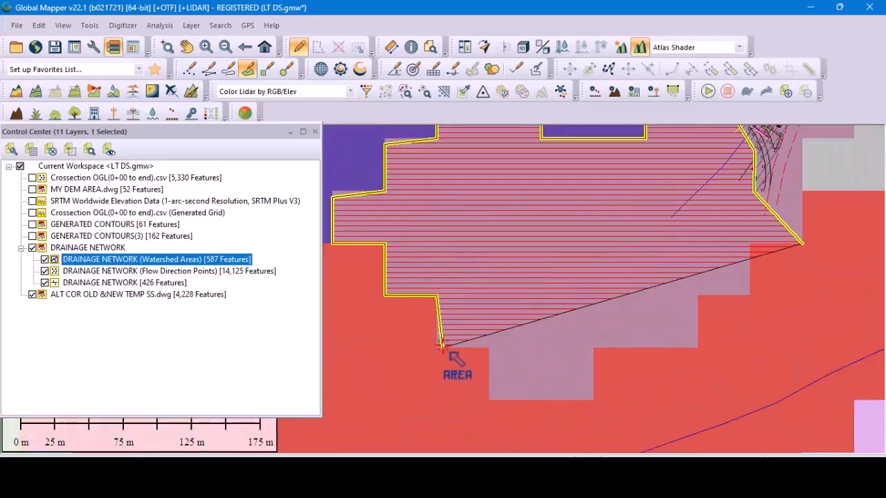
{"action": "left_click", "coordinate": [437, 347]}
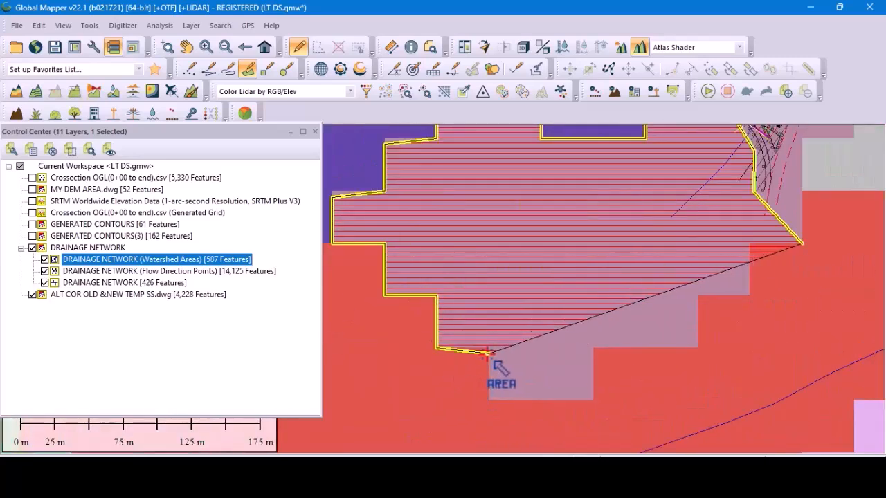
{"action": "left_click", "coordinate": [490, 348]}
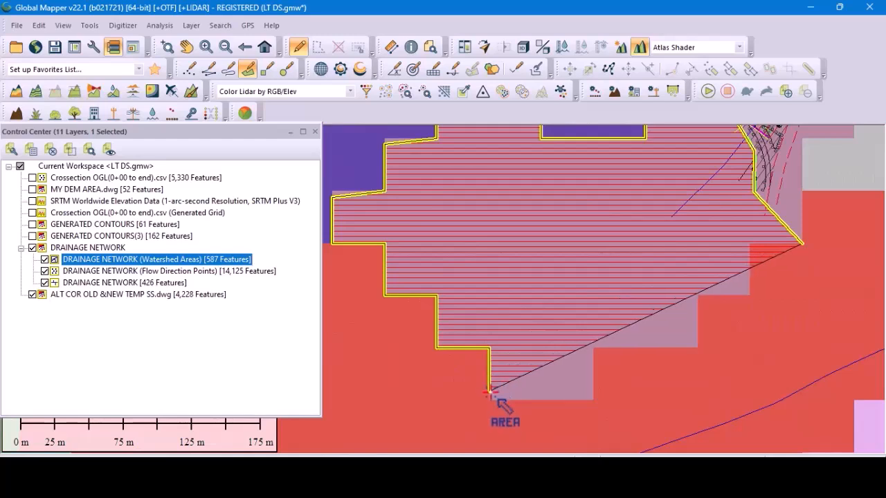
{"action": "left_click", "coordinate": [492, 400]}
{"action": "left_click", "coordinate": [592, 399]}
Trace the stepped southeastern boundary back to the starting corner and finish the area feature.
{"action": "left_click", "coordinate": [594, 350]}
{"action": "left_click", "coordinate": [697, 349]}
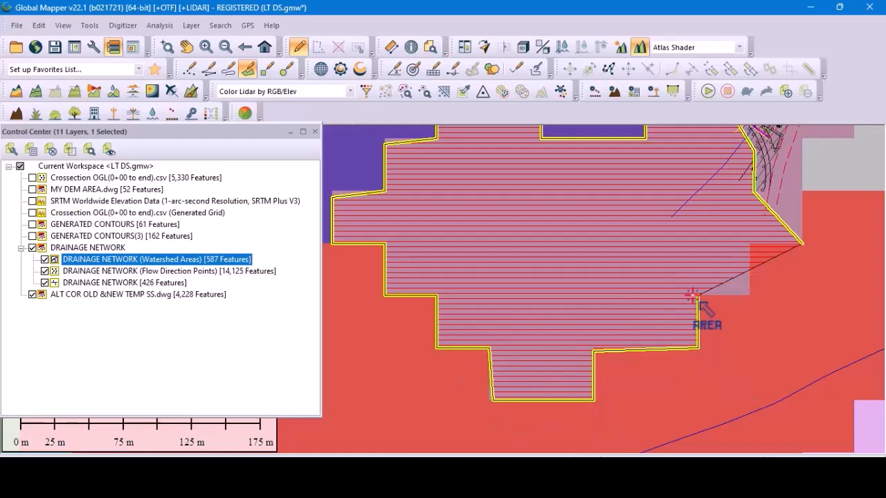
{"action": "left_click", "coordinate": [698, 295]}
{"action": "left_click", "coordinate": [750, 295]}
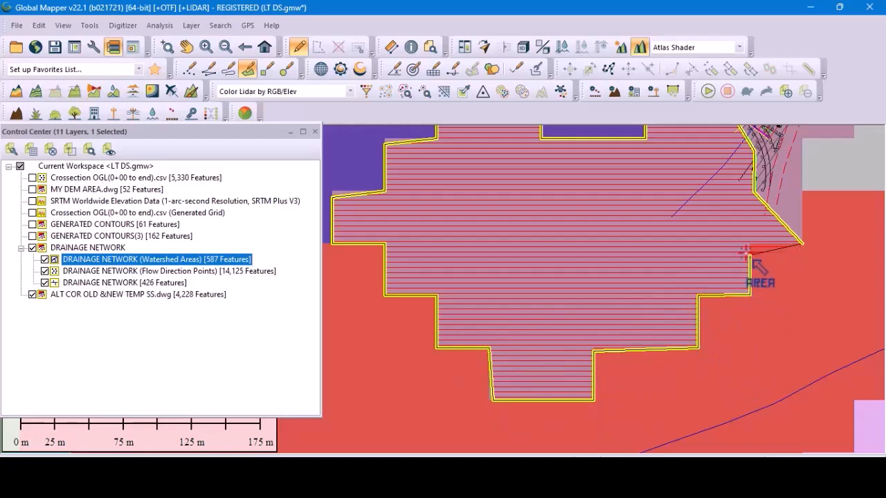
{"action": "left_click", "coordinate": [750, 243]}
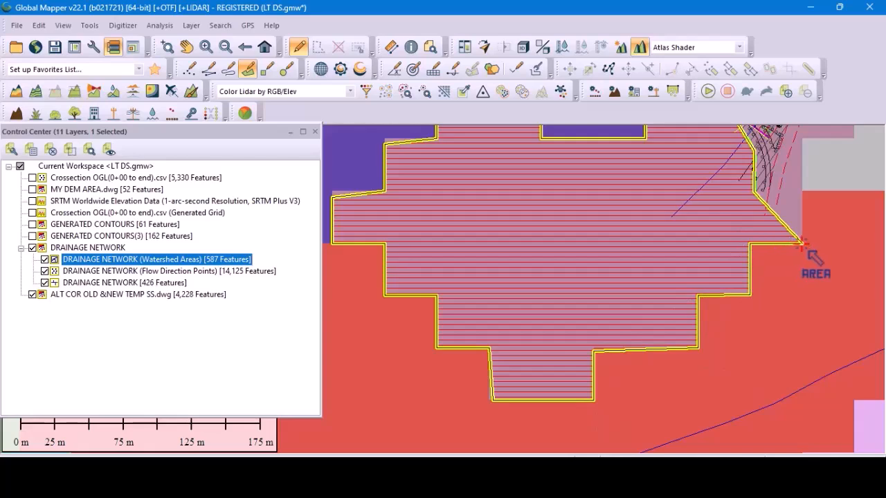
{"action": "left_click", "coordinate": [801, 242]}
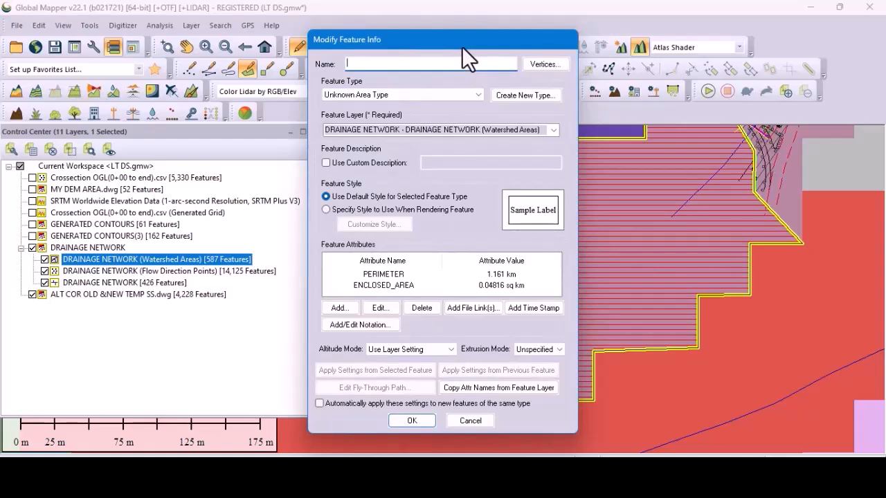
Name the new area 0+013 and set its feature type to Watershed, keeping it in the Watershed Areas layer.
{"action": "type", "text": "0+013"}
{"action": "left_click", "coordinate": [554, 129]}
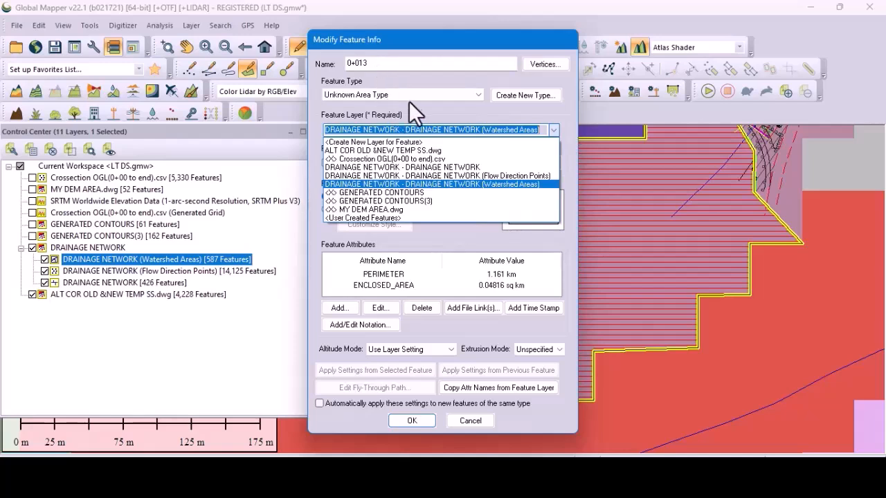
{"action": "left_click", "coordinate": [390, 93]}
{"action": "left_click", "coordinate": [390, 93]}
{"action": "left_click", "coordinate": [408, 334]}
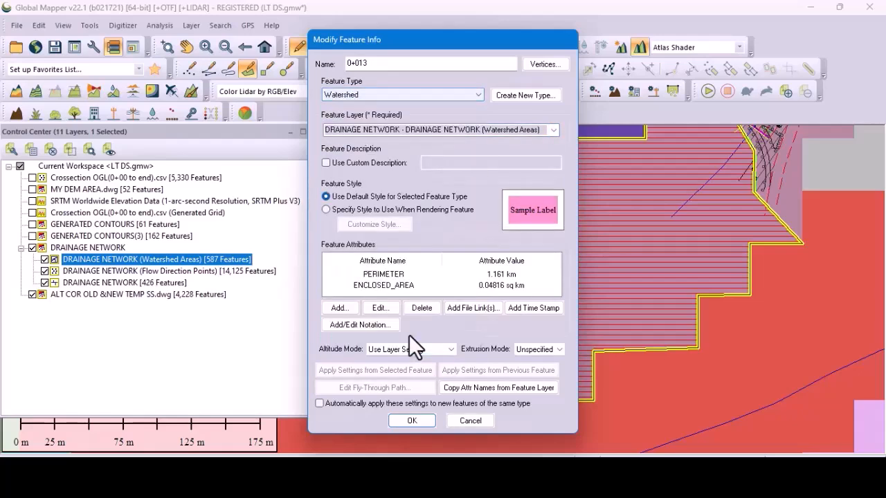
Assign the 0+013 watershed area to a new layer named CROSS DRAINAGE and accept the feature settings.
{"action": "left_click", "coordinate": [392, 96]}
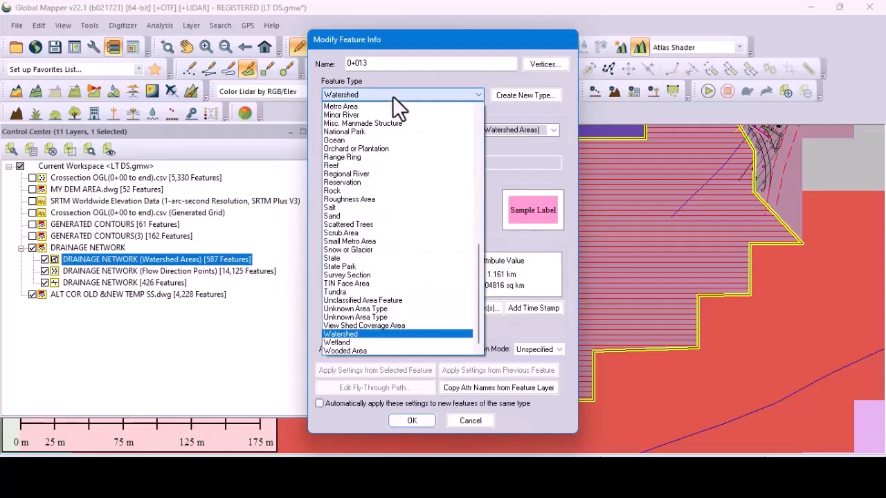
{"action": "left_click", "coordinate": [392, 95]}
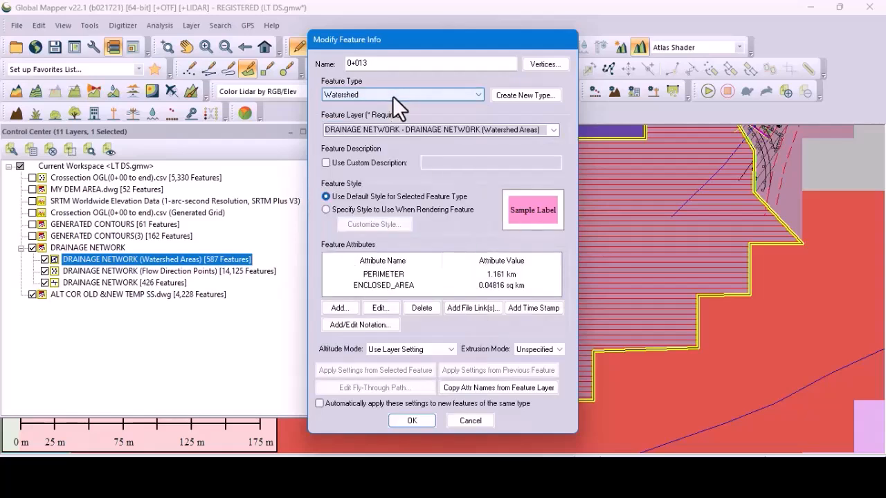
{"action": "left_click", "coordinate": [553, 130]}
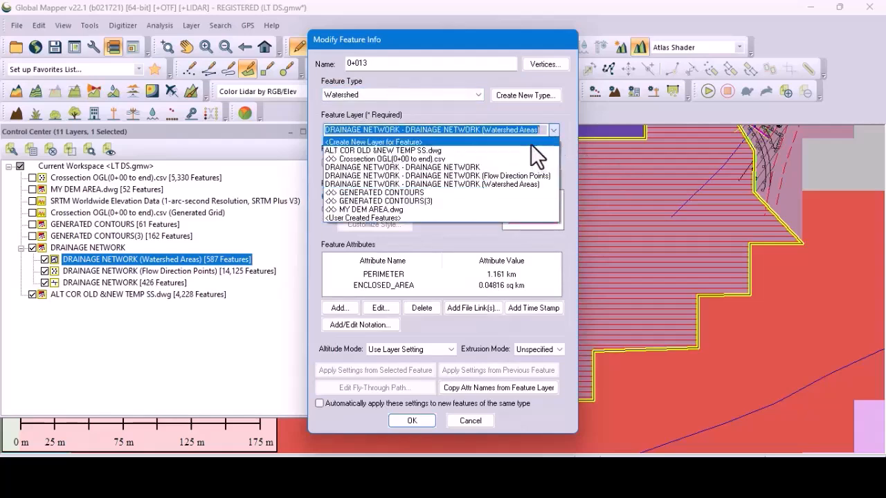
{"action": "left_click", "coordinate": [530, 143]}
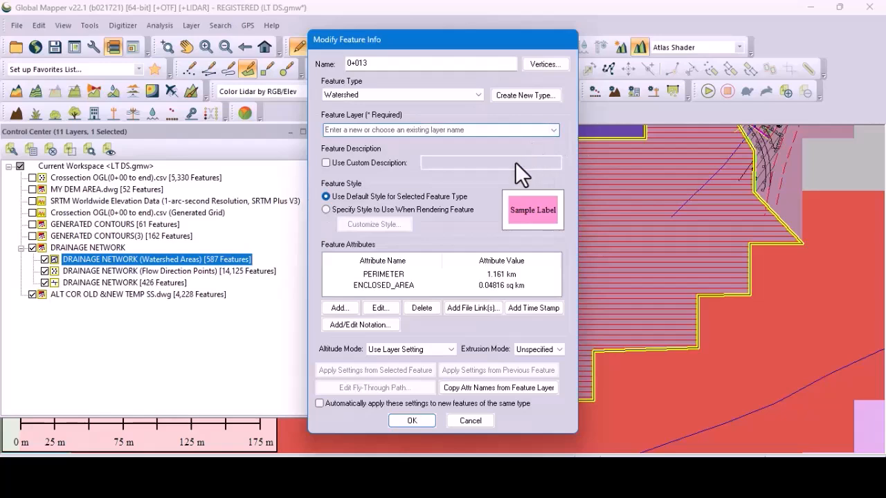
{"action": "type", "text": "C"}
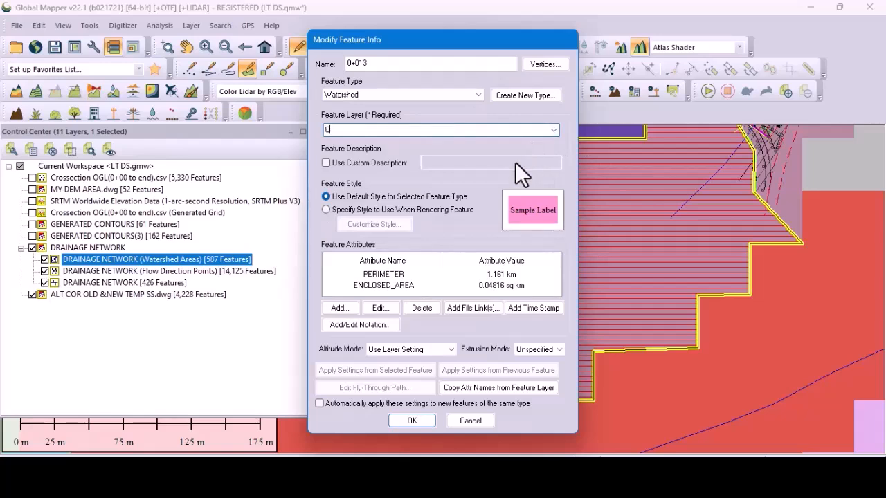
{"action": "type", "text": "RO"}
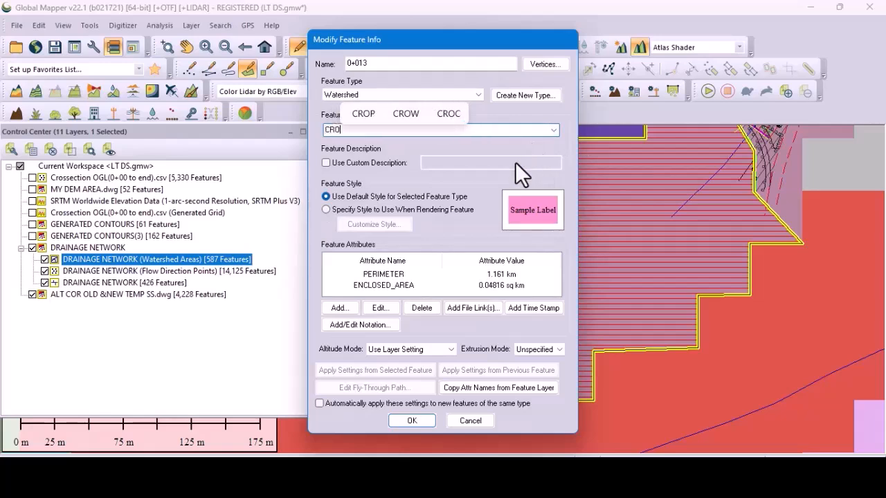
{"action": "type", "text": "SS DRA"}
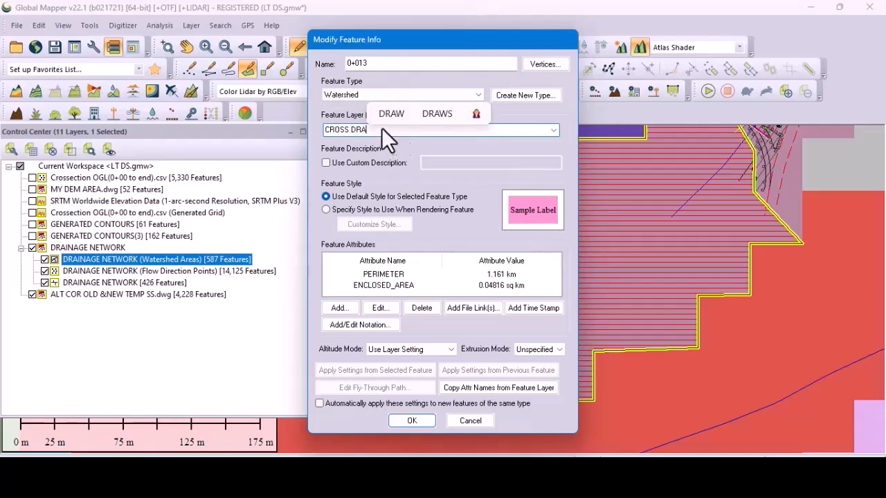
{"action": "type", "text": "INA"}
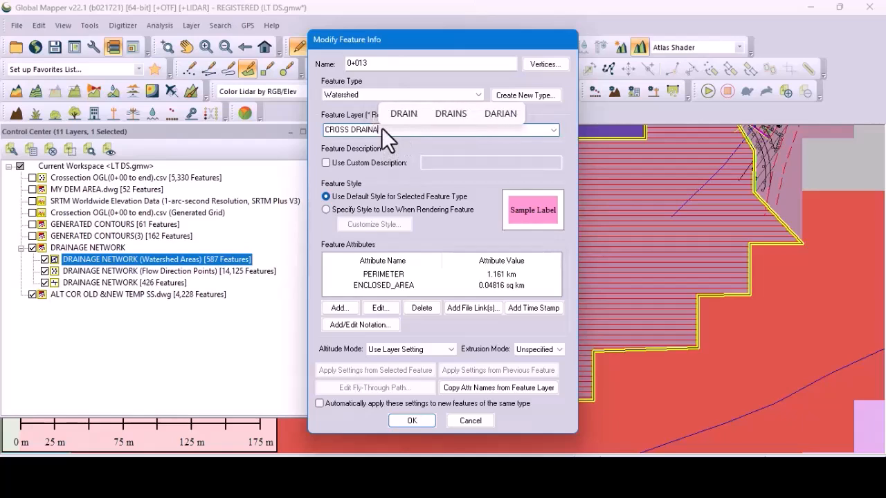
{"action": "type", "text": "GE"}
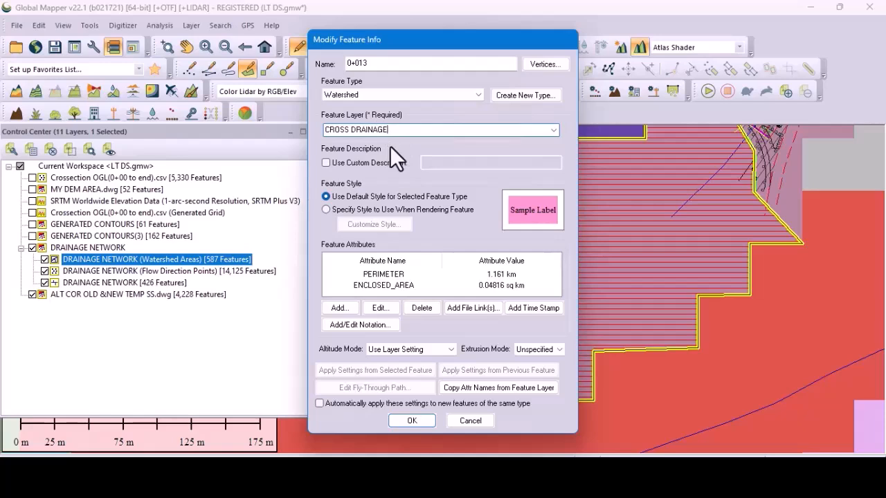
{"action": "left_click", "coordinate": [391, 64]}
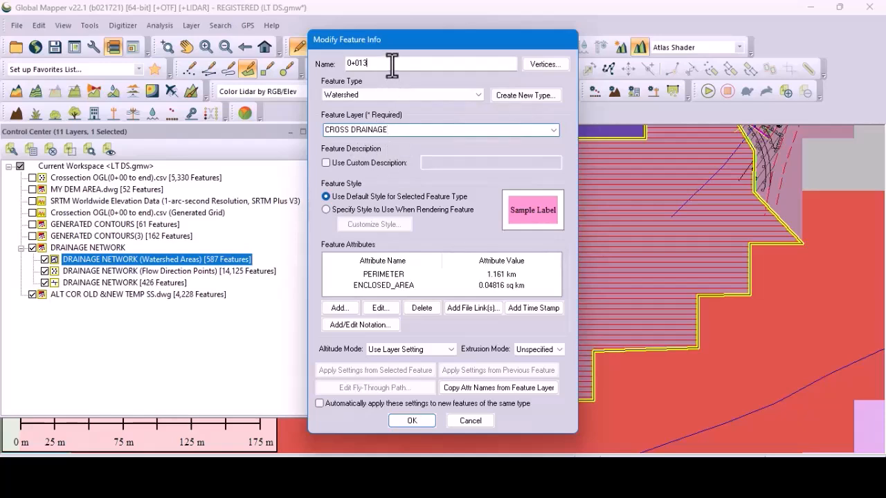
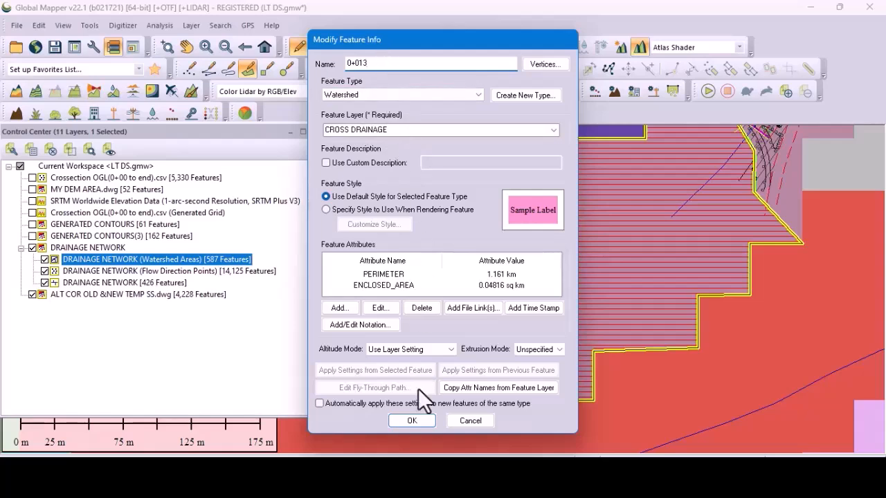
{"action": "left_click", "coordinate": [419, 422]}
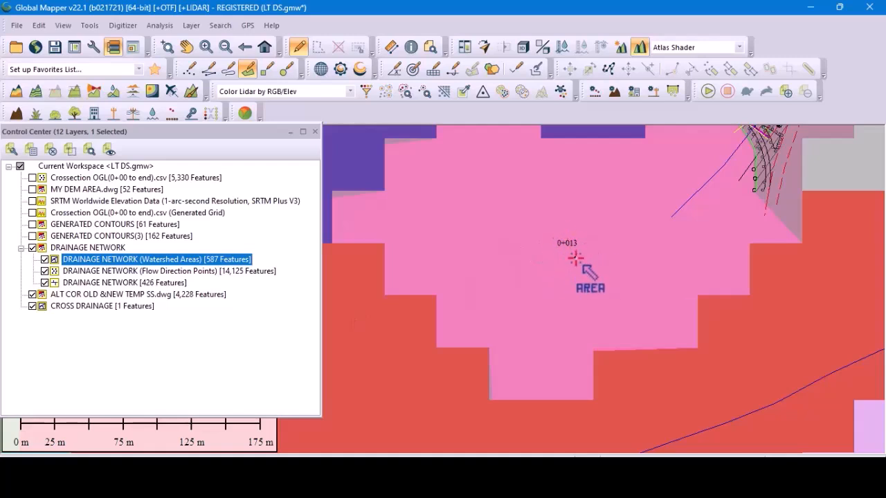
Start a new area outline where the purple watershed's southern boundary meets the road edge, and extend it northwest along the road.
{"action": "scroll", "coordinate": [569, 293], "scroll_direction": "down", "scroll_amount": 2}
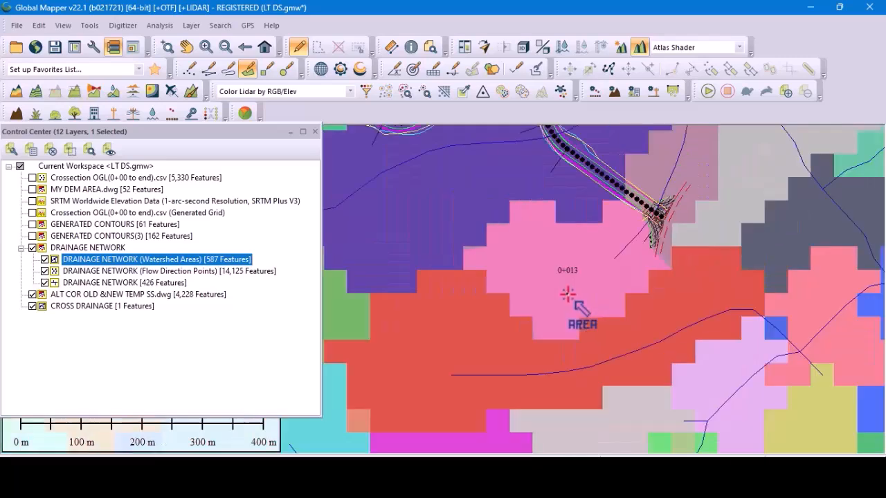
{"action": "scroll", "coordinate": [641, 230], "scroll_direction": "up", "scroll_amount": 3}
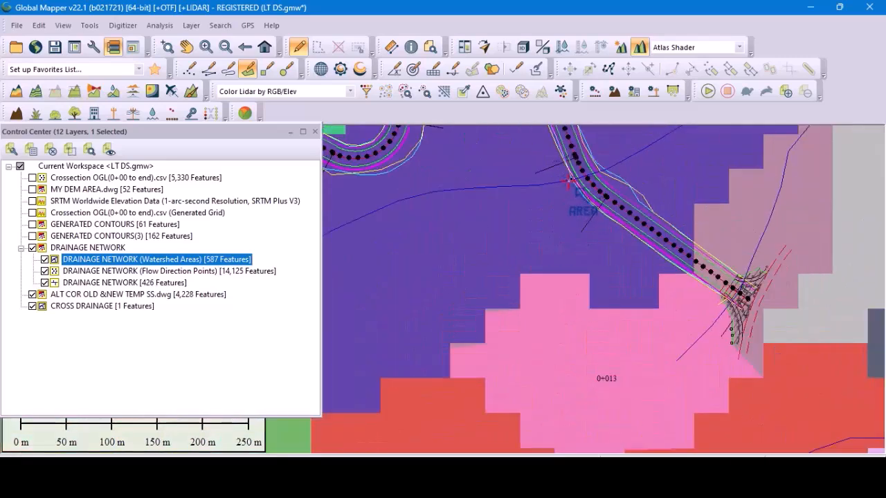
{"action": "scroll", "coordinate": [569, 181], "scroll_direction": "down", "scroll_amount": 1}
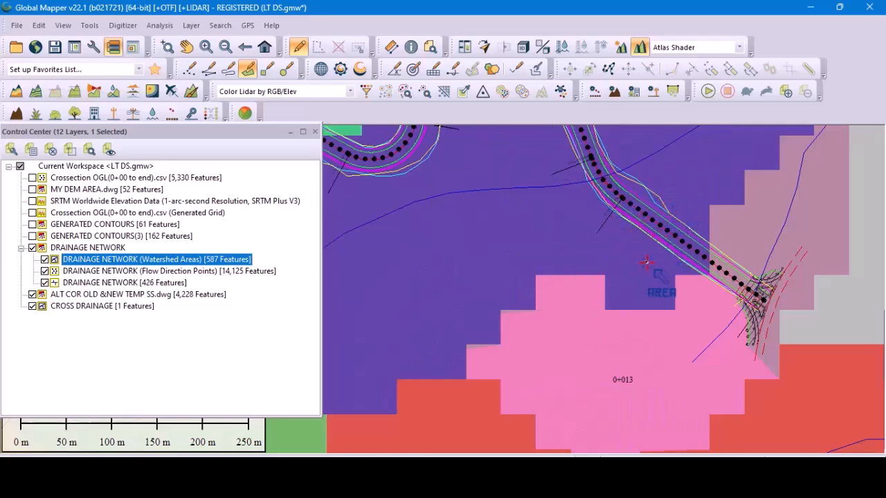
{"action": "scroll", "coordinate": [677, 293], "scroll_direction": "up", "scroll_amount": 1}
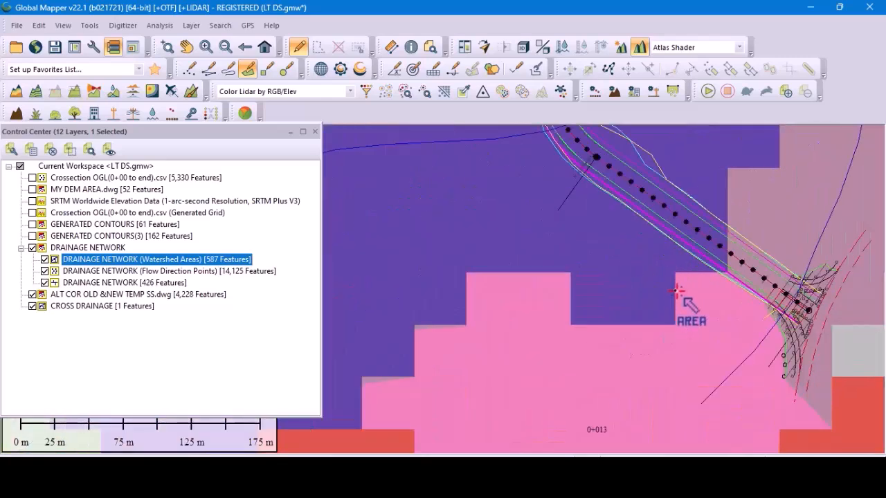
{"action": "scroll", "coordinate": [720, 284], "scroll_direction": "up", "scroll_amount": 3}
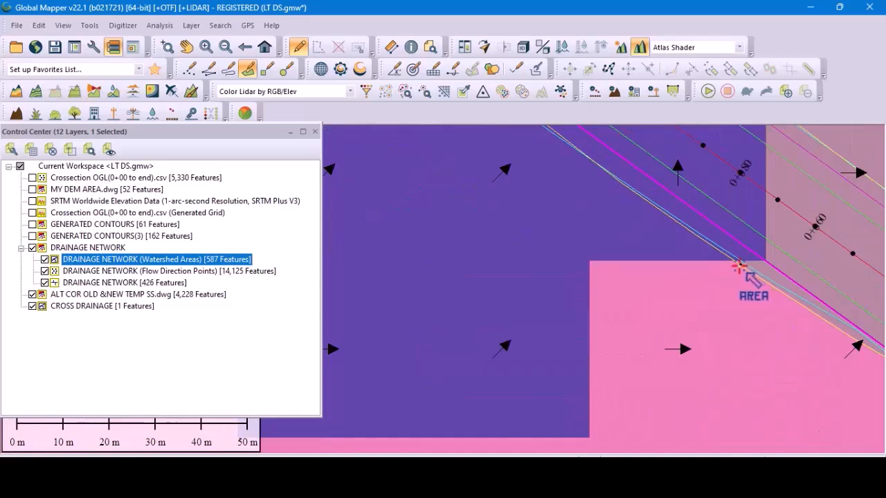
{"action": "scroll", "coordinate": [664, 229], "scroll_direction": "down", "scroll_amount": 1}
{"action": "scroll", "coordinate": [660, 225], "scroll_direction": "down", "scroll_amount": 1}
{"action": "left_click", "coordinate": [627, 209]}
{"action": "scroll", "coordinate": [648, 296], "scroll_direction": "down", "scroll_amount": 2}
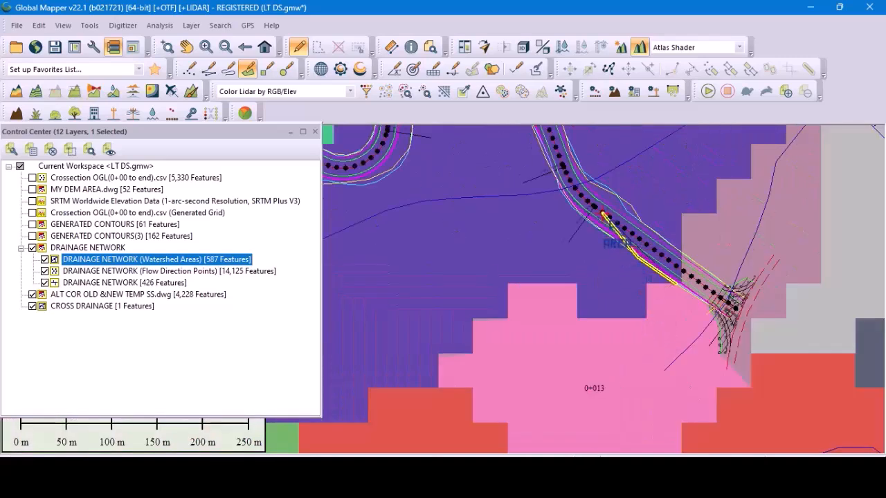
Extend the area outline around the road bend and along the road's western edge up to the cyan watershed boundary.
{"action": "scroll", "coordinate": [604, 218], "scroll_direction": "up", "scroll_amount": 3}
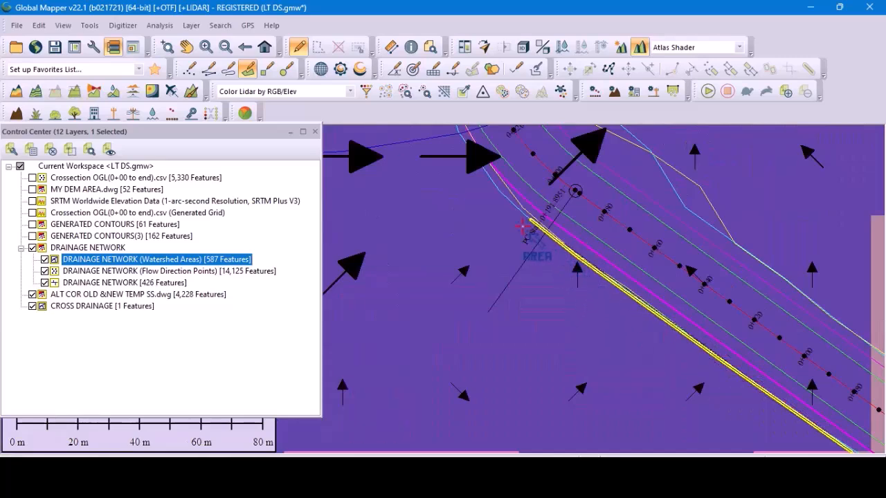
{"action": "scroll", "coordinate": [526, 335], "scroll_direction": "down", "scroll_amount": 1}
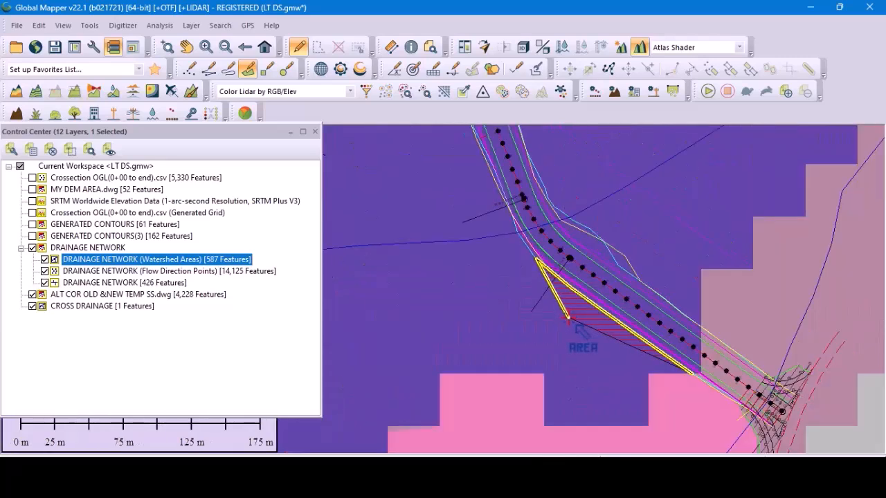
{"action": "scroll", "coordinate": [568, 325], "scroll_direction": "down", "scroll_amount": 1}
{"action": "scroll", "coordinate": [557, 293], "scroll_direction": "up", "scroll_amount": 2}
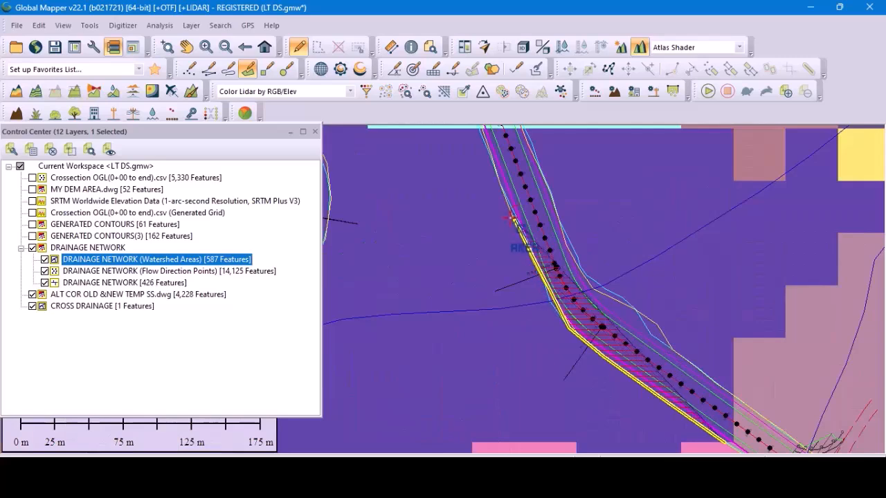
{"action": "left_click", "coordinate": [501, 188]}
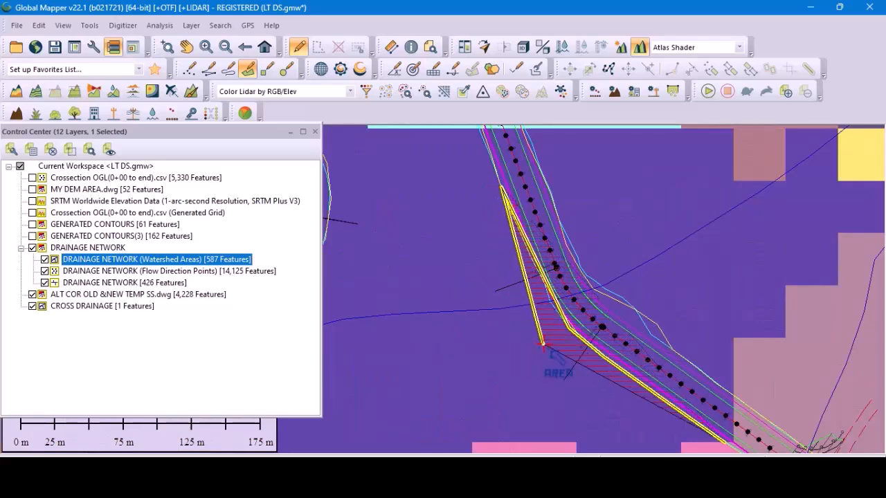
{"action": "scroll", "coordinate": [545, 341], "scroll_direction": "down", "scroll_amount": 2}
{"action": "scroll", "coordinate": [503, 246], "scroll_direction": "up", "scroll_amount": 2}
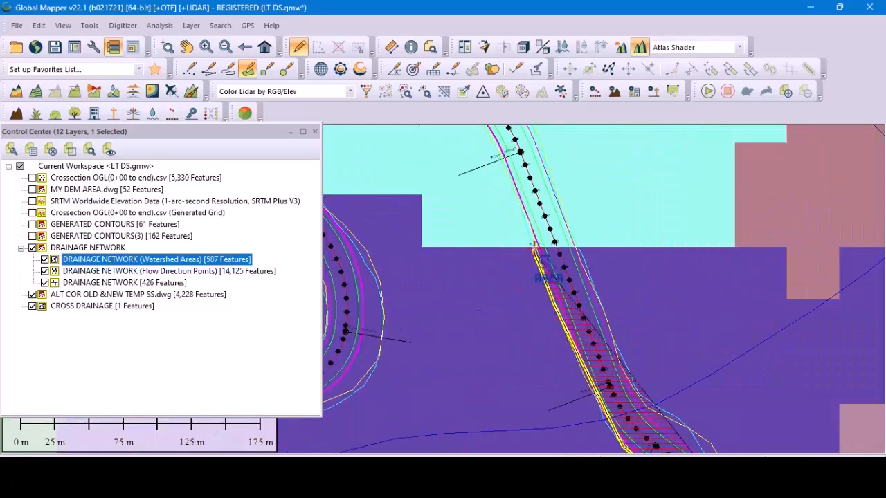
{"action": "left_click", "coordinate": [535, 249]}
Trace the purple watershed's stepped northern boundary along the cyan watershed to the green watershed's first corners.
{"action": "left_click", "coordinate": [421, 247]}
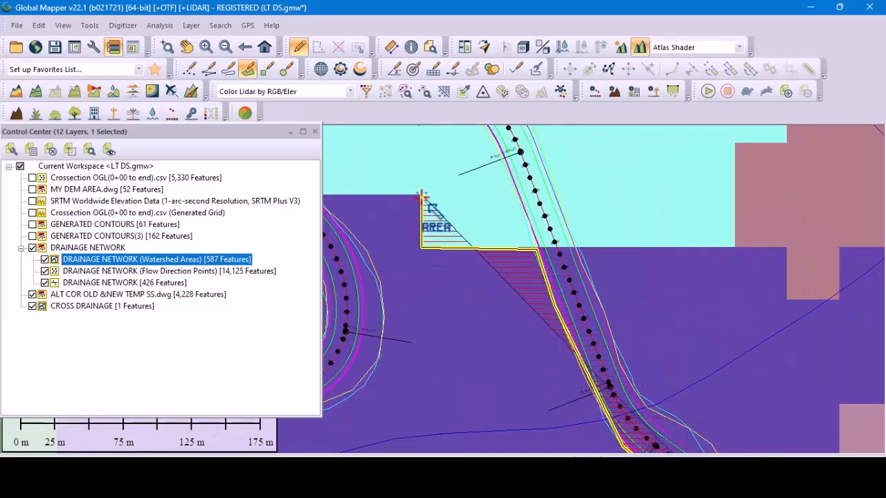
{"action": "scroll", "coordinate": [631, 282], "scroll_direction": "down", "scroll_amount": 2}
{"action": "scroll", "coordinate": [631, 282], "scroll_direction": "up", "scroll_amount": 3}
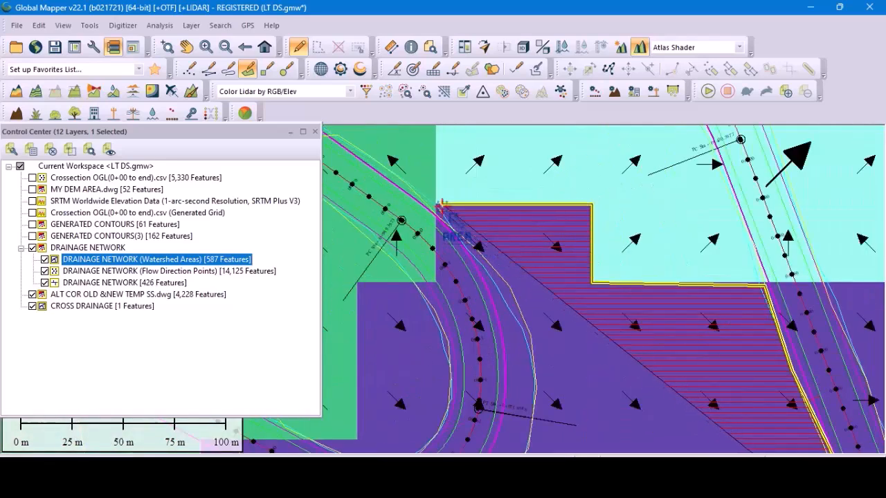
{"action": "left_click", "coordinate": [437, 205]}
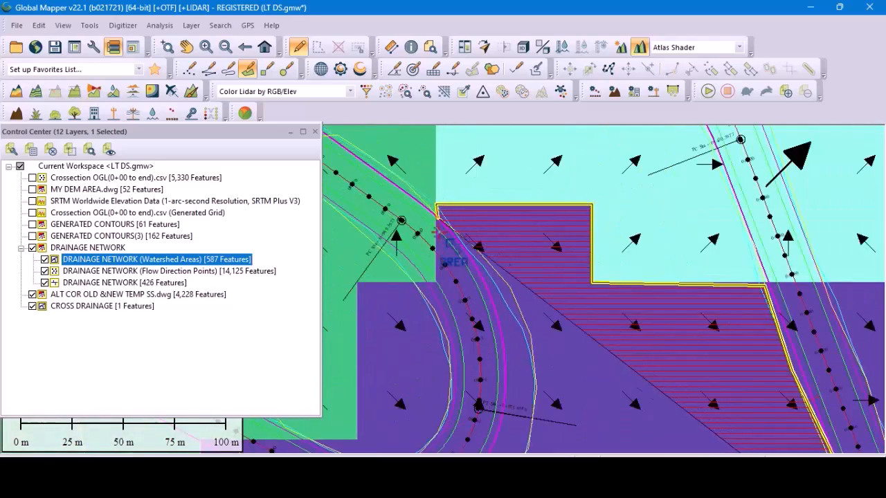
{"action": "left_click", "coordinate": [436, 282]}
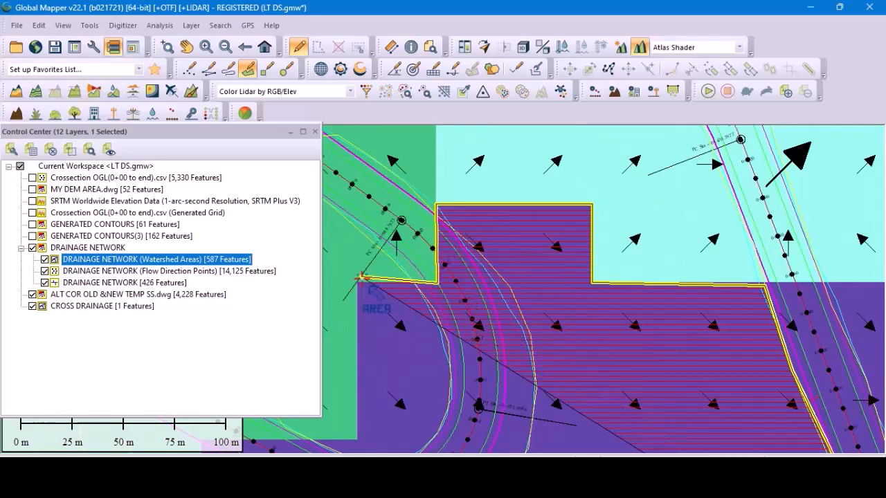
Continue the outline down the green watershed's stepped edge and across the road's hairpin loop.
{"action": "scroll", "coordinate": [427, 256], "scroll_direction": "down", "scroll_amount": 4}
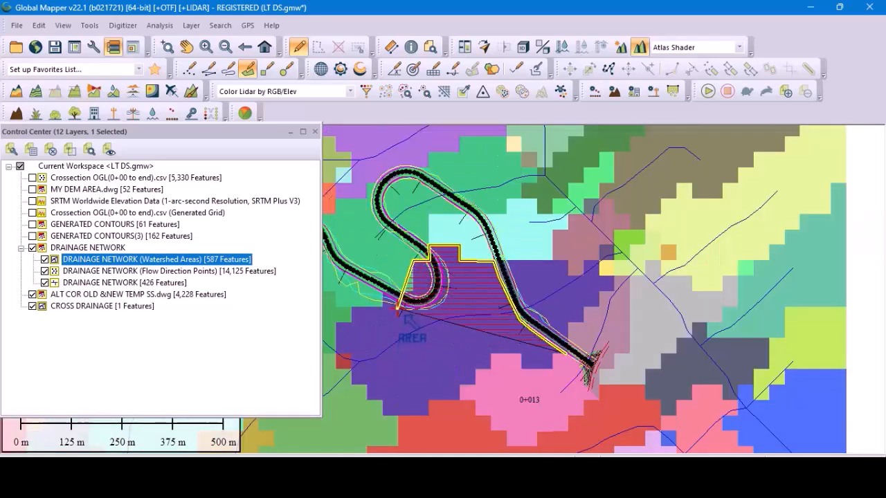
{"action": "scroll", "coordinate": [400, 309], "scroll_direction": "up", "scroll_amount": 4}
{"action": "scroll", "coordinate": [447, 265], "scroll_direction": "up", "scroll_amount": 2}
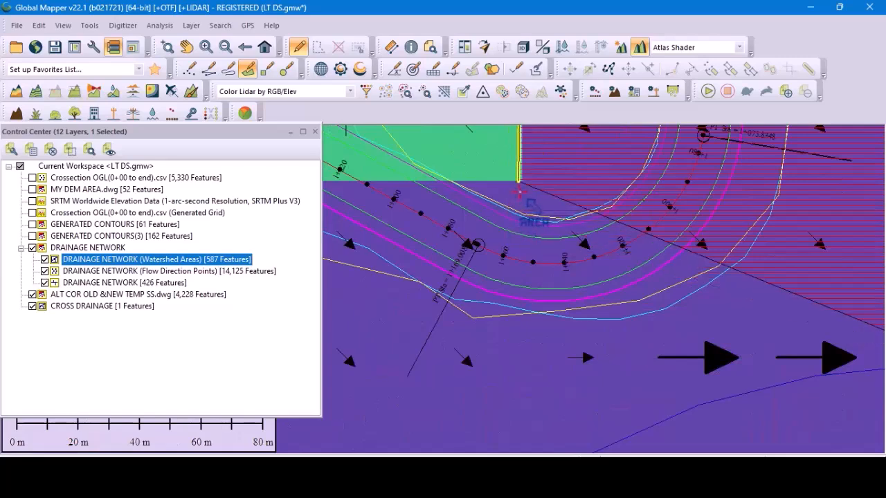
{"action": "scroll", "coordinate": [523, 199], "scroll_direction": "down", "scroll_amount": 2}
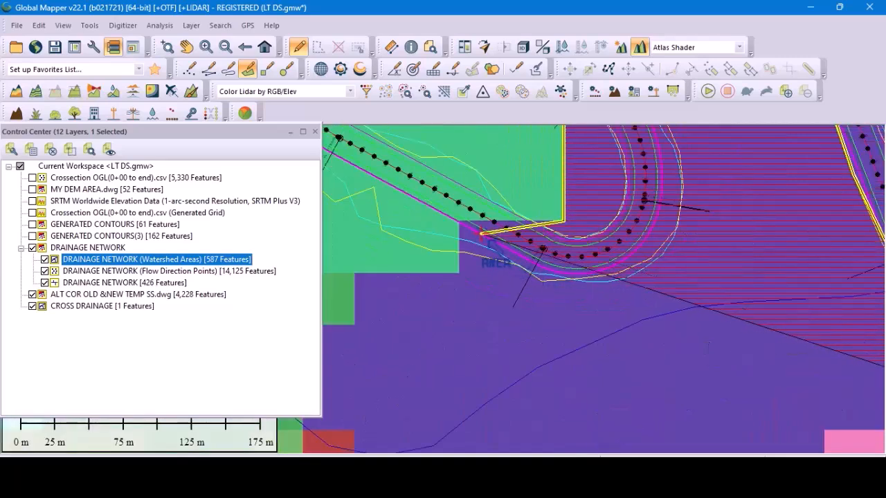
{"action": "left_click", "coordinate": [459, 221]}
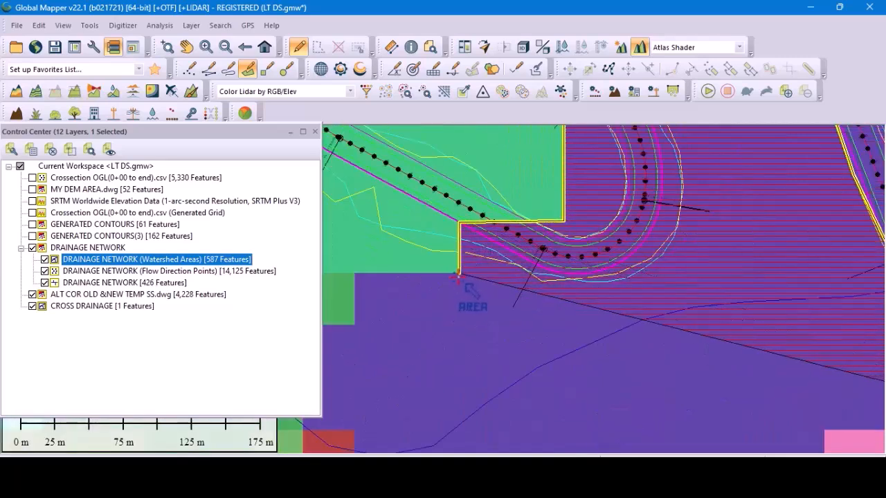
Examine the road's station labels where the purple watershed's stream crosses the centreline.
{"action": "scroll", "coordinate": [476, 329], "scroll_direction": "down", "scroll_amount": 2}
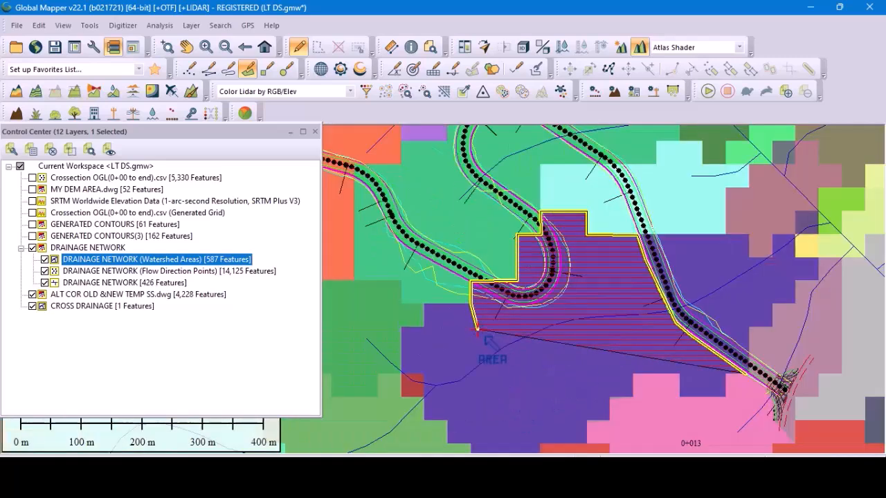
{"action": "scroll", "coordinate": [782, 367], "scroll_direction": "up", "scroll_amount": 6}
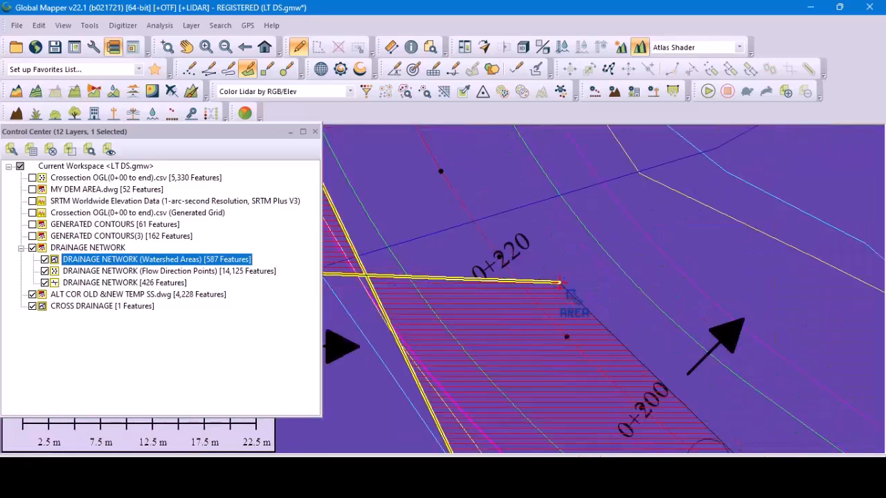
{"action": "scroll", "coordinate": [559, 281], "scroll_direction": "up", "scroll_amount": 2}
{"action": "scroll", "coordinate": [735, 282], "scroll_direction": "down", "scroll_amount": 1}
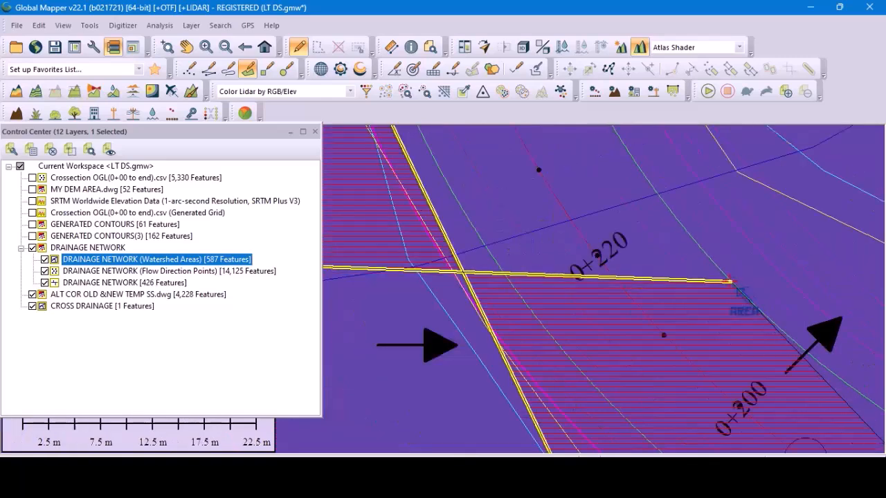
{"action": "scroll", "coordinate": [575, 261], "scroll_direction": "up", "scroll_amount": 1}
{"action": "scroll", "coordinate": [577, 259], "scroll_direction": "down", "scroll_amount": 2}
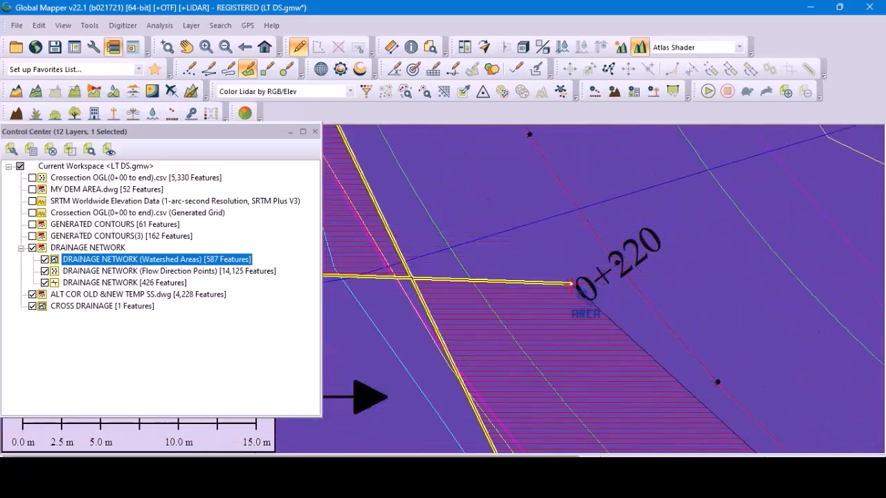
Continue the area outline around the stepped corner where the purple watershed meets the darker green watershed west of the hairpin bend.
{"action": "scroll", "coordinate": [633, 270], "scroll_direction": "down", "scroll_amount": 3}
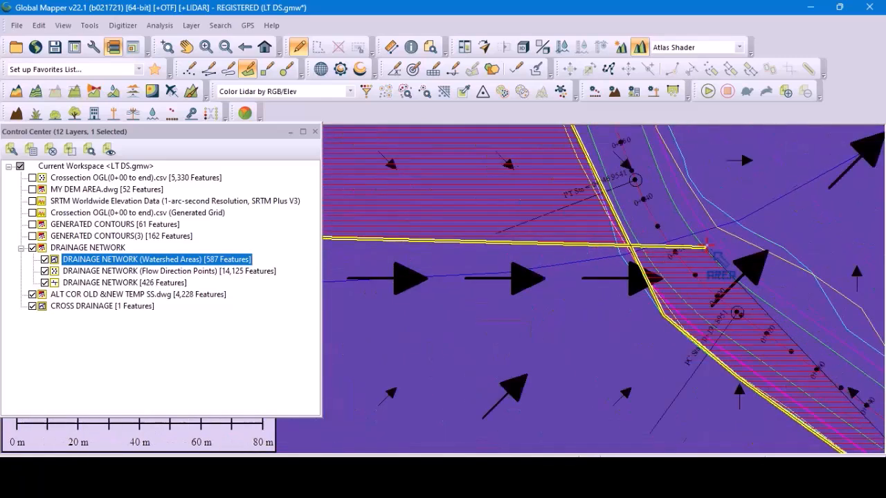
{"action": "scroll", "coordinate": [633, 272], "scroll_direction": "down", "scroll_amount": 3}
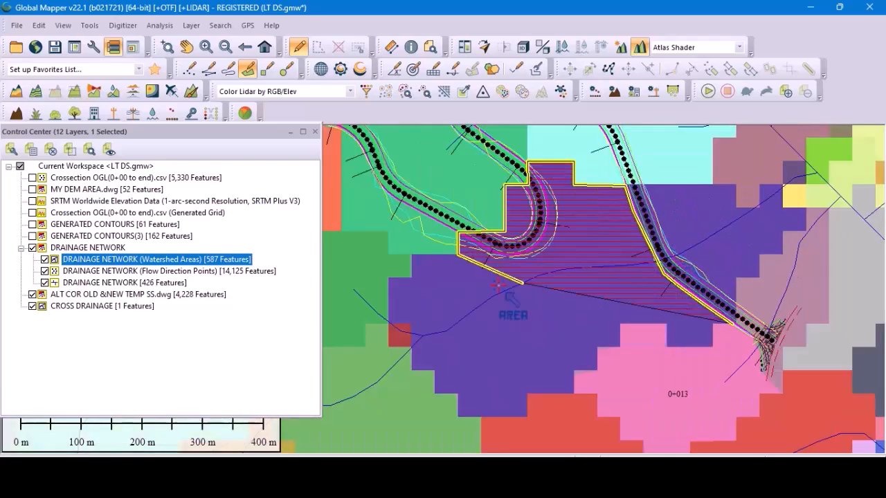
{"action": "scroll", "coordinate": [408, 252], "scroll_direction": "up", "scroll_amount": 1}
{"action": "scroll", "coordinate": [409, 253], "scroll_direction": "up", "scroll_amount": 2}
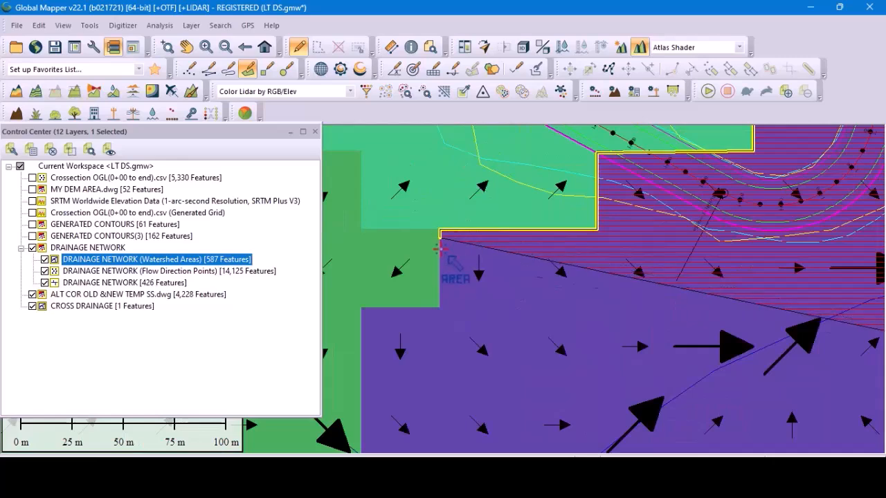
{"action": "left_click", "coordinate": [441, 309]}
{"action": "left_click", "coordinate": [360, 309]}
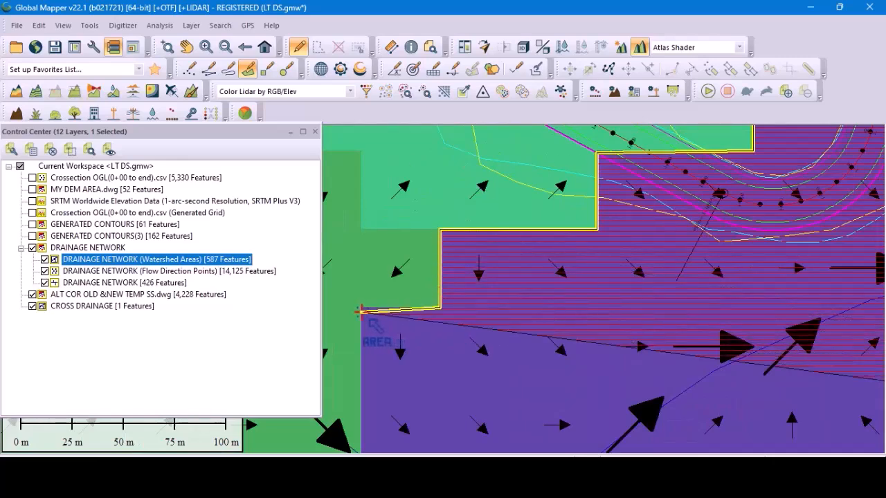
Extend the outline down the purple watershed's western edge and around the small red watershed's upper corners toward the light green watershed.
{"action": "scroll", "coordinate": [494, 237], "scroll_direction": "down", "scroll_amount": 2}
{"action": "scroll", "coordinate": [443, 289], "scroll_direction": "up", "scroll_amount": 2}
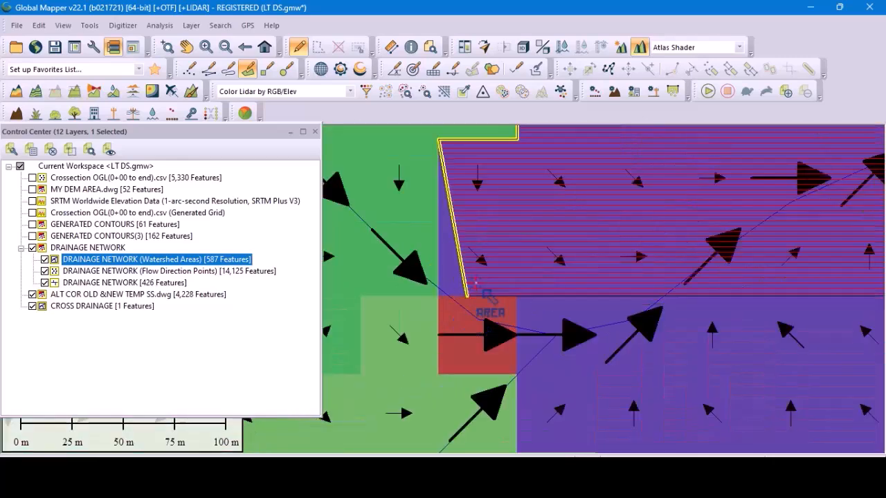
{"action": "left_click", "coordinate": [438, 296]}
{"action": "left_click", "coordinate": [517, 297]}
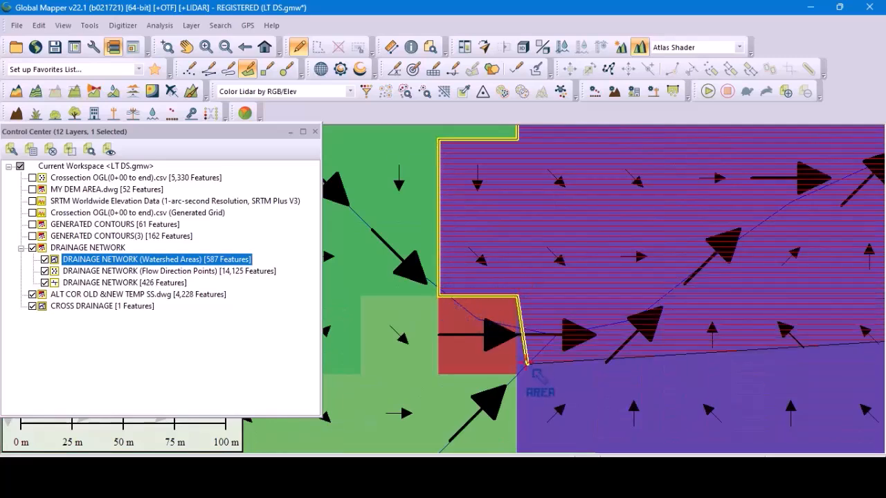
{"action": "scroll", "coordinate": [526, 361], "scroll_direction": "down", "scroll_amount": 2}
{"action": "scroll", "coordinate": [523, 354], "scroll_direction": "up", "scroll_amount": 2}
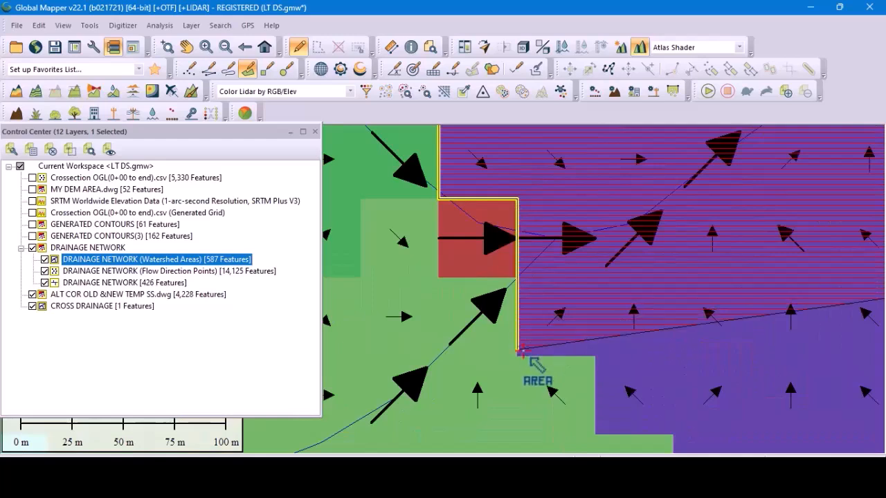
Continue tracing the watershed area down the stepped edge between the purple and green cells, just below the small red cell.
{"action": "left_click", "coordinate": [516, 353]}
{"action": "left_click", "coordinate": [596, 357]}
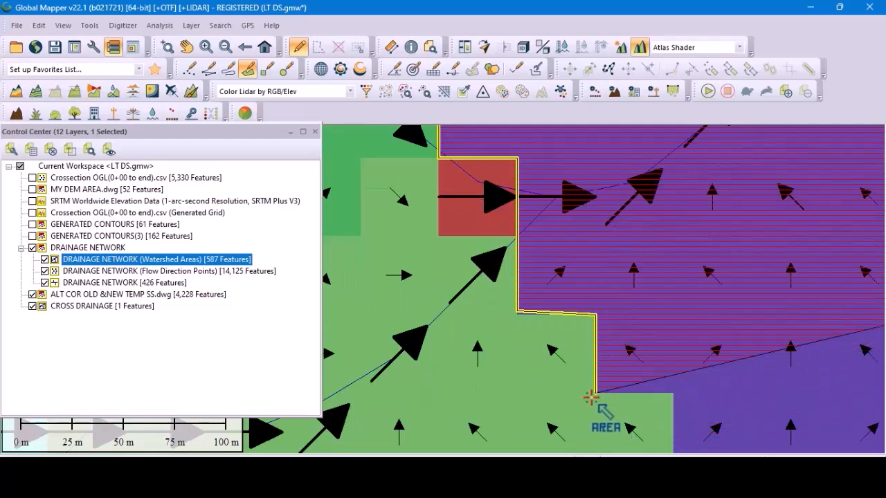
{"action": "left_click", "coordinate": [592, 396]}
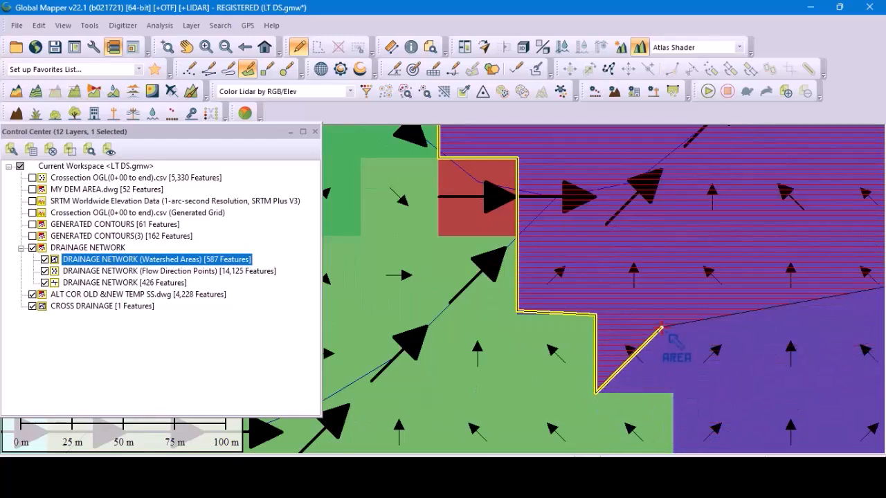
{"action": "left_click", "coordinate": [662, 327]}
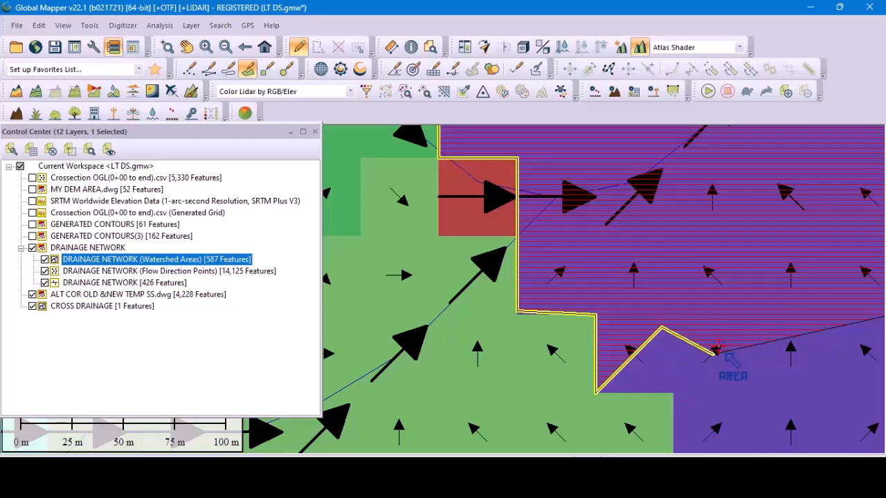
{"action": "key", "text": "ctrl+v"}
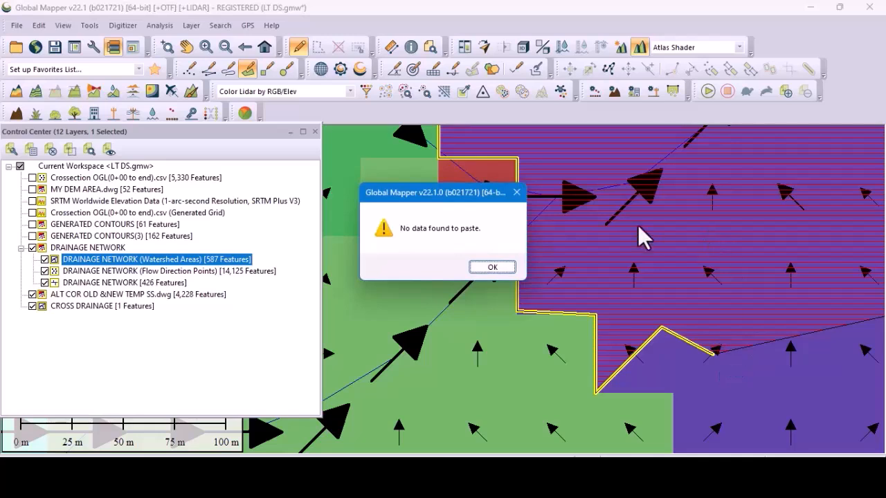
{"action": "left_click", "coordinate": [519, 192]}
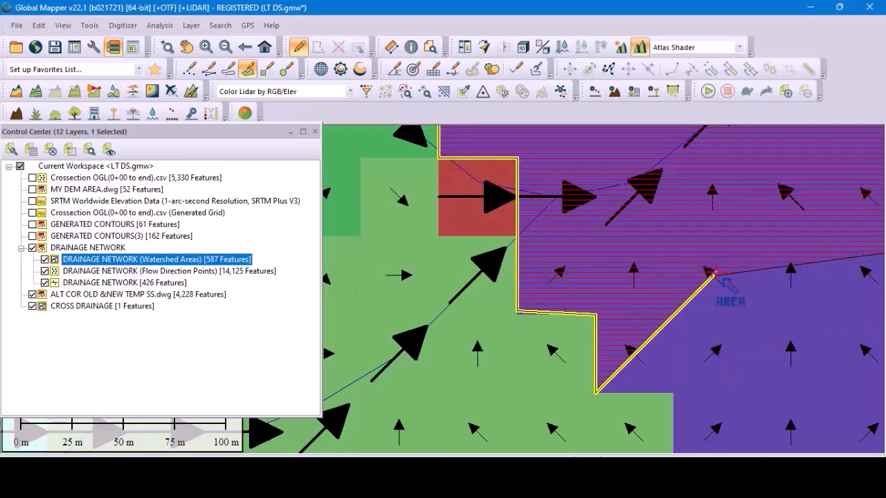
{"action": "key", "text": "BackSpace"}
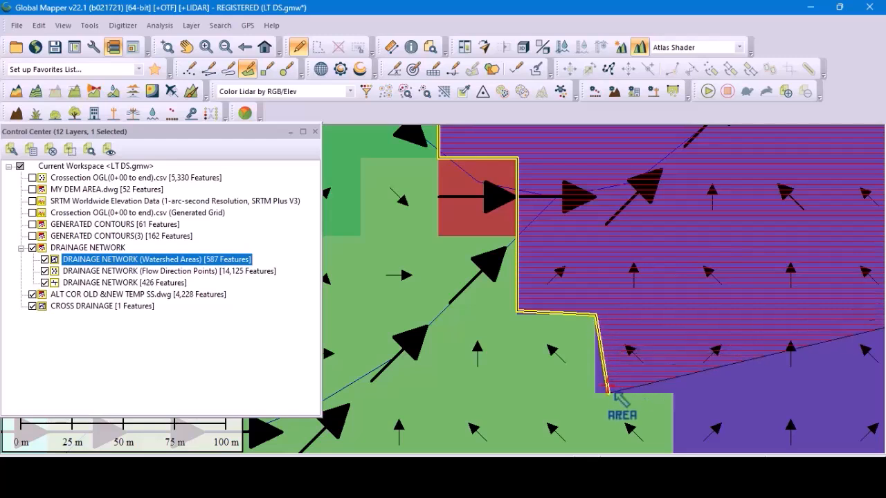
Extend the area boundary down the remaining green steps to the lowest corner of the purple watershed.
{"action": "left_click", "coordinate": [596, 395]}
{"action": "left_click", "coordinate": [673, 393]}
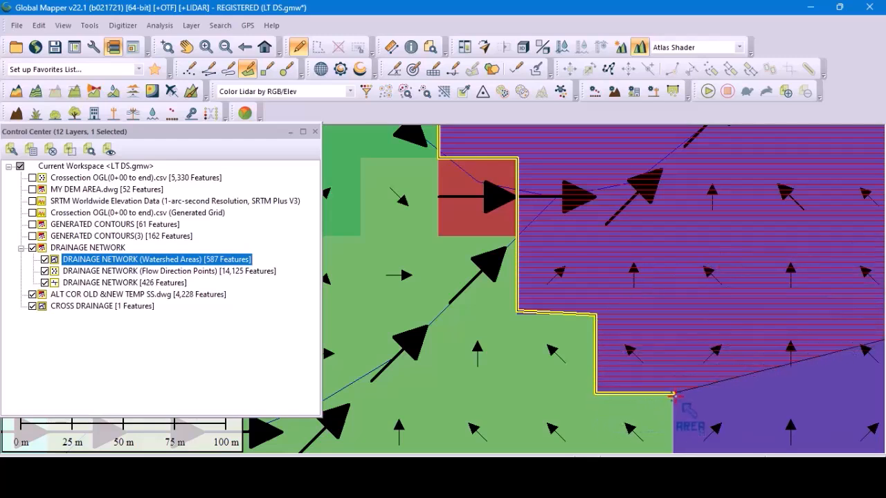
{"action": "scroll", "coordinate": [650, 359], "scroll_direction": "down", "scroll_amount": 2}
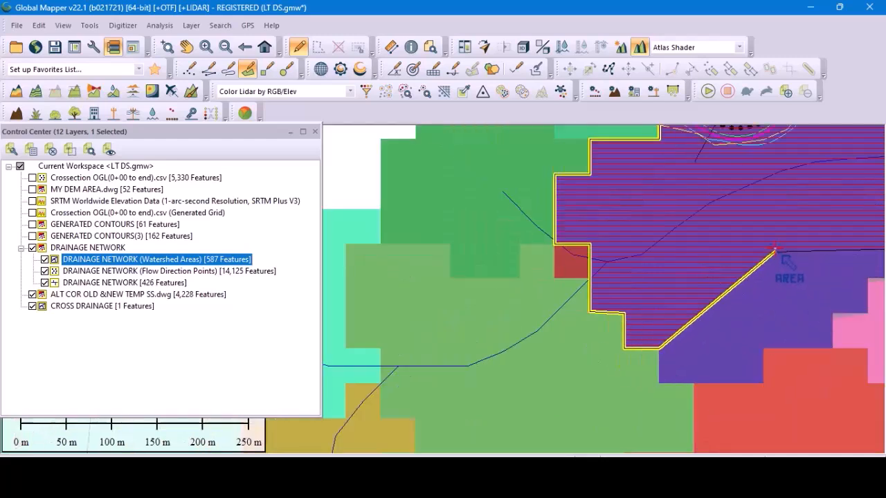
{"action": "left_click", "coordinate": [766, 240]}
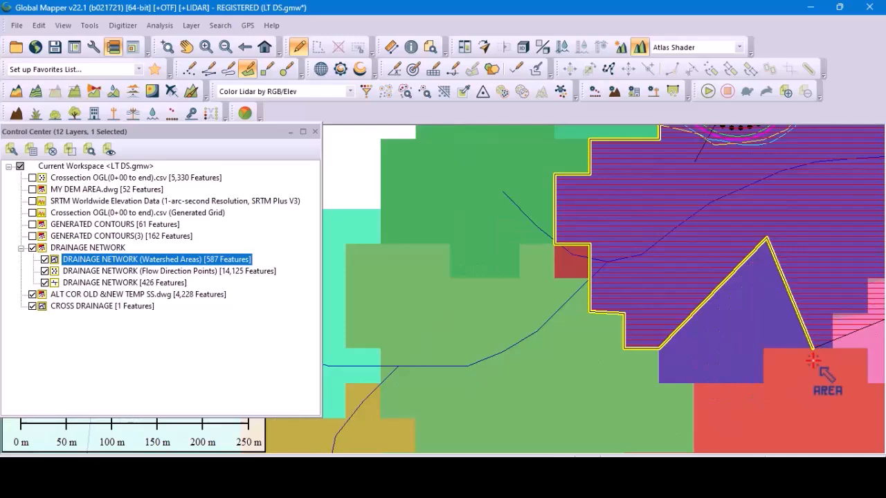
{"action": "key", "text": "BackSpace"}
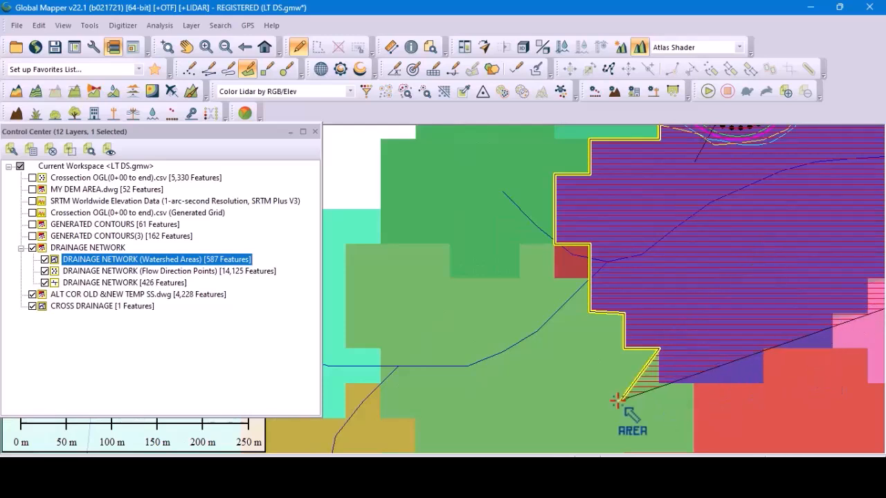
{"action": "left_click", "coordinate": [659, 382]}
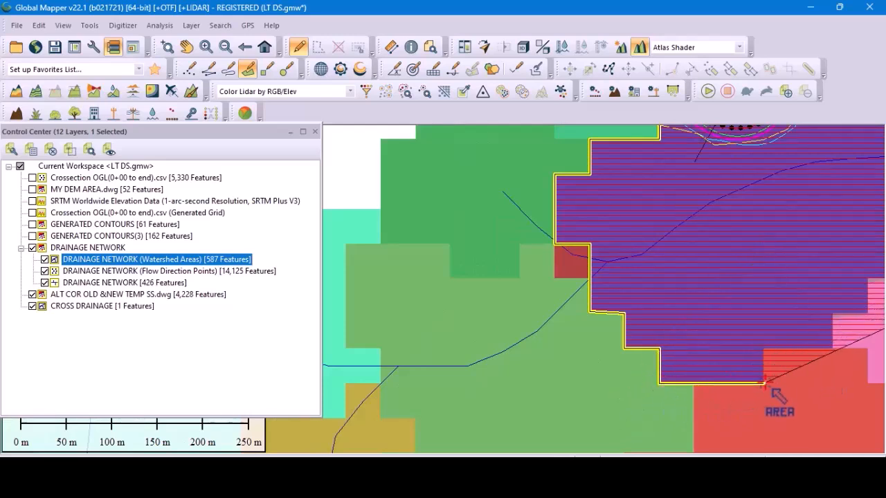
Trace the area boundary along the purple watershed's bottom edge and up the red watershed's step to the pink watershed.
{"action": "scroll", "coordinate": [764, 380], "scroll_direction": "up", "scroll_amount": 4}
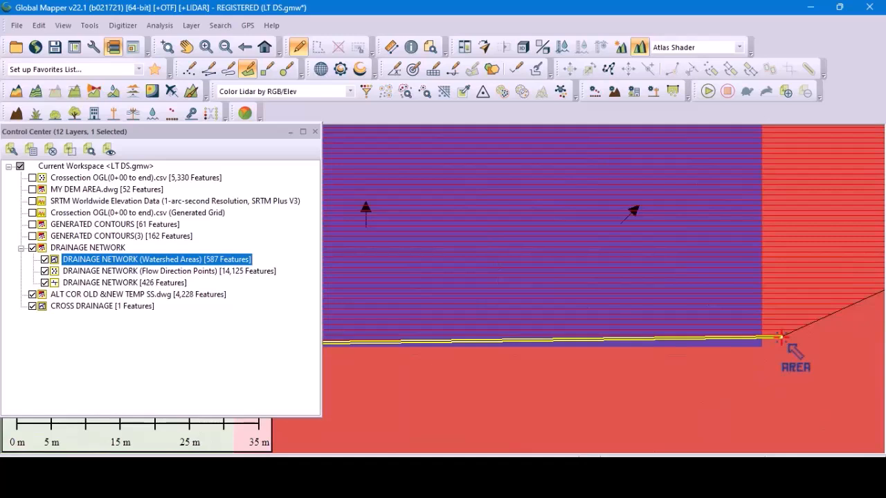
{"action": "left_click", "coordinate": [764, 349]}
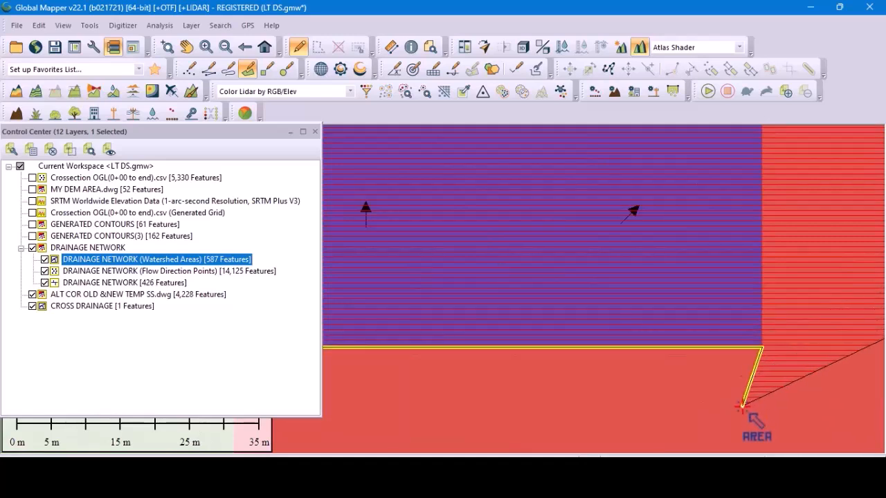
{"action": "scroll", "coordinate": [752, 406], "scroll_direction": "down", "scroll_amount": 2}
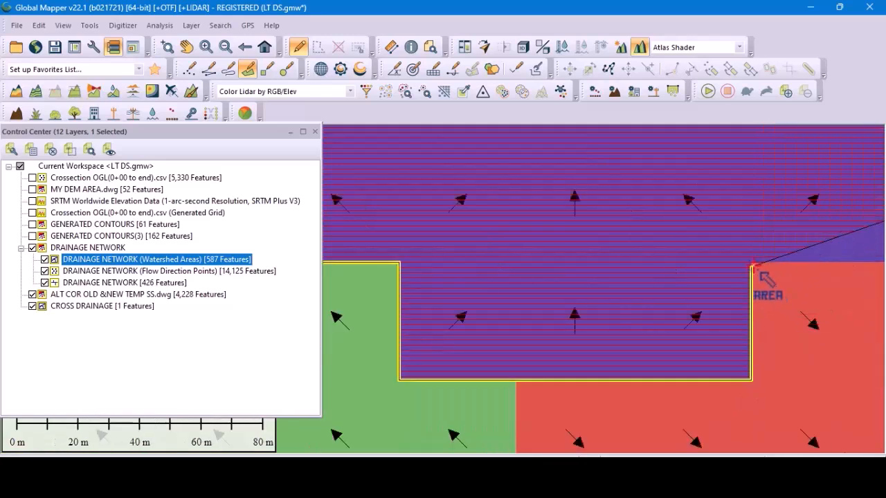
{"action": "scroll", "coordinate": [590, 327], "scroll_direction": "down", "scroll_amount": 2}
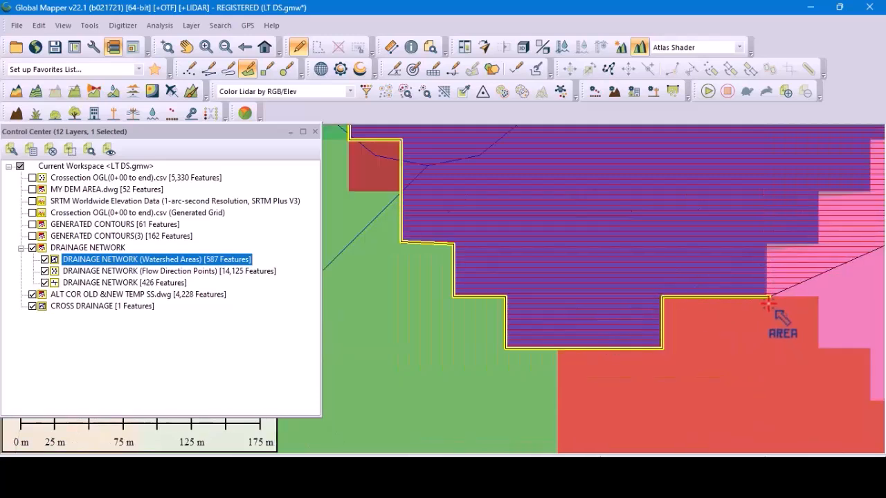
{"action": "scroll", "coordinate": [770, 305], "scroll_direction": "up", "scroll_amount": 2}
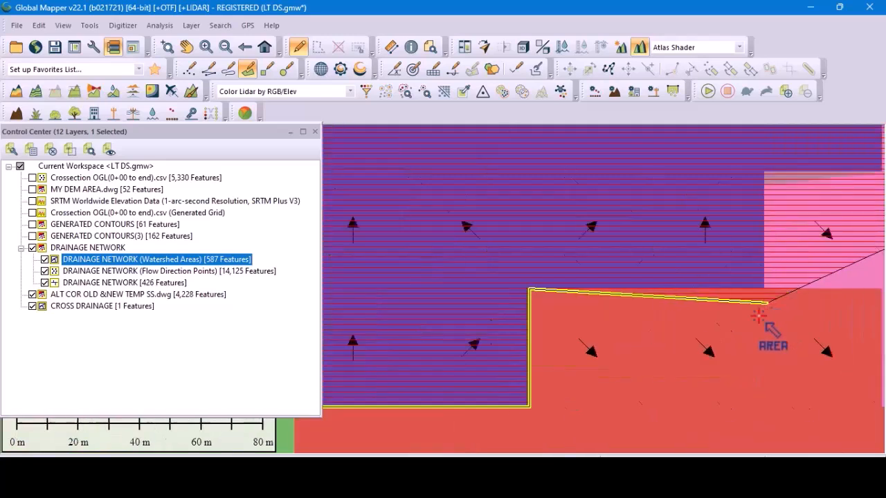
{"action": "left_click", "coordinate": [763, 169]}
Trace the area boundary up the stepped edge between the purple and pink watersheds to the topmost pink corner.
{"action": "scroll", "coordinate": [575, 330], "scroll_direction": "down", "scroll_amount": 2}
{"action": "scroll", "coordinate": [704, 253], "scroll_direction": "up", "scroll_amount": 2}
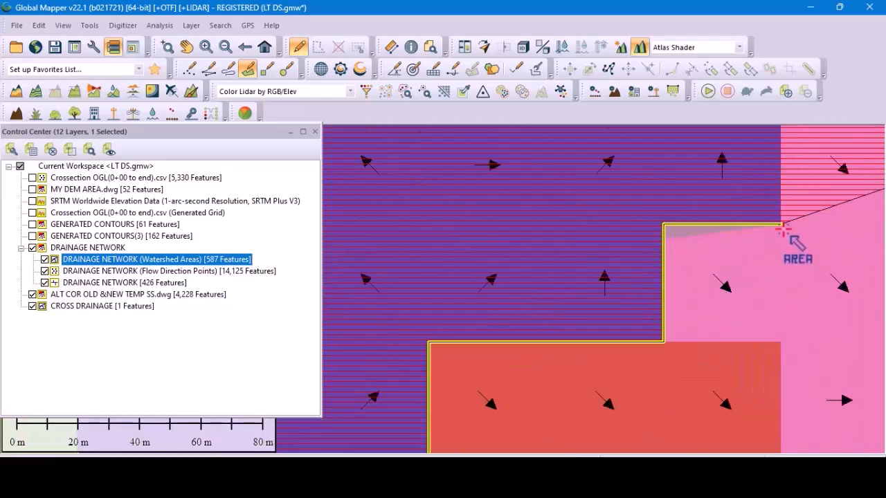
{"action": "scroll", "coordinate": [771, 233], "scroll_direction": "down", "scroll_amount": 3}
{"action": "scroll", "coordinate": [713, 309], "scroll_direction": "up", "scroll_amount": 3}
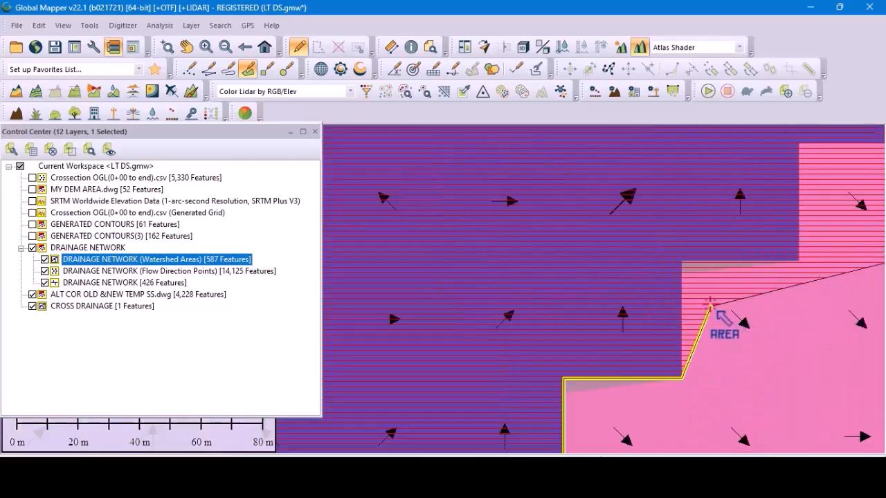
{"action": "left_click", "coordinate": [682, 262]}
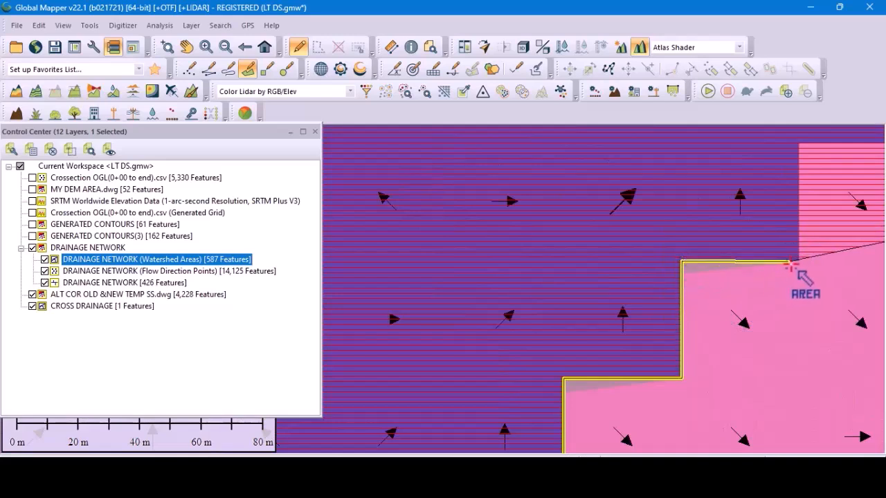
{"action": "left_click", "coordinate": [800, 262]}
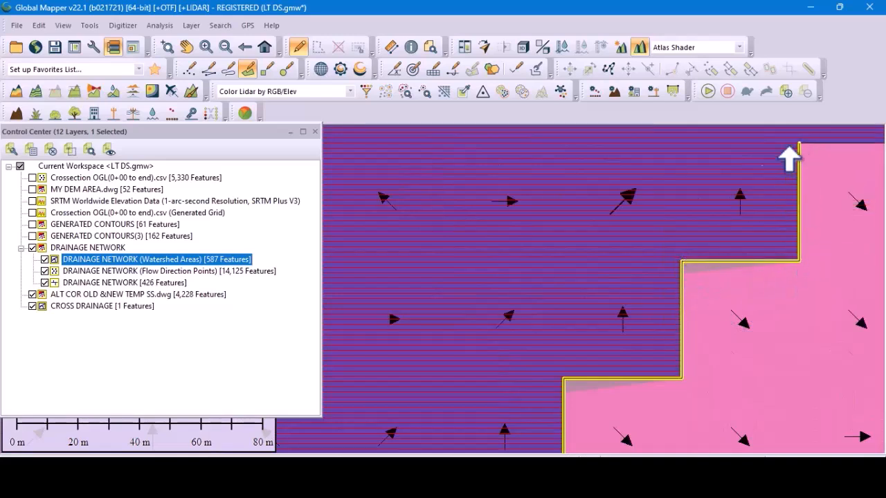
{"action": "scroll", "coordinate": [509, 359], "scroll_direction": "down", "scroll_amount": 2}
{"action": "scroll", "coordinate": [632, 294], "scroll_direction": "up", "scroll_amount": 2}
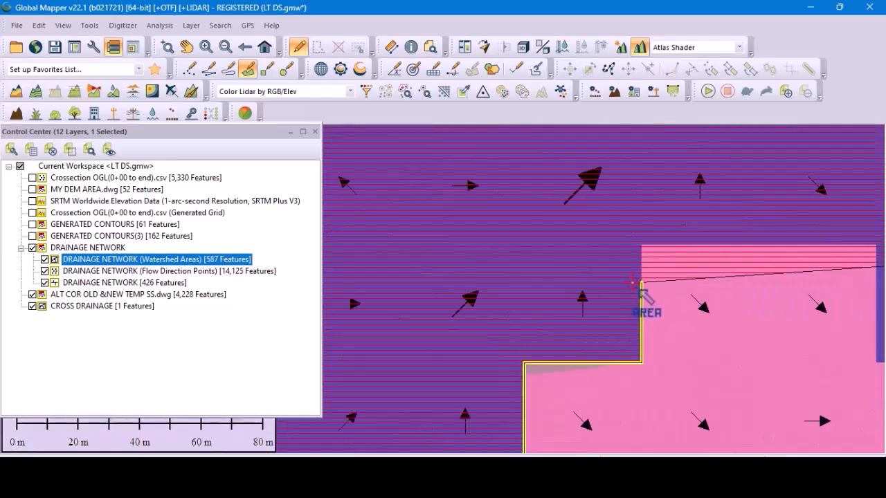
{"action": "left_click", "coordinate": [641, 246]}
Trace around the pink block and the adjoining purple cells to the road edge, then complete the area.
{"action": "scroll", "coordinate": [633, 257], "scroll_direction": "down", "scroll_amount": 2}
{"action": "scroll", "coordinate": [689, 284], "scroll_direction": "up", "scroll_amount": 2}
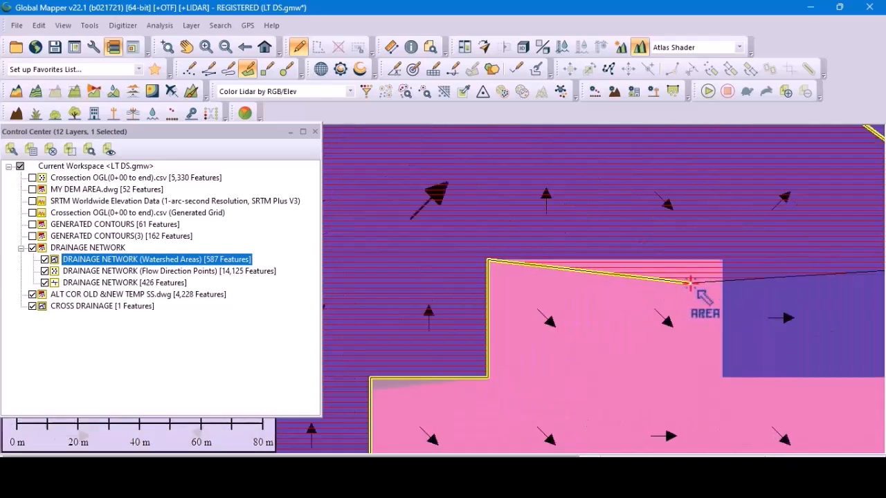
{"action": "scroll", "coordinate": [690, 282], "scroll_direction": "up", "scroll_amount": 1}
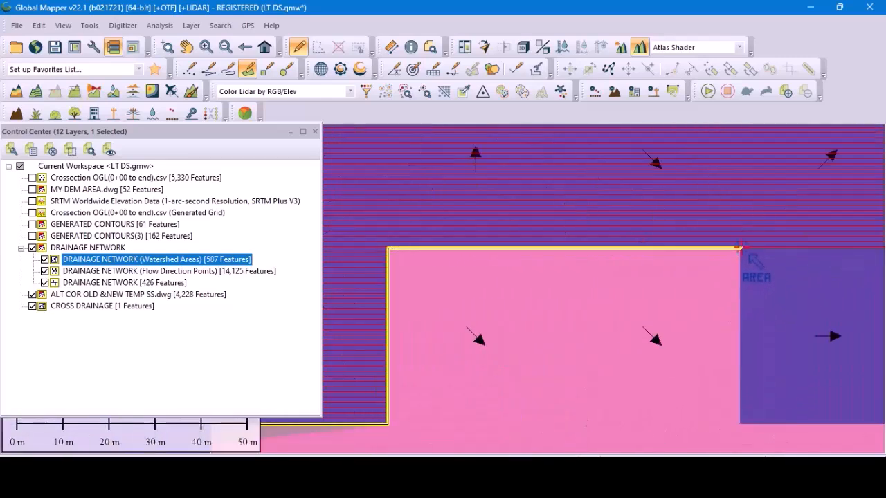
{"action": "scroll", "coordinate": [414, 307], "scroll_direction": "down", "scroll_amount": 2}
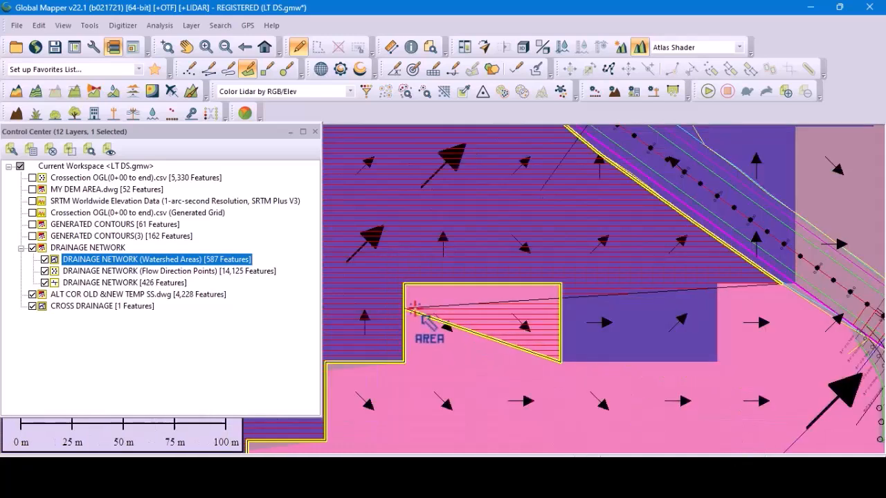
{"action": "left_click", "coordinate": [716, 361]}
{"action": "left_click", "coordinate": [716, 284]}
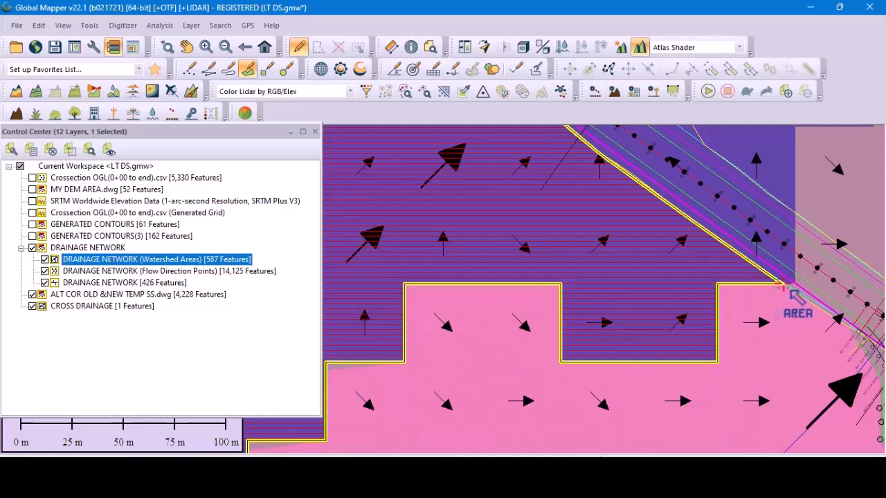
{"action": "right_click", "coordinate": [790, 291]}
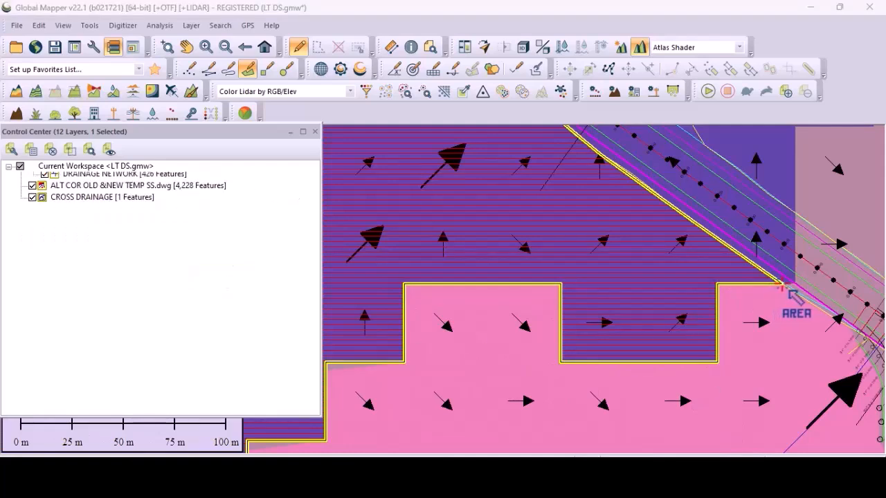
Name the new watershed area 0+222 and save it in the CROSS DRAINAGE layer.
{"action": "type", "text": "0+"}
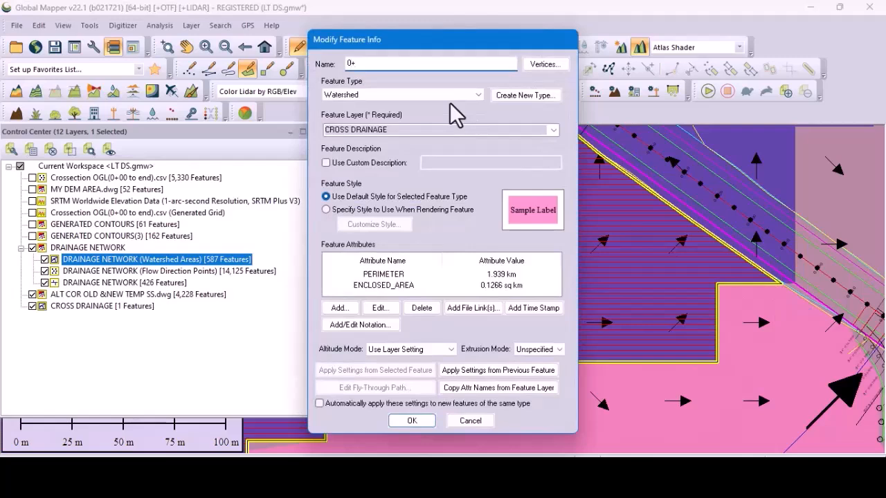
{"action": "type", "text": "222"}
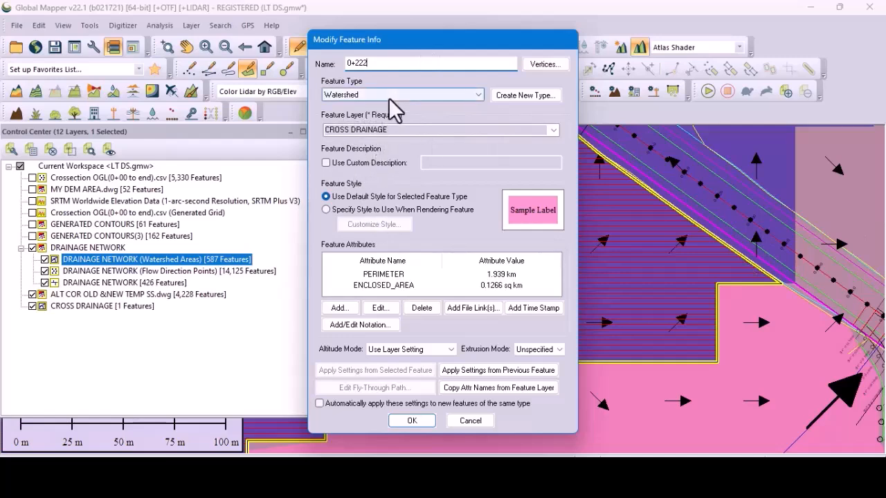
{"action": "left_click", "coordinate": [412, 421]}
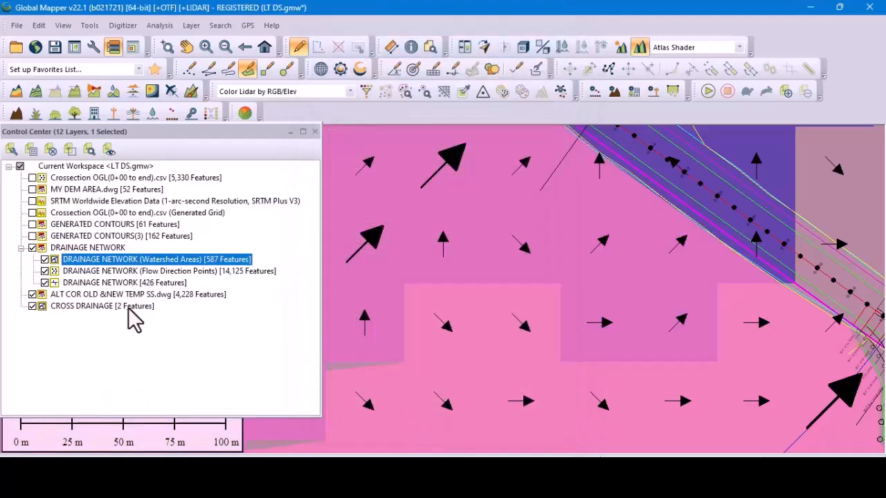
Examine the road alignment and the streams crossing it beyond the 0+222 area to find the next catchment.
{"action": "scroll", "coordinate": [645, 242], "scroll_direction": "down", "scroll_amount": 2}
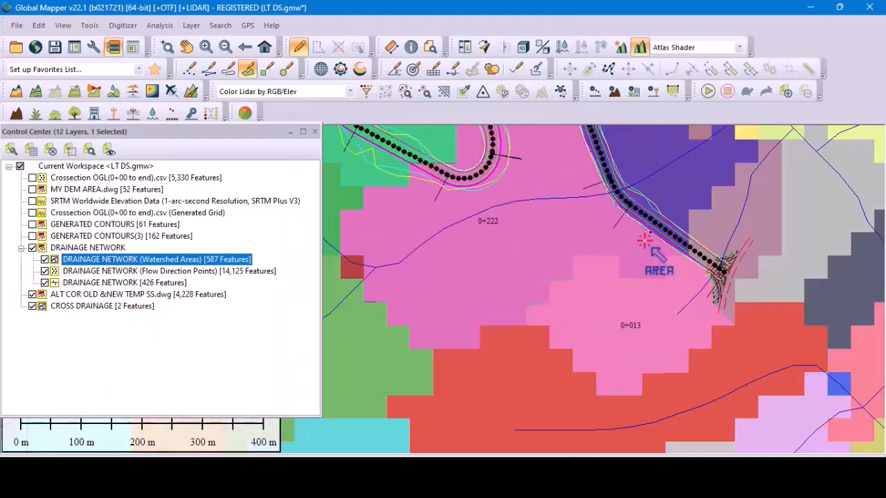
{"action": "scroll", "coordinate": [664, 227], "scroll_direction": "down", "scroll_amount": 2}
{"action": "scroll", "coordinate": [628, 243], "scroll_direction": "up", "scroll_amount": 3}
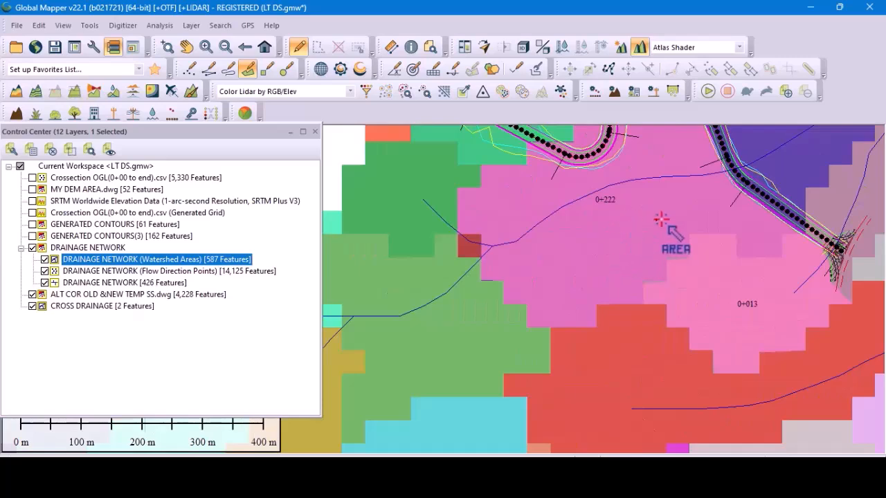
{"action": "scroll", "coordinate": [710, 276], "scroll_direction": "down", "scroll_amount": 1}
{"action": "scroll", "coordinate": [689, 323], "scroll_direction": "down", "scroll_amount": 2}
{"action": "scroll", "coordinate": [532, 209], "scroll_direction": "up", "scroll_amount": 3}
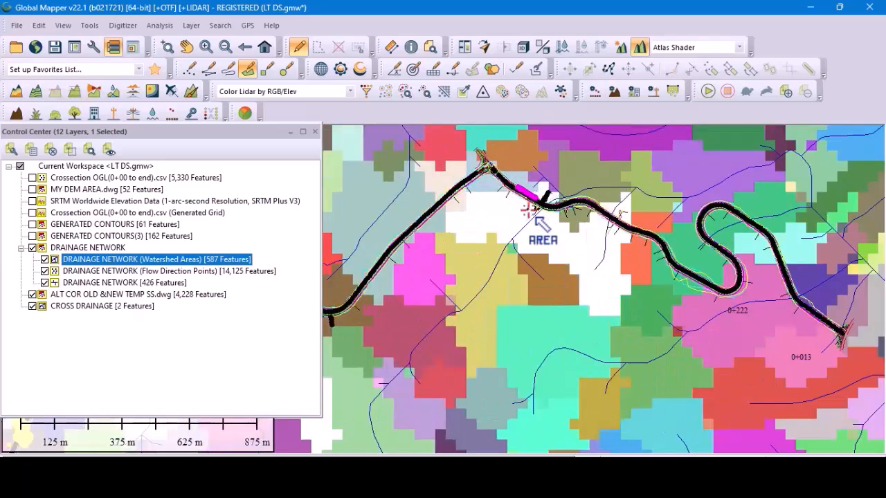
{"action": "scroll", "coordinate": [599, 237], "scroll_direction": "down", "scroll_amount": 1}
{"action": "scroll", "coordinate": [585, 288], "scroll_direction": "up", "scroll_amount": 1}
{"action": "scroll", "coordinate": [587, 247], "scroll_direction": "up", "scroll_amount": 2}
{"action": "scroll", "coordinate": [616, 232], "scroll_direction": "down", "scroll_amount": 2}
{"action": "scroll", "coordinate": [744, 211], "scroll_direction": "up", "scroll_amount": 2}
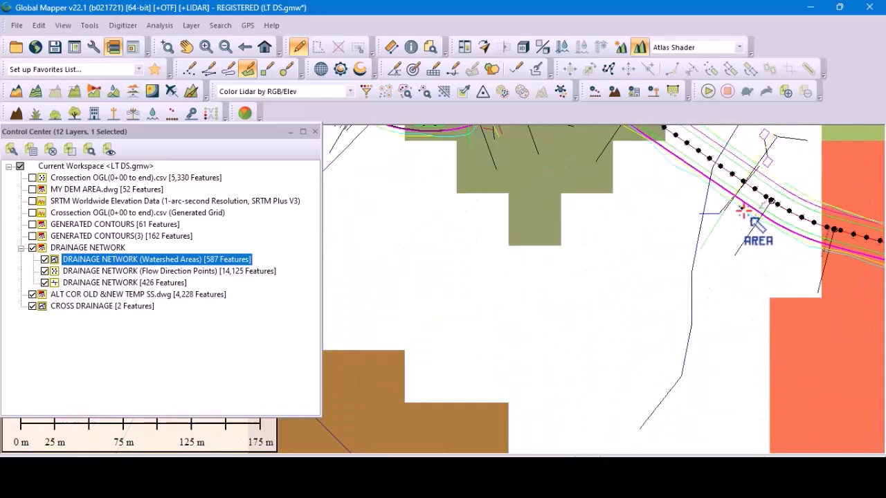
{"action": "scroll", "coordinate": [755, 221], "scroll_direction": "down", "scroll_amount": 2}
{"action": "scroll", "coordinate": [720, 326], "scroll_direction": "up", "scroll_amount": 1}
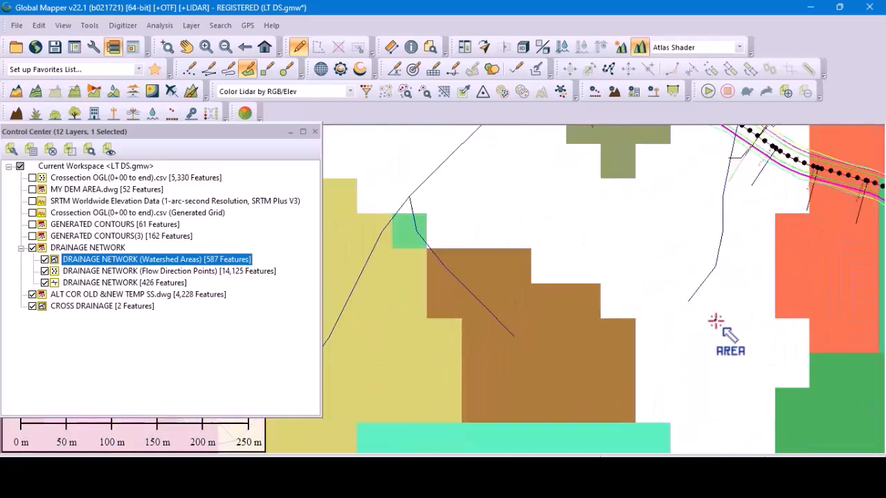
{"action": "scroll", "coordinate": [715, 320], "scroll_direction": "up", "scroll_amount": 3}
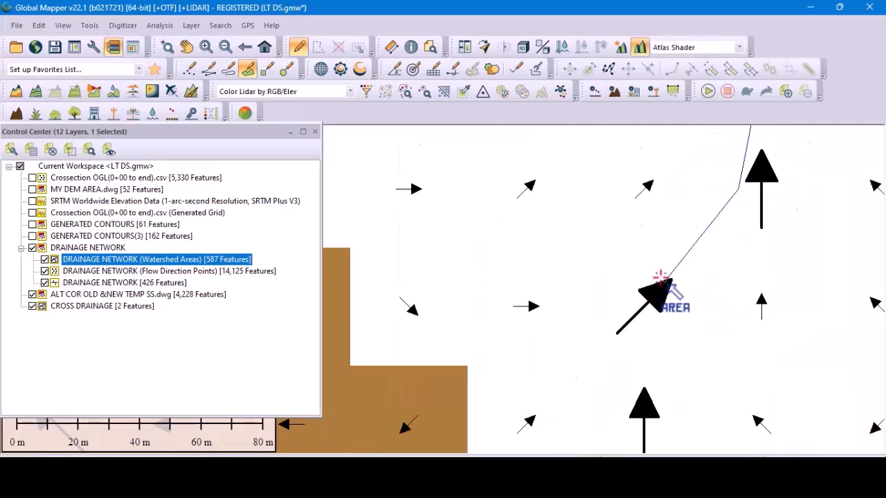
Examine the upper end of the stream in the white watershed and the flow direction arrows around it.
{"action": "scroll", "coordinate": [660, 278], "scroll_direction": "down", "scroll_amount": 1}
{"action": "scroll", "coordinate": [694, 235], "scroll_direction": "down", "scroll_amount": 1}
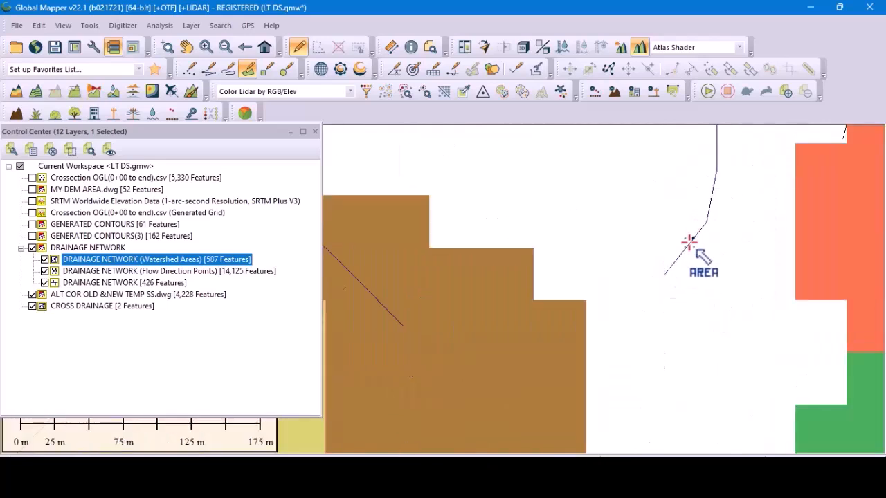
{"action": "scroll", "coordinate": [661, 287], "scroll_direction": "up", "scroll_amount": 1}
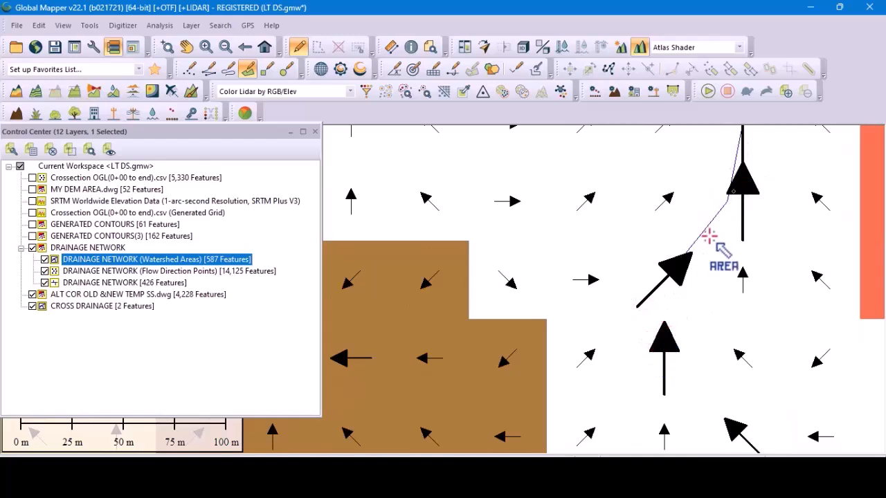
{"action": "scroll", "coordinate": [722, 208], "scroll_direction": "up", "scroll_amount": 1}
{"action": "scroll", "coordinate": [722, 205], "scroll_direction": "down", "scroll_amount": 3}
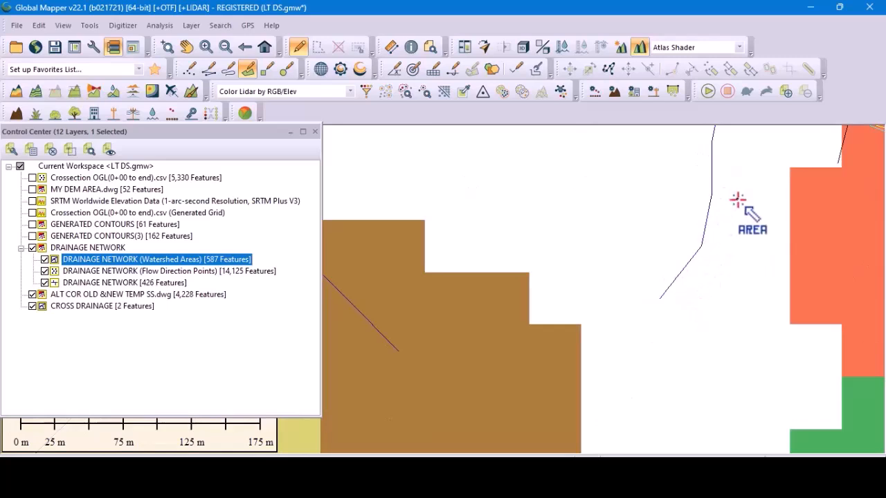
{"action": "scroll", "coordinate": [736, 202], "scroll_direction": "down", "scroll_amount": 1}
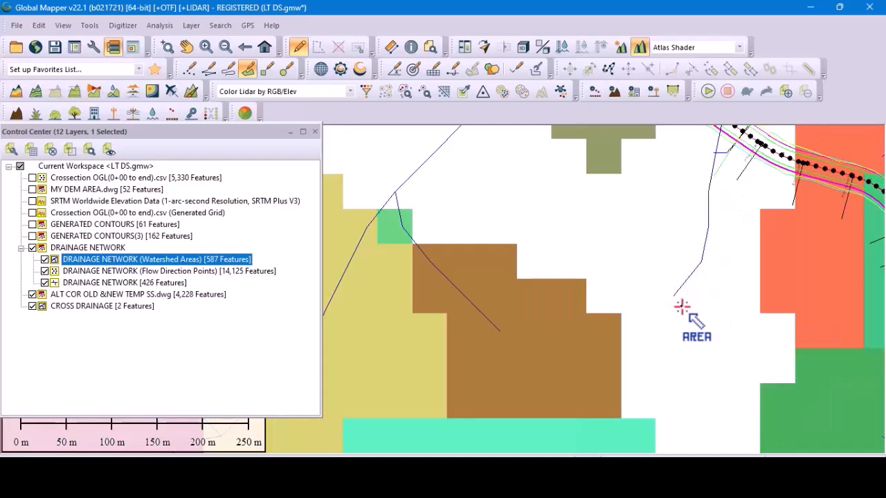
{"action": "scroll", "coordinate": [625, 251], "scroll_direction": "up", "scroll_amount": 2}
{"action": "scroll", "coordinate": [648, 297], "scroll_direction": "down", "scroll_amount": 1}
{"action": "scroll", "coordinate": [574, 322], "scroll_direction": "up", "scroll_amount": 1}
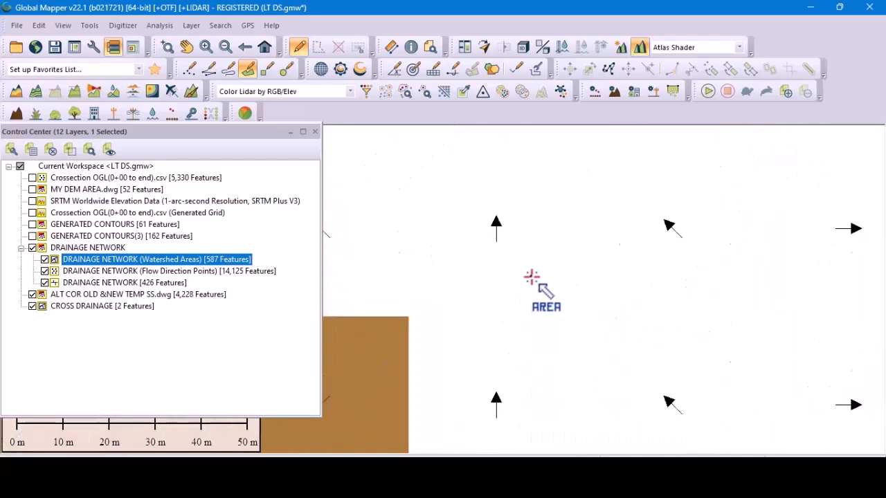
Examine the flow direction arrows between the brown and olive watersheds to locate the divide inside the white watershed.
{"action": "scroll", "coordinate": [564, 333], "scroll_direction": "down", "scroll_amount": 1}
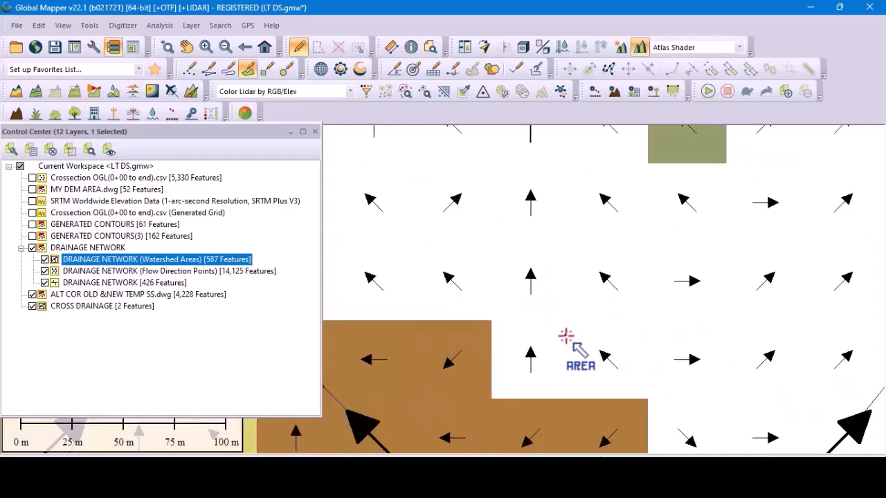
{"action": "scroll", "coordinate": [586, 320], "scroll_direction": "down", "scroll_amount": 1}
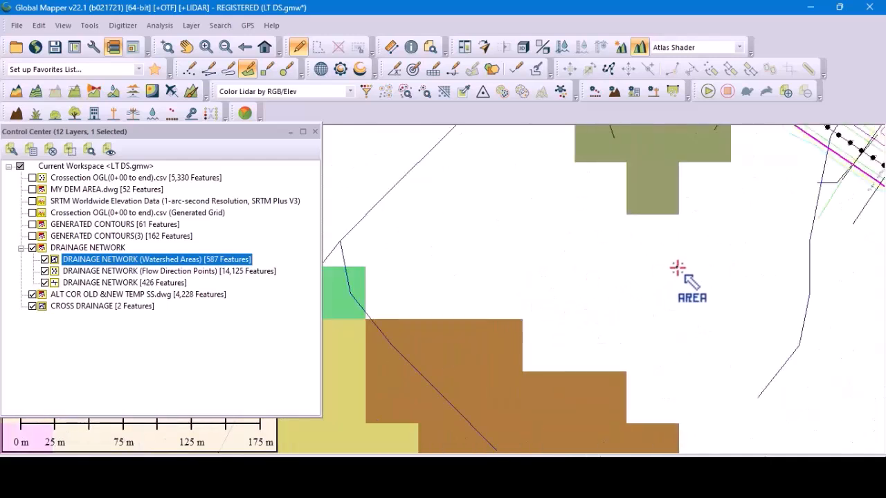
{"action": "scroll", "coordinate": [682, 272], "scroll_direction": "up", "scroll_amount": 1}
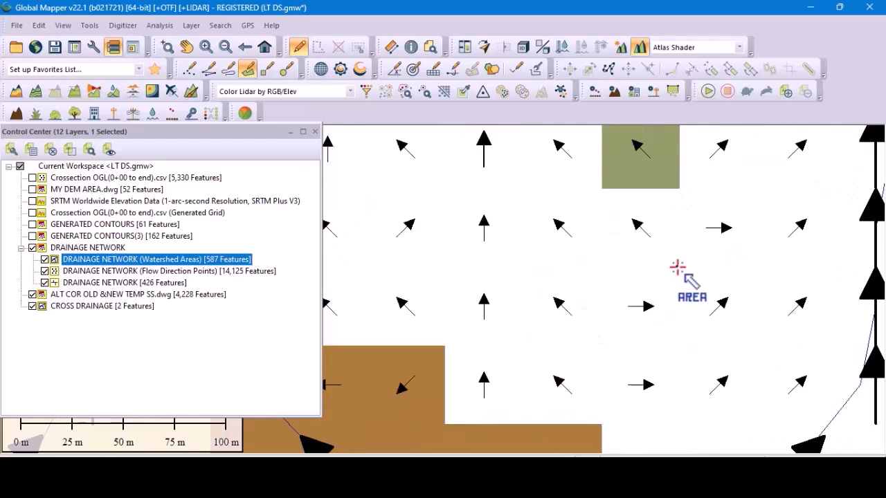
{"action": "scroll", "coordinate": [658, 336], "scroll_direction": "down", "scroll_amount": 1}
{"action": "scroll", "coordinate": [657, 336], "scroll_direction": "up", "scroll_amount": 2}
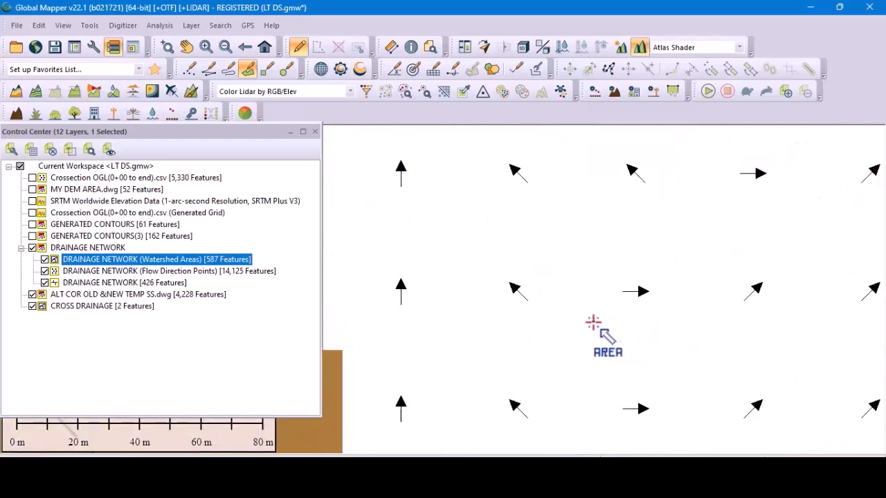
{"action": "scroll", "coordinate": [557, 244], "scroll_direction": "down", "scroll_amount": 1}
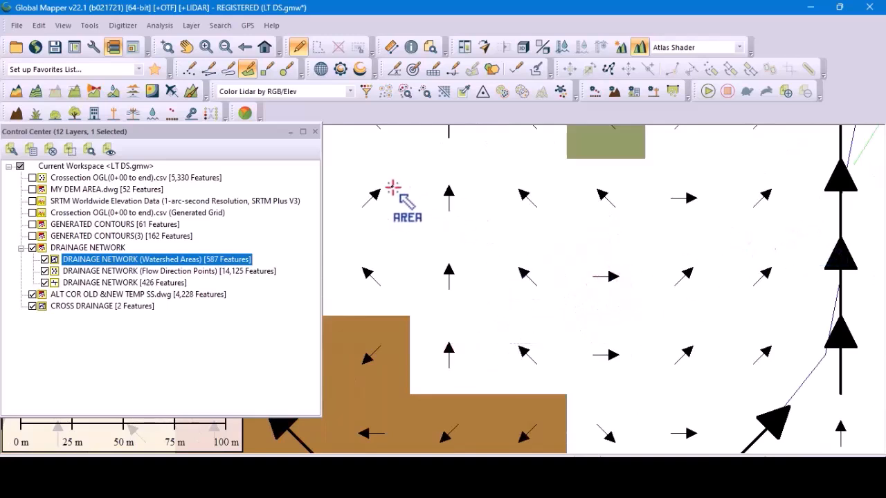
{"action": "scroll", "coordinate": [495, 242], "scroll_direction": "down", "scroll_amount": 1}
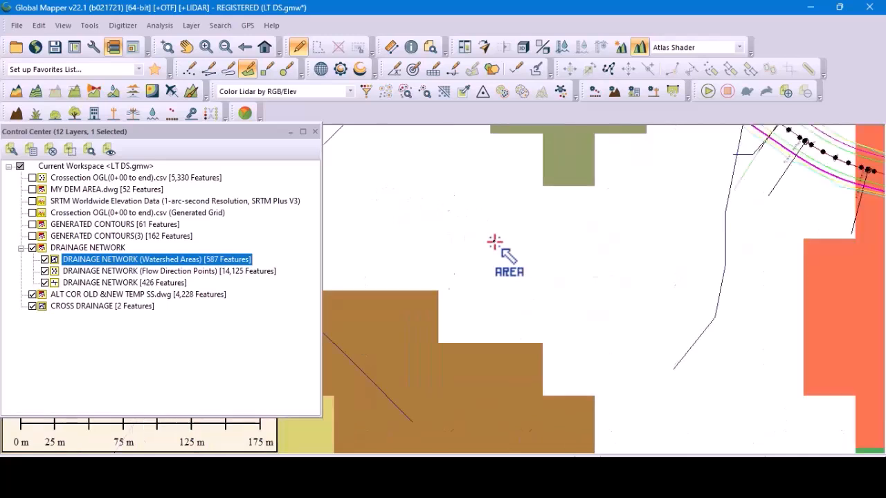
{"action": "scroll", "coordinate": [495, 242], "scroll_direction": "up", "scroll_amount": 1}
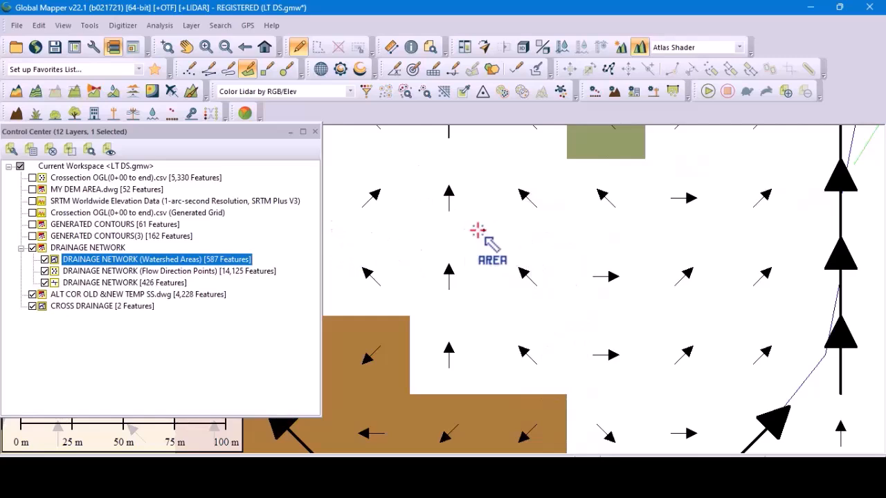
{"action": "scroll", "coordinate": [485, 233], "scroll_direction": "down", "scroll_amount": 2}
{"action": "scroll", "coordinate": [452, 223], "scroll_direction": "down", "scroll_amount": 1}
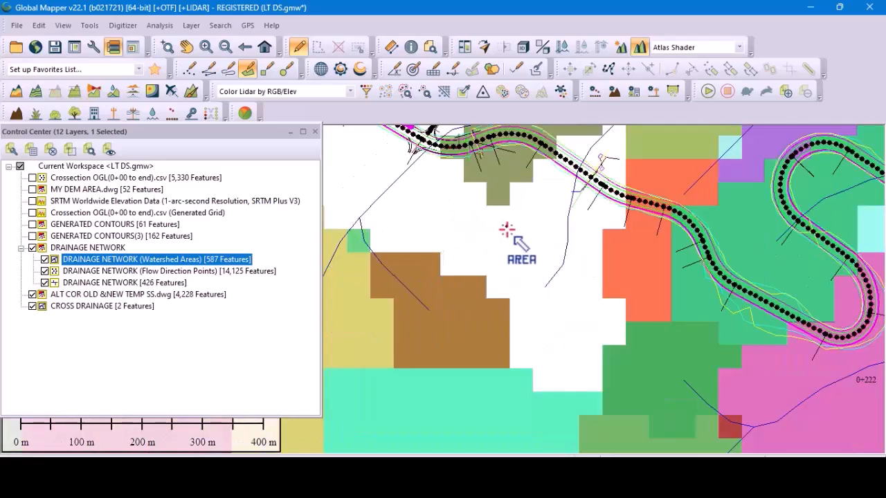
{"action": "scroll", "coordinate": [485, 249], "scroll_direction": "up", "scroll_amount": 3}
{"action": "scroll", "coordinate": [488, 238], "scroll_direction": "up", "scroll_amount": 1}
{"action": "scroll", "coordinate": [550, 225], "scroll_direction": "down", "scroll_amount": 1}
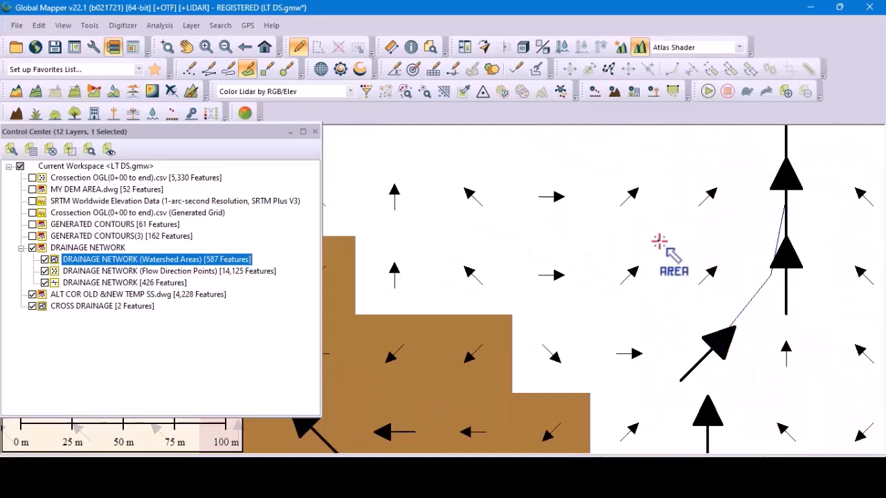
{"action": "scroll", "coordinate": [675, 287], "scroll_direction": "down", "scroll_amount": 1}
{"action": "scroll", "coordinate": [704, 302], "scroll_direction": "up", "scroll_amount": 1}
{"action": "scroll", "coordinate": [696, 316], "scroll_direction": "down", "scroll_amount": 1}
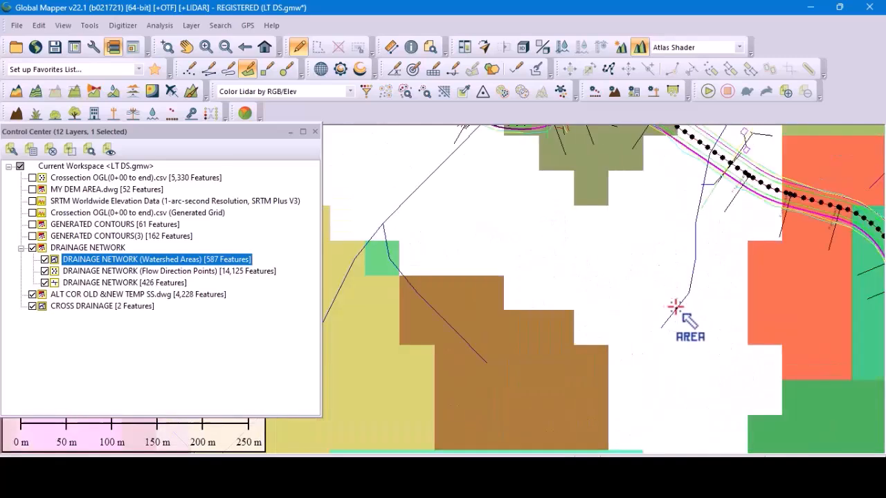
{"action": "scroll", "coordinate": [754, 181], "scroll_direction": "up", "scroll_amount": 1}
{"action": "scroll", "coordinate": [754, 181], "scroll_direction": "down", "scroll_amount": 1}
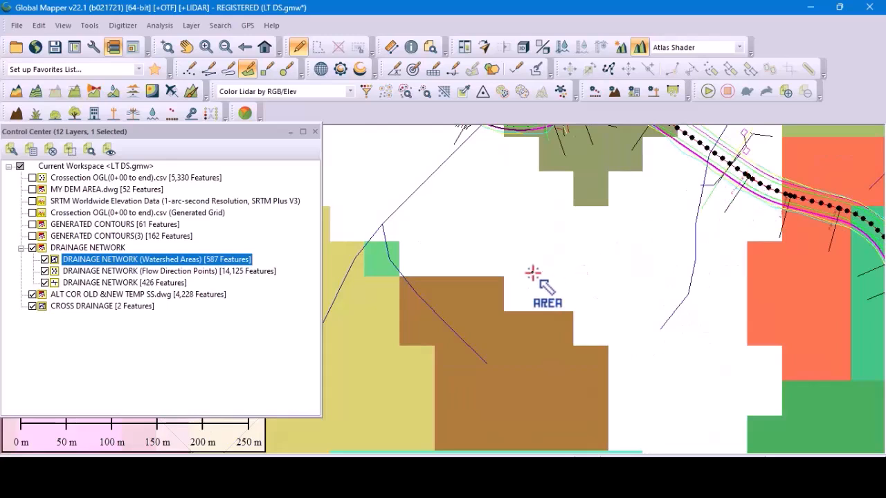
{"action": "scroll", "coordinate": [536, 280], "scroll_direction": "up", "scroll_amount": 1}
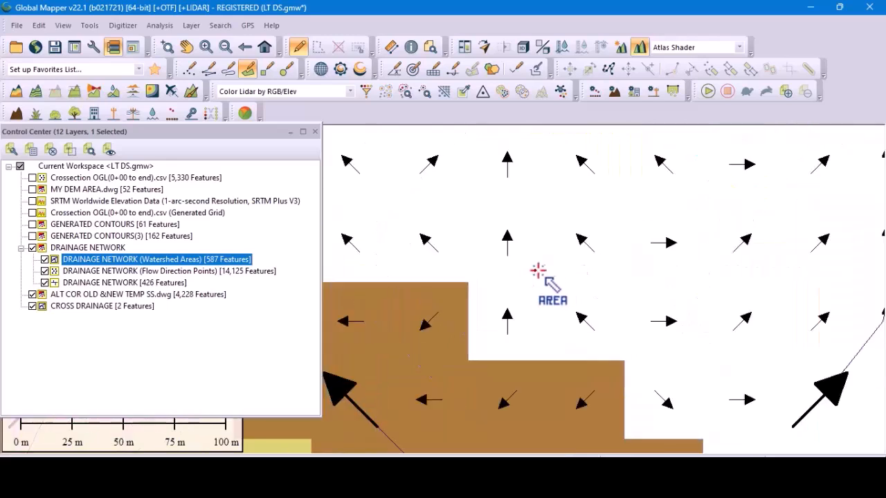
{"action": "left_click", "coordinate": [469, 284]}
{"action": "scroll", "coordinate": [477, 297], "scroll_direction": "down", "scroll_amount": 1}
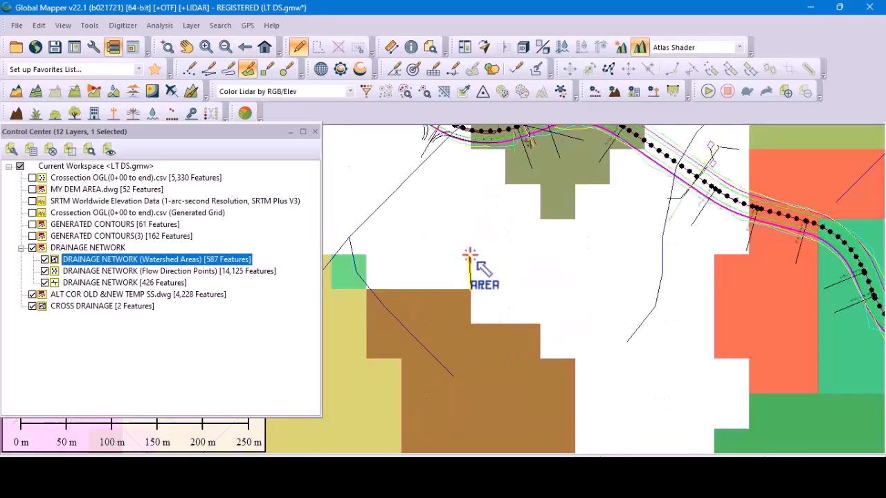
{"action": "scroll", "coordinate": [471, 257], "scroll_direction": "up", "scroll_amount": 1}
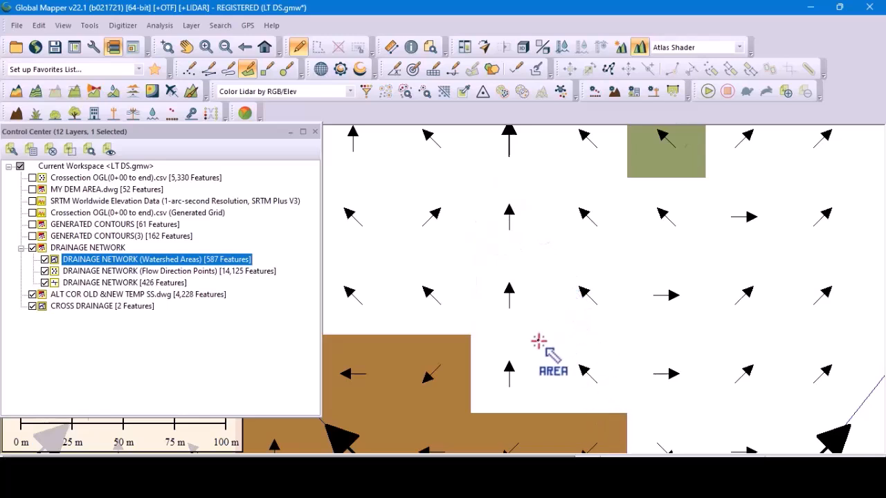
Follow the flow arrows along the stream to the road and examine its centreline crossing near chainage 1+680.
{"action": "scroll", "coordinate": [538, 340], "scroll_direction": "down", "scroll_amount": 1}
{"action": "scroll", "coordinate": [567, 265], "scroll_direction": "up", "scroll_amount": 2}
{"action": "scroll", "coordinate": [491, 267], "scroll_direction": "down", "scroll_amount": 1}
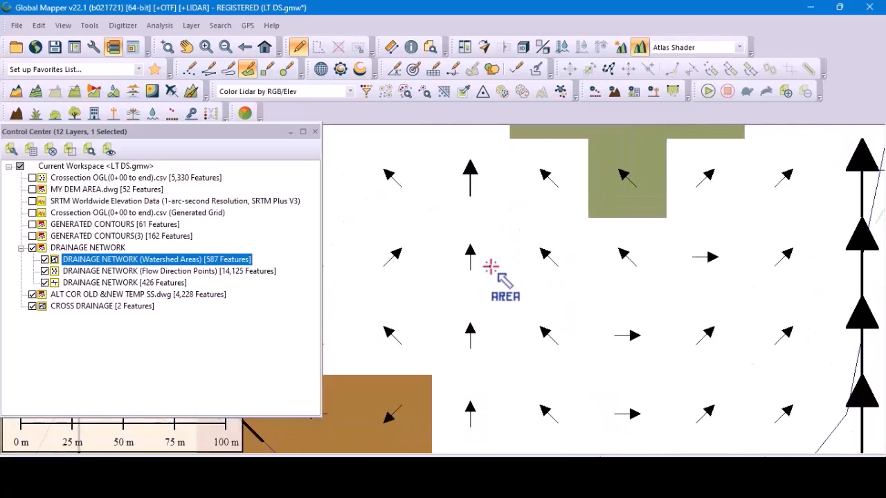
{"action": "scroll", "coordinate": [607, 256], "scroll_direction": "down", "scroll_amount": 1}
{"action": "scroll", "coordinate": [822, 185], "scroll_direction": "up", "scroll_amount": 2}
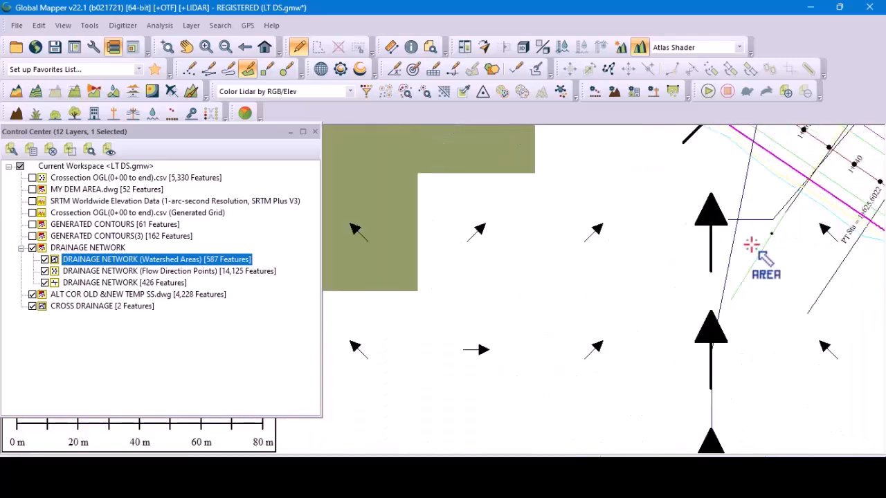
{"action": "scroll", "coordinate": [763, 237], "scroll_direction": "down", "scroll_amount": 1}
{"action": "scroll", "coordinate": [771, 177], "scroll_direction": "up", "scroll_amount": 3}
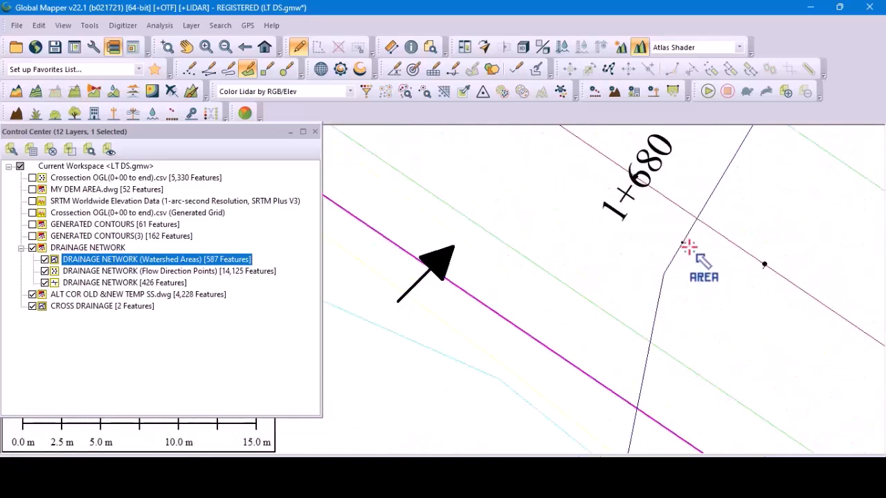
{"action": "scroll", "coordinate": [630, 182], "scroll_direction": "down", "scroll_amount": 1}
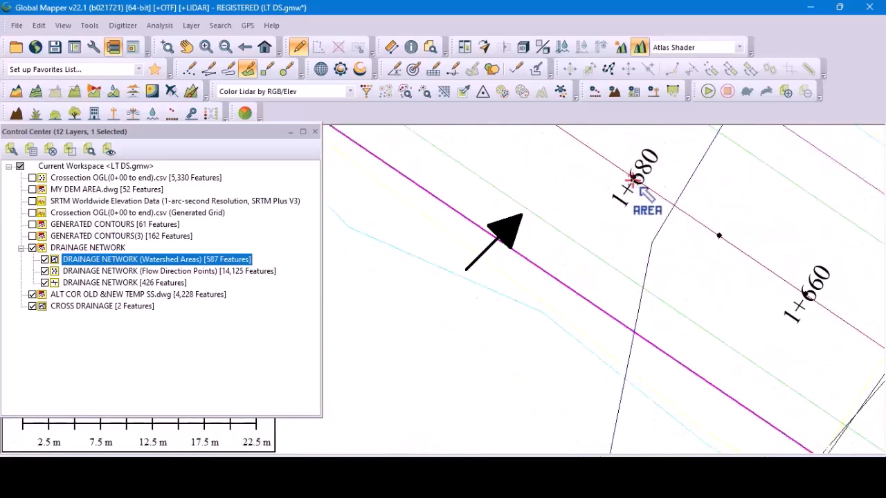
{"action": "scroll", "coordinate": [668, 191], "scroll_direction": "up", "scroll_amount": 1}
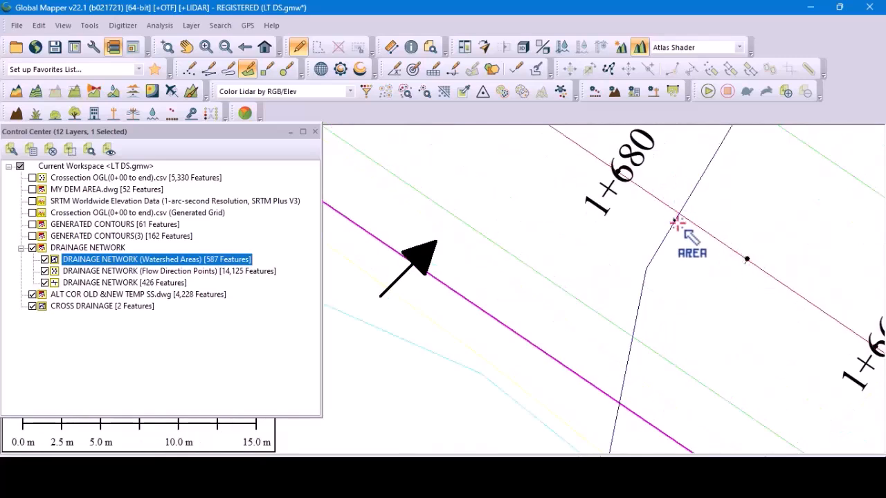
{"action": "scroll", "coordinate": [707, 190], "scroll_direction": "down", "scroll_amount": 3}
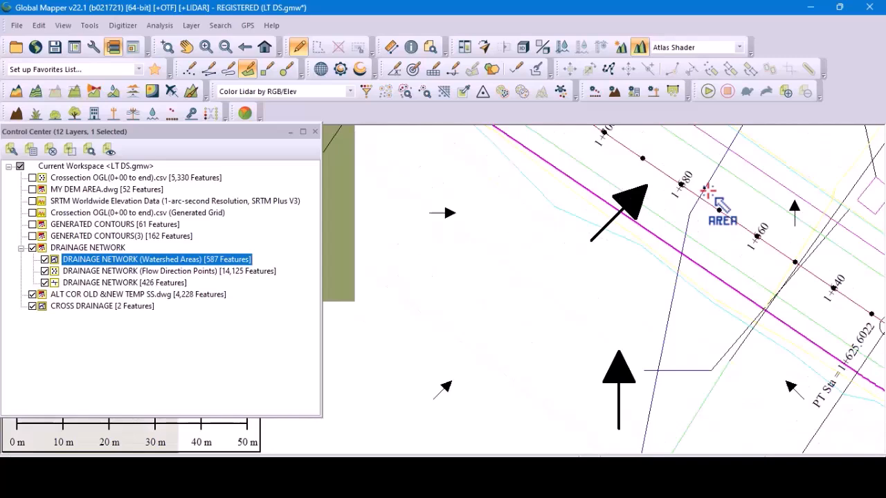
{"action": "scroll", "coordinate": [706, 190], "scroll_direction": "up", "scroll_amount": 3}
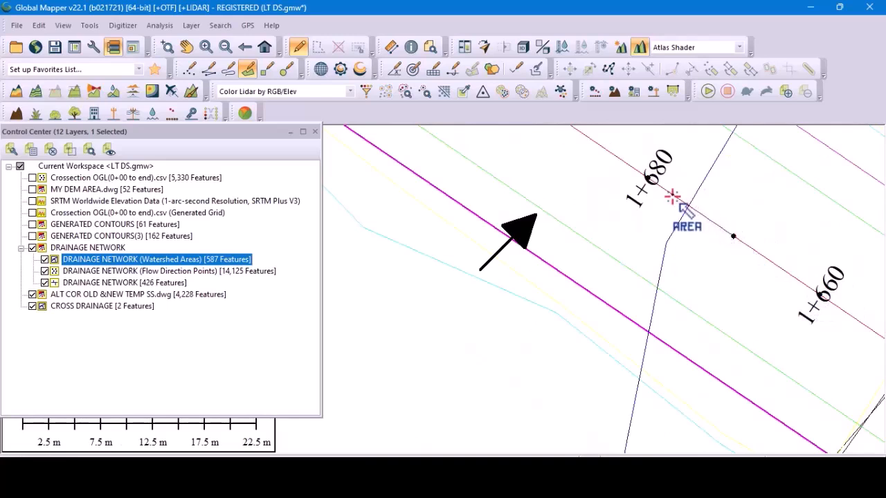
{"action": "scroll", "coordinate": [672, 198], "scroll_direction": "up", "scroll_amount": 1}
{"action": "scroll", "coordinate": [678, 200], "scroll_direction": "up", "scroll_amount": 1}
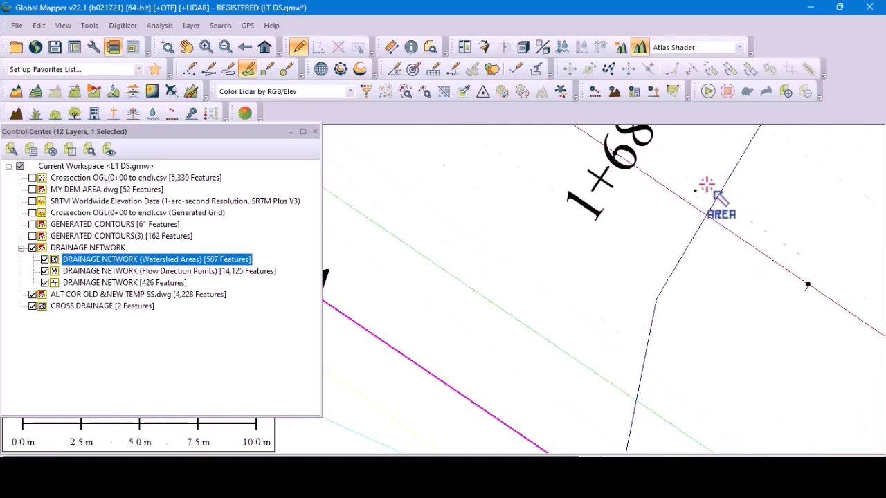
{"action": "scroll", "coordinate": [715, 194], "scroll_direction": "down", "scroll_amount": 1}
{"action": "scroll", "coordinate": [714, 197], "scroll_direction": "down", "scroll_amount": 1}
{"action": "scroll", "coordinate": [707, 190], "scroll_direction": "up", "scroll_amount": 2}
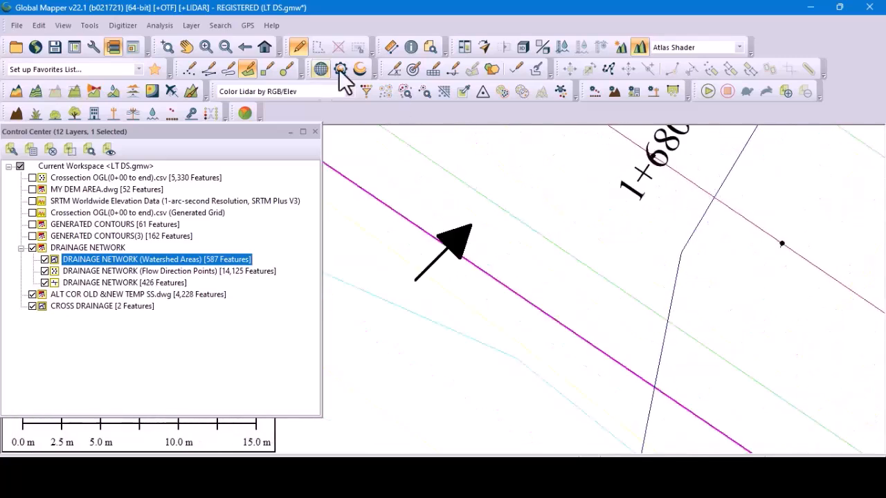
Measure along the road centreline from the chainage point between 1+660 and 1+680 to the stream crossing.
{"action": "left_click", "coordinate": [391, 47]}
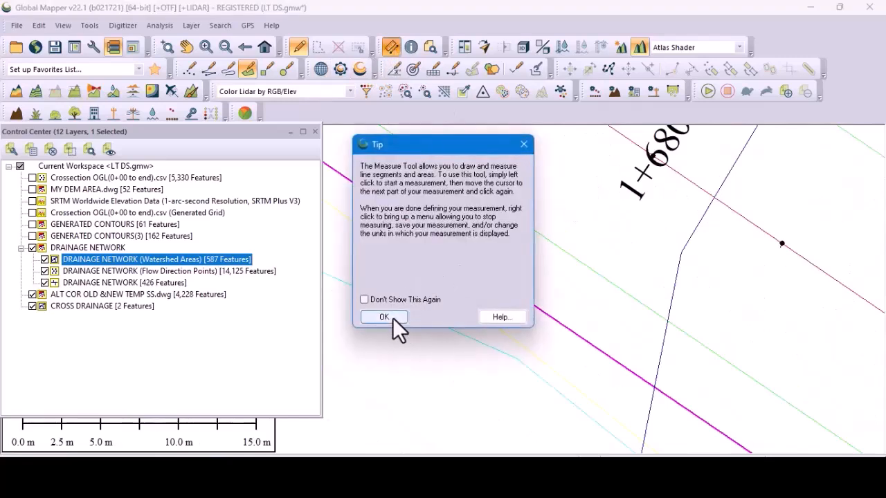
{"action": "left_click", "coordinate": [393, 319]}
{"action": "left_click", "coordinate": [781, 243]}
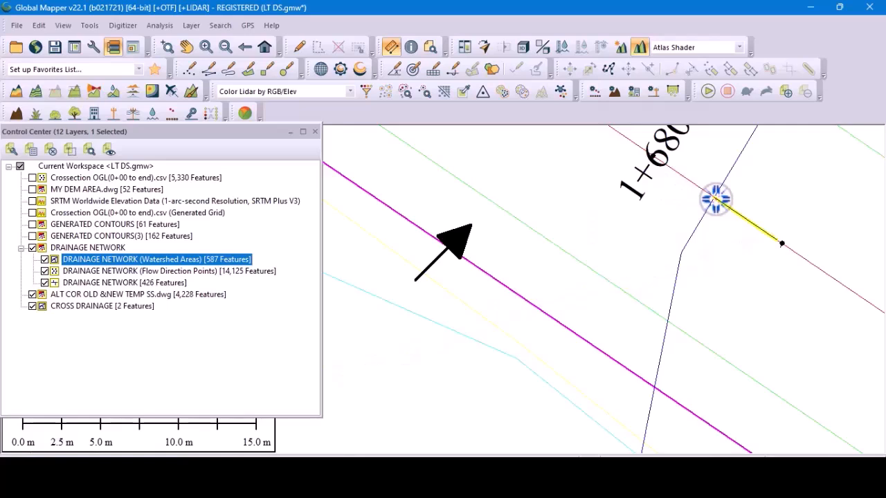
{"action": "scroll", "coordinate": [663, 206], "scroll_direction": "down", "scroll_amount": 1}
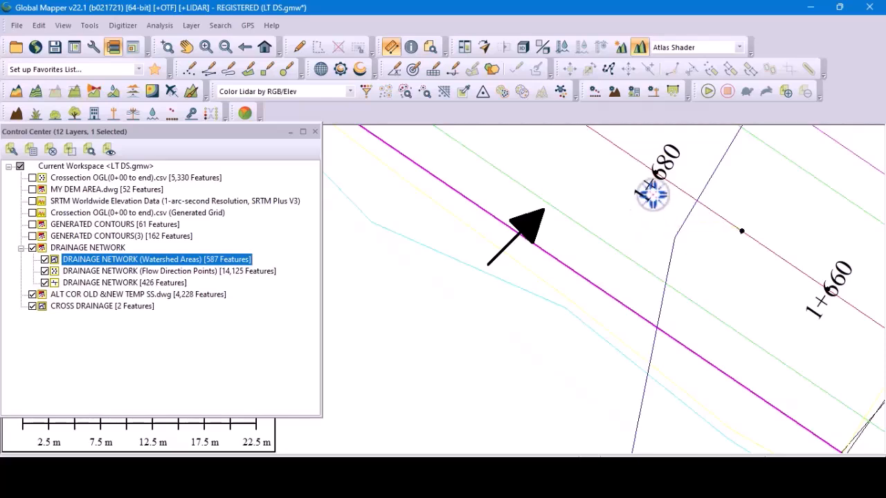
Examine the flow direction arrows between the olive watershed and the stream below the road to find the catchment's edge.
{"action": "scroll", "coordinate": [623, 225], "scroll_direction": "down", "scroll_amount": 3}
{"action": "scroll", "coordinate": [622, 233], "scroll_direction": "up", "scroll_amount": 3}
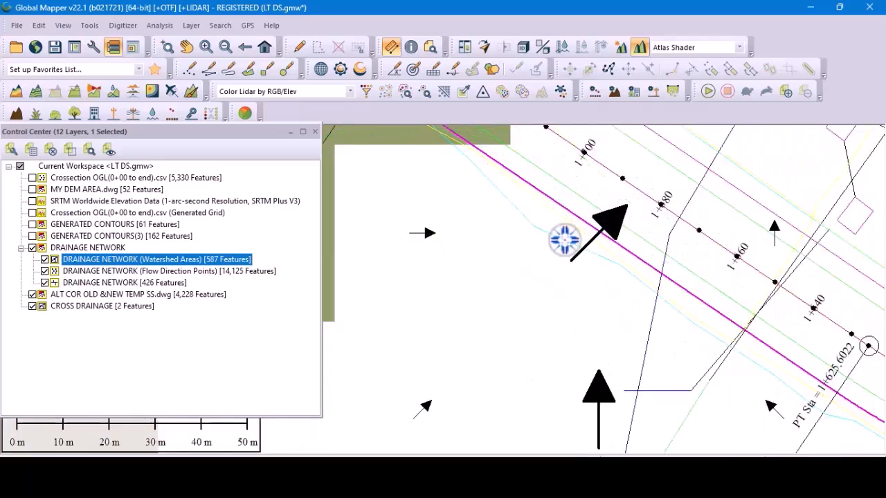
{"action": "scroll", "coordinate": [480, 356], "scroll_direction": "down", "scroll_amount": 1}
{"action": "scroll", "coordinate": [653, 232], "scroll_direction": "down", "scroll_amount": 1}
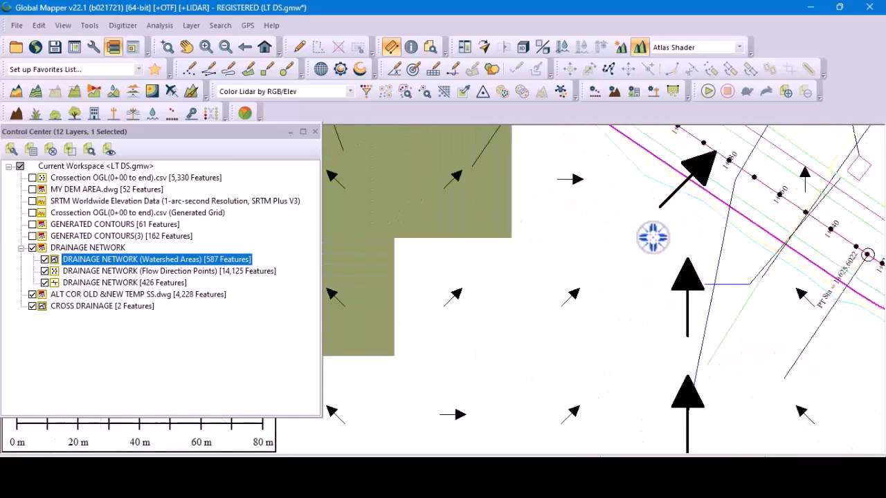
{"action": "scroll", "coordinate": [636, 214], "scroll_direction": "down", "scroll_amount": 1}
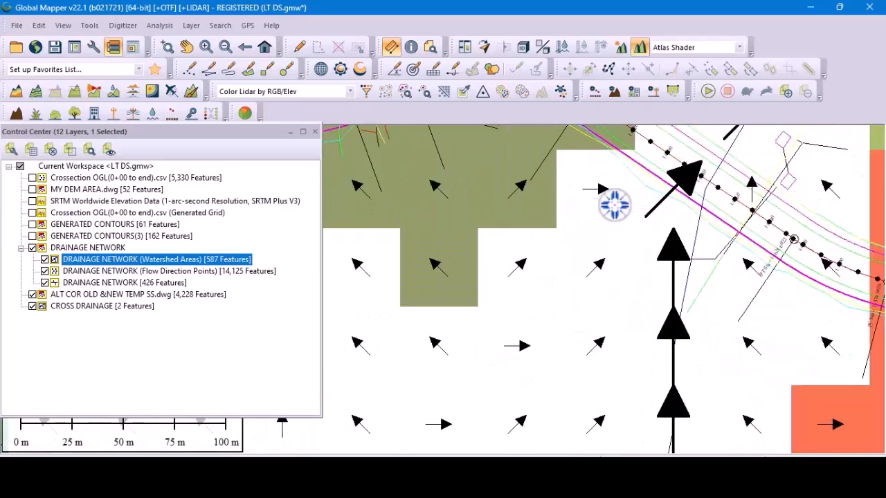
{"action": "scroll", "coordinate": [619, 200], "scroll_direction": "down", "scroll_amount": 1}
{"action": "scroll", "coordinate": [545, 284], "scroll_direction": "up", "scroll_amount": 2}
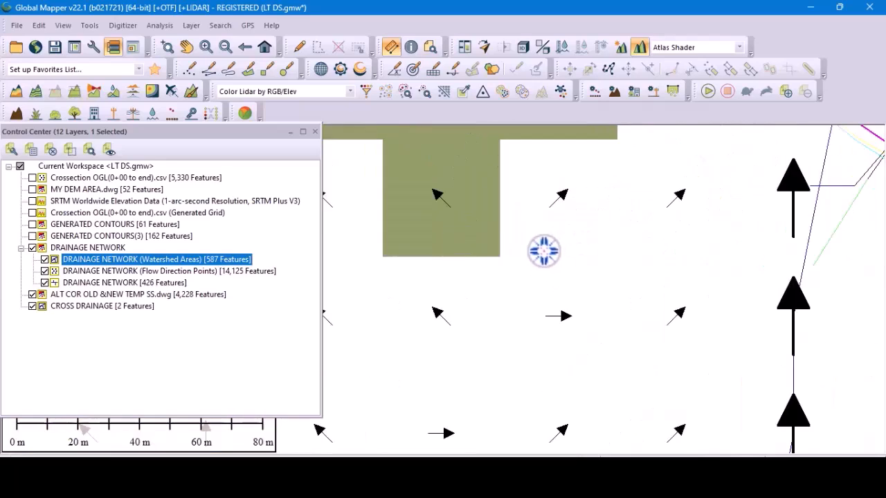
Start the catchment's area outline at the olive watershed's edge and trace the divide along the flow arrows towards the brown watershed.
{"action": "scroll", "coordinate": [542, 286], "scroll_direction": "down", "scroll_amount": 1}
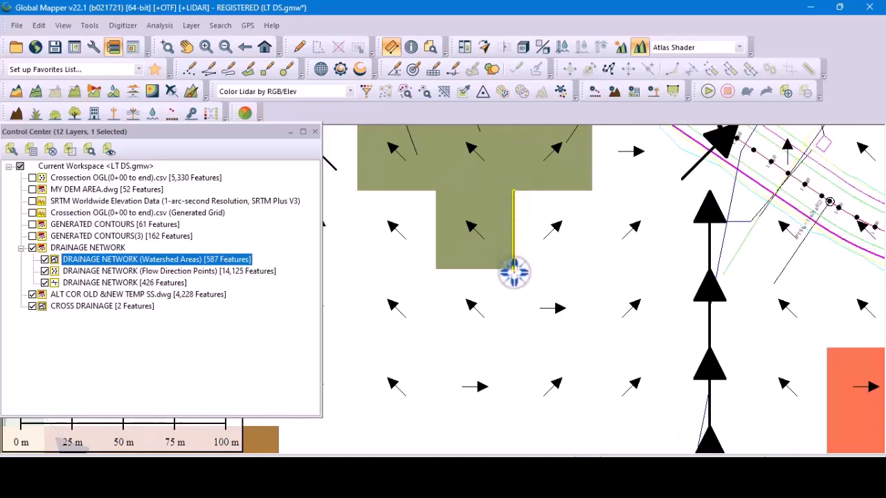
{"action": "scroll", "coordinate": [528, 228], "scroll_direction": "down", "scroll_amount": 2}
{"action": "scroll", "coordinate": [528, 276], "scroll_direction": "up", "scroll_amount": 3}
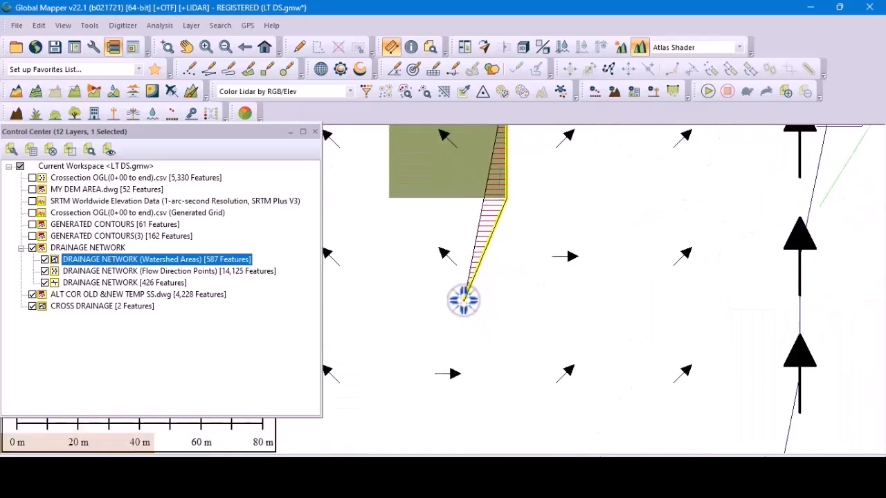
{"action": "left_click", "coordinate": [461, 298]}
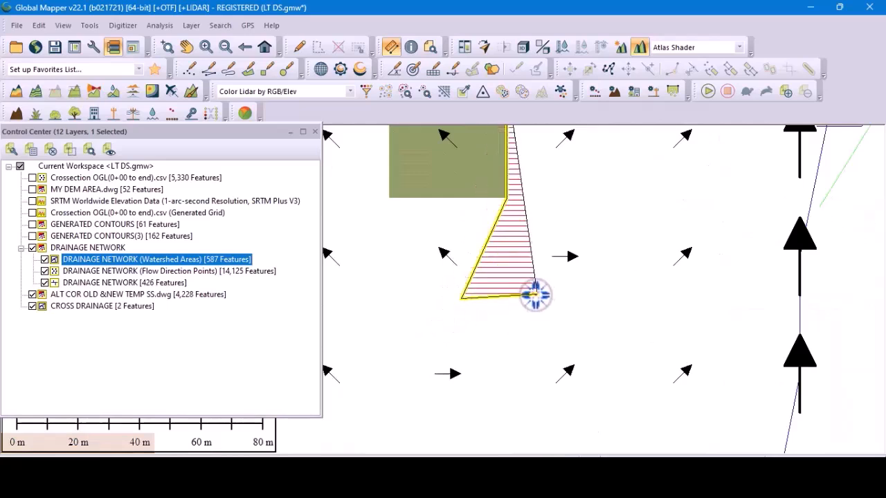
{"action": "scroll", "coordinate": [523, 265], "scroll_direction": "down", "scroll_amount": 1}
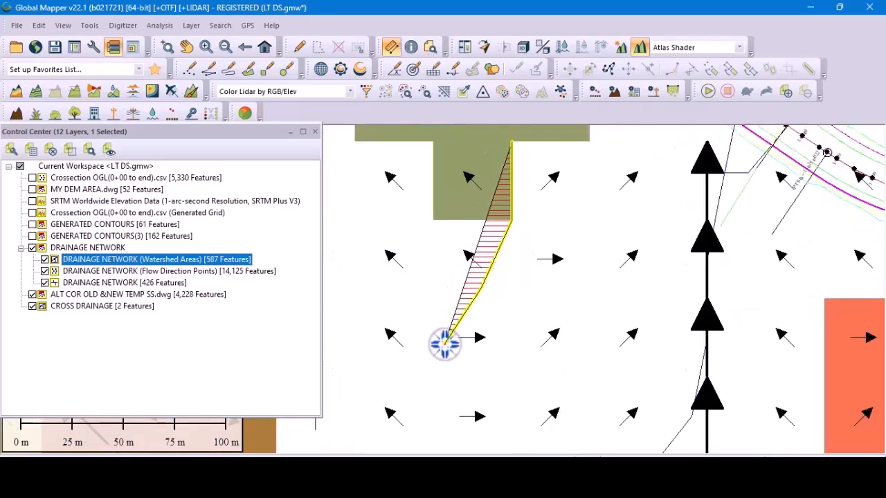
{"action": "scroll", "coordinate": [461, 346], "scroll_direction": "down", "scroll_amount": 4}
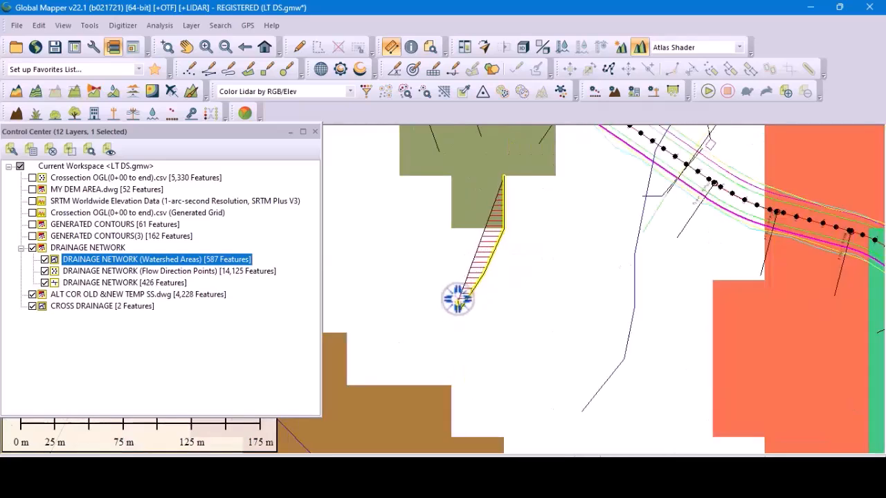
{"action": "scroll", "coordinate": [459, 344], "scroll_direction": "up", "scroll_amount": 4}
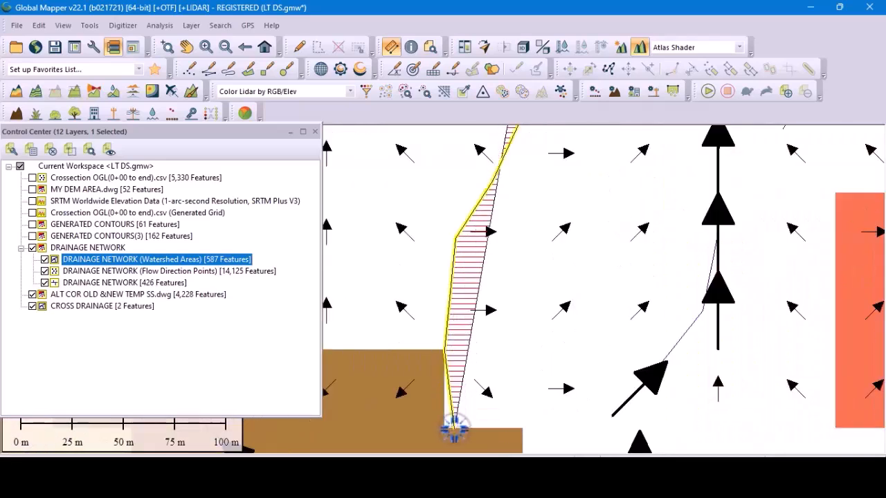
Continue the area outline along the brown watershed's stepped edge and the turquoise watershed's upper boundary to the green watershed.
{"action": "left_click", "coordinate": [447, 423]}
{"action": "left_click", "coordinate": [524, 426]}
{"action": "scroll", "coordinate": [524, 247], "scroll_direction": "down", "scroll_amount": 4}
{"action": "scroll", "coordinate": [544, 253], "scroll_direction": "down", "scroll_amount": 2}
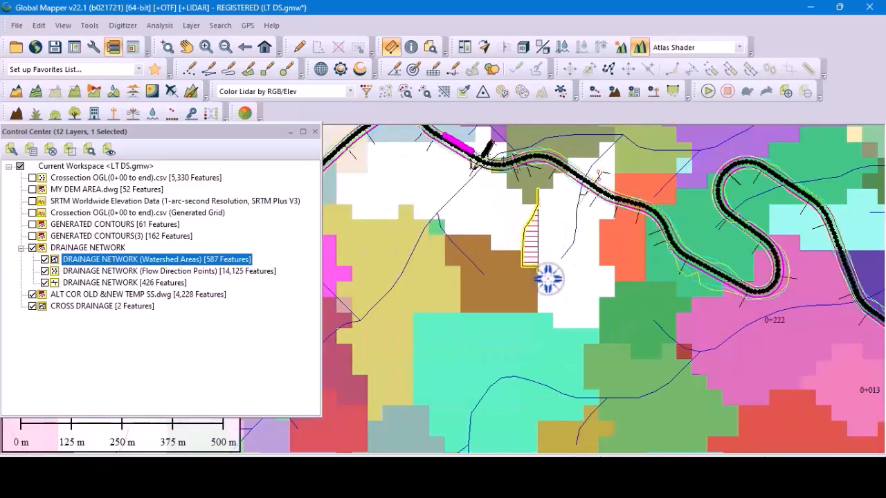
{"action": "scroll", "coordinate": [543, 239], "scroll_direction": "up", "scroll_amount": 4}
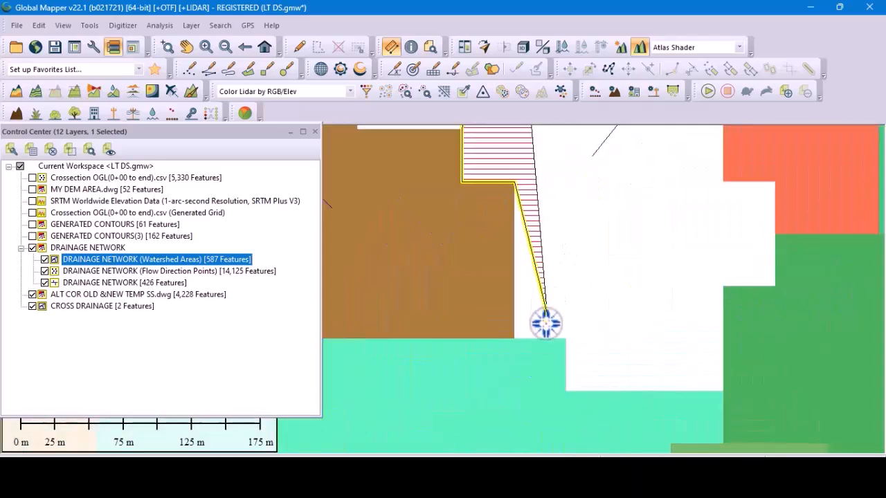
{"action": "left_click", "coordinate": [510, 339]}
{"action": "left_click", "coordinate": [566, 339]}
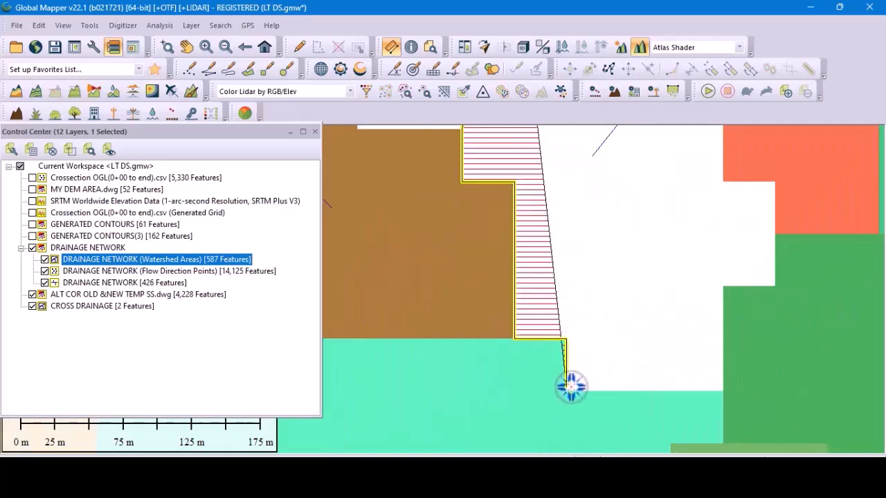
{"action": "left_click", "coordinate": [566, 393]}
{"action": "left_click", "coordinate": [722, 393]}
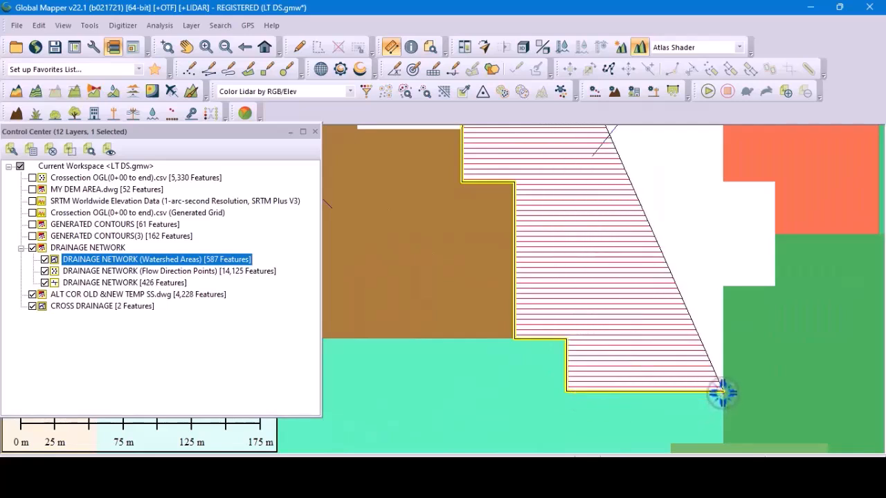
Trace the outline up the green watershed's stepped boundary to the lower corner of the orange-red watershed.
{"action": "left_click", "coordinate": [724, 287]}
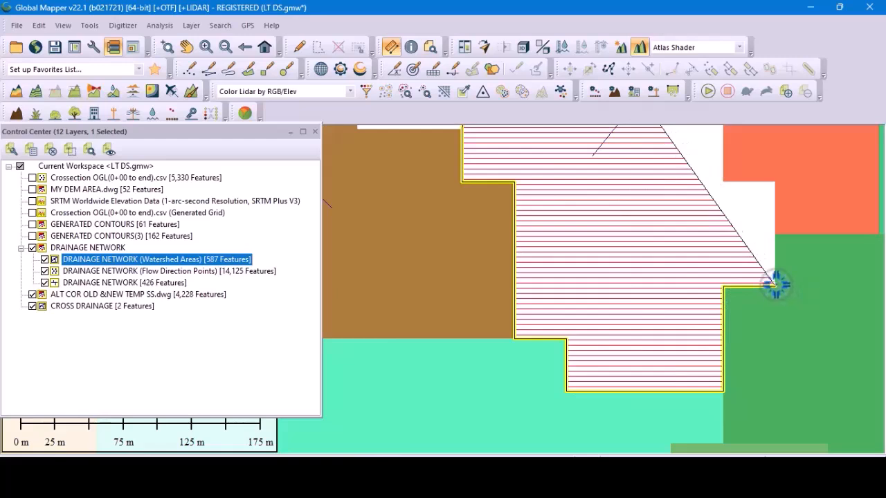
{"action": "left_click", "coordinate": [775, 287]}
{"action": "left_click", "coordinate": [776, 182]}
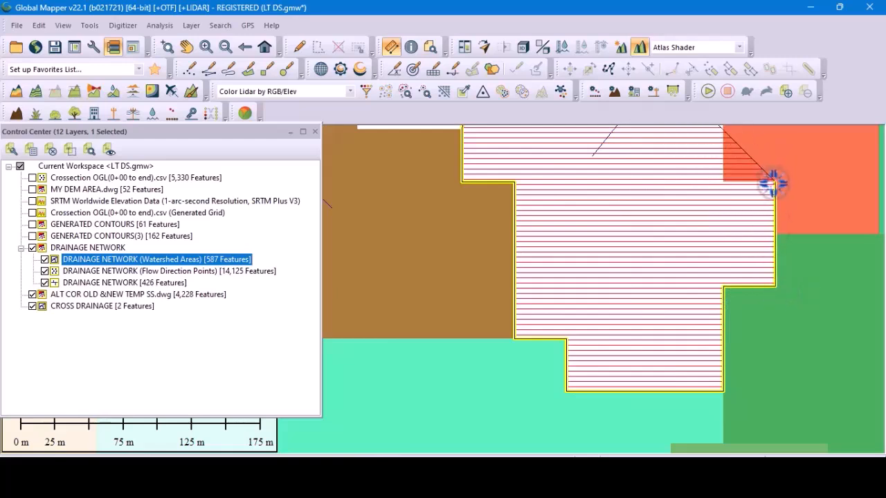
{"action": "left_click", "coordinate": [726, 183]}
Extend the outline along the orange-red watershed's lower and side edges up to the road's outer edge near PC station 1+574.9638.
{"action": "scroll", "coordinate": [682, 310], "scroll_direction": "down", "scroll_amount": 2}
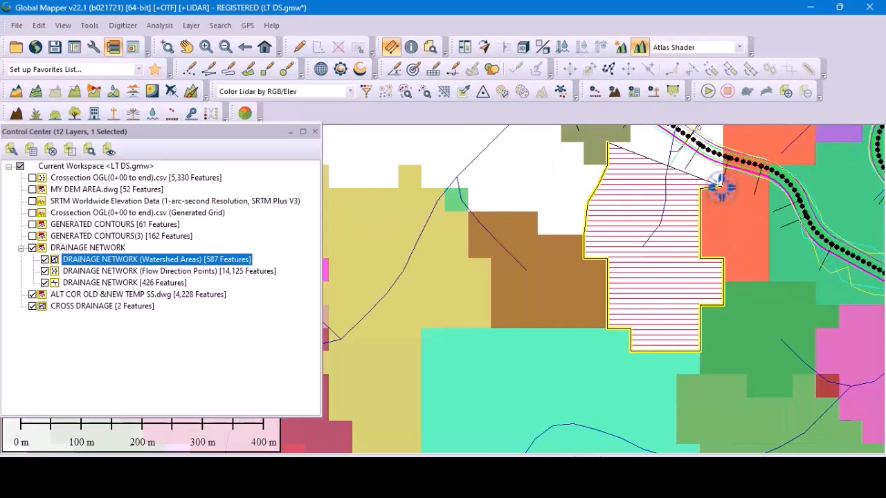
{"action": "scroll", "coordinate": [720, 186], "scroll_direction": "up", "scroll_amount": 5}
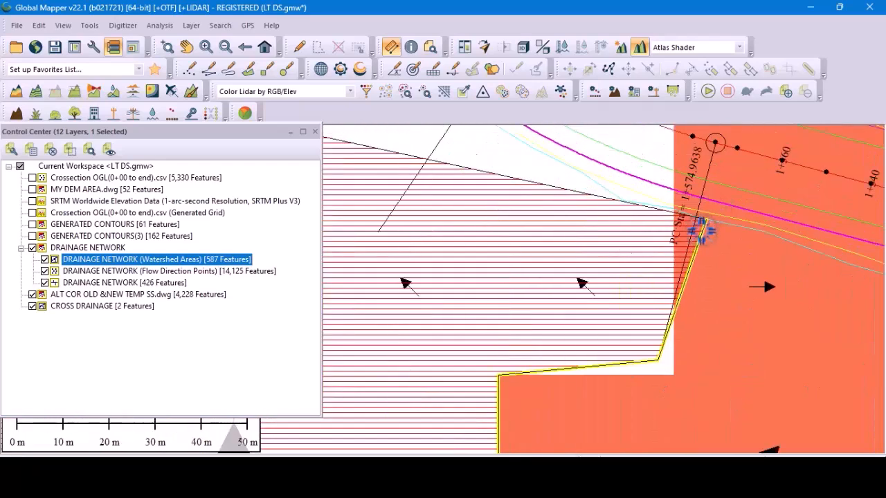
{"action": "mouse_move", "coordinate": [674, 213]}
{"action": "left_mouse_down"}
{"action": "mouse_move", "coordinate": [619, 274]}
{"action": "mouse_move", "coordinate": [667, 229]}
{"action": "mouse_move", "coordinate": [647, 306]}
{"action": "mouse_move", "coordinate": [638, 307]}
{"action": "left_mouse_up"}
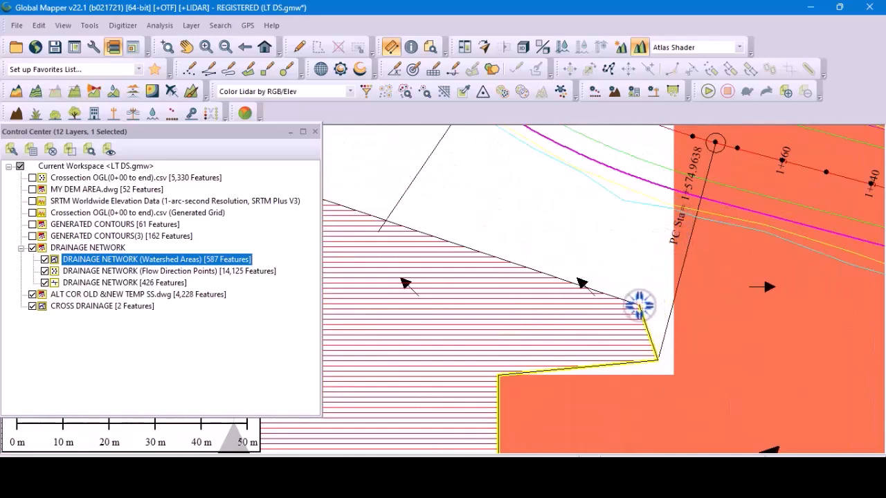
{"action": "key", "text": "ctrl+z"}
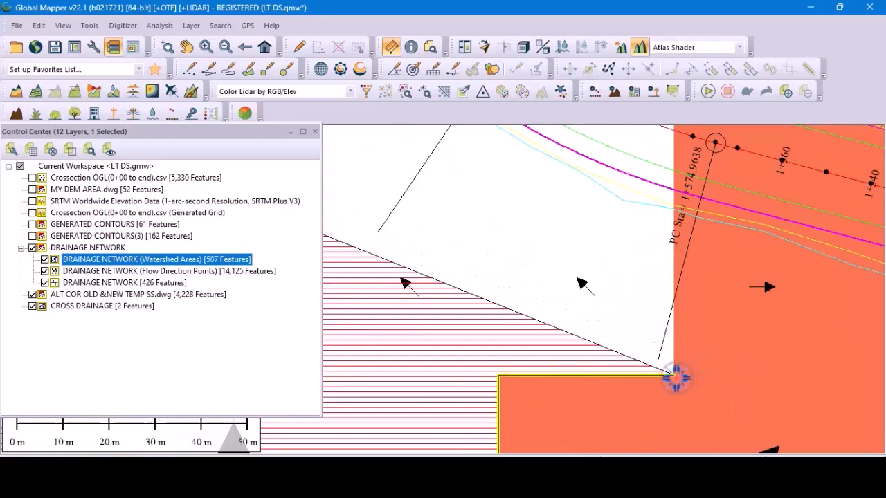
{"action": "left_click", "coordinate": [674, 375]}
{"action": "left_click", "coordinate": [673, 214]}
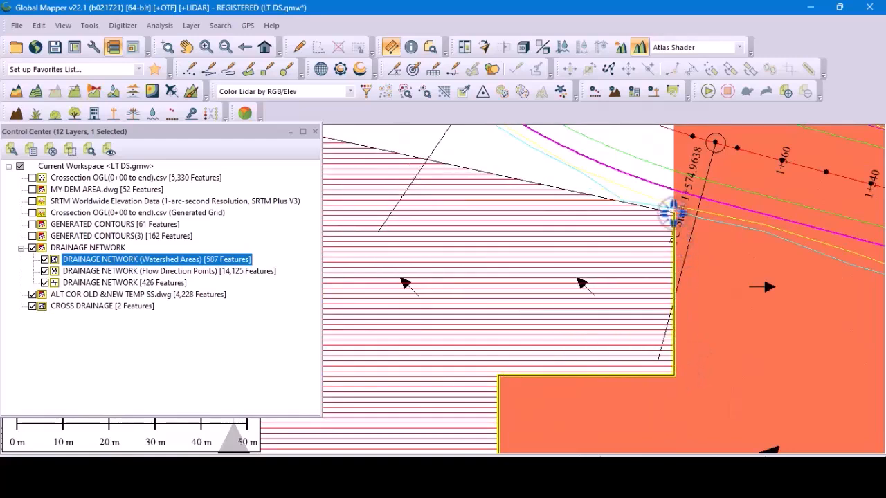
Follow the road's outer edge line with the outline from the orange-red watershed across the stream towards the olive watershed.
{"action": "left_click", "coordinate": [627, 205]}
{"action": "scroll", "coordinate": [674, 339], "scroll_direction": "down", "scroll_amount": 1}
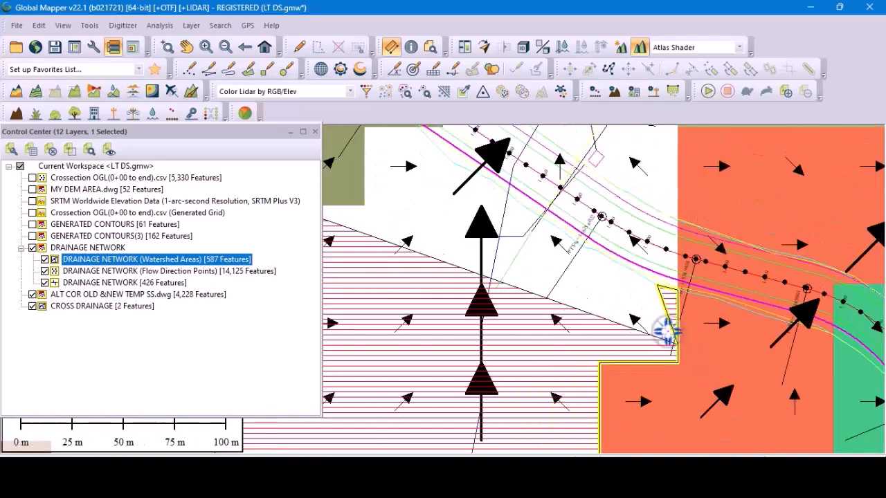
{"action": "scroll", "coordinate": [627, 280], "scroll_direction": "up", "scroll_amount": 1}
{"action": "scroll", "coordinate": [627, 279], "scroll_direction": "up", "scroll_amount": 1}
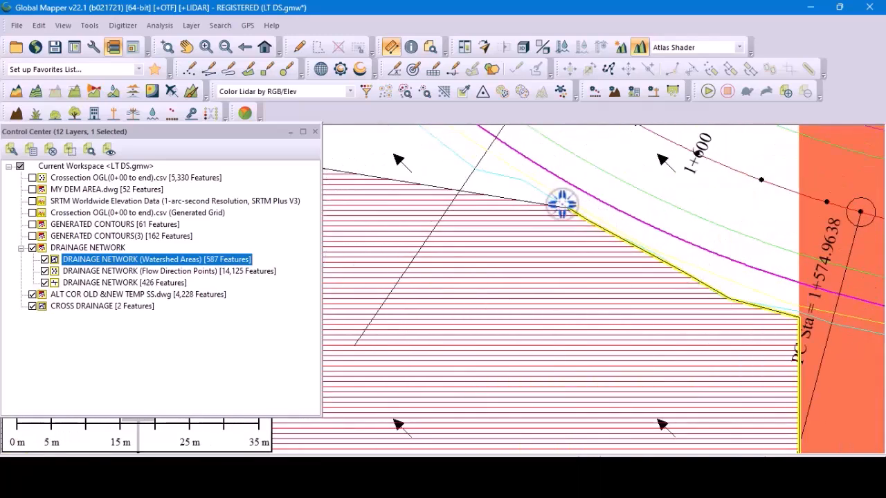
{"action": "left_click", "coordinate": [478, 171]}
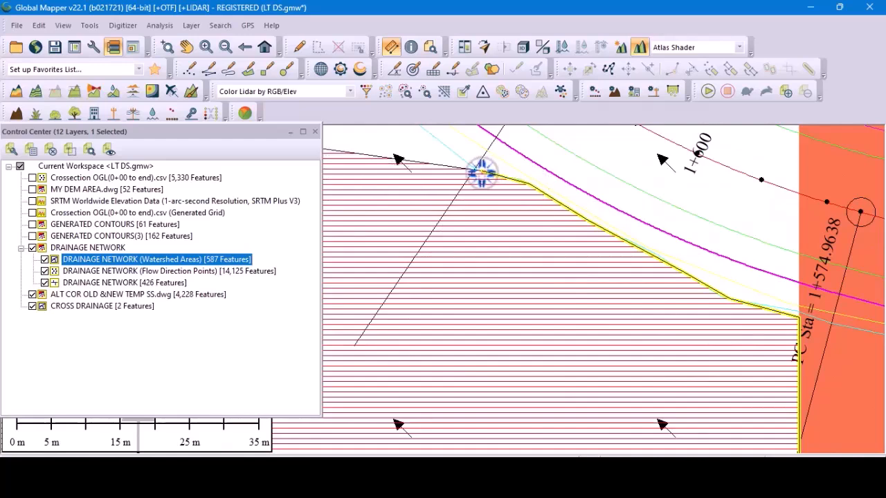
{"action": "scroll", "coordinate": [654, 318], "scroll_direction": "down", "scroll_amount": 2}
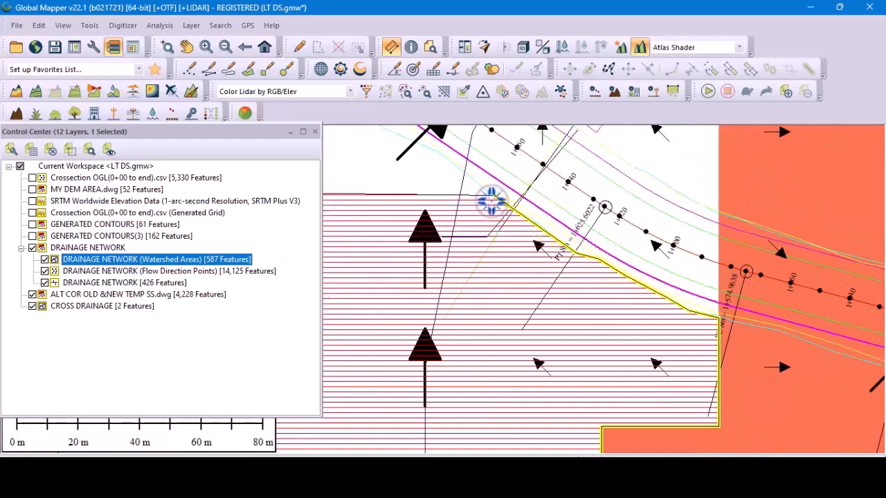
{"action": "scroll", "coordinate": [676, 296], "scroll_direction": "down", "scroll_amount": 2}
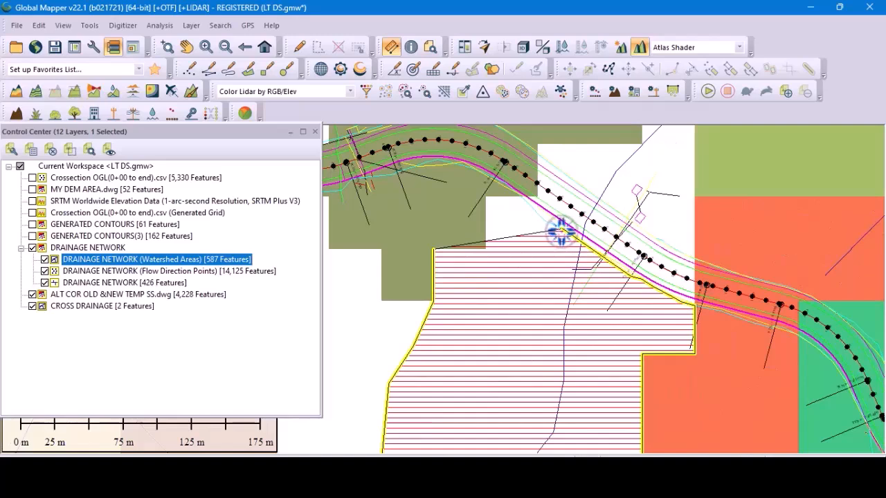
{"action": "scroll", "coordinate": [549, 242], "scroll_direction": "up", "scroll_amount": 2}
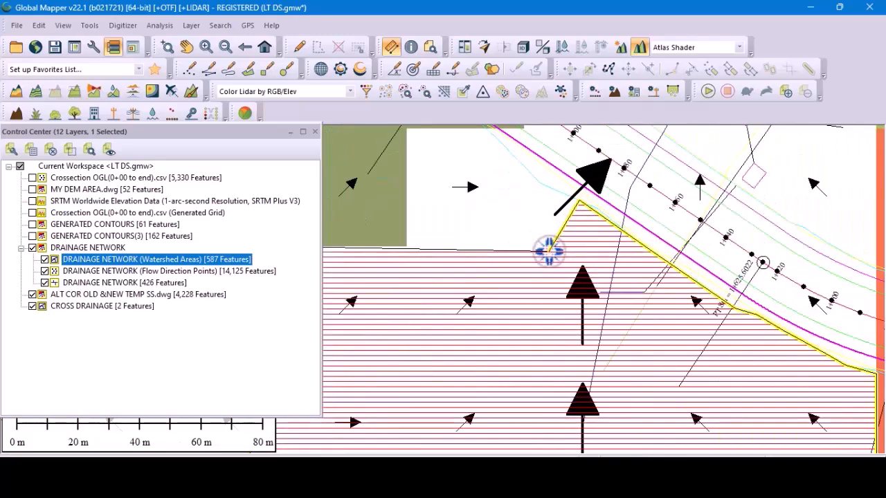
{"action": "scroll", "coordinate": [549, 251], "scroll_direction": "down", "scroll_amount": 1}
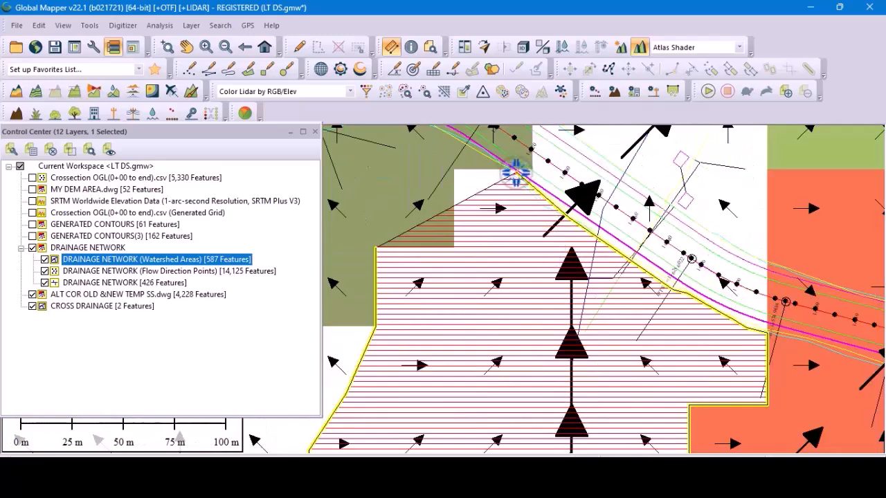
Complete the outline at the olive watershed's corner and save it as a Watershed area named 1+675 in CROSS DRAINAGE.
{"action": "left_click", "coordinate": [515, 173]}
{"action": "left_click", "coordinate": [456, 171]}
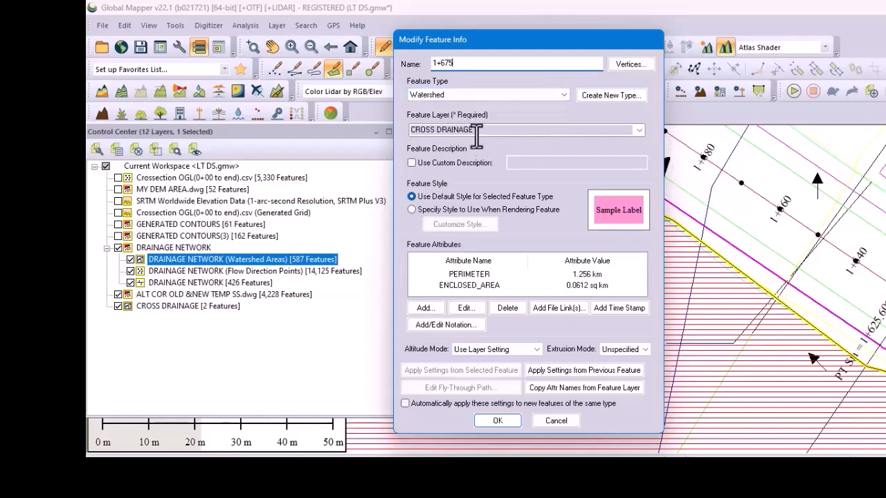
{"action": "left_click", "coordinate": [502, 419]}
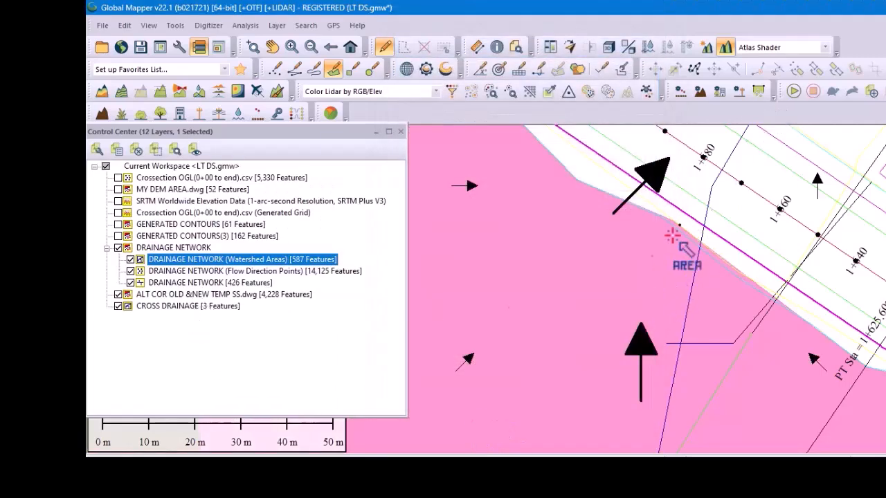
Examine the 1+675 area with its stream, and the white and neighbouring watersheds along the road beyond it, for the next crossing.
{"action": "scroll", "coordinate": [621, 281], "scroll_direction": "down", "scroll_amount": 1}
{"action": "scroll", "coordinate": [726, 228], "scroll_direction": "down", "scroll_amount": 2}
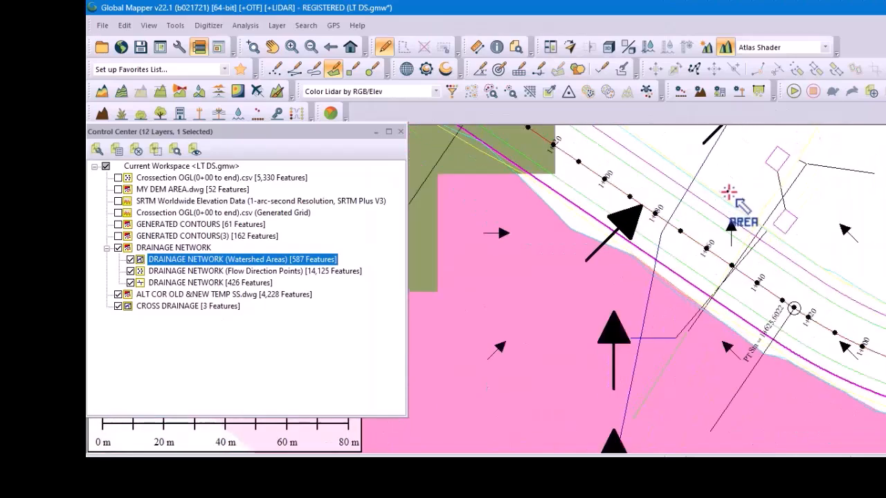
{"action": "scroll", "coordinate": [601, 270], "scroll_direction": "down", "scroll_amount": 1}
{"action": "scroll", "coordinate": [559, 240], "scroll_direction": "up", "scroll_amount": 1}
{"action": "scroll", "coordinate": [792, 231], "scroll_direction": "down", "scroll_amount": 1}
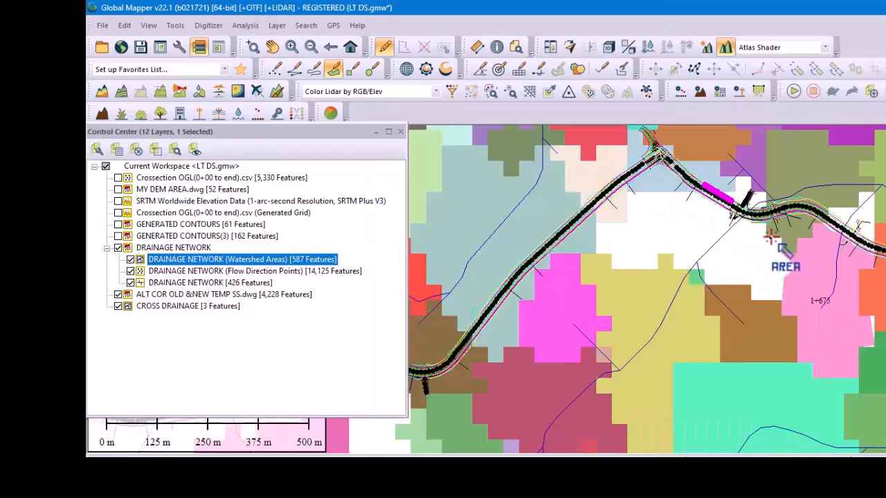
{"action": "scroll", "coordinate": [828, 312], "scroll_direction": "up", "scroll_amount": 1}
{"action": "scroll", "coordinate": [817, 261], "scroll_direction": "up", "scroll_amount": 1}
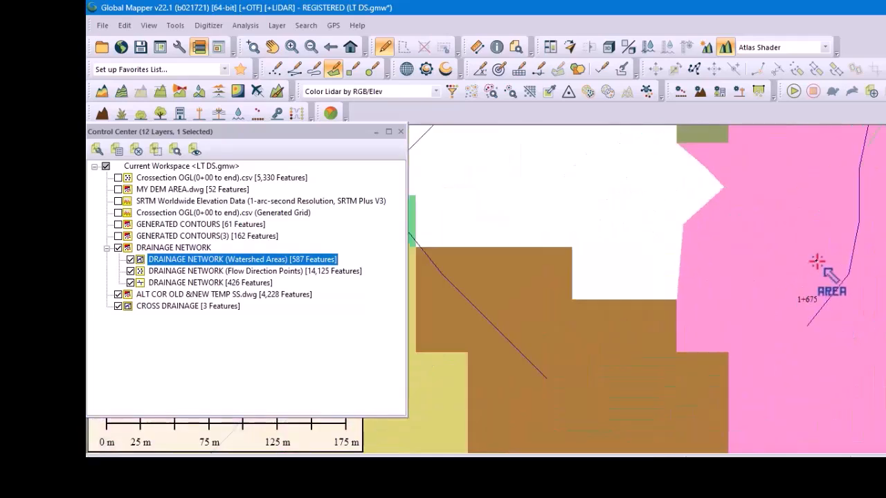
{"action": "scroll", "coordinate": [775, 255], "scroll_direction": "down", "scroll_amount": 1}
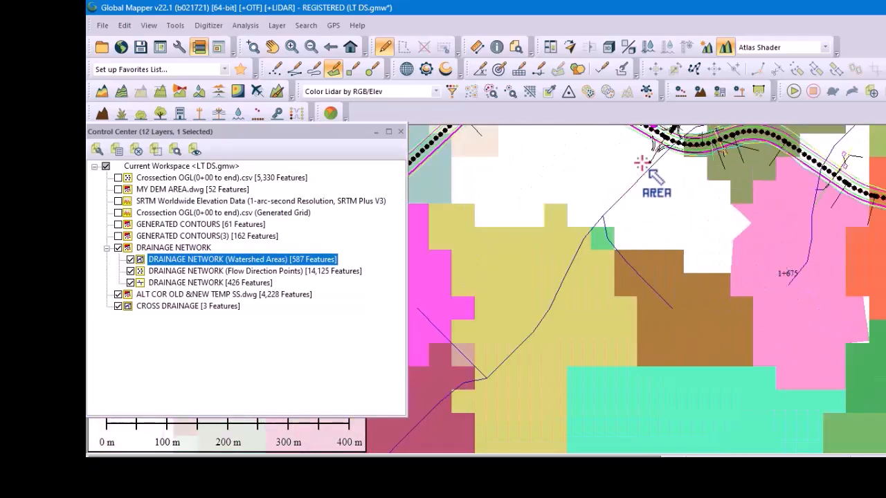
{"action": "scroll", "coordinate": [654, 177], "scroll_direction": "up", "scroll_amount": 1}
{"action": "scroll", "coordinate": [690, 204], "scroll_direction": "down", "scroll_amount": 2}
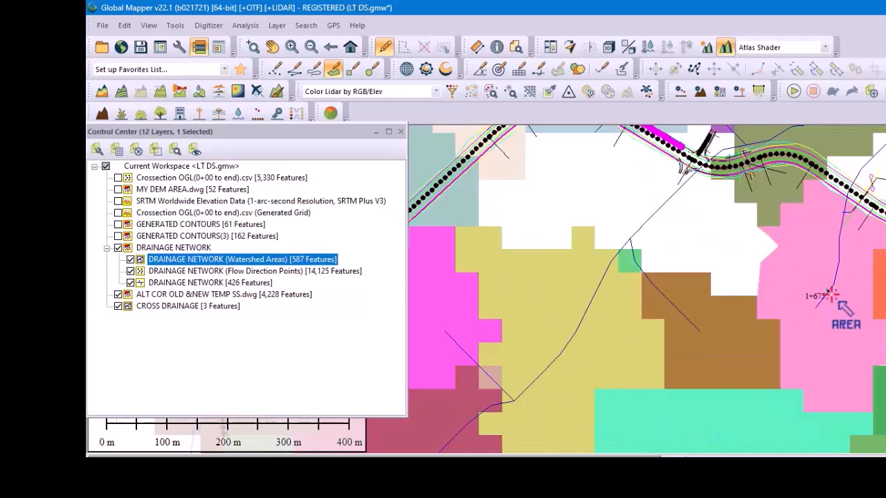
{"action": "scroll", "coordinate": [829, 293], "scroll_direction": "up", "scroll_amount": 1}
{"action": "scroll", "coordinate": [817, 256], "scroll_direction": "down", "scroll_amount": 1}
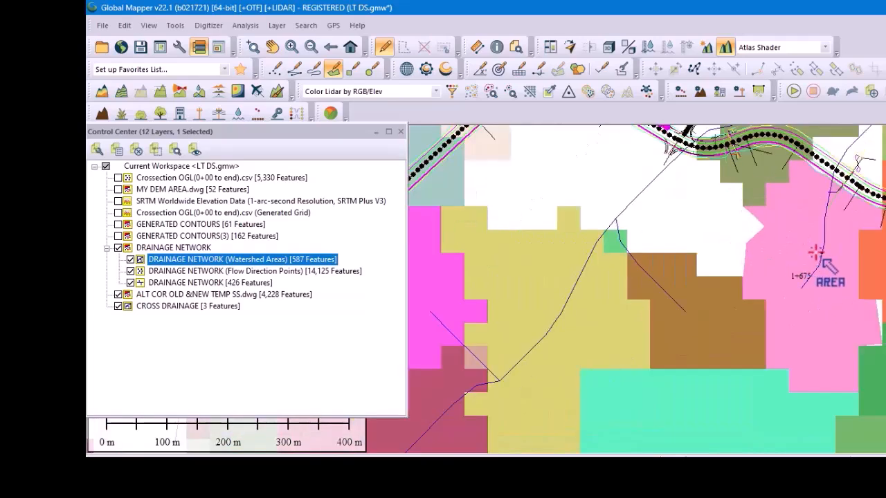
{"action": "scroll", "coordinate": [806, 209], "scroll_direction": "up", "scroll_amount": 1}
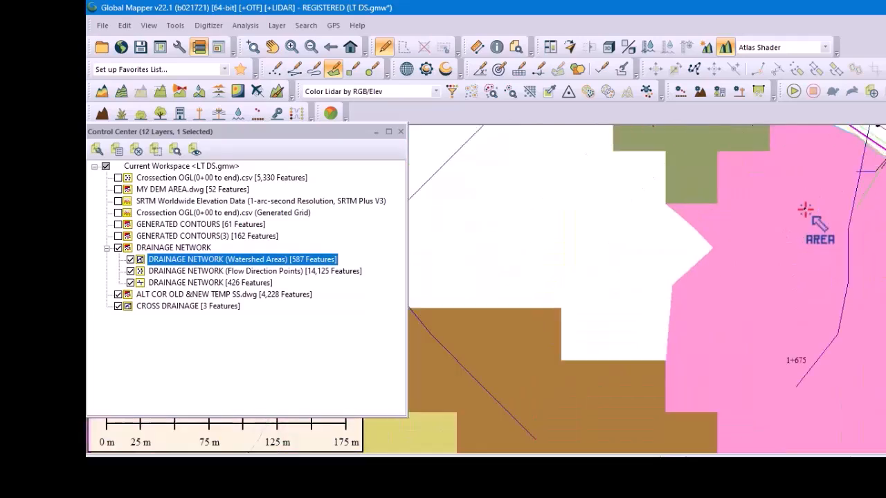
{"action": "scroll", "coordinate": [831, 232], "scroll_direction": "up", "scroll_amount": 1}
{"action": "scroll", "coordinate": [834, 229], "scroll_direction": "down", "scroll_amount": 2}
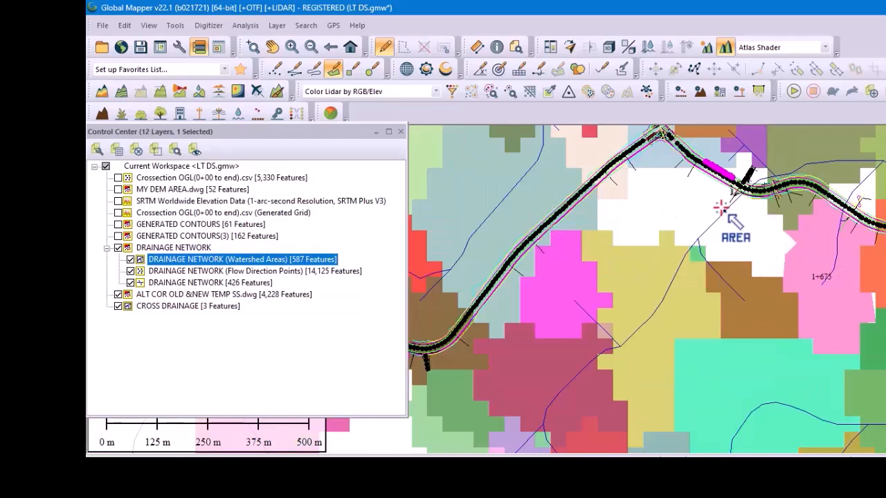
{"action": "scroll", "coordinate": [602, 239], "scroll_direction": "down", "scroll_amount": 1}
{"action": "scroll", "coordinate": [647, 239], "scroll_direction": "down", "scroll_amount": 1}
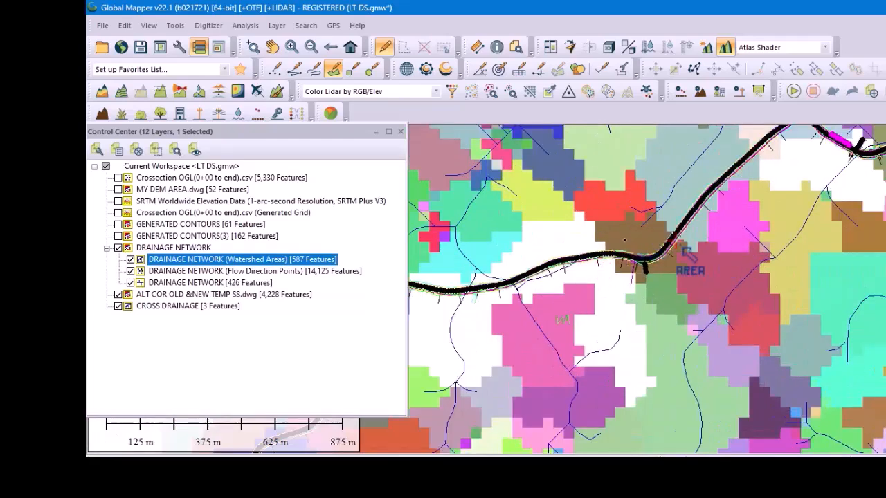
Examine the road from the brown watershed's bend to the white watershed at the sharp corner, following the streams to the next crossing.
{"action": "scroll", "coordinate": [640, 230], "scroll_direction": "up", "scroll_amount": 1}
{"action": "scroll", "coordinate": [616, 257], "scroll_direction": "up", "scroll_amount": 1}
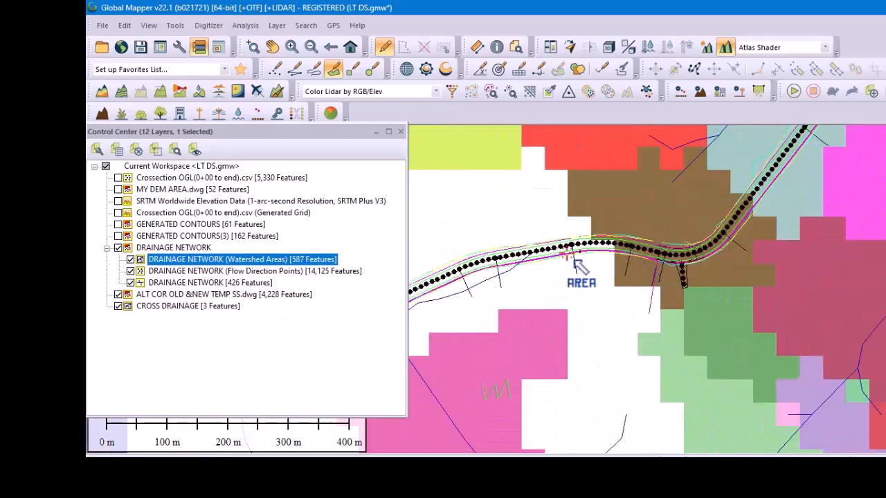
{"action": "scroll", "coordinate": [585, 253], "scroll_direction": "down", "scroll_amount": 2}
{"action": "scroll", "coordinate": [805, 186], "scroll_direction": "up", "scroll_amount": 1}
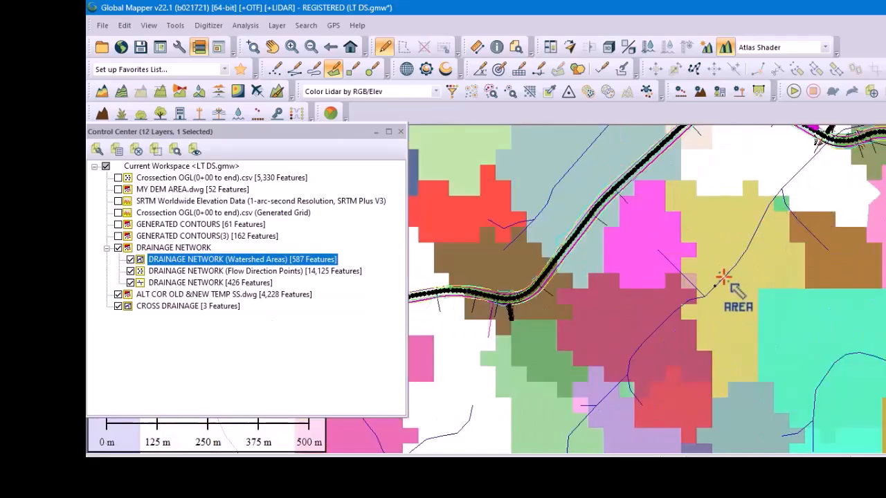
{"action": "scroll", "coordinate": [858, 168], "scroll_direction": "up", "scroll_amount": 1}
{"action": "scroll", "coordinate": [858, 167], "scroll_direction": "up", "scroll_amount": 1}
{"action": "scroll", "coordinate": [810, 239], "scroll_direction": "down", "scroll_amount": 1}
{"action": "scroll", "coordinate": [803, 263], "scroll_direction": "down", "scroll_amount": 1}
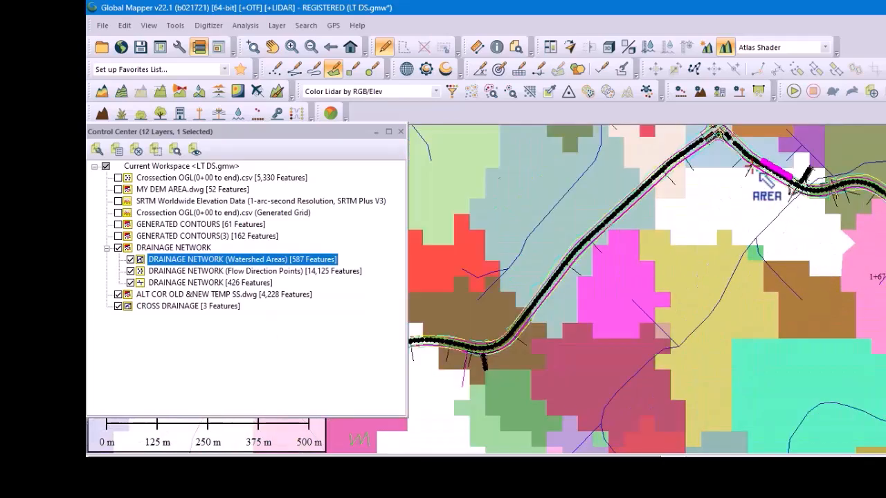
{"action": "scroll", "coordinate": [750, 164], "scroll_direction": "up", "scroll_amount": 2}
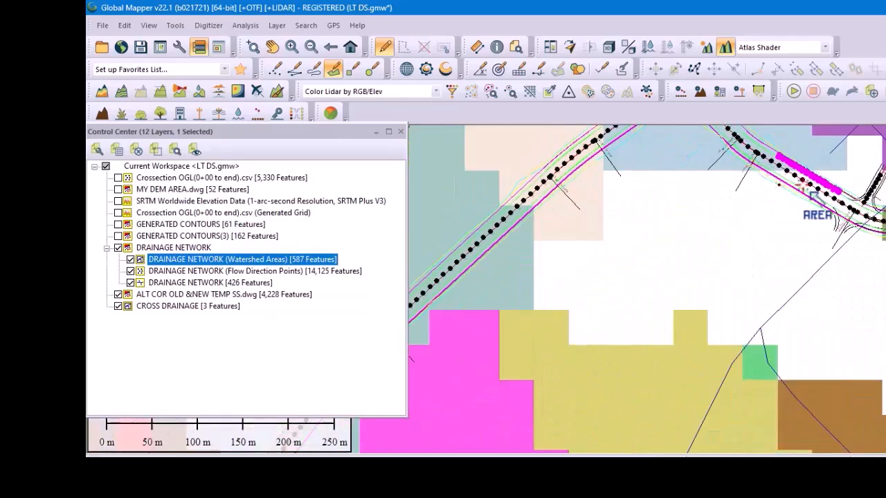
Start a new area feature and trace its outline along the 1+675 area and the olive watershed's lower edge to its outer corner.
{"action": "right_click", "coordinate": [688, 200]}
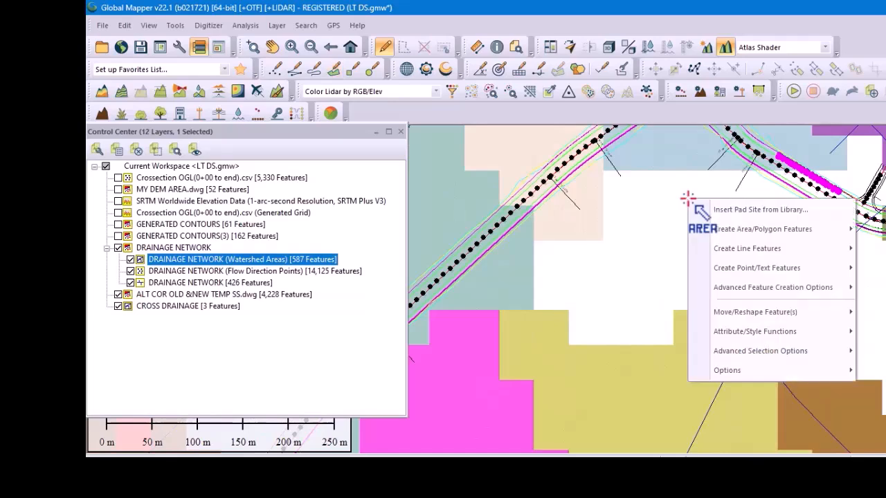
{"action": "mouse_move", "coordinate": [803, 229]}
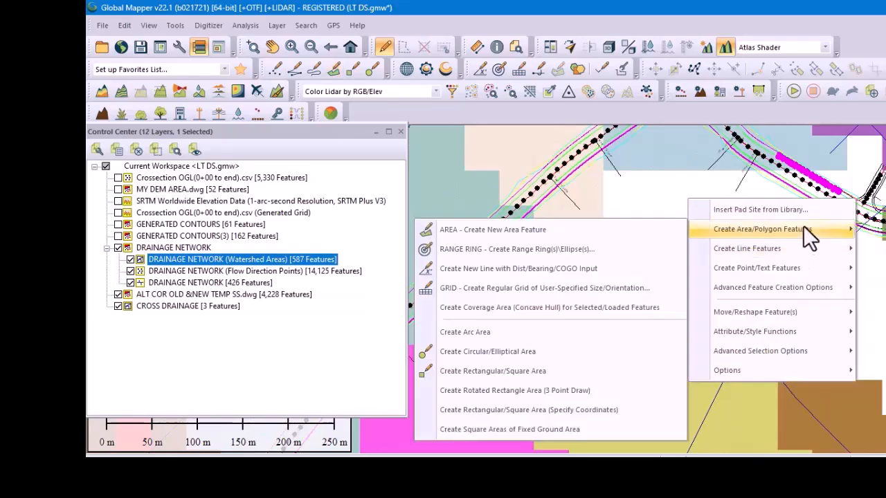
{"action": "left_click", "coordinate": [579, 231]}
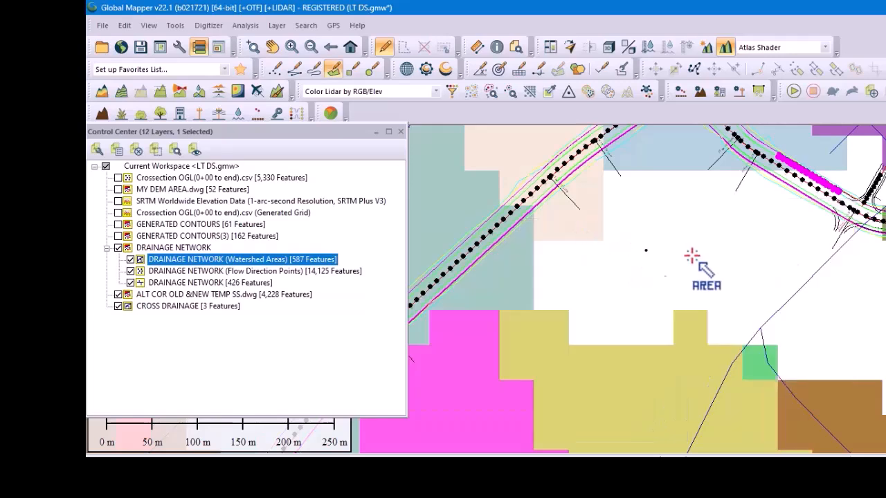
{"action": "scroll", "coordinate": [657, 256], "scroll_direction": "down", "scroll_amount": 2}
{"action": "scroll", "coordinate": [826, 360], "scroll_direction": "up", "scroll_amount": 4}
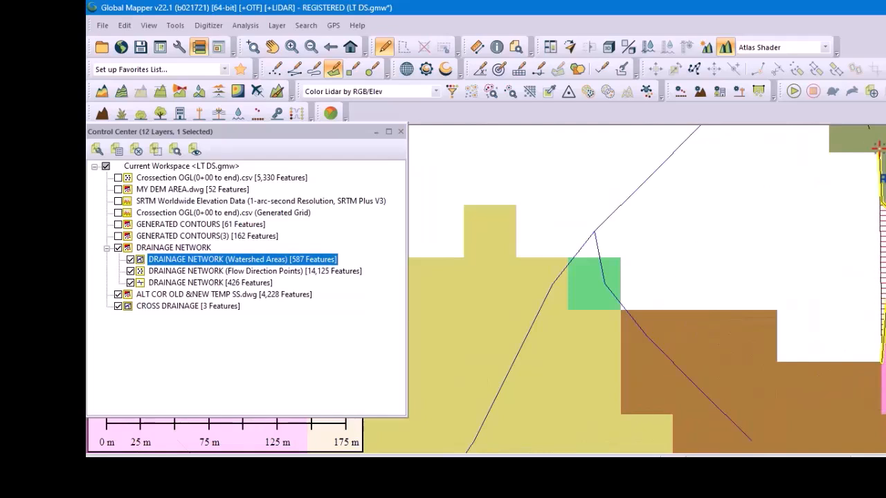
{"action": "scroll", "coordinate": [817, 200], "scroll_direction": "up", "scroll_amount": 3}
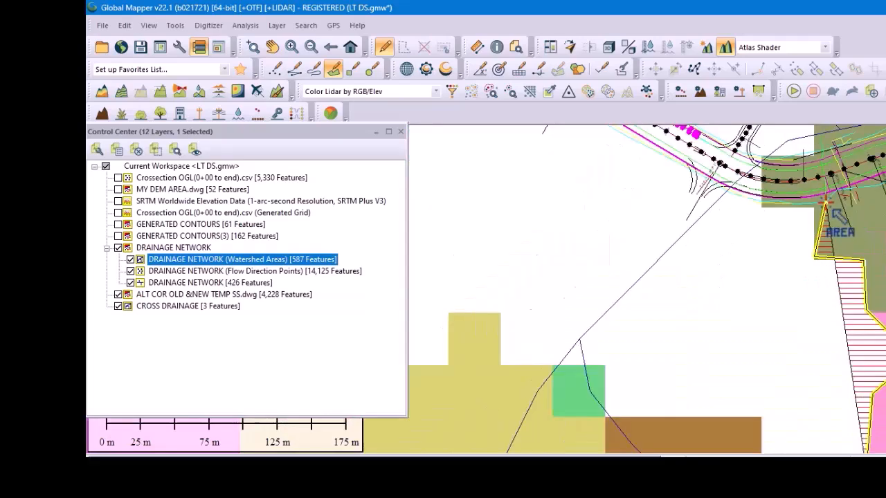
{"action": "left_click", "coordinate": [804, 213]}
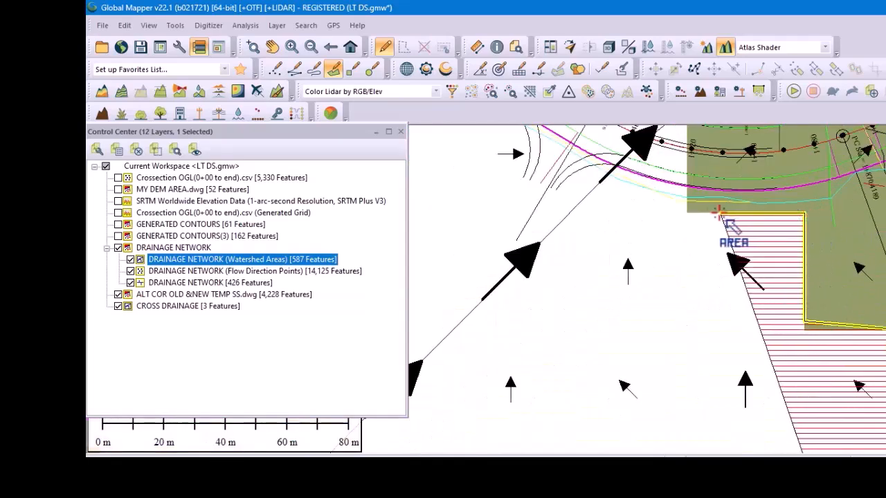
{"action": "scroll", "coordinate": [690, 210], "scroll_direction": "up", "scroll_amount": 2}
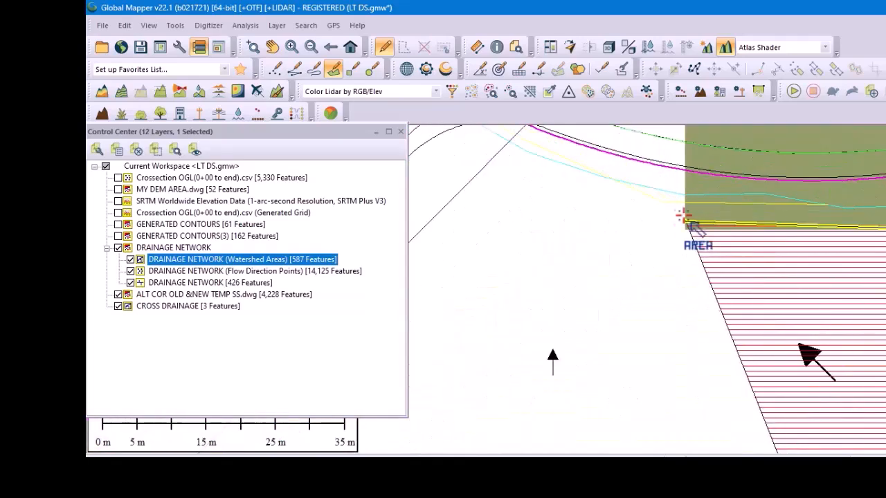
Follow the road's outer edge line with the outline from the olive watershed's corner across the stream towards PT station 1+954.5627.
{"action": "left_click", "coordinate": [656, 199]}
{"action": "left_click", "coordinate": [621, 182]}
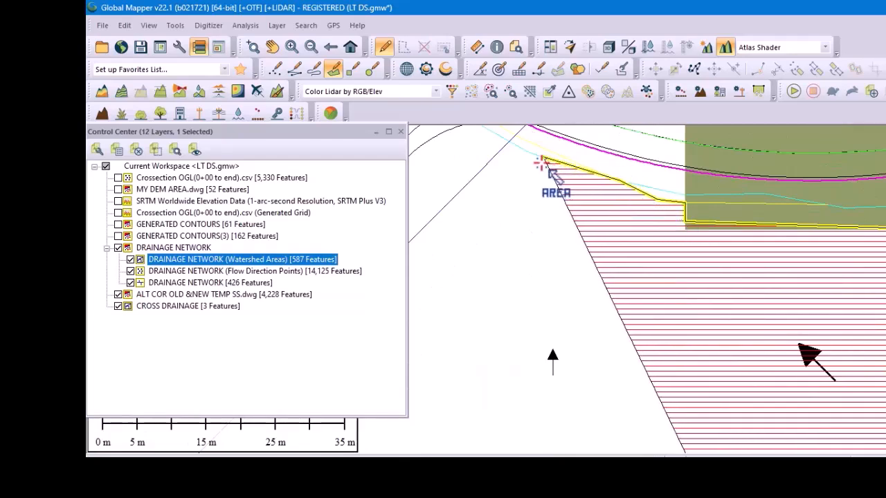
{"action": "scroll", "coordinate": [761, 265], "scroll_direction": "down", "scroll_amount": 1}
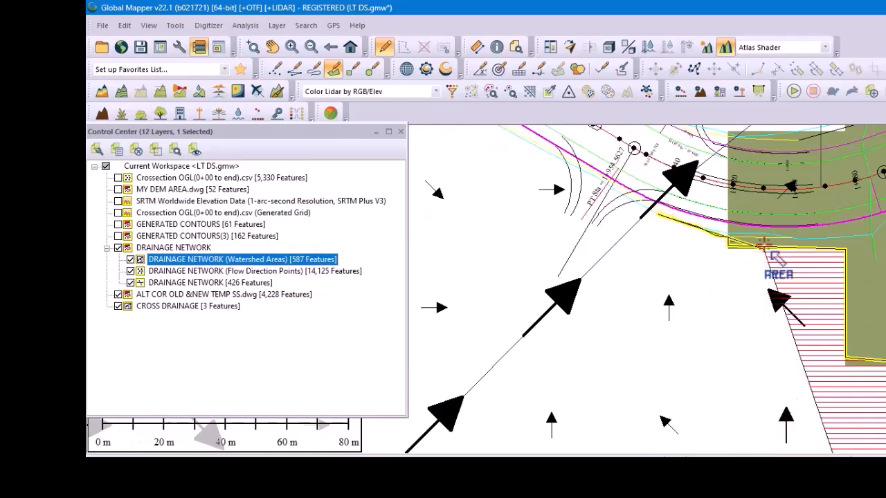
{"action": "scroll", "coordinate": [761, 260], "scroll_direction": "down", "scroll_amount": 1}
{"action": "scroll", "coordinate": [731, 245], "scroll_direction": "up", "scroll_amount": 3}
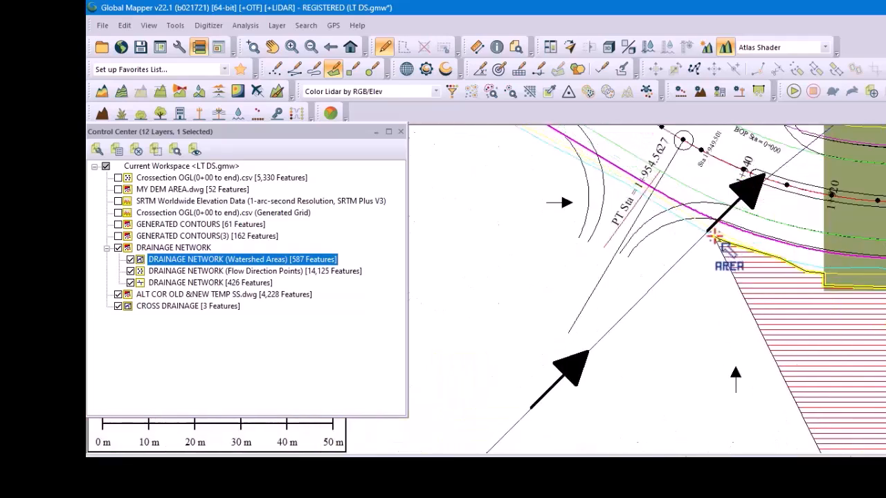
{"action": "left_click", "coordinate": [702, 234]}
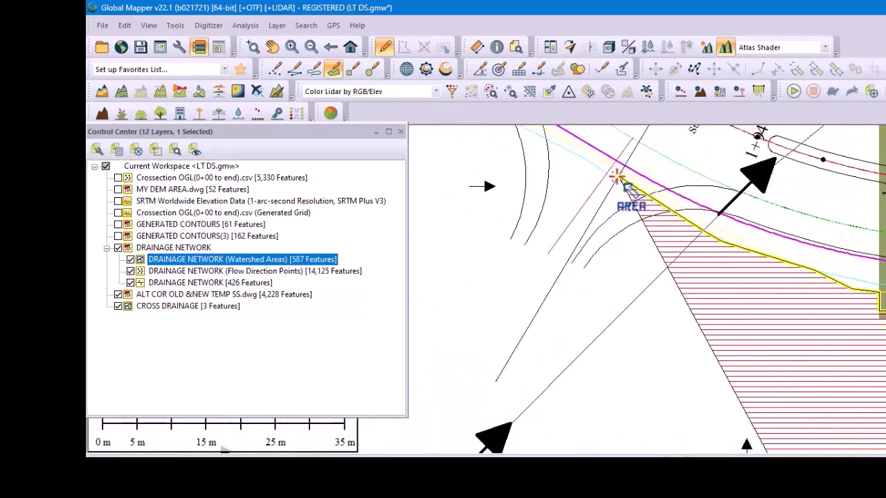
Extend the outline along the straight road edge to the light blue watershed and along that watershed's lower edge.
{"action": "scroll", "coordinate": [747, 208], "scroll_direction": "down", "scroll_amount": 4}
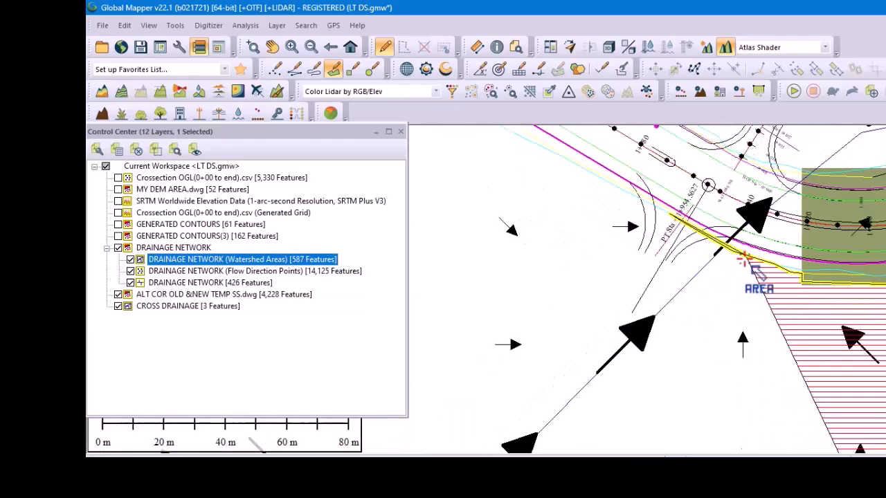
{"action": "scroll", "coordinate": [753, 274], "scroll_direction": "up", "scroll_amount": 4}
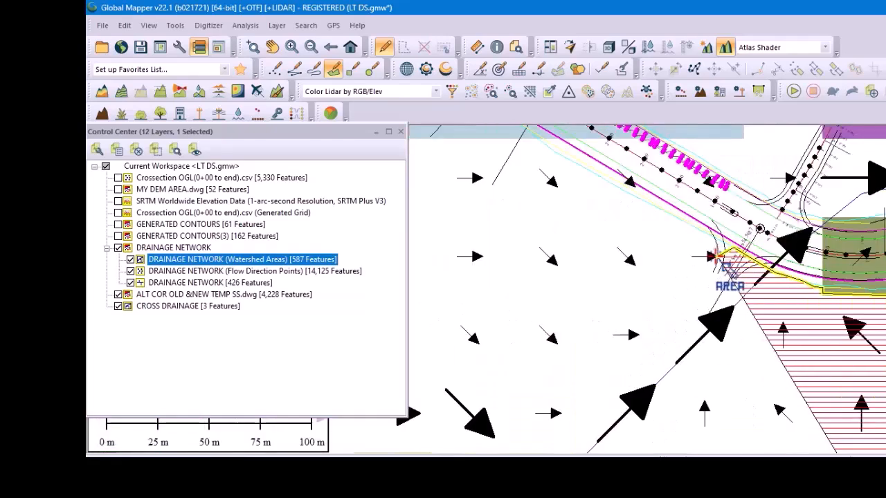
{"action": "scroll", "coordinate": [712, 241], "scroll_direction": "down", "scroll_amount": 3}
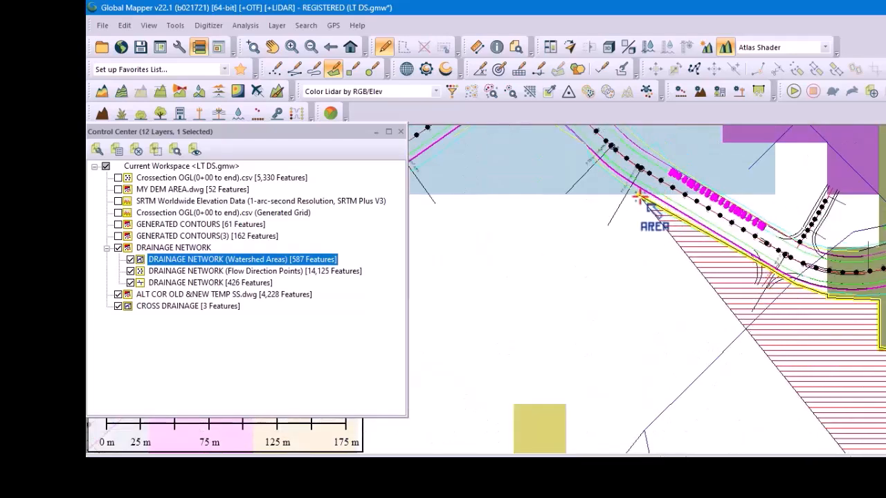
{"action": "scroll", "coordinate": [650, 205], "scroll_direction": "down", "scroll_amount": 2}
{"action": "scroll", "coordinate": [581, 236], "scroll_direction": "up", "scroll_amount": 3}
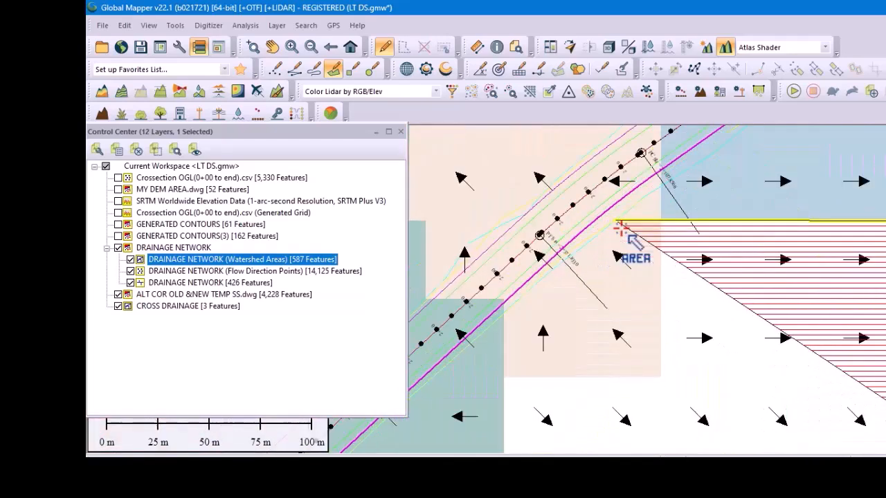
Trace the outline around the peach and teal watersheds' corners and down the first step of the yellow watershed.
{"action": "left_click", "coordinate": [664, 223]}
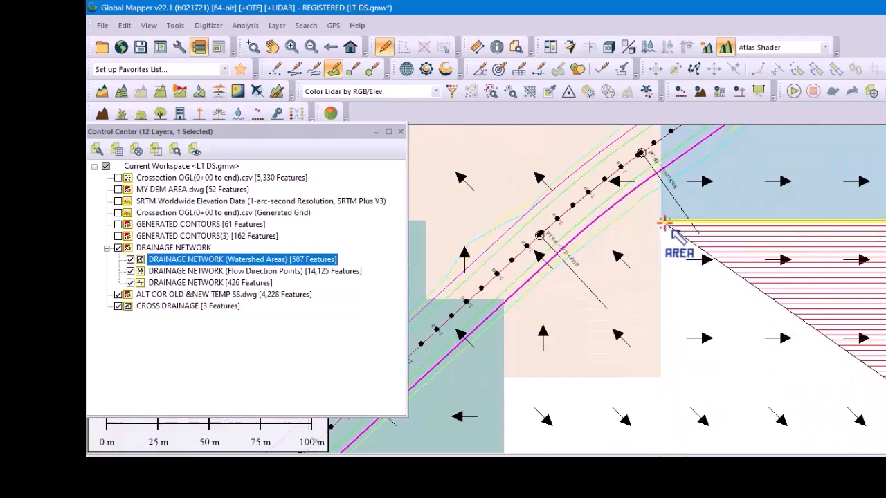
{"action": "left_click", "coordinate": [662, 377]}
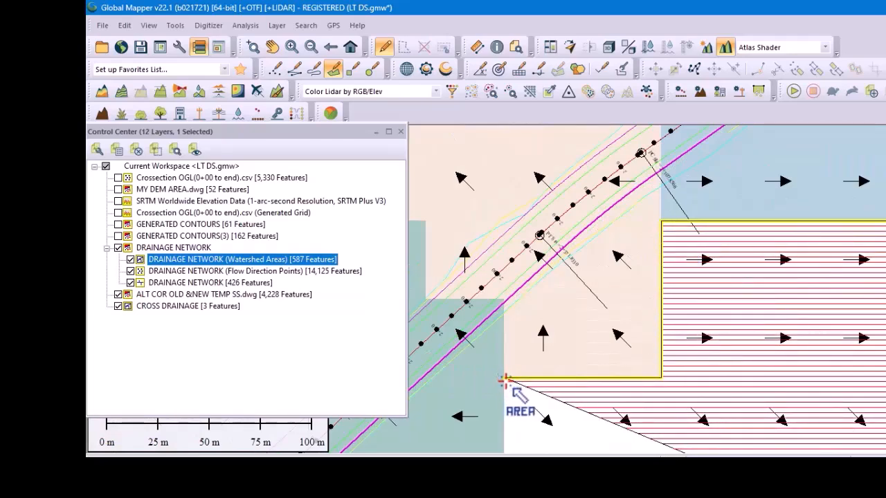
{"action": "left_click", "coordinate": [504, 379]}
{"action": "scroll", "coordinate": [632, 198], "scroll_direction": "down", "scroll_amount": 2}
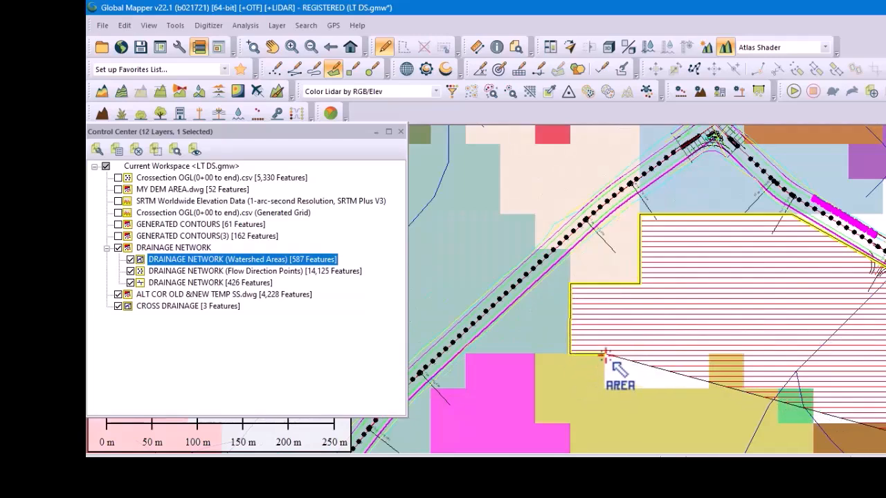
{"action": "left_click", "coordinate": [603, 354]}
{"action": "left_click", "coordinate": [605, 392]}
Continue the outline along the yellow watershed's upper edge and around its single protruding block.
{"action": "scroll", "coordinate": [696, 390], "scroll_direction": "up", "scroll_amount": 1}
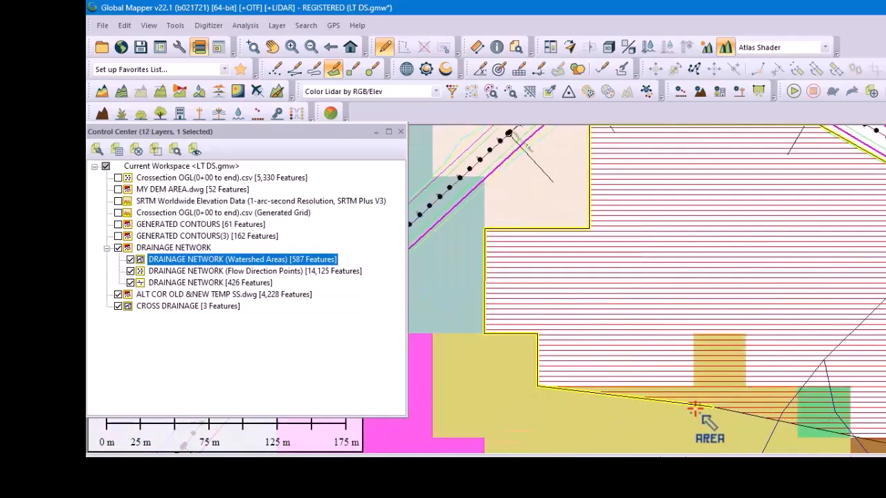
{"action": "scroll", "coordinate": [692, 386], "scroll_direction": "up", "scroll_amount": 1}
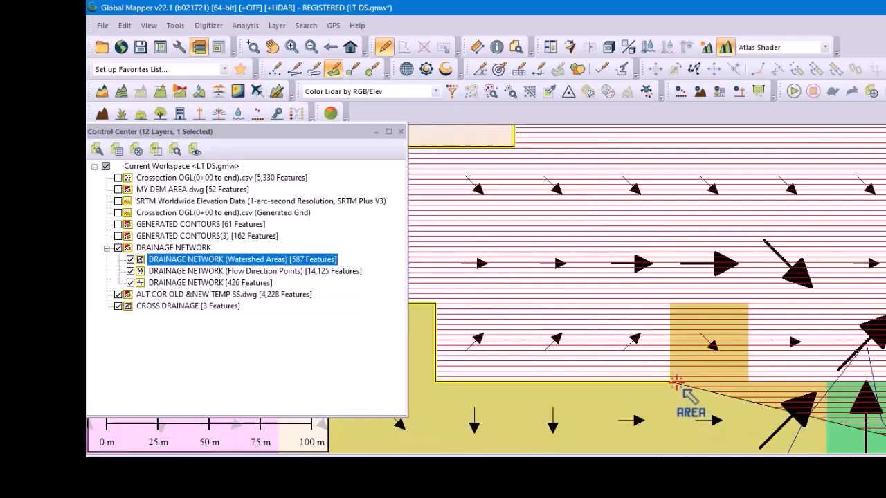
{"action": "left_click", "coordinate": [672, 381]}
{"action": "left_click", "coordinate": [670, 305]}
{"action": "left_click", "coordinate": [746, 305]}
{"action": "left_click", "coordinate": [748, 377]}
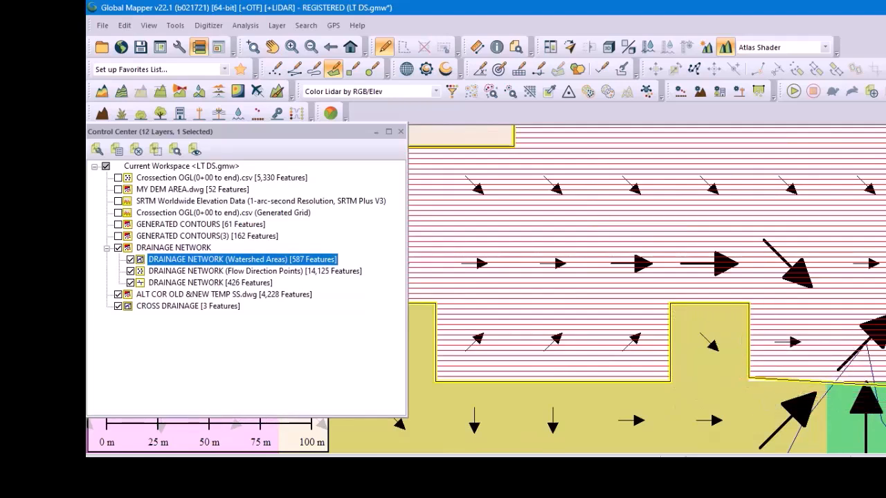
Carry the outline around the small green watershed's corner and along the brown watershed's upper edge.
{"action": "scroll", "coordinate": [653, 208], "scroll_direction": "down", "scroll_amount": 2}
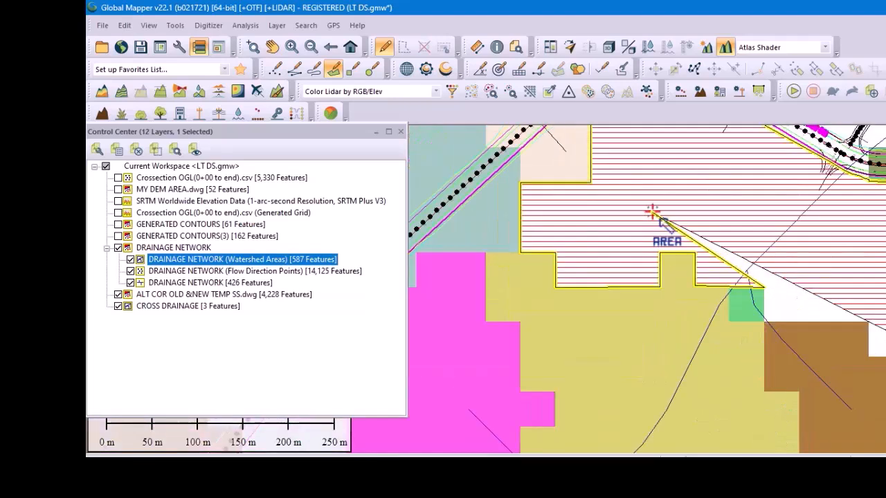
{"action": "scroll", "coordinate": [783, 343], "scroll_direction": "up", "scroll_amount": 3}
{"action": "scroll", "coordinate": [826, 323], "scroll_direction": "up", "scroll_amount": 2}
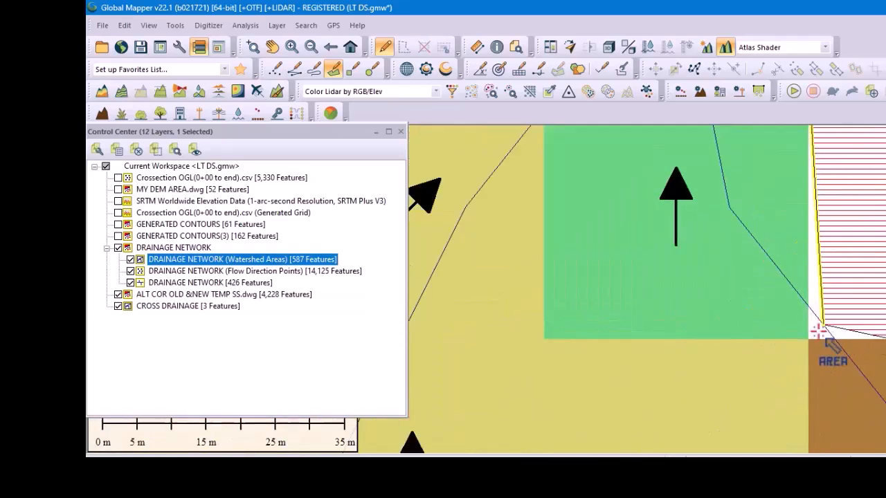
{"action": "scroll", "coordinate": [597, 214], "scroll_direction": "down", "scroll_amount": 4}
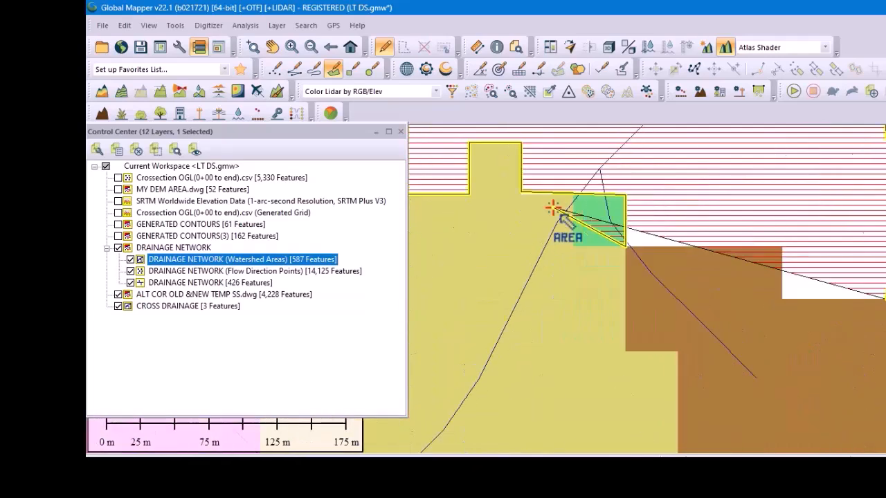
{"action": "left_click", "coordinate": [782, 247]}
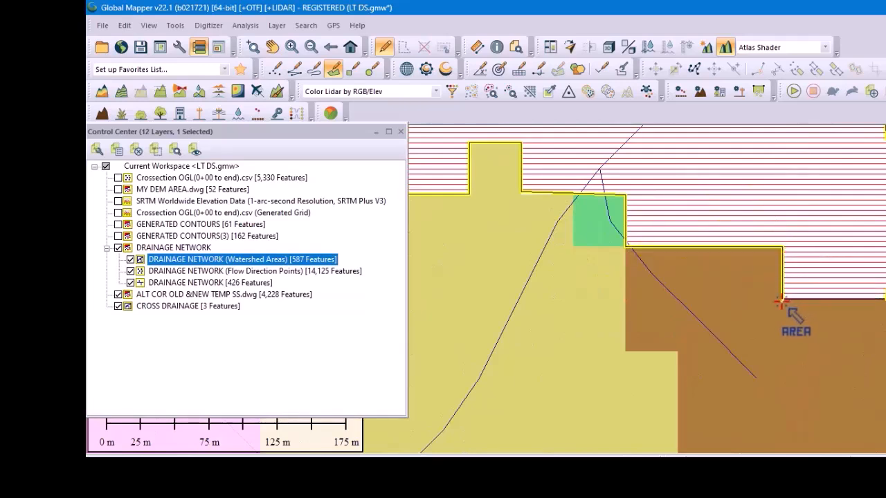
Finish the outline at the brown watershed's inner corner and save it as a Watershed area named 1+700 in CROSS DRAINAGE.
{"action": "right_click", "coordinate": [779, 299]}
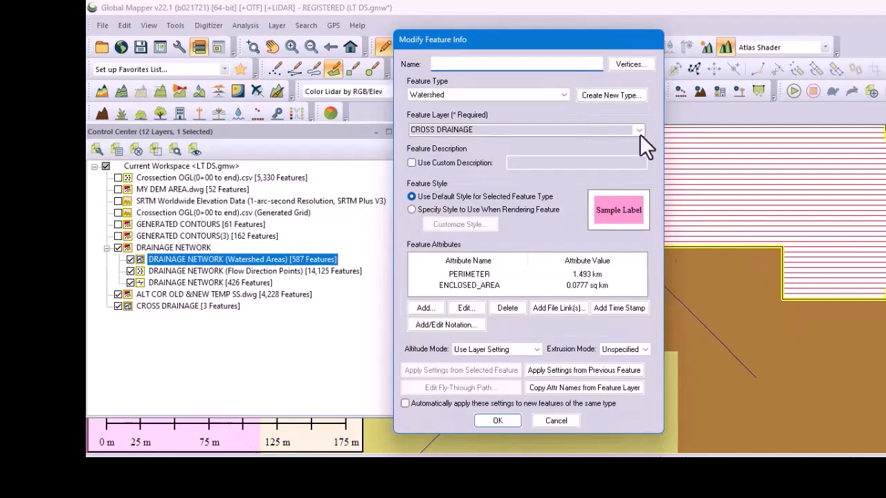
{"action": "left_click", "coordinate": [555, 421]}
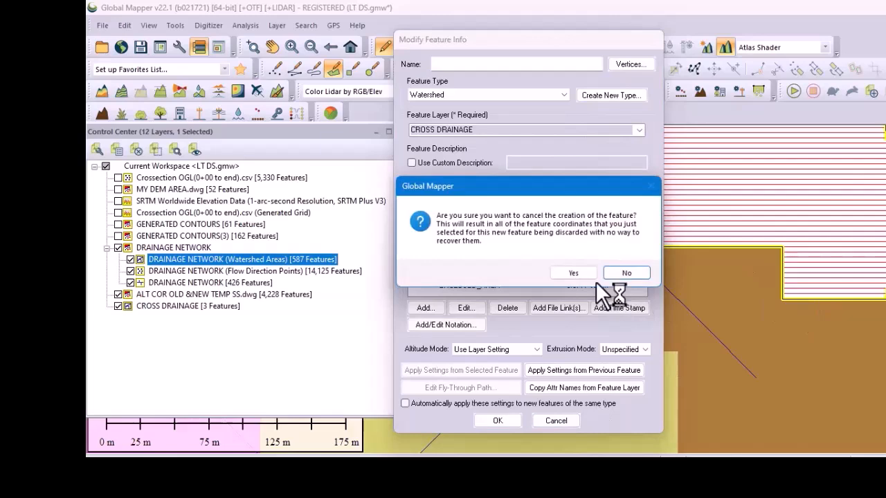
{"action": "left_click", "coordinate": [625, 274]}
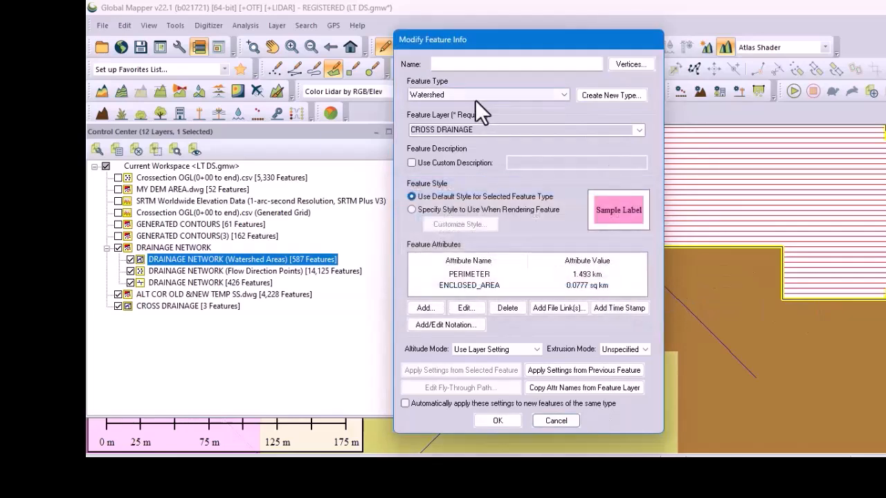
{"action": "left_click", "coordinate": [497, 65]}
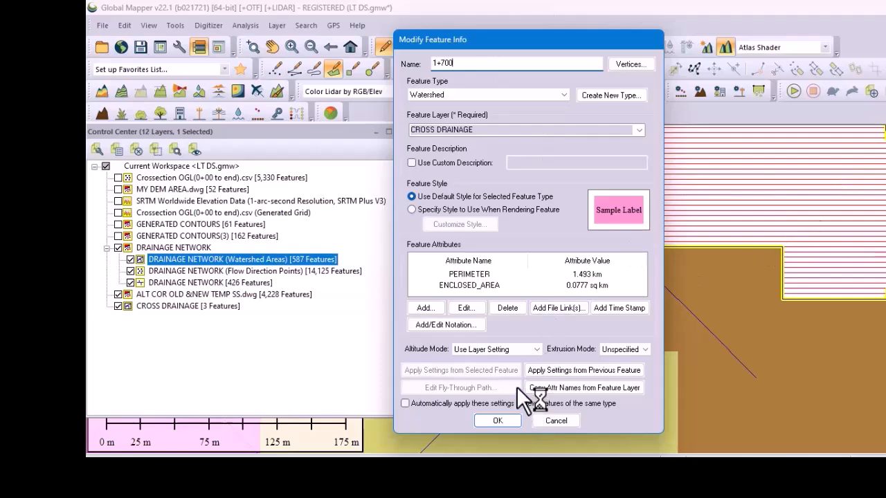
{"action": "left_click", "coordinate": [500, 421]}
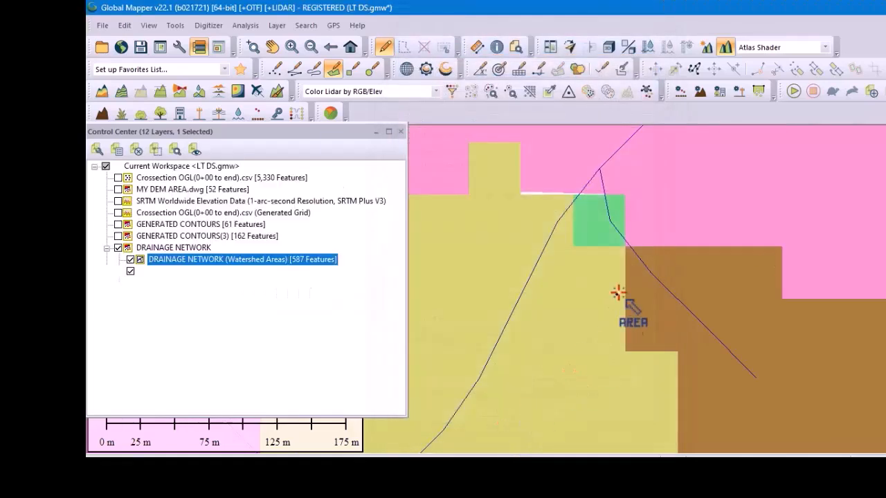
{"action": "scroll", "coordinate": [589, 302], "scroll_direction": "down", "scroll_amount": 1}
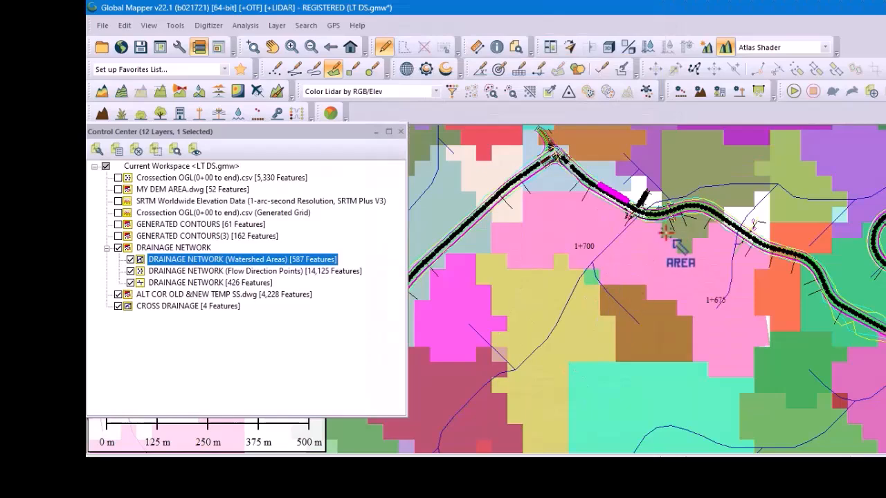
{"action": "scroll", "coordinate": [649, 216], "scroll_direction": "up", "scroll_amount": 2}
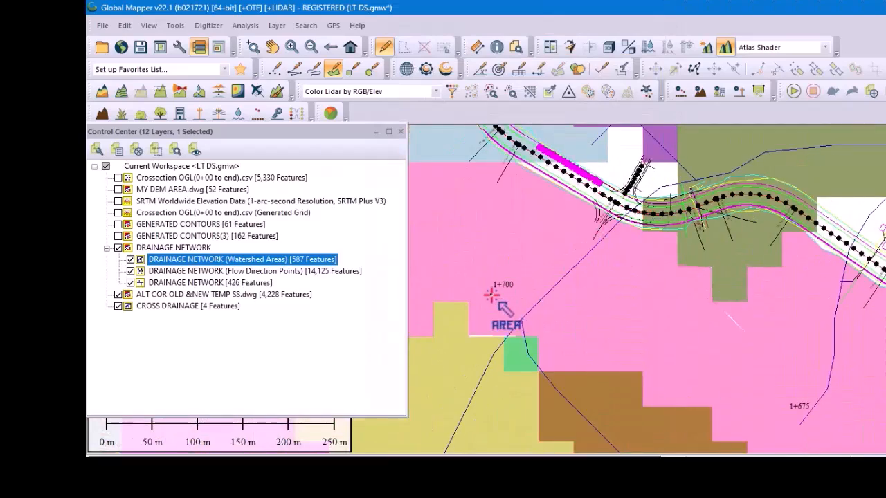
{"action": "scroll", "coordinate": [505, 297], "scroll_direction": "up", "scroll_amount": 3}
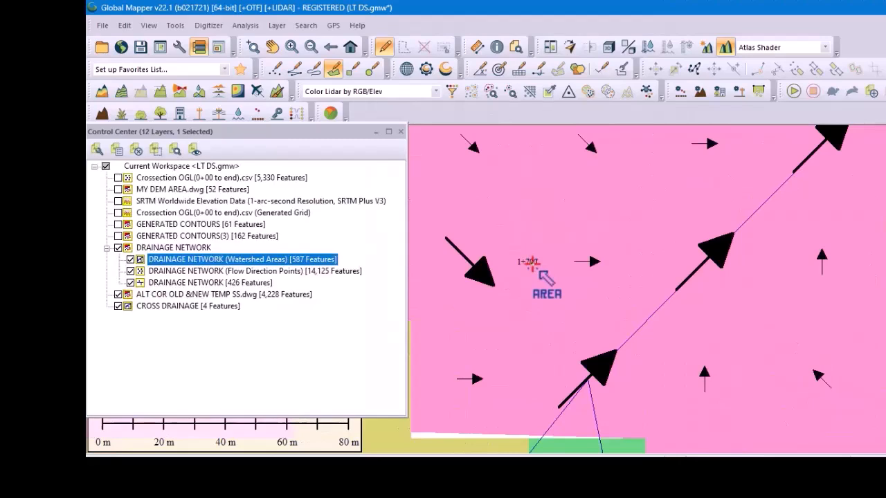
{"action": "left_click", "coordinate": [216, 307]}
{"action": "left_click", "coordinate": [216, 306]}
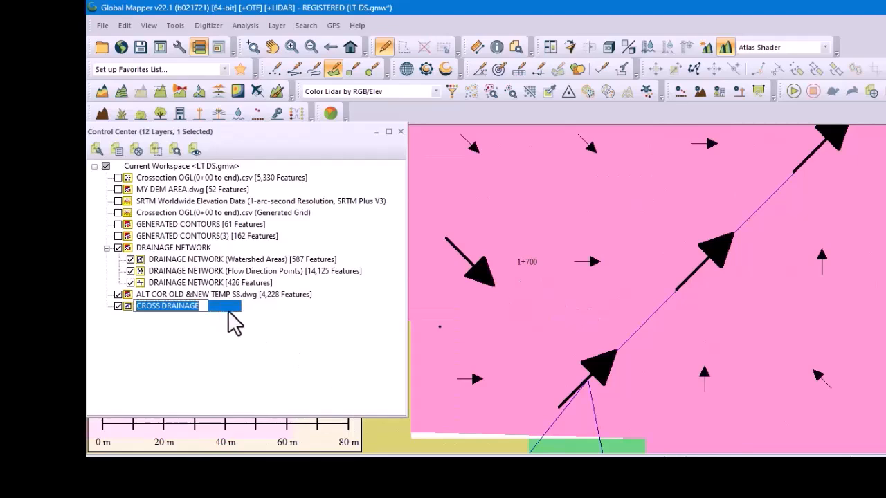
{"action": "scroll", "coordinate": [606, 296], "scroll_direction": "down", "scroll_amount": 3}
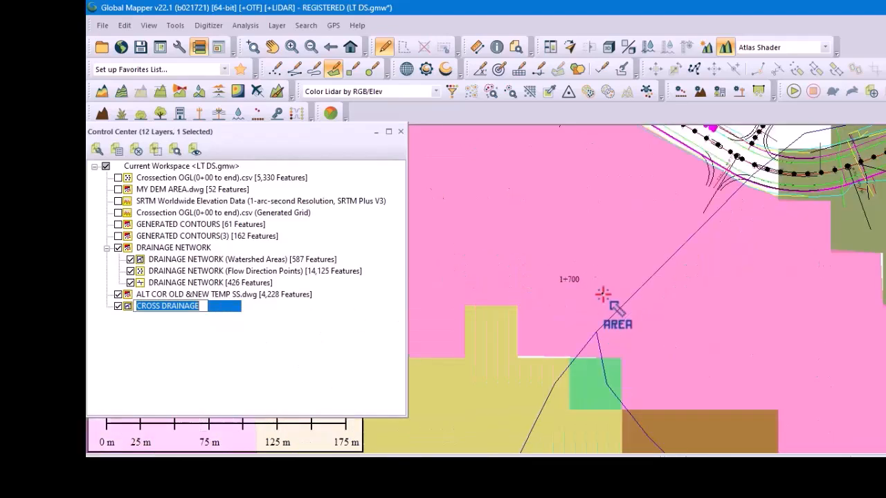
{"action": "left_click", "coordinate": [260, 326]}
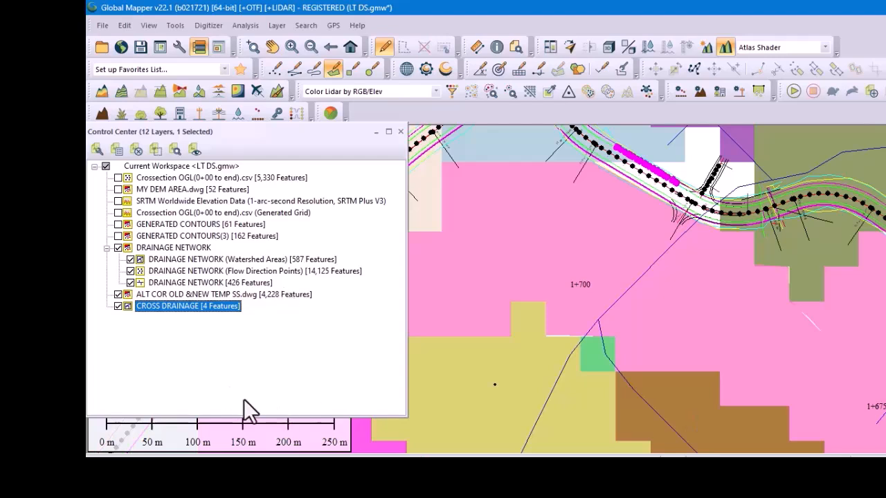
Start a layer statistics report on the CROSS DRAINAGE layer only.
{"action": "right_click", "coordinate": [200, 306]}
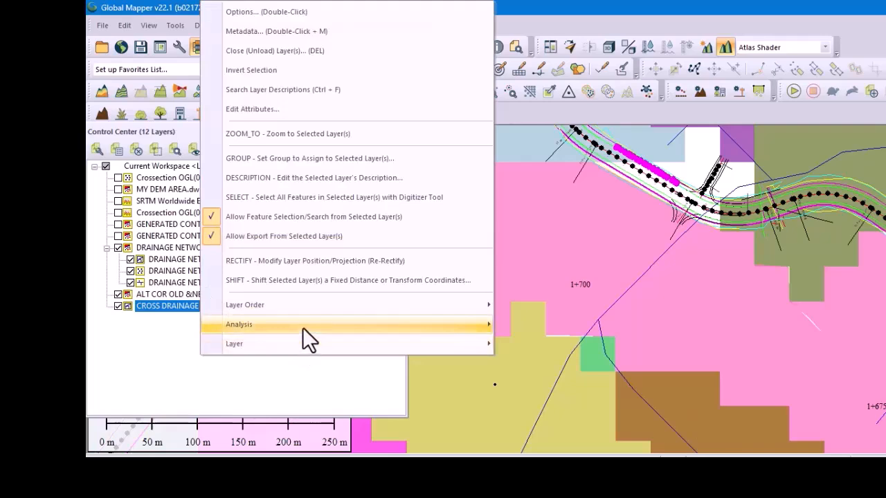
{"action": "mouse_move", "coordinate": [302, 328]}
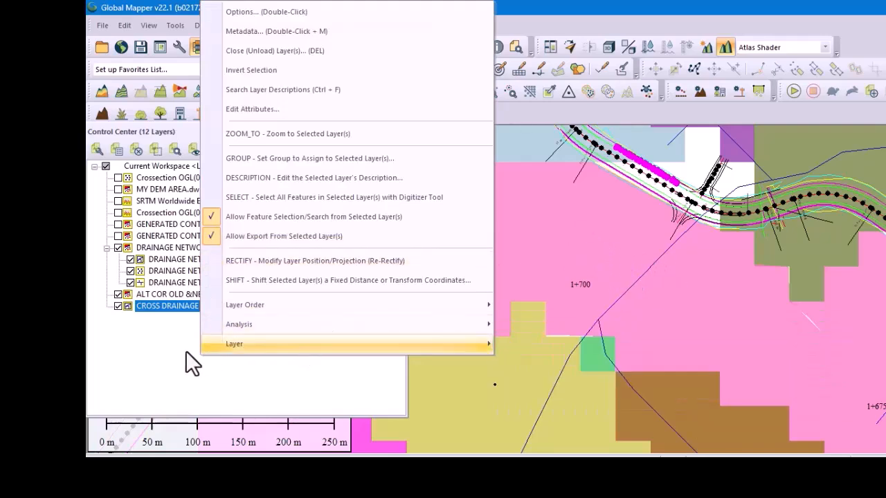
{"action": "right_click", "coordinate": [173, 310]}
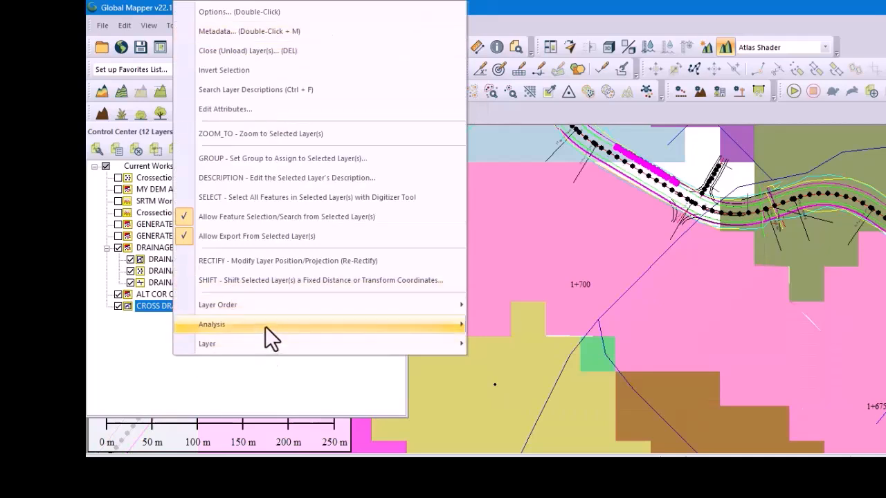
{"action": "mouse_move", "coordinate": [265, 326]}
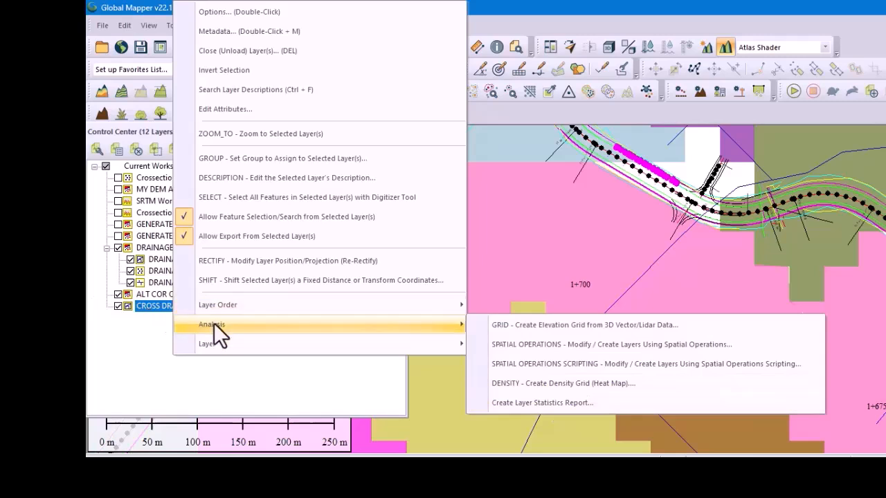
{"action": "left_click", "coordinate": [523, 402]}
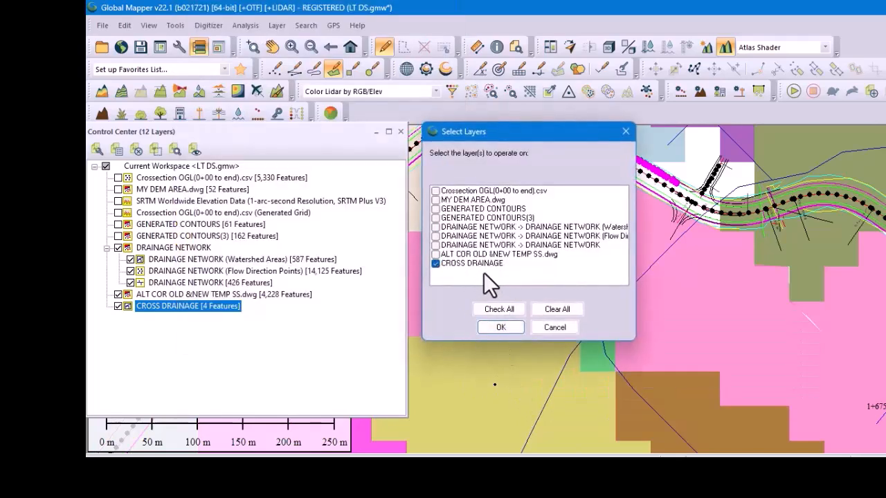
{"action": "left_click", "coordinate": [509, 327]}
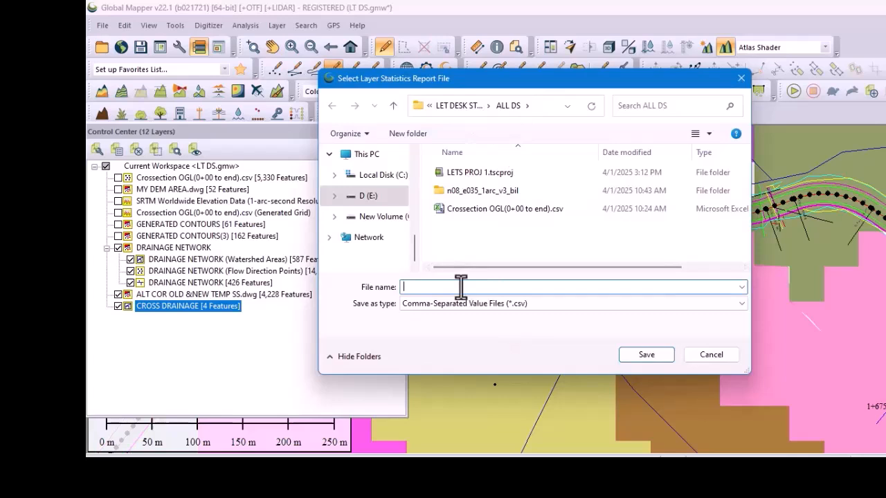
Save the statistics report as a CSV file named CROSS DRAINAGE AREA REPORT in the ALL DS folder.
{"action": "type", "text": "C"}
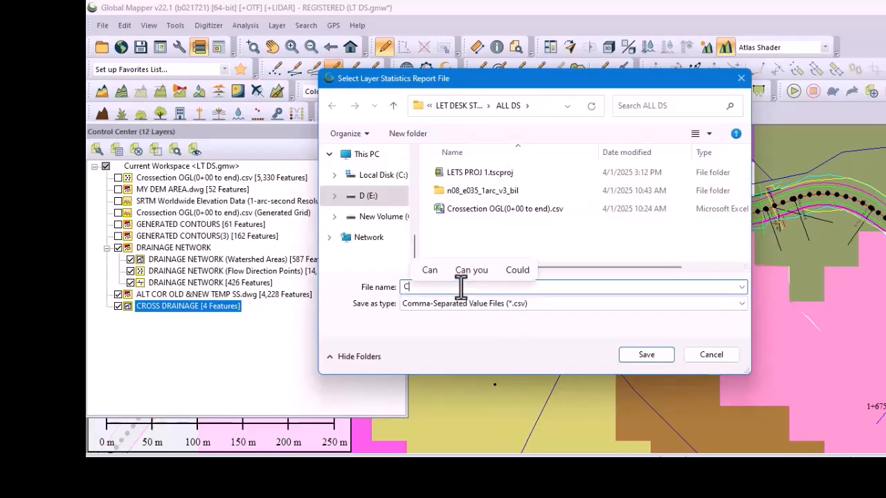
{"action": "type", "text": "R"}
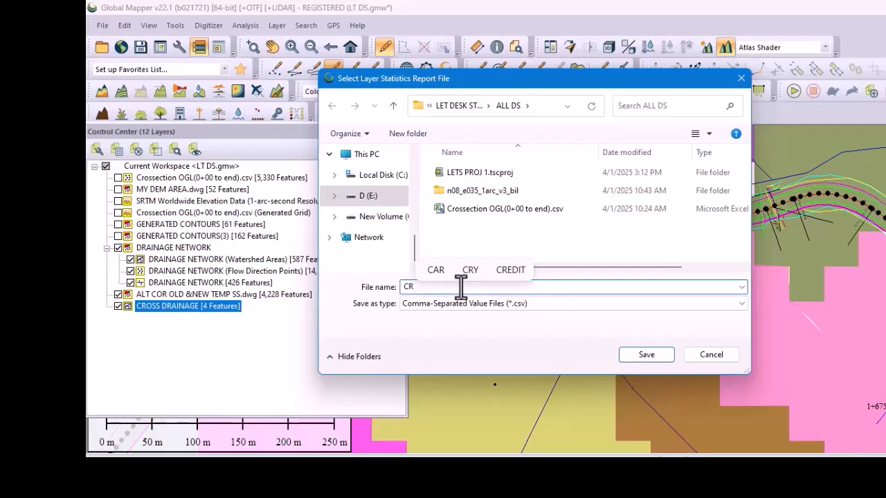
{"action": "type", "text": "OSS DRAIN"}
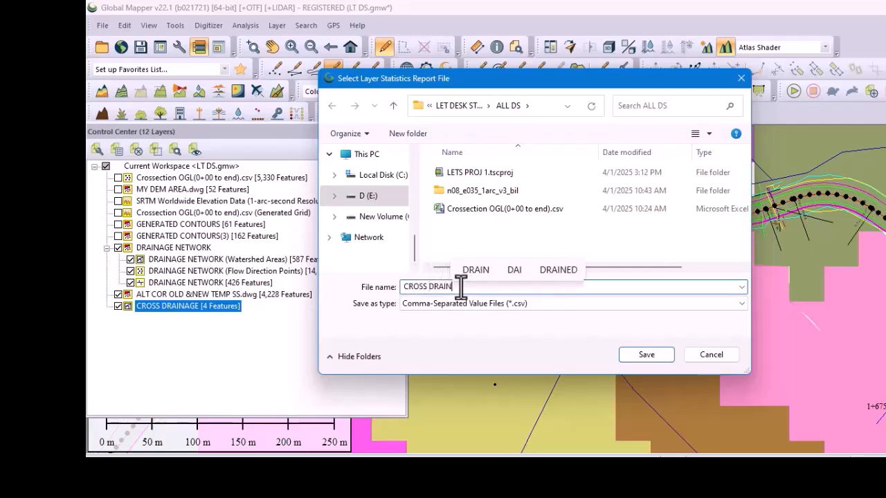
{"action": "type", "text": "AGE"}
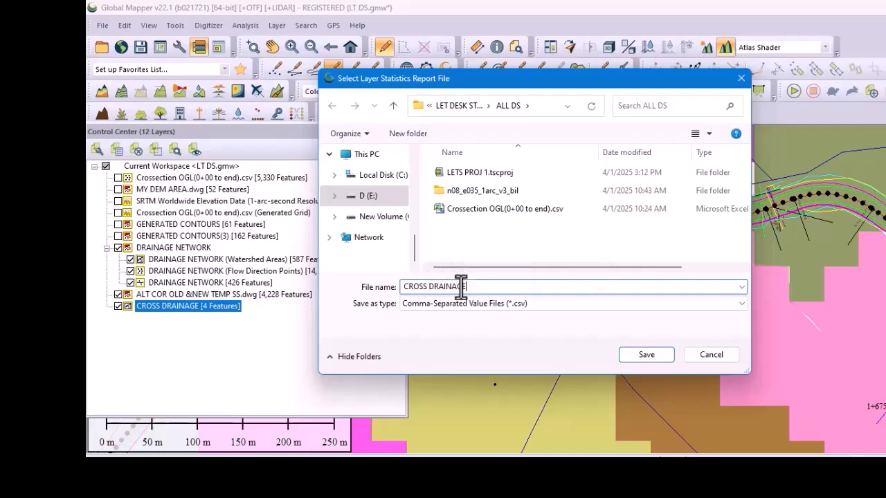
{"action": "type", "text": " A"}
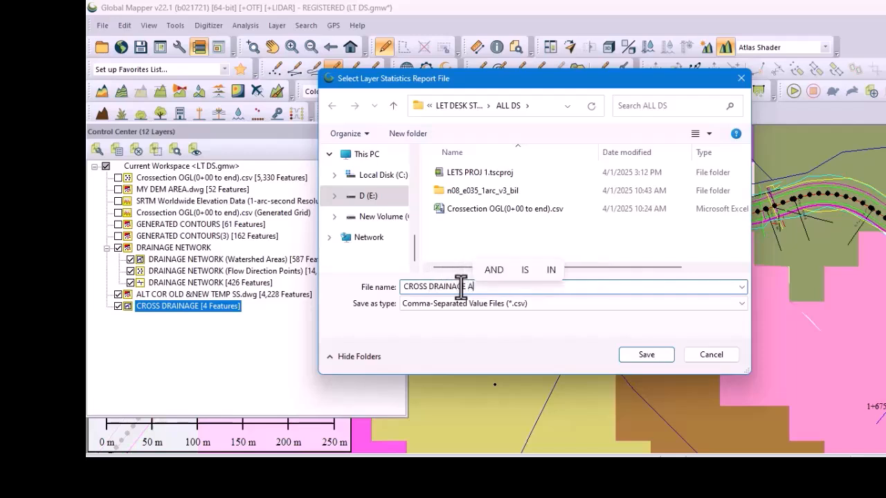
{"action": "type", "text": "REA "}
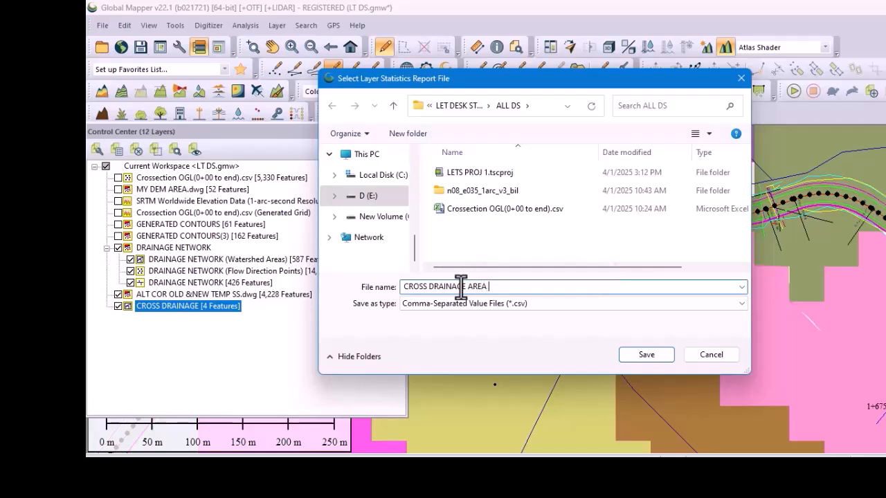
{"action": "type", "text": "REPORT"}
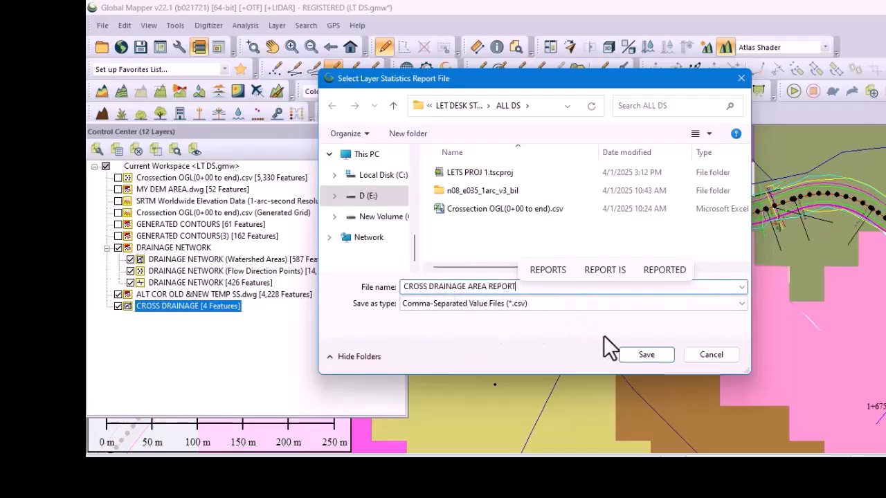
{"action": "left_click", "coordinate": [642, 355]}
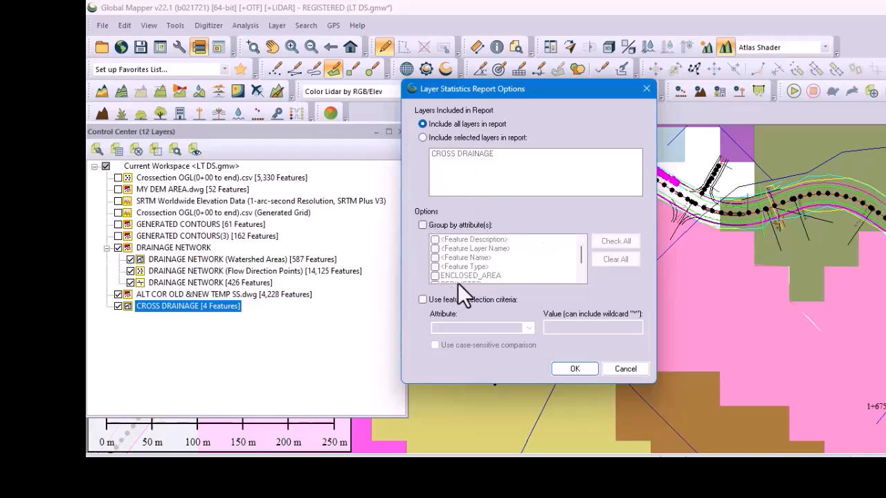
Group the report by all available attributes, including feature name, enclosed area and perimeter, and generate it.
{"action": "left_click", "coordinate": [422, 224]}
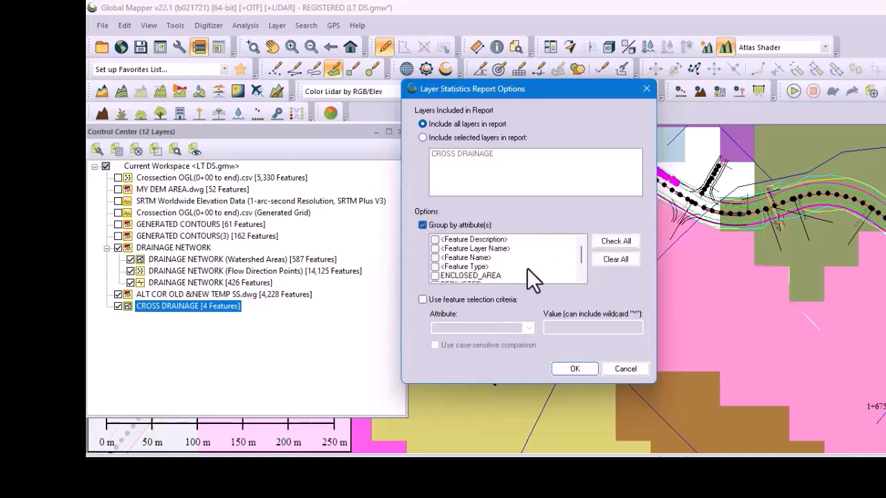
{"action": "scroll", "coordinate": [522, 264], "scroll_direction": "down", "scroll_amount": 1}
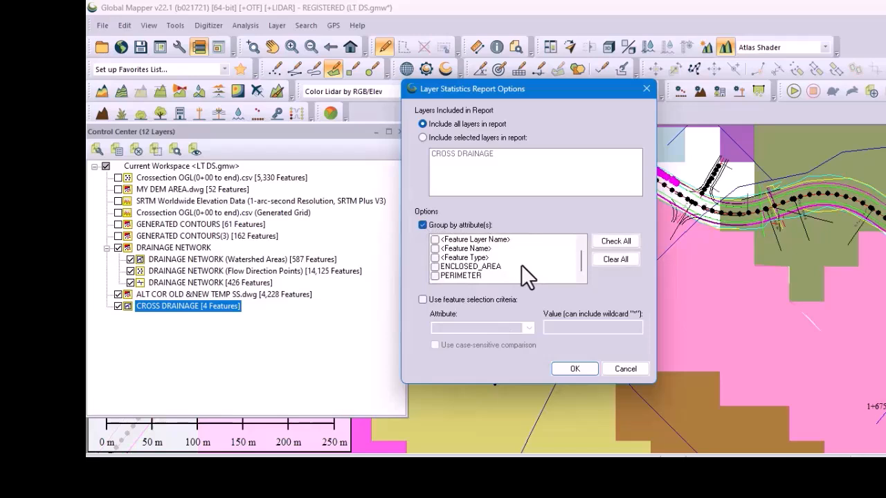
{"action": "scroll", "coordinate": [520, 263], "scroll_direction": "up", "scroll_amount": 1}
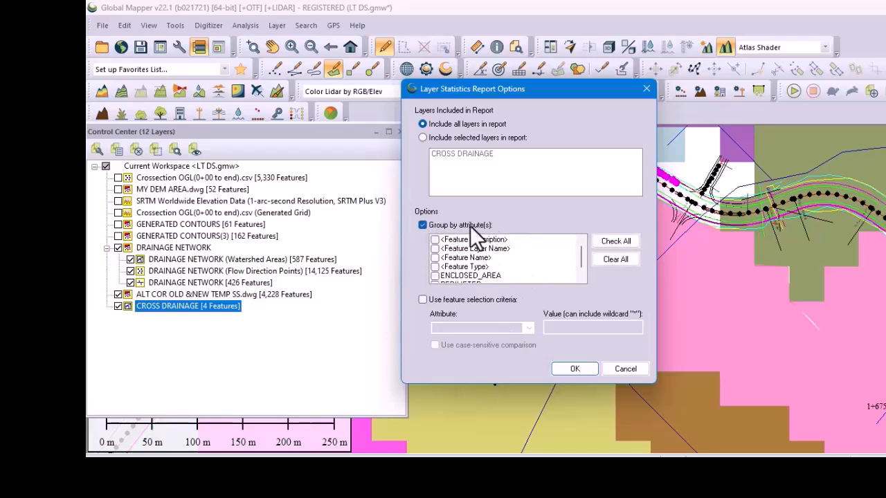
{"action": "left_click", "coordinate": [423, 224]}
{"action": "left_click", "coordinate": [424, 223]}
{"action": "left_click", "coordinate": [619, 241]}
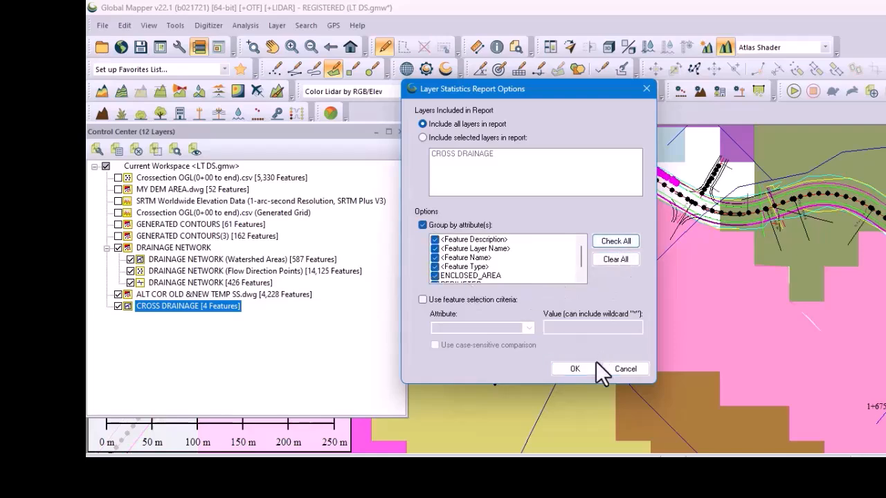
{"action": "left_click", "coordinate": [575, 369]}
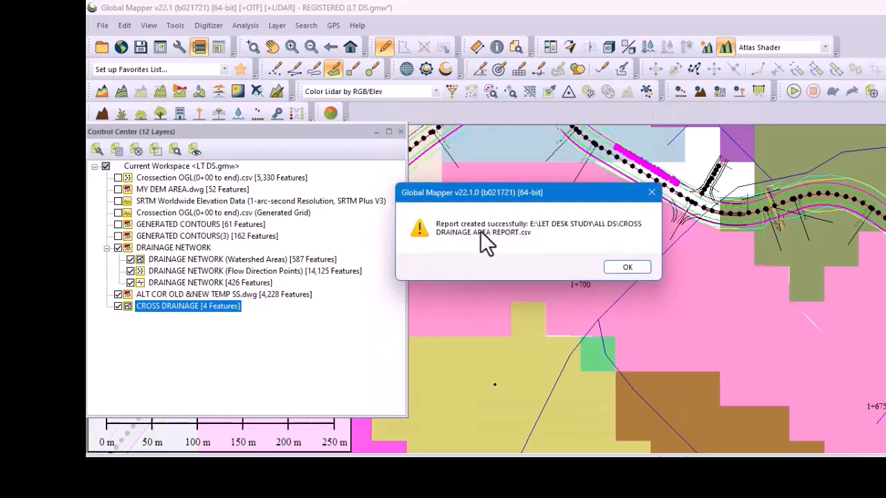
{"action": "left_click", "coordinate": [625, 269]}
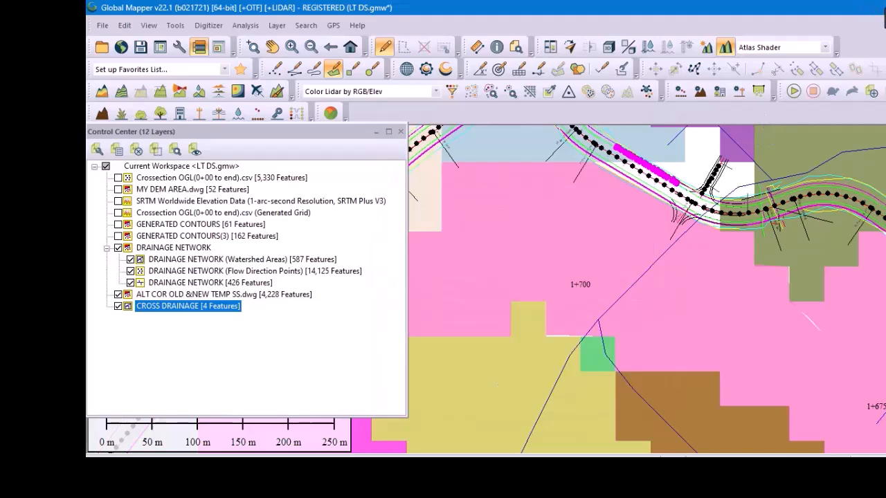
Switch to File Explorer and open CROSS DRAINAGE AREA REPORT.csv from the ALL DS folder in Excel.
{"action": "key", "text": "super+d"}
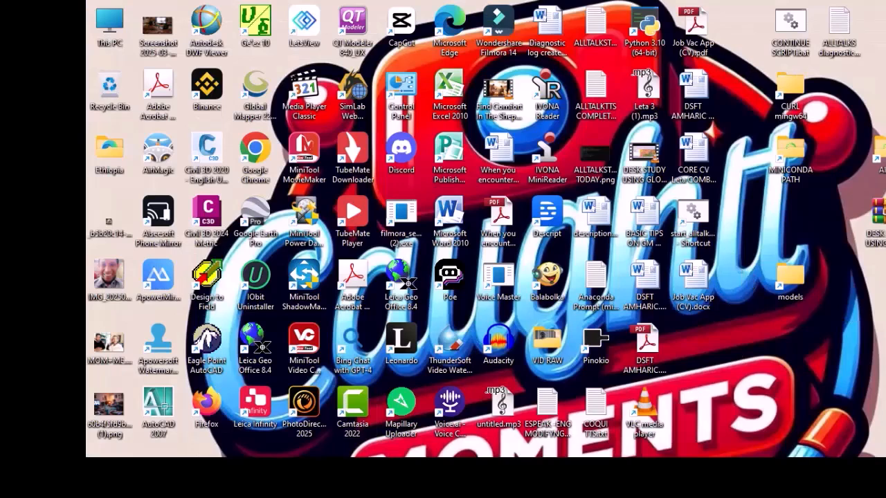
{"action": "left_click", "coordinate": [166, 443]}
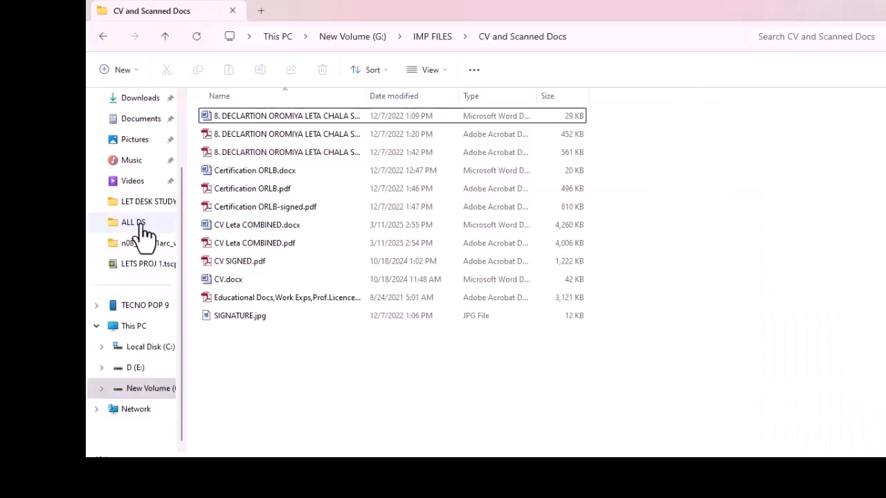
{"action": "left_click", "coordinate": [141, 226]}
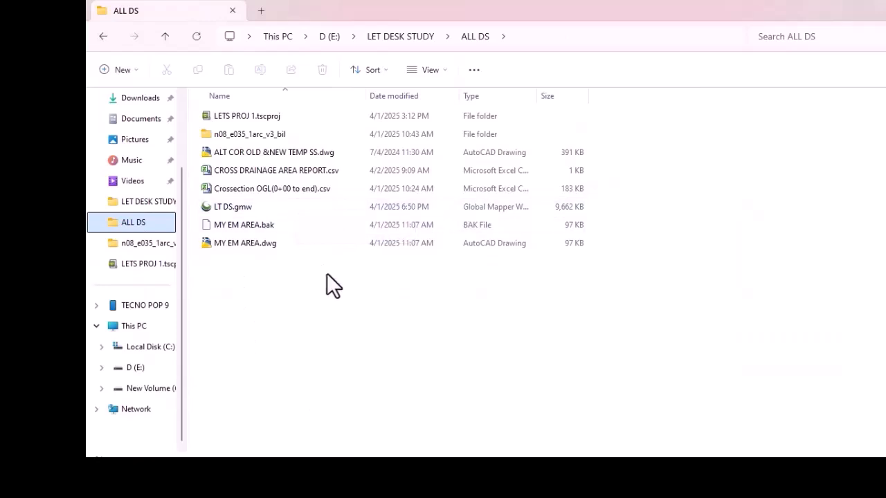
{"action": "left_click", "coordinate": [320, 173]}
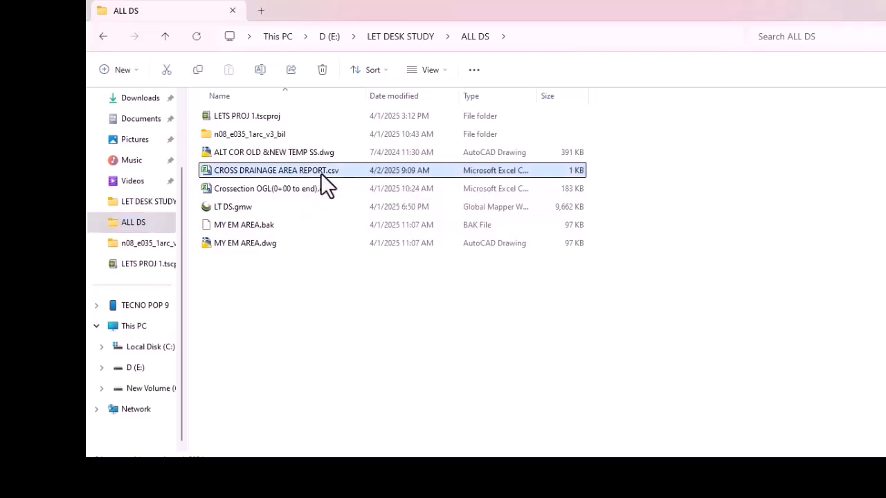
{"action": "double_click", "coordinate": [320, 173]}
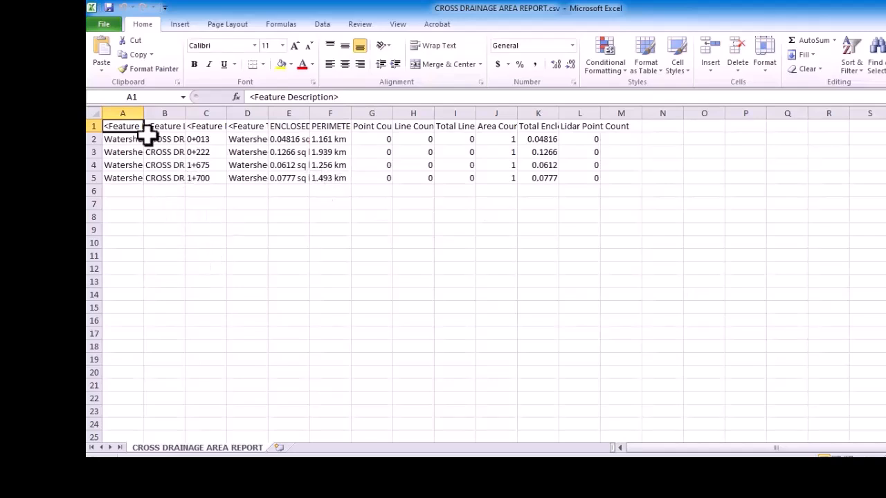
Fit the widths of the Feature Description and Feature Layer Name columns to their contents.
{"action": "left_click", "coordinate": [204, 139]}
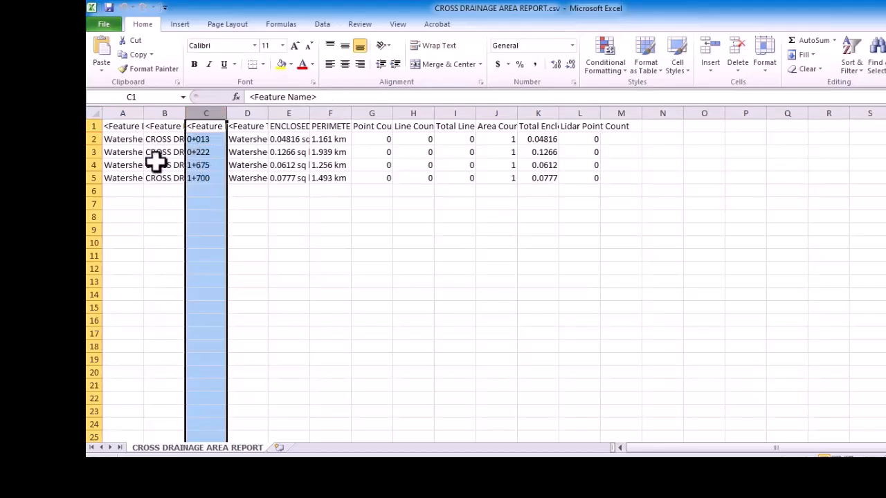
{"action": "left_click", "coordinate": [165, 140]}
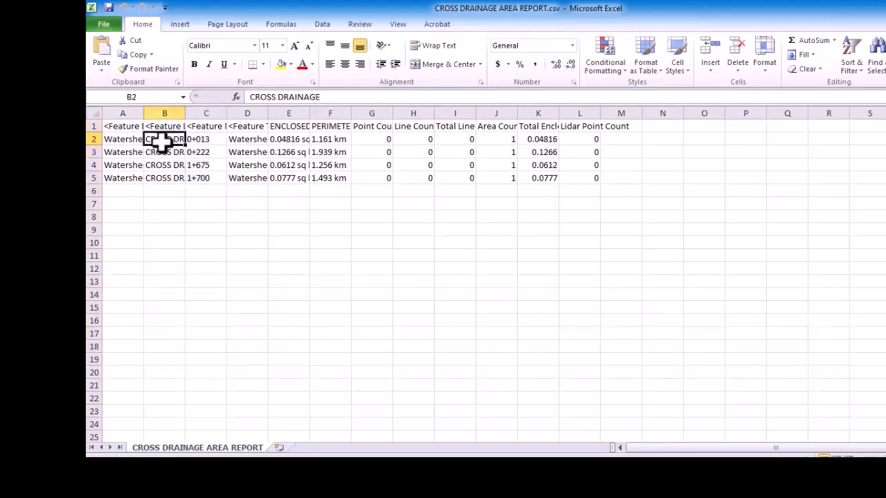
{"action": "double_click", "coordinate": [143, 112]}
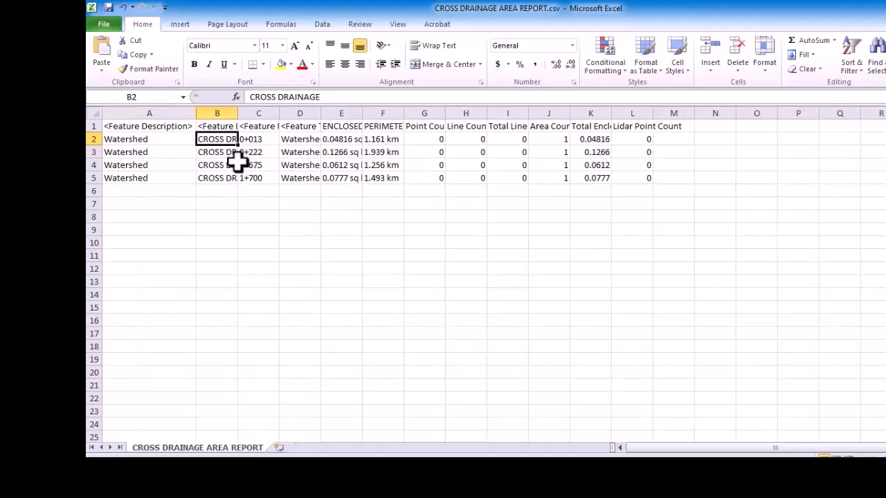
{"action": "left_click_drag", "start_coordinate": [238, 113], "coordinate": [238, 113]}
{"action": "double_click", "coordinate": [238, 113]}
{"action": "left_click", "coordinate": [308, 256]}
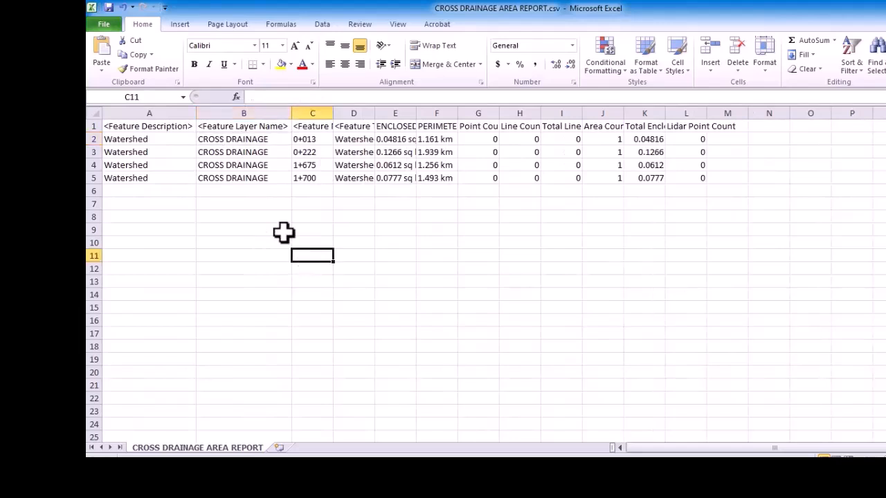
{"action": "left_click", "coordinate": [229, 142]}
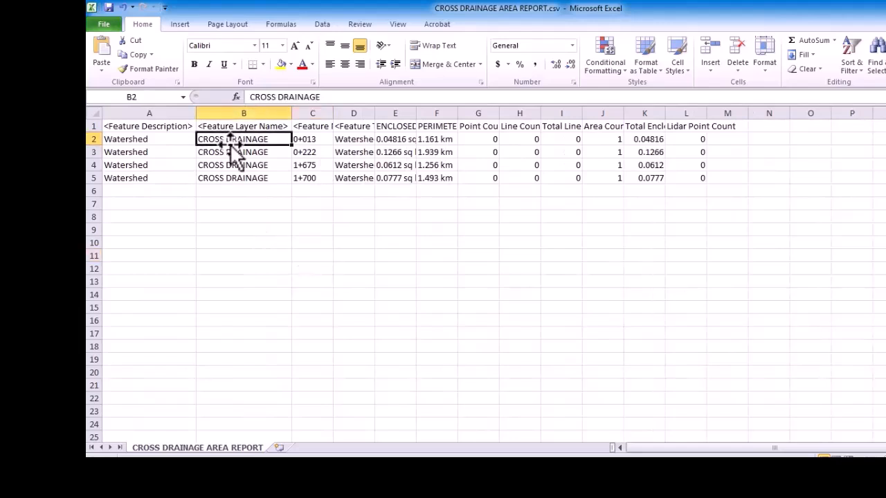
Review the chainages in the Feature Name column, and fit the Feature Type and ENCLOSED_AREA column widths to their contents.
{"action": "left_click", "coordinate": [311, 112]}
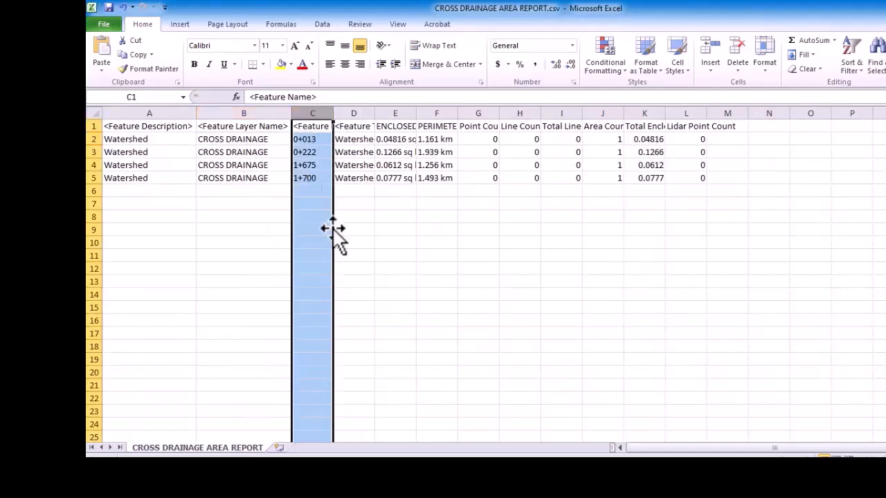
{"action": "left_click", "coordinate": [306, 138]}
{"action": "left_click", "coordinate": [312, 154]}
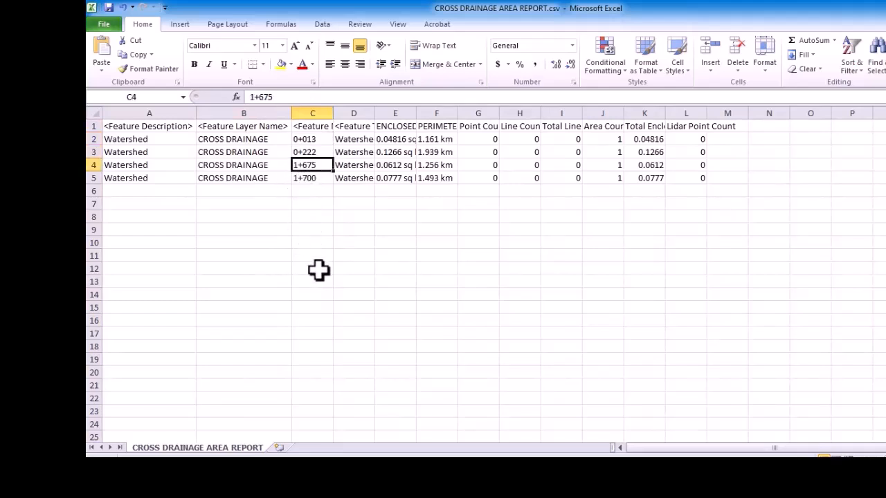
{"action": "left_click", "coordinate": [312, 178]}
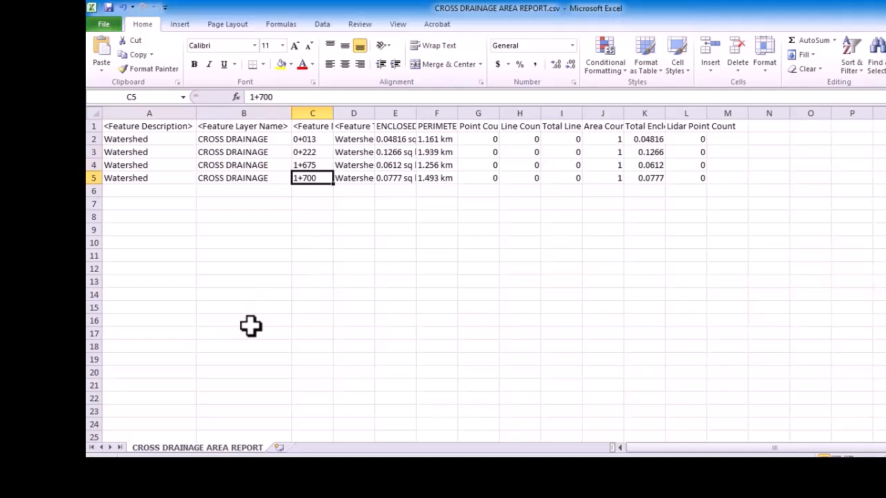
{"action": "double_click", "coordinate": [374, 113]}
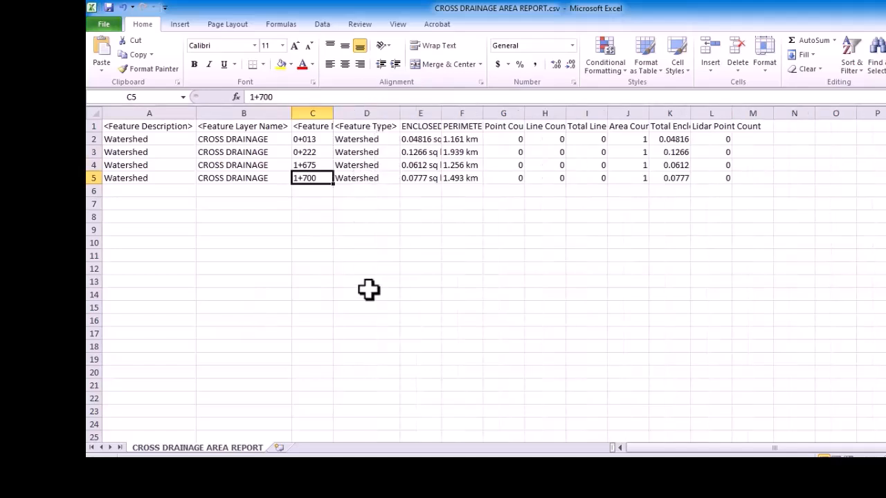
{"action": "double_click", "coordinate": [441, 113]}
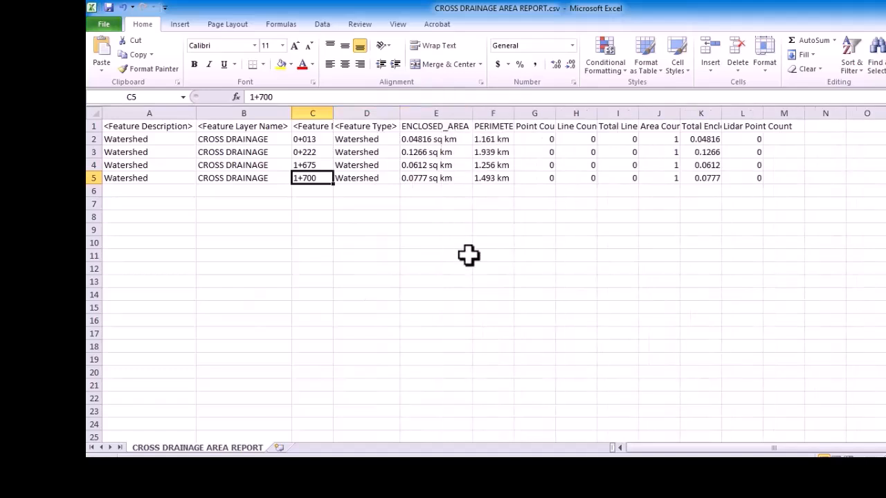
Format the ENCLOSED_AREA column as Number with 2 decimal places.
{"action": "left_click", "coordinate": [437, 142]}
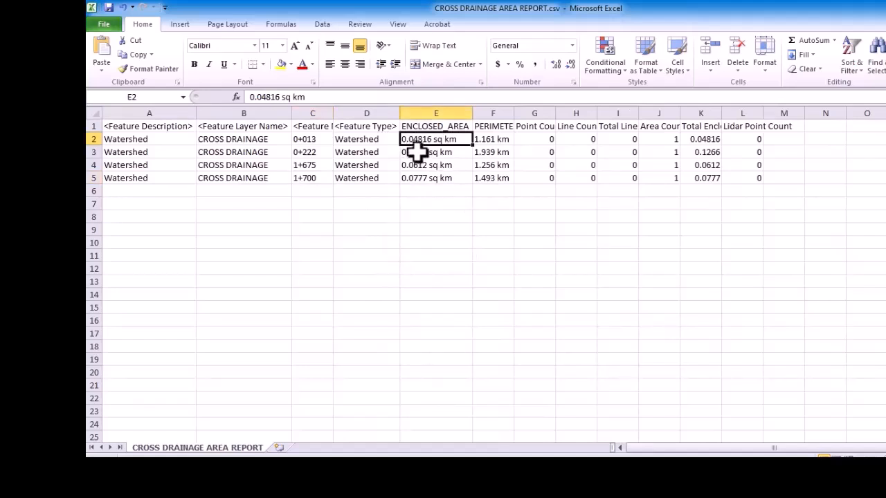
{"action": "left_click", "coordinate": [436, 113]}
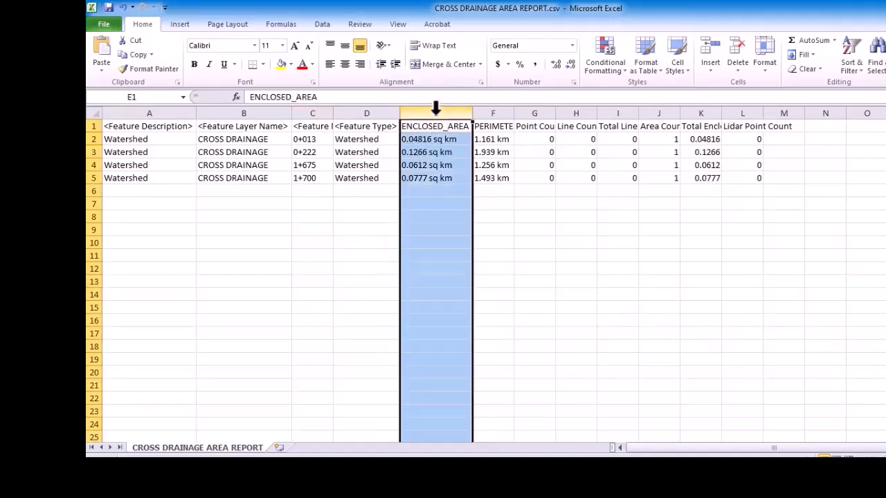
{"action": "right_click", "coordinate": [436, 110]}
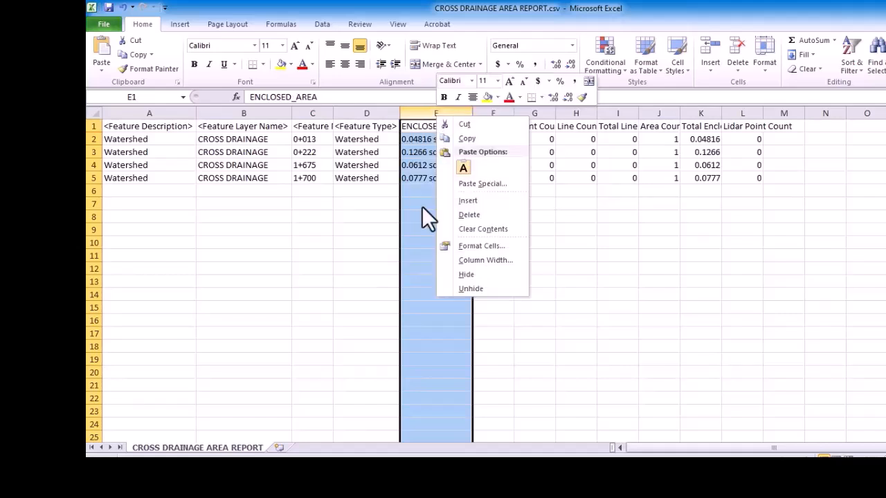
{"action": "left_click", "coordinate": [487, 247]}
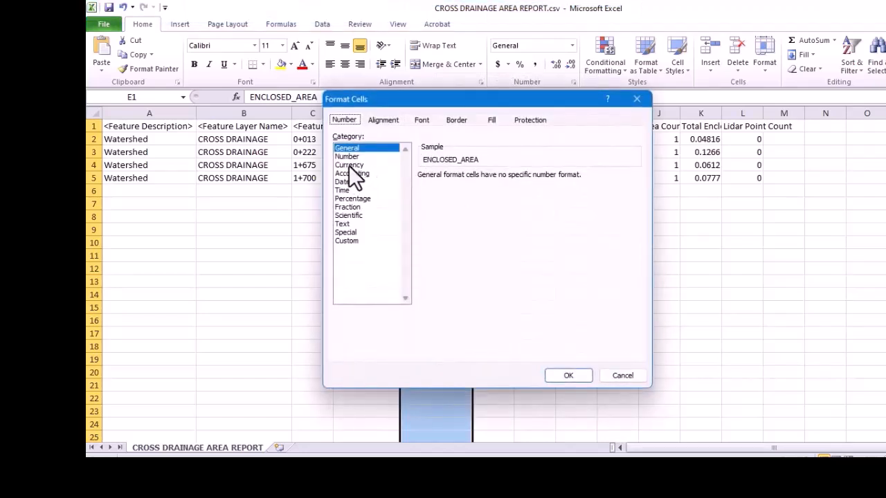
{"action": "left_click", "coordinate": [347, 156]}
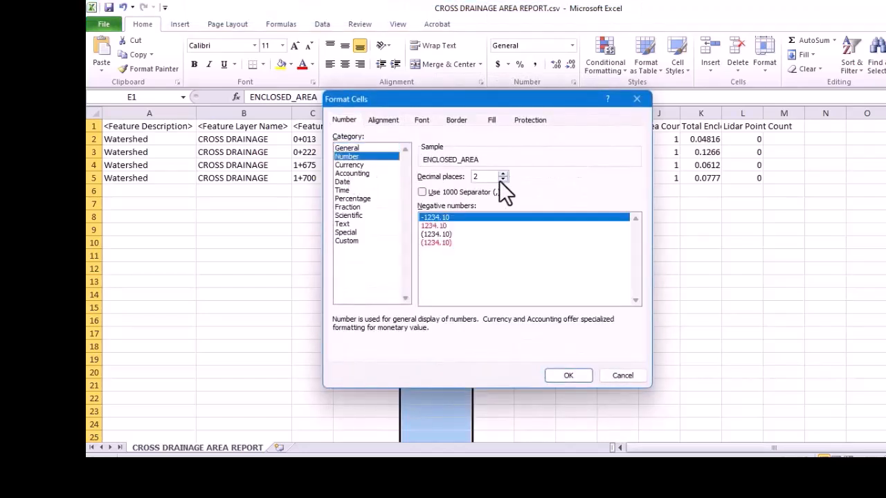
{"action": "left_click", "coordinate": [501, 174]}
{"action": "left_click", "coordinate": [503, 179]}
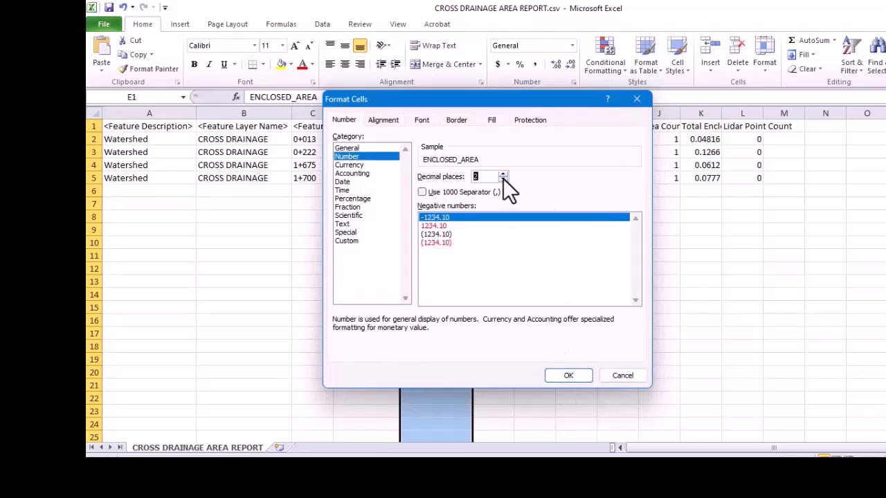
{"action": "left_click", "coordinate": [570, 373]}
{"action": "left_click", "coordinate": [601, 317]}
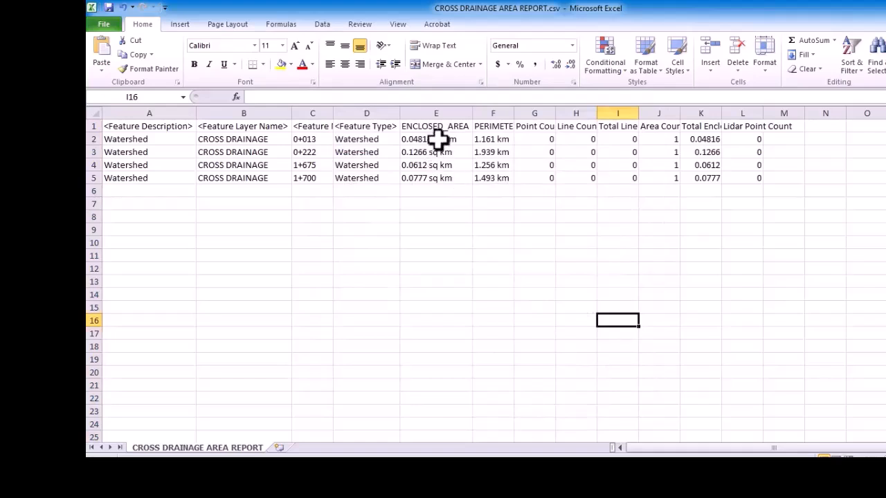
Examine the enclosed area entries of the four watersheds, including how their values and units are stored.
{"action": "left_click_drag", "start_coordinate": [420, 139], "coordinate": [427, 173]}
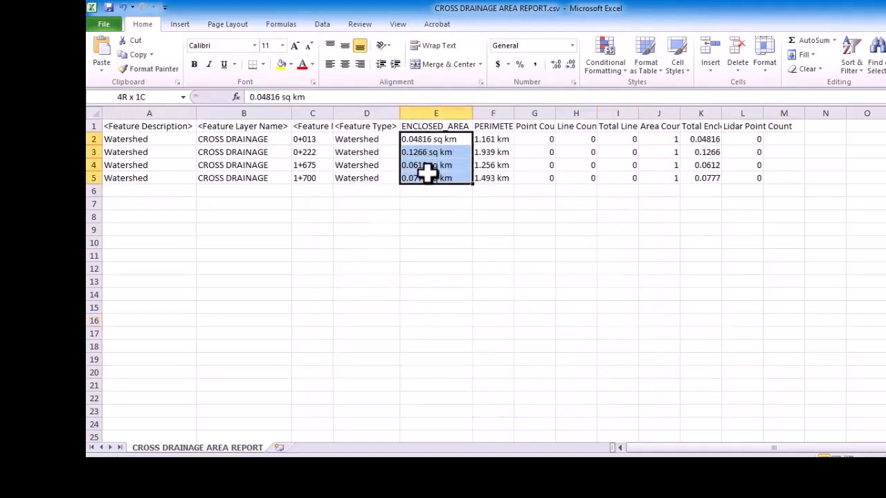
{"action": "left_click", "coordinate": [431, 143]}
{"action": "left_click", "coordinate": [449, 177]}
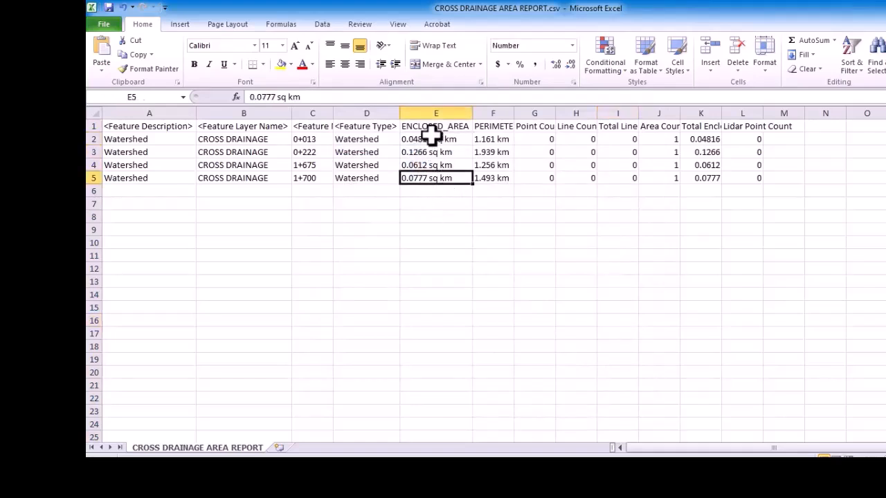
{"action": "left_click", "coordinate": [442, 141]}
{"action": "left_click", "coordinate": [544, 204]}
{"action": "left_click", "coordinate": [431, 129]}
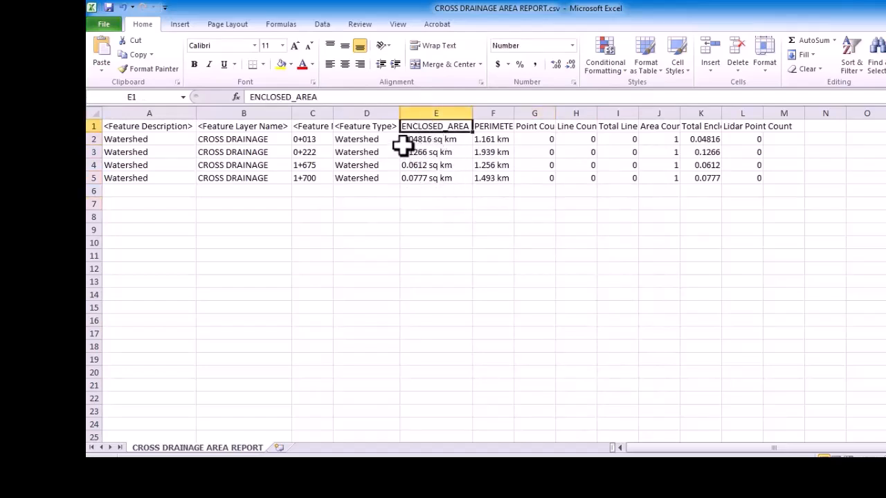
{"action": "left_click", "coordinate": [417, 142]}
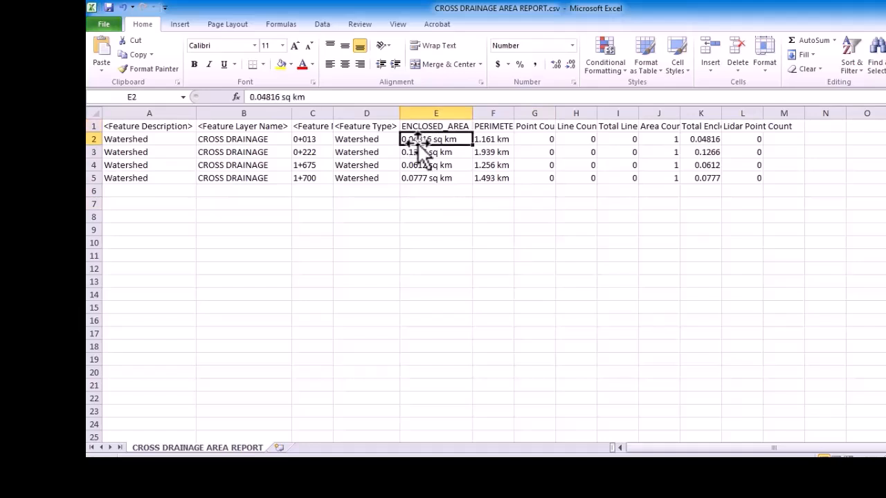
{"action": "left_click", "coordinate": [417, 153]}
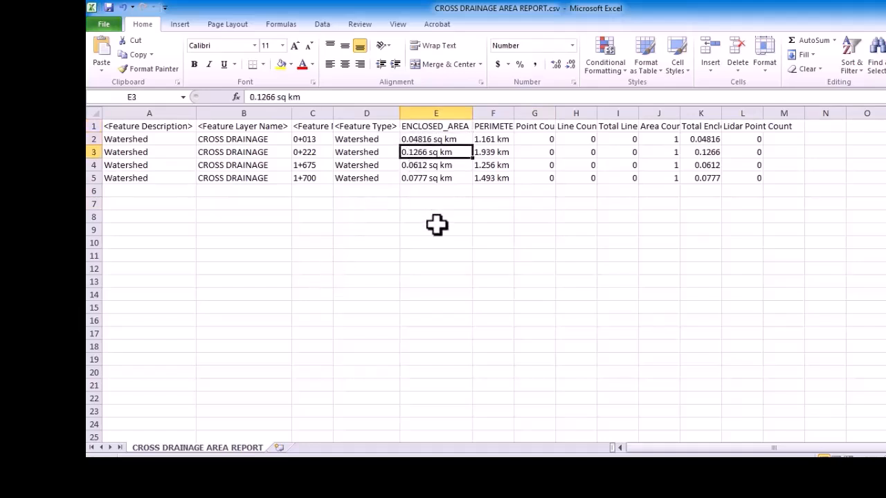
Fit the widths of the PERIMETER, Point Count and Total Enclosed Area (sq km) columns to their contents.
{"action": "double_click", "coordinate": [514, 113]}
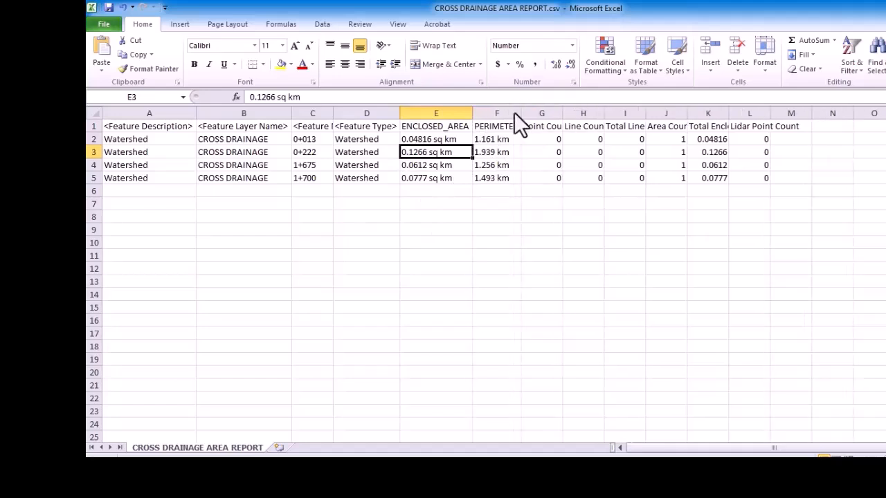
{"action": "double_click", "coordinate": [563, 112]}
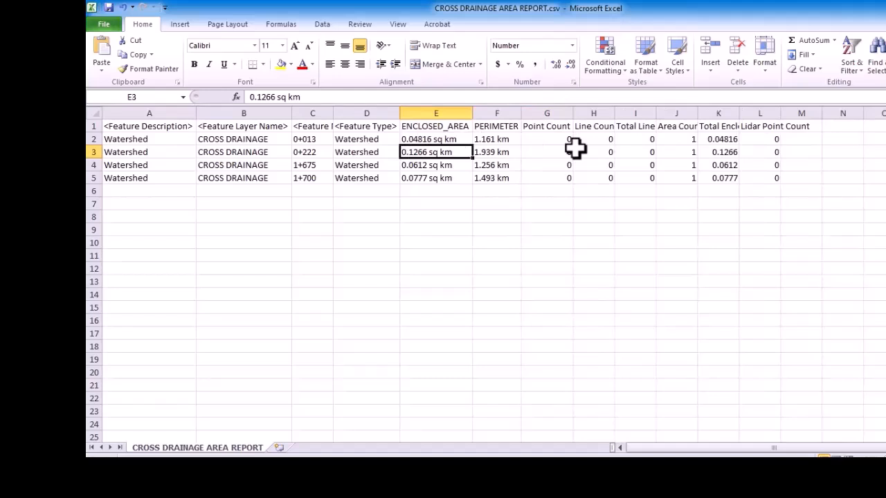
{"action": "double_click", "coordinate": [738, 112]}
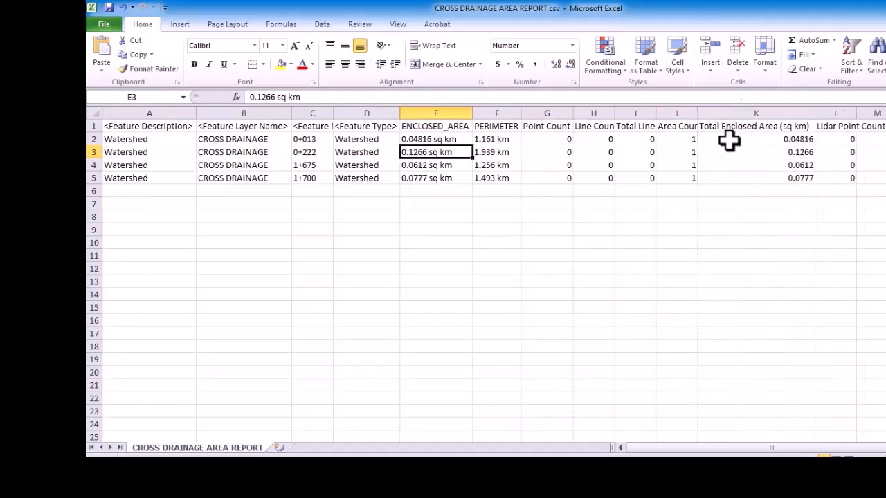
Examine the Total Enclosed Area (sq km) value of each of the four watersheds.
{"action": "left_click", "coordinate": [803, 141]}
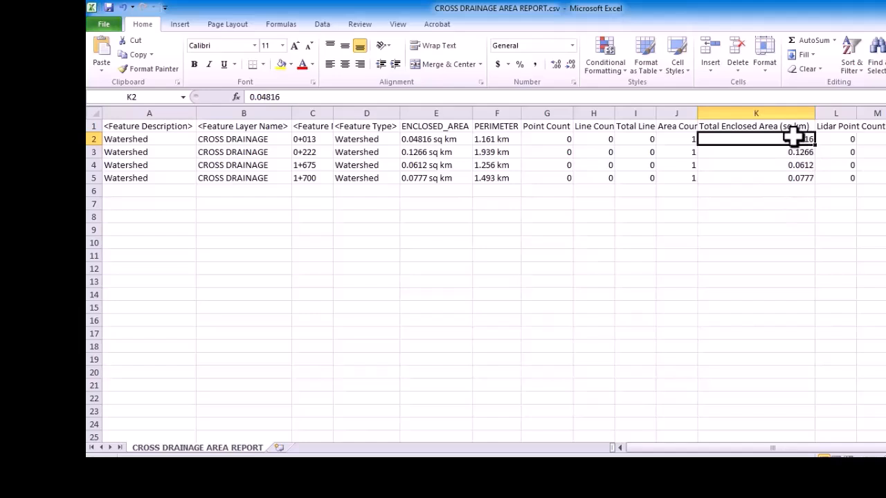
{"action": "left_click", "coordinate": [801, 203]}
{"action": "left_click", "coordinate": [799, 140]}
{"action": "left_click", "coordinate": [792, 152]}
{"action": "left_click", "coordinate": [797, 166]}
{"action": "left_click", "coordinate": [801, 178]}
{"action": "left_click", "coordinate": [801, 141]}
{"action": "left_click", "coordinate": [802, 153]}
{"action": "left_click", "coordinate": [802, 164]}
{"action": "left_click", "coordinate": [807, 177]}
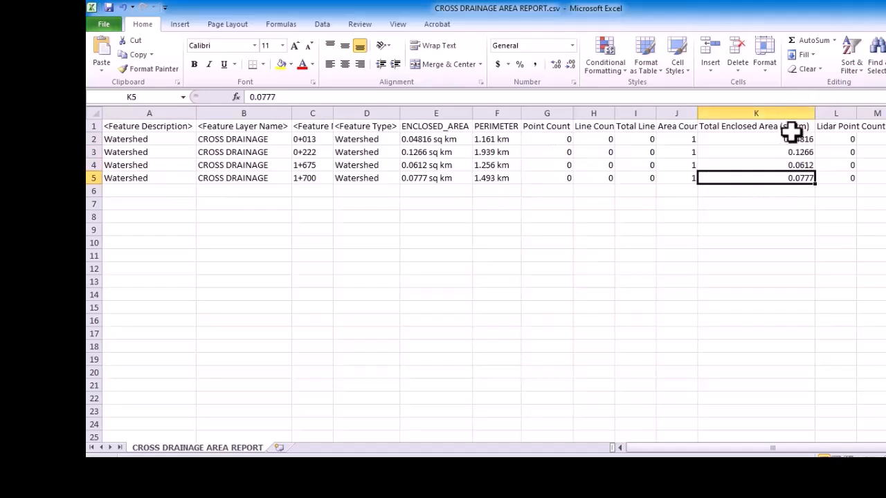
Highlight the four Total Enclosed Area values in K2:K5 with a yellow fill.
{"action": "left_click_drag", "start_coordinate": [794, 137], "coordinate": [799, 176]}
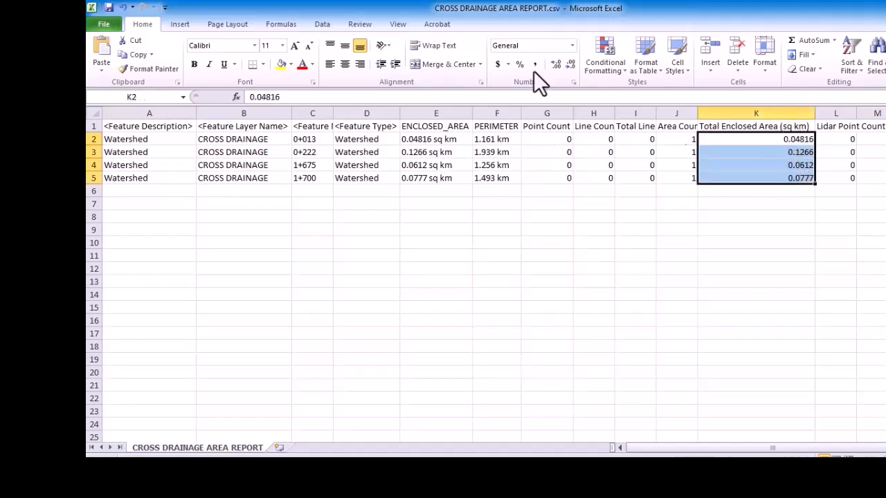
{"action": "left_click", "coordinate": [281, 63]}
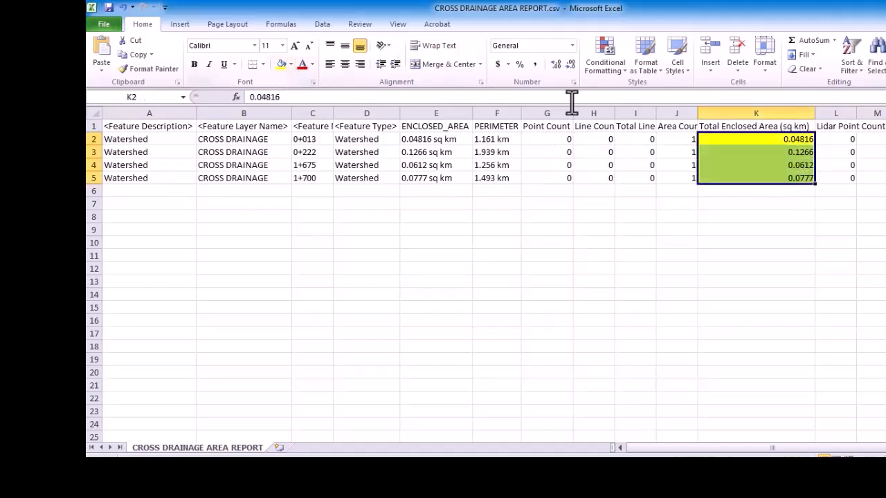
{"action": "left_click", "coordinate": [793, 141]}
{"action": "left_click", "coordinate": [797, 154]}
{"action": "left_click", "coordinate": [796, 166]}
{"action": "left_click", "coordinate": [798, 177]}
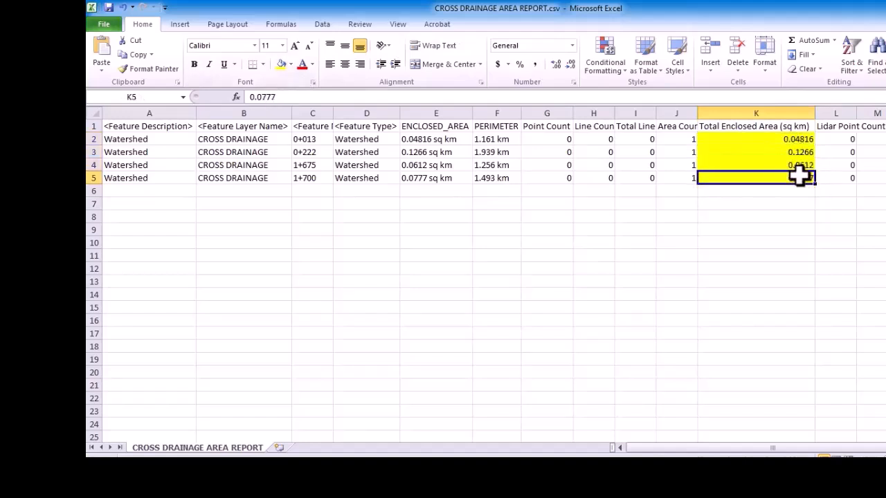
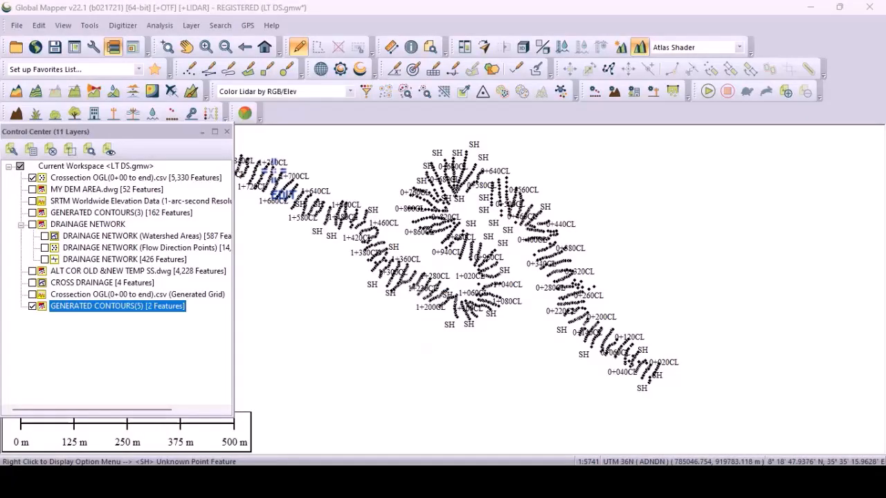
In Global Mapper, display the ALT COR OLD &NEW TEMP SS.dwg layer and inspect the road alignment against the cross-section points.
{"action": "left_click", "coordinate": [32, 270]}
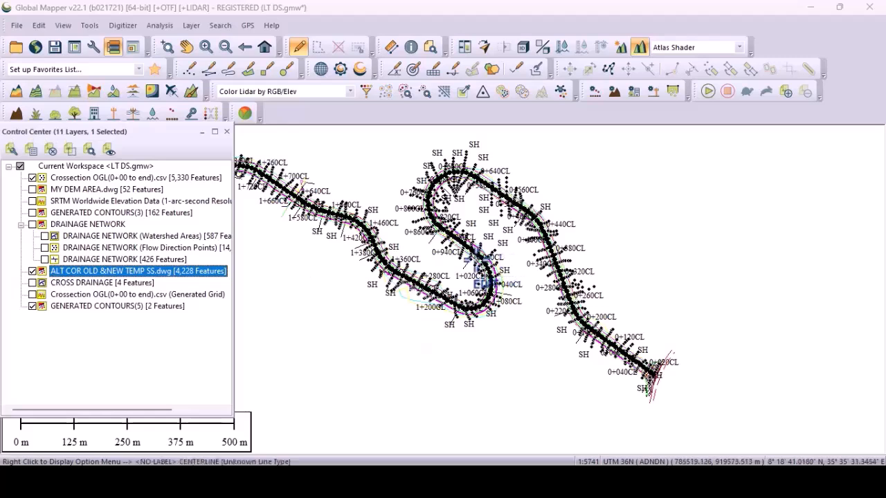
{"action": "scroll", "coordinate": [464, 251], "scroll_direction": "up", "scroll_amount": 5}
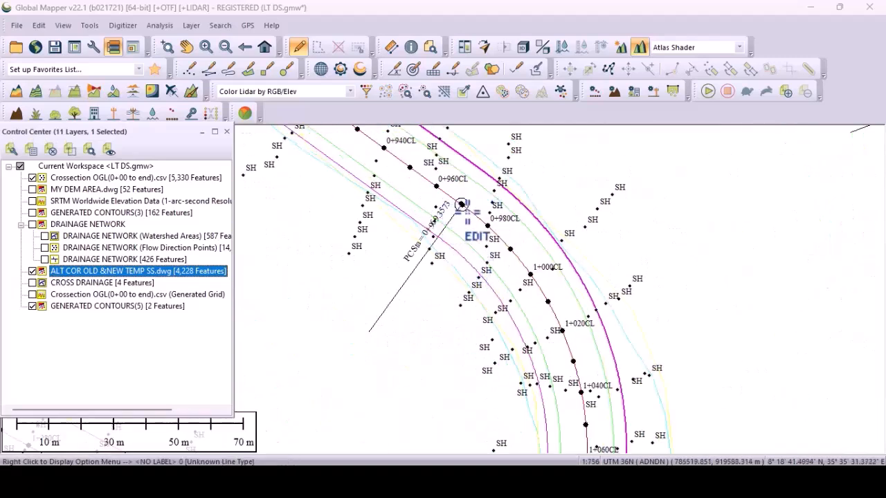
{"action": "scroll", "coordinate": [461, 204], "scroll_direction": "down", "scroll_amount": 5}
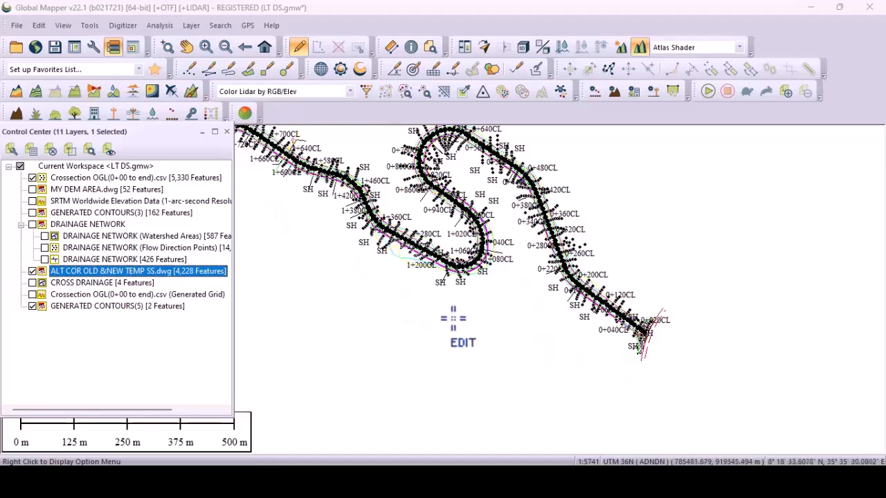
{"action": "scroll", "coordinate": [479, 328], "scroll_direction": "down", "scroll_amount": 2}
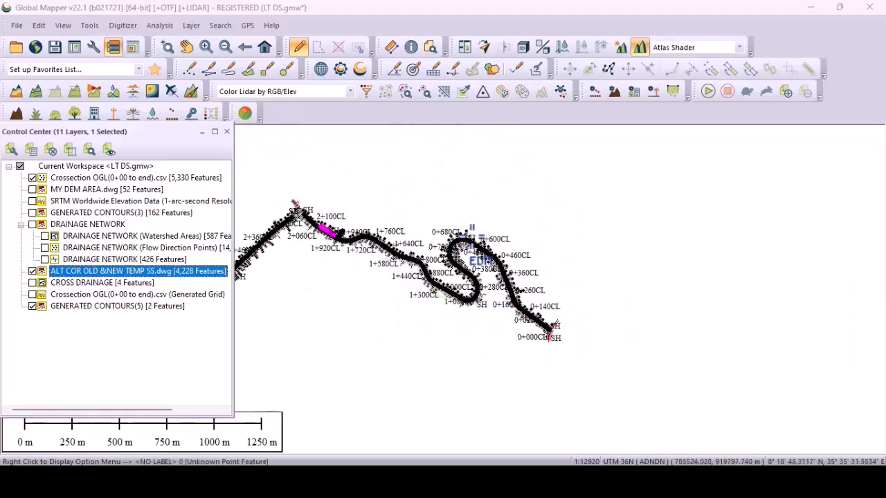
{"action": "scroll", "coordinate": [546, 235], "scroll_direction": "down", "scroll_amount": 1}
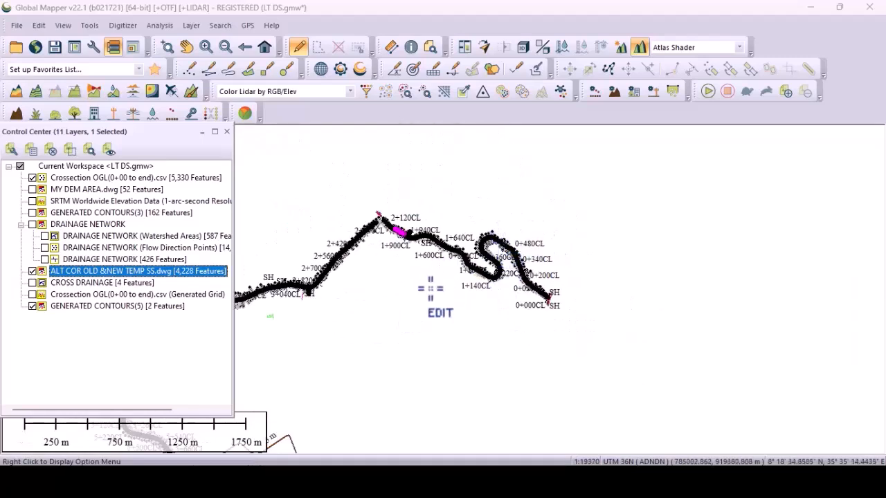
{"action": "scroll", "coordinate": [430, 275], "scroll_direction": "up", "scroll_amount": 2}
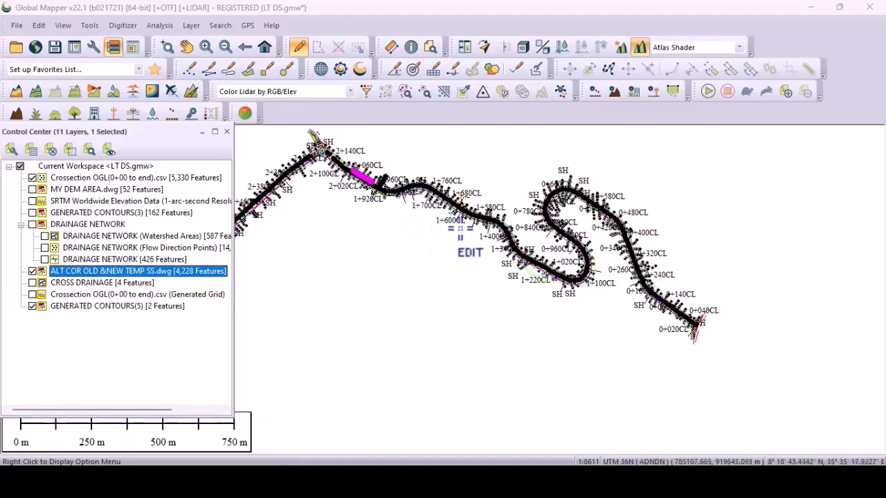
{"action": "scroll", "coordinate": [457, 231], "scroll_direction": "up", "scroll_amount": 2}
{"action": "scroll", "coordinate": [458, 269], "scroll_direction": "down", "scroll_amount": 1}
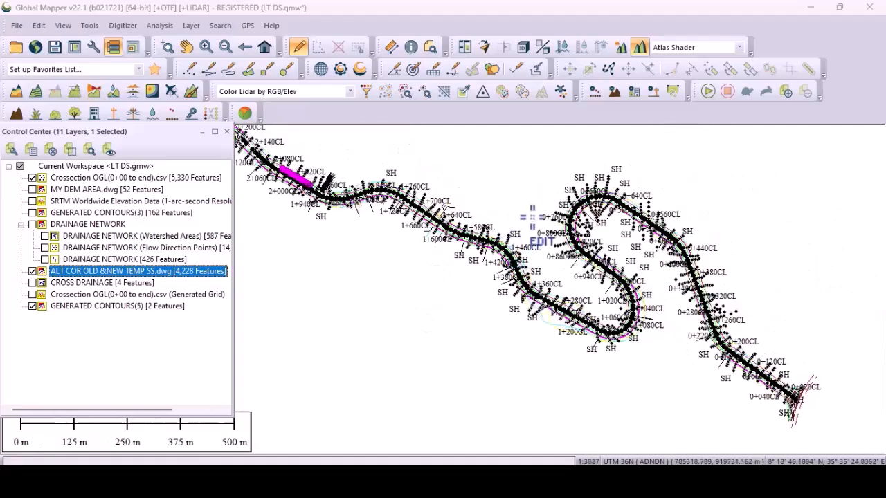
{"action": "scroll", "coordinate": [503, 233], "scroll_direction": "up", "scroll_amount": 1}
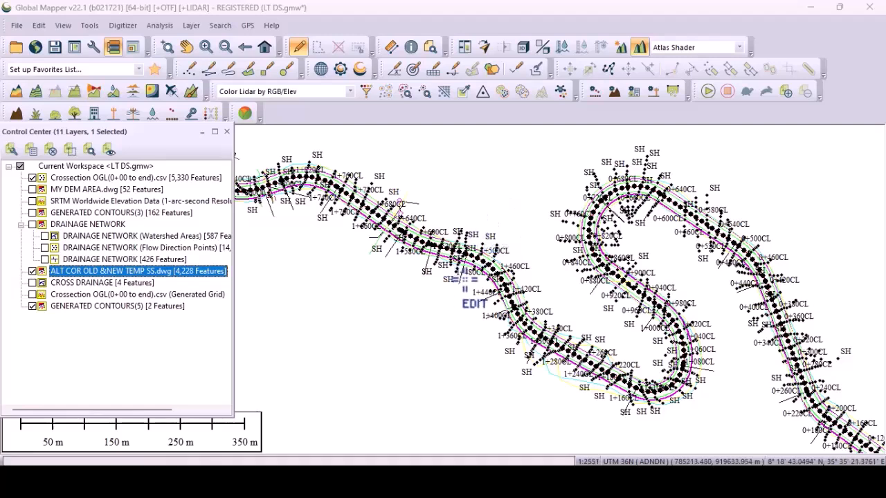
{"action": "scroll", "coordinate": [465, 280], "scroll_direction": "up", "scroll_amount": 1}
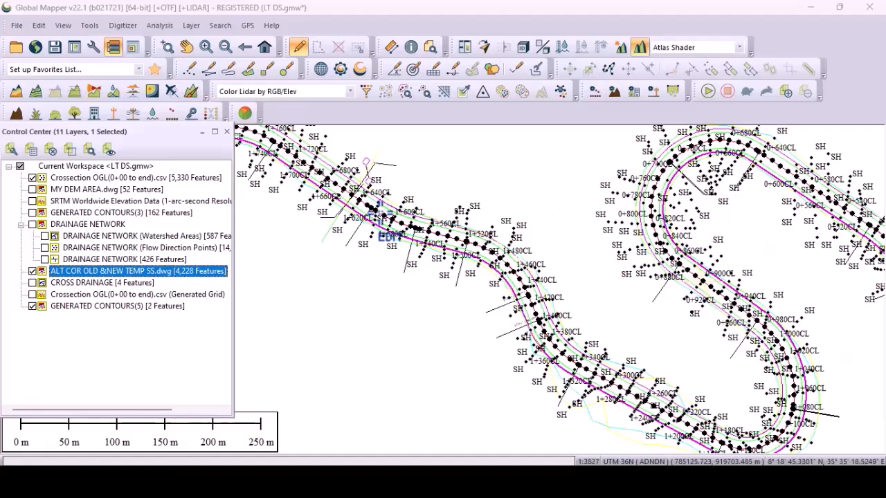
Display the GENERATED CONTOURS(3) layer and examine the whole road alignment against the contours.
{"action": "scroll", "coordinate": [382, 227], "scroll_direction": "down", "scroll_amount": 1}
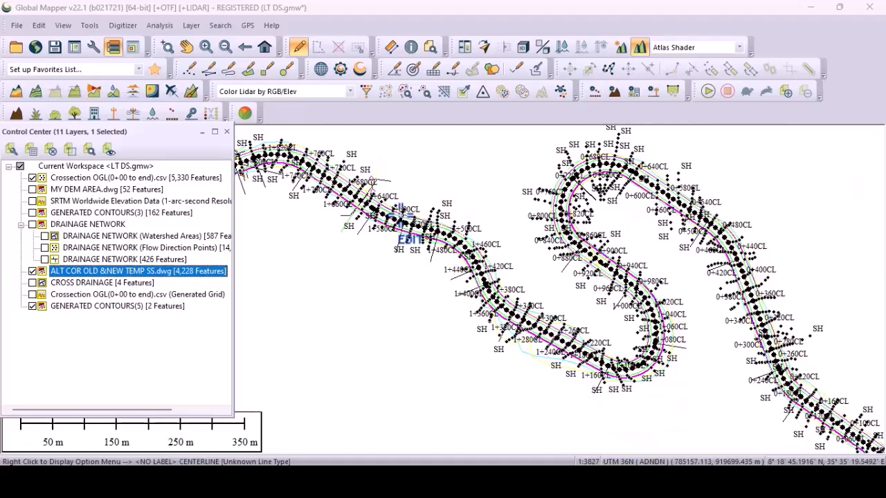
{"action": "scroll", "coordinate": [399, 219], "scroll_direction": "down", "scroll_amount": 1}
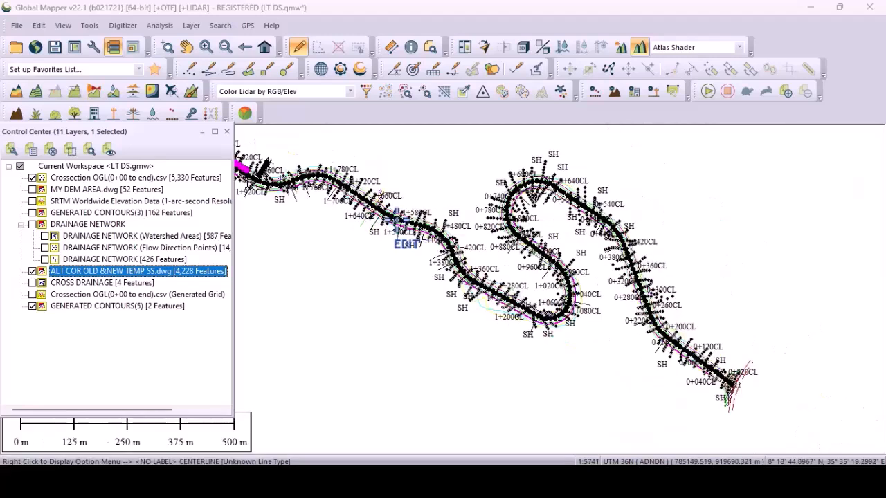
{"action": "scroll", "coordinate": [397, 221], "scroll_direction": "up", "scroll_amount": 1}
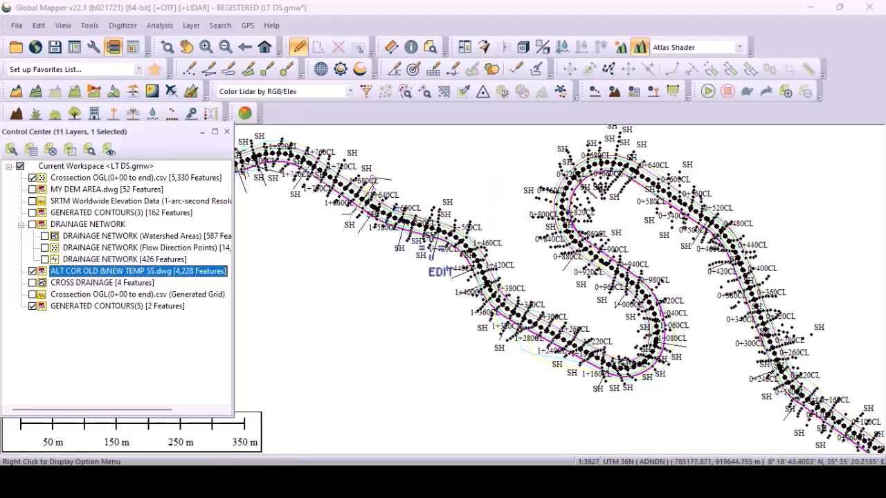
{"action": "scroll", "coordinate": [526, 240], "scroll_direction": "up", "scroll_amount": 1}
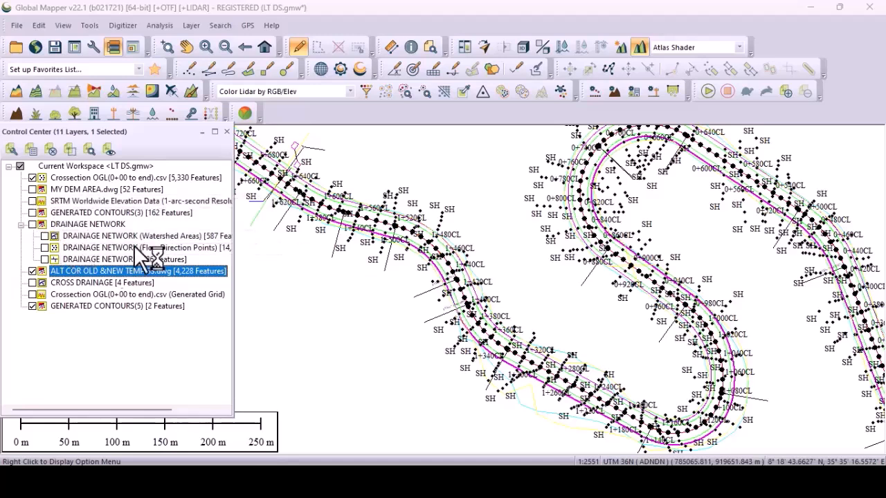
{"action": "left_click", "coordinate": [31, 212]}
{"action": "scroll", "coordinate": [356, 249], "scroll_direction": "down", "scroll_amount": 3}
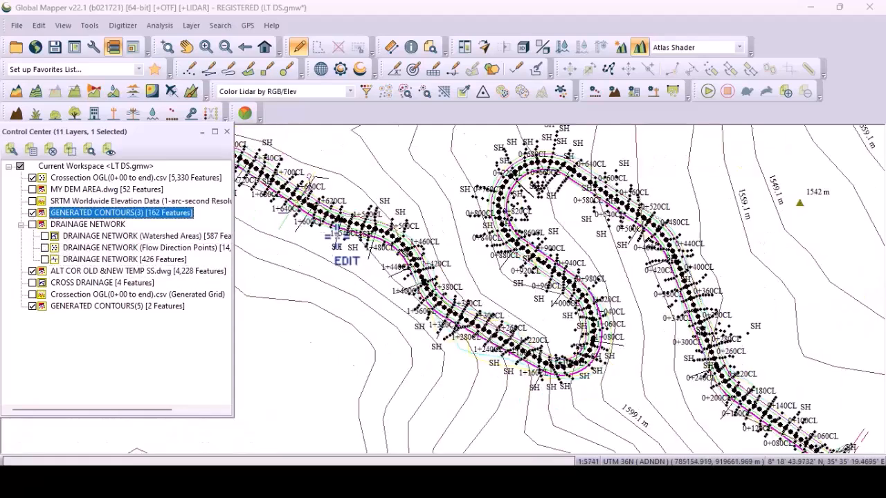
{"action": "scroll", "coordinate": [367, 242], "scroll_direction": "down", "scroll_amount": 2}
{"action": "scroll", "coordinate": [523, 222], "scroll_direction": "down", "scroll_amount": 2}
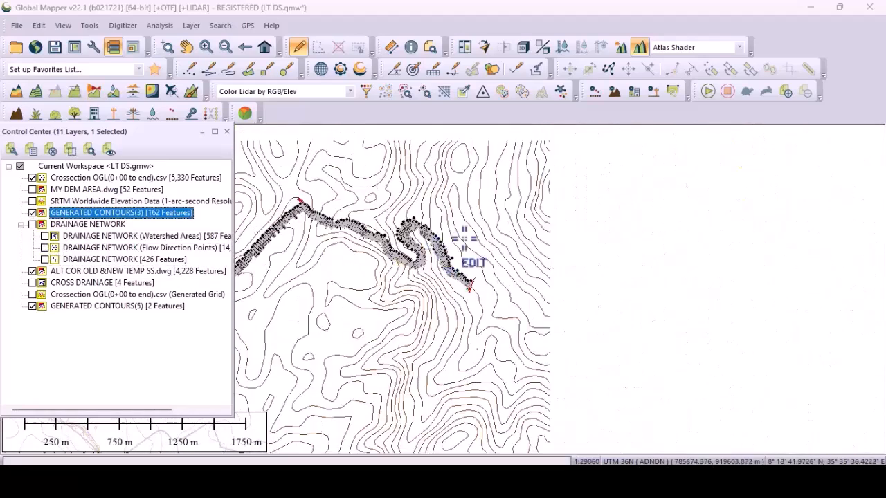
{"action": "scroll", "coordinate": [522, 222], "scroll_direction": "down", "scroll_amount": 1}
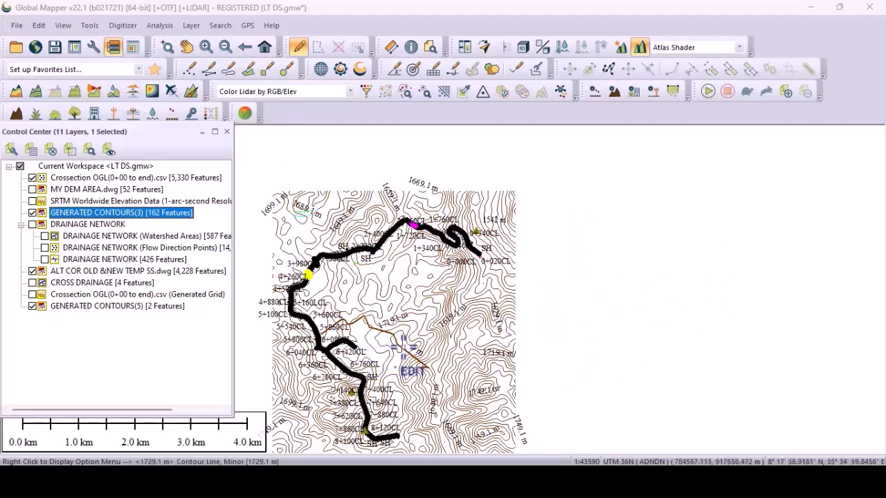
{"action": "scroll", "coordinate": [404, 351], "scroll_direction": "up", "scroll_amount": 2}
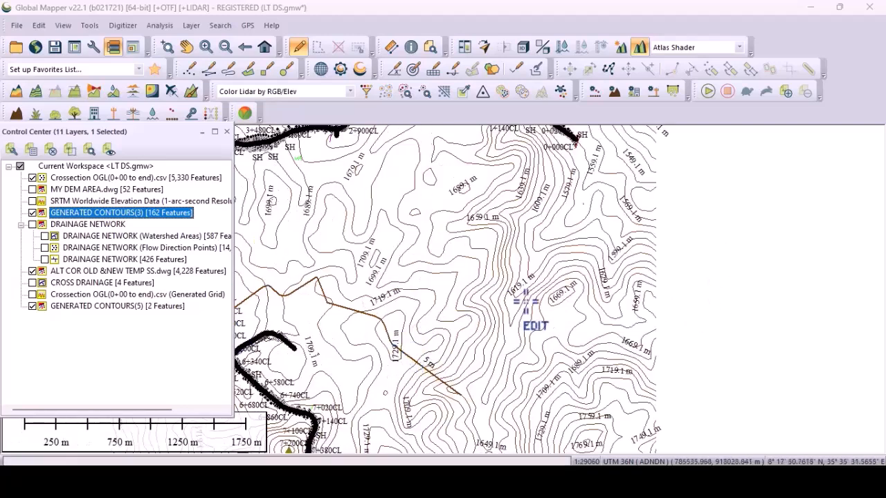
{"action": "scroll", "coordinate": [526, 302], "scroll_direction": "down", "scroll_amount": 2}
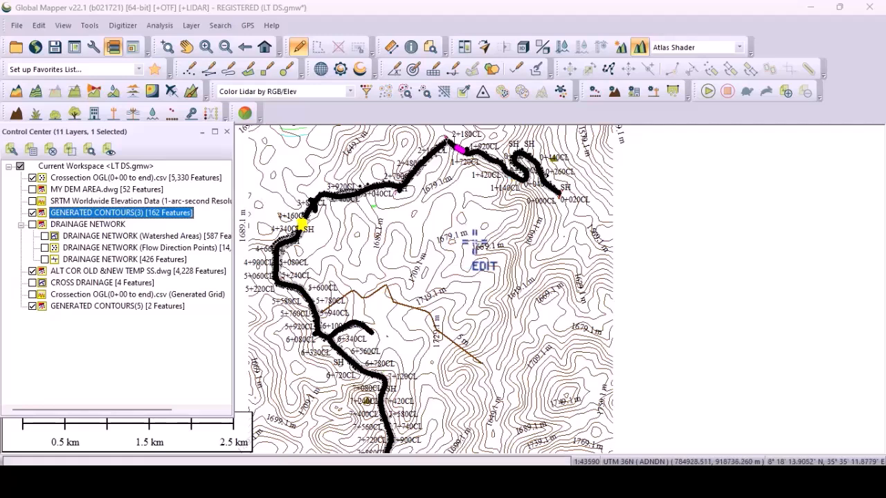
{"action": "scroll", "coordinate": [475, 246], "scroll_direction": "down", "scroll_amount": 2}
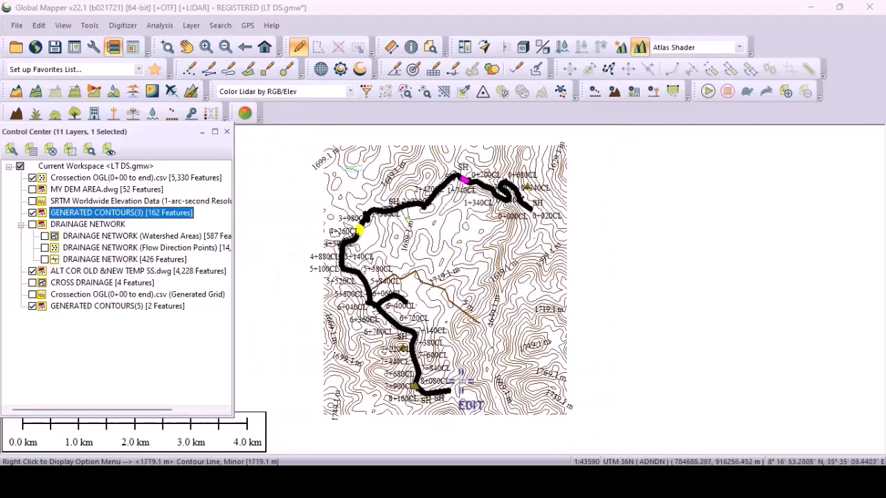
{"action": "scroll", "coordinate": [463, 384], "scroll_direction": "up", "scroll_amount": 2}
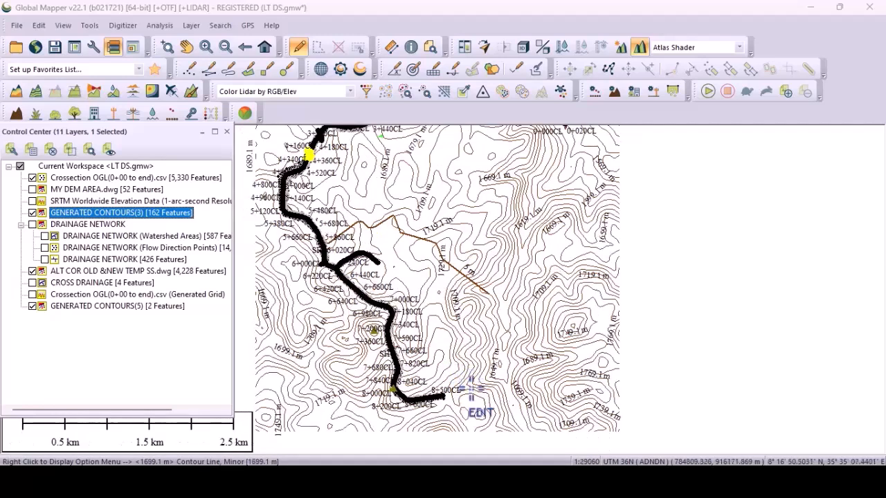
Digitize a line feature about 6.35 km long east of the existing road, from near its 8+500 end to near its 0+000 start.
{"action": "left_click", "coordinate": [210, 74]}
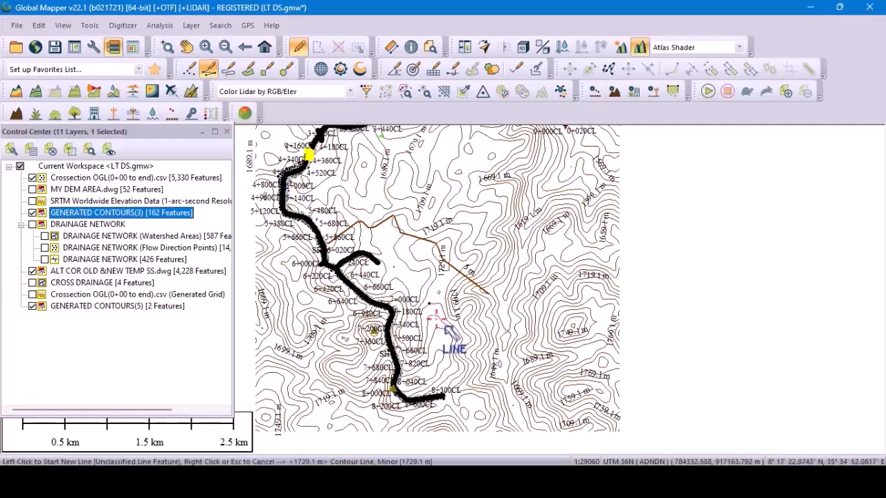
{"action": "left_click", "coordinate": [447, 367]}
{"action": "left_click", "coordinate": [427, 356]}
{"action": "left_click", "coordinate": [410, 298]}
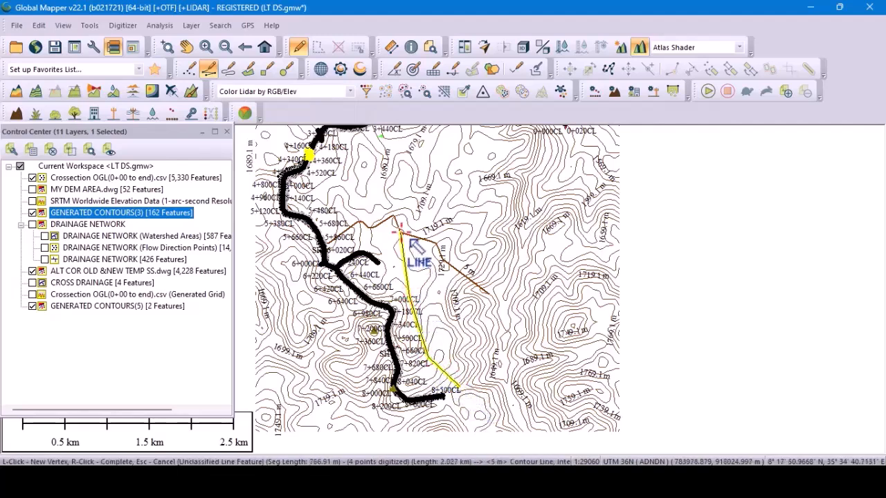
{"action": "left_click", "coordinate": [399, 239]}
{"action": "left_click", "coordinate": [342, 207]}
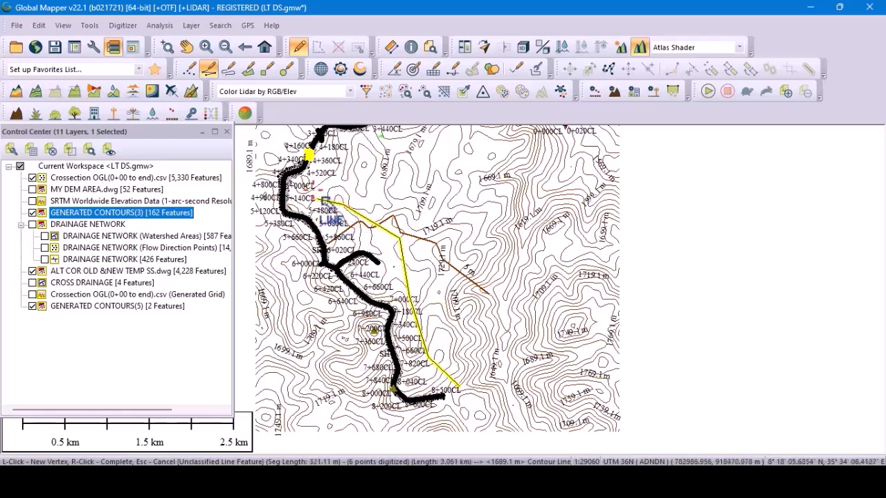
{"action": "left_click", "coordinate": [345, 168]}
{"action": "scroll", "coordinate": [331, 247], "scroll_direction": "down", "scroll_amount": 1}
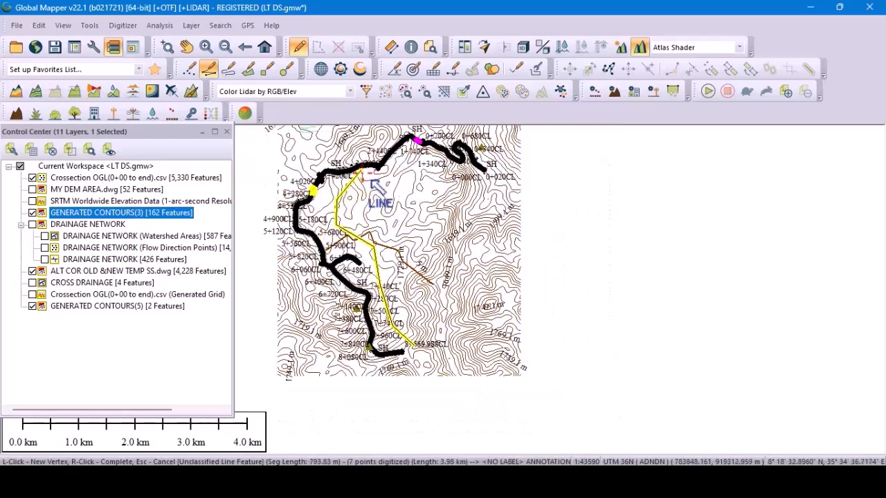
{"action": "scroll", "coordinate": [377, 181], "scroll_direction": "up", "scroll_amount": 2}
{"action": "left_click", "coordinate": [394, 181]}
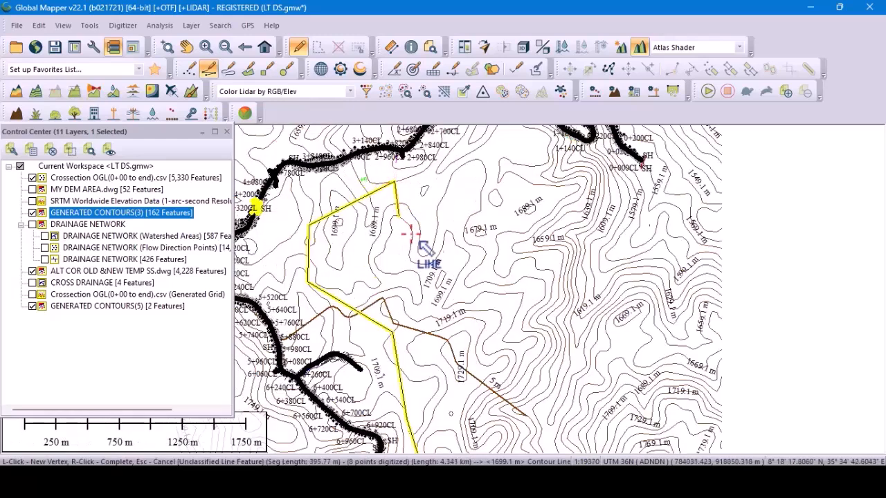
{"action": "left_click", "coordinate": [509, 161]}
{"action": "scroll", "coordinate": [436, 318], "scroll_direction": "down", "scroll_amount": 1}
{"action": "scroll", "coordinate": [459, 233], "scroll_direction": "down", "scroll_amount": 1}
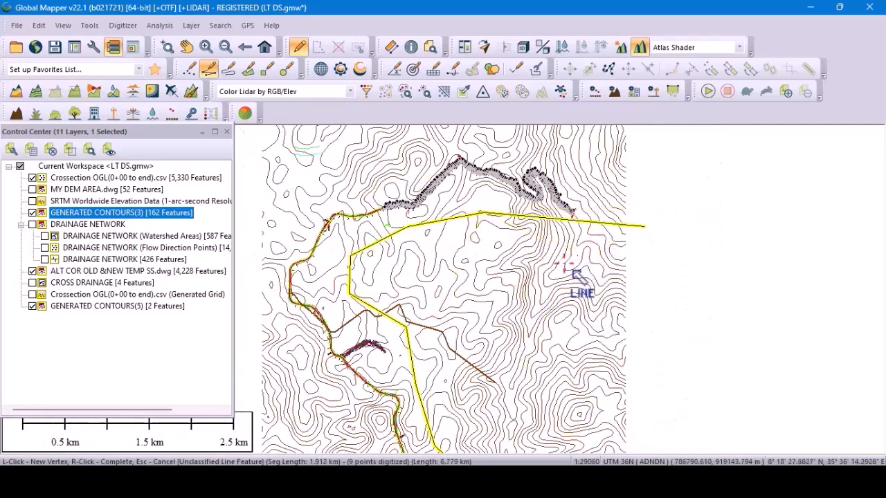
{"action": "scroll", "coordinate": [560, 231], "scroll_direction": "down", "scroll_amount": 1}
{"action": "scroll", "coordinate": [537, 278], "scroll_direction": "up", "scroll_amount": 1}
{"action": "scroll", "coordinate": [528, 272], "scroll_direction": "up", "scroll_amount": 1}
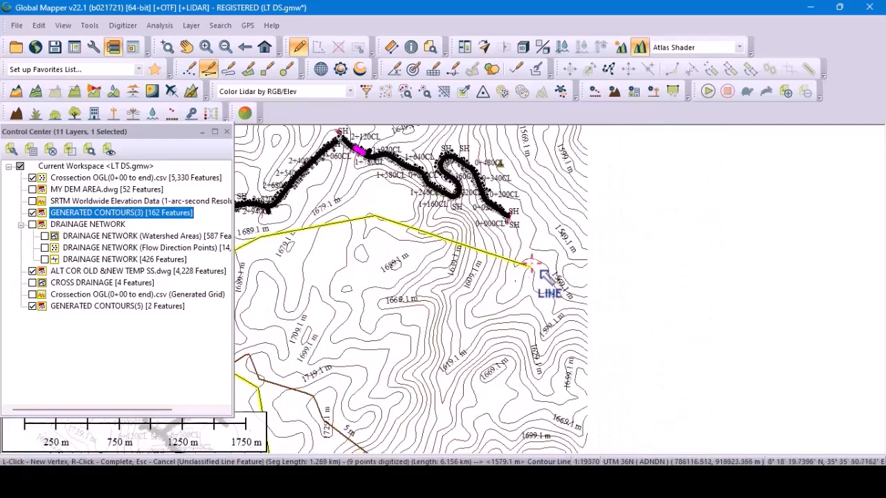
{"action": "left_click", "coordinate": [533, 250]}
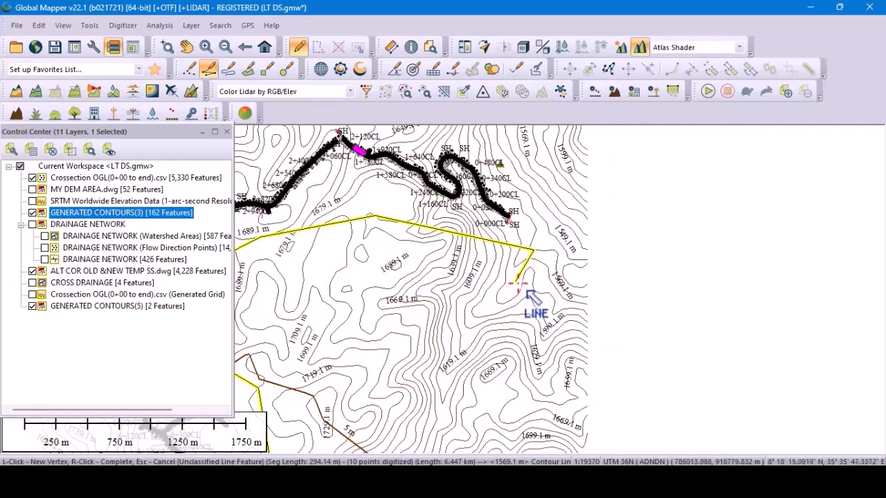
{"action": "scroll", "coordinate": [526, 296], "scroll_direction": "down", "scroll_amount": 2}
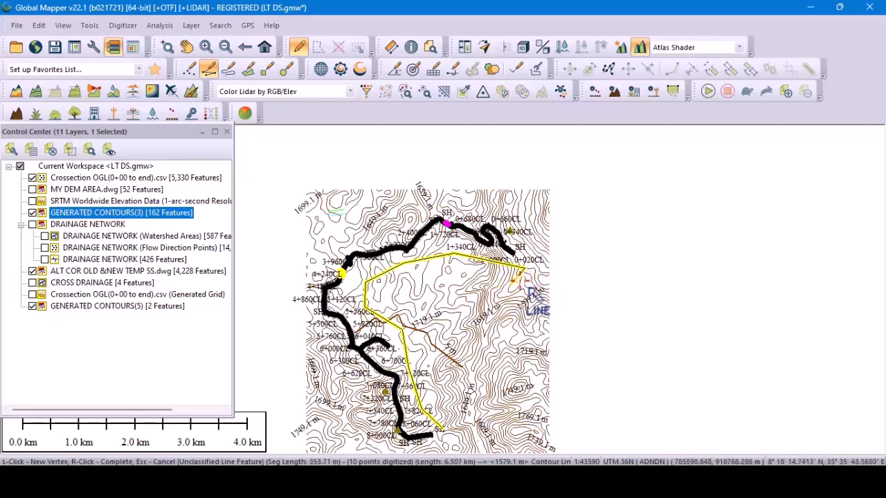
{"action": "right_click", "coordinate": [520, 280]}
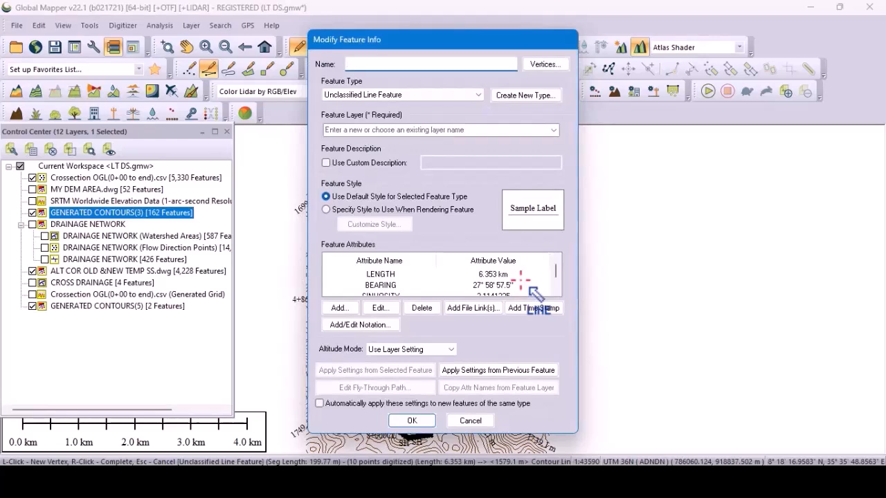
Name the new line NALT and assign it to the <User Created Features> layer.
{"action": "type", "text": "NR"}
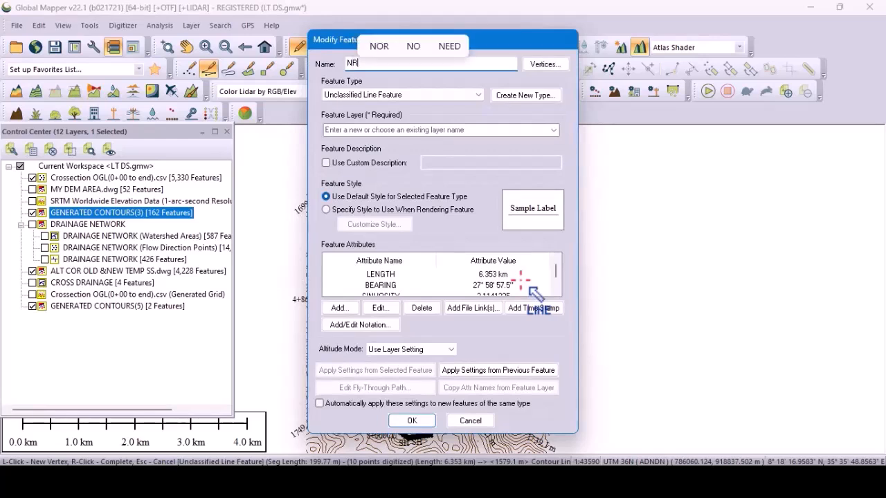
{"action": "key", "text": "BackSpace"}
{"action": "type", "text": "A"}
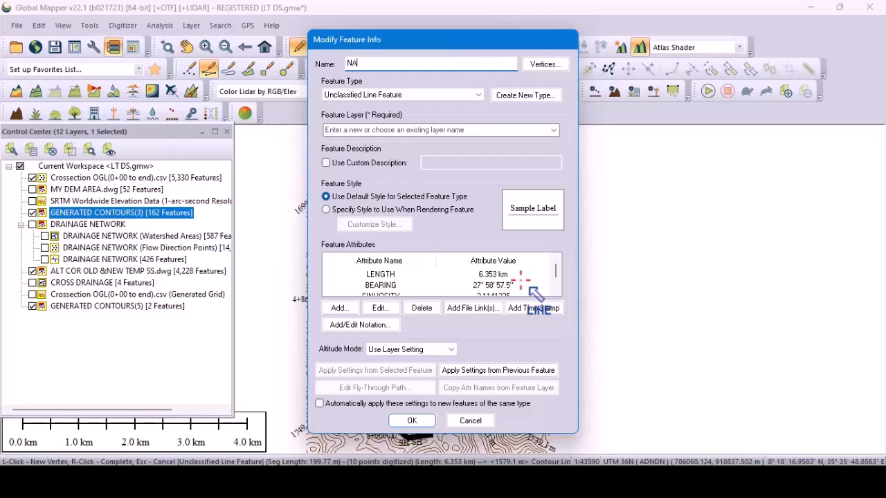
{"action": "type", "text": "LT"}
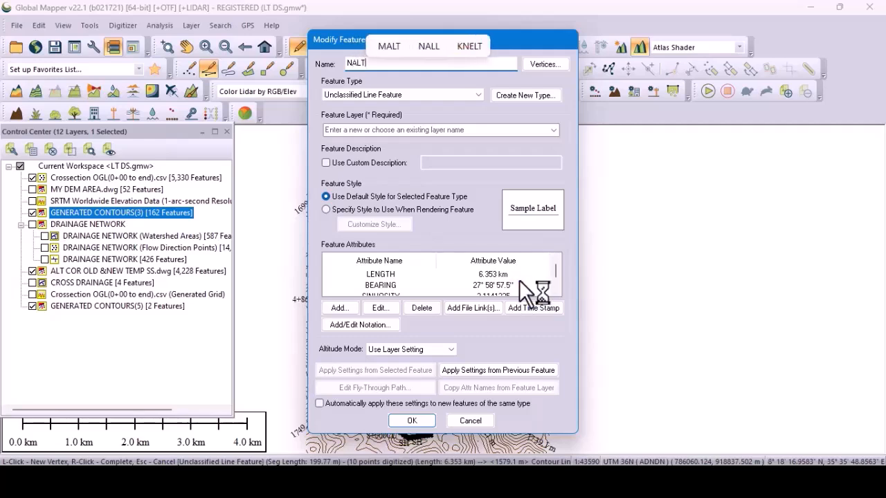
{"action": "left_click", "coordinate": [415, 423]}
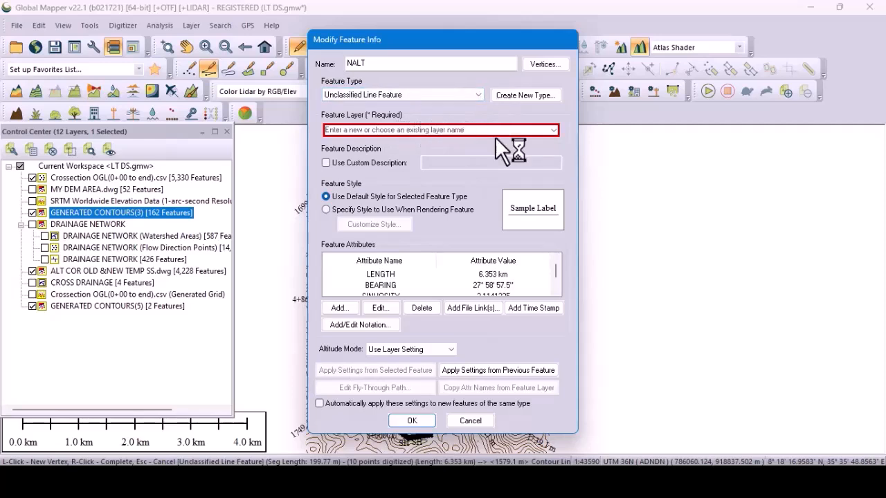
{"action": "left_click", "coordinate": [550, 129]}
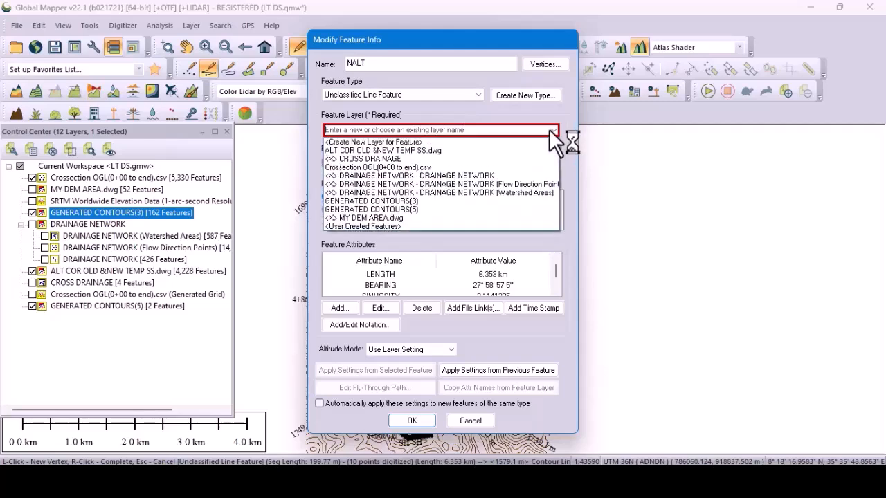
{"action": "left_click", "coordinate": [439, 228]}
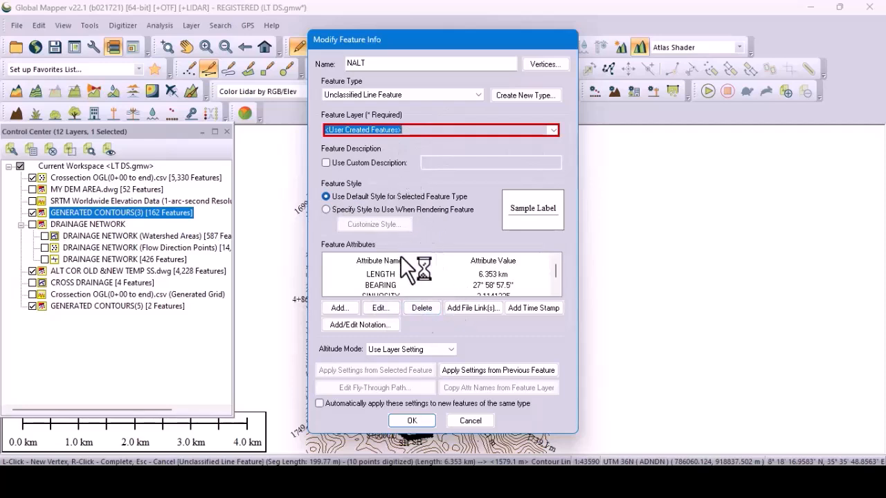
{"action": "left_click", "coordinate": [420, 422]}
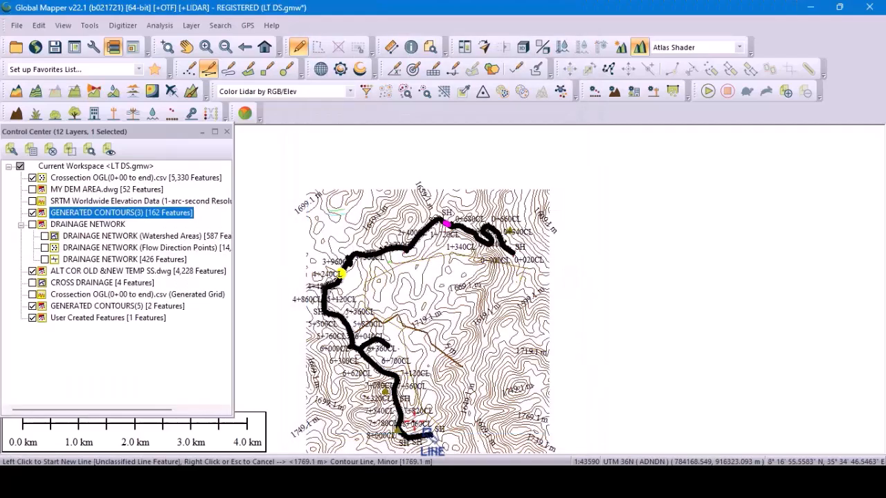
Select the User Created Features layer and inspect the NALT line's route against the existing road and the contours.
{"action": "left_click", "coordinate": [110, 318]}
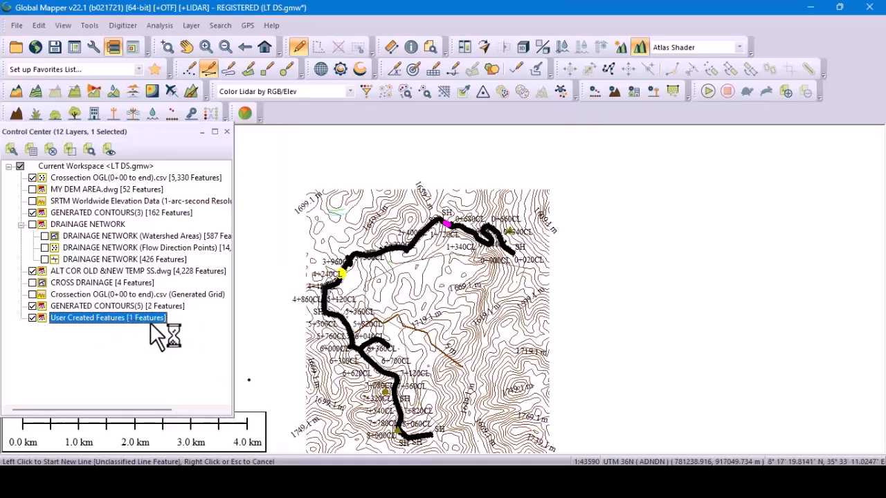
{"action": "scroll", "coordinate": [453, 276], "scroll_direction": "up", "scroll_amount": 1}
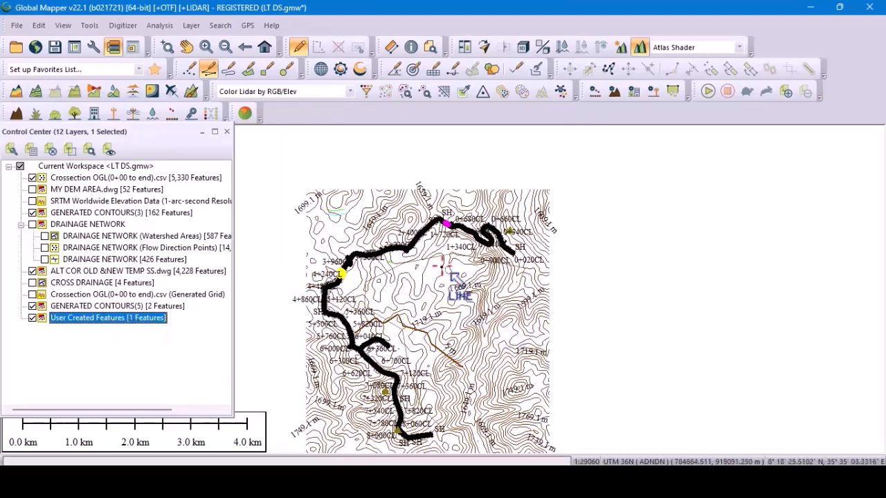
{"action": "scroll", "coordinate": [457, 279], "scroll_direction": "up", "scroll_amount": 1}
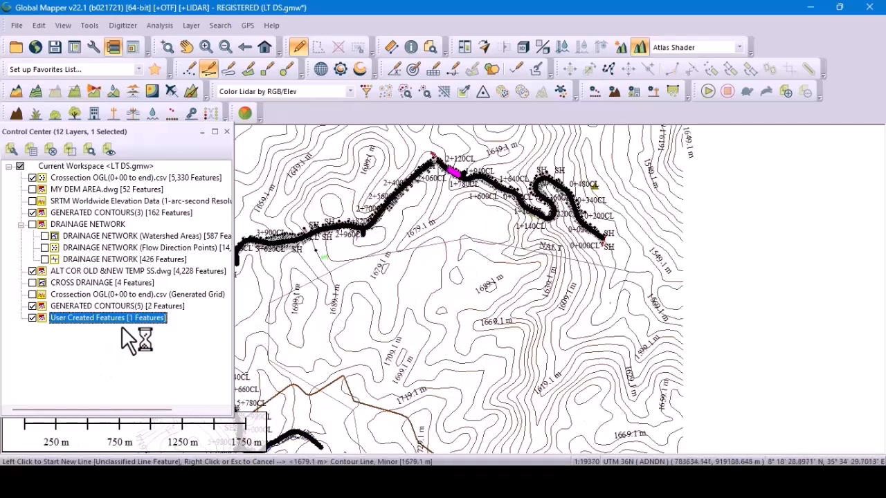
{"action": "scroll", "coordinate": [468, 251], "scroll_direction": "down", "scroll_amount": 1}
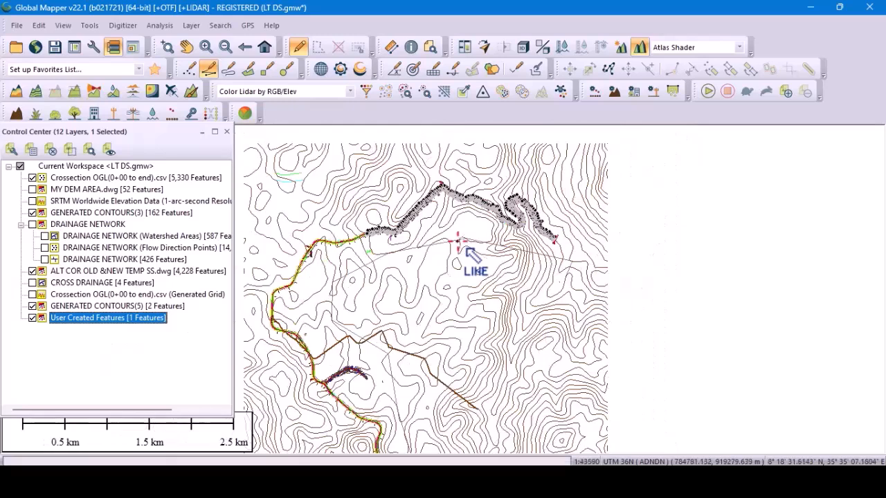
{"action": "scroll", "coordinate": [467, 251], "scroll_direction": "down", "scroll_amount": 1}
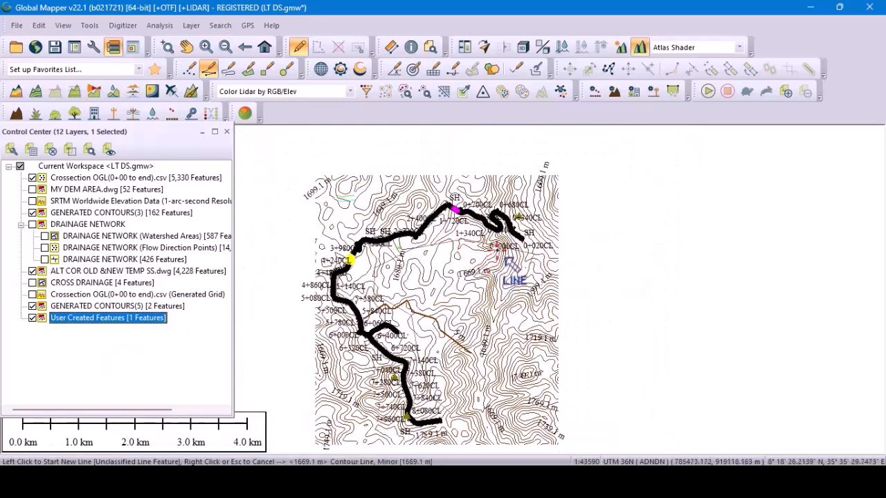
{"action": "scroll", "coordinate": [506, 259], "scroll_direction": "up", "scroll_amount": 1}
{"action": "scroll", "coordinate": [506, 260], "scroll_direction": "up", "scroll_amount": 1}
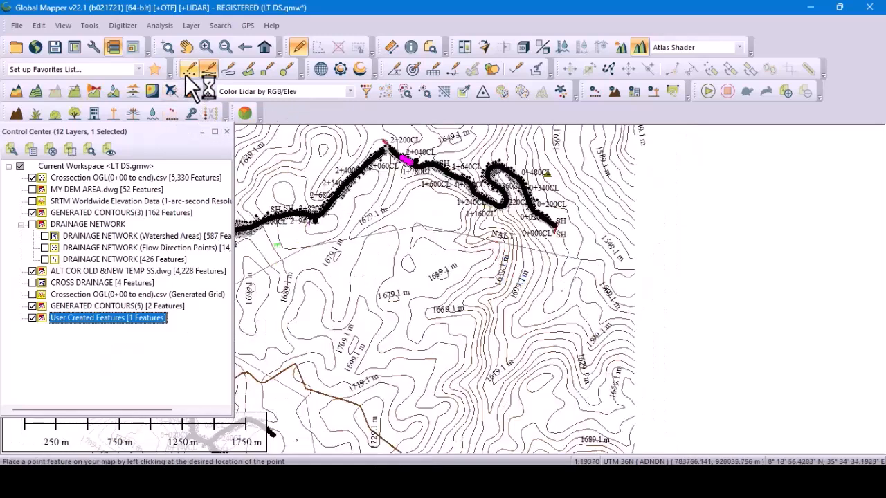
{"action": "left_click", "coordinate": [209, 71]}
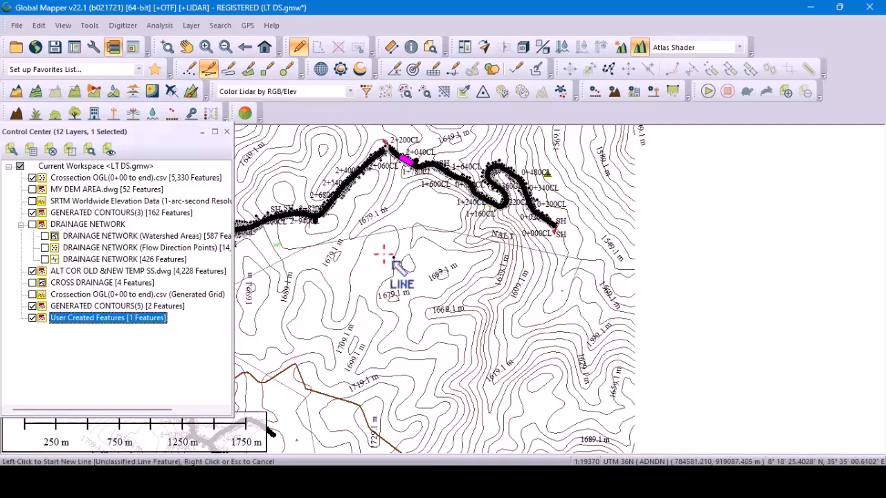
Select the NALT line feature for editing and look over its vertices along the route against the existing road and contours.
{"action": "key", "text": "Escape"}
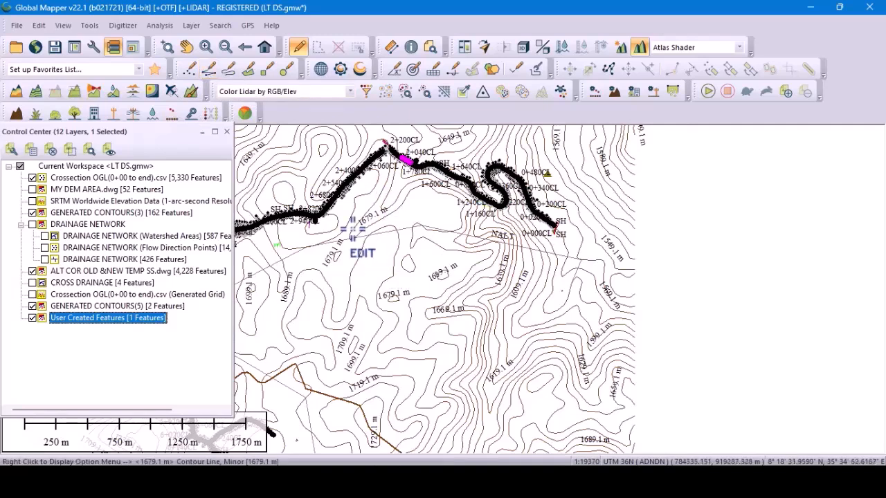
{"action": "scroll", "coordinate": [374, 246], "scroll_direction": "up", "scroll_amount": 1}
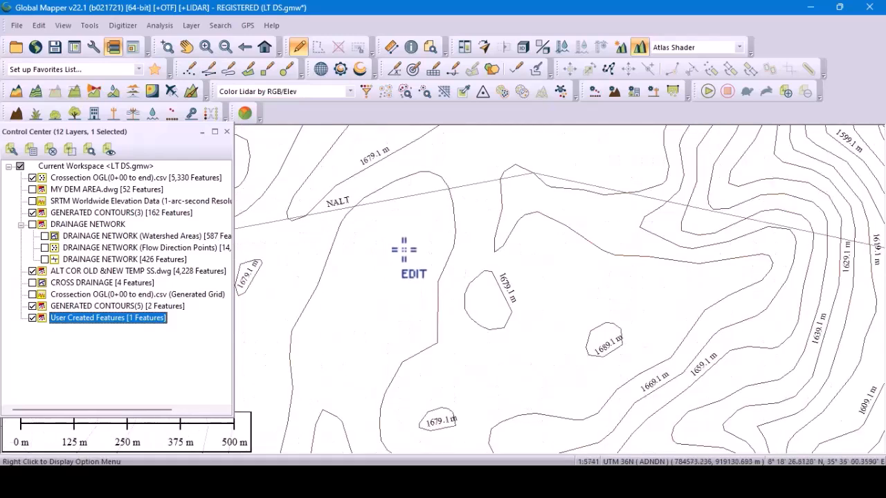
{"action": "scroll", "coordinate": [395, 252], "scroll_direction": "down", "scroll_amount": 3}
{"action": "scroll", "coordinate": [530, 277], "scroll_direction": "up", "scroll_amount": 5}
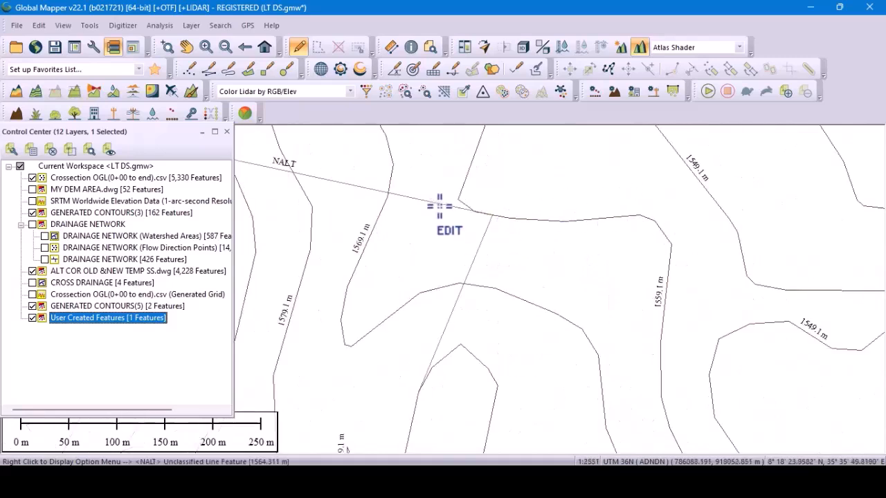
{"action": "left_click_drag", "start_coordinate": [437, 167], "coordinate": [416, 241]}
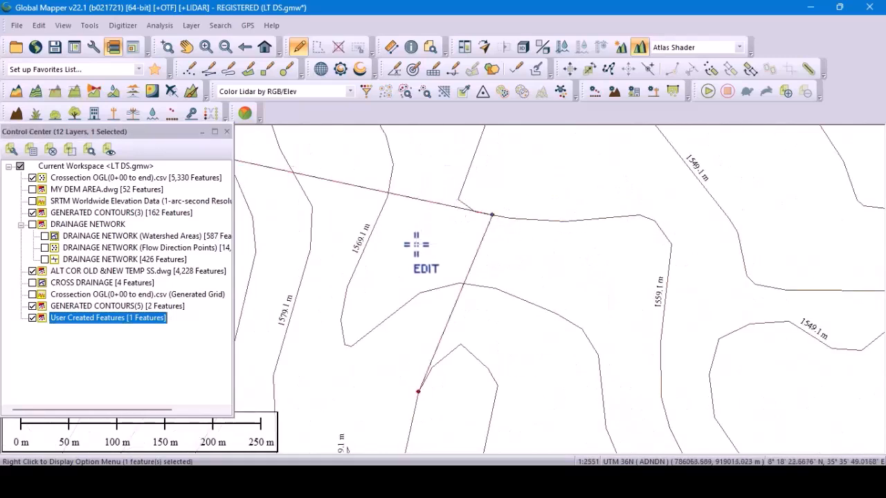
{"action": "scroll", "coordinate": [581, 210], "scroll_direction": "down", "scroll_amount": 4}
{"action": "scroll", "coordinate": [614, 261], "scroll_direction": "down", "scroll_amount": 1}
{"action": "scroll", "coordinate": [435, 202], "scroll_direction": "up", "scroll_amount": 1}
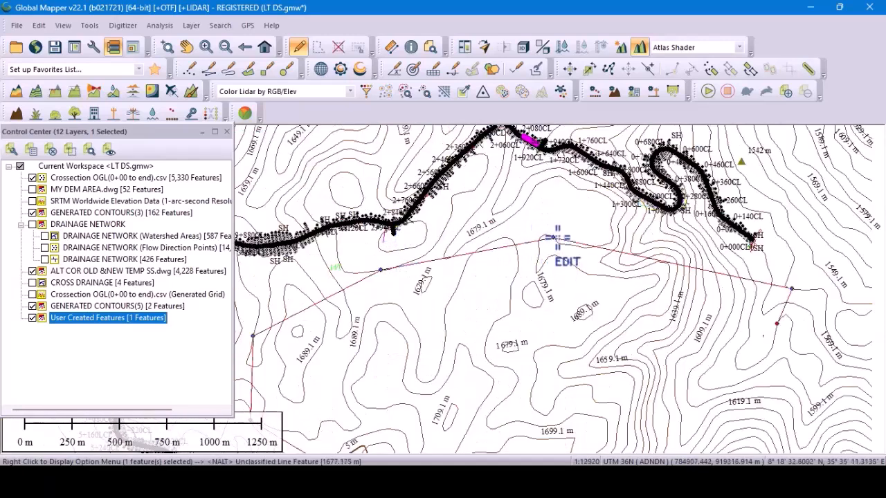
{"action": "scroll", "coordinate": [529, 206], "scroll_direction": "down", "scroll_amount": 2}
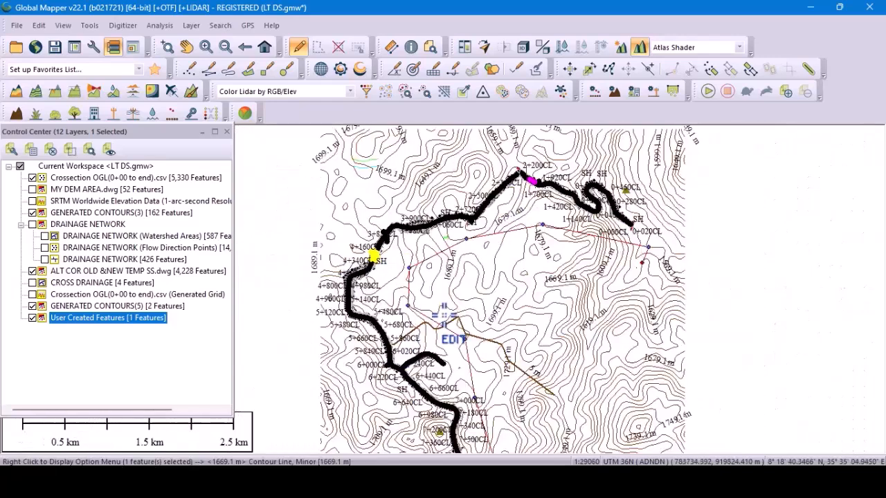
{"action": "scroll", "coordinate": [516, 249], "scroll_direction": "up", "scroll_amount": 1}
{"action": "scroll", "coordinate": [516, 250], "scroll_direction": "up", "scroll_amount": 1}
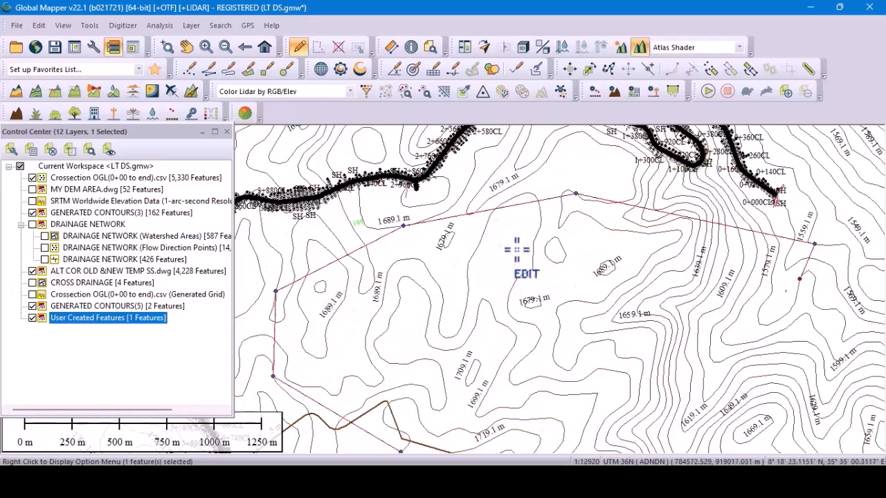
{"action": "scroll", "coordinate": [432, 243], "scroll_direction": "up", "scroll_amount": 1}
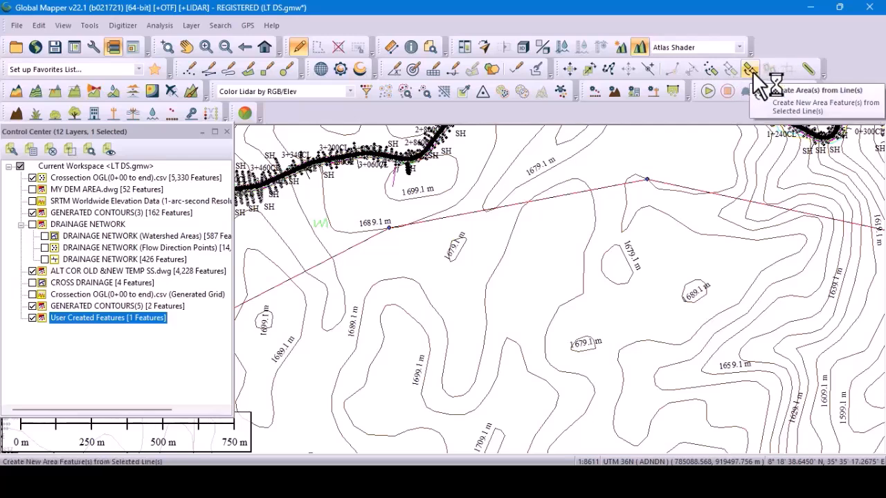
Create point features at the vertices of the NALT line, entering the name NRP and assigning them to the <User Created Features> layer.
{"action": "left_click", "coordinate": [711, 71]}
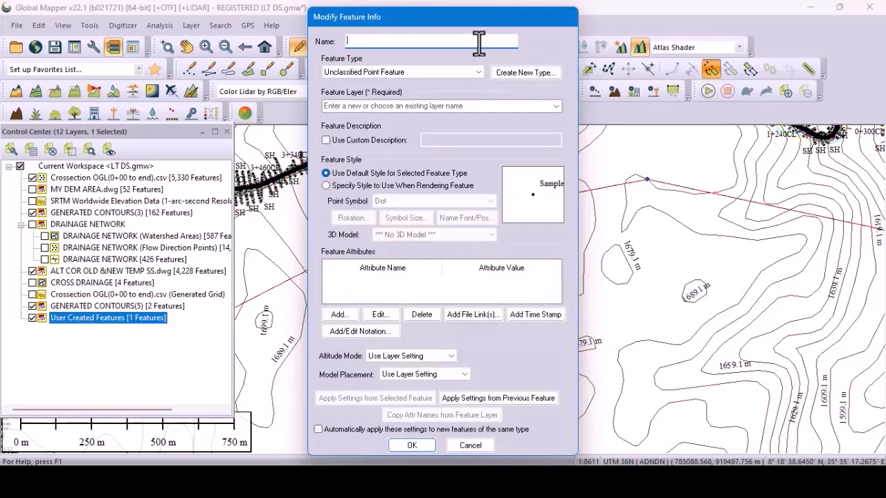
{"action": "type", "text": "NR"}
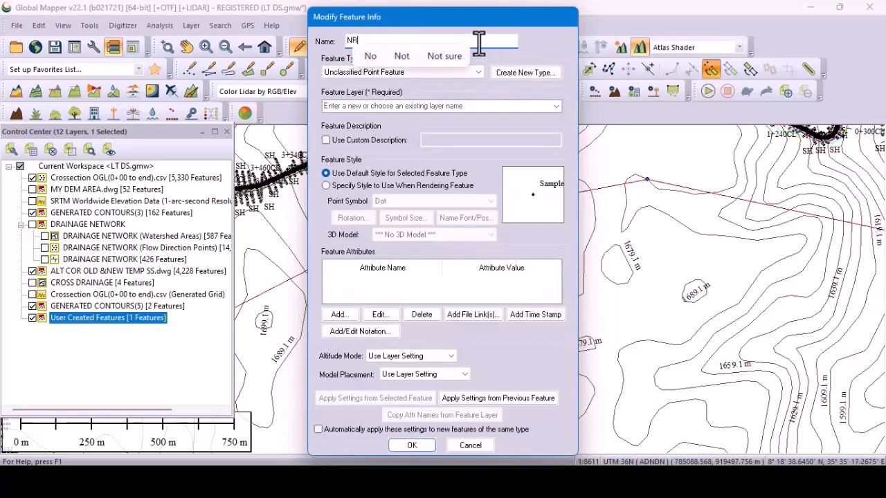
{"action": "type", "text": "P"}
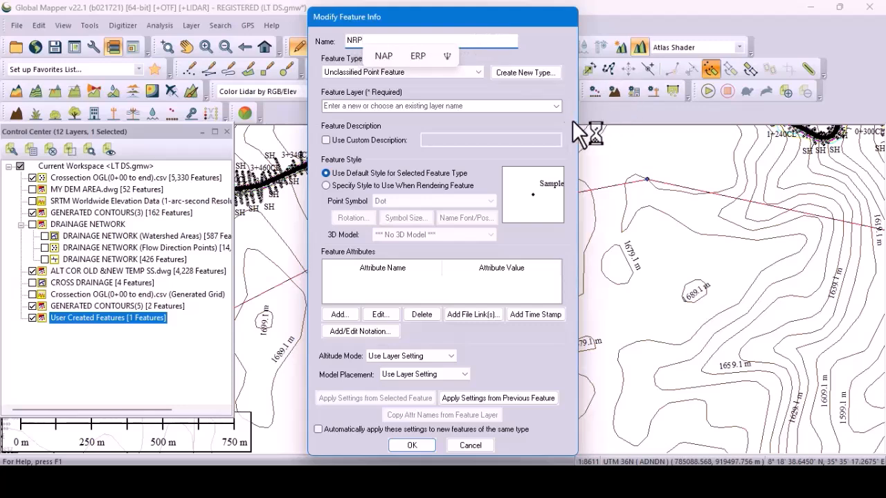
{"action": "left_click", "coordinate": [555, 105]}
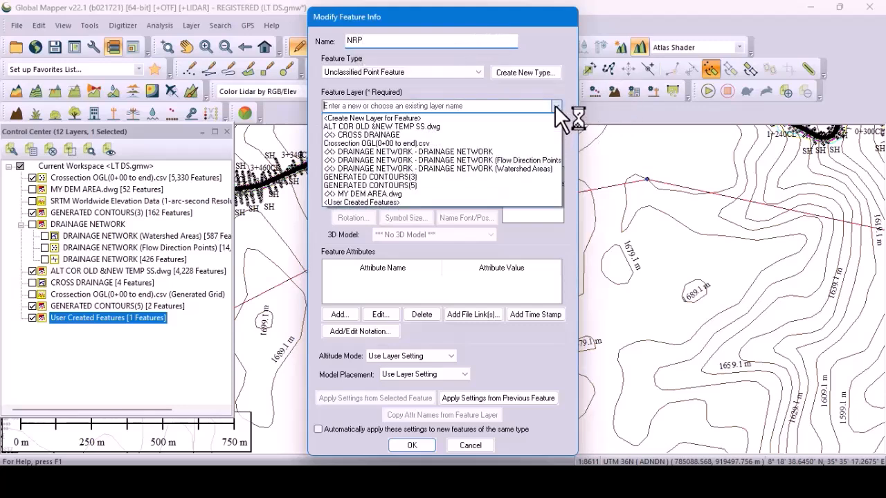
{"action": "left_click", "coordinate": [409, 202]}
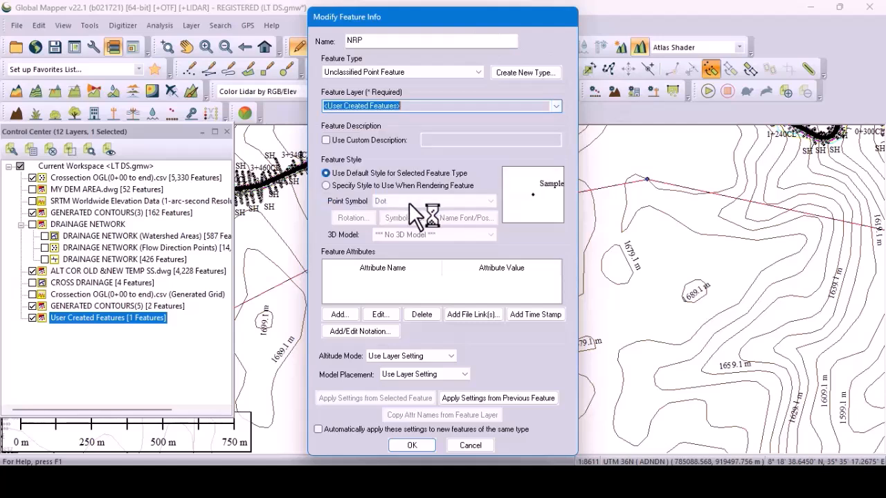
{"action": "left_click", "coordinate": [418, 443]}
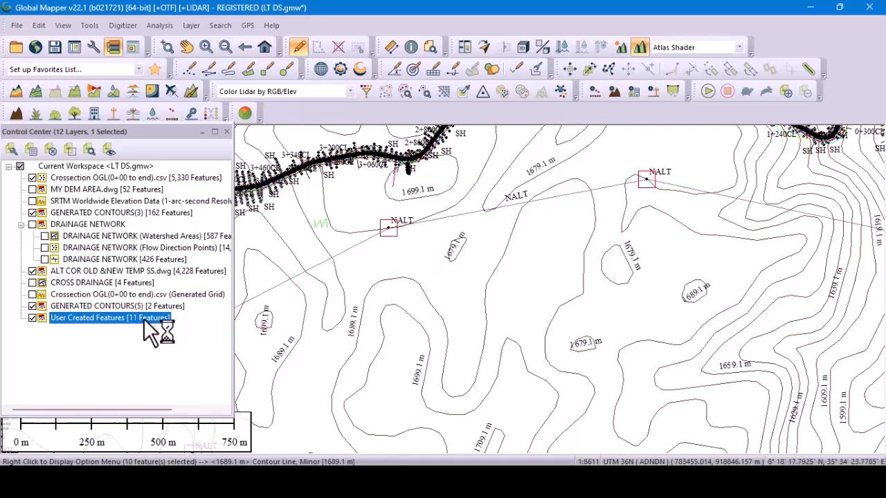
Examine the new vertex points and their labels along the whole NALT line against the existing road and contours.
{"action": "scroll", "coordinate": [410, 222], "scroll_direction": "down", "scroll_amount": 3}
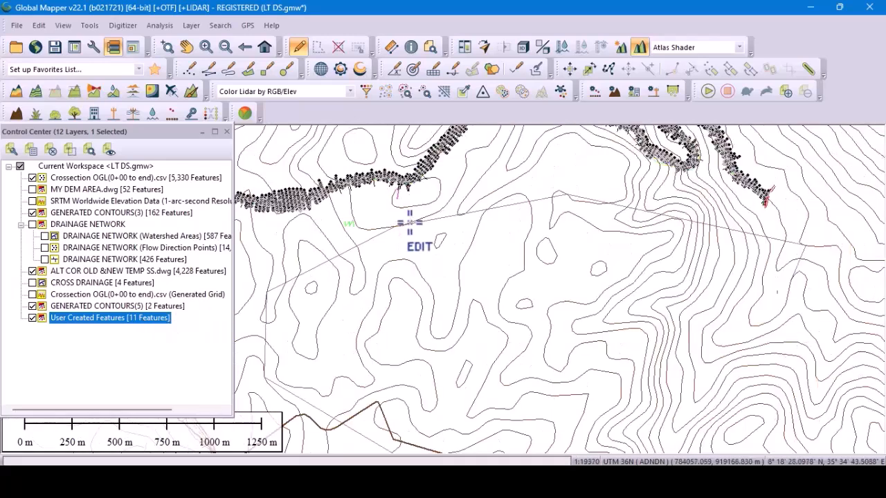
{"action": "scroll", "coordinate": [410, 222], "scroll_direction": "down", "scroll_amount": 2}
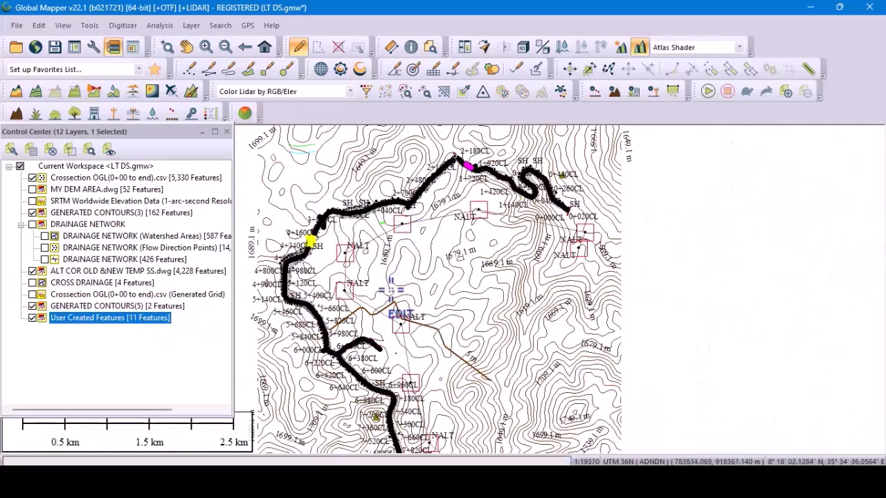
{"action": "scroll", "coordinate": [407, 284], "scroll_direction": "up", "scroll_amount": 2}
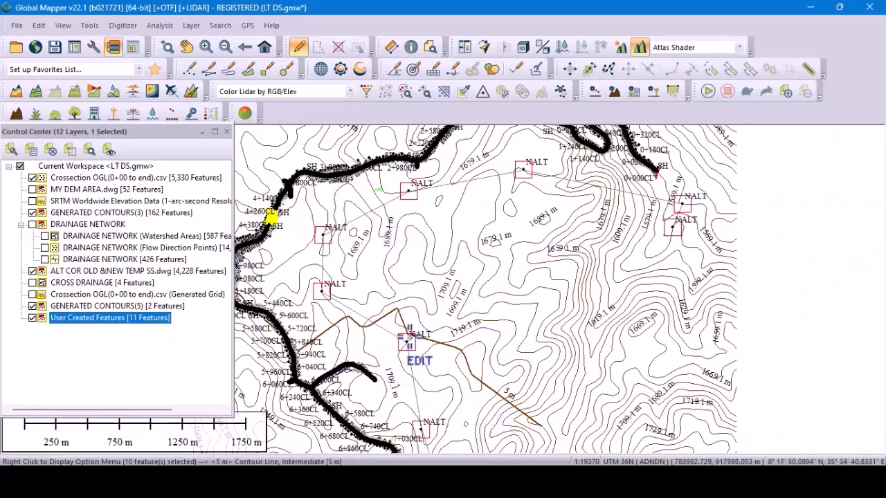
{"action": "scroll", "coordinate": [413, 298], "scroll_direction": "up", "scroll_amount": 1}
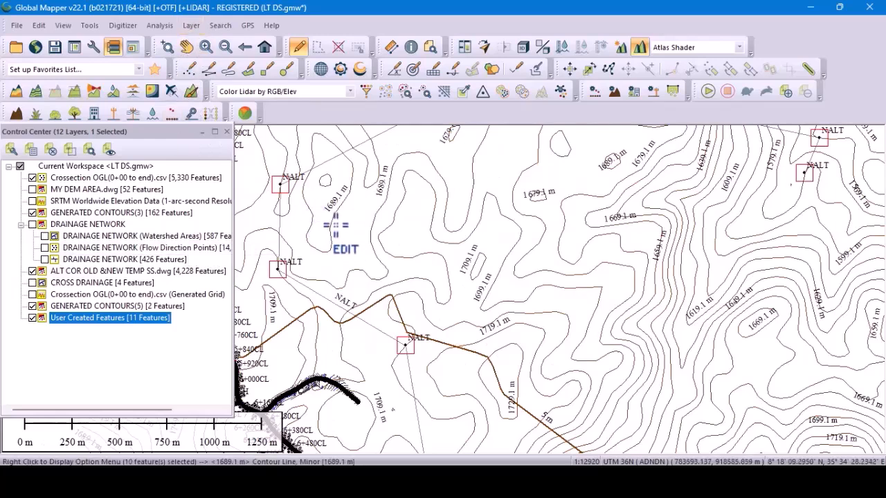
{"action": "left_click", "coordinate": [192, 25]}
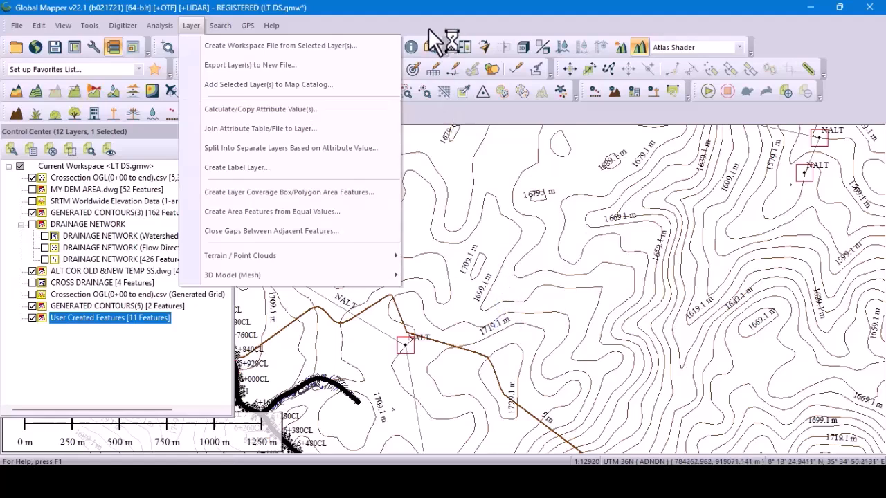
{"action": "left_click", "coordinate": [447, 15]}
{"action": "scroll", "coordinate": [405, 238], "scroll_direction": "down", "scroll_amount": 2}
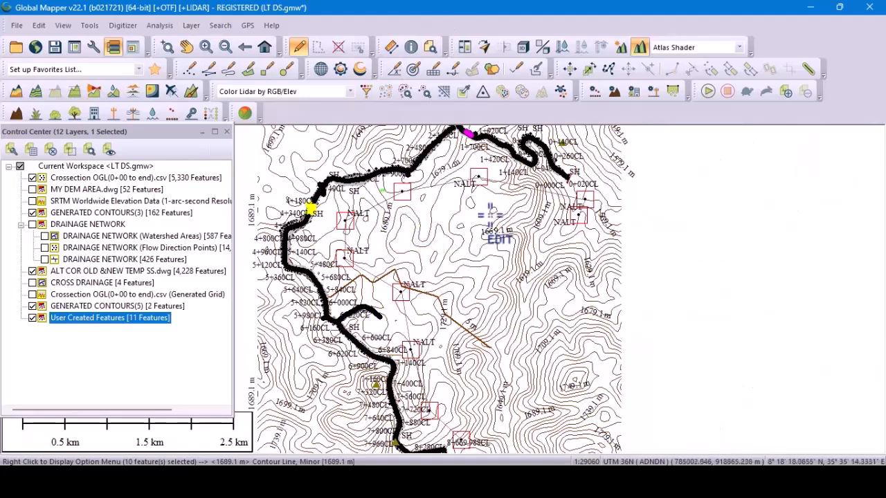
{"action": "scroll", "coordinate": [384, 199], "scroll_direction": "up", "scroll_amount": 2}
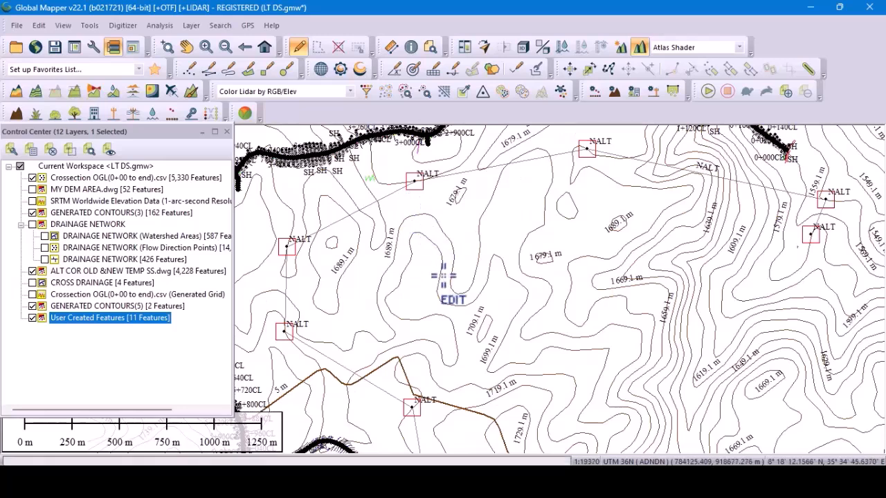
{"action": "scroll", "coordinate": [447, 225], "scroll_direction": "down", "scroll_amount": 2}
{"action": "scroll", "coordinate": [433, 290], "scroll_direction": "up", "scroll_amount": 3}
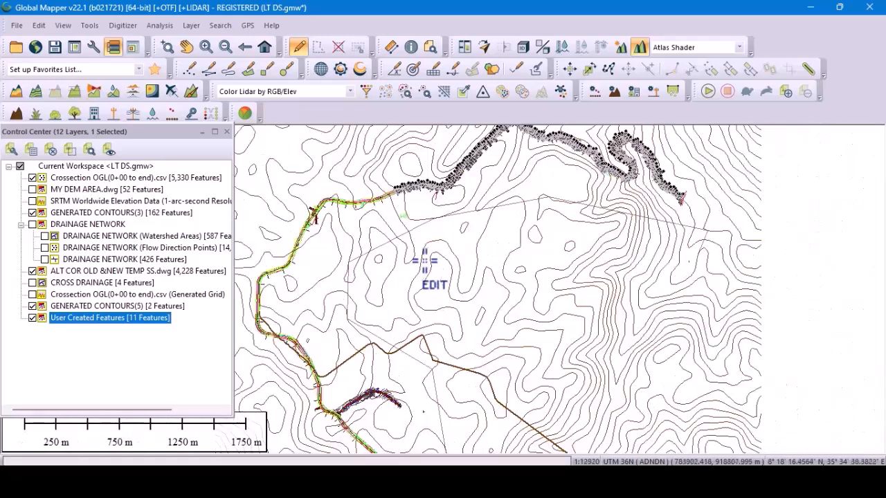
{"action": "scroll", "coordinate": [438, 203], "scroll_direction": "up", "scroll_amount": 1}
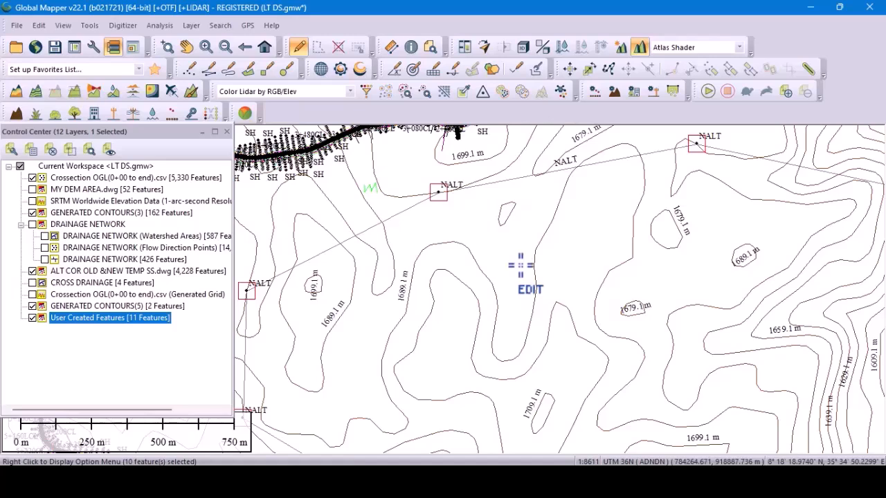
{"action": "left_click", "coordinate": [188, 24]}
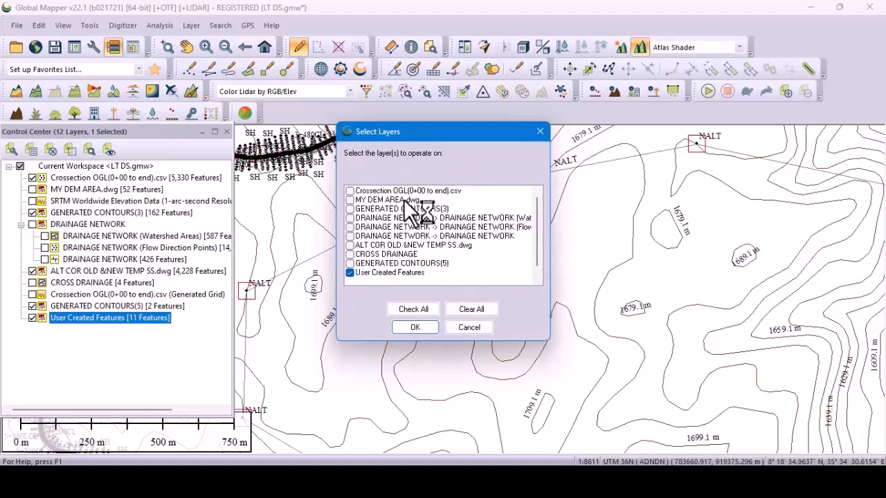
{"action": "left_click", "coordinate": [477, 328]}
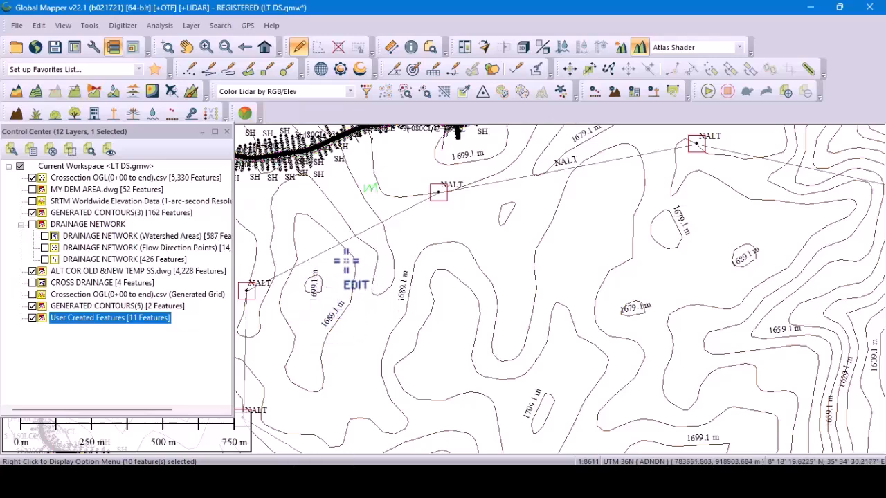
{"action": "scroll", "coordinate": [346, 267], "scroll_direction": "down", "scroll_amount": 1}
{"action": "scroll", "coordinate": [345, 265], "scroll_direction": "up", "scroll_amount": 1}
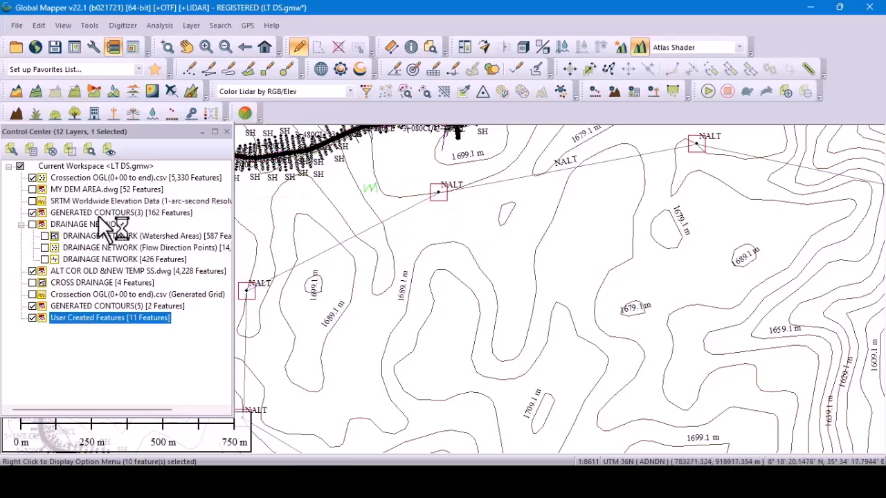
Display the SRTM Worldwide Elevation Data layer beneath the NALT line and its vertex points.
{"action": "left_click", "coordinate": [32, 200]}
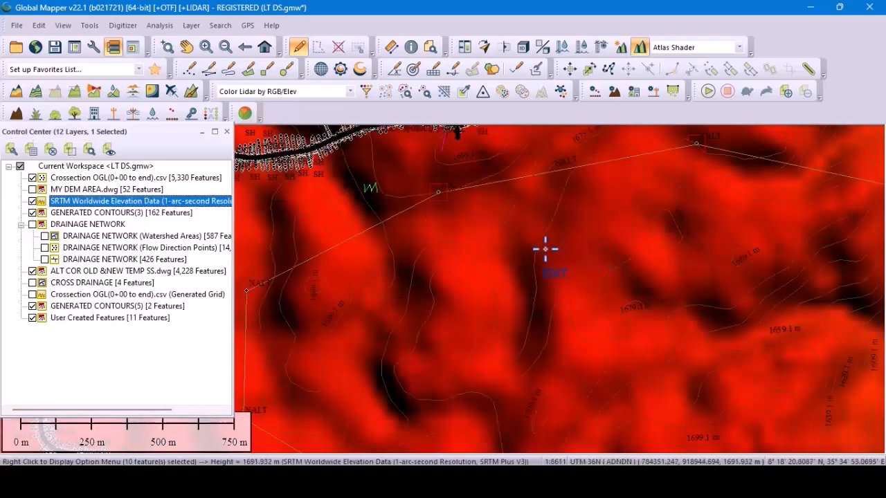
{"action": "scroll", "coordinate": [533, 256], "scroll_direction": "down", "scroll_amount": 1}
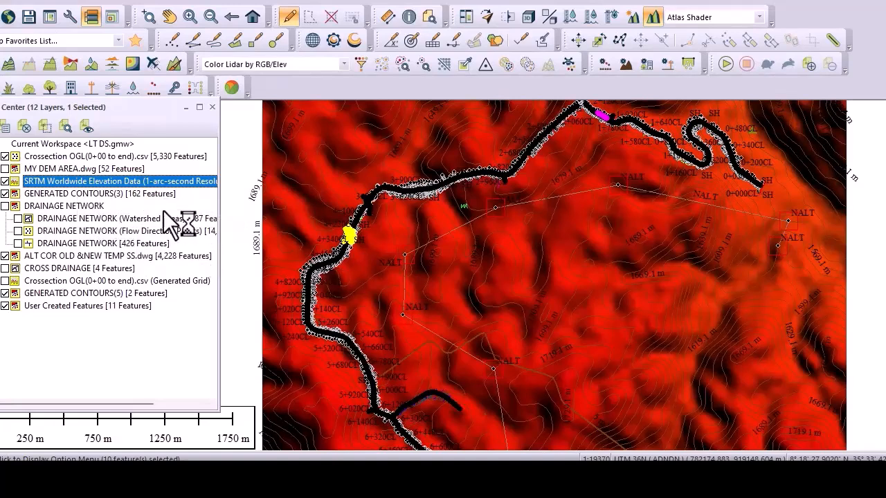
{"action": "left_click", "coordinate": [10, 182]}
Start an attribute value calculation on only the GENERATED CONTOURS(3) and User Created Features layers.
{"action": "left_click", "coordinate": [171, 3]}
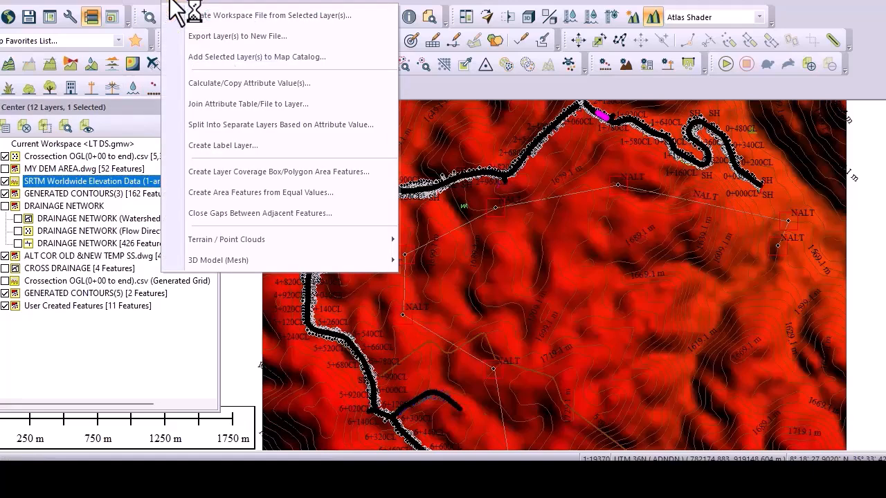
{"action": "left_click", "coordinate": [224, 82]}
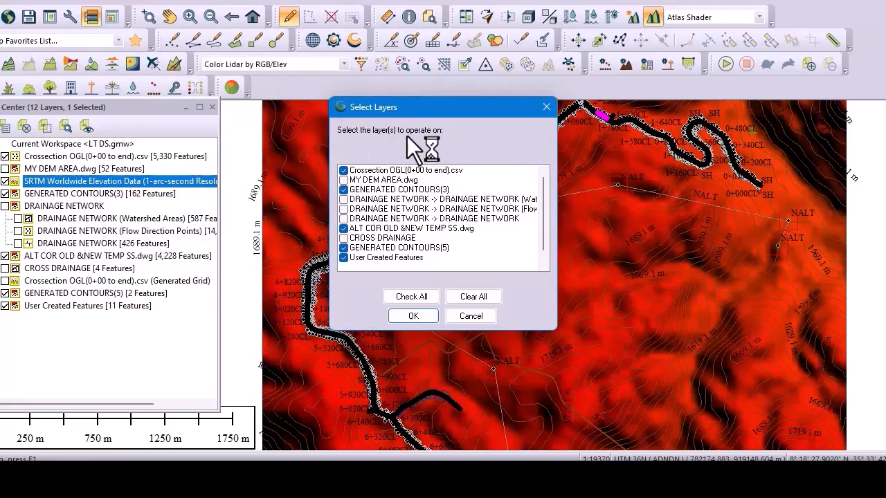
{"action": "left_click", "coordinate": [344, 171]}
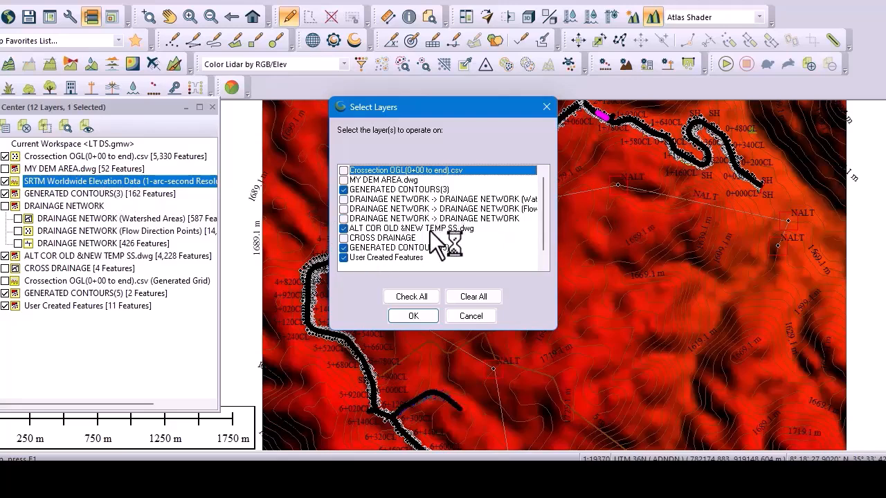
{"action": "left_click", "coordinate": [349, 229]}
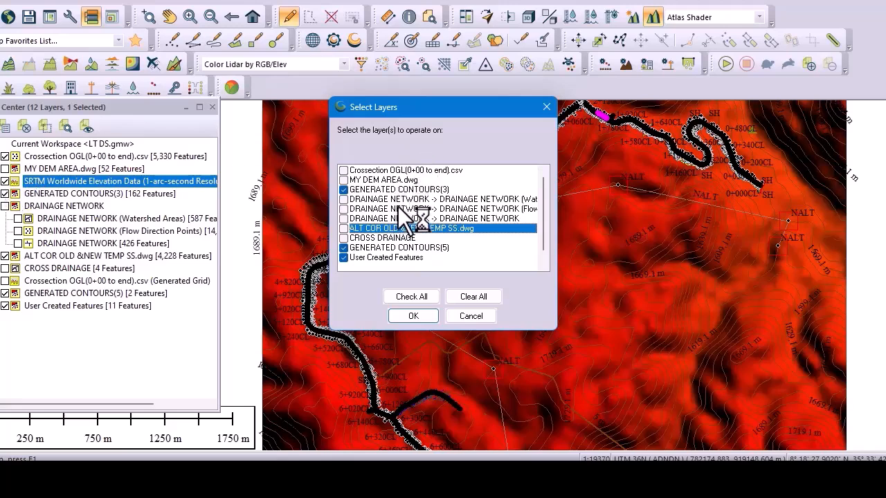
{"action": "left_click", "coordinate": [344, 247]}
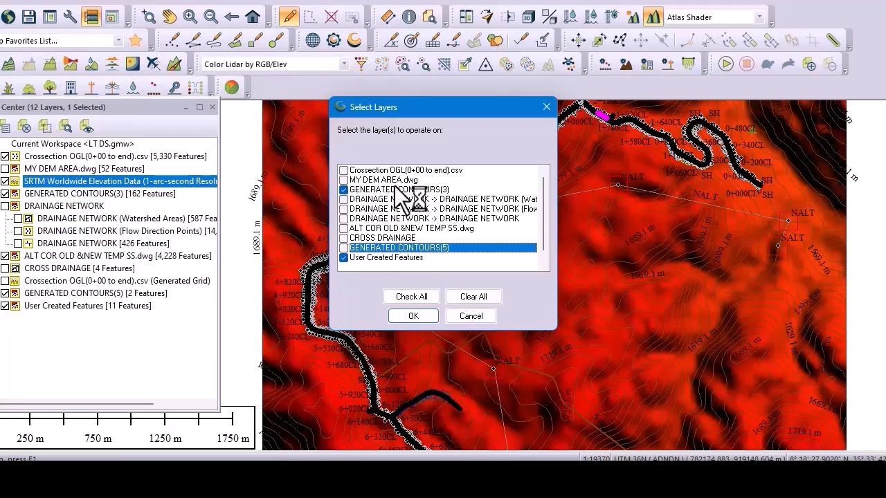
{"action": "left_click", "coordinate": [412, 314]}
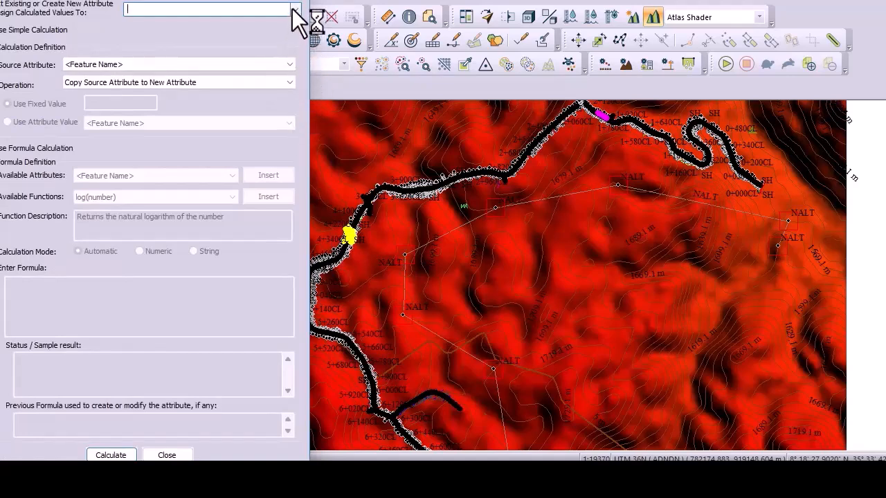
Copy the <Feature Name> source attribute into the ELEVATION attribute of the chosen layers' features.
{"action": "left_click", "coordinate": [293, 10]}
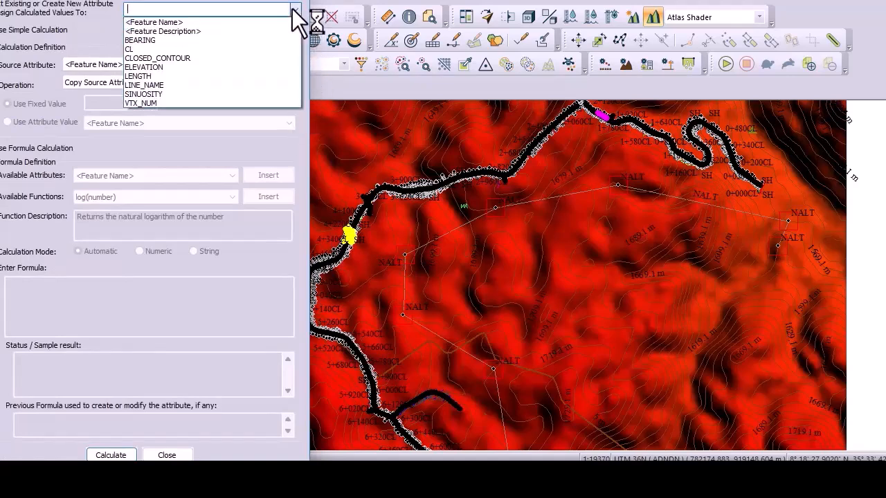
{"action": "left_click", "coordinate": [245, 68]}
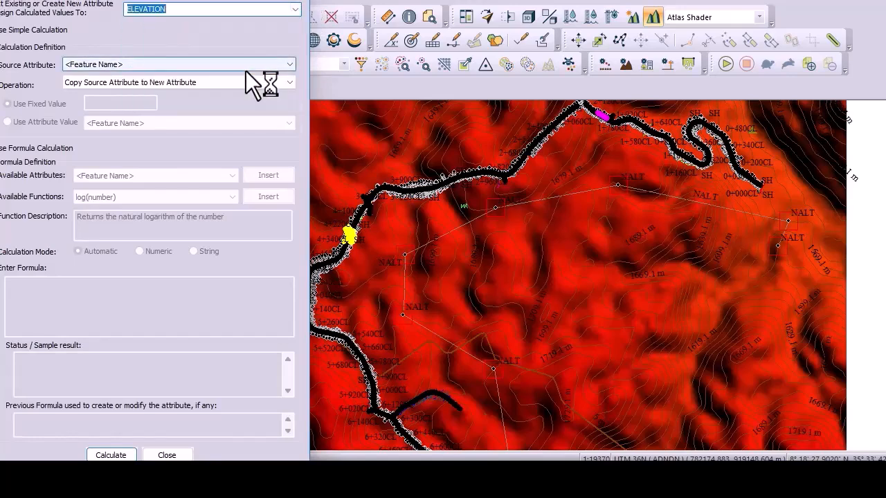
{"action": "left_click", "coordinate": [117, 455]}
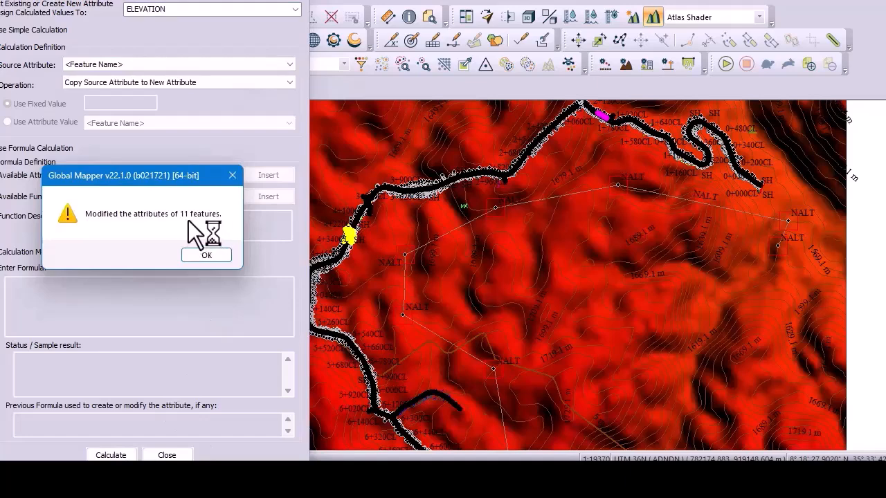
{"action": "left_click", "coordinate": [211, 258]}
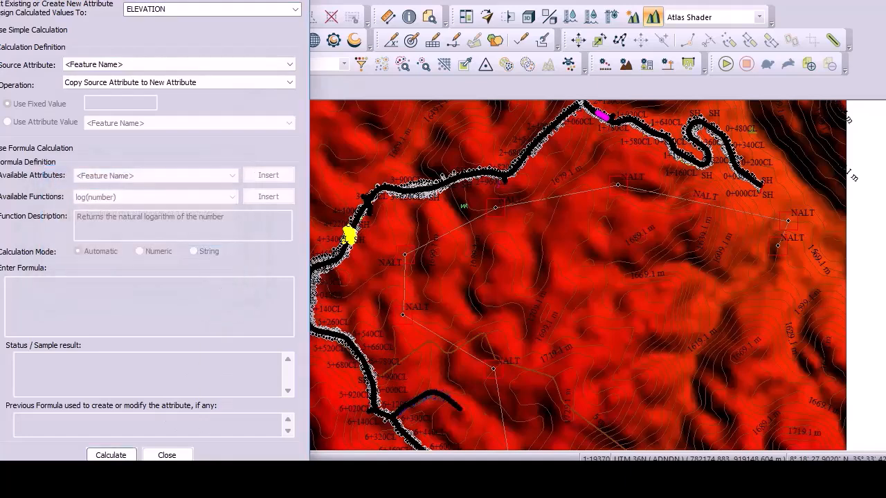
{"action": "left_click", "coordinate": [167, 454]}
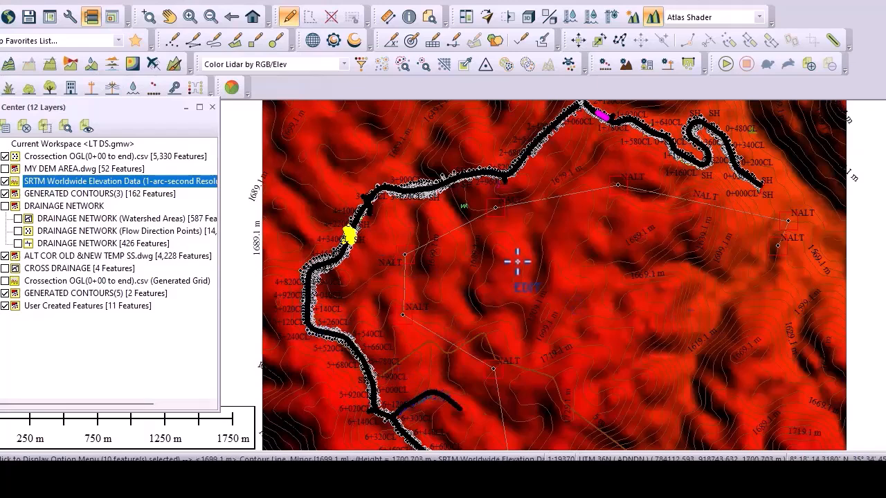
Start exporting layers to a new file, choosing the SRTM elevation data, GENERATED CONTOURS(3) and User Created Features layers.
{"action": "scroll", "coordinate": [554, 189], "scroll_direction": "up", "scroll_amount": 2}
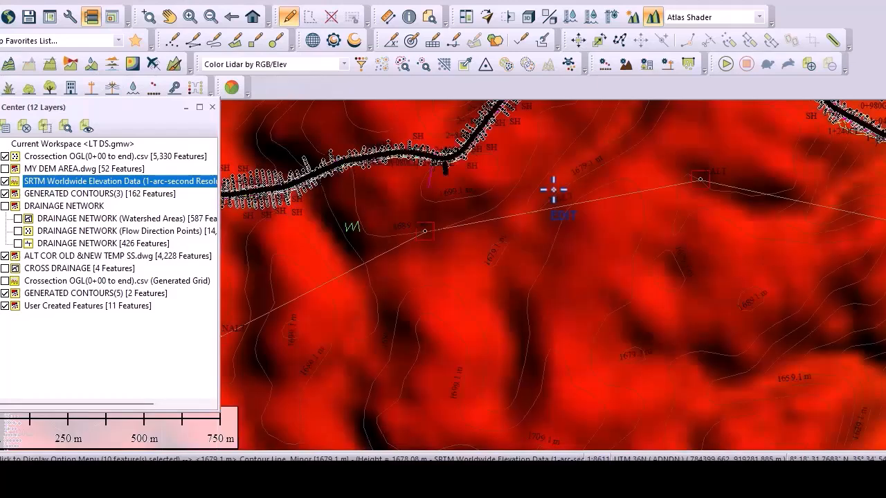
{"action": "left_click", "coordinate": [174, 2]}
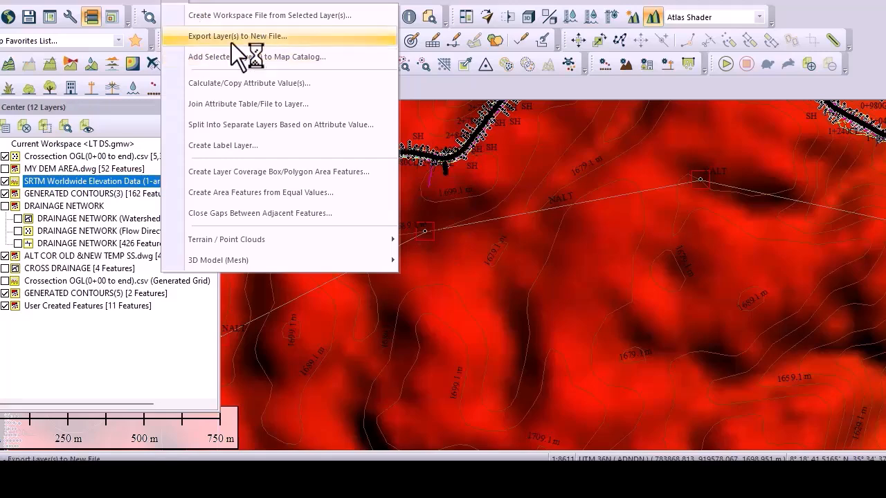
{"action": "left_click", "coordinate": [311, 34]}
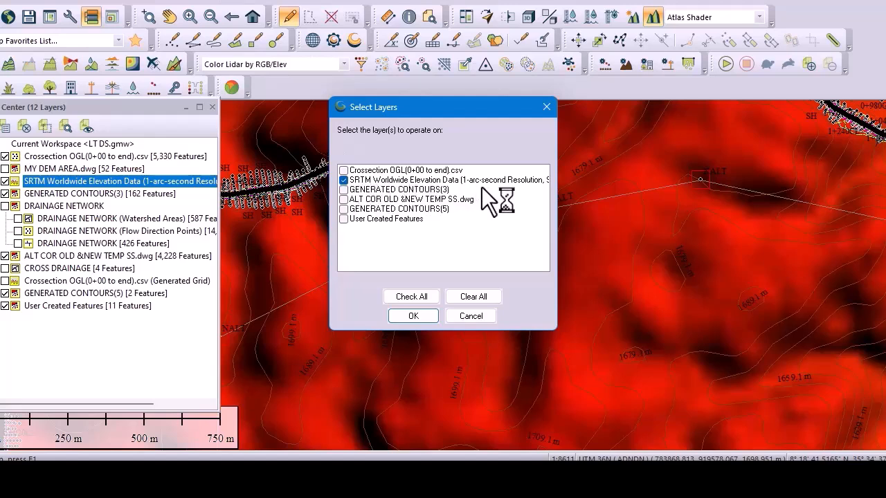
{"action": "left_click", "coordinate": [343, 209]}
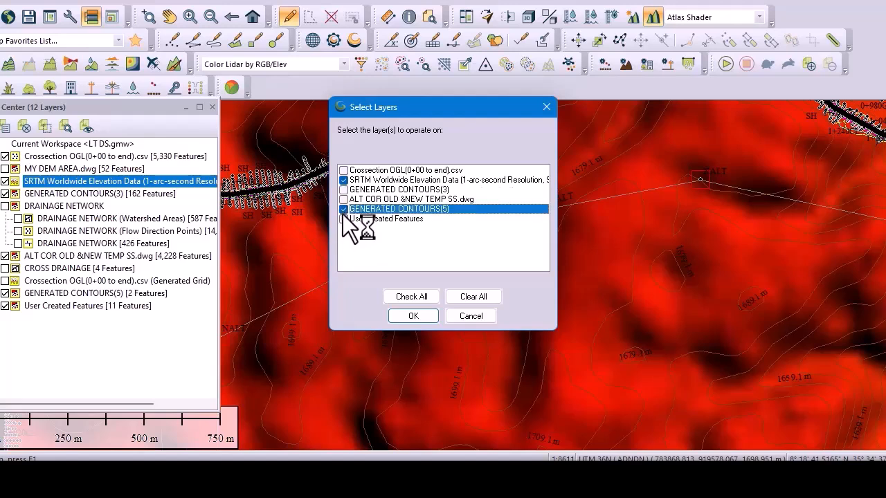
{"action": "left_click", "coordinate": [344, 189]}
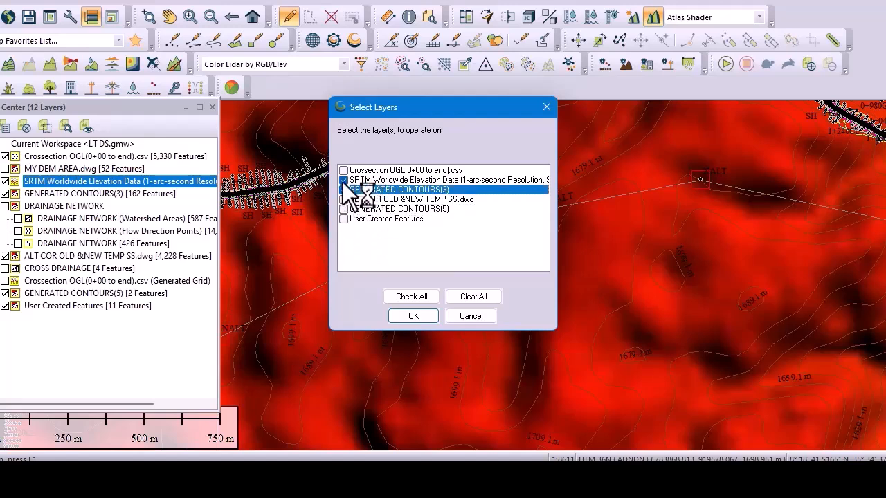
{"action": "left_click", "coordinate": [343, 218]}
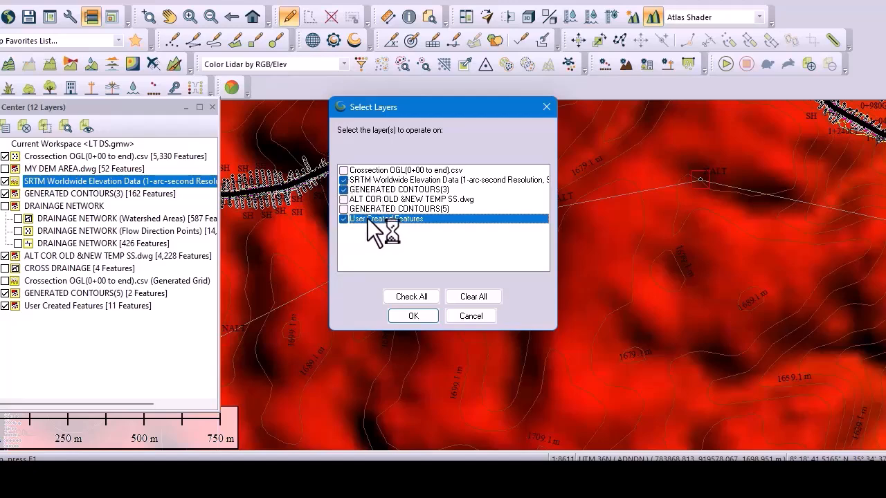
{"action": "left_click", "coordinate": [413, 316]}
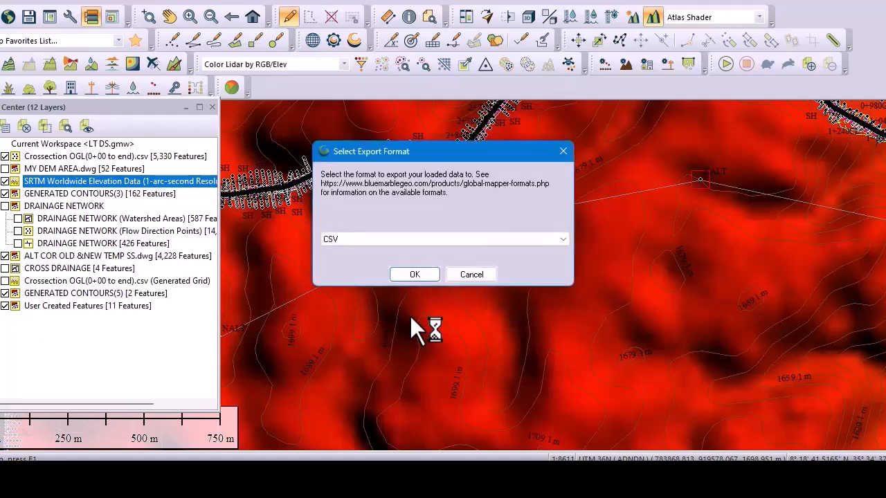
Export the chosen layers in CSV format as NR COORD in the ALL DS folder.
{"action": "left_click", "coordinate": [411, 244]}
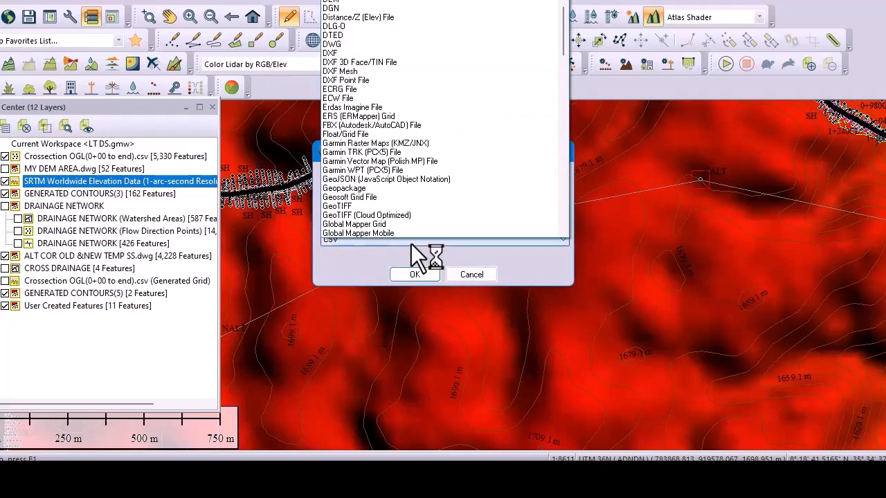
{"action": "scroll", "coordinate": [425, 229], "scroll_direction": "down", "scroll_amount": 2}
{"action": "scroll", "coordinate": [416, 205], "scroll_direction": "down", "scroll_amount": 1}
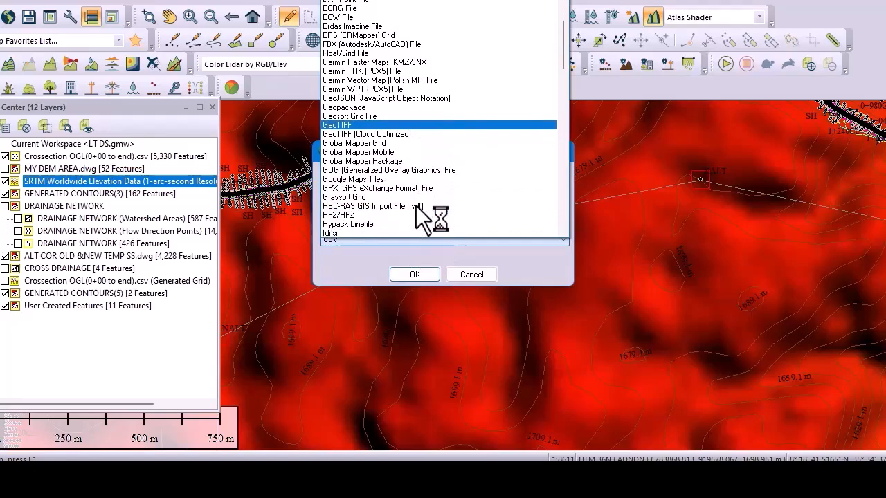
{"action": "scroll", "coordinate": [416, 206], "scroll_direction": "up", "scroll_amount": 3}
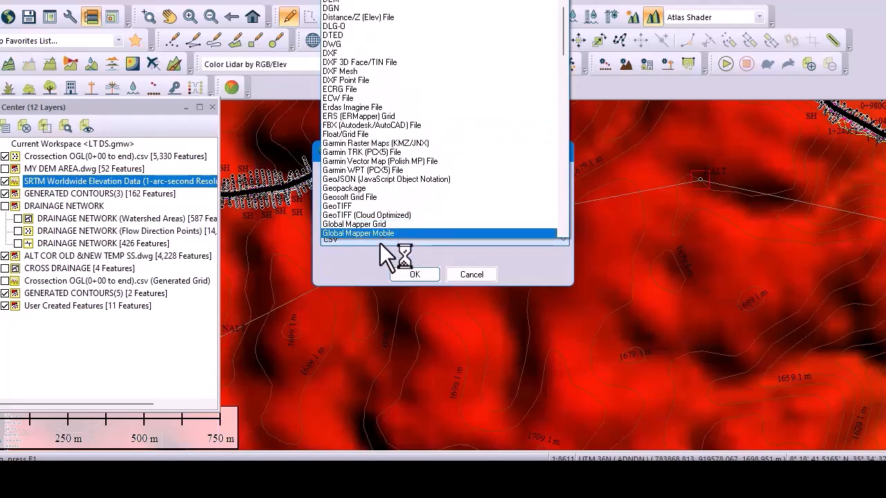
{"action": "left_click", "coordinate": [380, 243]}
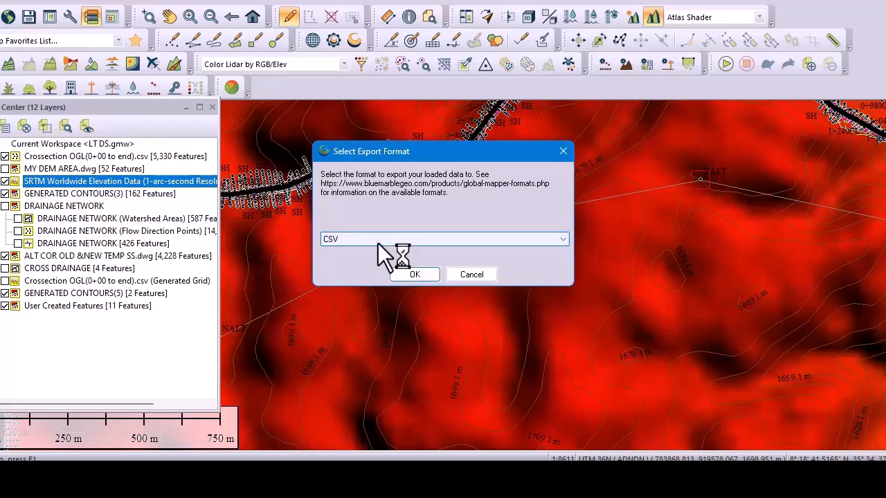
{"action": "left_click", "coordinate": [414, 274]}
{"action": "left_click", "coordinate": [381, 301]}
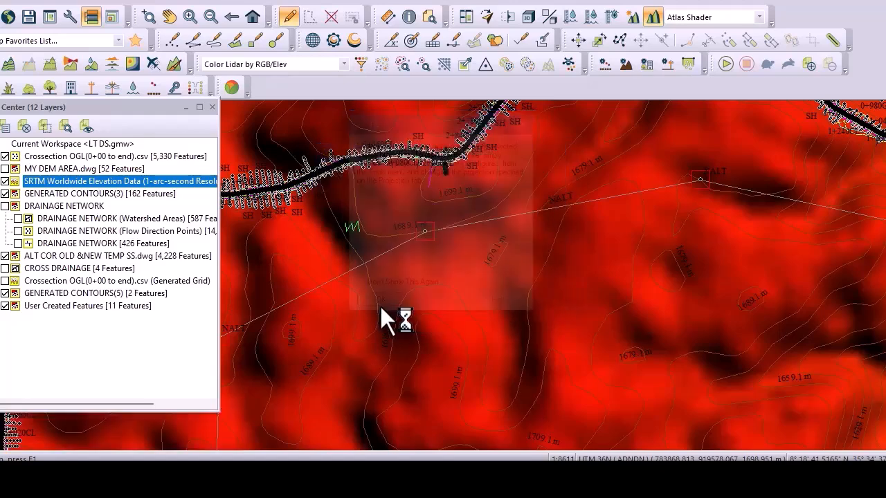
{"action": "left_click", "coordinate": [369, 434]}
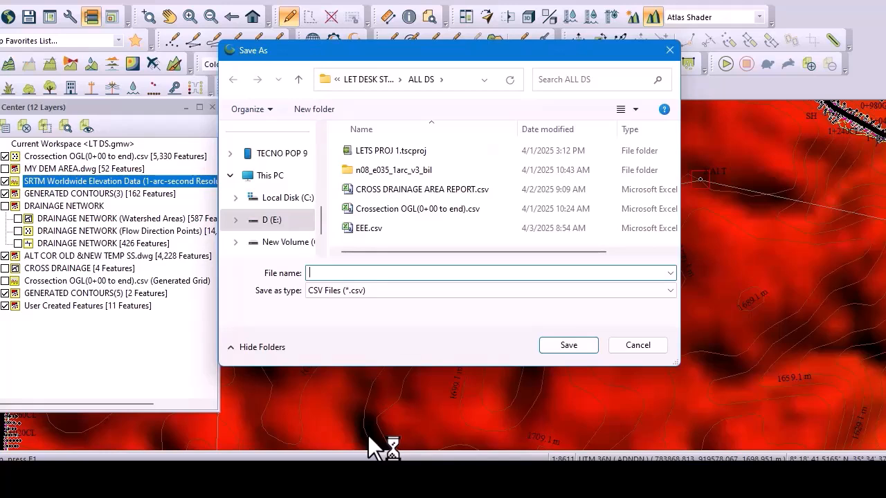
{"action": "type", "text": "NR COORD"}
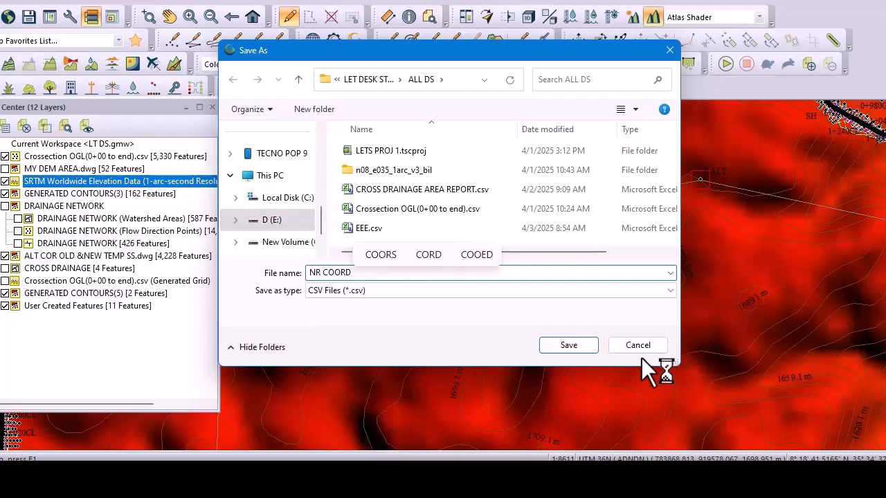
{"action": "left_click", "coordinate": [569, 344]}
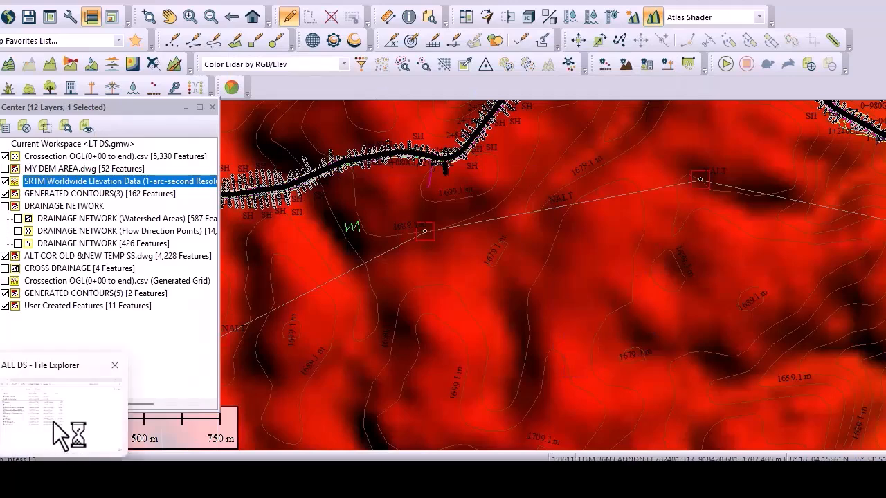
Open NR COORD.csv from the ALL DS folder in Excel, widen the ELEV column and select the X, Y and ELEV columns.
{"action": "left_click", "coordinate": [53, 423]}
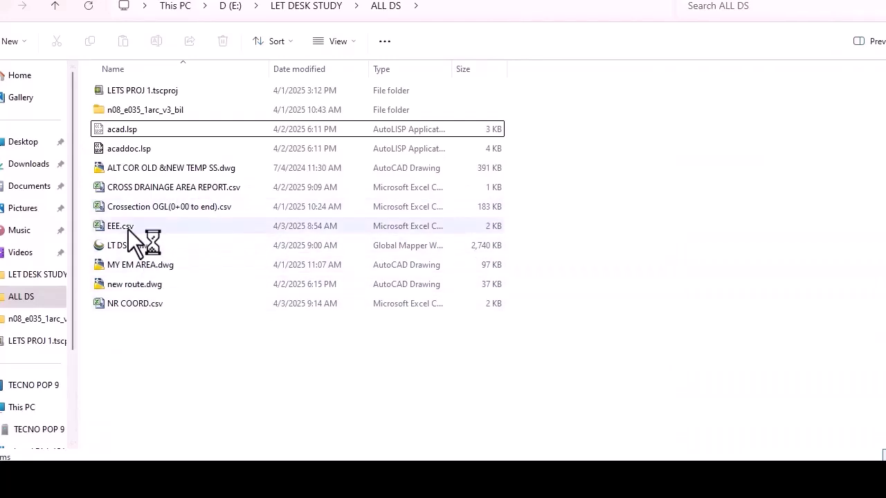
{"action": "left_click", "coordinate": [145, 303]}
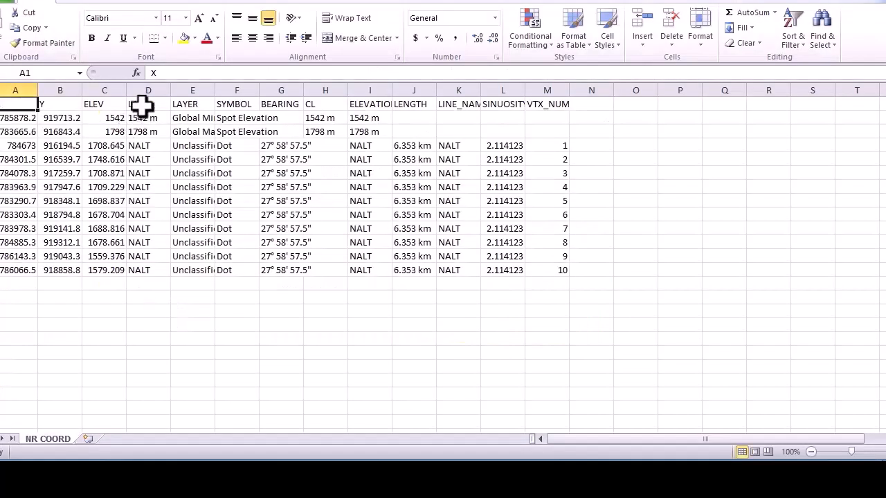
{"action": "left_click_drag", "start_coordinate": [126, 90], "coordinate": [158, 118]}
{"action": "left_click", "coordinate": [151, 85]}
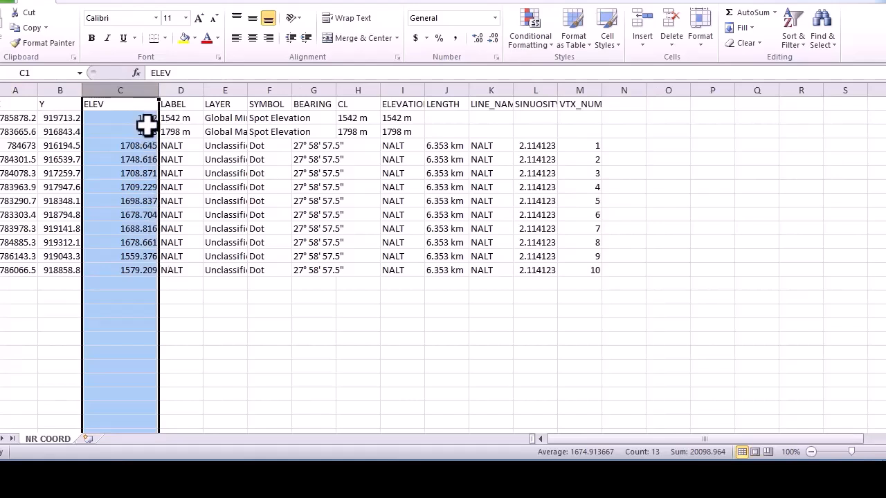
{"action": "left_click_drag", "start_coordinate": [15, 80], "coordinate": [149, 256]}
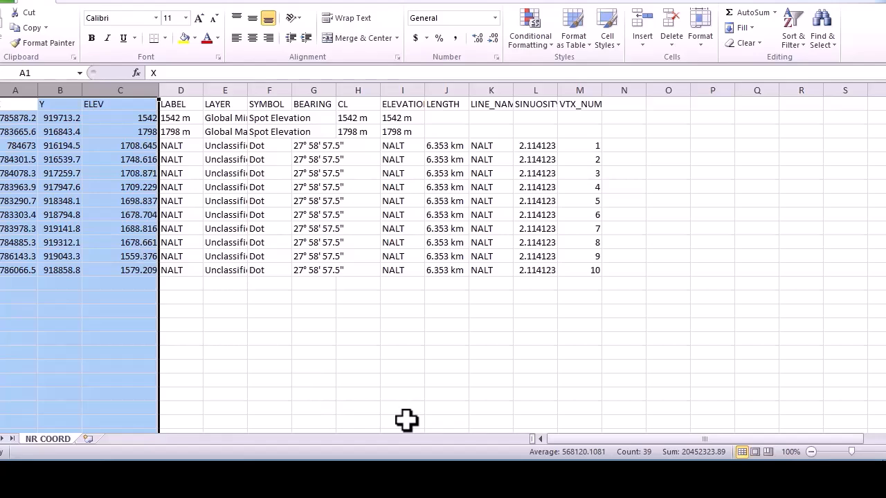
Switch back to Global Mapper and examine the NALT route against the existing alignment.
{"action": "mouse_move", "coordinate": [571, 474]}
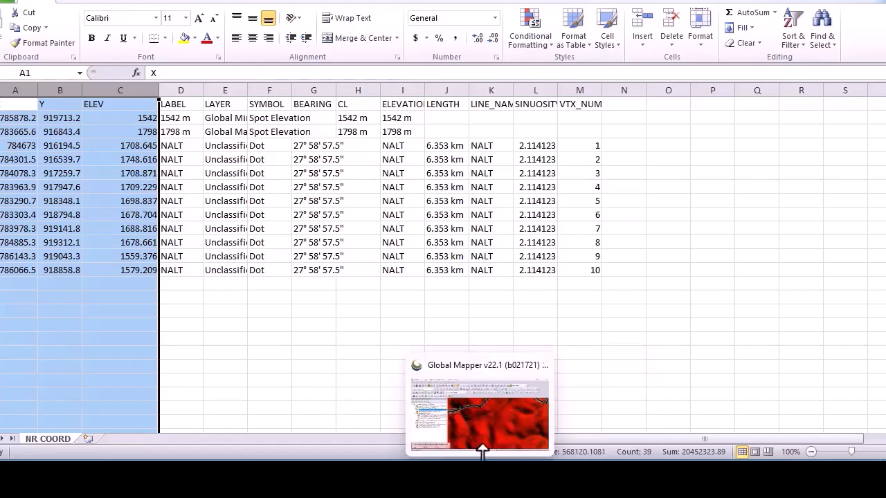
{"action": "left_click", "coordinate": [494, 421]}
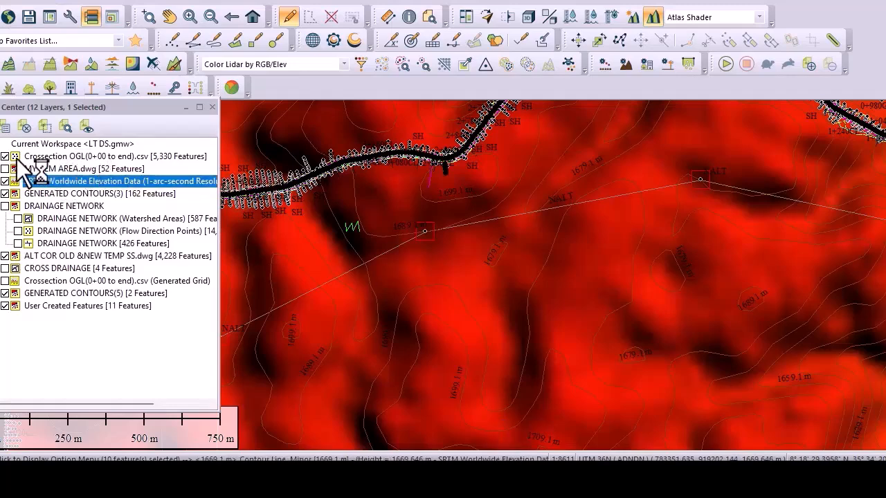
{"action": "scroll", "coordinate": [459, 205], "scroll_direction": "down", "scroll_amount": 1}
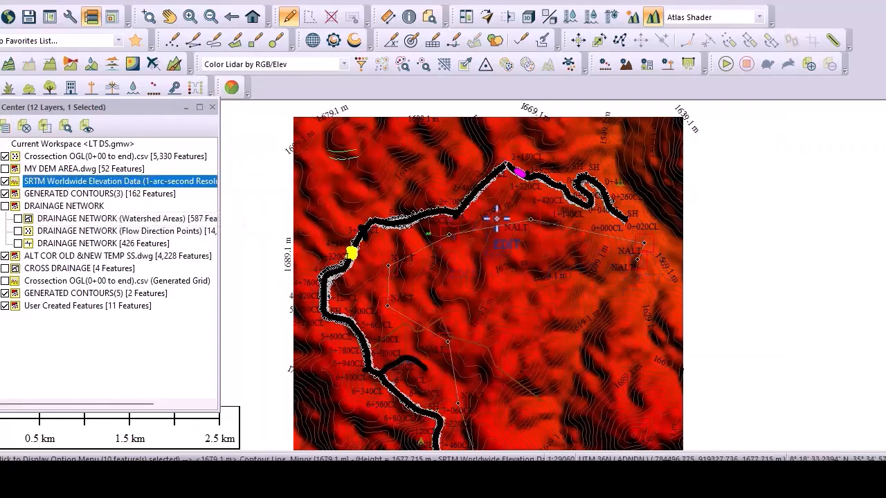
{"action": "scroll", "coordinate": [491, 219], "scroll_direction": "up", "scroll_amount": 1}
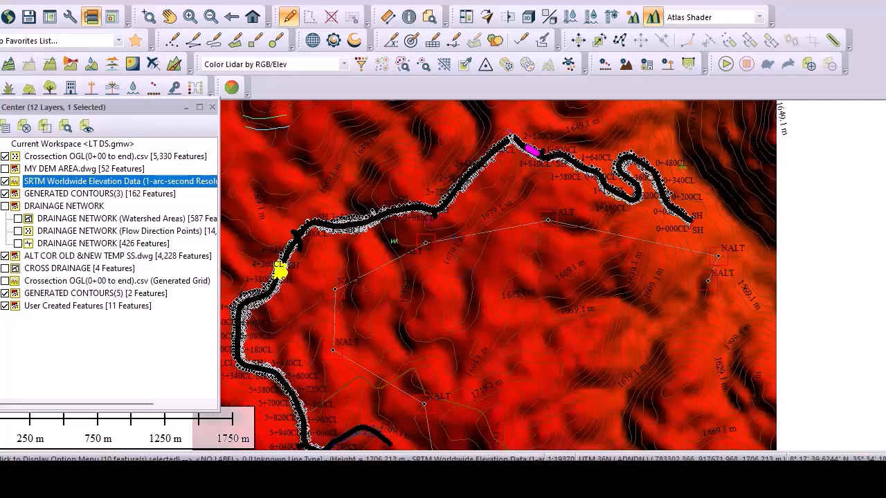
Switch to File Explorer and delete EEE.csv from the ALL DS folder.
{"action": "mouse_move", "coordinate": [69, 481]}
{"action": "left_click", "coordinate": [62, 422]}
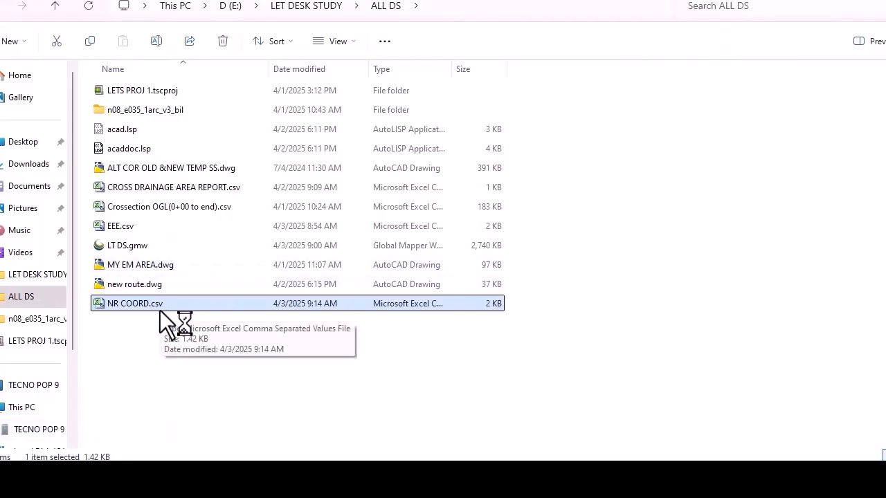
{"action": "left_click", "coordinate": [120, 225]}
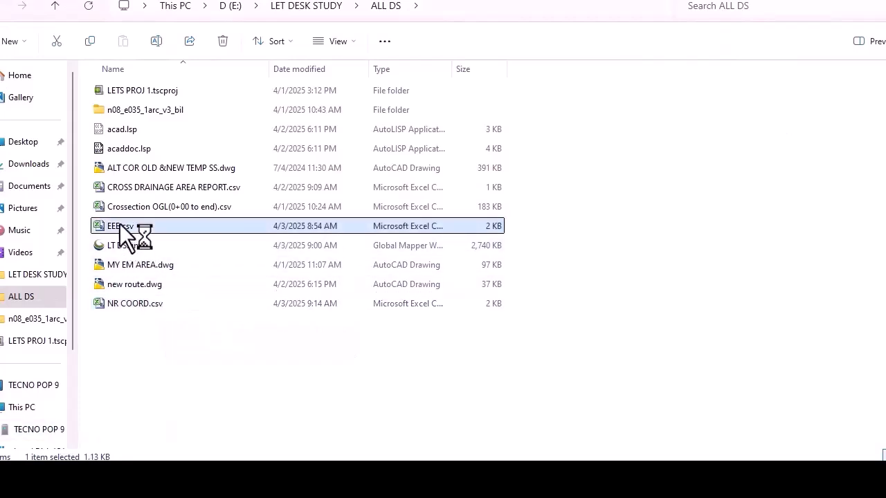
{"action": "right_click", "coordinate": [120, 225]}
{"action": "left_click", "coordinate": [244, 187]}
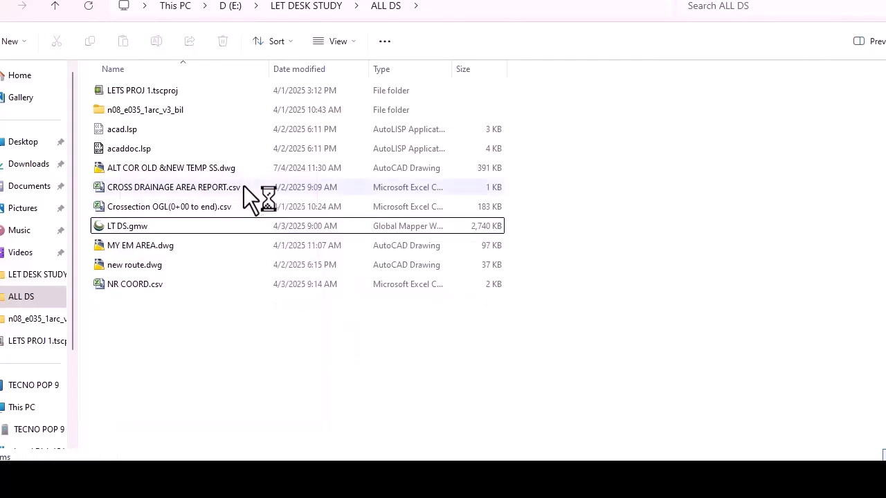
Switch back to Global Mapper and save the workspace.
{"action": "left_click", "coordinate": [141, 283]}
{"action": "mouse_move", "coordinate": [511, 478]}
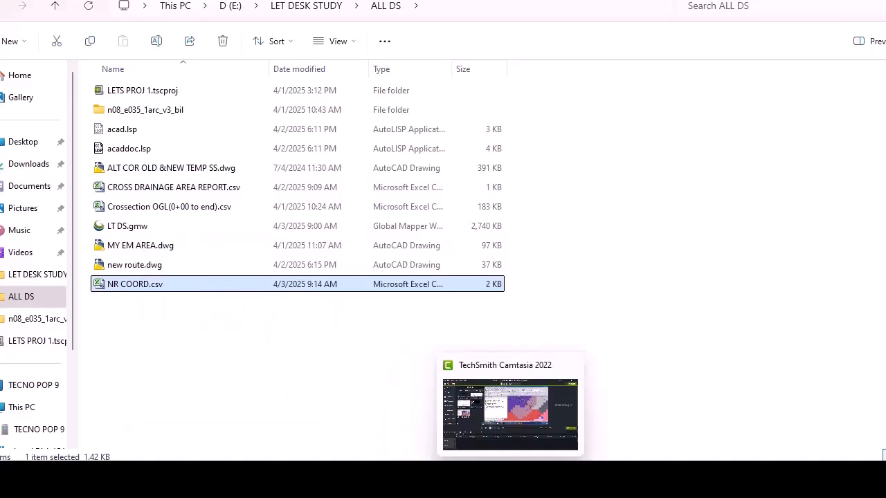
{"action": "mouse_move", "coordinate": [479, 477]}
{"action": "left_click", "coordinate": [490, 423]}
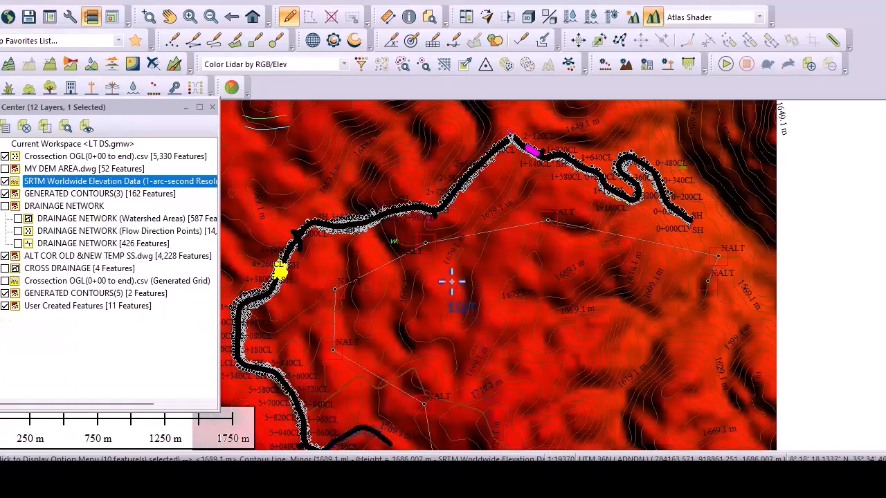
{"action": "left_click", "coordinate": [38, 13]}
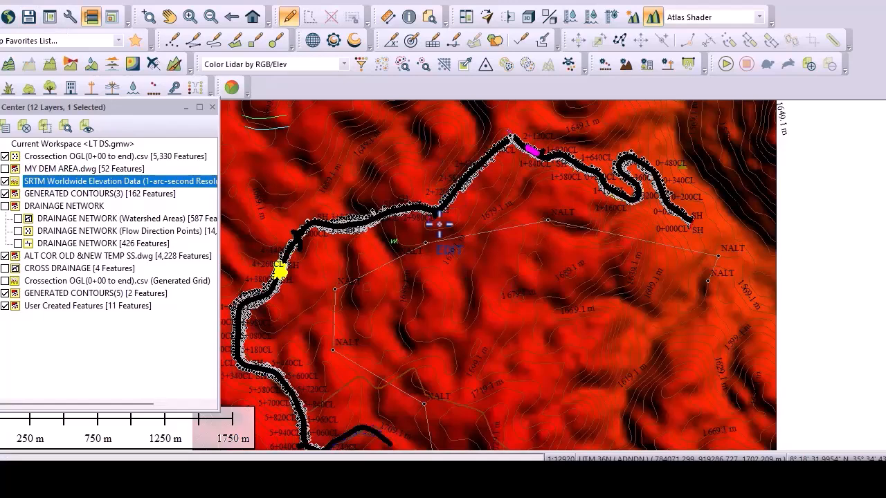
Hide the SRTM Worldwide Elevation Data and GENERATED CONTOURS(3) layers.
{"action": "scroll", "coordinate": [439, 224], "scroll_direction": "up", "scroll_amount": 2}
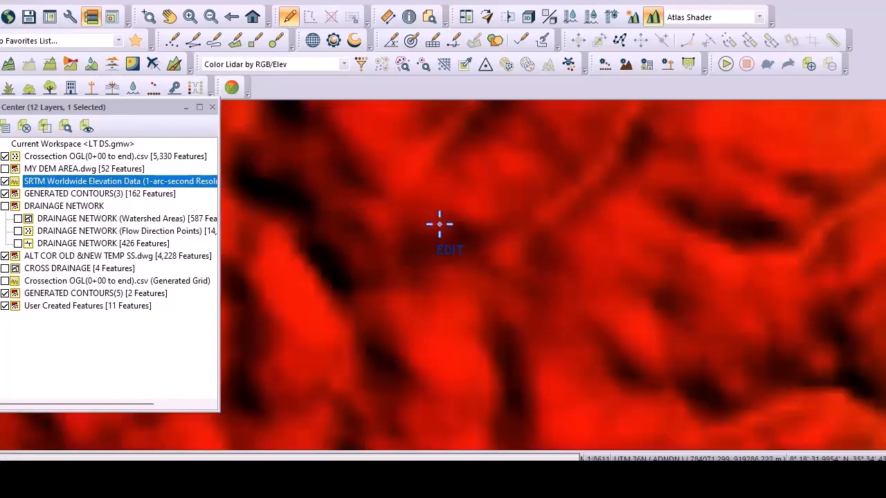
{"action": "left_click", "coordinate": [5, 182]}
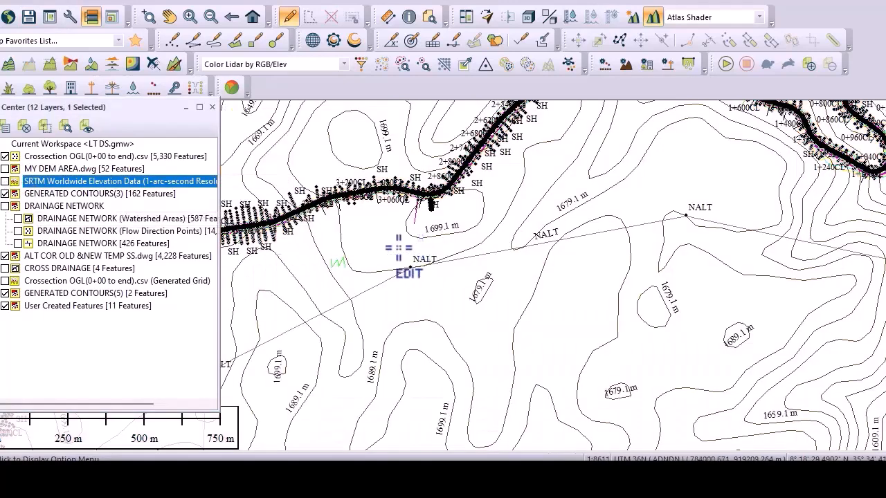
{"action": "left_click", "coordinate": [5, 194]}
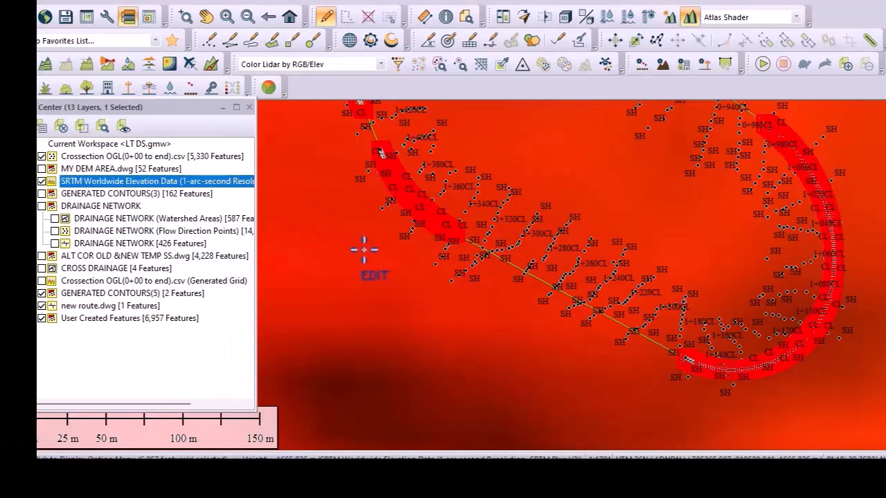
Close the new route.dwg layer and accept the closing of the selected overlay.
{"action": "left_click", "coordinate": [111, 316]}
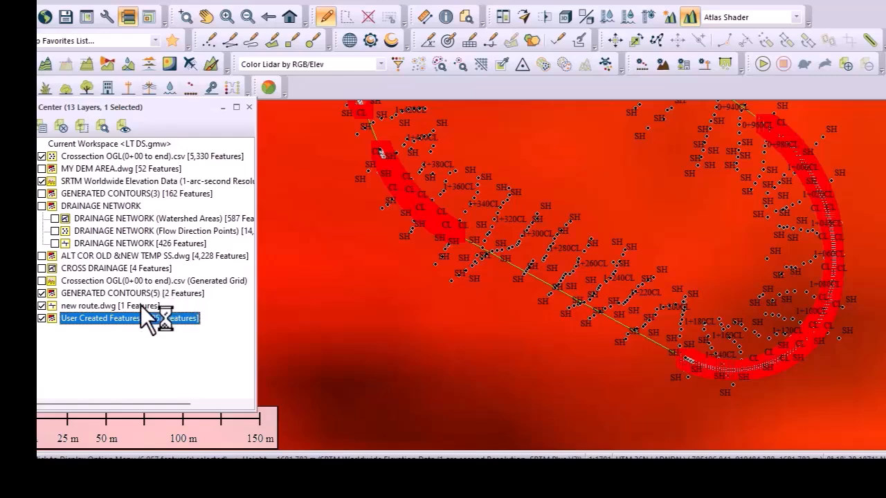
{"action": "left_click", "coordinate": [128, 305]}
{"action": "right_click", "coordinate": [126, 305]}
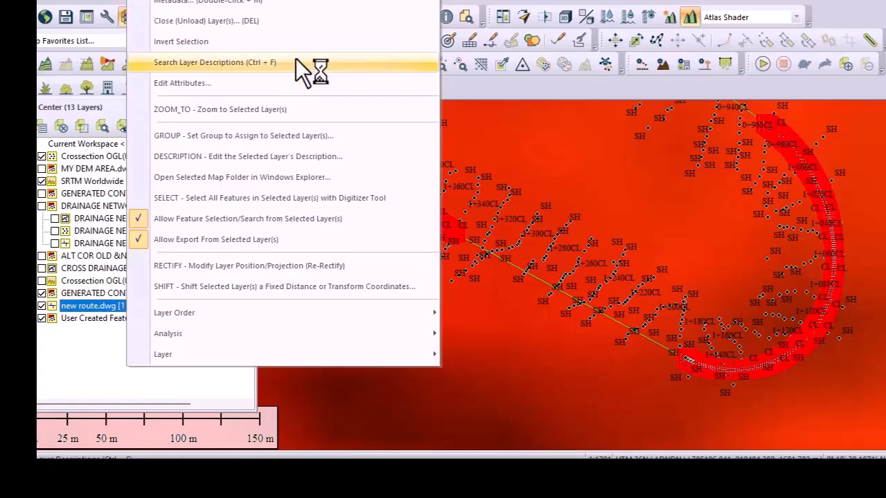
{"action": "left_click", "coordinate": [277, 24]}
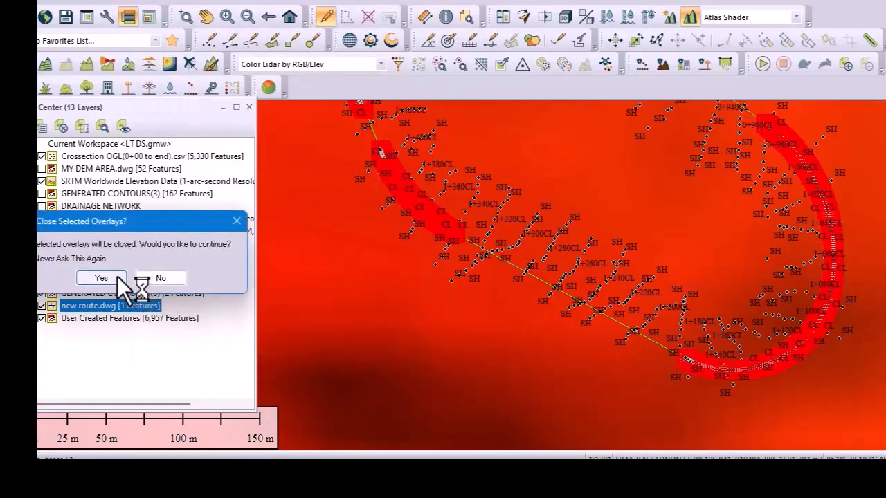
{"action": "left_click", "coordinate": [116, 277]}
Unload the User Created Features layer without saving its changes to a workspace.
{"action": "left_click", "coordinate": [122, 307]}
{"action": "right_click", "coordinate": [125, 306]}
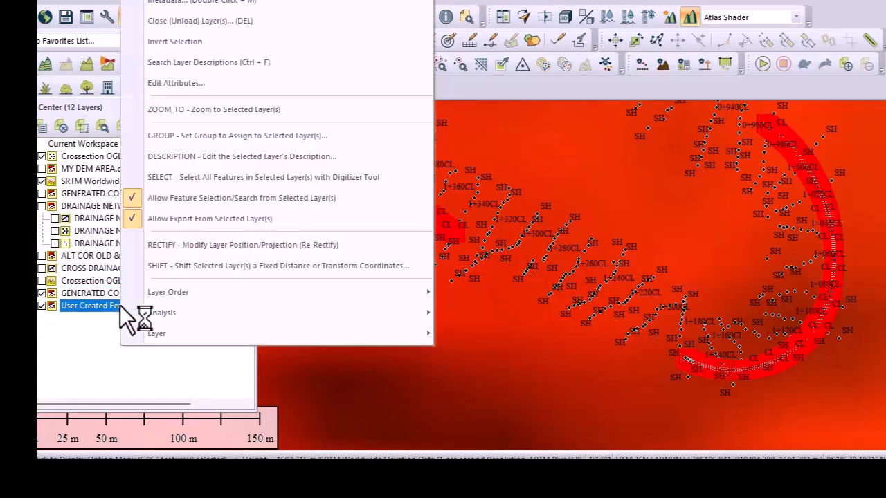
{"action": "left_click", "coordinate": [251, 20]}
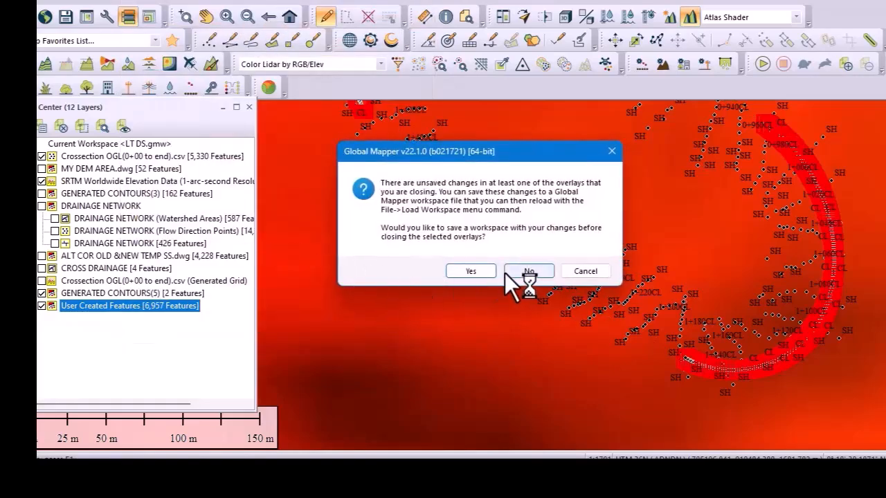
{"action": "left_click", "coordinate": [528, 273]}
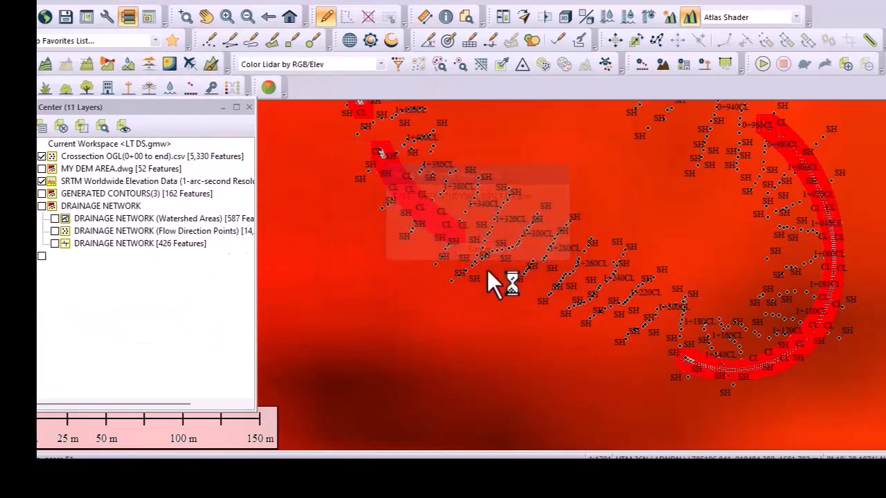
Load new route.dwg from the ALL DS folder with the UTM zone 36 Northern Hemisphere projection, ADINDAN datum and metres.
{"action": "left_click", "coordinate": [47, 7]}
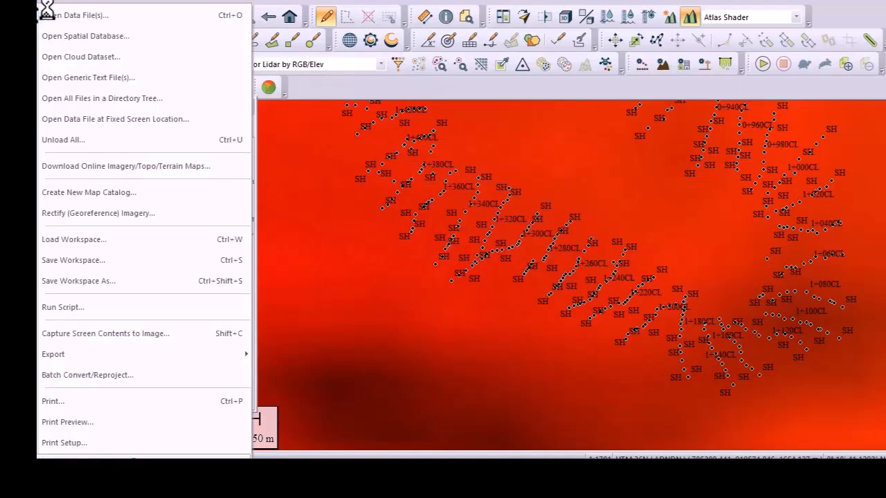
{"action": "left_click", "coordinate": [62, 15]}
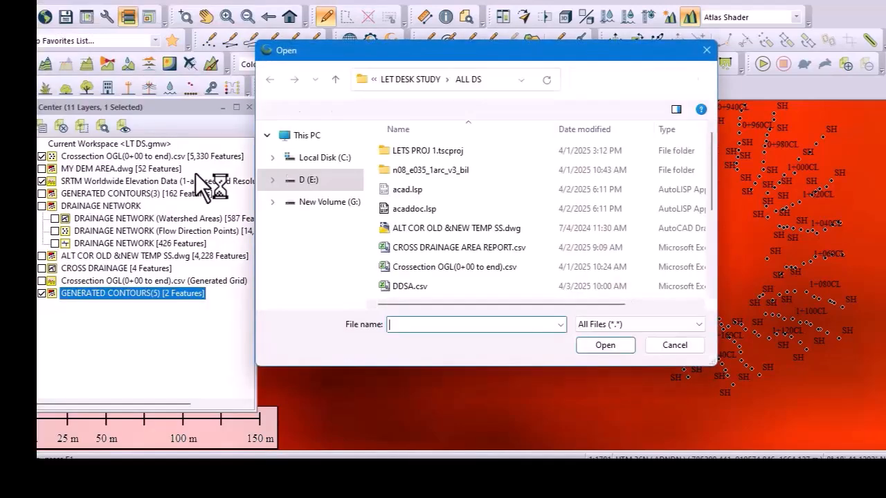
{"action": "scroll", "coordinate": [623, 263], "scroll_direction": "down", "scroll_amount": 3}
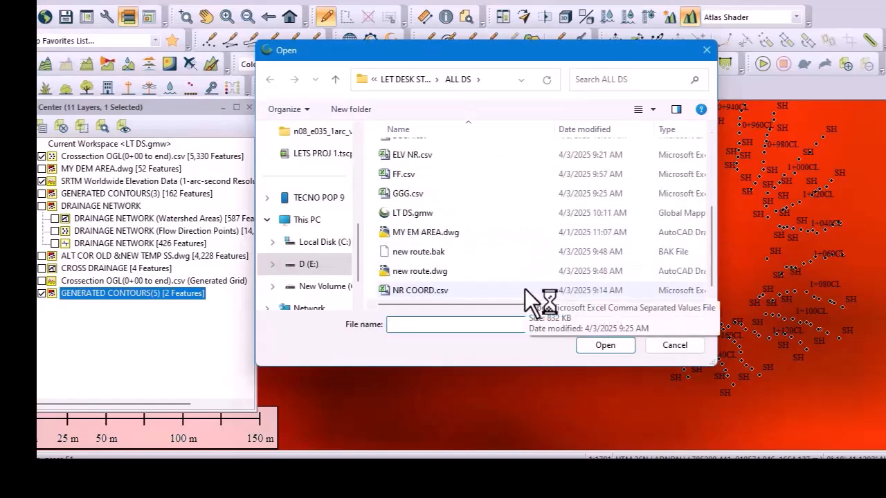
{"action": "left_click", "coordinate": [450, 274]}
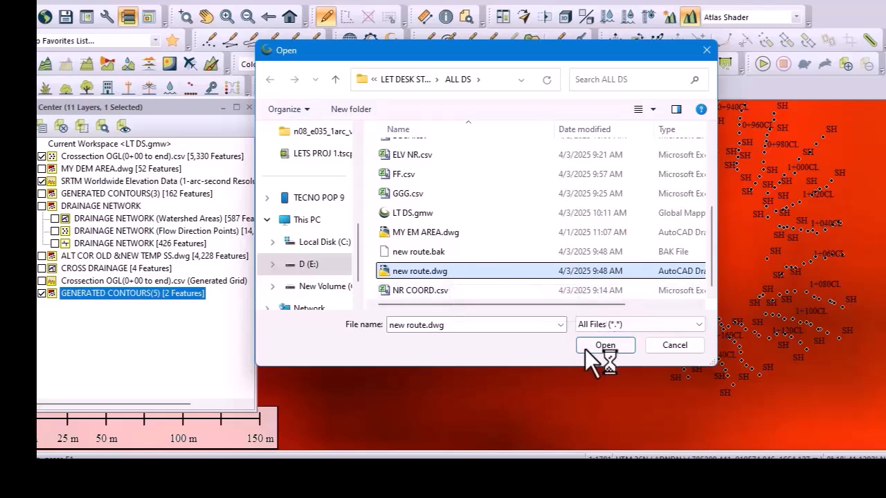
{"action": "left_click", "coordinate": [616, 345]}
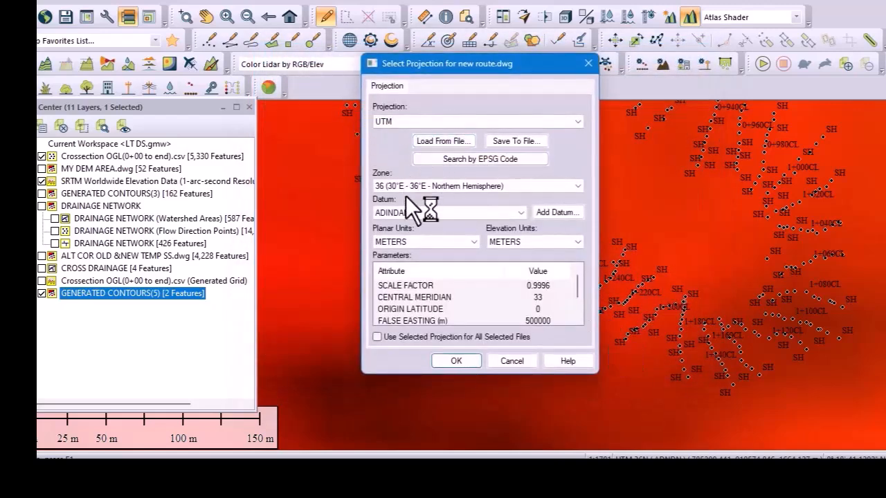
{"action": "left_click", "coordinate": [458, 359]}
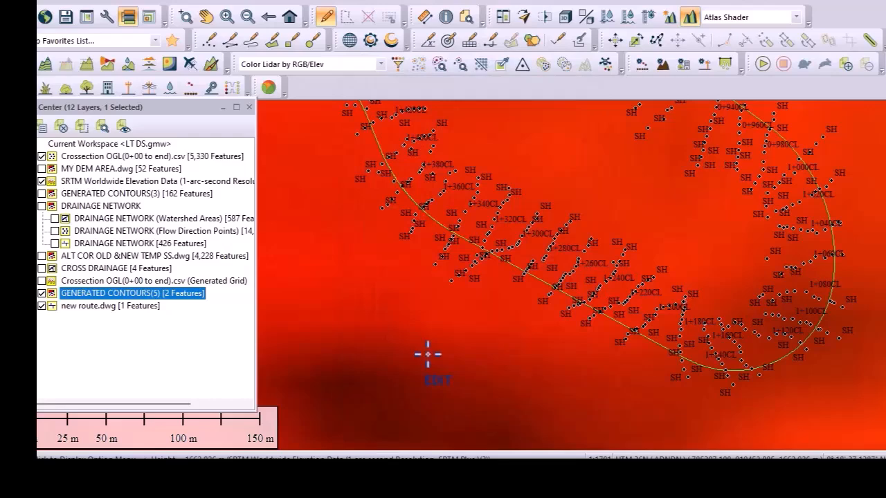
Examine the reloaded new route line against the cross-section points along the alignment.
{"action": "scroll", "coordinate": [482, 309], "scroll_direction": "down", "scroll_amount": 3}
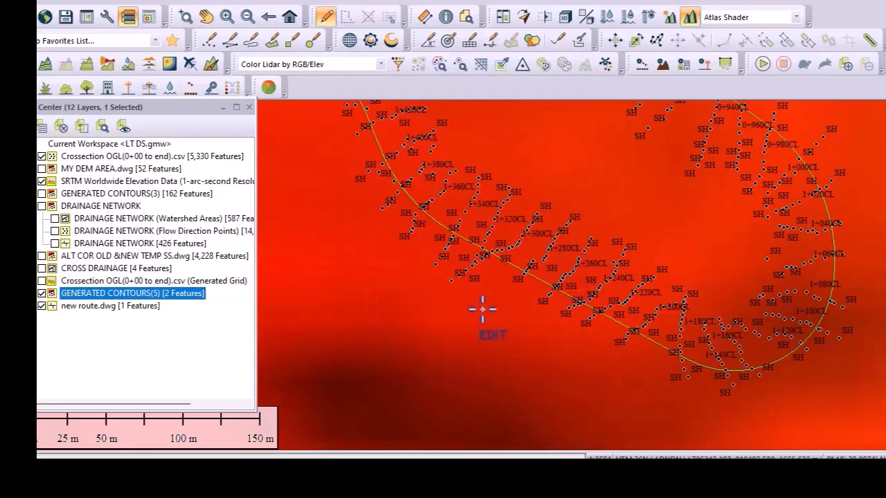
{"action": "scroll", "coordinate": [494, 228], "scroll_direction": "down", "scroll_amount": 1}
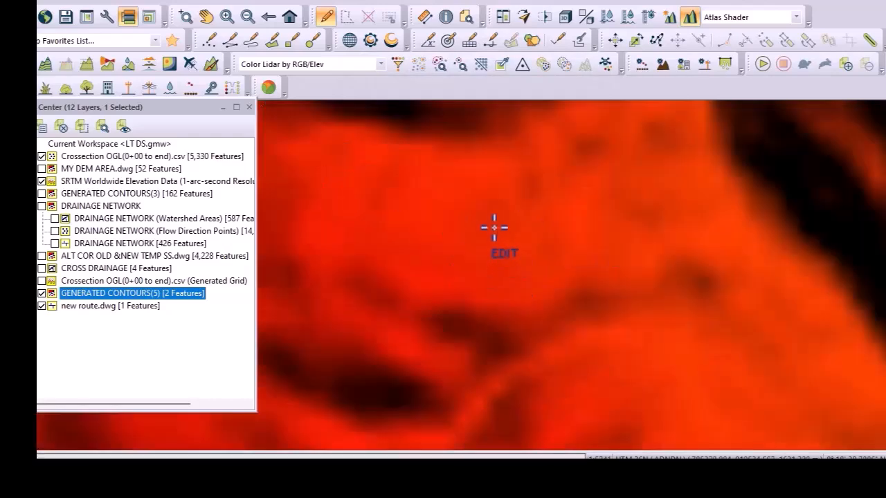
{"action": "scroll", "coordinate": [476, 267], "scroll_direction": "up", "scroll_amount": 1}
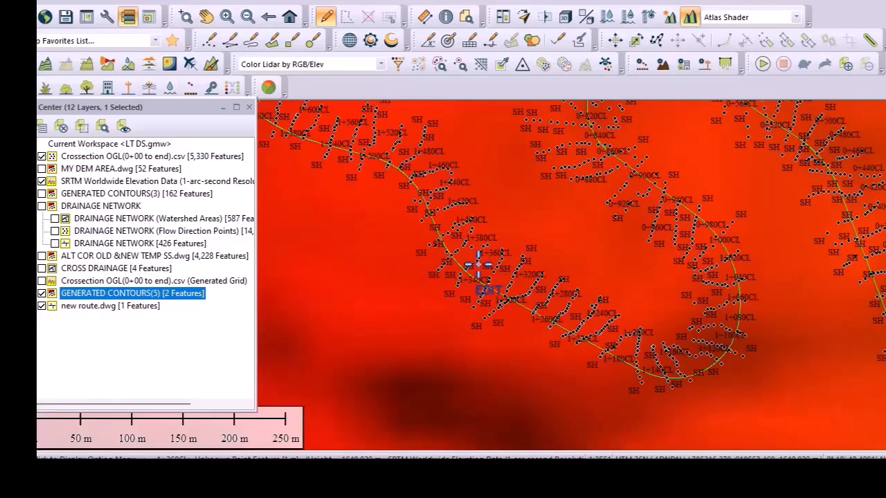
{"action": "scroll", "coordinate": [477, 264], "scroll_direction": "up", "scroll_amount": 1}
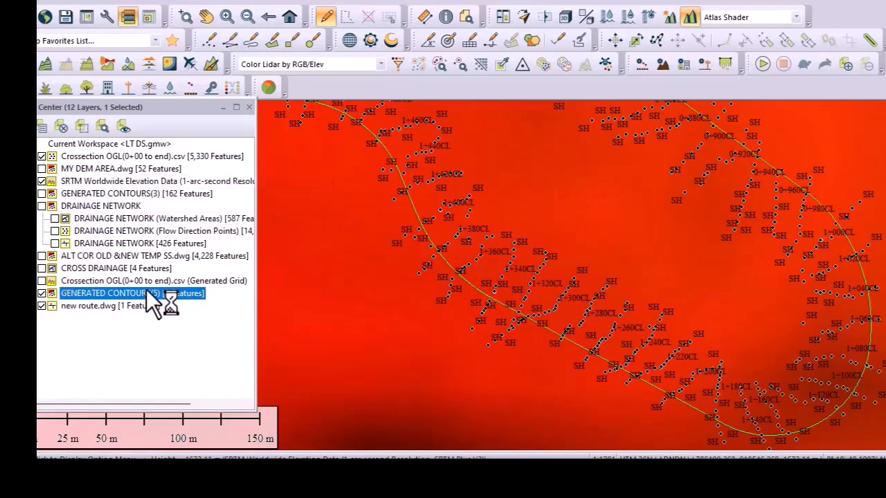
{"action": "scroll", "coordinate": [242, 253], "scroll_direction": "down", "scroll_amount": 2}
{"action": "scroll", "coordinate": [516, 301], "scroll_direction": "down", "scroll_amount": 2}
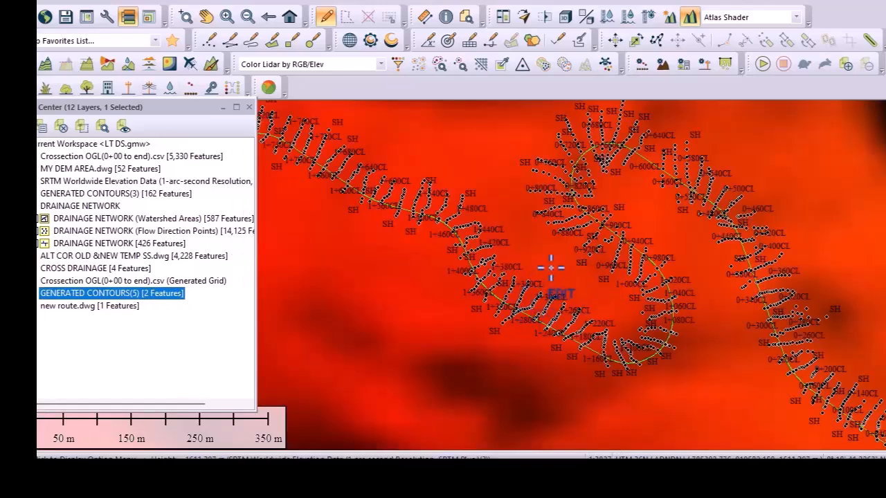
{"action": "scroll", "coordinate": [673, 307], "scroll_direction": "up", "scroll_amount": 2}
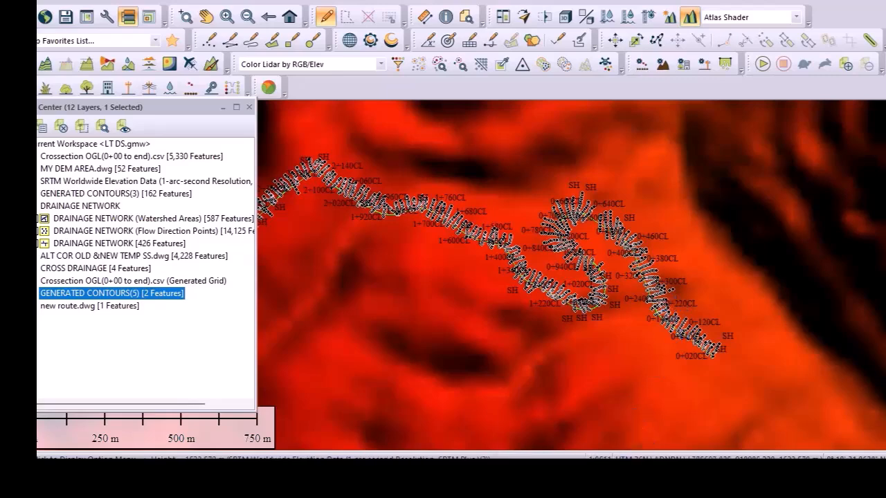
{"action": "scroll", "coordinate": [706, 341], "scroll_direction": "up", "scroll_amount": 2}
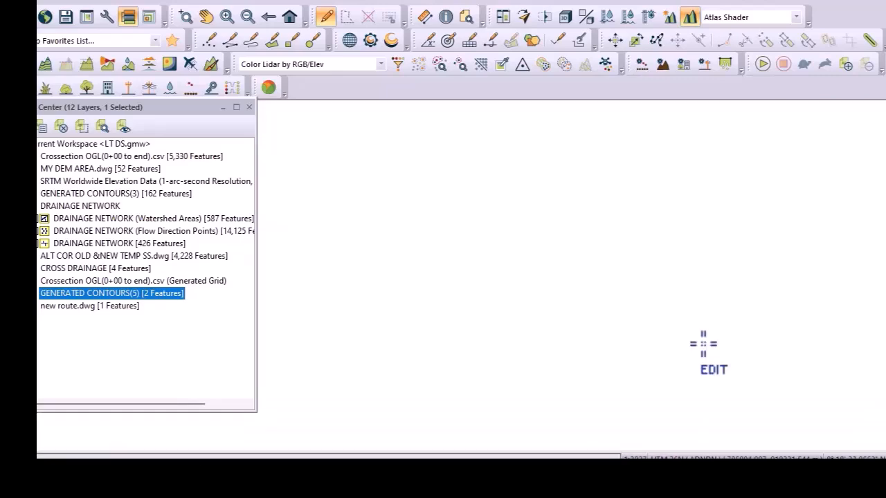
Select the new route centreline with a selection box around its start near 0+000CL and inspect its vertices near 0+220CL.
{"action": "scroll", "coordinate": [730, 385], "scroll_direction": "up", "scroll_amount": 2}
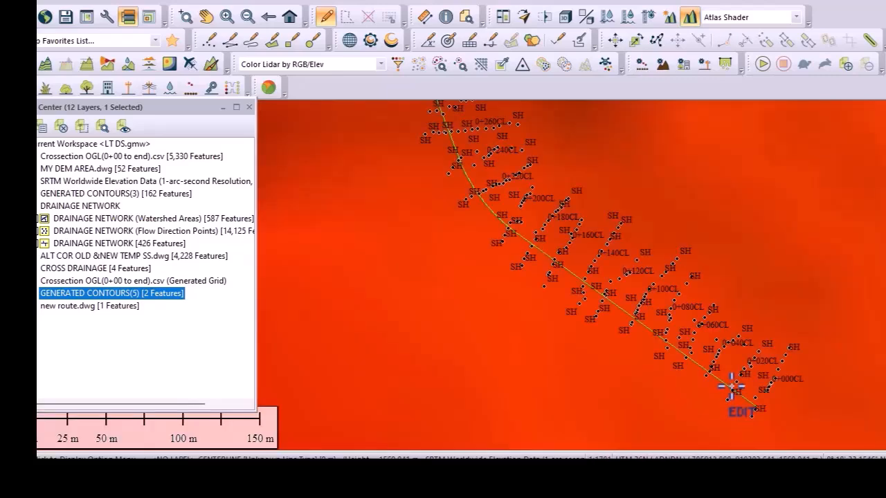
{"action": "scroll", "coordinate": [732, 385], "scroll_direction": "up", "scroll_amount": 2}
{"action": "left_click_drag", "start_coordinate": [780, 379], "coordinate": [717, 416]}
{"action": "scroll", "coordinate": [745, 360], "scroll_direction": "down", "scroll_amount": 2}
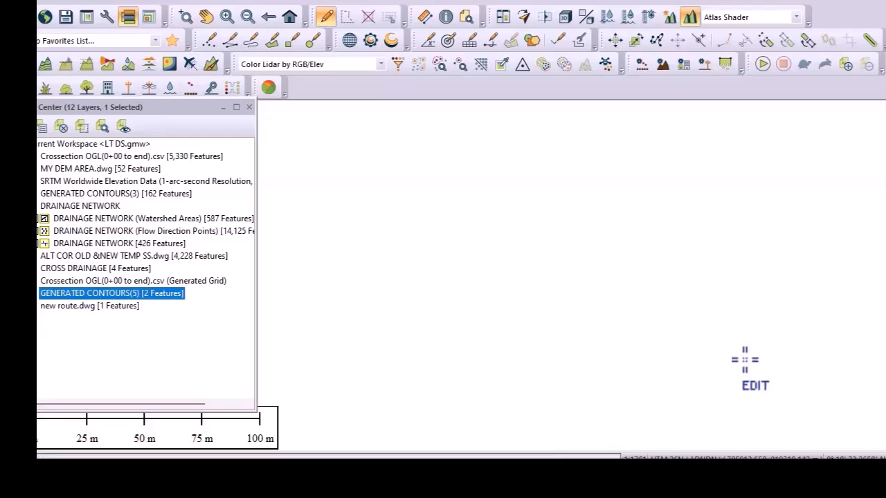
{"action": "scroll", "coordinate": [739, 361], "scroll_direction": "down", "scroll_amount": 2}
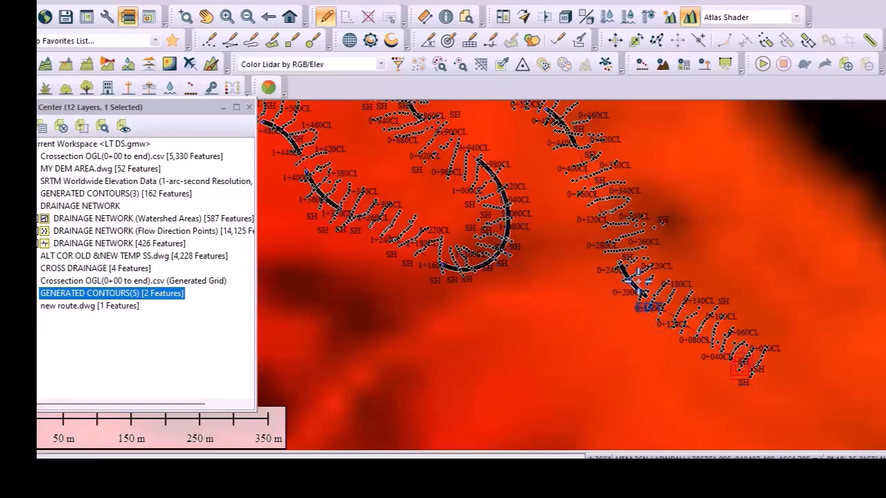
{"action": "scroll", "coordinate": [635, 282], "scroll_direction": "up", "scroll_amount": 2}
{"action": "scroll", "coordinate": [636, 282], "scroll_direction": "up", "scroll_amount": 2}
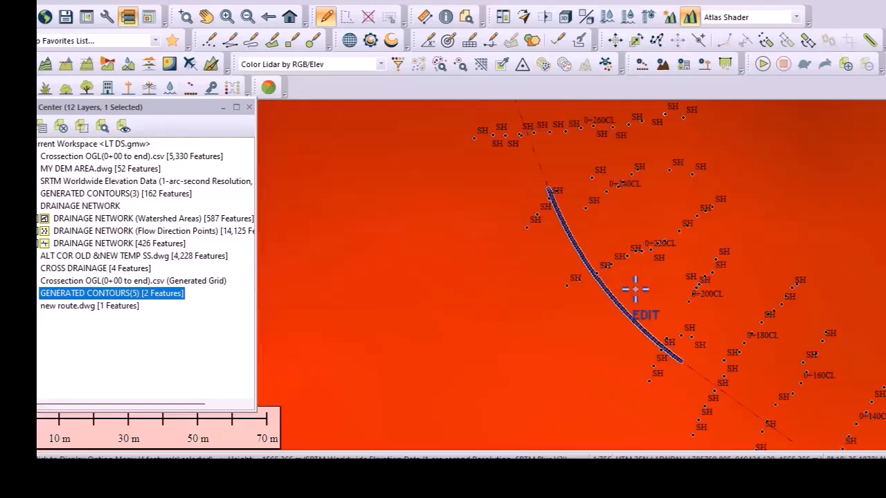
{"action": "scroll", "coordinate": [632, 337], "scroll_direction": "up", "scroll_amount": 2}
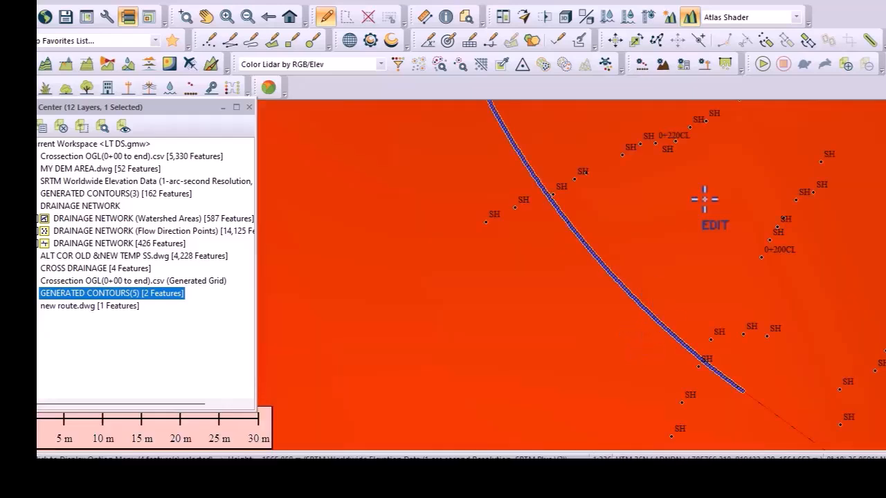
Create point features named NRP along the selected route line, as Unclassified Point Feature in the <User Created Features> layer.
{"action": "left_click", "coordinate": [765, 43]}
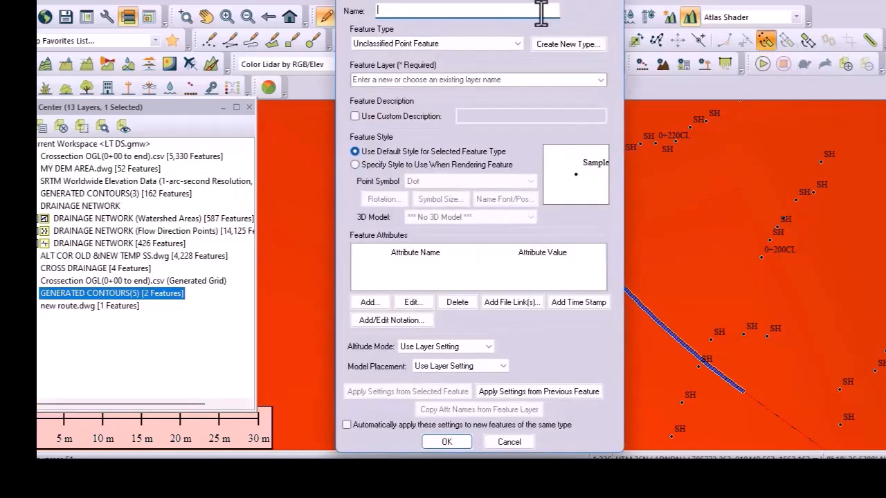
{"action": "type", "text": "N"}
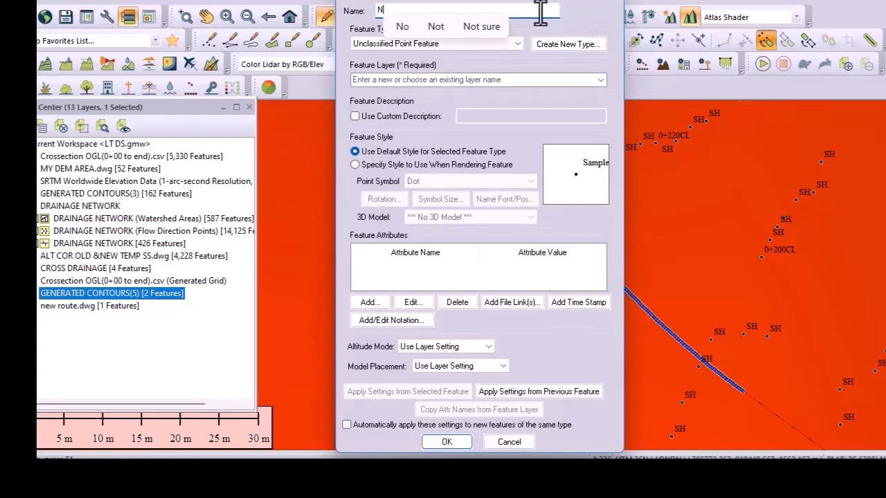
{"action": "type", "text": "RP"}
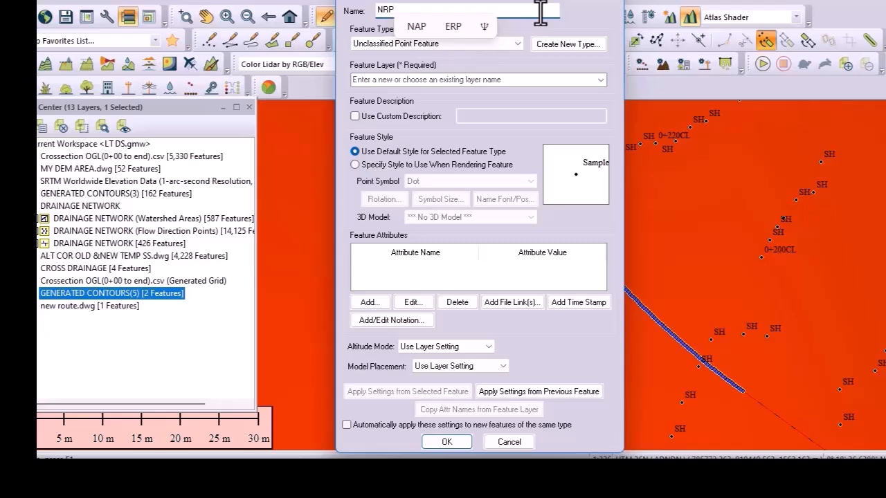
{"action": "left_click", "coordinate": [601, 79]}
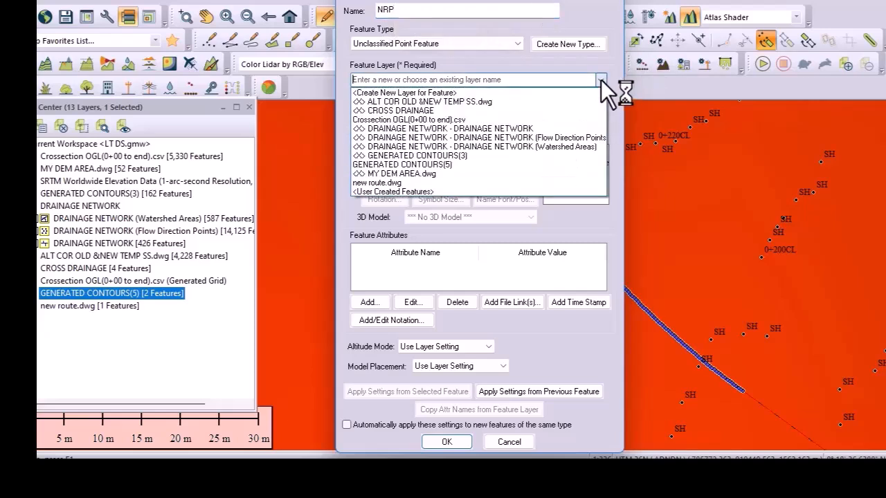
{"action": "left_click", "coordinate": [555, 191]}
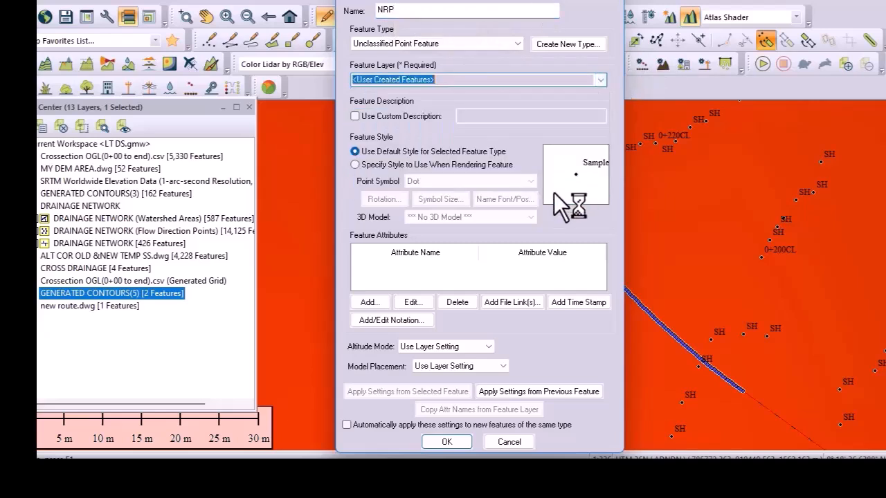
{"action": "left_click", "coordinate": [450, 443]}
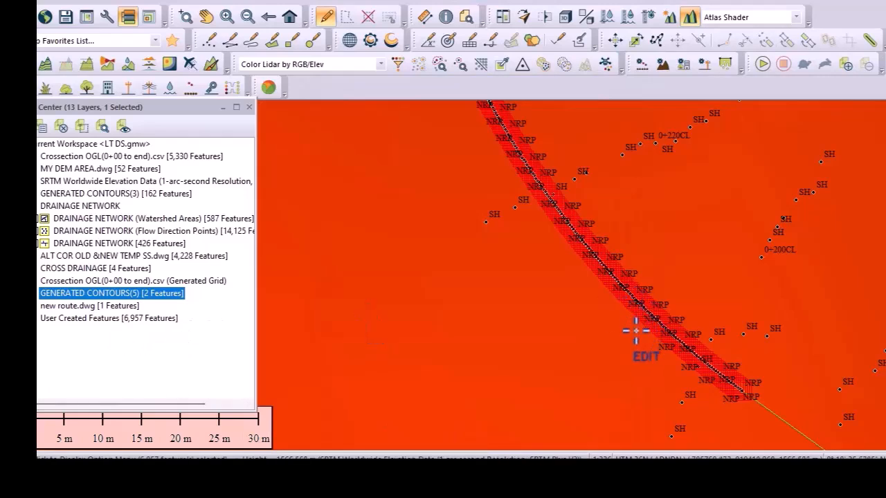
Start Calculate/Copy Attribute Values on the GENERATED CONTOURS(3), GENERATED CONTOURS(5), new route.dwg and User Created Features layers.
{"action": "scroll", "coordinate": [685, 335], "scroll_direction": "down", "scroll_amount": 2}
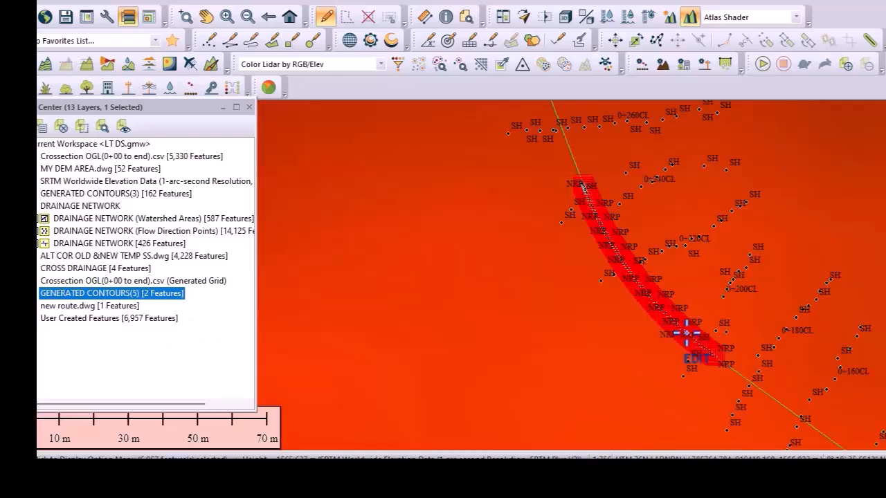
{"action": "scroll", "coordinate": [686, 335], "scroll_direction": "down", "scroll_amount": 2}
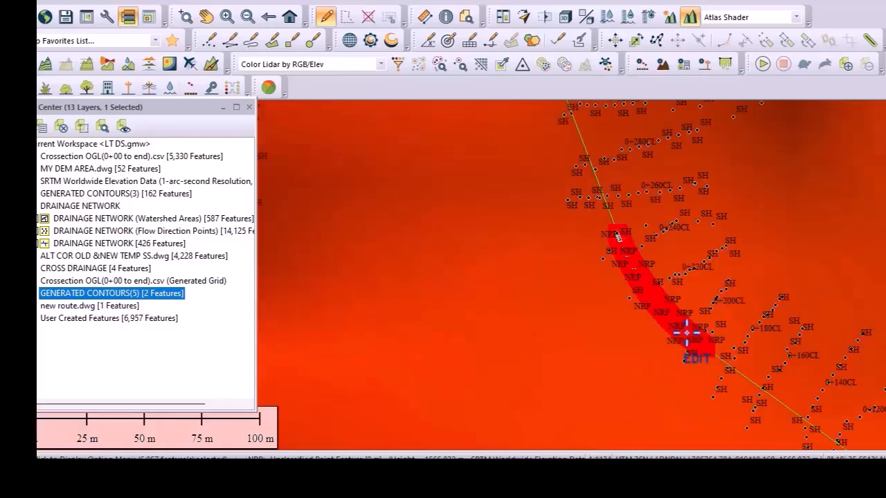
{"action": "scroll", "coordinate": [664, 276], "scroll_direction": "down", "scroll_amount": 1}
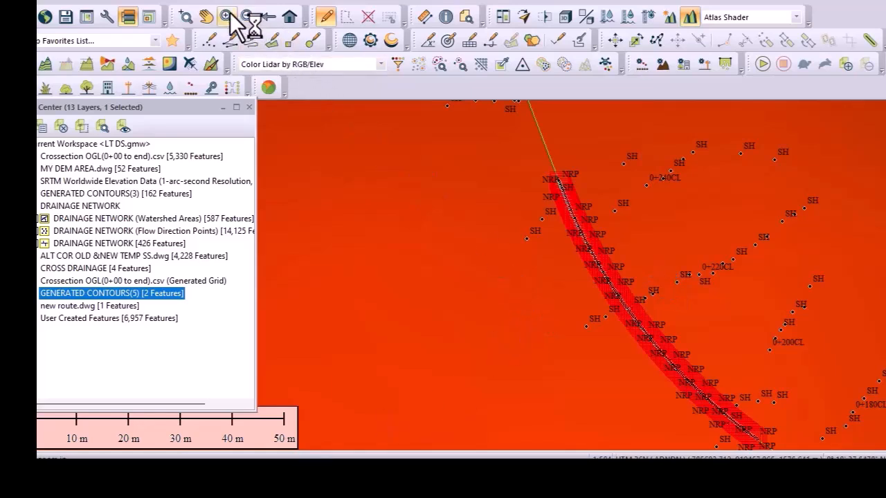
{"action": "left_click", "coordinate": [213, 2]}
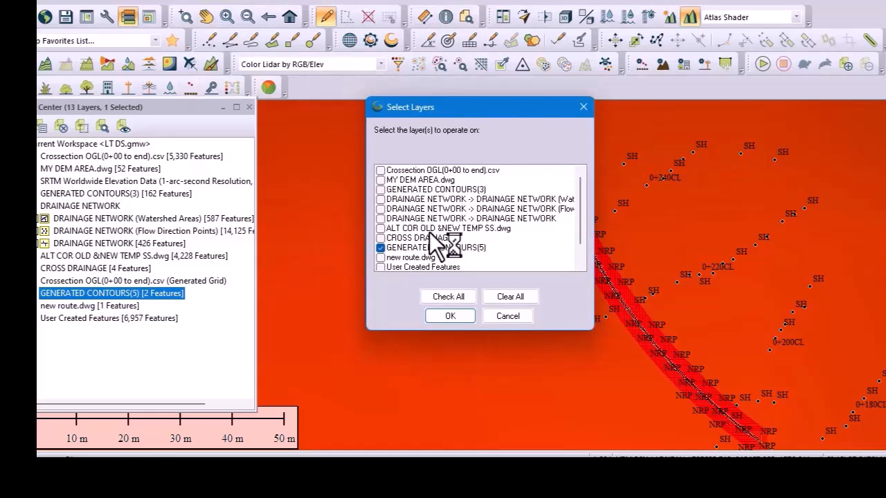
{"action": "scroll", "coordinate": [430, 233], "scroll_direction": "down", "scroll_amount": 1}
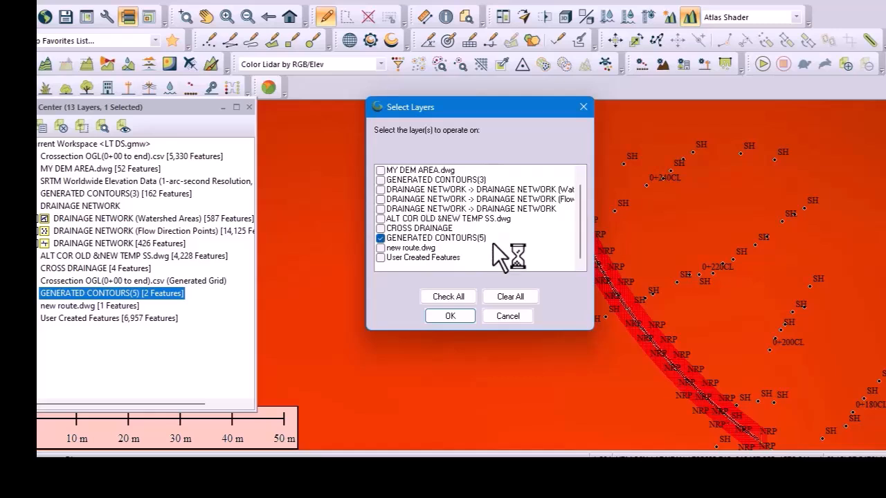
{"action": "left_click", "coordinate": [380, 258]}
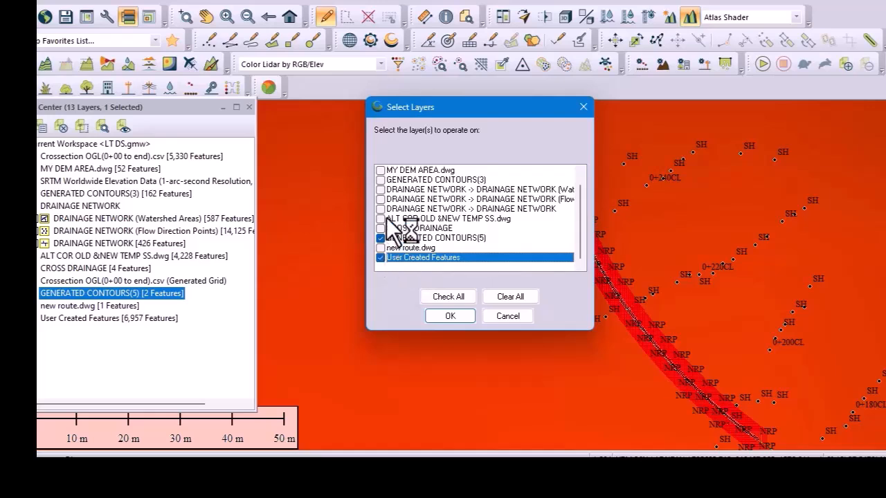
{"action": "left_click", "coordinate": [381, 180]}
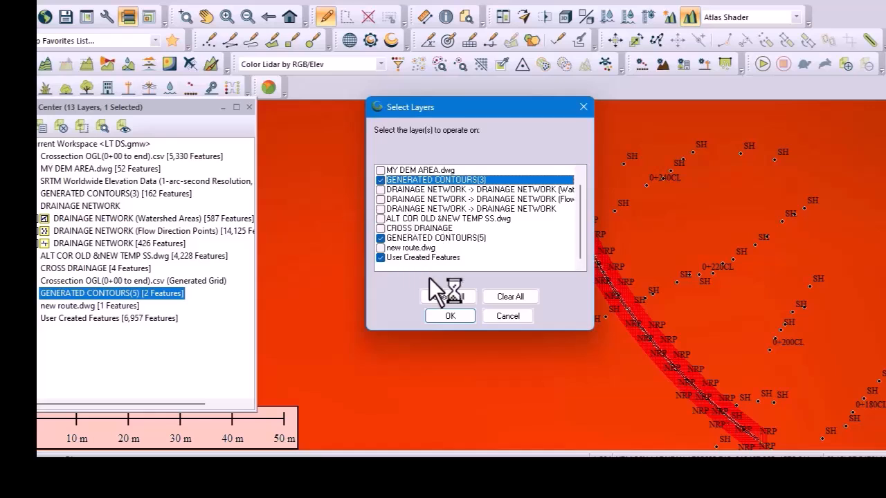
{"action": "left_click", "coordinate": [381, 248]}
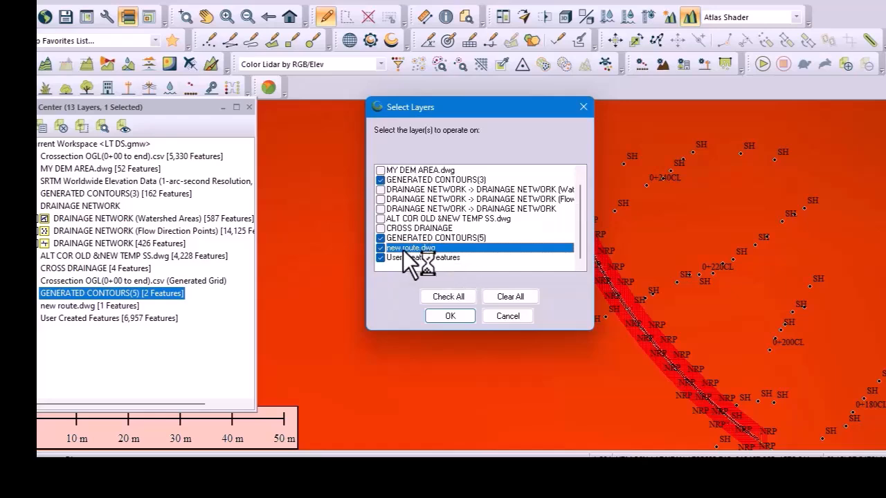
{"action": "left_click", "coordinate": [450, 315]}
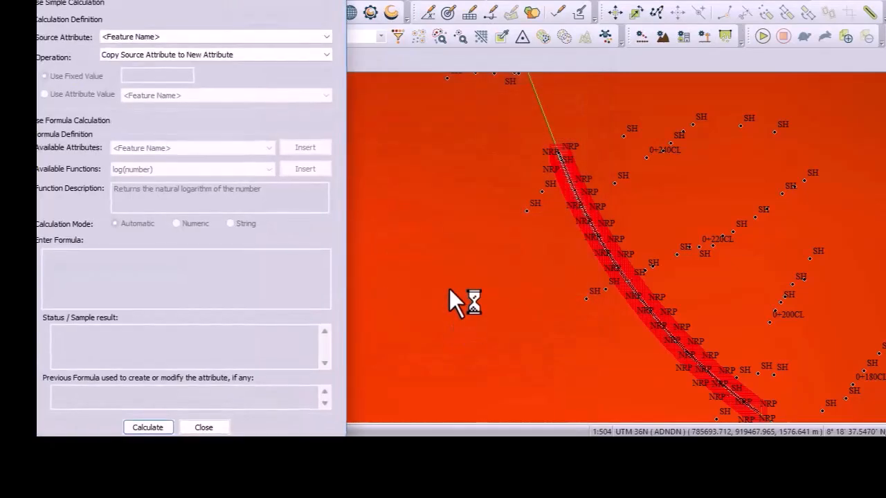
Copy the <Feature Name> source attribute into the ELEVATION attribute of the chosen layers and close the calculator.
{"action": "left_click", "coordinate": [328, 0]}
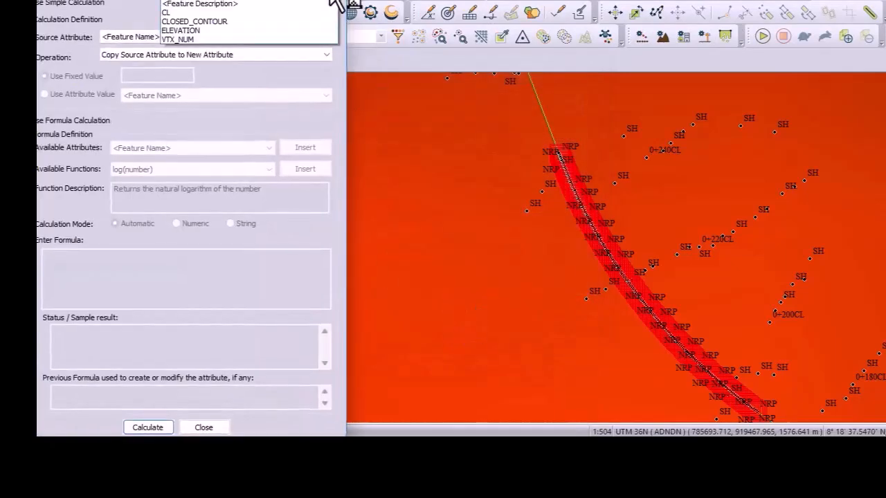
{"action": "left_click", "coordinate": [299, 32]}
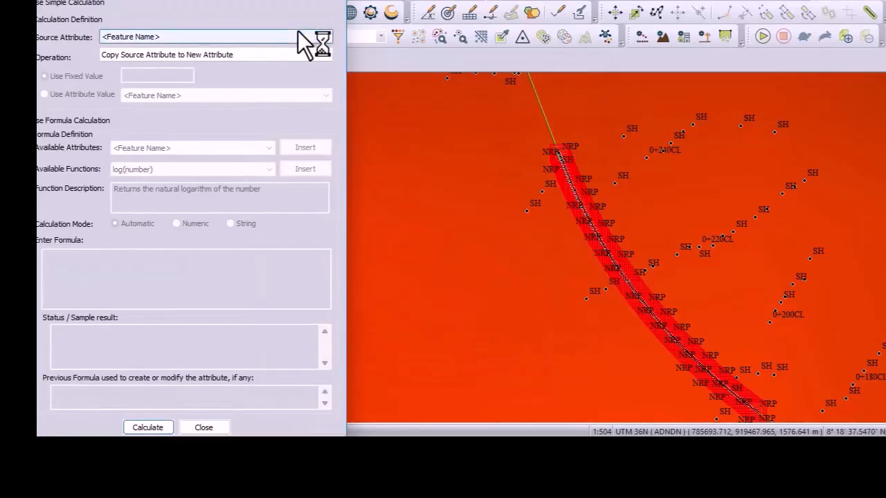
{"action": "left_click", "coordinate": [165, 427]}
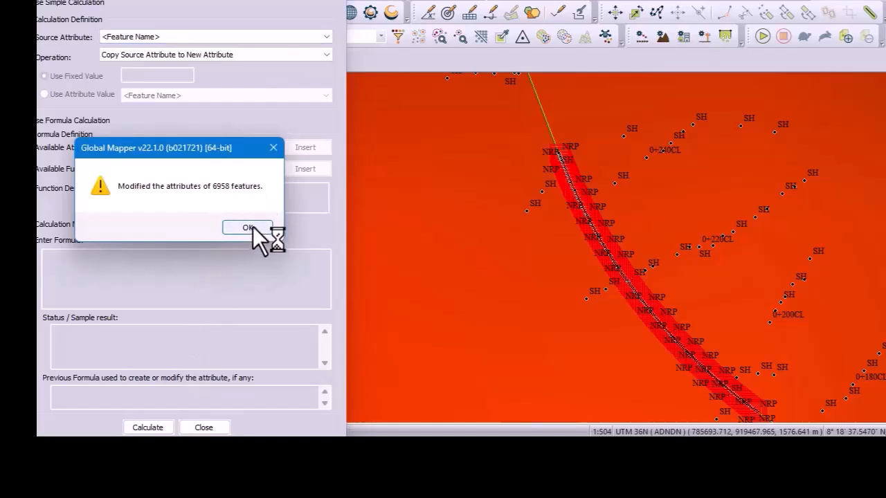
{"action": "left_click", "coordinate": [251, 227]}
{"action": "left_click", "coordinate": [203, 427]}
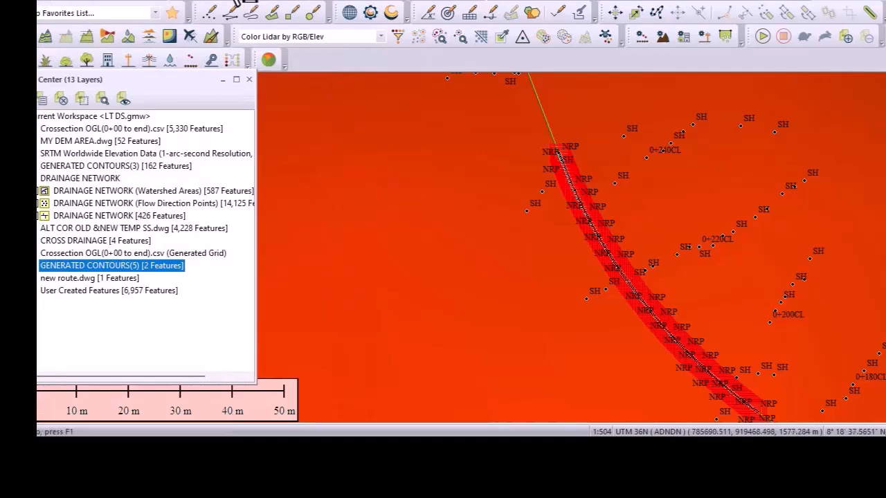
Start a layer export with Crossection OGL(0+00 to end).csv, SRTM Worldwide Elevation Data, GENERATED CONTOURS(5), new route.dwg and User Created Features included.
{"action": "right_click", "coordinate": [199, 243]}
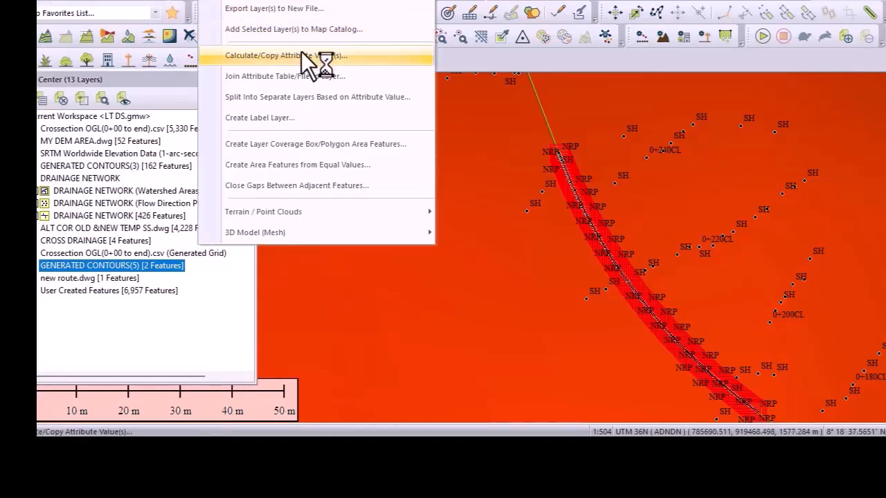
{"action": "left_click", "coordinate": [291, 9]}
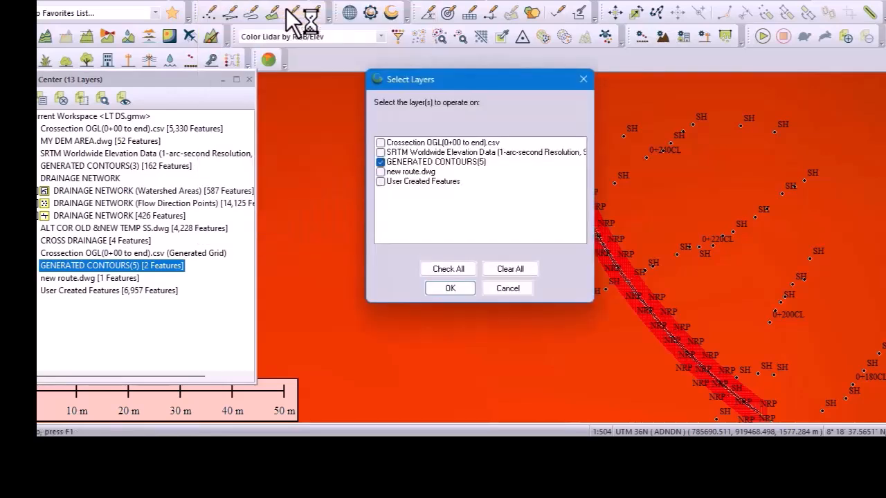
{"action": "left_click", "coordinate": [378, 154]}
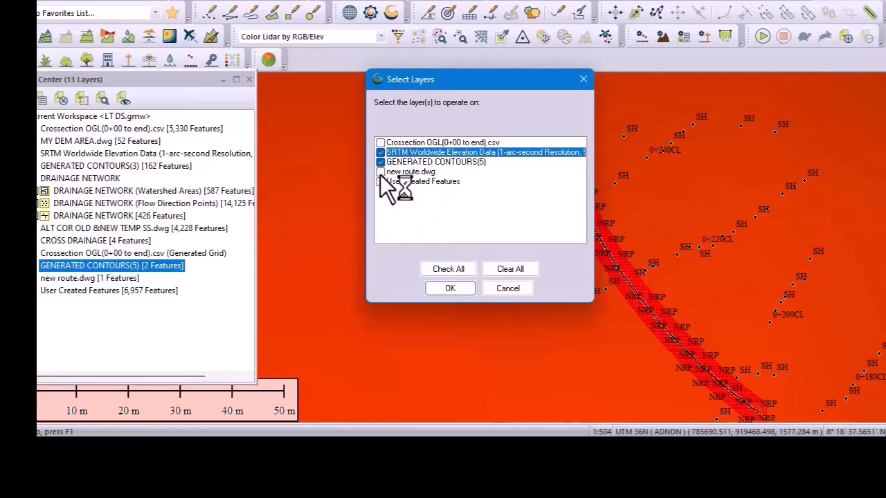
{"action": "left_click", "coordinate": [380, 172]}
{"action": "left_click", "coordinate": [380, 182]}
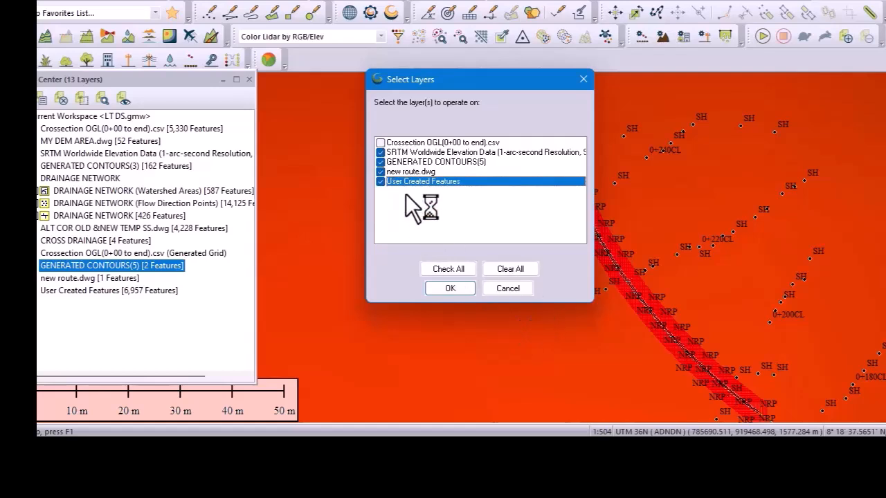
{"action": "left_click", "coordinate": [382, 143]}
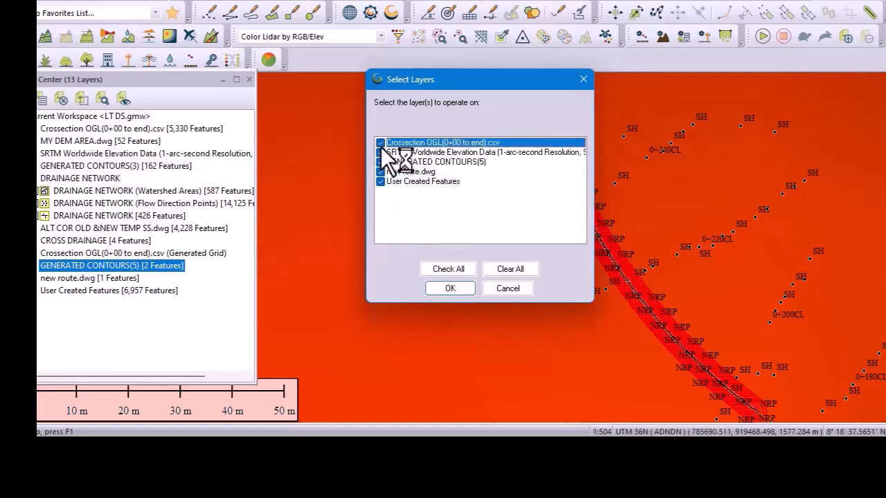
{"action": "left_click", "coordinate": [451, 289]}
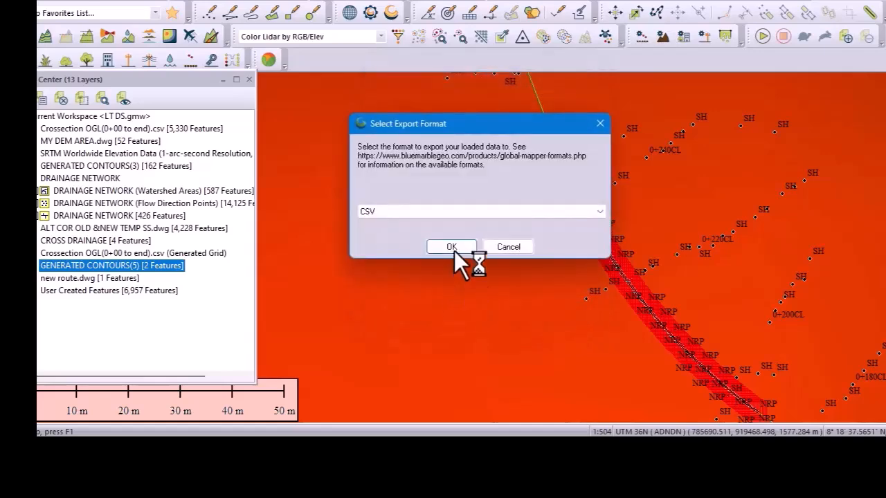
Export the chosen layers in CSV format as KKKK in the ALL DS folder, keeping the current export options.
{"action": "left_click", "coordinate": [482, 214]}
{"action": "left_click", "coordinate": [481, 214]}
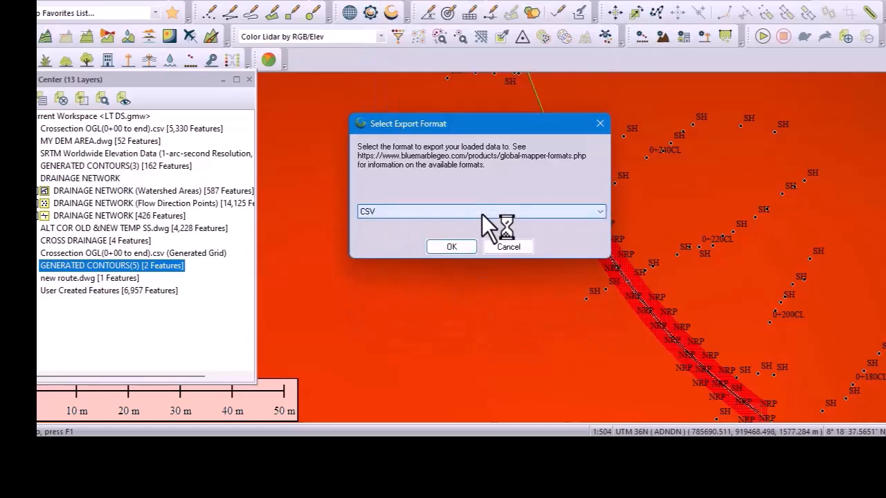
{"action": "left_click", "coordinate": [460, 247]}
{"action": "left_click", "coordinate": [421, 275]}
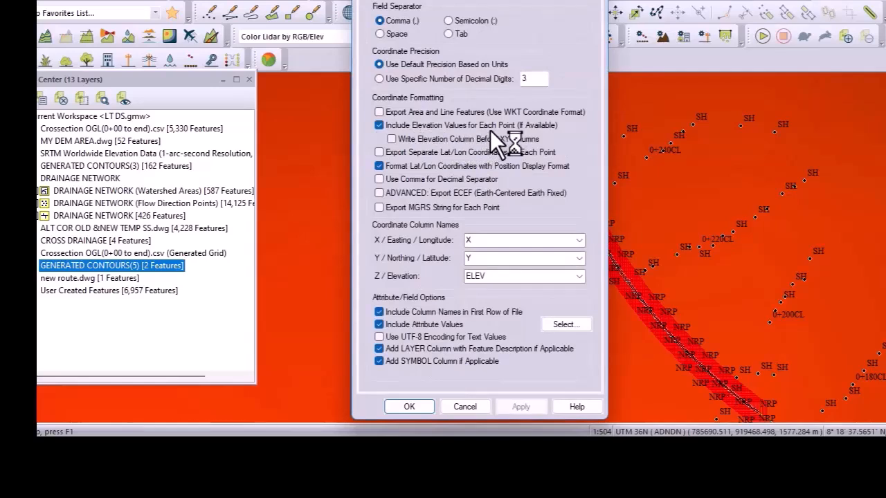
{"action": "left_click", "coordinate": [408, 406]}
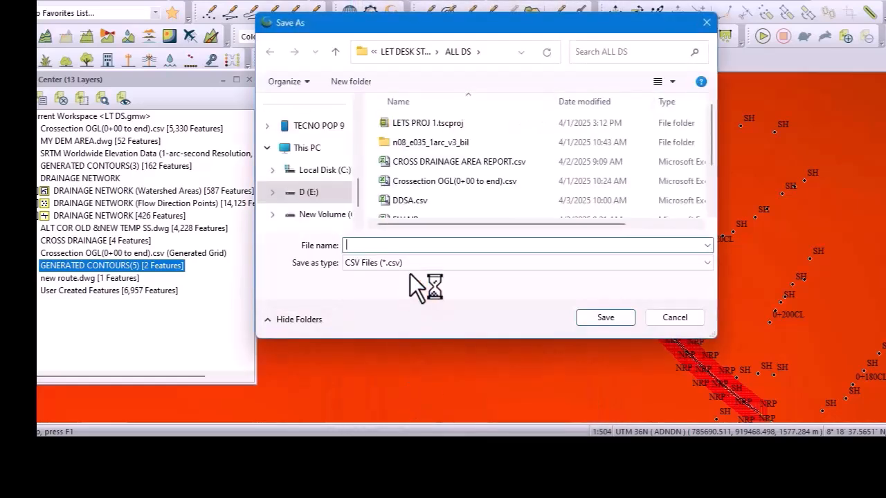
{"action": "type", "text": "KKKK"}
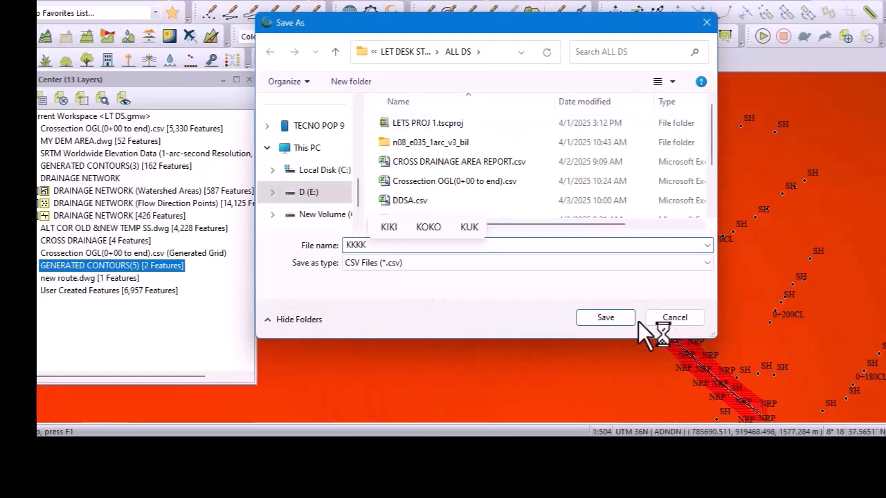
{"action": "left_click", "coordinate": [609, 317]}
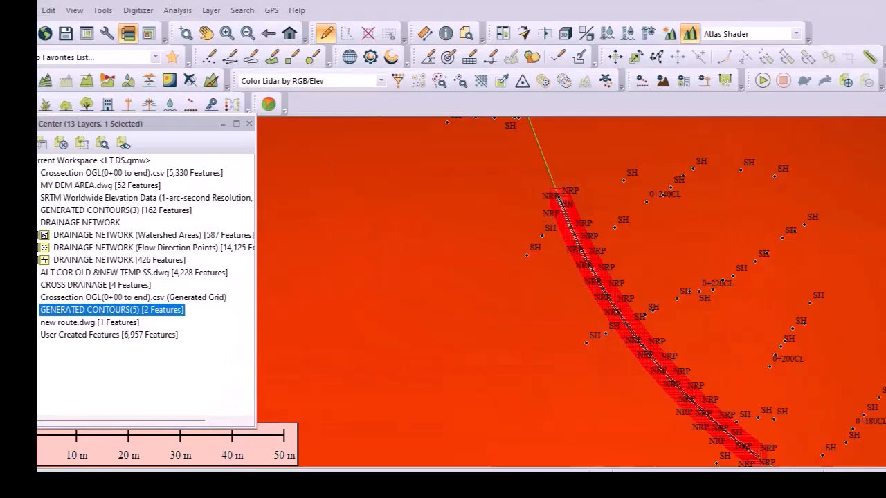
Switch to File Explorer and open KKKK.csv from the ALL DS folder in Excel.
{"action": "key", "text": "super+e"}
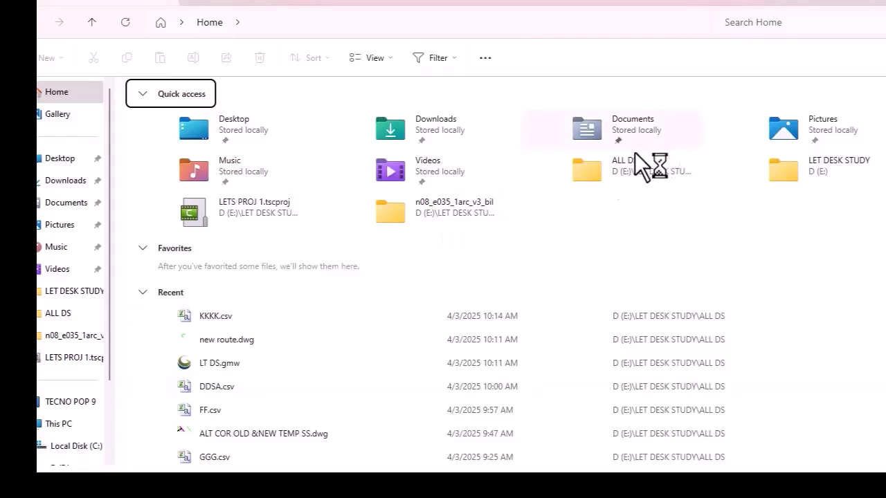
{"action": "double_click", "coordinate": [618, 180]}
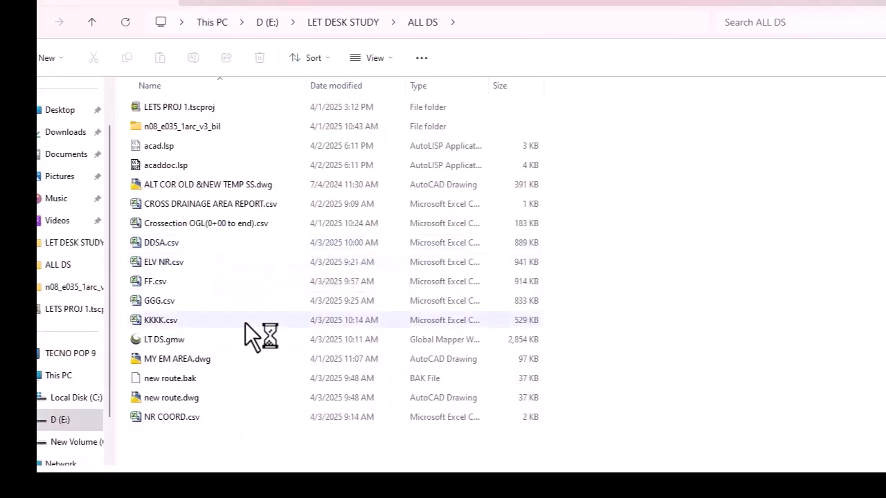
{"action": "double_click", "coordinate": [194, 320]}
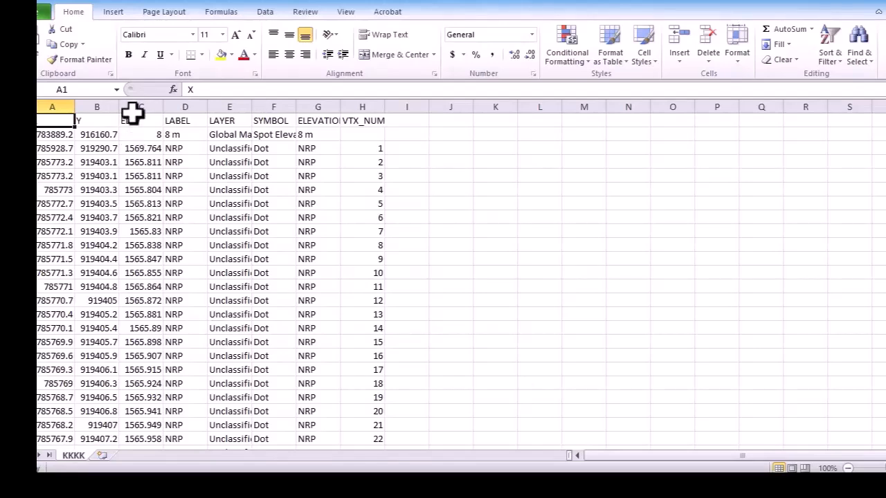
Widen the ELEV and Y columns of the KKKK sheet to show their full values.
{"action": "left_click_drag", "start_coordinate": [162, 108], "coordinate": [189, 112]}
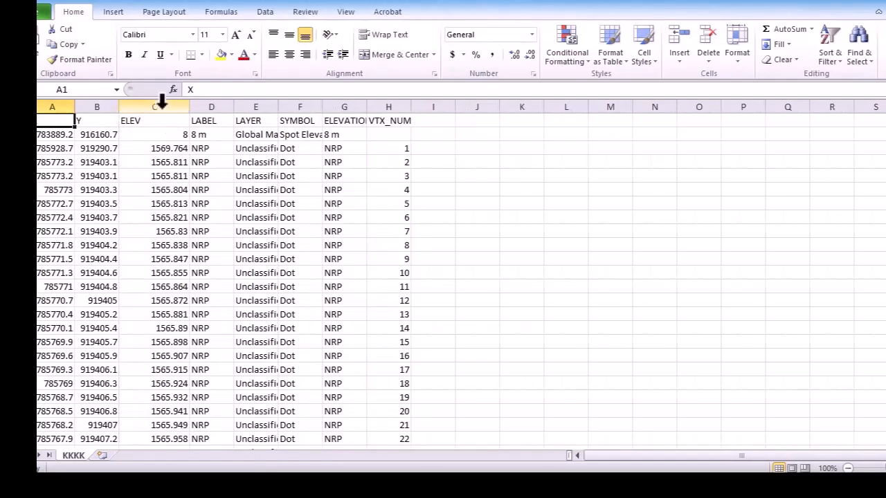
{"action": "left_click", "coordinate": [162, 107]}
{"action": "left_click_drag", "start_coordinate": [119, 106], "coordinate": [128, 106]}
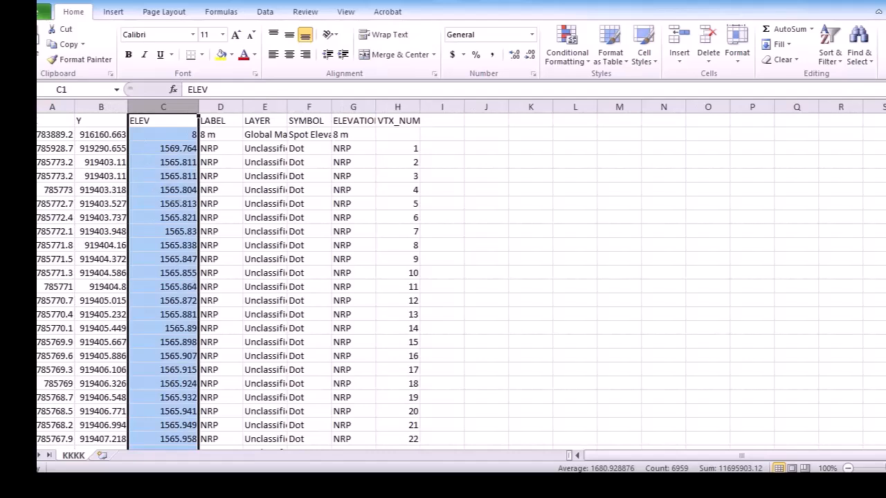
Examine the X, Y and ELEV columns of the exported NRP points down through the rows.
{"action": "left_click", "coordinate": [59, 105]}
{"action": "left_click", "coordinate": [97, 107]}
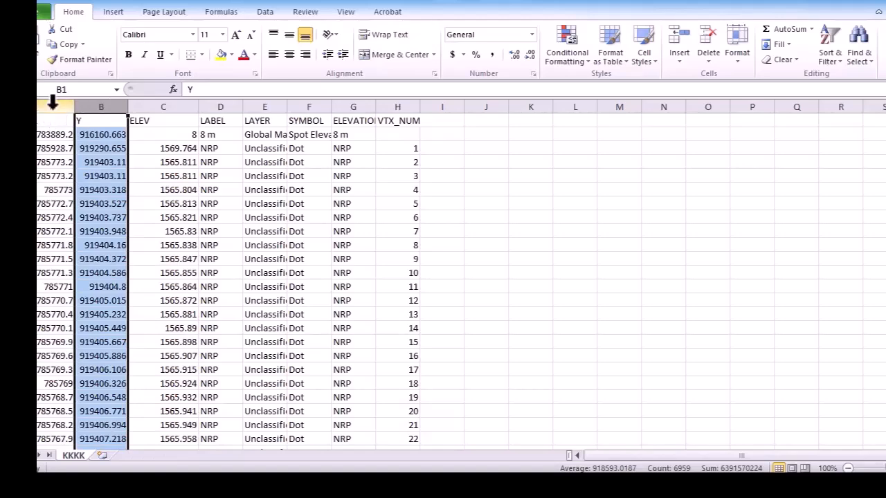
{"action": "left_click", "coordinate": [57, 104]}
{"action": "left_click_drag", "start_coordinate": [71, 106], "coordinate": [76, 106]}
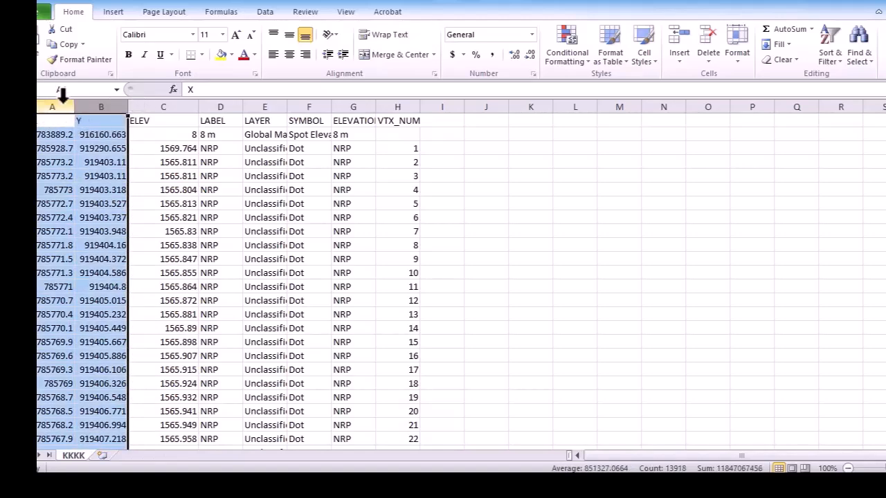
{"action": "left_click", "coordinate": [62, 104]}
{"action": "left_click", "coordinate": [98, 105]}
{"action": "left_click", "coordinate": [57, 106]}
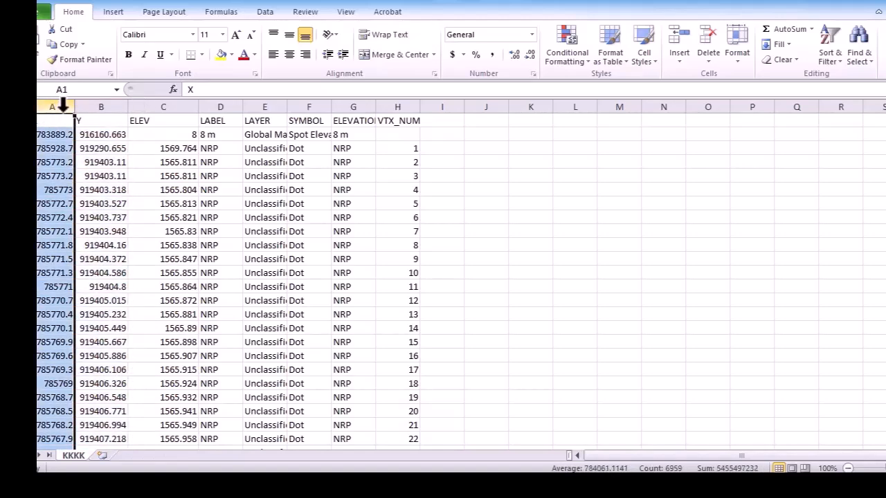
{"action": "left_click", "coordinate": [157, 105]}
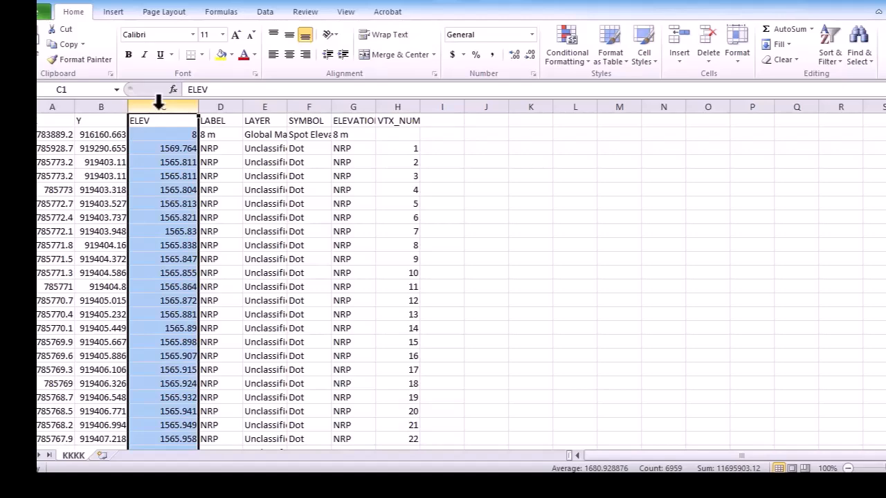
{"action": "left_click_drag", "start_coordinate": [43, 103], "coordinate": [79, 106]}
{"action": "left_click", "coordinate": [177, 105]}
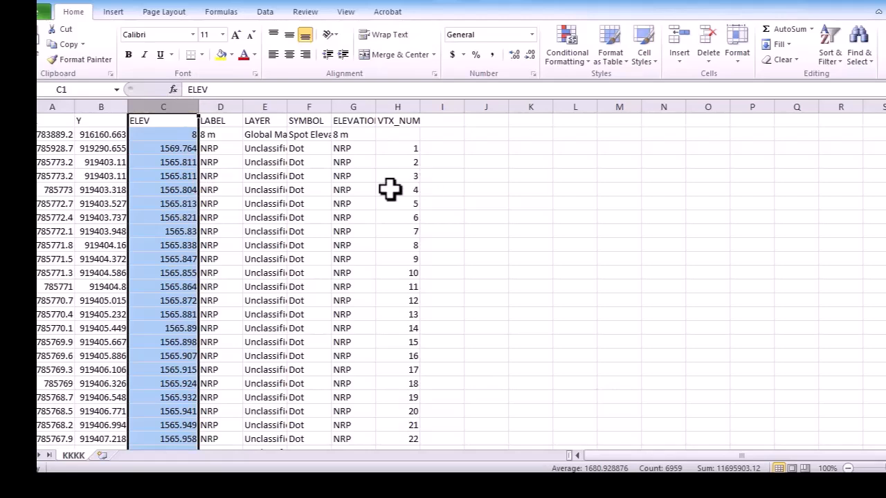
{"action": "scroll", "coordinate": [205, 331], "scroll_direction": "down", "scroll_amount": 4}
{"action": "scroll", "coordinate": [205, 331], "scroll_direction": "down", "scroll_amount": 20}
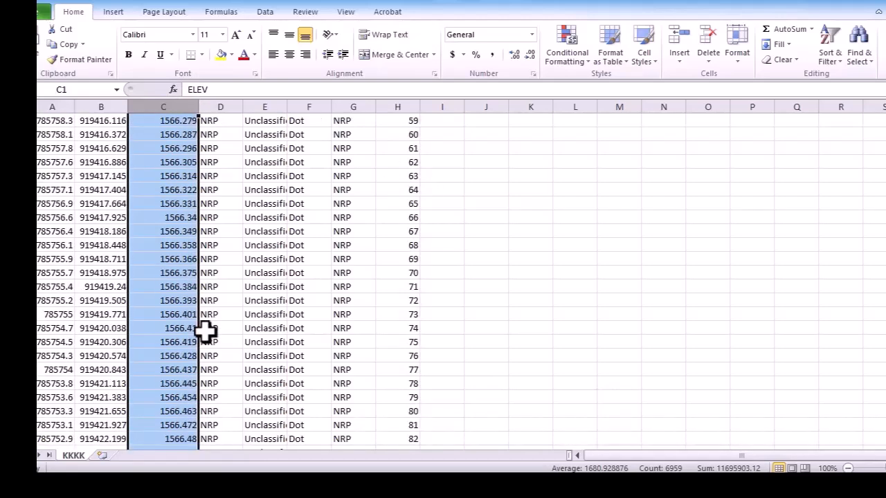
Examine the elevations and vertex numbers of the NRP points further down the KKKK sheet and again from its first rows.
{"action": "scroll", "coordinate": [205, 331], "scroll_direction": "down", "scroll_amount": 20}
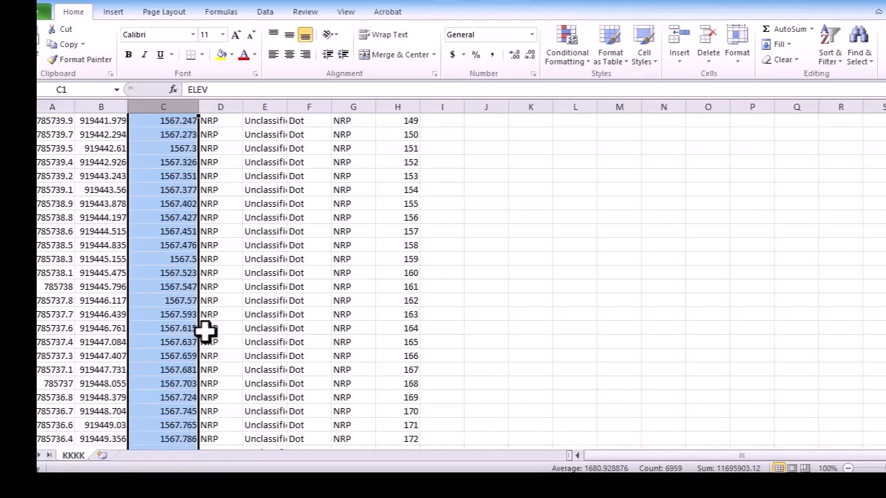
{"action": "scroll", "coordinate": [205, 331], "scroll_direction": "down", "scroll_amount": 20}
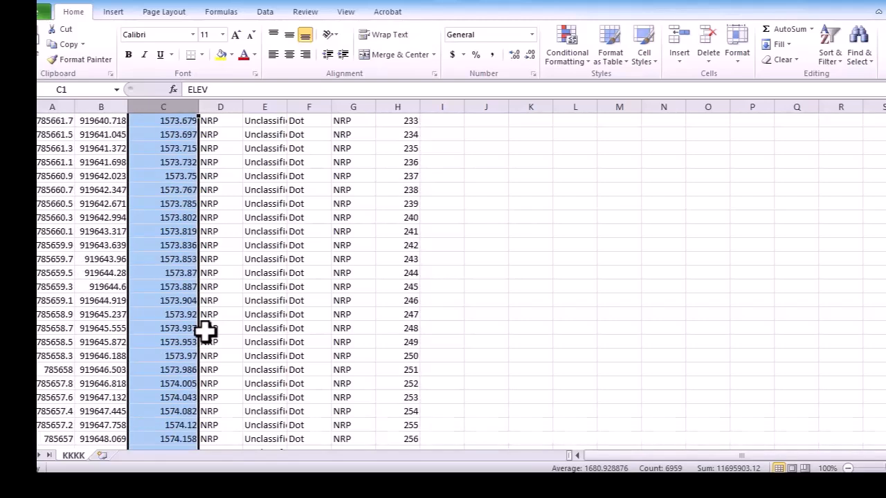
{"action": "scroll", "coordinate": [205, 331], "scroll_direction": "down", "scroll_amount": 20}
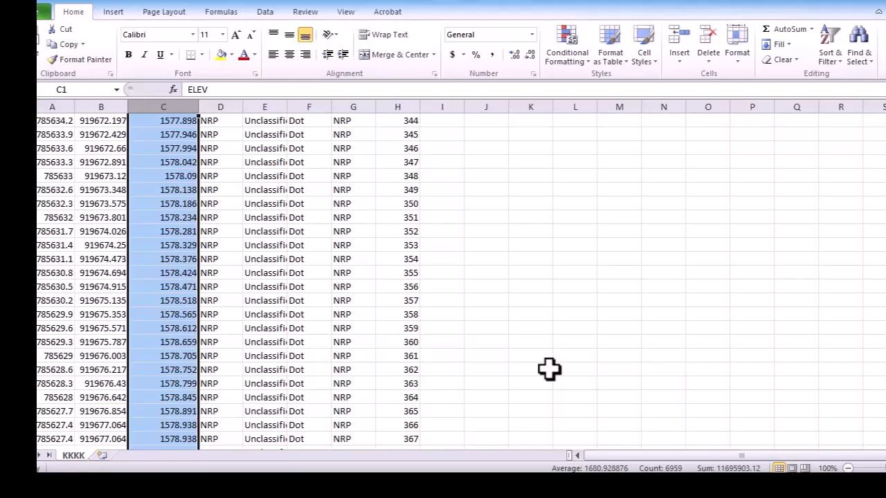
{"action": "scroll", "coordinate": [346, 363], "scroll_direction": "up", "scroll_amount": 20}
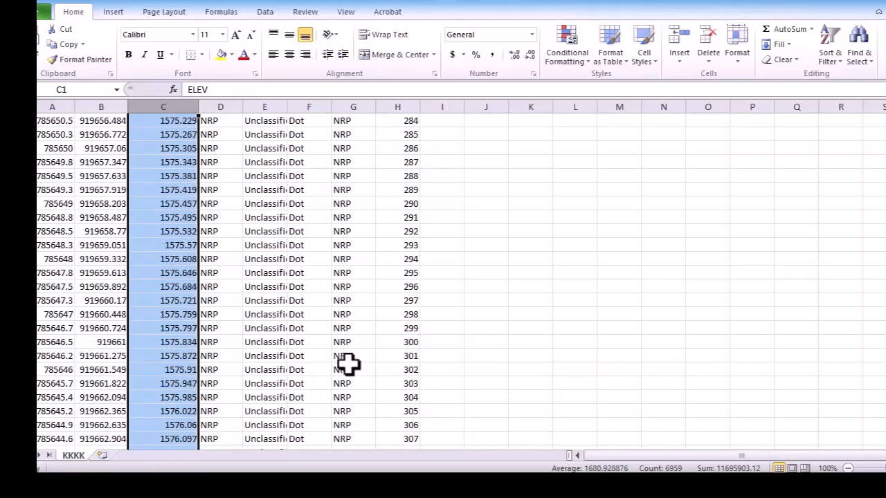
{"action": "scroll", "coordinate": [346, 363], "scroll_direction": "up", "scroll_amount": 9}
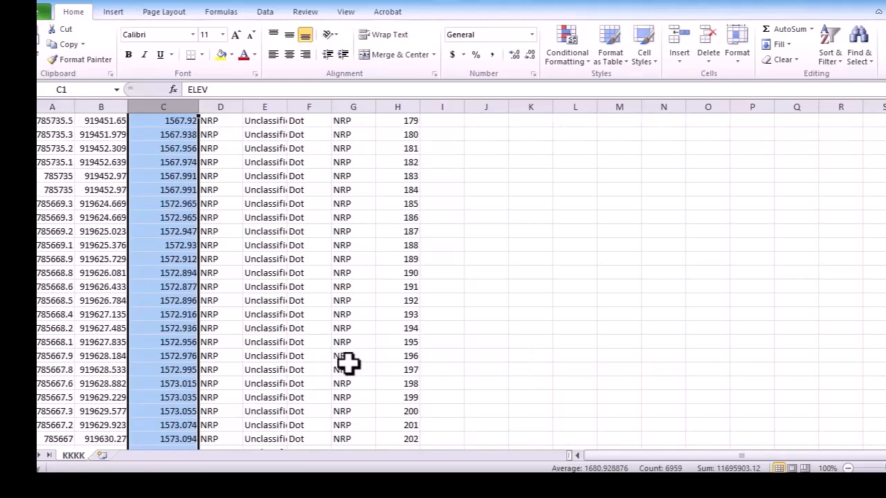
{"action": "scroll", "coordinate": [347, 362], "scroll_direction": "up", "scroll_amount": 16}
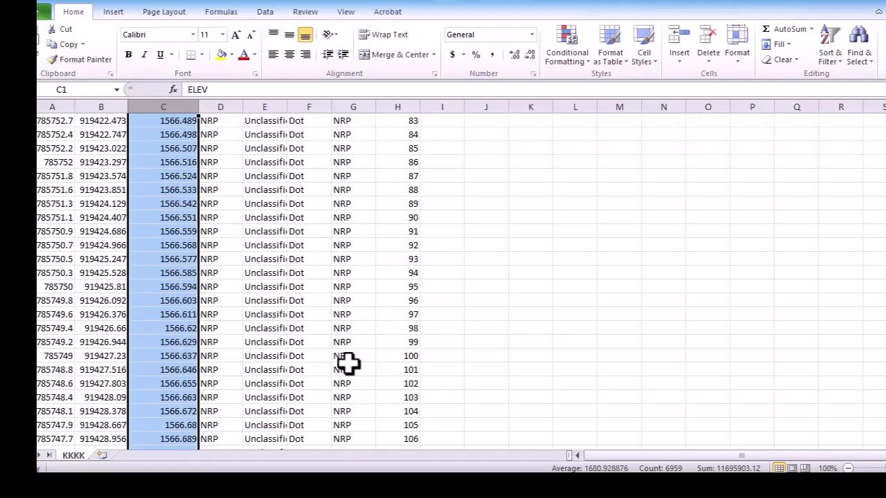
{"action": "scroll", "coordinate": [346, 363], "scroll_direction": "up", "scroll_amount": 6}
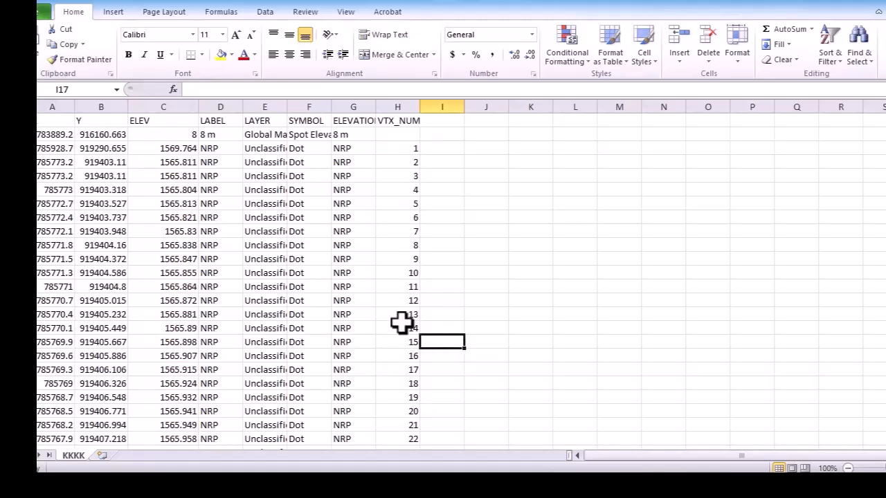
{"action": "scroll", "coordinate": [402, 321], "scroll_direction": "down", "scroll_amount": 20}
{"action": "scroll", "coordinate": [401, 322], "scroll_direction": "down", "scroll_amount": 20}
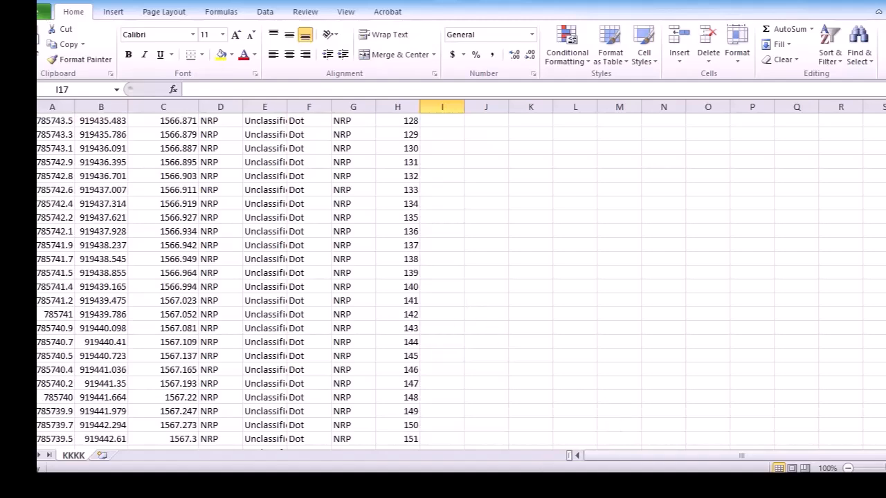
Switch to Global Mapper and deselect the NRP points along the new route.
{"action": "mouse_move", "coordinate": [517, 486]}
{"action": "left_click", "coordinate": [537, 440]}
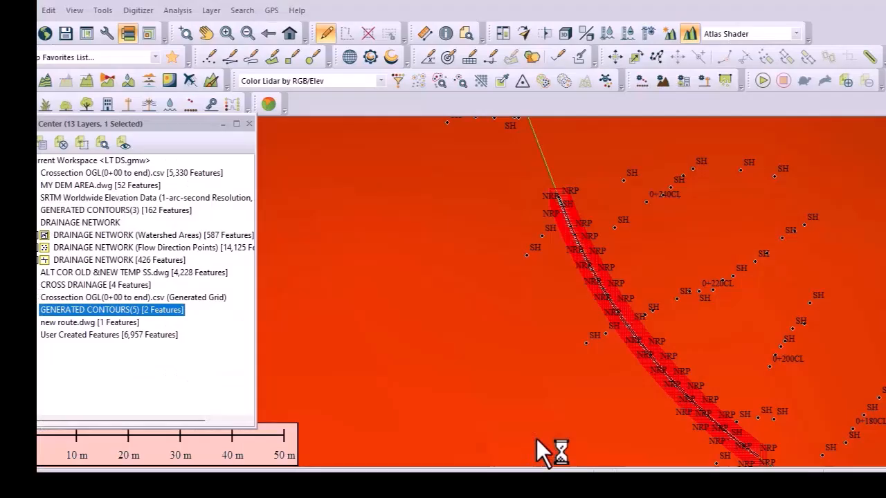
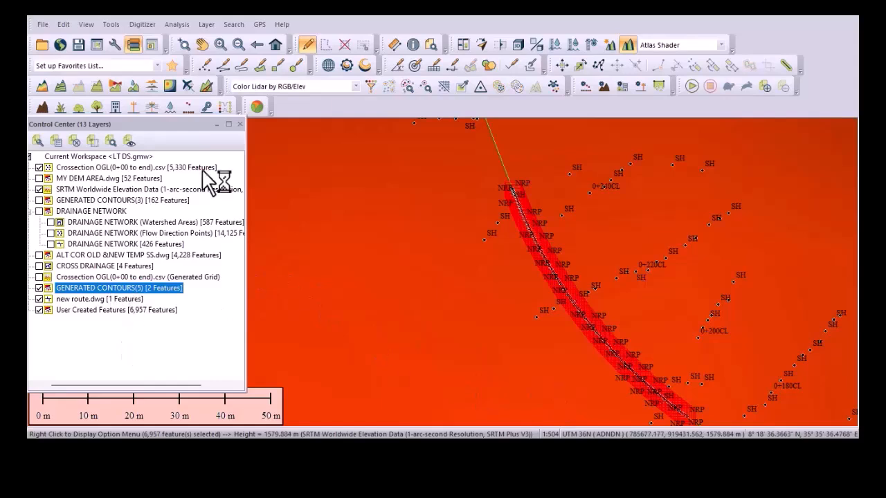
{"action": "left_click", "coordinate": [397, 269]}
Show the ALT COR OLD &NEW TEMP SS.dwg layer over the terrain, together with the cross-section points and new route.
{"action": "scroll", "coordinate": [456, 274], "scroll_direction": "down", "scroll_amount": 1}
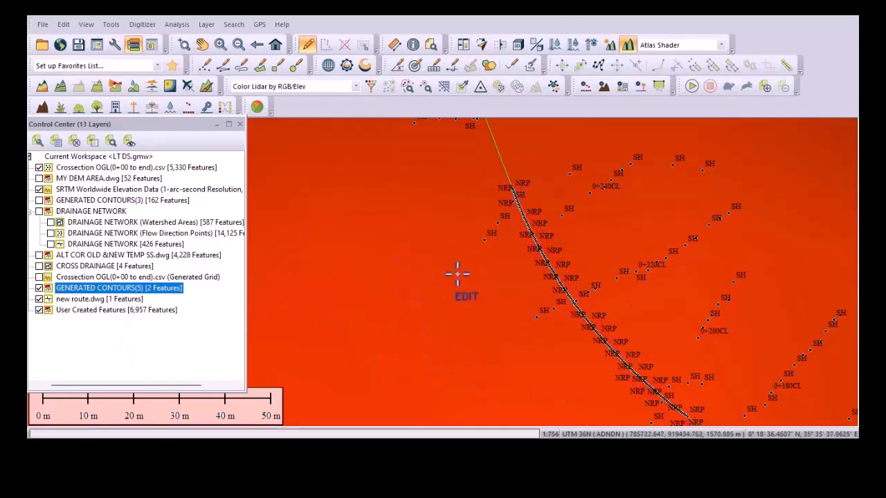
{"action": "scroll", "coordinate": [514, 337], "scroll_direction": "down", "scroll_amount": 1}
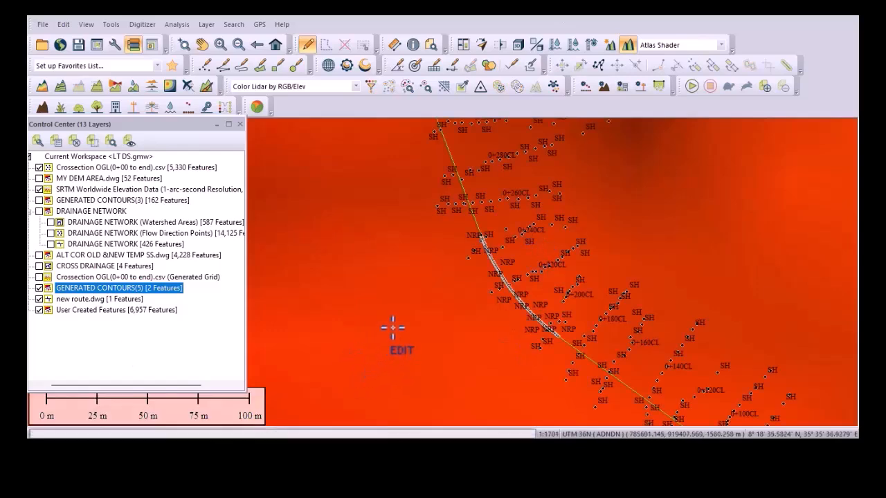
{"action": "scroll", "coordinate": [412, 321], "scroll_direction": "down", "scroll_amount": 2}
{"action": "scroll", "coordinate": [566, 321], "scroll_direction": "down", "scroll_amount": 2}
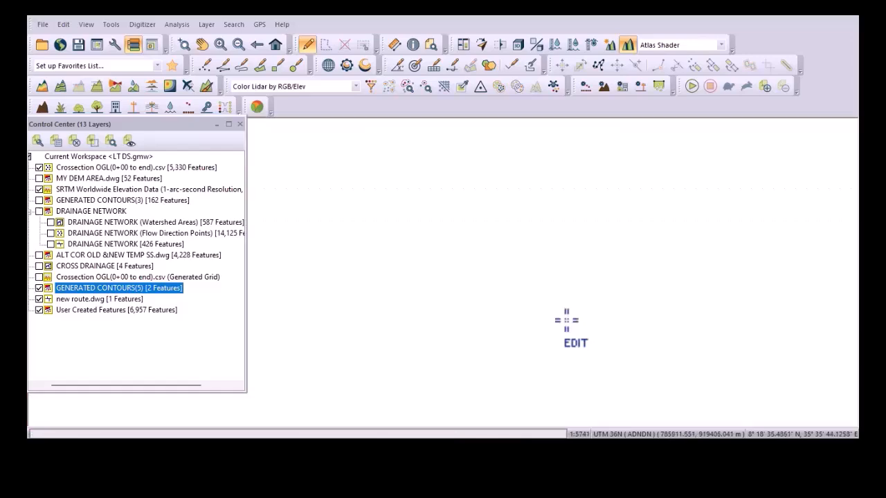
{"action": "scroll", "coordinate": [593, 267], "scroll_direction": "down", "scroll_amount": 1}
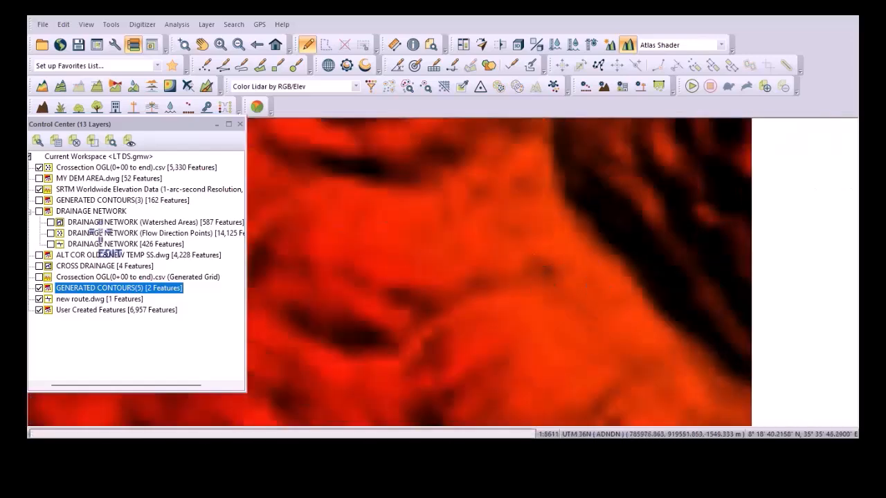
{"action": "left_click", "coordinate": [45, 256]}
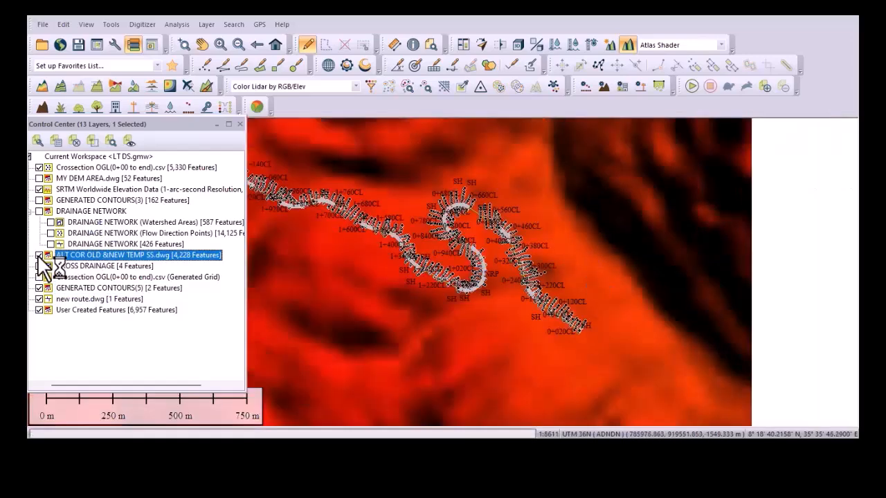
{"action": "scroll", "coordinate": [459, 214], "scroll_direction": "up", "scroll_amount": 3}
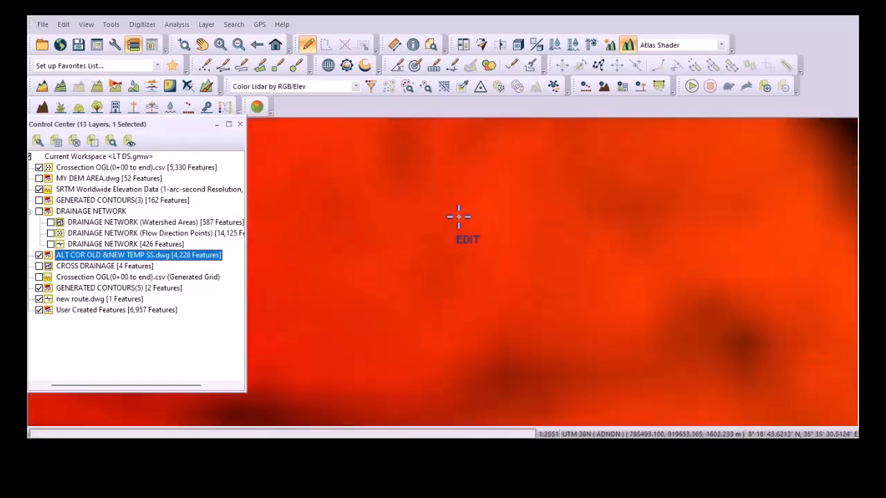
{"action": "left_click", "coordinate": [43, 23]}
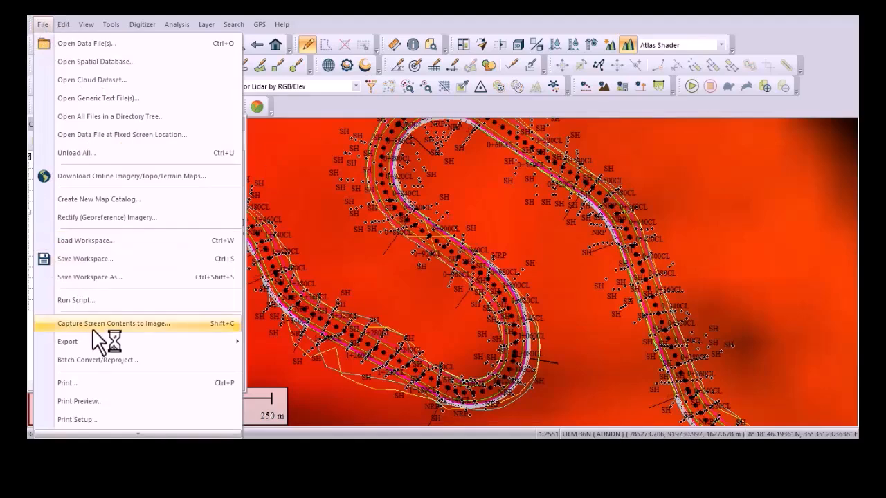
{"action": "mouse_move", "coordinate": [134, 341]}
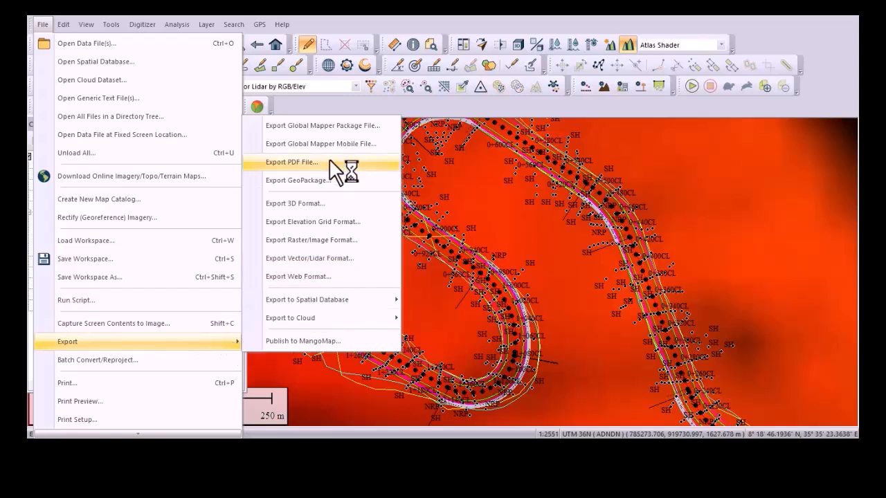
{"action": "left_click", "coordinate": [349, 263]}
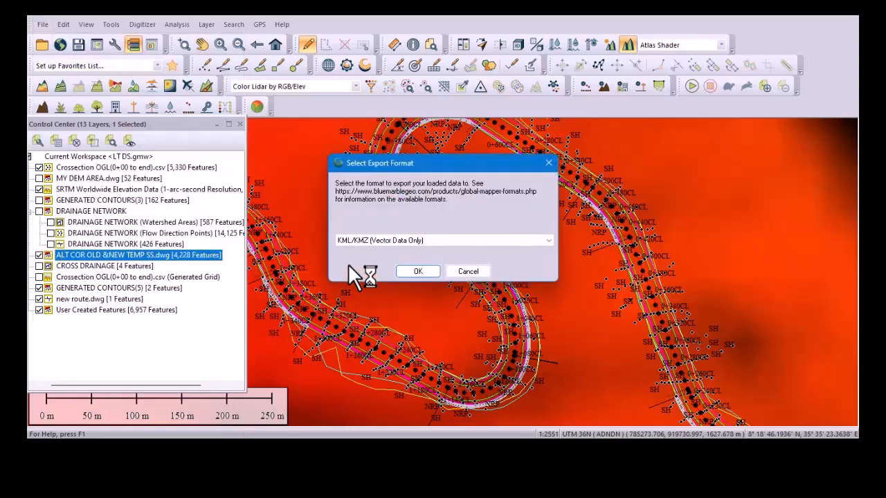
{"action": "left_click", "coordinate": [467, 270]}
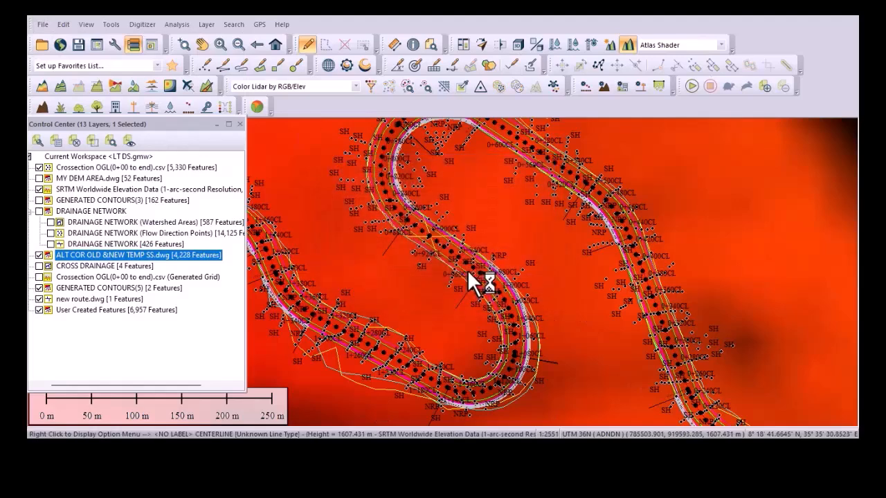
Set up a vector export of the loaded data with KML/KMZ (Vector Data Only) as the format.
{"action": "left_click", "coordinate": [42, 24]}
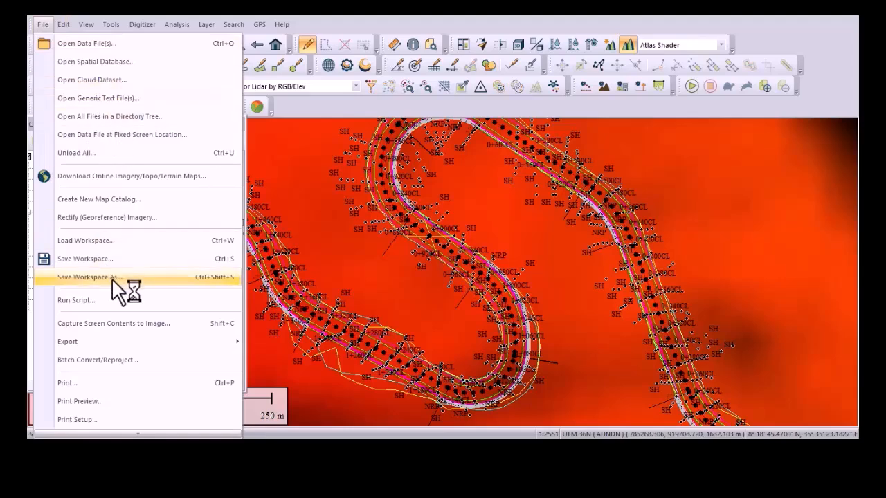
{"action": "mouse_move", "coordinate": [186, 339]}
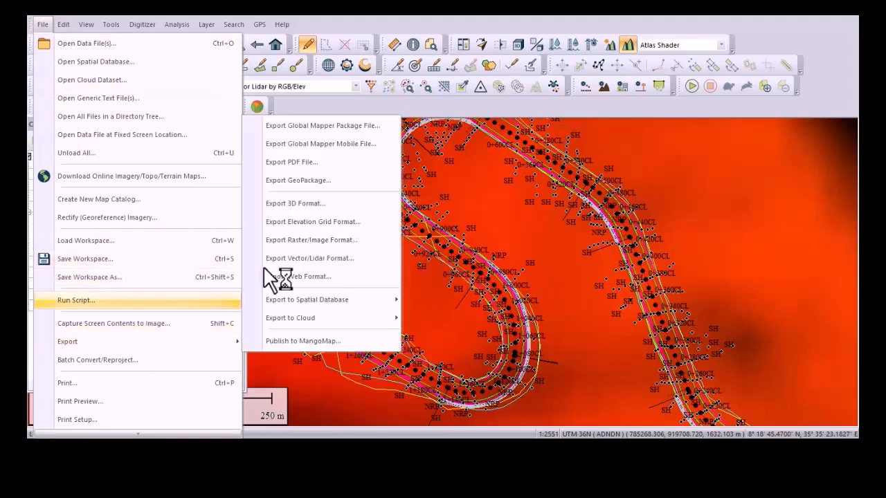
{"action": "left_click", "coordinate": [349, 272]}
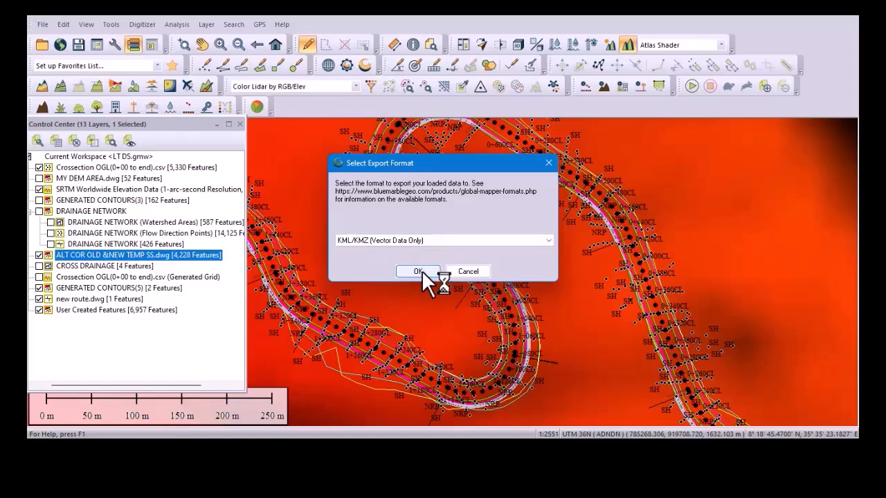
{"action": "left_click", "coordinate": [446, 238]}
{"action": "scroll", "coordinate": [452, 251], "scroll_direction": "down", "scroll_amount": 2}
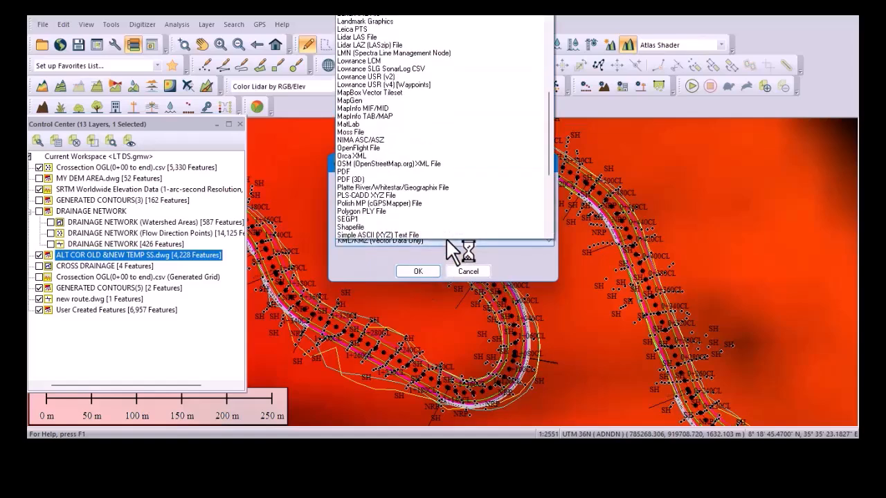
{"action": "left_click", "coordinate": [454, 252]}
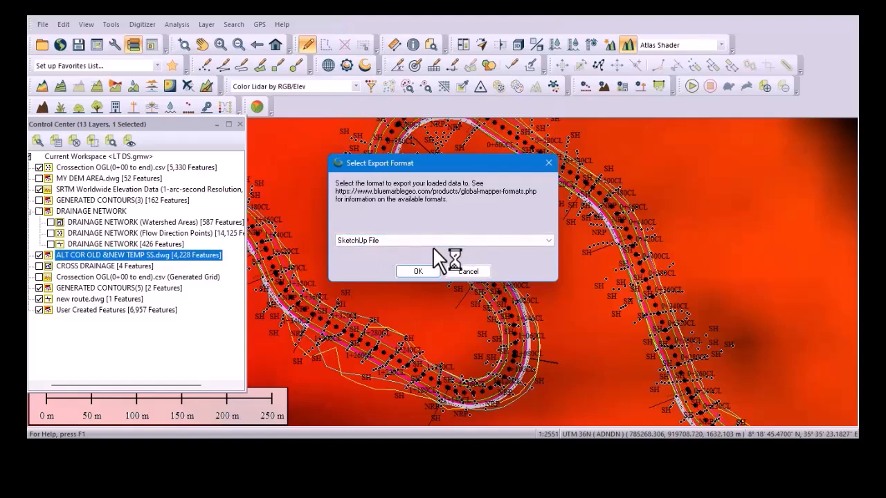
{"action": "left_click", "coordinate": [433, 242]}
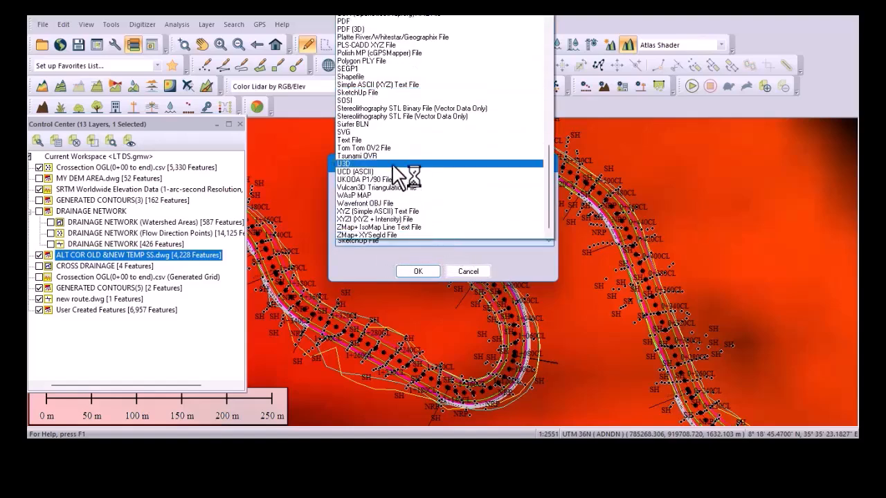
{"action": "scroll", "coordinate": [403, 151], "scroll_direction": "up", "scroll_amount": 7}
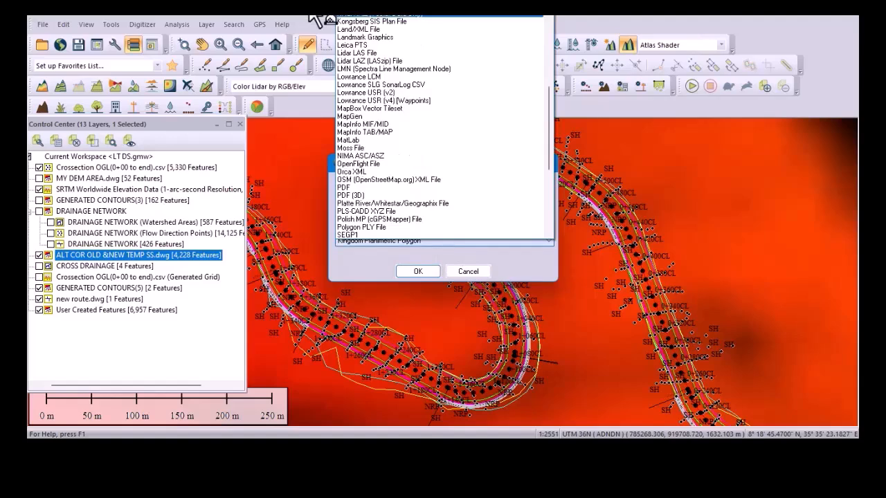
{"action": "left_click", "coordinate": [454, 14]}
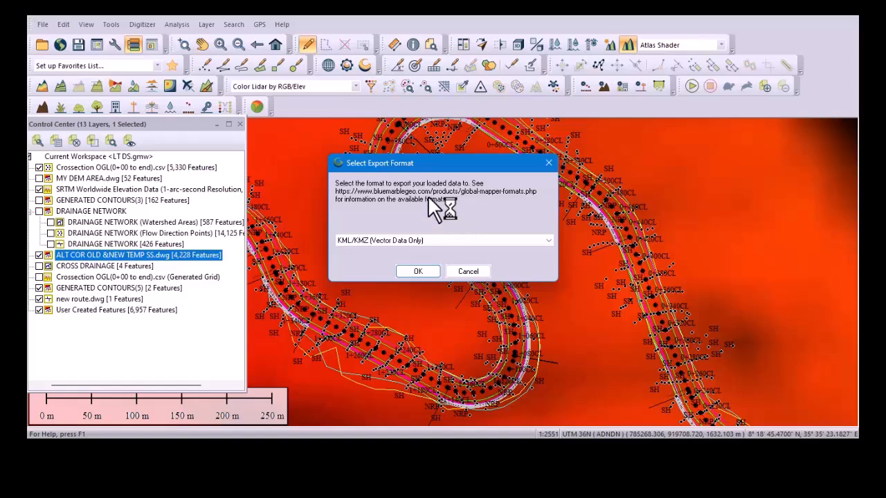
{"action": "left_click", "coordinate": [425, 271]}
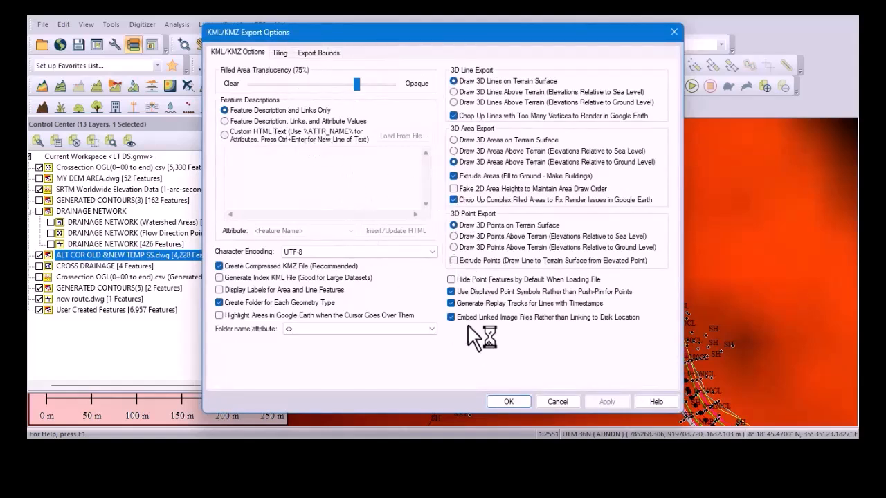
Keep the current KML/KMZ export options and save the KMZ file as ROUTE ALT in the ALL DS folder.
{"action": "left_click", "coordinate": [513, 399]}
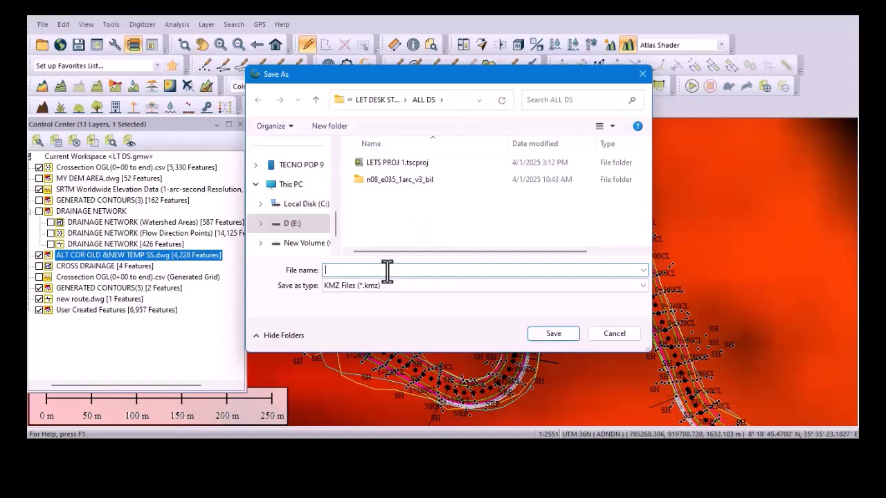
{"action": "type", "text": "ROU"}
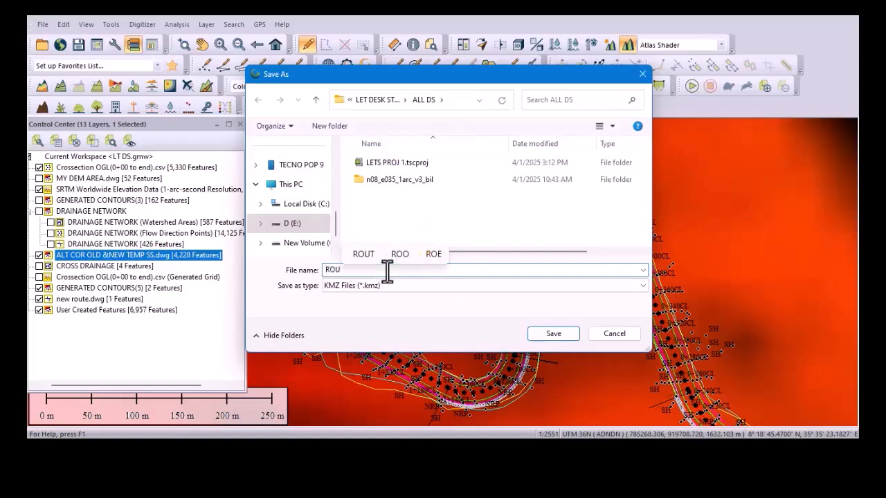
{"action": "type", "text": "TE A"}
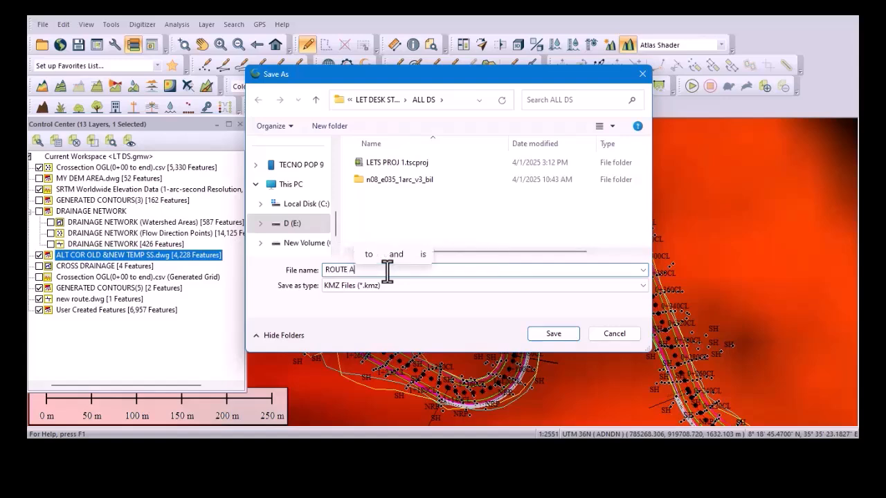
{"action": "type", "text": "LT"}
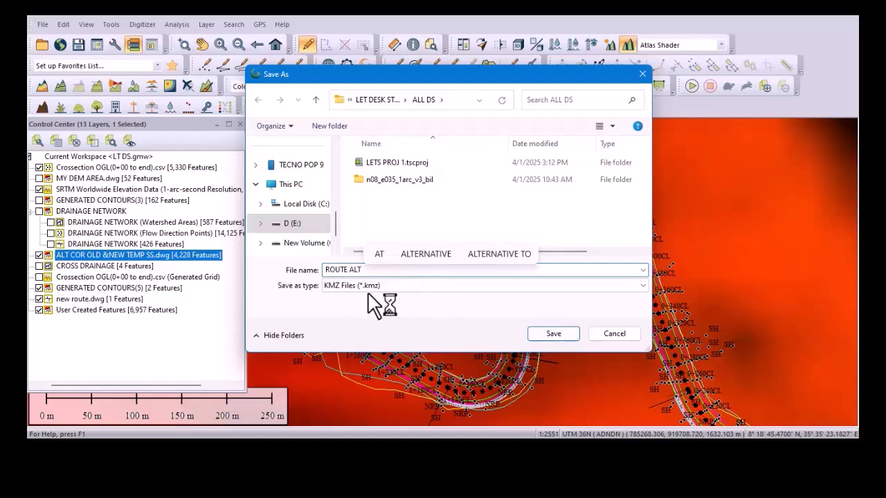
{"action": "left_click", "coordinate": [369, 287]}
{"action": "left_click", "coordinate": [553, 335]}
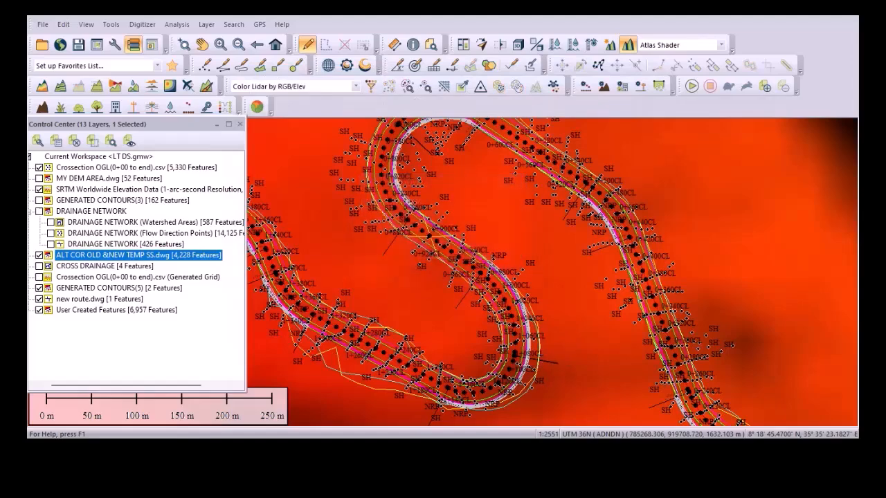
Check the exported ROUTE ALT.kmz file in the ALL DS folder in File Explorer and return to Global Mapper.
{"action": "left_click", "coordinate": [104, 451]}
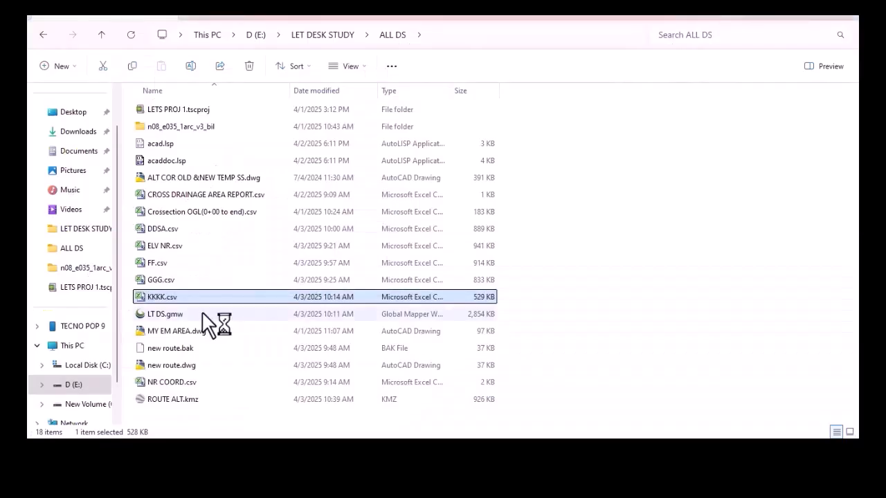
{"action": "left_click", "coordinate": [180, 400]}
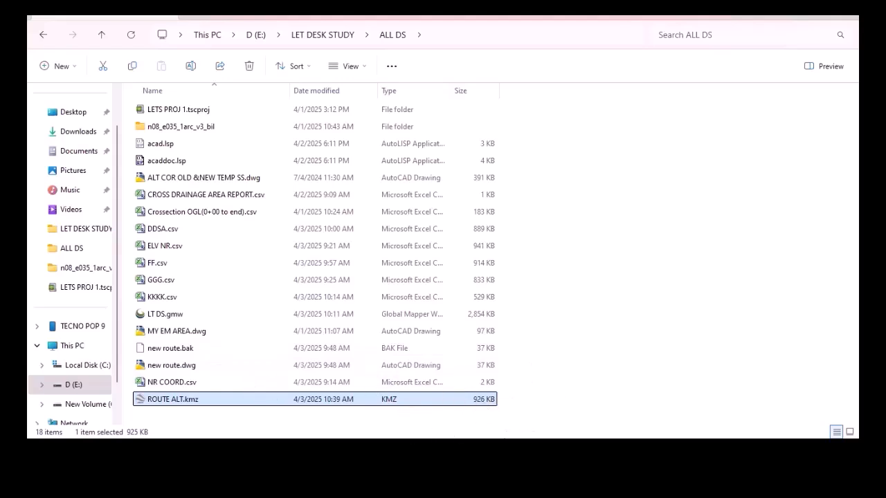
{"action": "left_click", "coordinate": [474, 451]}
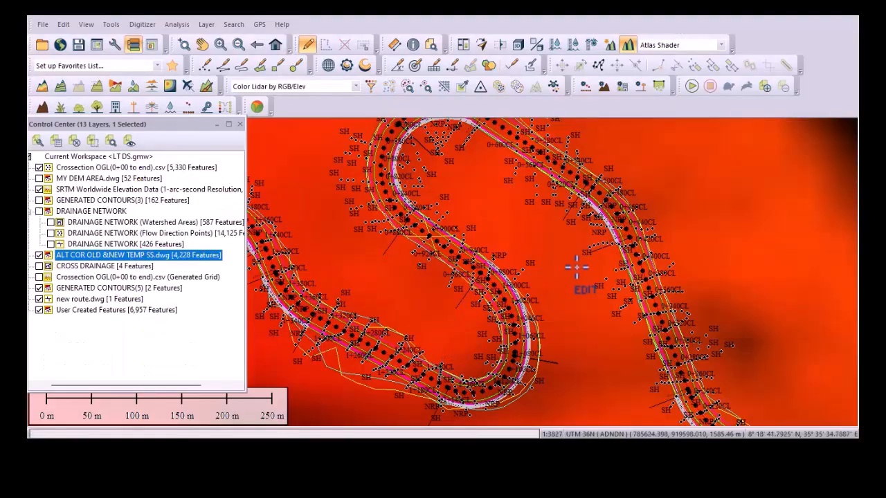
Examine the NRP points and route alternatives around the curve near stations 0+620 to 0+700.
{"action": "scroll", "coordinate": [574, 268], "scroll_direction": "down", "scroll_amount": 2}
{"action": "scroll", "coordinate": [534, 188], "scroll_direction": "up", "scroll_amount": 2}
{"action": "scroll", "coordinate": [534, 187], "scroll_direction": "up", "scroll_amount": 2}
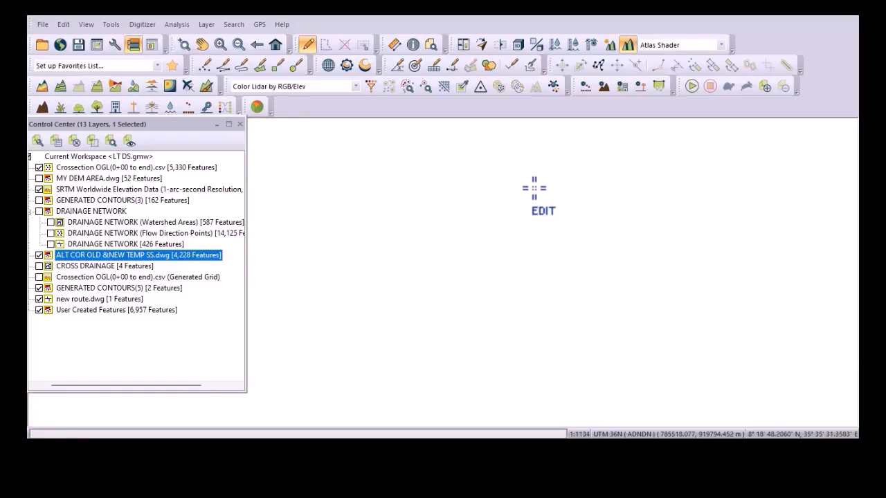
{"action": "scroll", "coordinate": [532, 280], "scroll_direction": "up", "scroll_amount": 2}
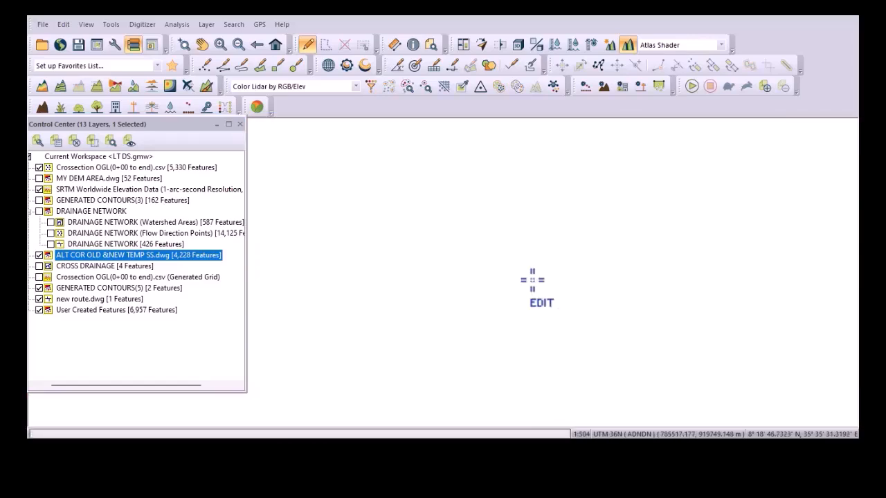
{"action": "scroll", "coordinate": [618, 258], "scroll_direction": "up", "scroll_amount": 1}
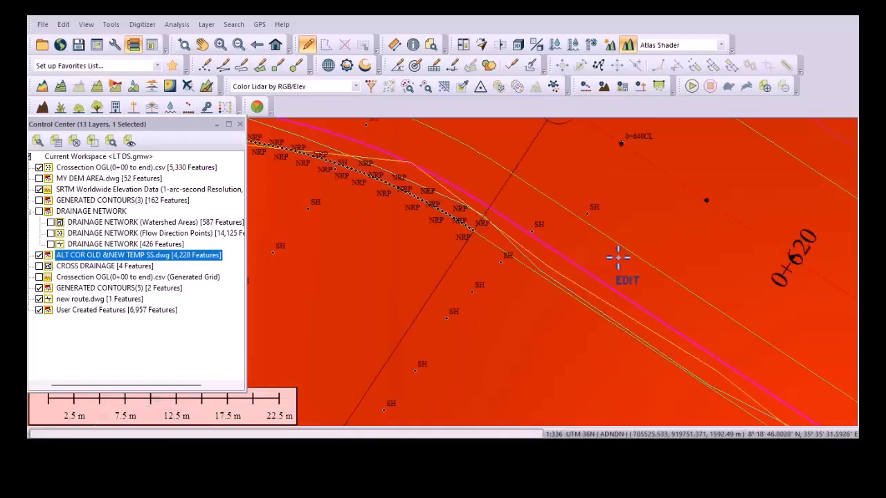
{"action": "scroll", "coordinate": [618, 258], "scroll_direction": "down", "scroll_amount": 3}
{"action": "scroll", "coordinate": [618, 258], "scroll_direction": "down", "scroll_amount": 1}
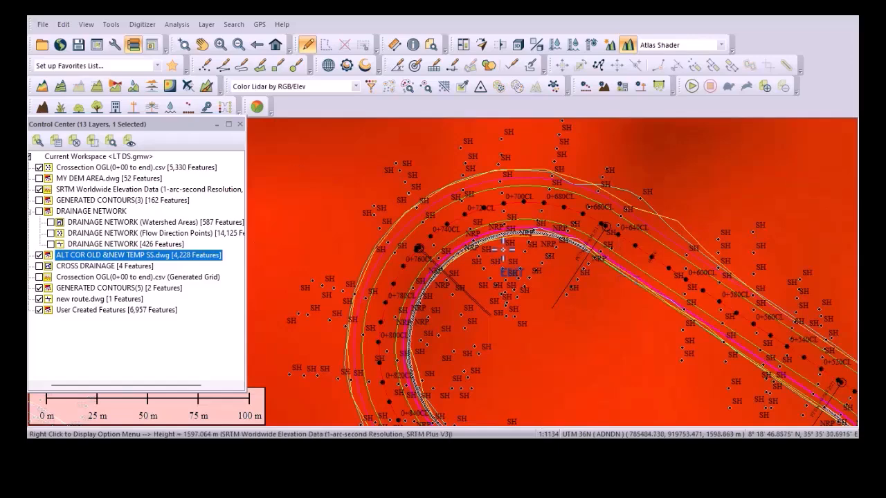
Show the cross-section OGL points, MY DEM AREA.dwg, SRTM elevation, GENERATED CONTOURS(3) and DRAINAGE NETWORK layers.
{"action": "left_click", "coordinate": [39, 167]}
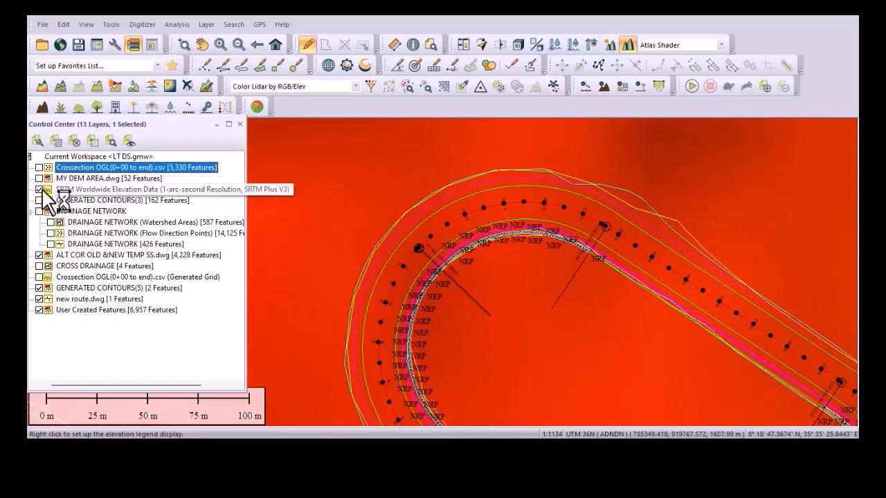
{"action": "left_click", "coordinate": [39, 189]}
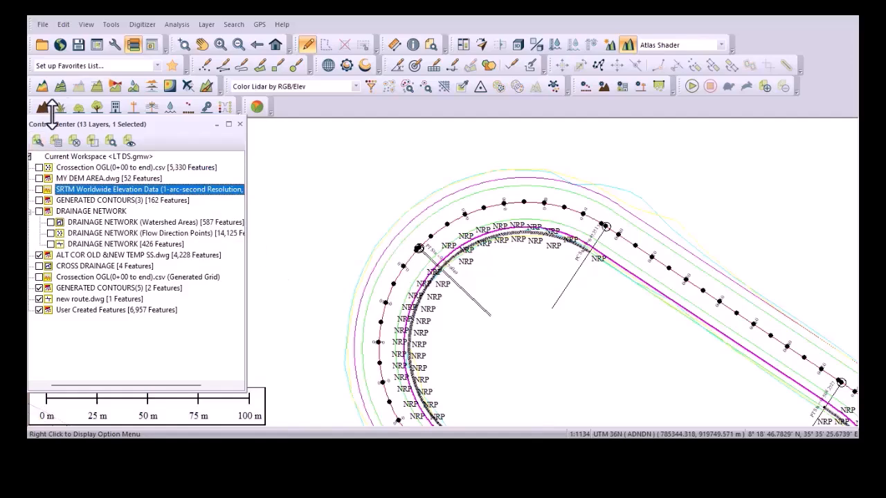
{"action": "left_click", "coordinate": [40, 167]}
{"action": "left_click", "coordinate": [39, 179]}
{"action": "left_click", "coordinate": [39, 189]}
{"action": "left_click", "coordinate": [40, 200]}
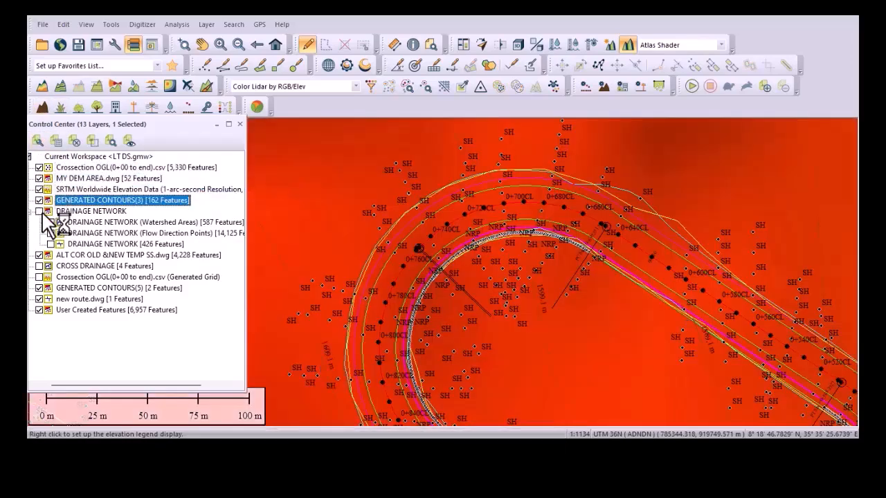
{"action": "left_click", "coordinate": [40, 211]}
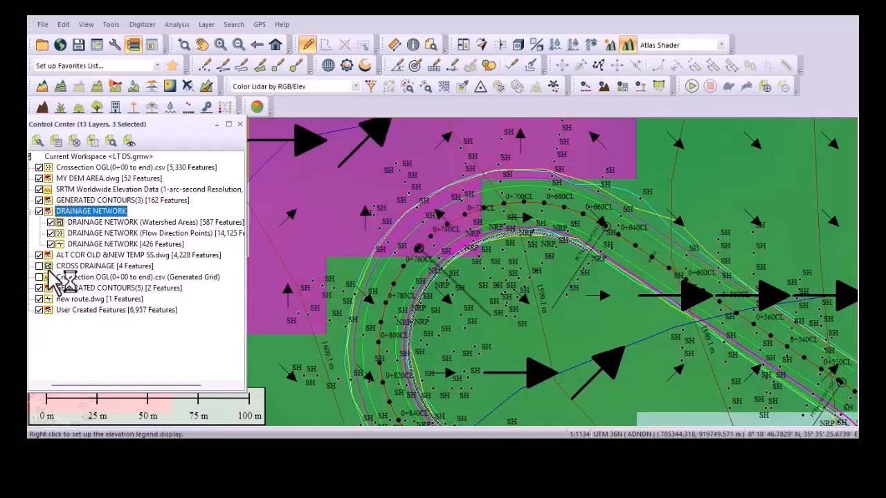
Show the CROSS DRAINAGE and Crossection OGL generated grid layers together with ALT COR OLD &NEW TEMP SS.dwg.
{"action": "left_click", "coordinate": [39, 255]}
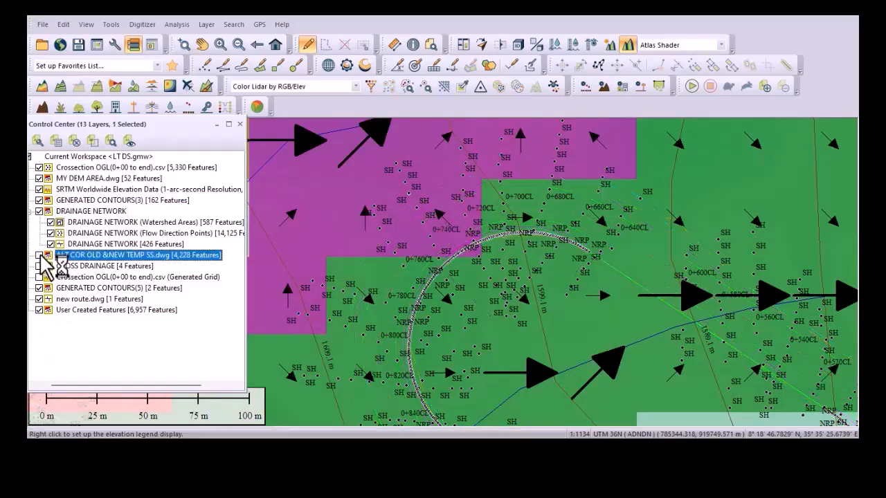
{"action": "left_click", "coordinate": [39, 265]}
{"action": "left_click", "coordinate": [39, 277]}
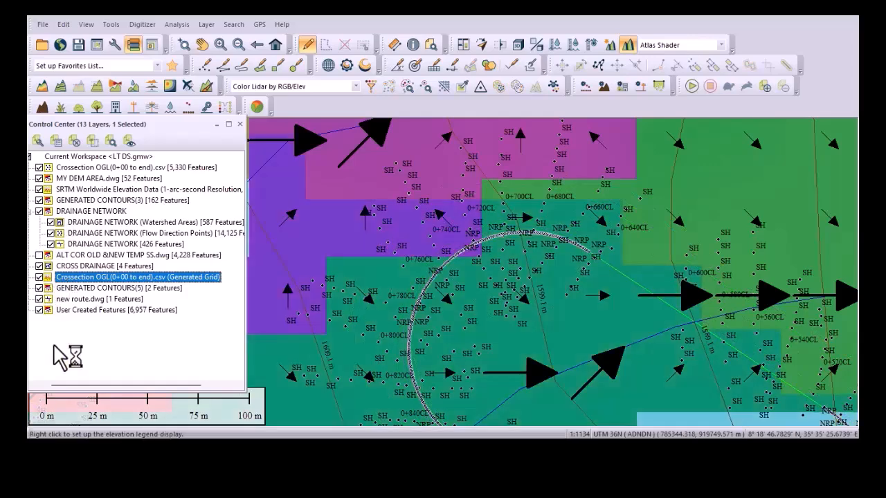
{"action": "left_click", "coordinate": [39, 255]}
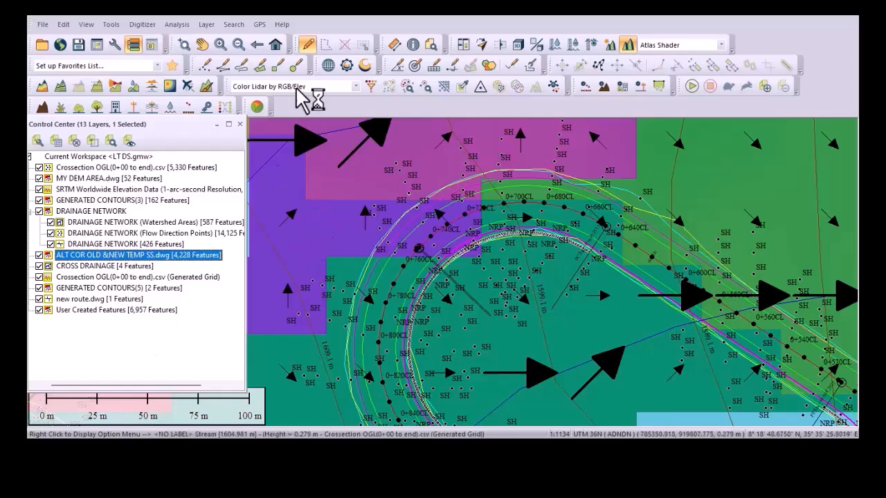
Start a layer export with only ALT COR OLD &NEW TEMP SS.dwg selected as the layer to operate on.
{"action": "right_click", "coordinate": [83, 257]}
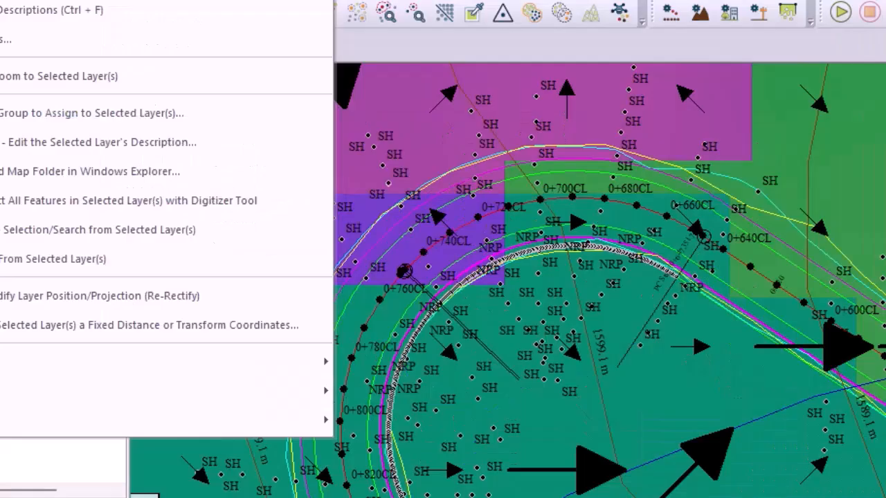
{"action": "mouse_move", "coordinate": [5, 423]}
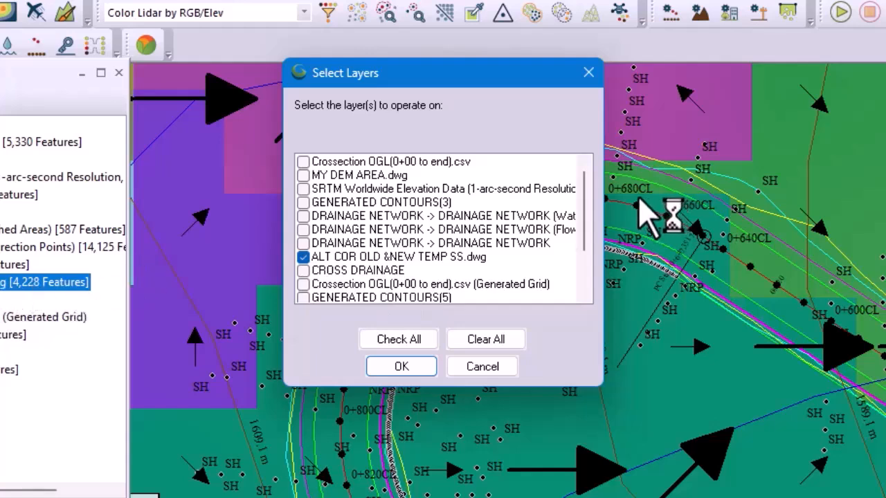
{"action": "left_click", "coordinate": [406, 366]}
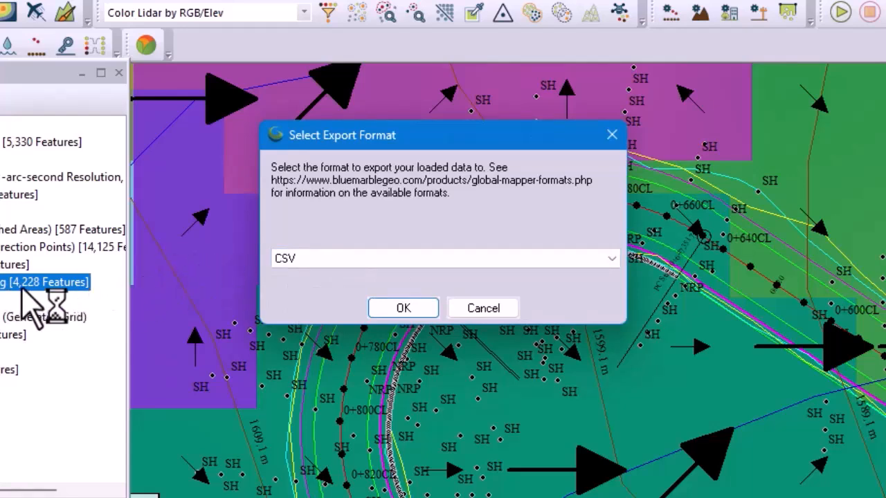
Choose KML/KMZ (Vector Data Only) as the export format for the selected layer.
{"action": "left_click", "coordinate": [318, 261]}
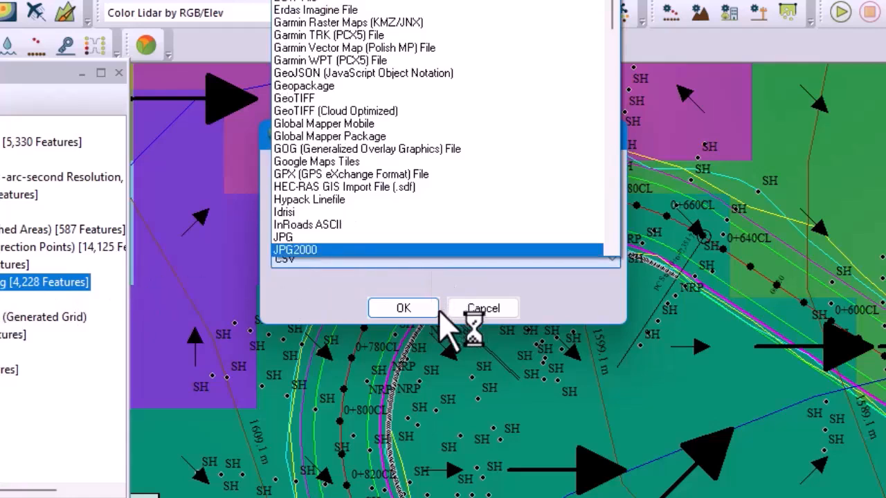
{"action": "key", "text": "Down"}
{"action": "key", "text": "Down"}
{"action": "key", "text": "Down"}
{"action": "key", "text": "Down"}
{"action": "key", "text": "Down"}
{"action": "key", "text": "Up"}
{"action": "key", "text": "Up"}
{"action": "key", "text": "Up"}
{"action": "key", "text": "Up"}
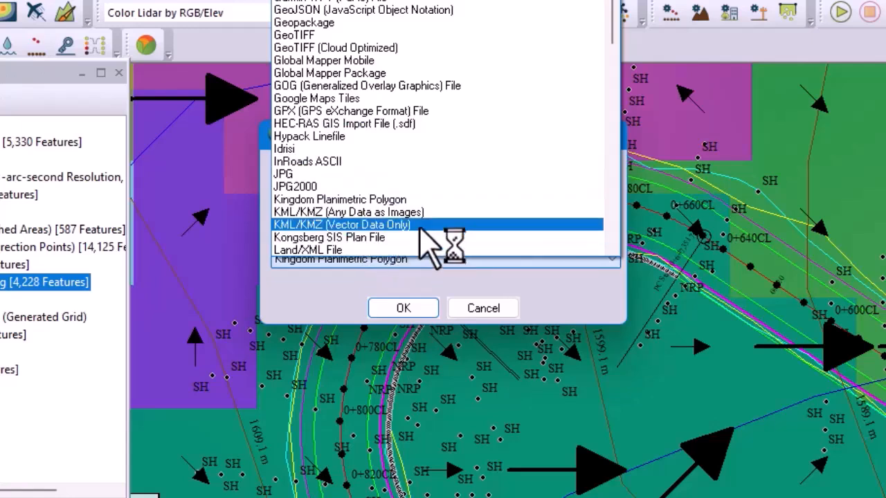
{"action": "scroll", "coordinate": [429, 245], "scroll_direction": "up", "scroll_amount": 6}
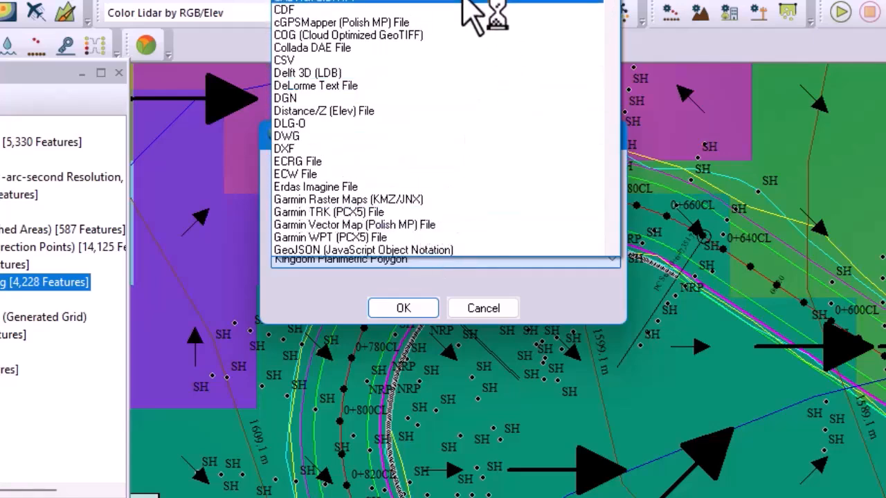
{"action": "scroll", "coordinate": [473, 16], "scroll_direction": "down", "scroll_amount": 5}
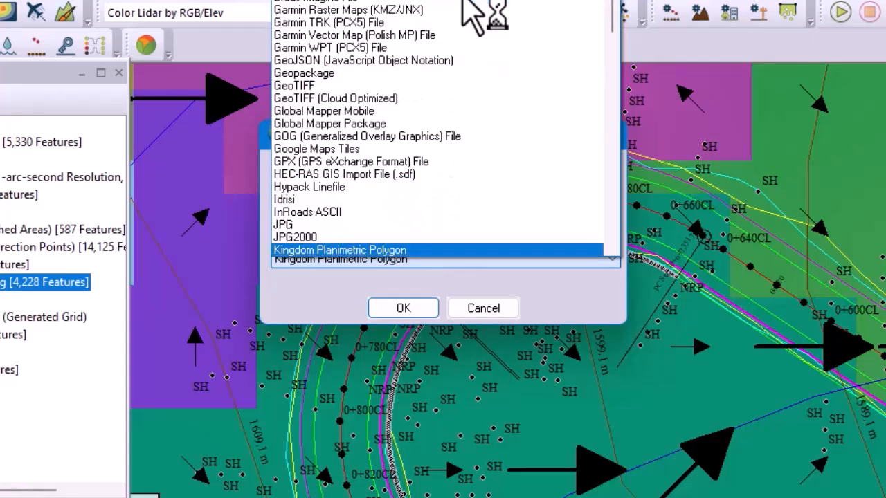
{"action": "key", "text": "Down"}
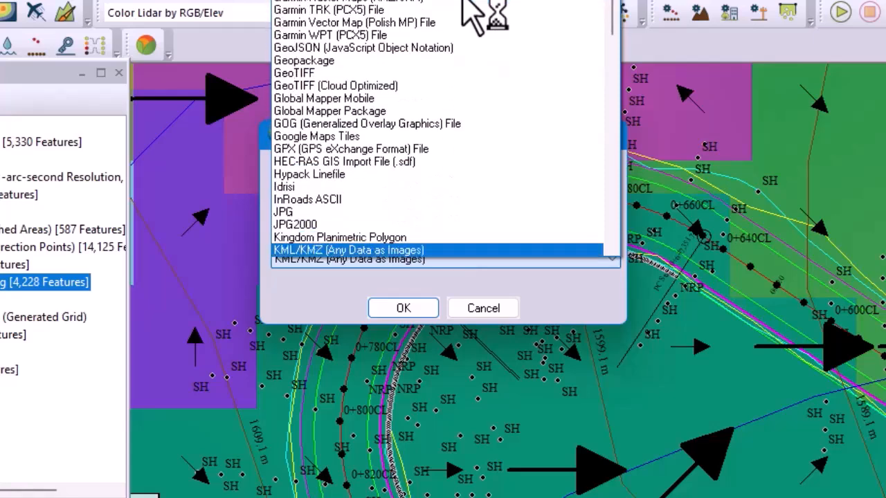
{"action": "key", "text": "Down"}
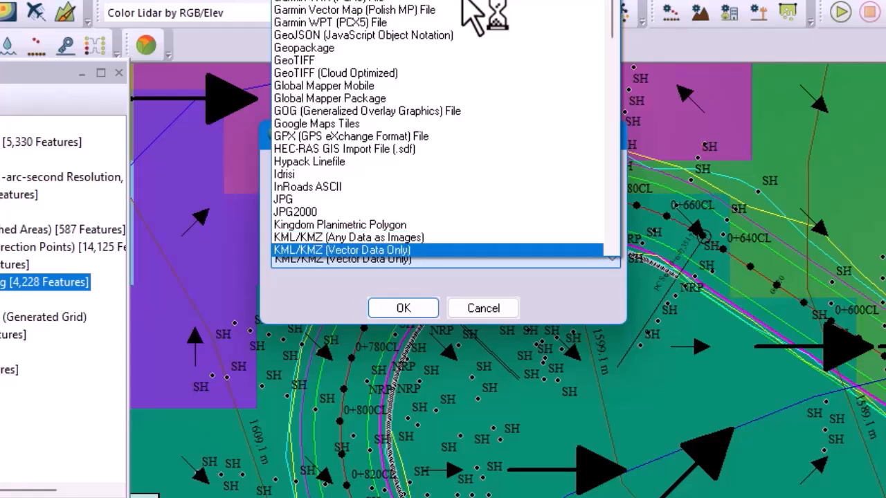
{"action": "key", "text": "Down"}
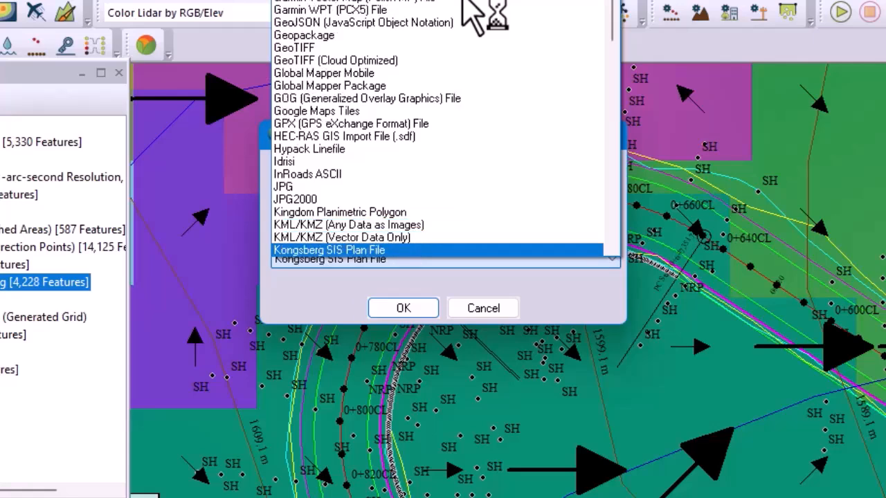
{"action": "left_click", "coordinate": [374, 237]}
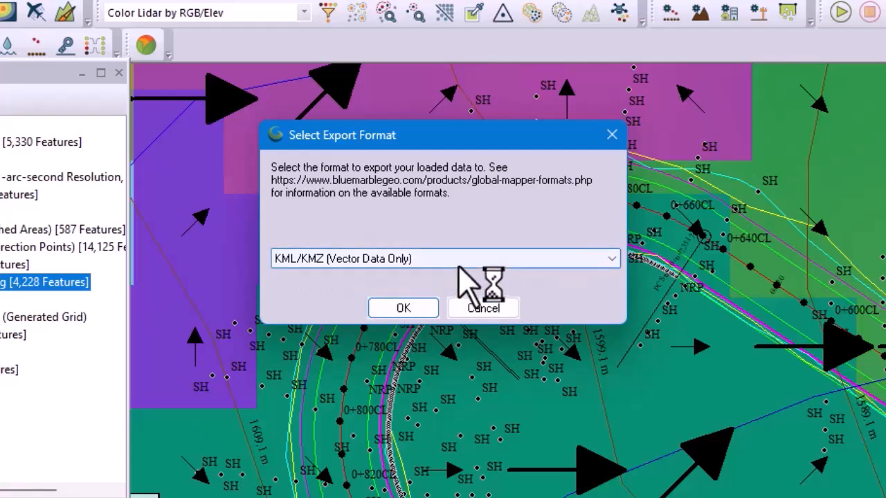
{"action": "left_click", "coordinate": [407, 310]}
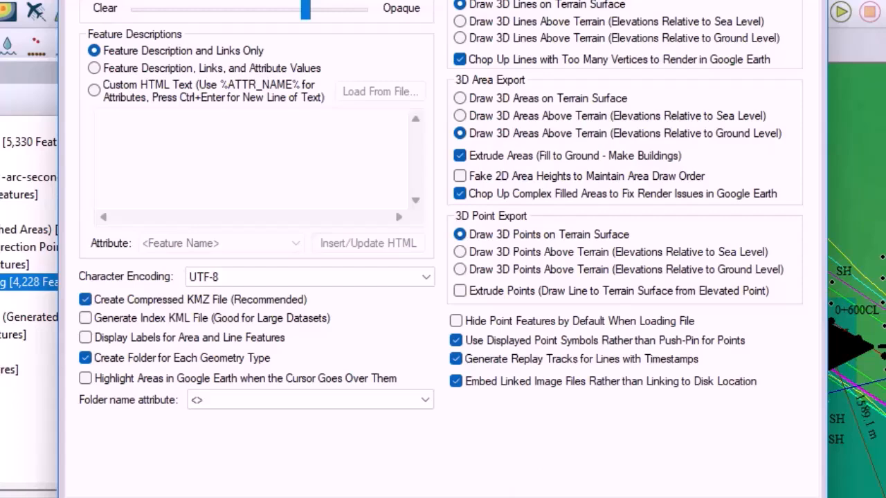
Keep the current KML/KMZ export options and save the layer's KMZ file as ALT in the ALL DS folder.
{"action": "key", "text": "Return"}
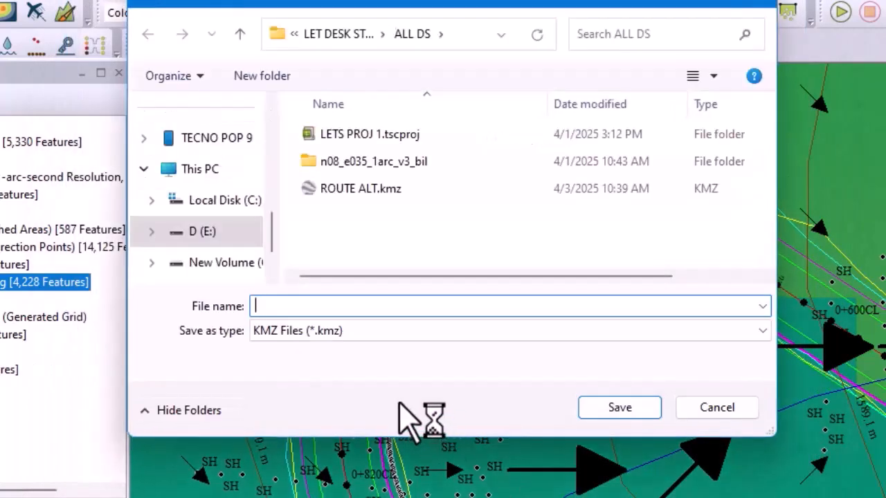
{"action": "type", "text": "A"}
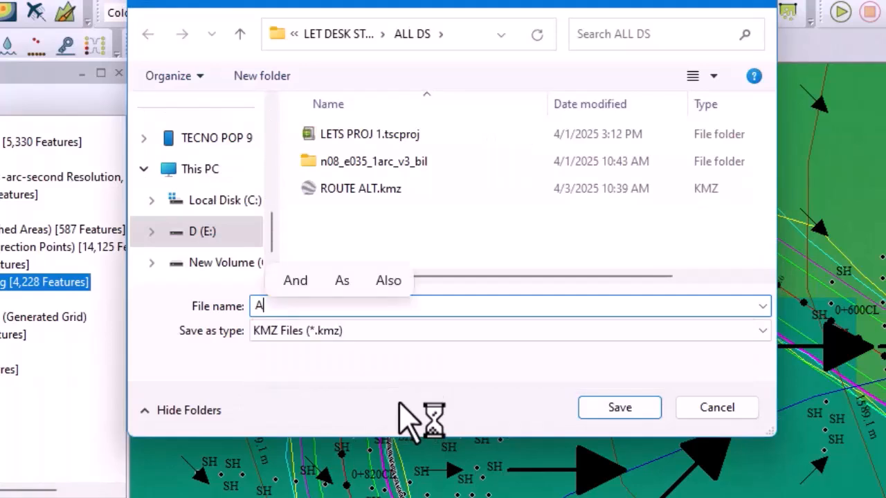
{"action": "type", "text": "L"}
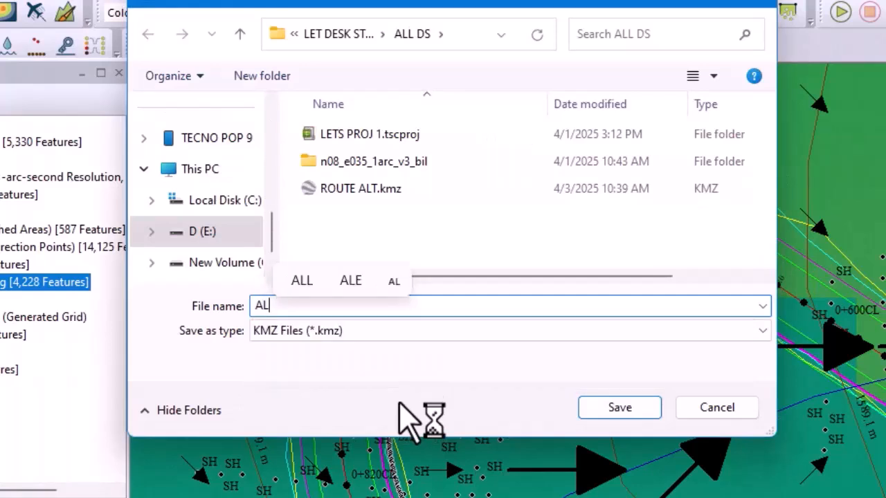
{"action": "type", "text": "T"}
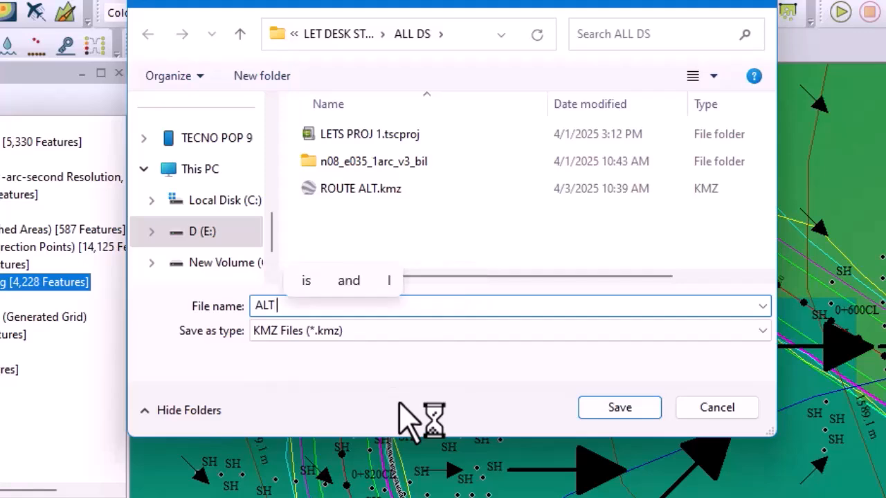
{"action": "left_click", "coordinate": [634, 413]}
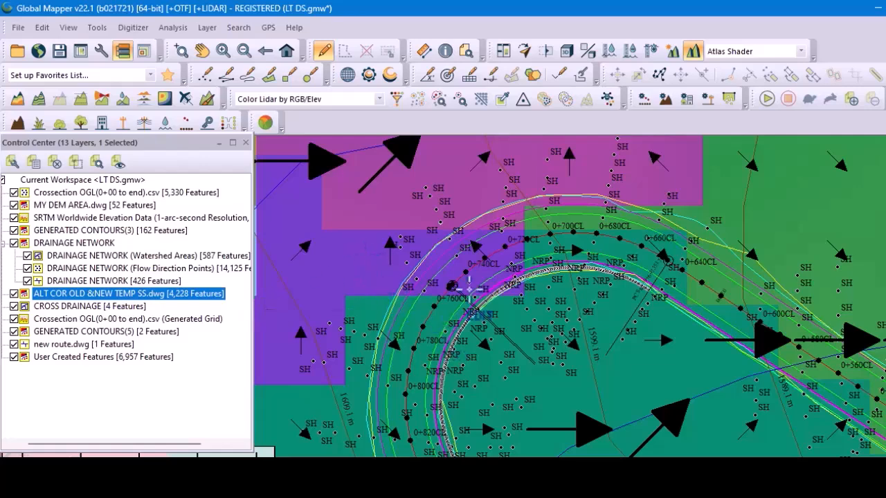
Hide the Crossection OGL(0+00 to end).csv points, MY DEM AREA.dwg and GENERATED CONTOURS(3) layers, keeping the SRTM elevation layer shown.
{"action": "left_click", "coordinate": [14, 205]}
{"action": "left_click", "coordinate": [14, 205]}
{"action": "left_click", "coordinate": [14, 218]}
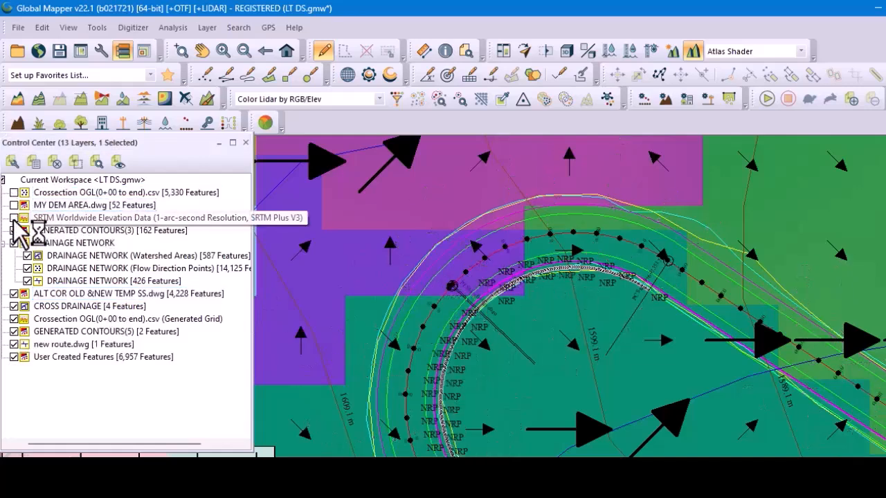
{"action": "left_click", "coordinate": [14, 231]}
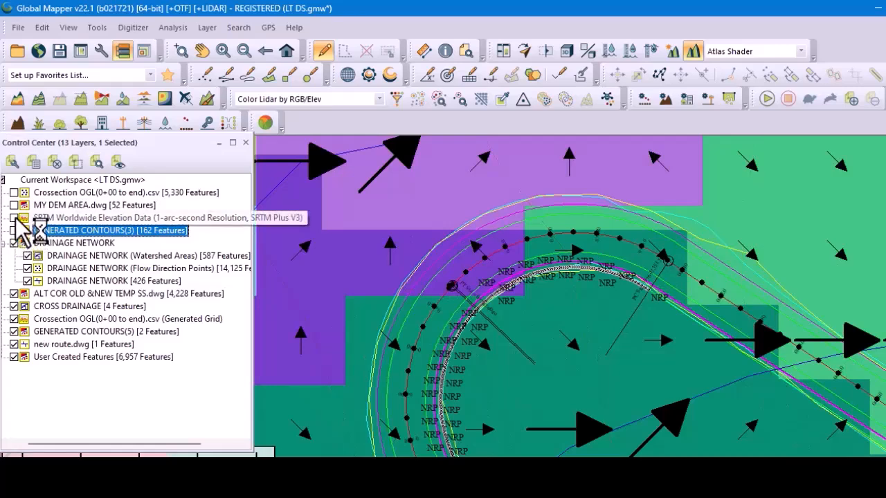
{"action": "left_click", "coordinate": [14, 218]}
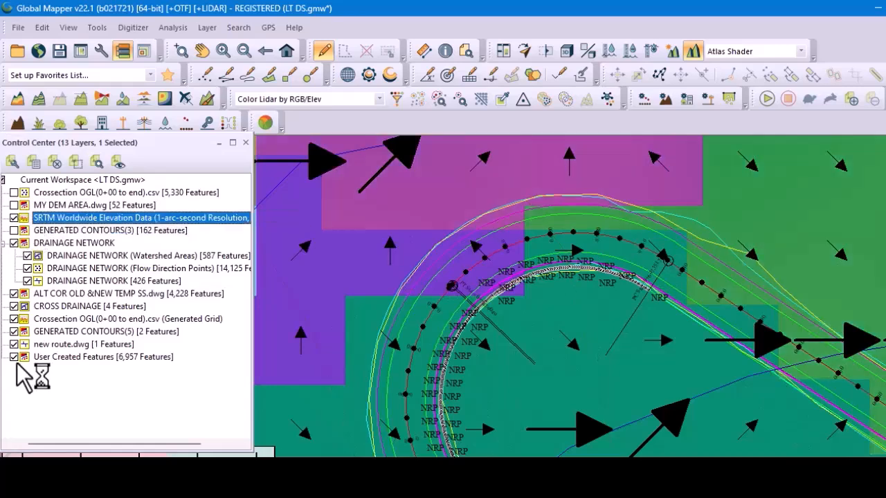
Hide the alternative-corridor, DRAINAGE NETWORK, CROSS DRAINAGE, generated grid, GENERATED CONTOURS(5), new route and User Created Features layers.
{"action": "left_click", "coordinate": [14, 293]}
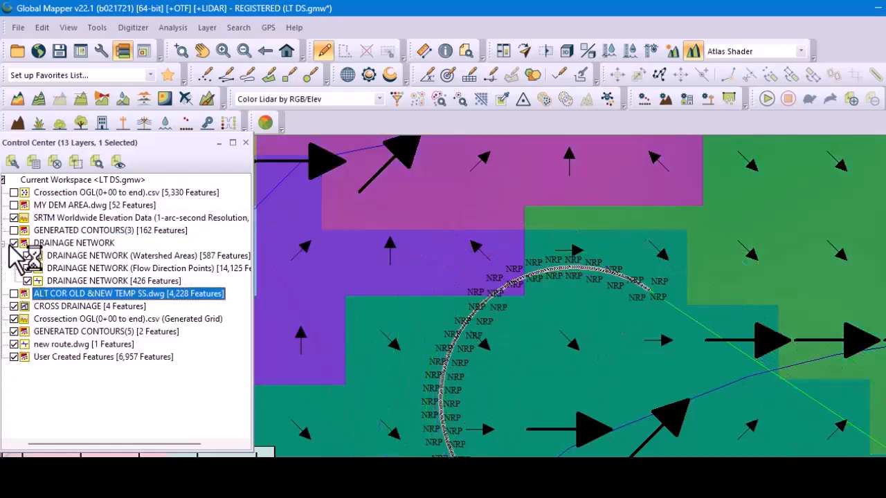
{"action": "left_click", "coordinate": [14, 243]}
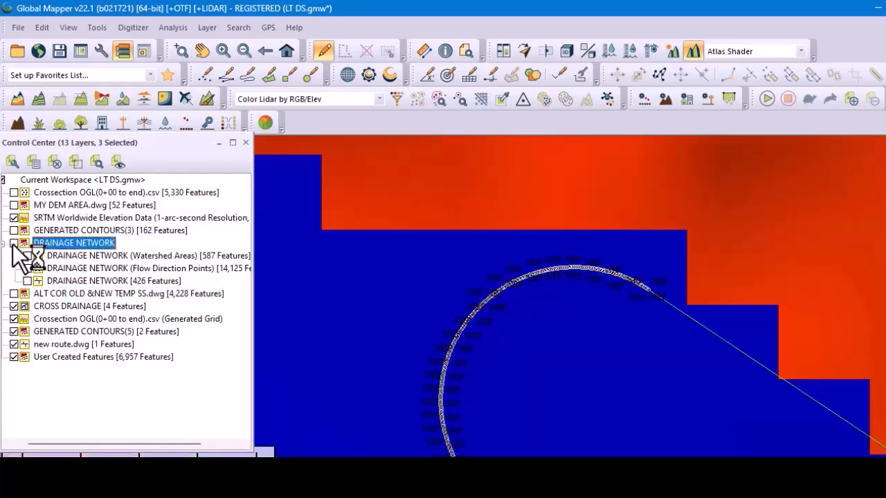
{"action": "left_click", "coordinate": [14, 305]}
{"action": "left_click", "coordinate": [14, 319]}
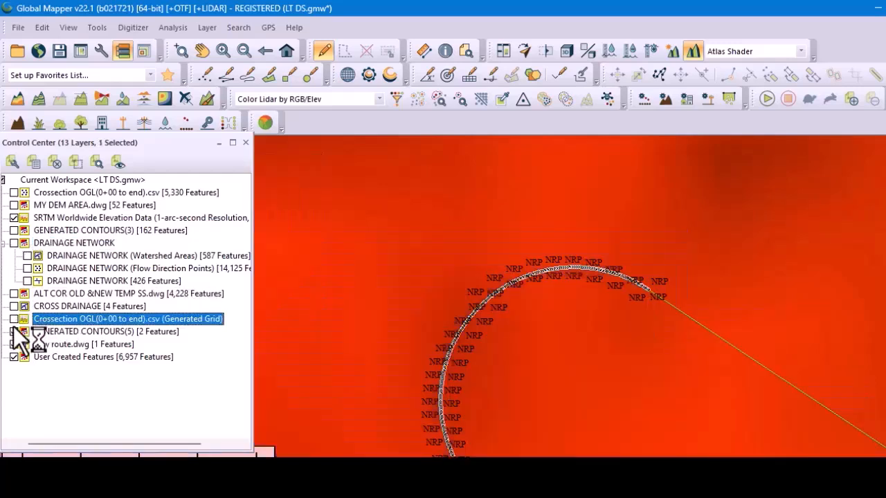
{"action": "left_click", "coordinate": [14, 331]}
{"action": "left_click", "coordinate": [14, 344]}
{"action": "left_click", "coordinate": [14, 357]}
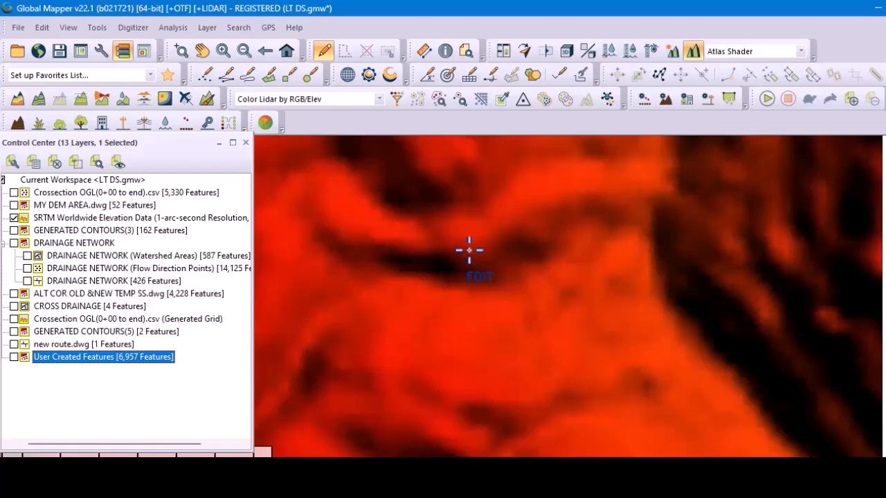
Select the SRTM Worldwide Elevation Data layer and inspect its terrain extent.
{"action": "left_click", "coordinate": [105, 222]}
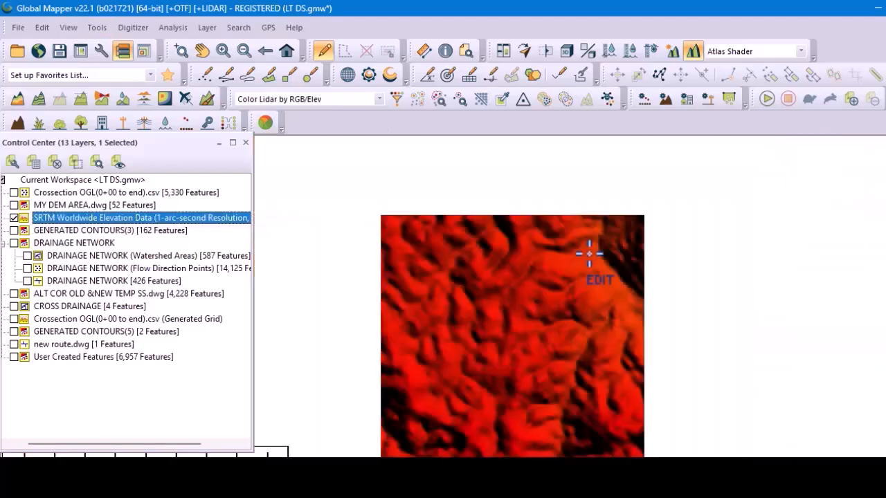
{"action": "scroll", "coordinate": [528, 376], "scroll_direction": "up", "scroll_amount": 2}
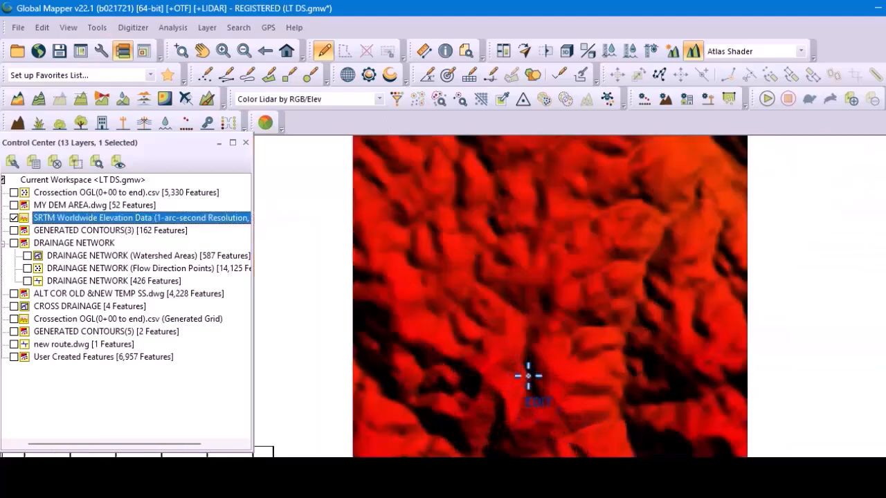
{"action": "scroll", "coordinate": [545, 320], "scroll_direction": "down", "scroll_amount": 1}
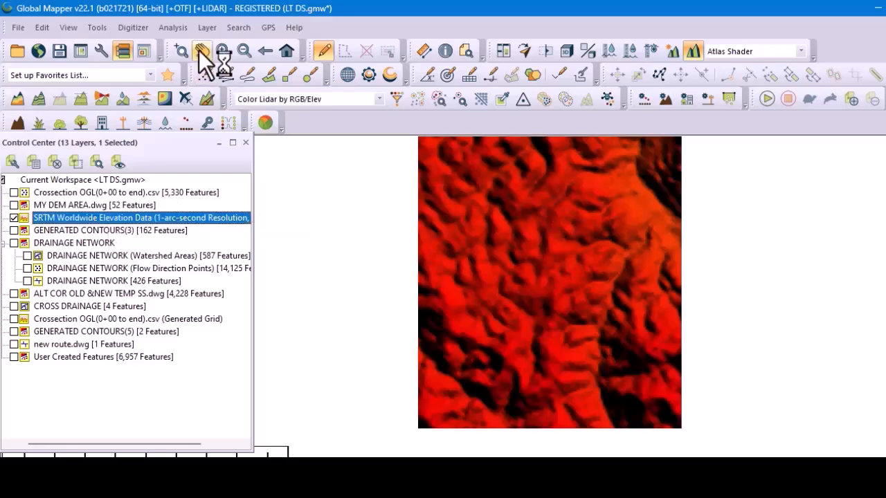
{"action": "right_click", "coordinate": [83, 216]}
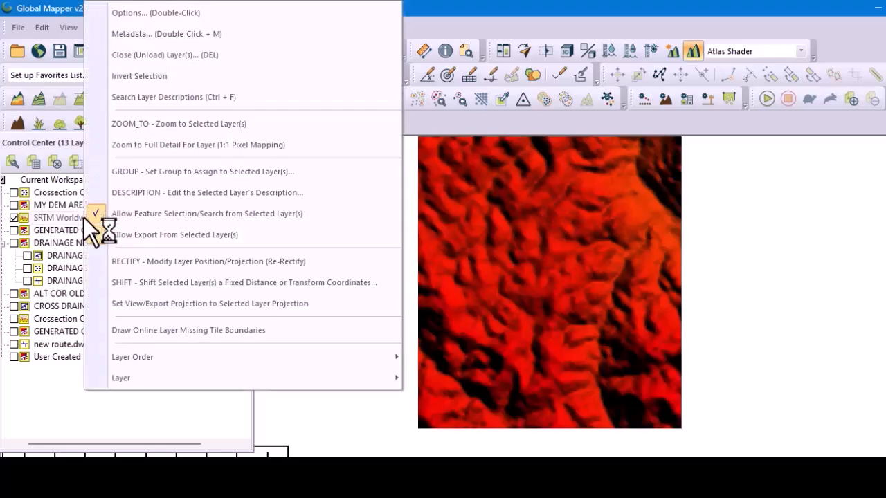
{"action": "mouse_move", "coordinate": [160, 379]}
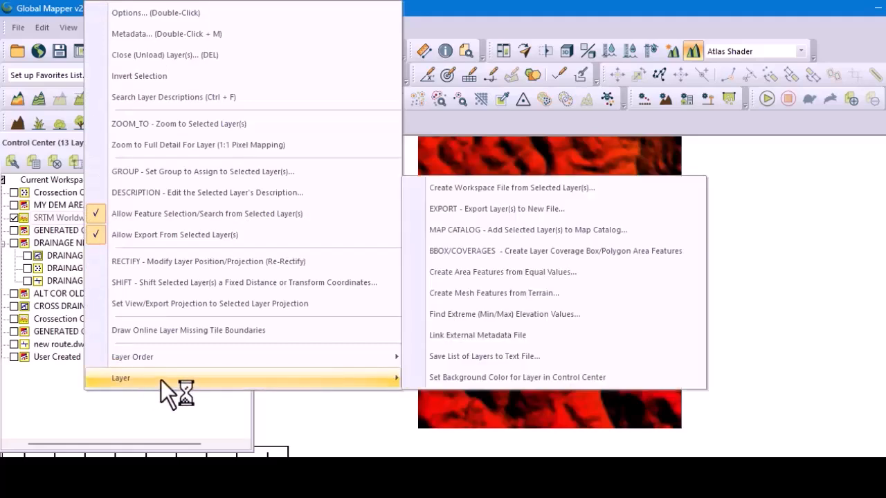
{"action": "left_click", "coordinate": [602, 212]}
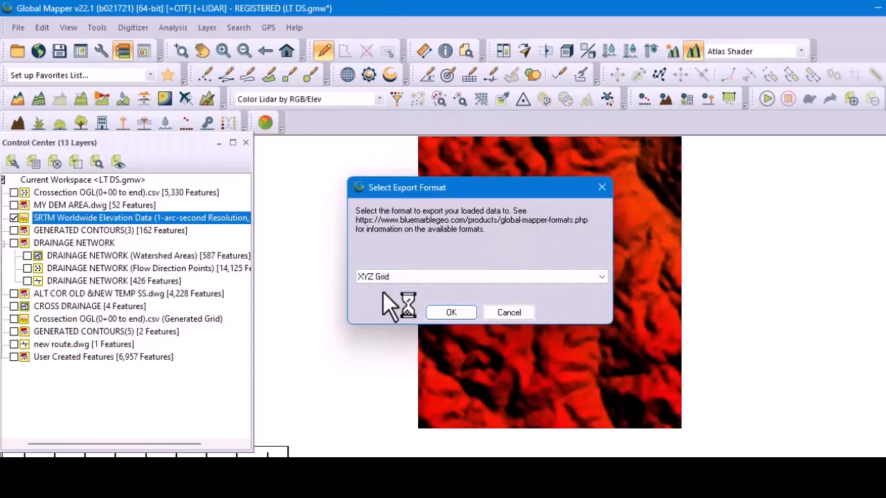
{"action": "left_click", "coordinate": [420, 271]}
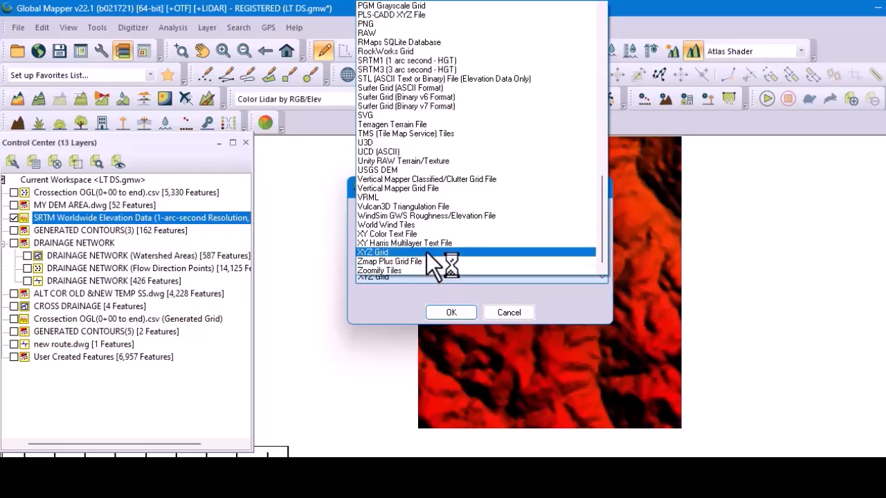
{"action": "left_click", "coordinate": [427, 252]}
{"action": "left_click", "coordinate": [510, 312]}
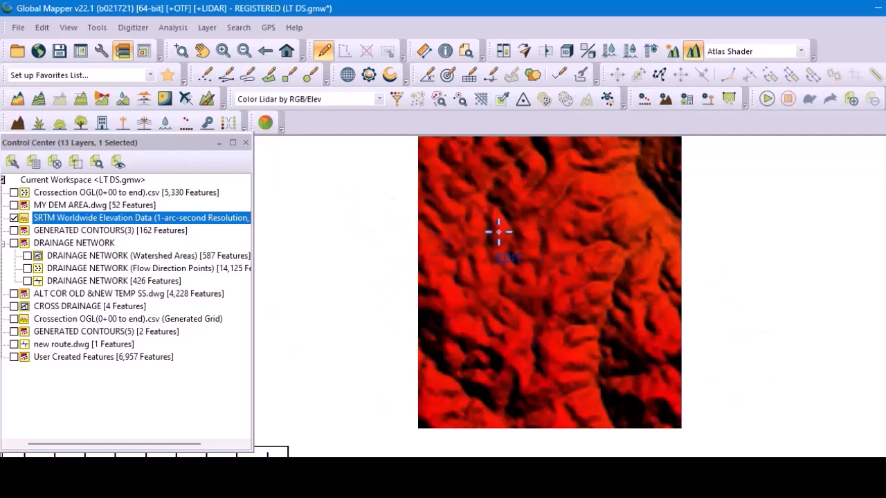
Start exporting the SRTM elevation layer in XYZ Grid format, accepting the current display projection.
{"action": "right_click", "coordinate": [84, 222]}
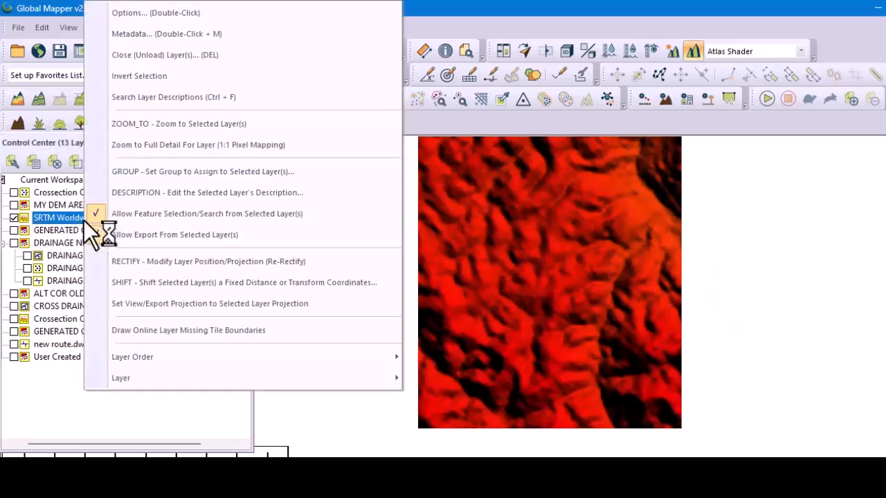
{"action": "mouse_move", "coordinate": [233, 386]}
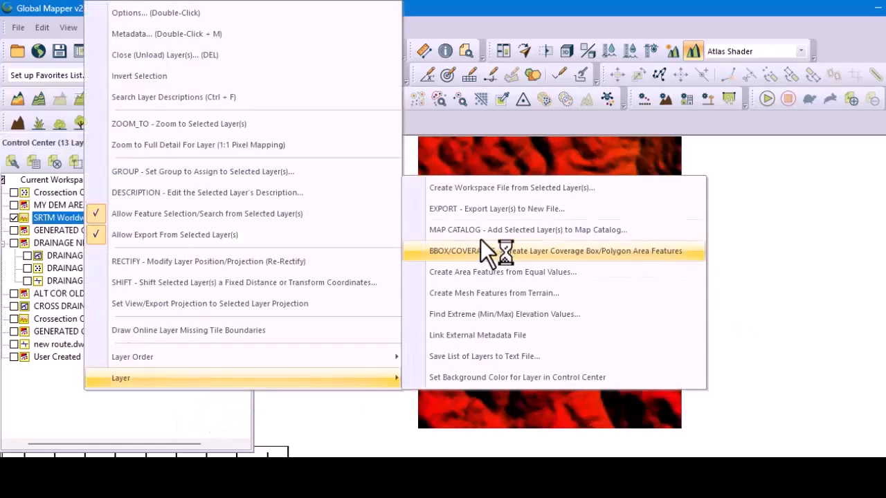
{"action": "left_click", "coordinate": [531, 209]}
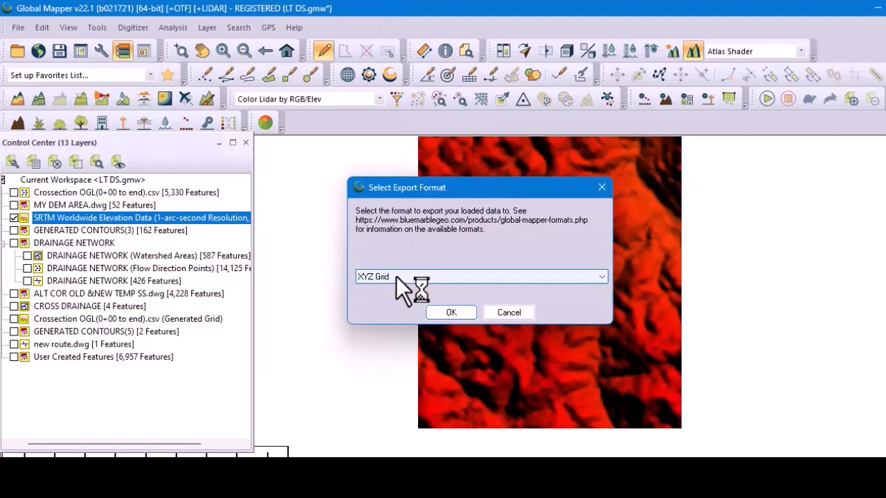
{"action": "left_click", "coordinate": [449, 313]}
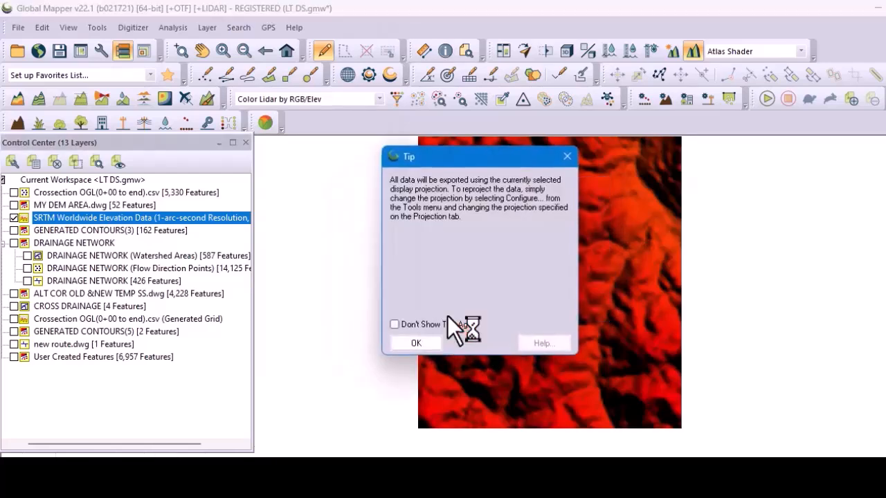
{"action": "left_click", "coordinate": [425, 343]}
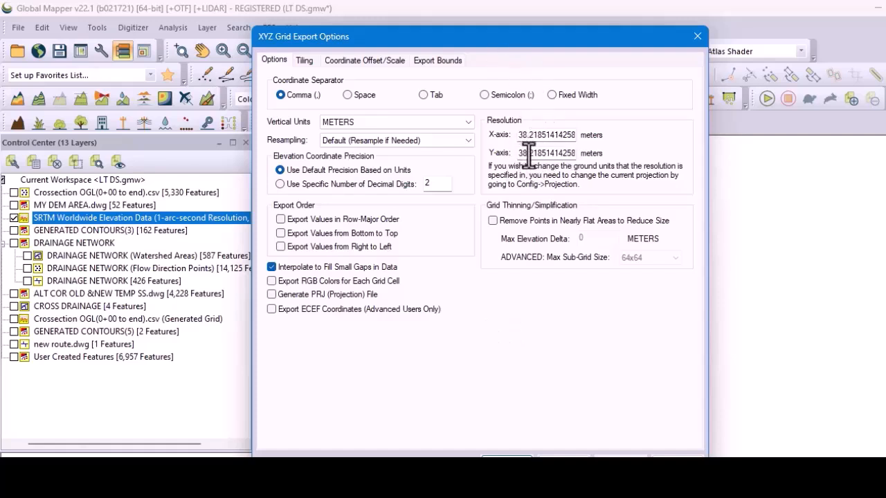
Keep the current XYZ grid export options and save the elevation points as DEM GRID ELEV PTS in the ALL DS folder.
{"action": "left_click", "coordinate": [562, 153]}
{"action": "left_click", "coordinate": [536, 135]}
{"action": "left_click", "coordinate": [506, 457]}
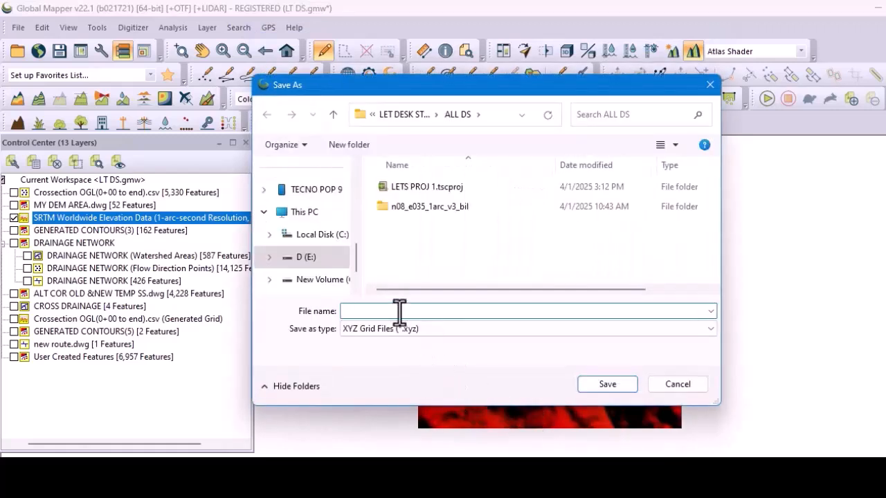
{"action": "type", "text": "DEM"}
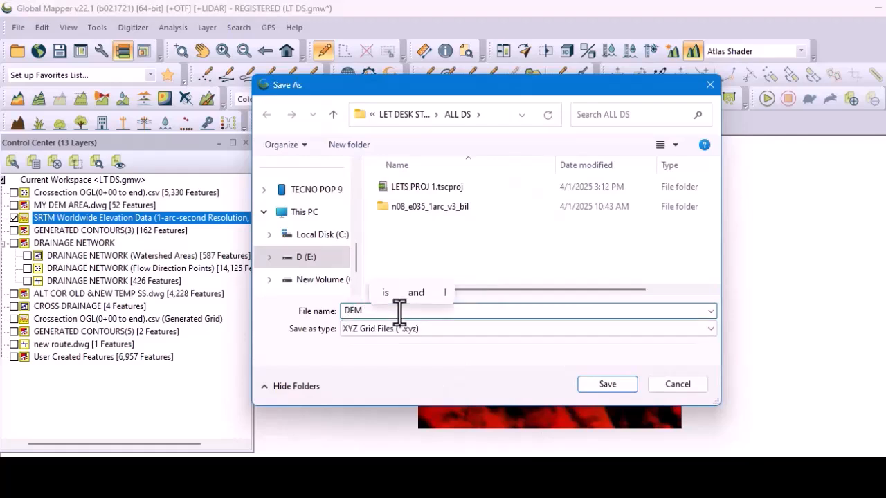
{"action": "type", "text": " GR"}
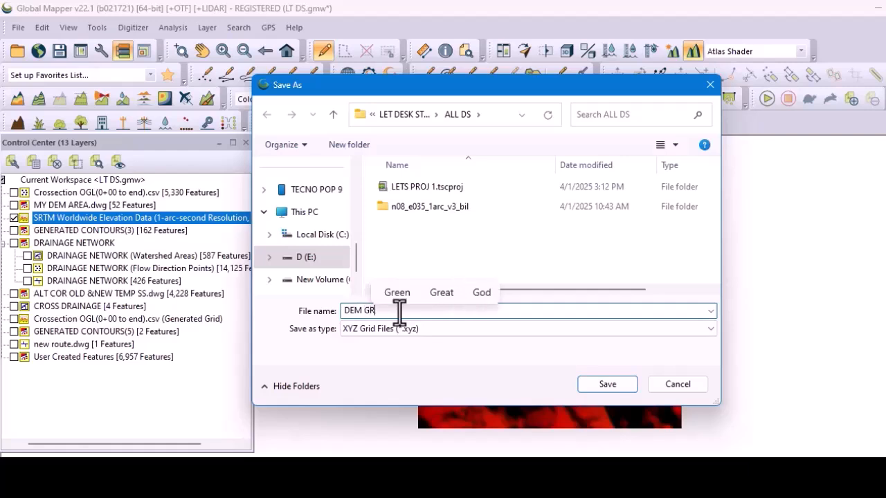
{"action": "type", "text": "I"}
{"action": "type", "text": "D E"}
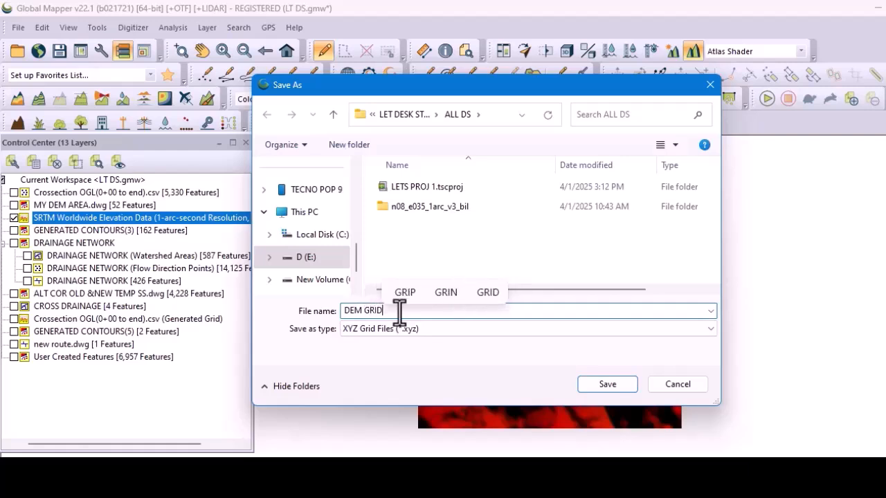
{"action": "type", "text": "LE P"}
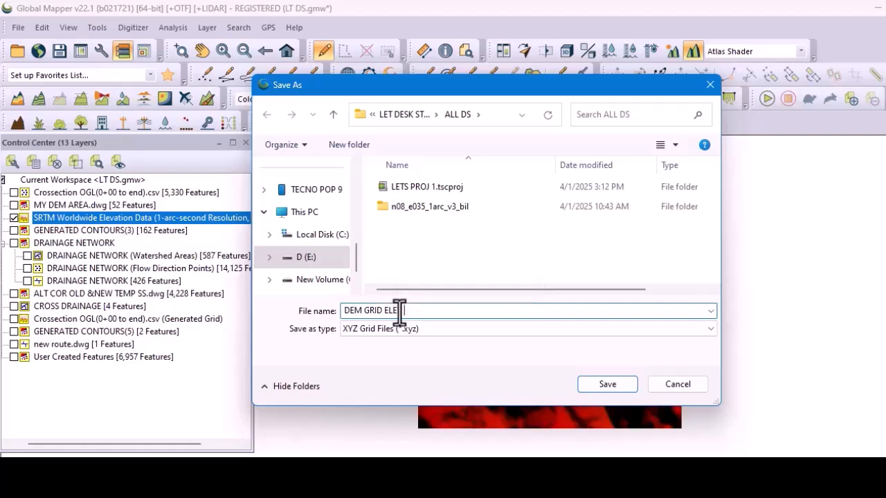
{"action": "type", "text": "TS"}
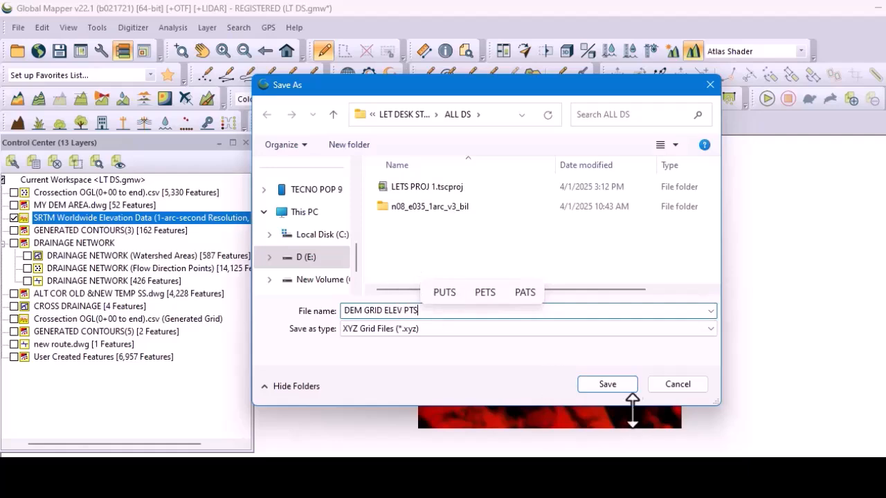
{"action": "left_click", "coordinate": [613, 386]}
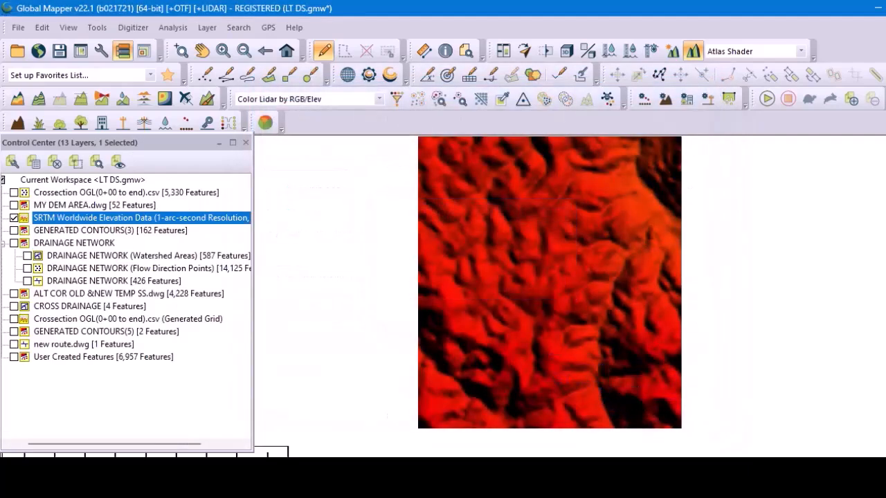
Switch to File Explorer and open DEM GRID ELEV PTS.xyz from the ALL DS folder to examine its coordinate and elevation rows.
{"action": "left_click", "coordinate": [84, 485]}
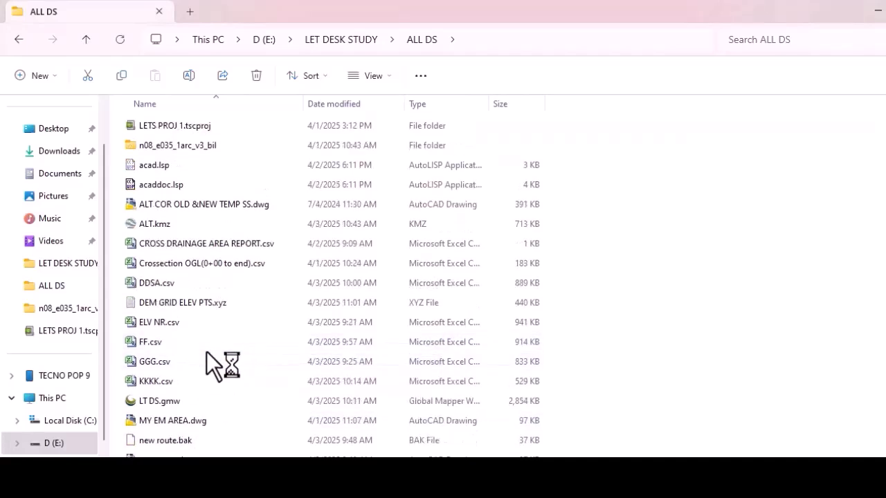
{"action": "left_click", "coordinate": [185, 307]}
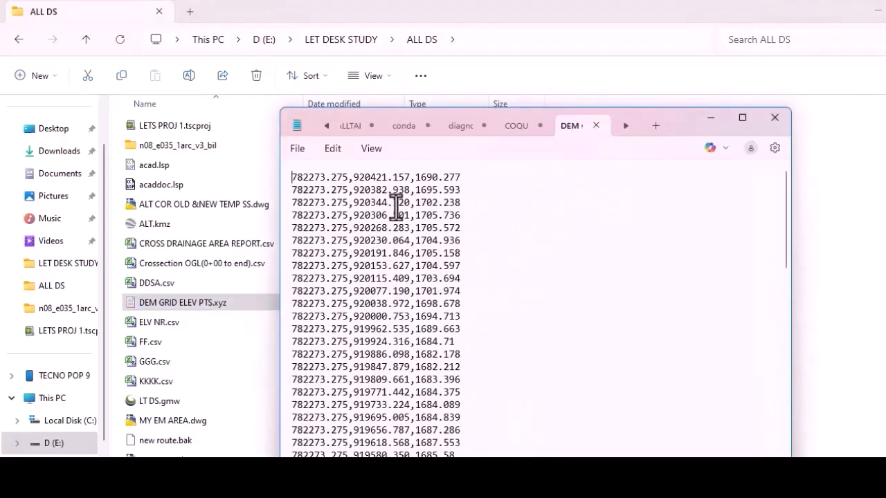
{"action": "left_click", "coordinate": [742, 117]}
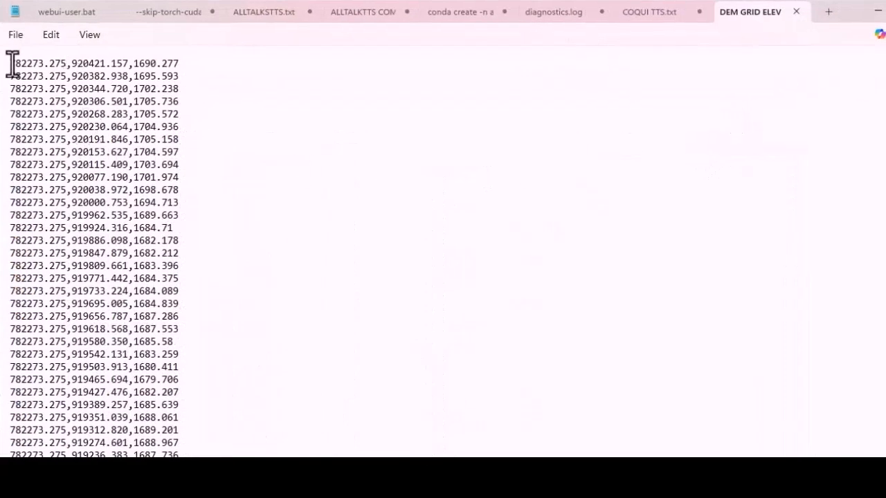
{"action": "left_click_drag", "start_coordinate": [10, 65], "coordinate": [128, 315]}
{"action": "left_click", "coordinate": [297, 267]}
{"action": "left_click", "coordinate": [877, 11]}
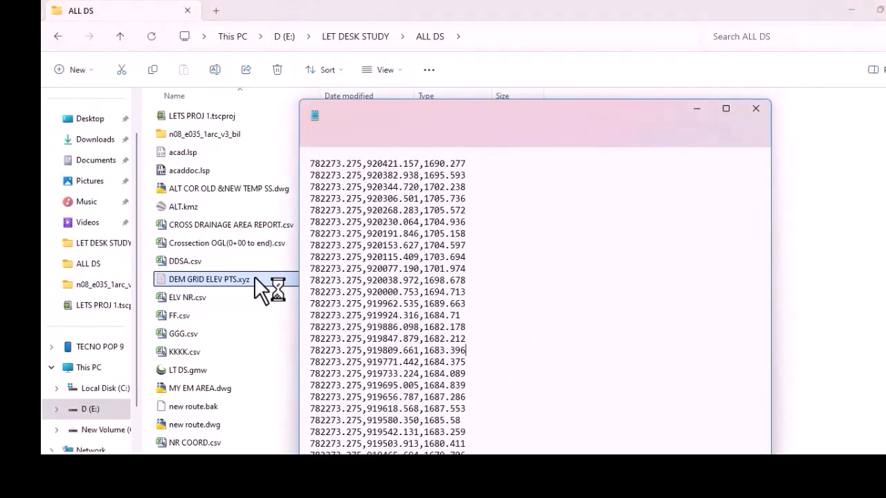
{"action": "left_click", "coordinate": [726, 110]}
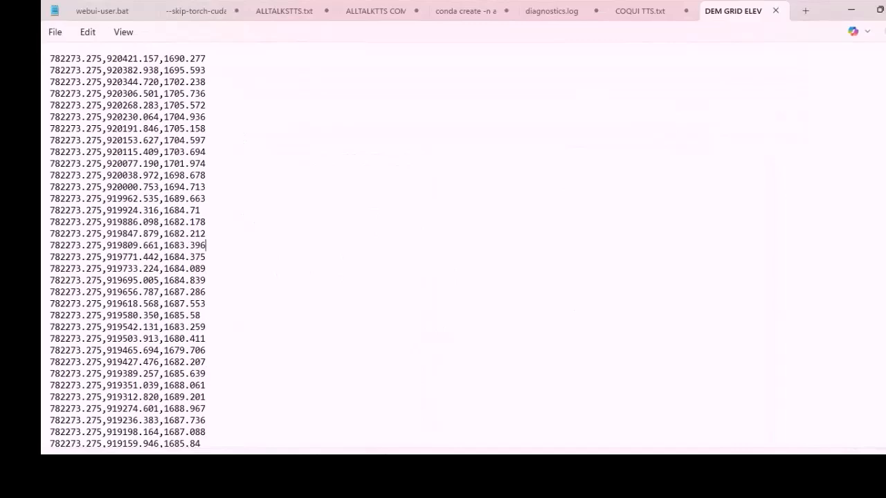
Switch to Excel and start opening another file, browsing to the ALL DS folder.
{"action": "left_click", "coordinate": [583, 447]}
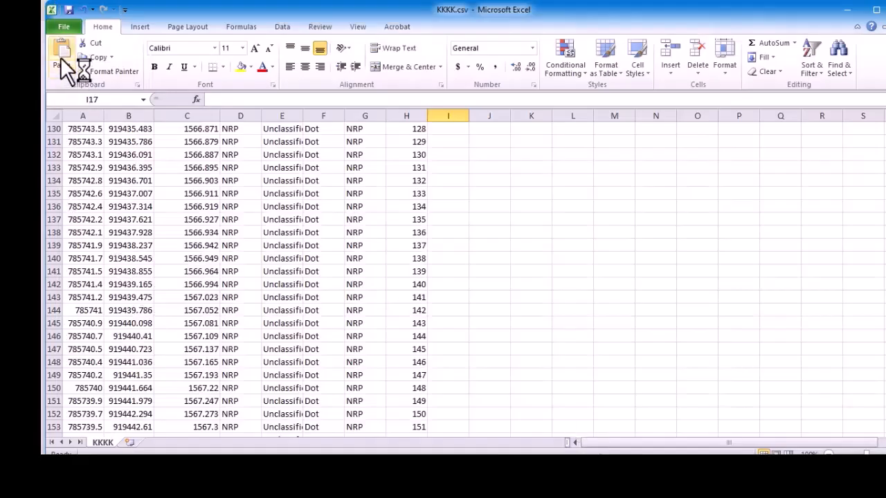
{"action": "left_click", "coordinate": [65, 26]}
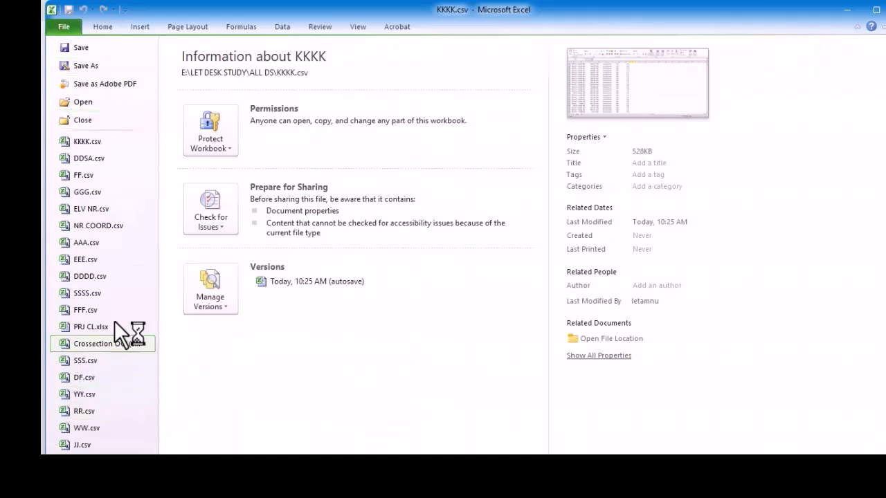
{"action": "scroll", "coordinate": [118, 285], "scroll_direction": "down", "scroll_amount": 5}
{"action": "scroll", "coordinate": [118, 283], "scroll_direction": "up", "scroll_amount": 4}
{"action": "scroll", "coordinate": [118, 283], "scroll_direction": "up", "scroll_amount": 1}
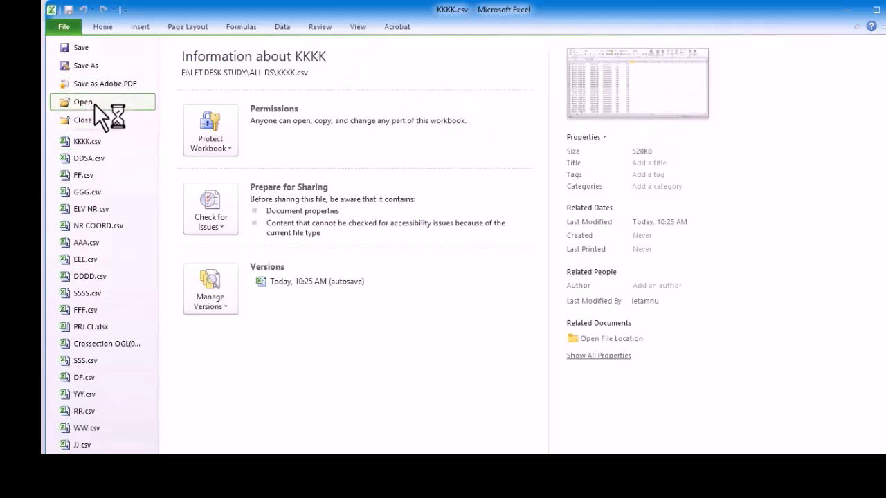
{"action": "left_click", "coordinate": [94, 103]}
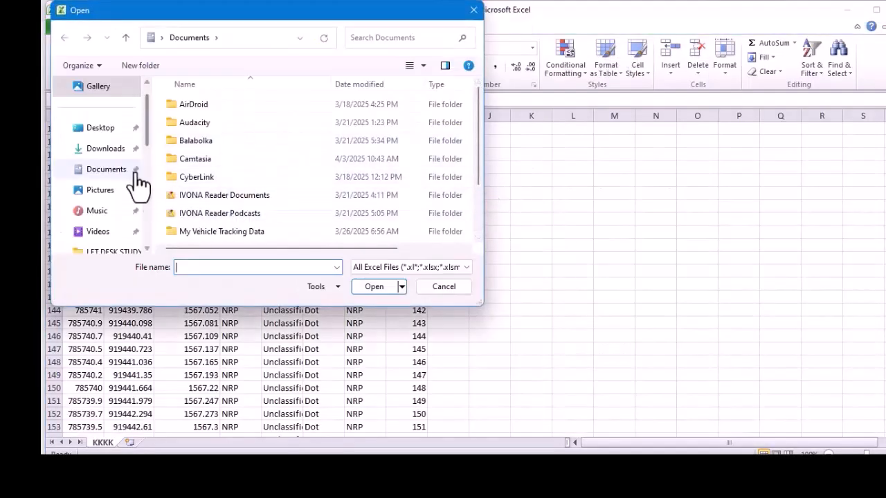
{"action": "left_click_drag", "start_coordinate": [146, 137], "coordinate": [154, 183]}
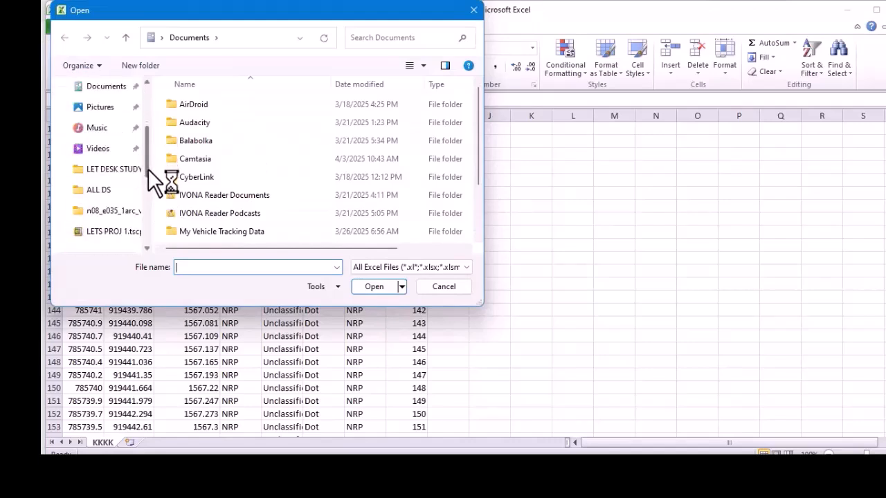
{"action": "left_click", "coordinate": [110, 193]}
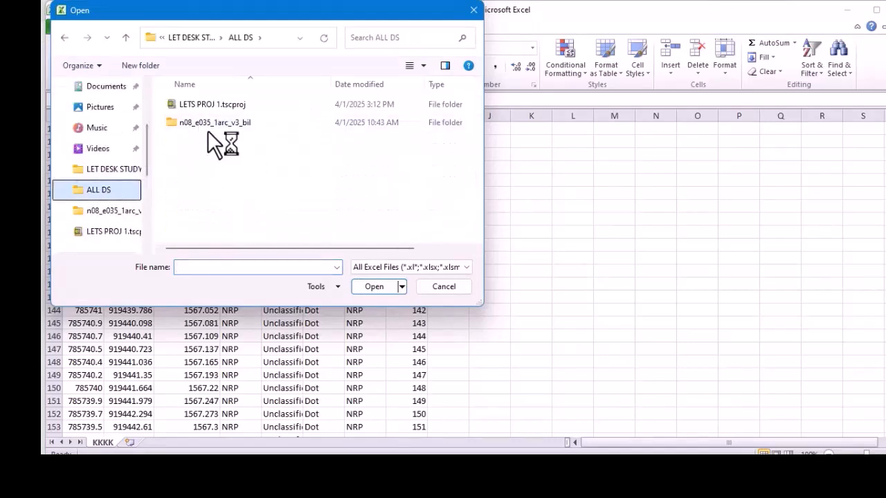
List all file types and open DEM GRID ELEV PTS.xyz from the ALL DS folder.
{"action": "left_click", "coordinate": [391, 268]}
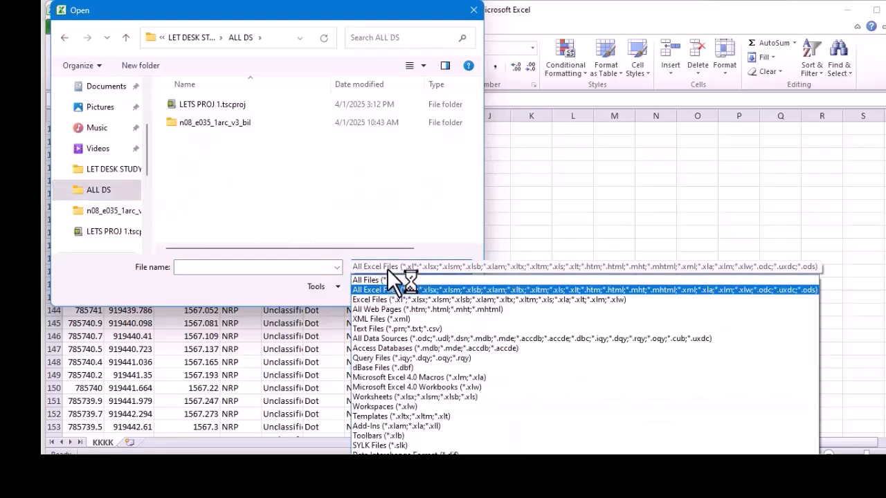
{"action": "left_click", "coordinate": [374, 280]}
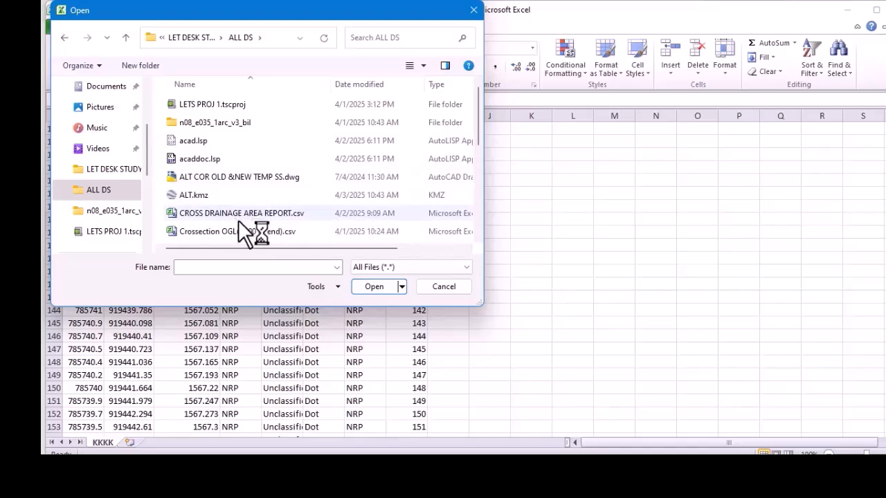
{"action": "left_click_drag", "start_coordinate": [474, 140], "coordinate": [475, 179]}
{"action": "left_click", "coordinate": [216, 174]}
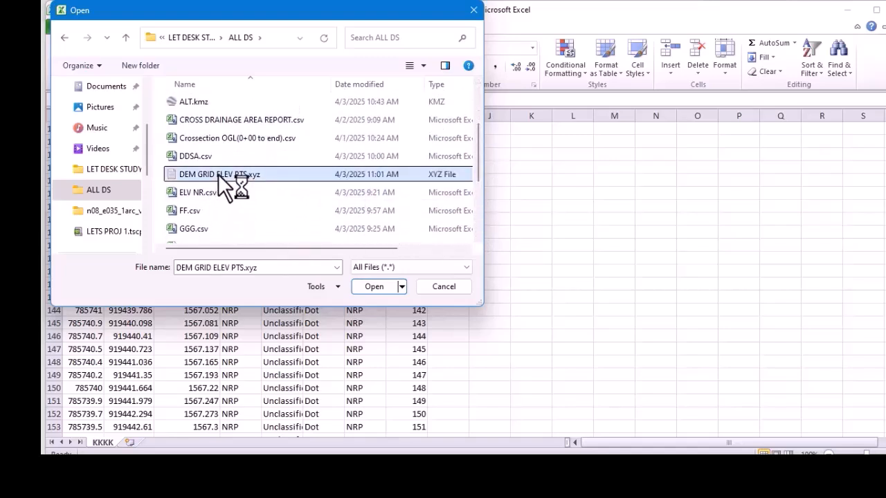
{"action": "left_click", "coordinate": [377, 286]}
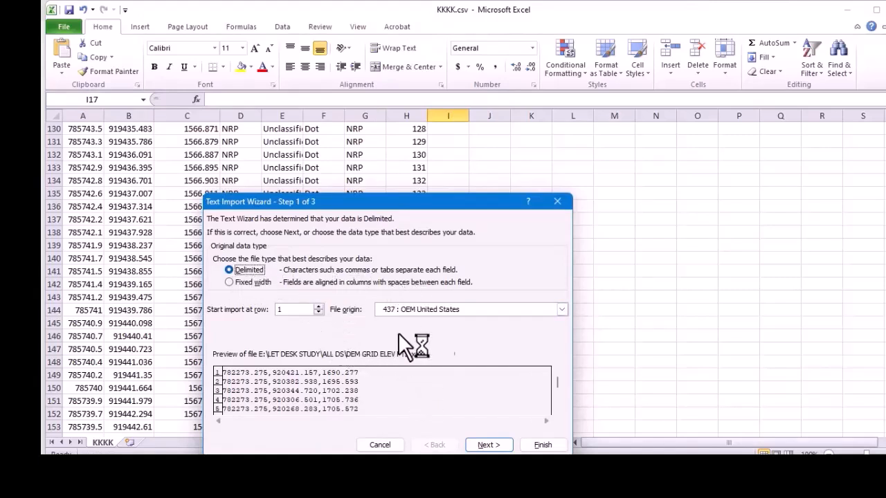
Import the elevation points as delimited text with tab, semicolon, comma and space delimiters, keeping the General column format.
{"action": "left_click", "coordinate": [488, 445]}
{"action": "left_click", "coordinate": [217, 269]}
{"action": "left_click", "coordinate": [217, 281]}
{"action": "left_click", "coordinate": [217, 294]}
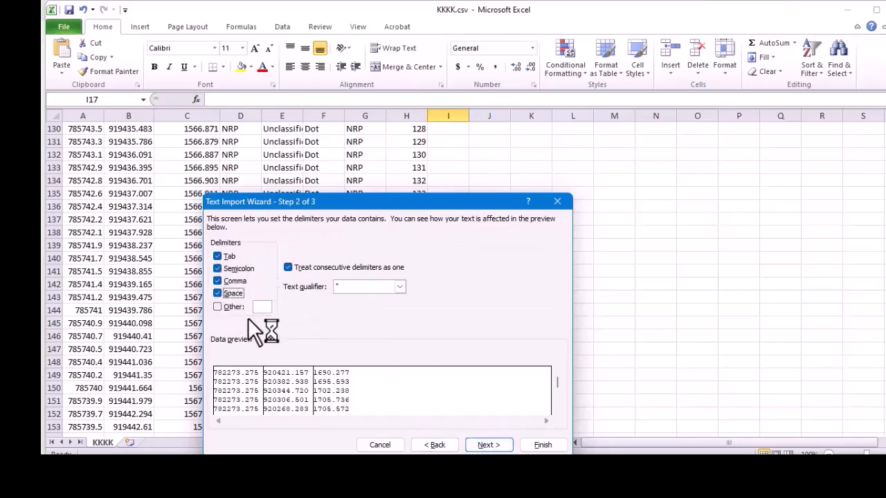
{"action": "left_click", "coordinate": [491, 446]}
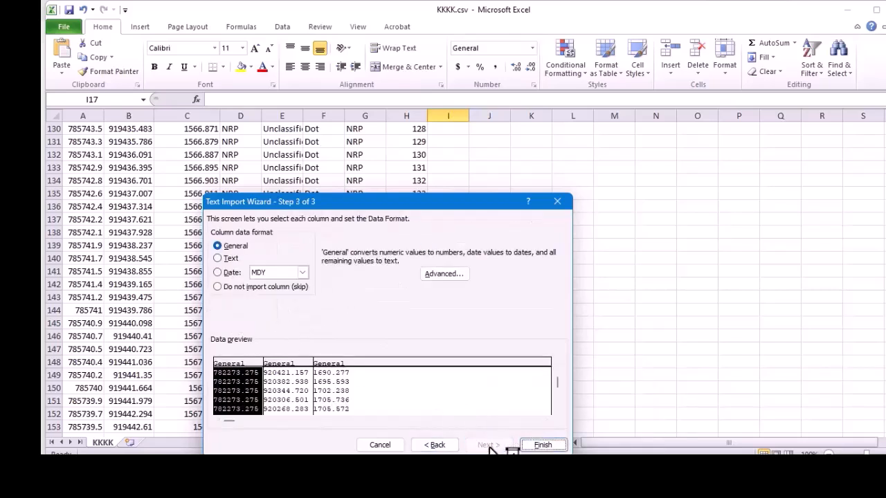
{"action": "left_click", "coordinate": [542, 446]}
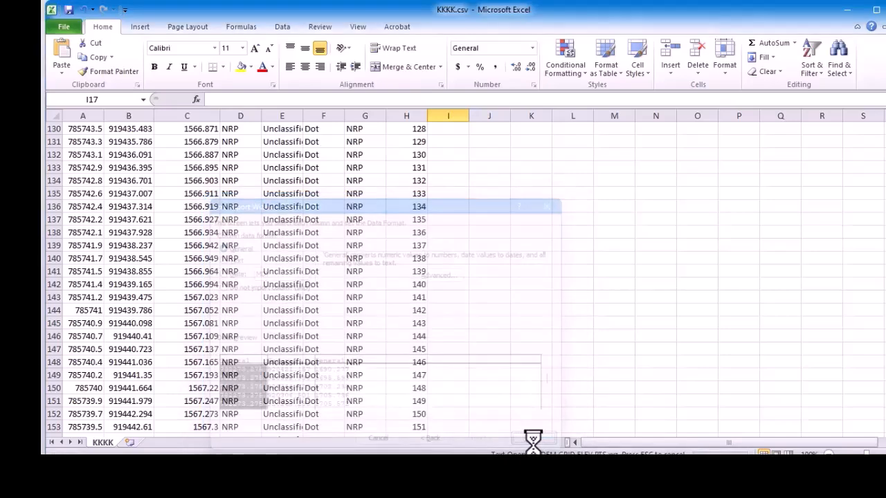
{"action": "left_click", "coordinate": [400, 261]}
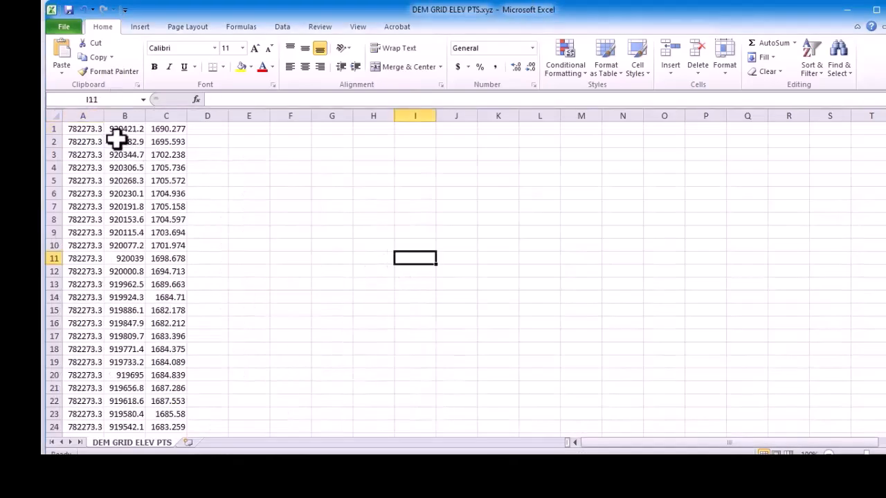
Save the elevation points as an Excel Workbook named DEM GRID ELEV PTS in ALL DS, and autofit columns A and B.
{"action": "left_click", "coordinate": [61, 28]}
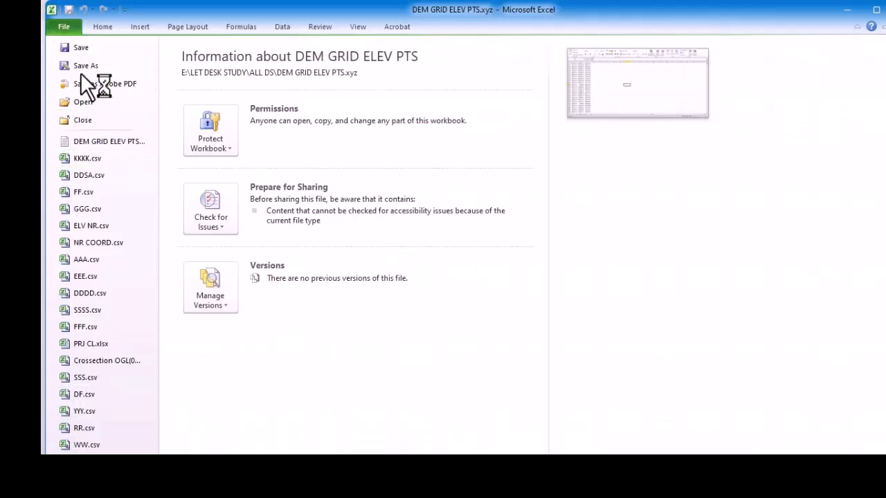
{"action": "left_click", "coordinate": [83, 66]}
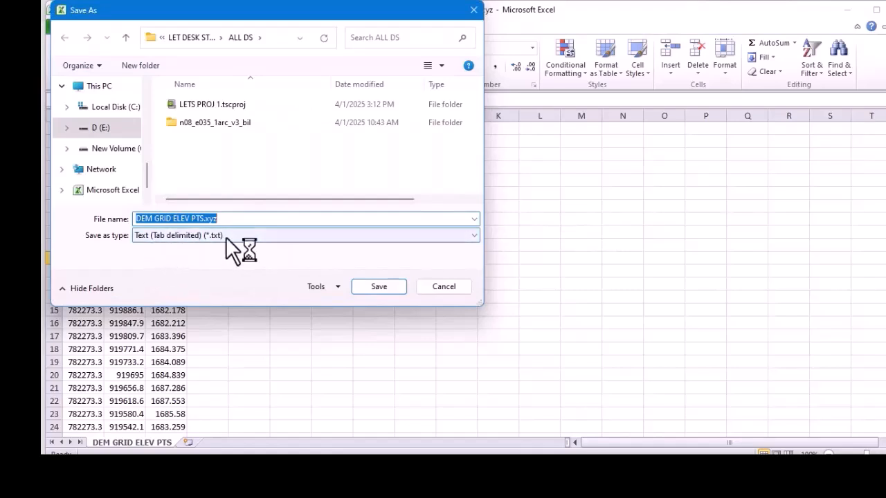
{"action": "left_click", "coordinate": [241, 236]}
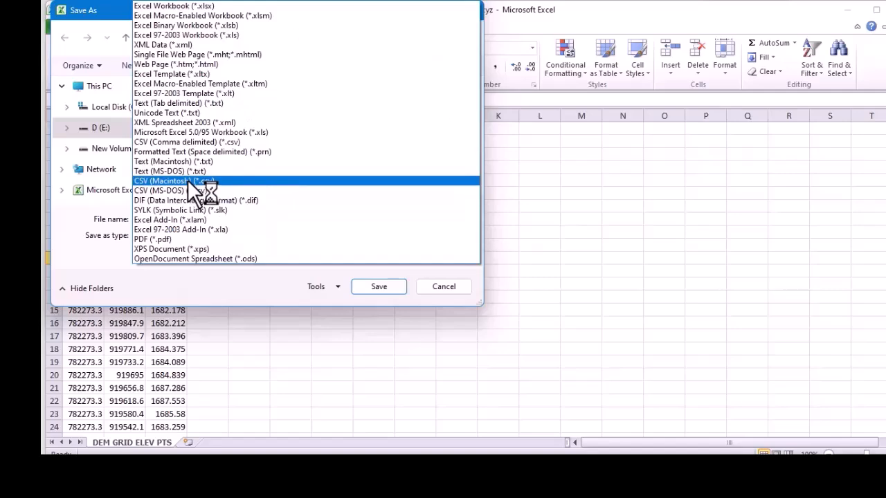
{"action": "left_click", "coordinate": [226, 7]}
{"action": "left_click", "coordinate": [392, 304]}
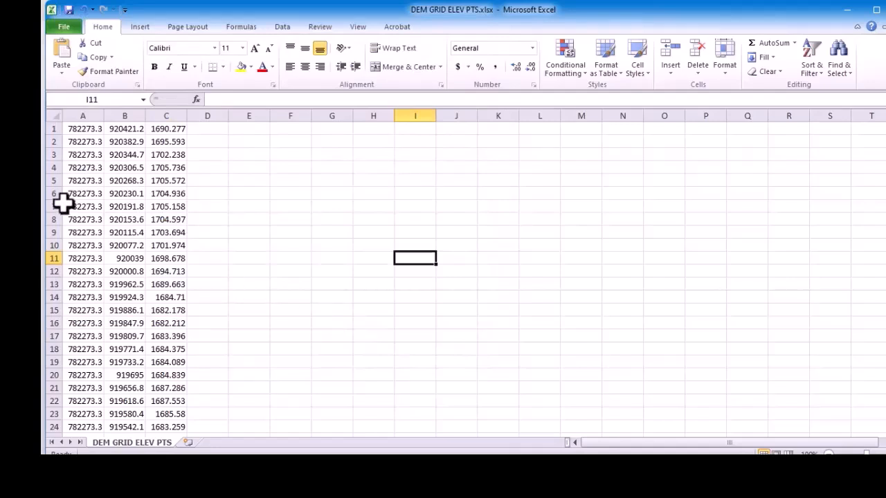
{"action": "double_click", "coordinate": [104, 115]}
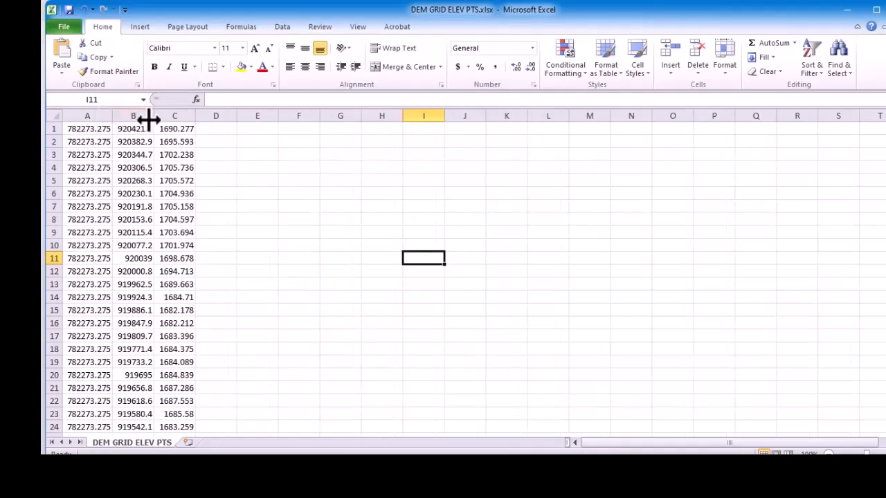
{"action": "double_click", "coordinate": [154, 116]}
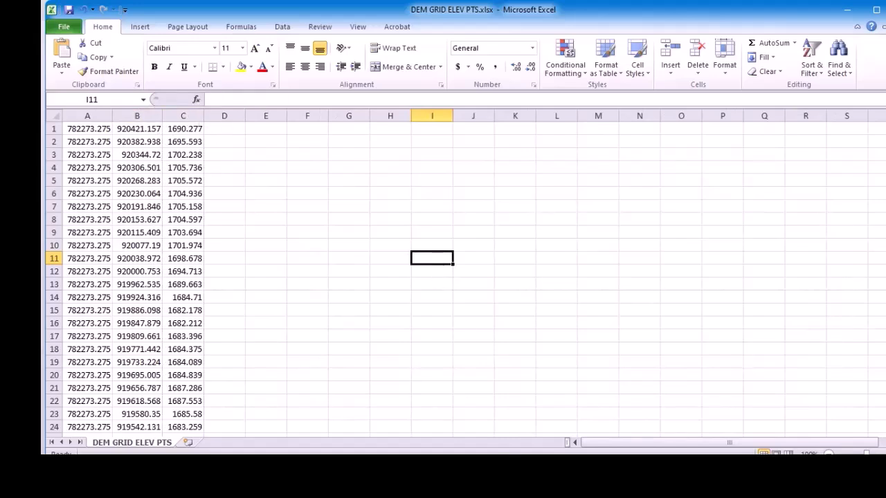
Switch to Global Mapper and inspect the SRTM terrain up close and at full extent.
{"action": "mouse_move", "coordinate": [533, 452]}
{"action": "left_click", "coordinate": [550, 435]}
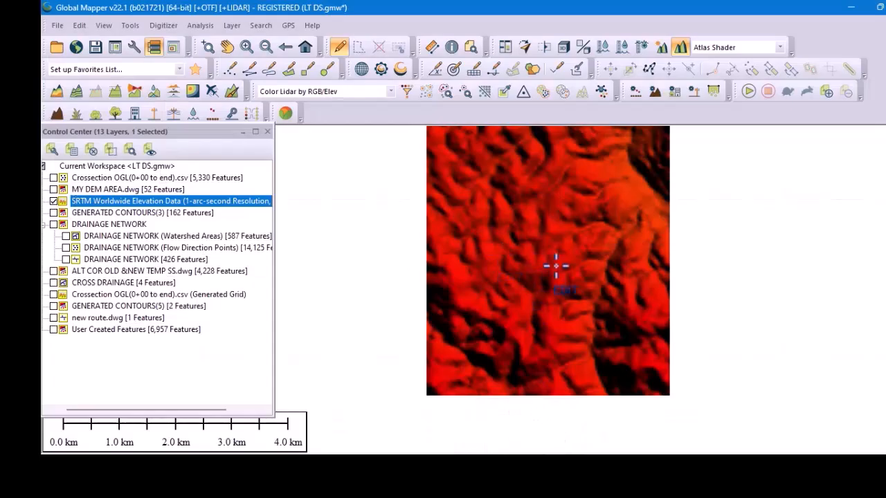
{"action": "scroll", "coordinate": [547, 281], "scroll_direction": "up", "scroll_amount": 3}
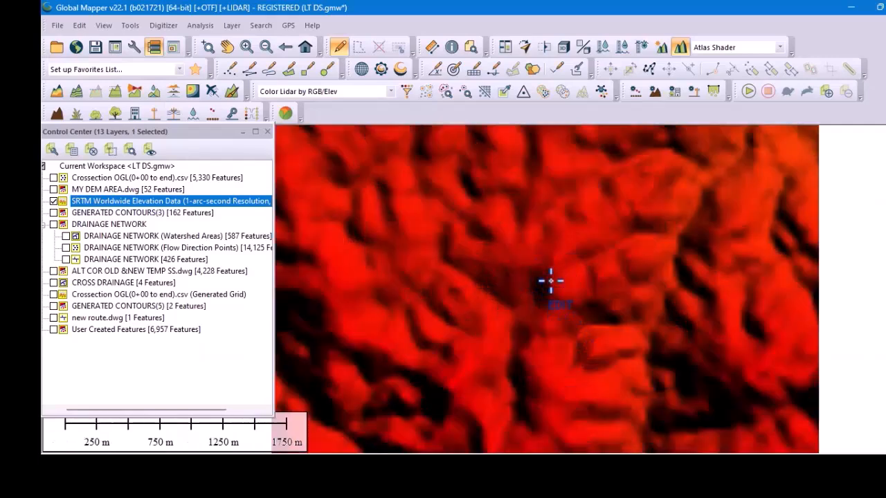
{"action": "scroll", "coordinate": [534, 317], "scroll_direction": "down", "scroll_amount": 3}
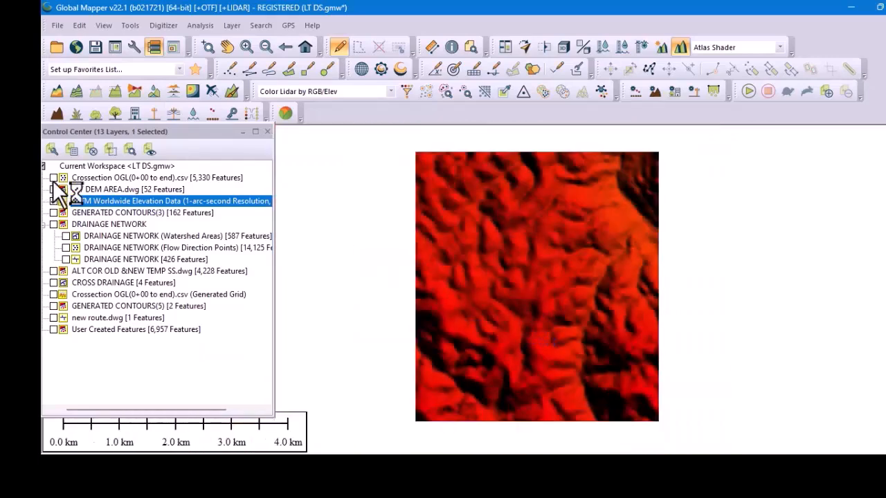
Switch to DEM GRID ELEV PTS.xlsx in Excel and review the coordinate rows from the first to the last point.
{"action": "mouse_move", "coordinate": [526, 452]}
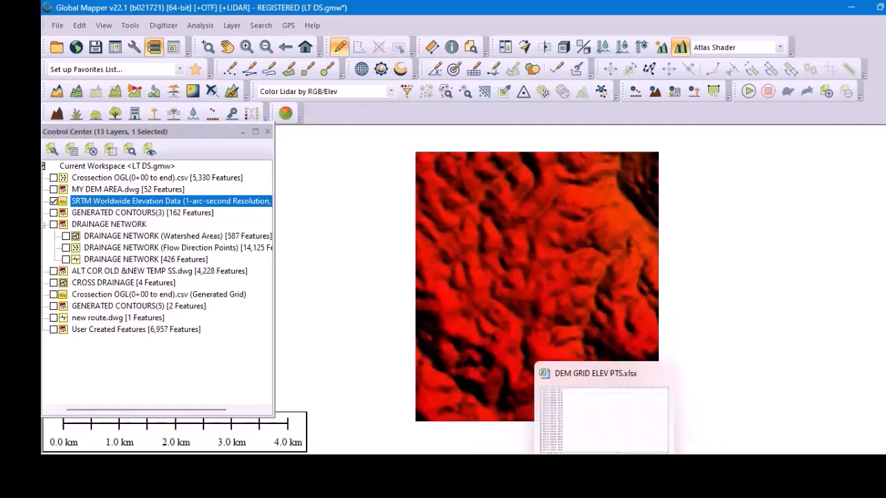
{"action": "left_click", "coordinate": [625, 424]}
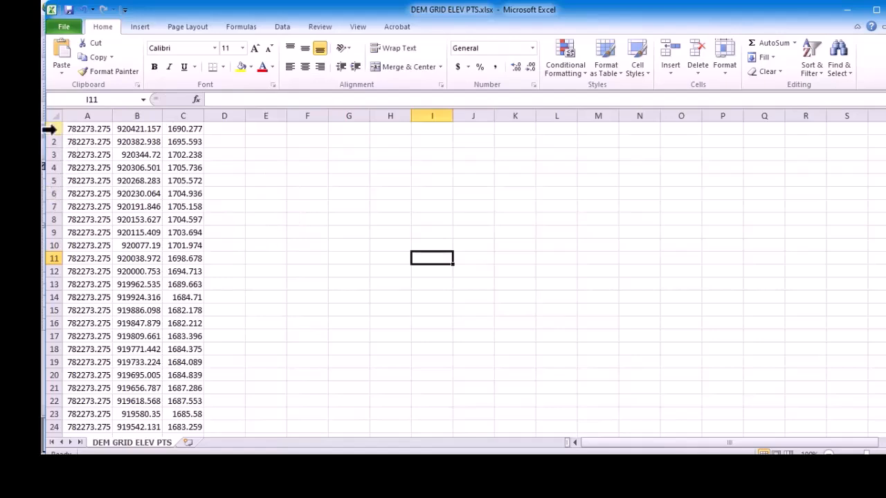
{"action": "left_click_drag", "start_coordinate": [885, 138], "coordinate": [885, 417]}
{"action": "scroll", "coordinate": [105, 371], "scroll_direction": "down", "scroll_amount": 1}
{"action": "scroll", "coordinate": [105, 371], "scroll_direction": "down", "scroll_amount": 1}
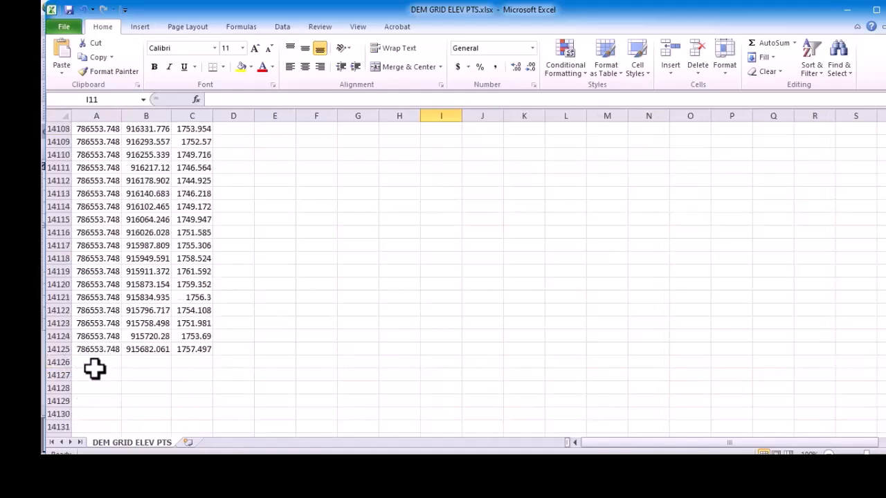
{"action": "scroll", "coordinate": [227, 357], "scroll_direction": "up", "scroll_amount": 8}
{"action": "left_click_drag", "start_coordinate": [885, 420], "coordinate": [884, 138]}
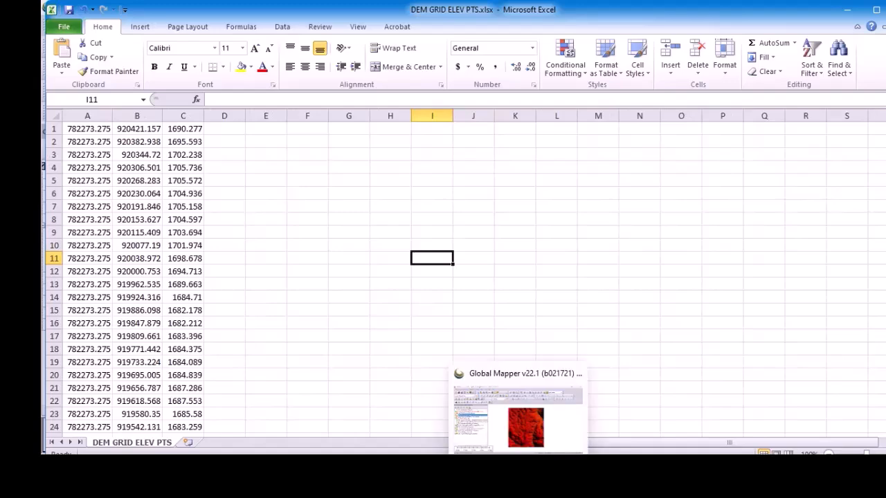
Switch to Global Mapper and check the X and Y resolution in the SRTM layer's XYZ grid export options without exporting.
{"action": "left_click", "coordinate": [517, 468]}
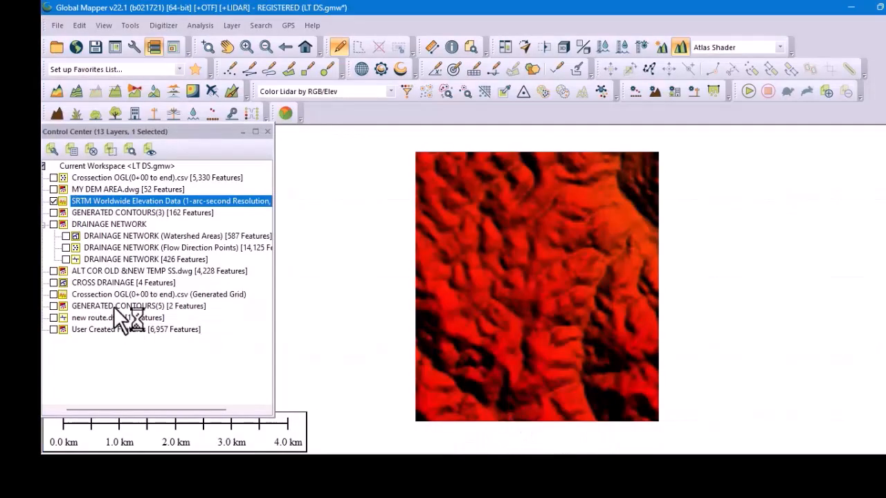
{"action": "right_click", "coordinate": [127, 203]}
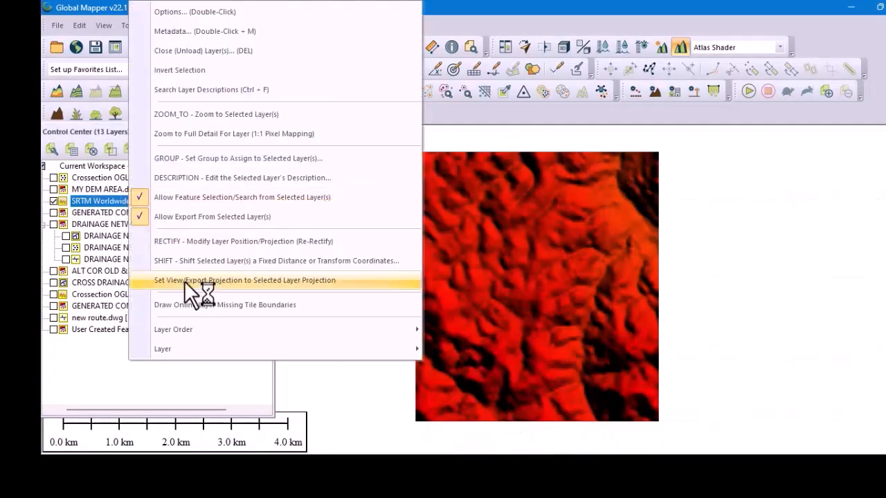
{"action": "mouse_move", "coordinate": [188, 344]}
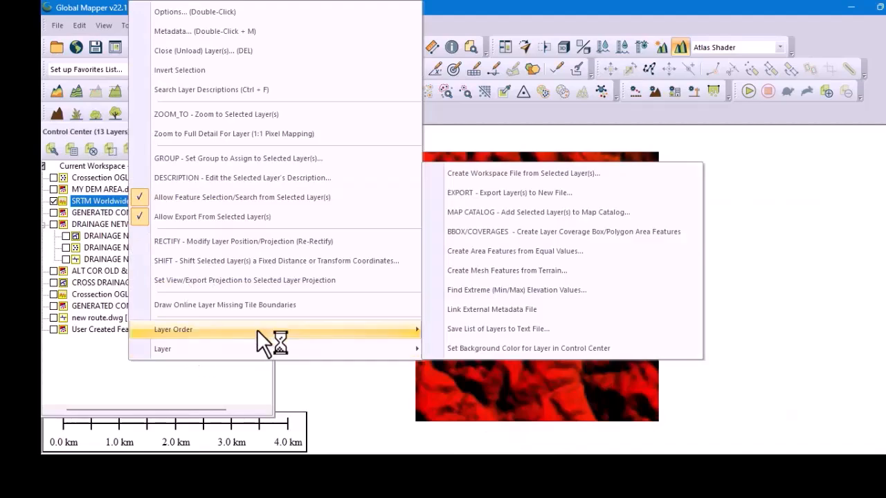
{"action": "left_click", "coordinate": [530, 195]}
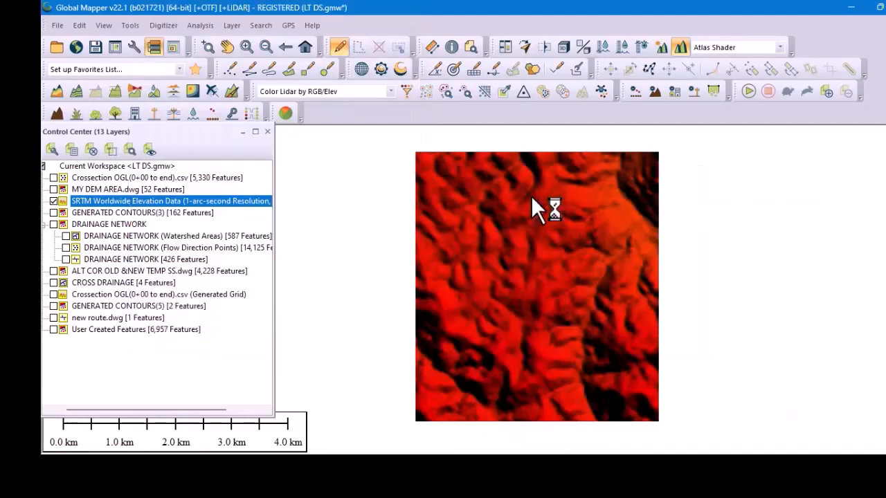
{"action": "left_click", "coordinate": [455, 289]}
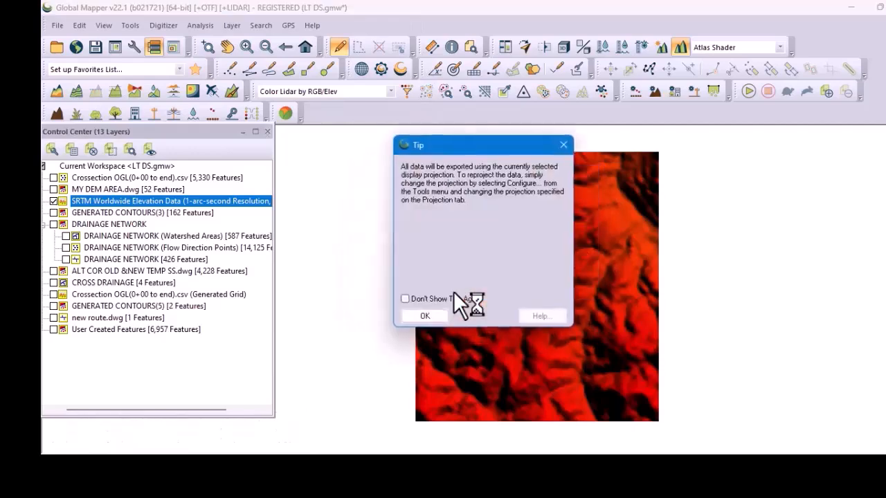
{"action": "left_click", "coordinate": [432, 316]}
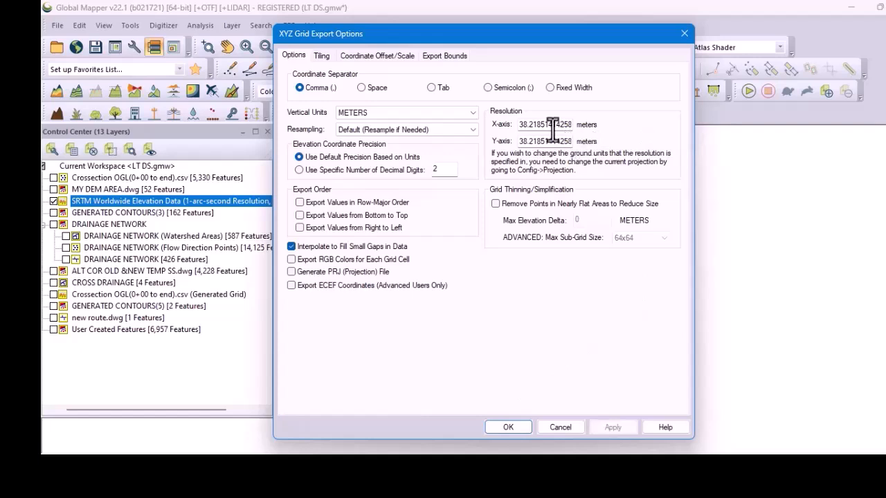
{"action": "left_click", "coordinate": [561, 428]}
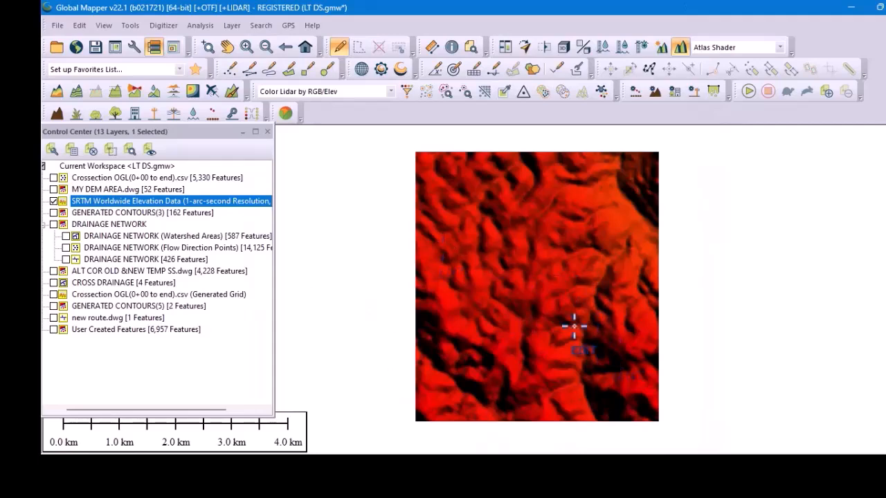
Switch to DEM GRID ELEV PTS.xlsx in Excel and review the coordinate rows down to about row 300.
{"action": "mouse_move", "coordinate": [602, 470]}
{"action": "left_click", "coordinate": [600, 417]}
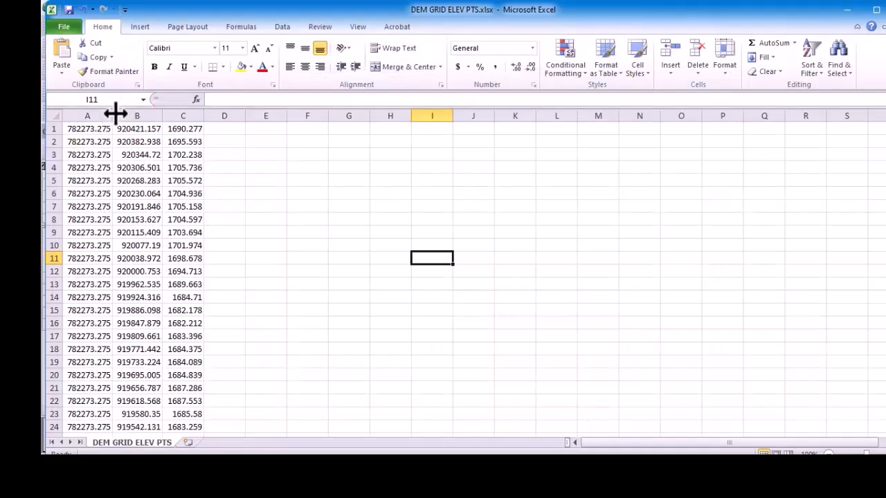
{"action": "double_click", "coordinate": [161, 117]}
{"action": "scroll", "coordinate": [197, 251], "scroll_direction": "down", "scroll_amount": 10}
{"action": "scroll", "coordinate": [198, 251], "scroll_direction": "down", "scroll_amount": 20}
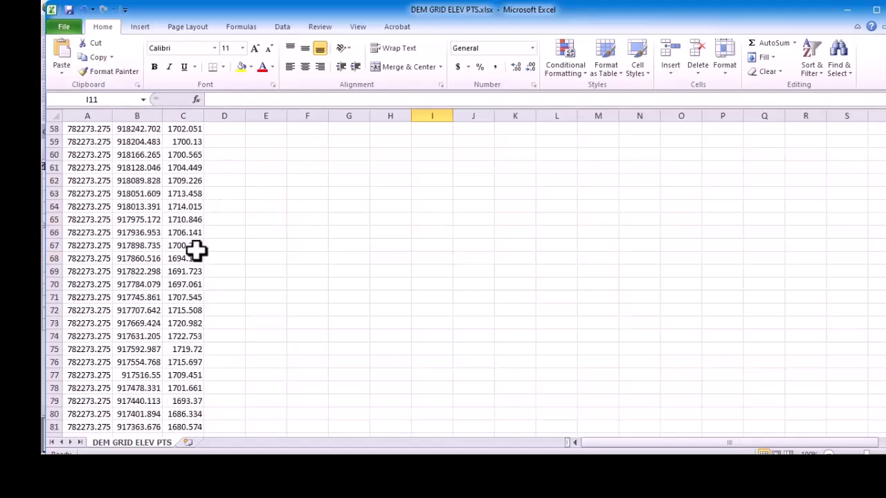
{"action": "scroll", "coordinate": [188, 267], "scroll_direction": "down", "scroll_amount": 20}
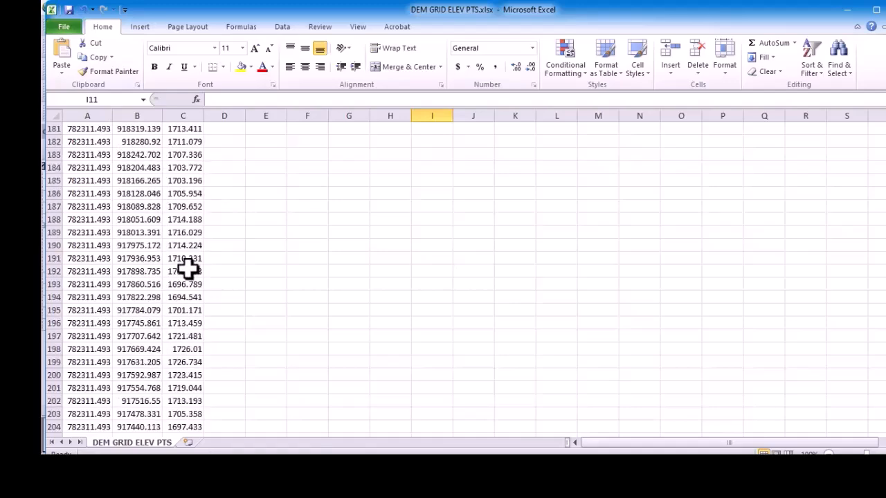
{"action": "scroll", "coordinate": [184, 276], "scroll_direction": "down", "scroll_amount": 6}
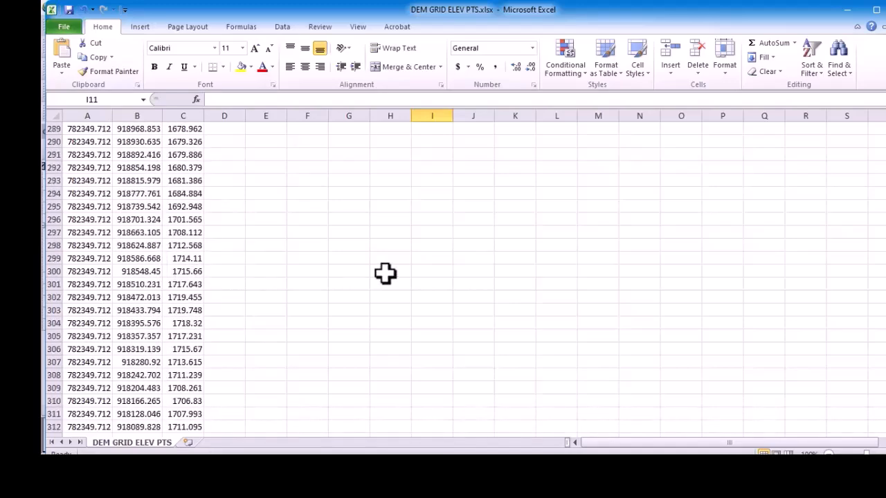
Switch to Global Mapper and view the SRTM terrain that the elevation points come from.
{"action": "mouse_move", "coordinate": [461, 477]}
{"action": "mouse_move", "coordinate": [540, 477]}
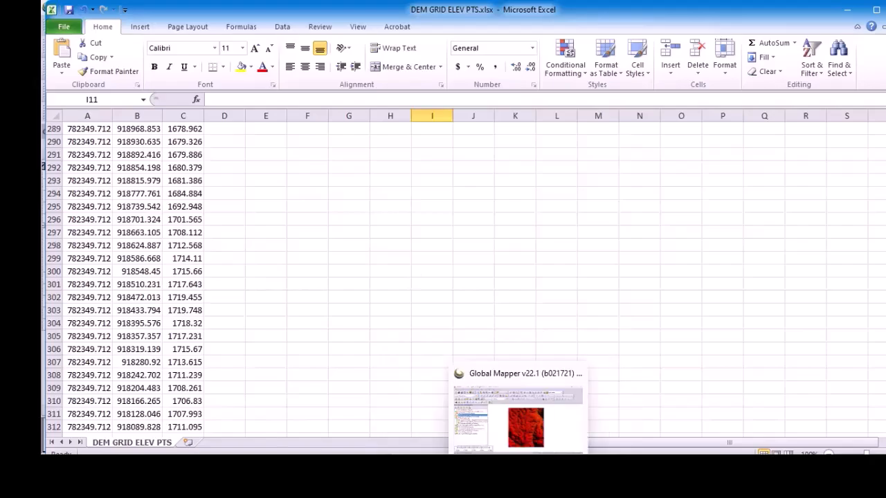
{"action": "left_click", "coordinate": [532, 429]}
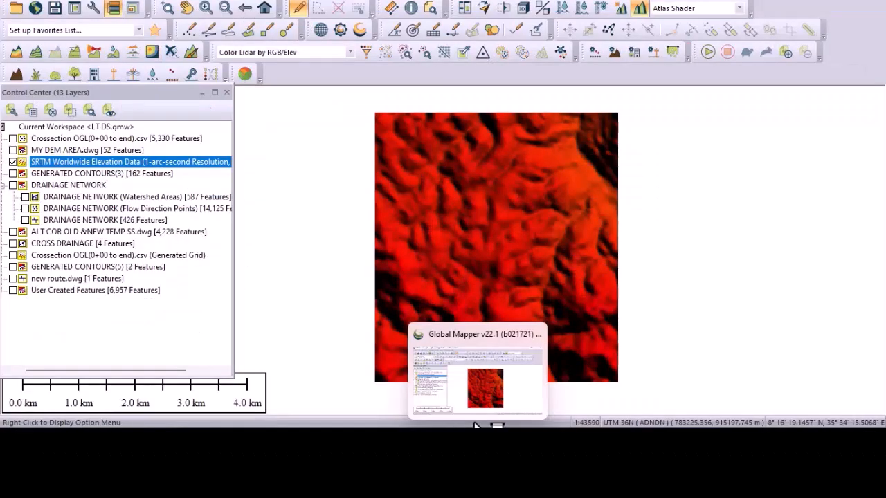
Switch to DEM GRID ELEV PTS.xlsx in Excel and review the coordinate rows back up to row 1.
{"action": "left_click", "coordinate": [533, 388]}
{"action": "scroll", "coordinate": [99, 214], "scroll_direction": "up", "scroll_amount": 3}
{"action": "scroll", "coordinate": [66, 117], "scroll_direction": "up", "scroll_amount": 7}
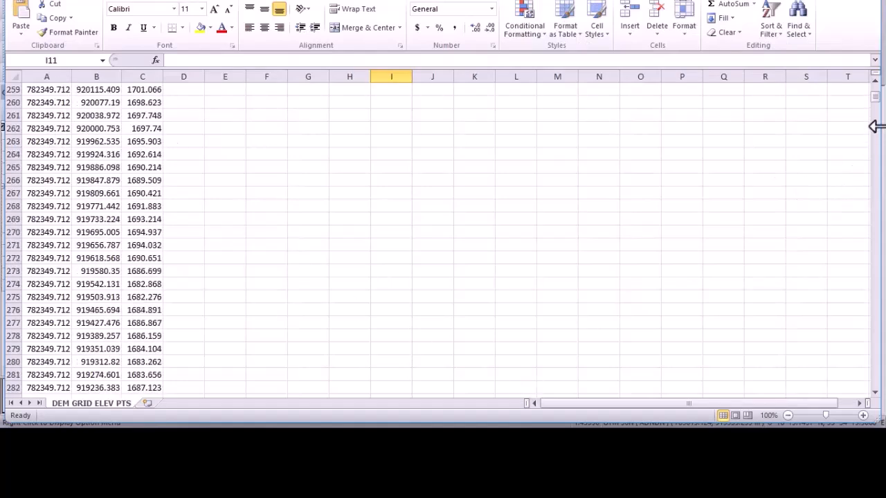
{"action": "scroll", "coordinate": [264, 213], "scroll_direction": "up", "scroll_amount": 4}
{"action": "scroll", "coordinate": [264, 213], "scroll_direction": "up", "scroll_amount": 20}
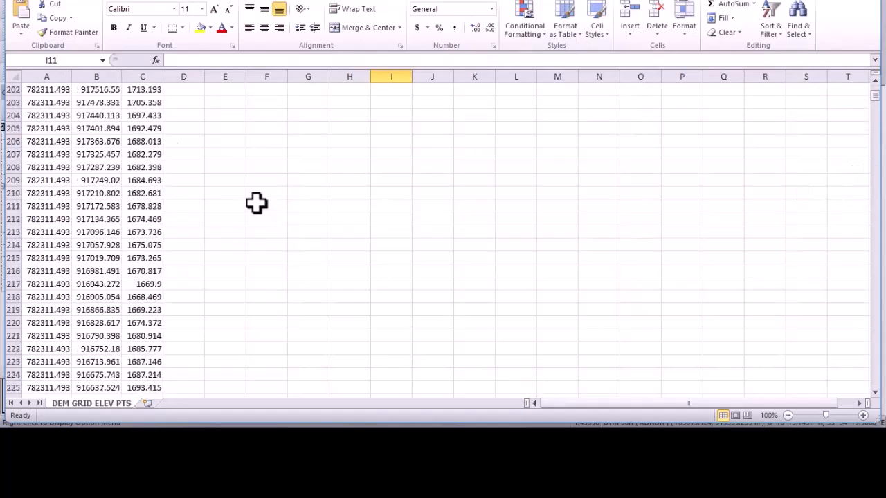
{"action": "scroll", "coordinate": [254, 202], "scroll_direction": "up", "scroll_amount": 20}
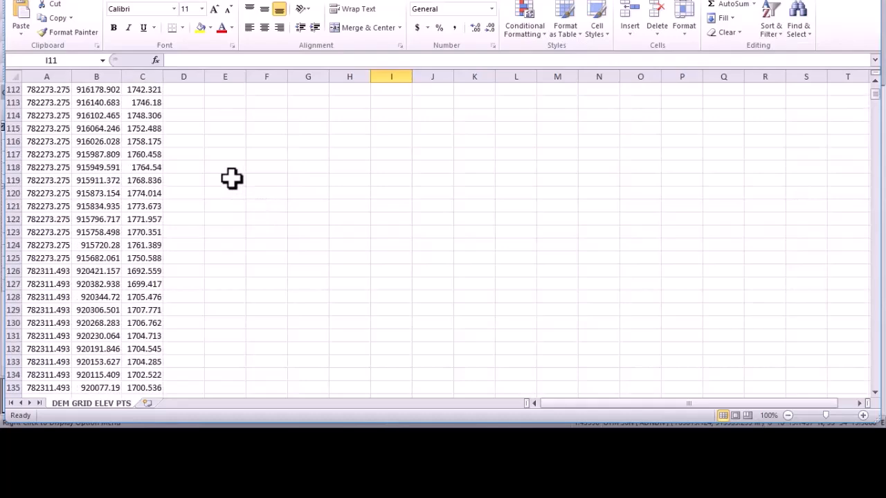
{"action": "scroll", "coordinate": [270, 113], "scroll_direction": "up", "scroll_amount": 13}
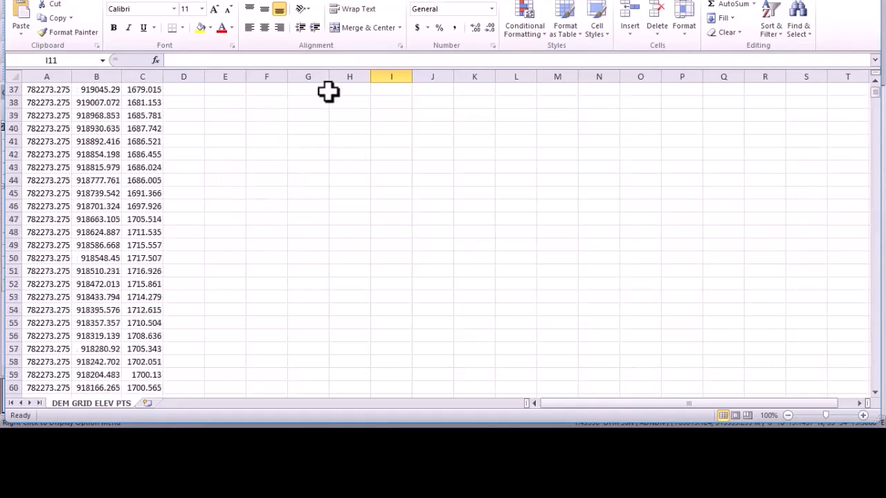
{"action": "left_click_drag", "start_coordinate": [877, 98], "coordinate": [876, 89]}
In cell F1, enter =CONCATENATE(A1,",",B1) to join the X and Y coordinates with a comma.
{"action": "left_click", "coordinate": [261, 88]}
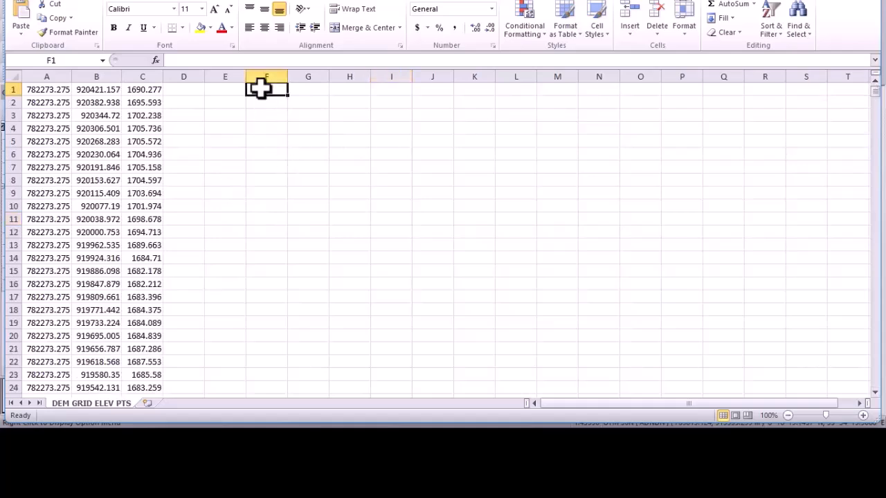
{"action": "type", "text": "="}
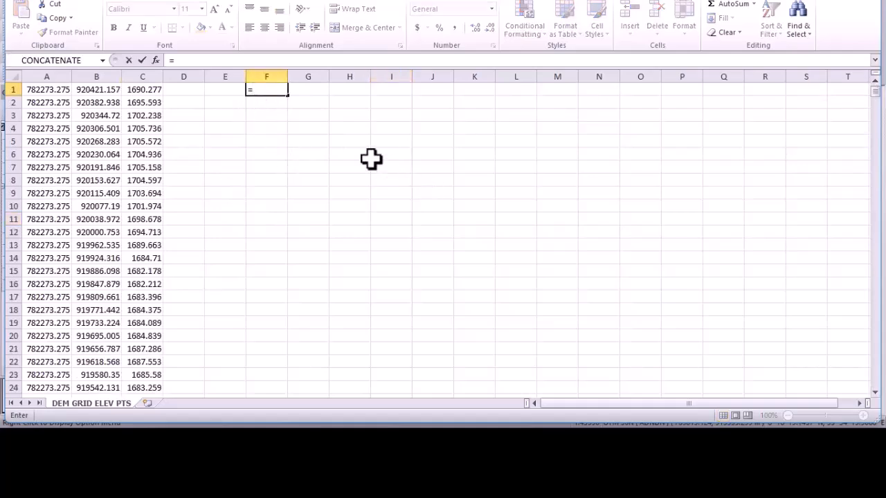
{"action": "key", "text": "Escape"}
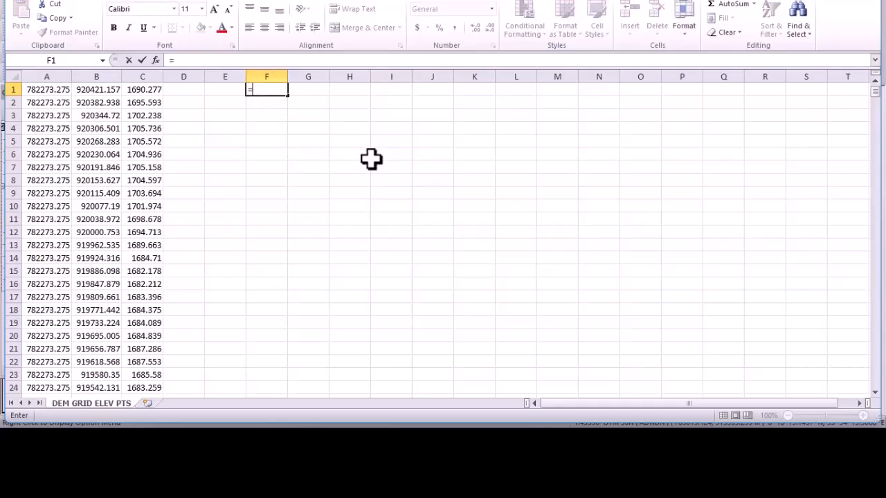
{"action": "type", "text": "="}
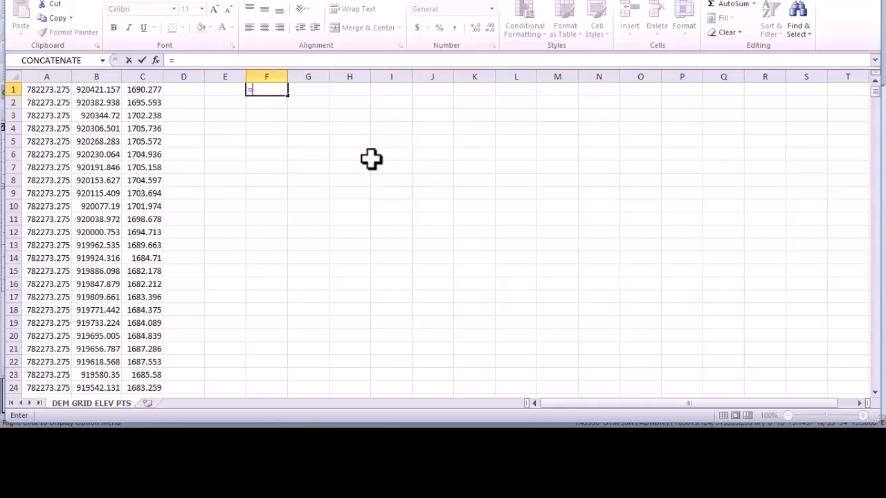
{"action": "left_click", "coordinate": [29, 61]}
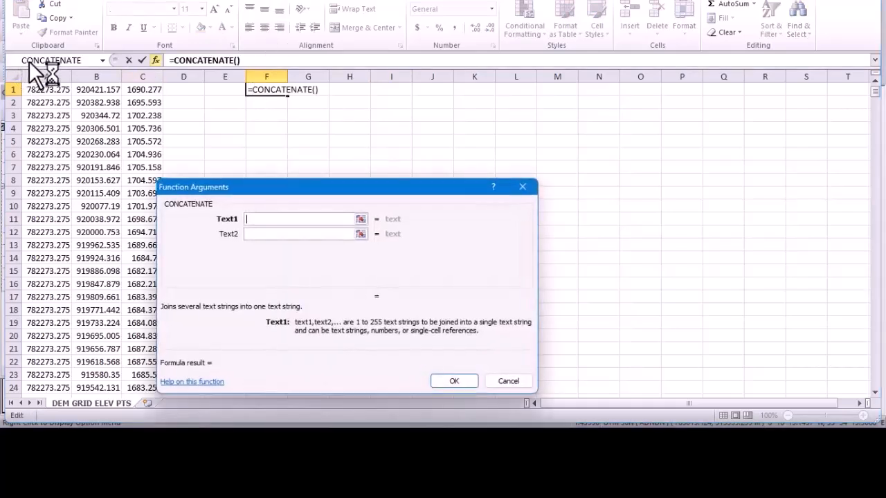
{"action": "left_click", "coordinate": [49, 90]}
{"action": "left_click", "coordinate": [257, 234]}
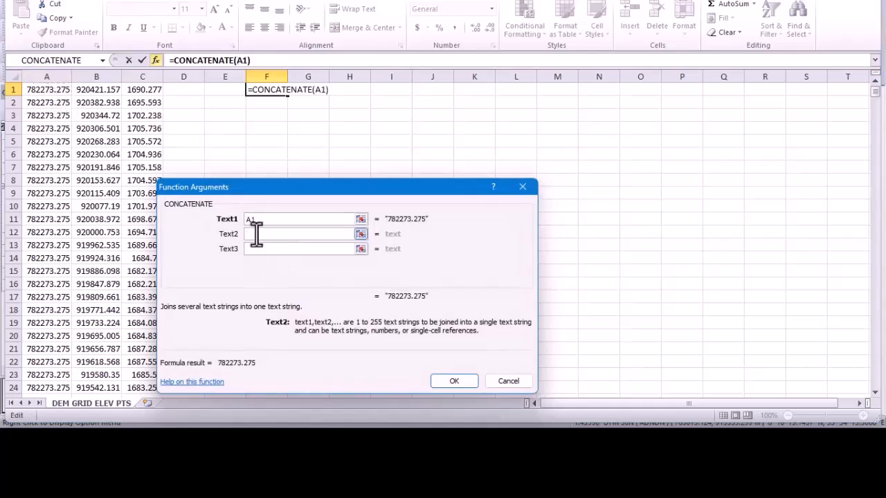
{"action": "type", "text": ","}
{"action": "left_click", "coordinate": [259, 249]}
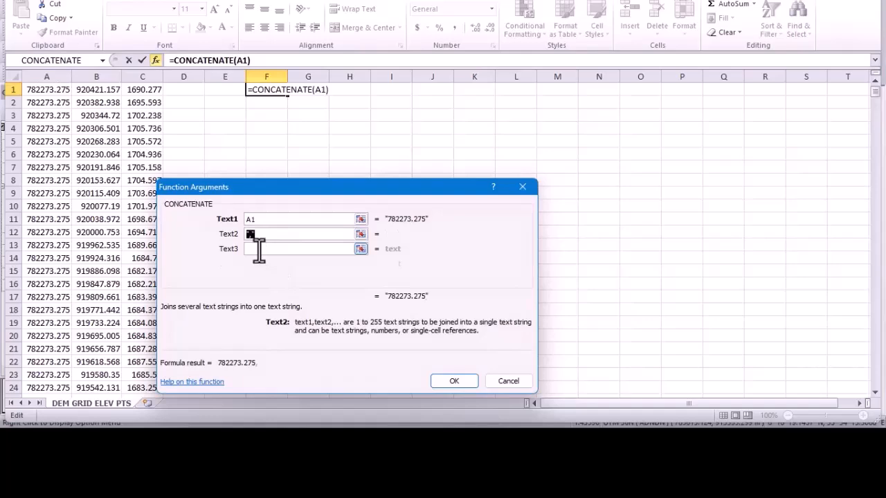
{"action": "left_click", "coordinate": [98, 89]}
{"action": "left_click", "coordinate": [452, 384]}
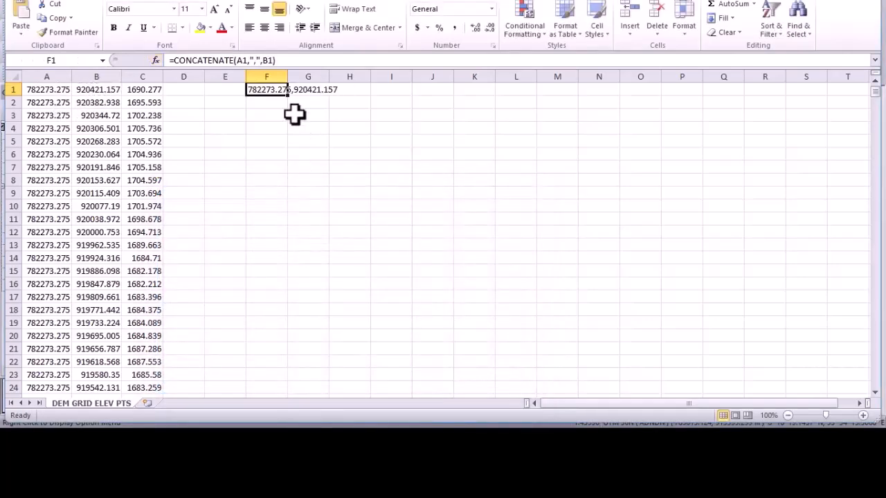
Autofit column F and fill the CONCATENATE formula from F1 down to row 14125.
{"action": "double_click", "coordinate": [286, 77]}
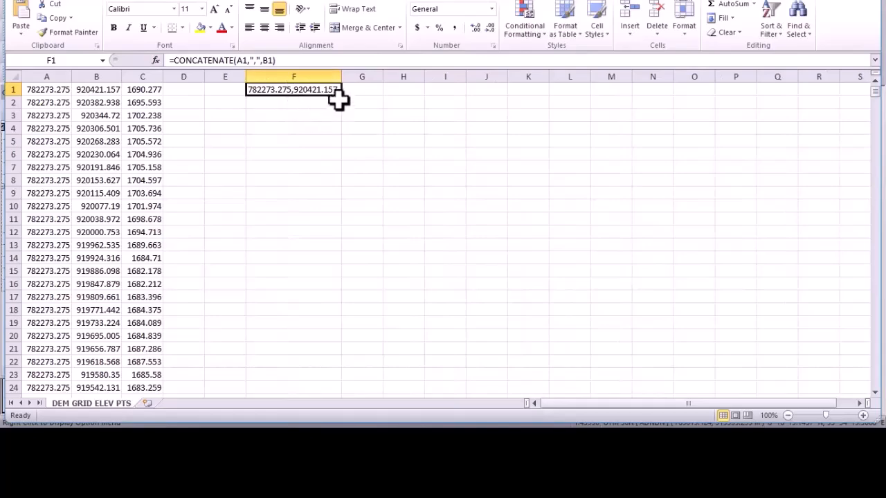
{"action": "left_click_drag", "start_coordinate": [342, 99], "coordinate": [309, 349]}
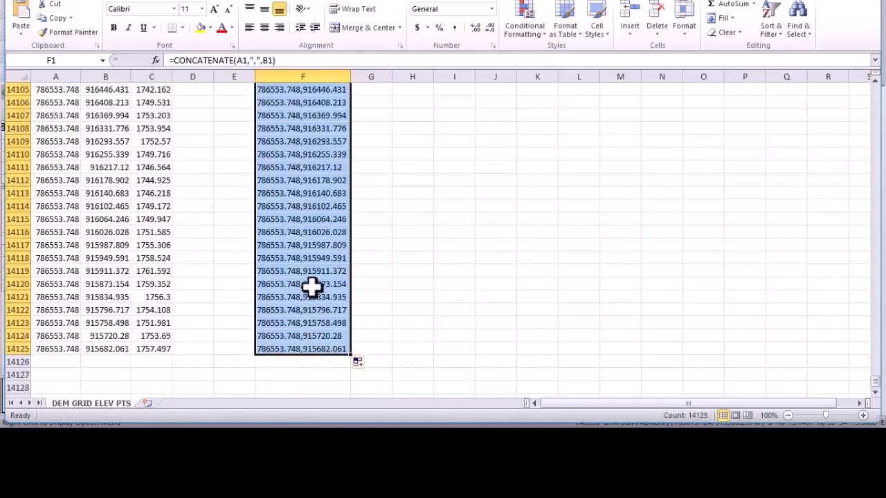
Copy all the joined coordinate pairs in F1:F14125.
{"action": "right_click", "coordinate": [301, 128]}
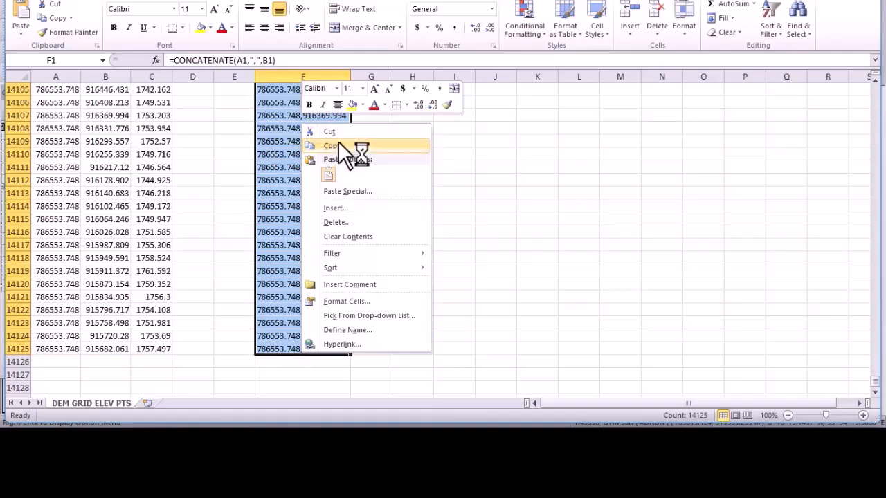
{"action": "left_click", "coordinate": [338, 142]}
{"action": "key", "text": "ctrl+BackSpace"}
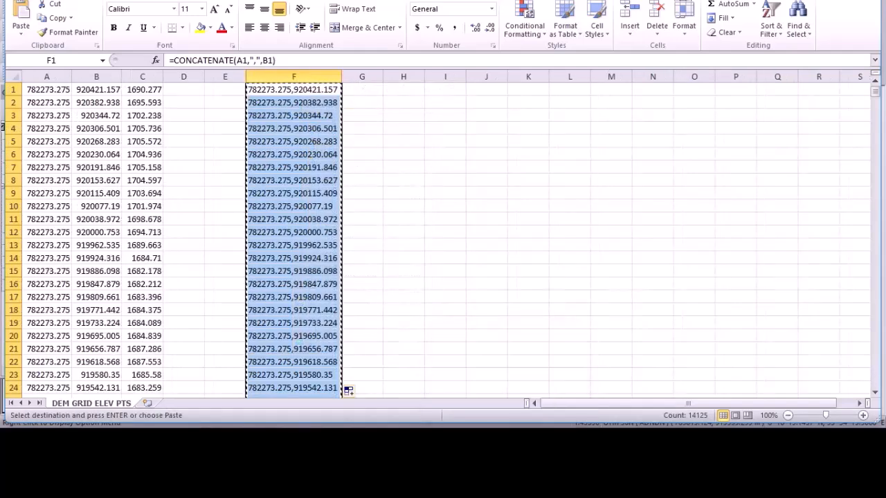
Open new route.dwg from the ALL DS folder in AutoCAD and dismiss the startup message.
{"action": "left_click", "coordinate": [79, 443]}
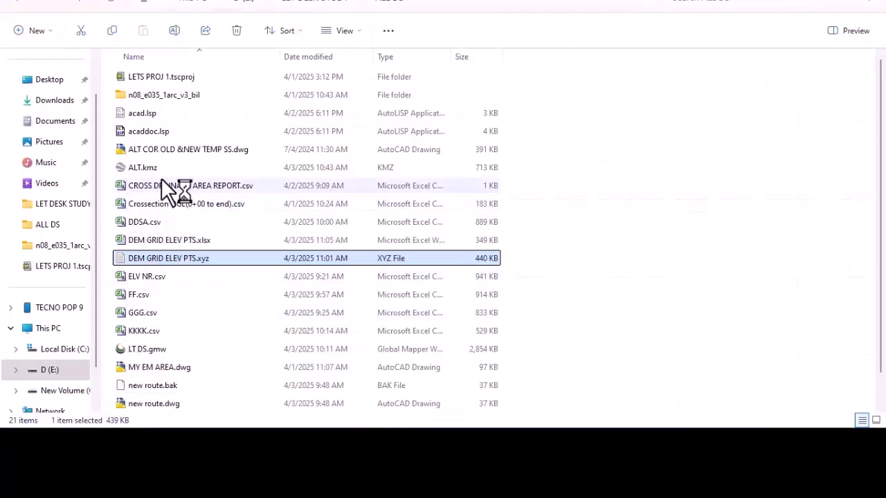
{"action": "left_click", "coordinate": [165, 403]}
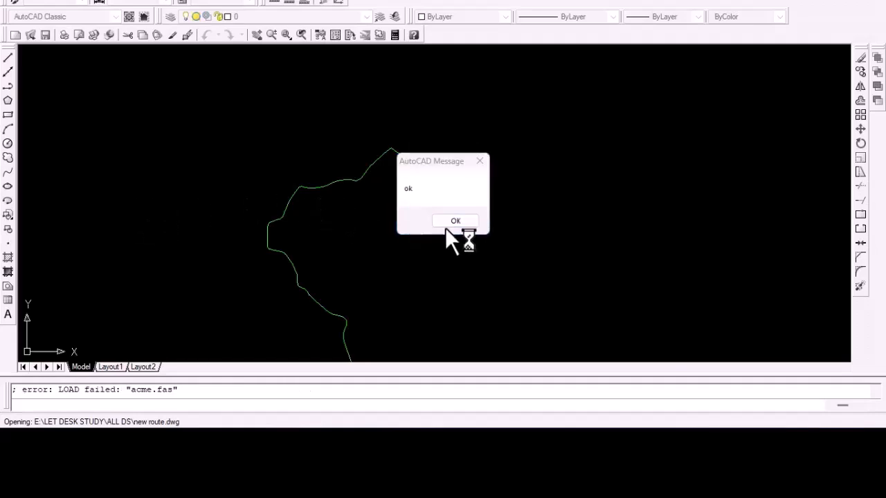
{"action": "left_click", "coordinate": [454, 221]}
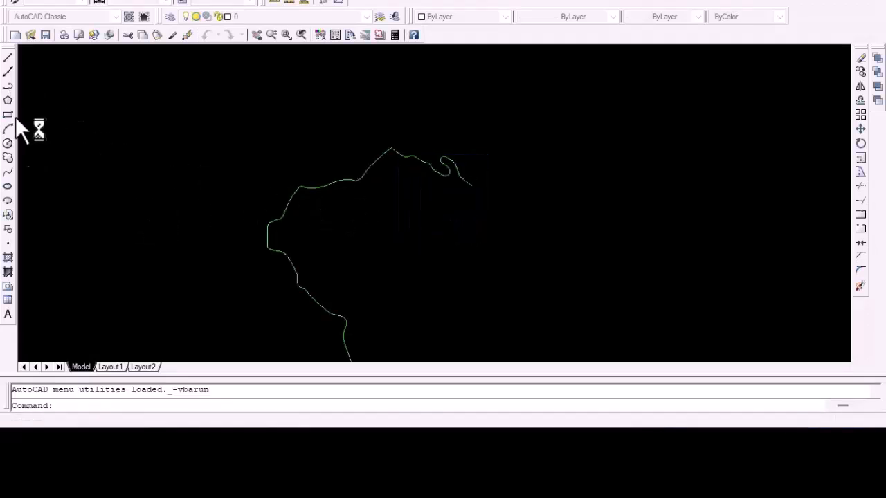
Try to place all the copied coordinate pairs as points in new route.dwg with the Point command.
{"action": "left_click", "coordinate": [8, 245]}
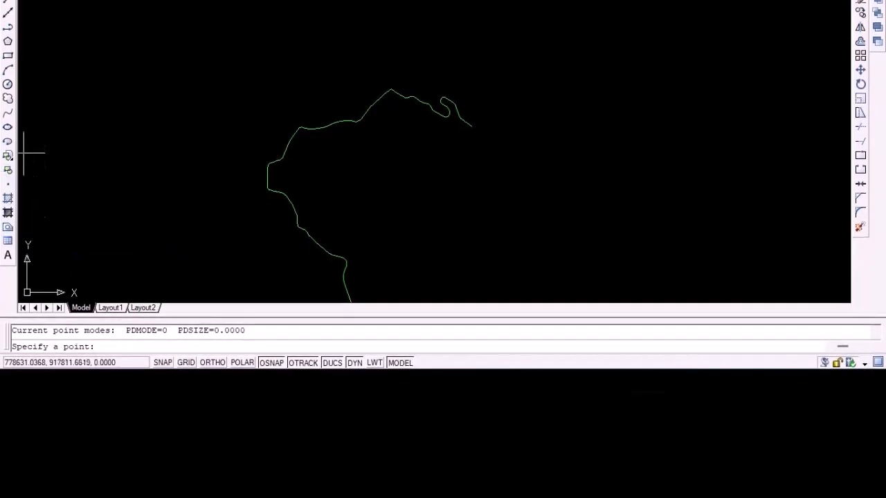
{"action": "right_click", "coordinate": [159, 339]}
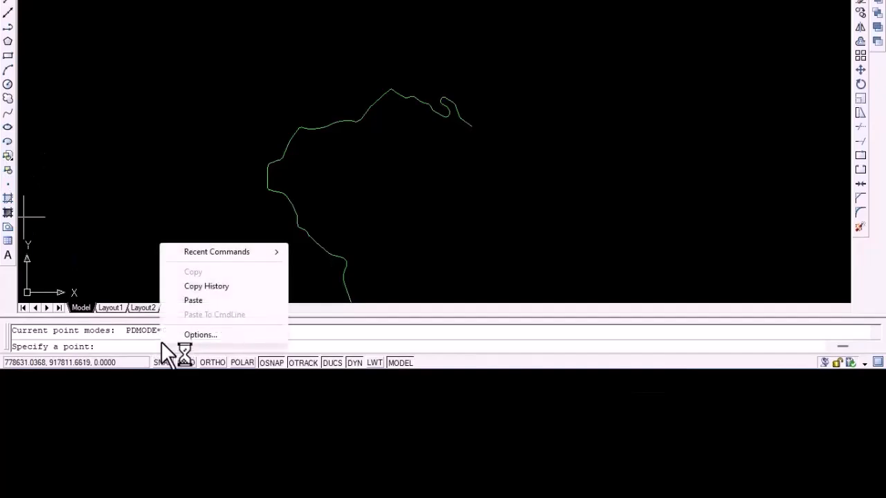
{"action": "left_click", "coordinate": [205, 299]}
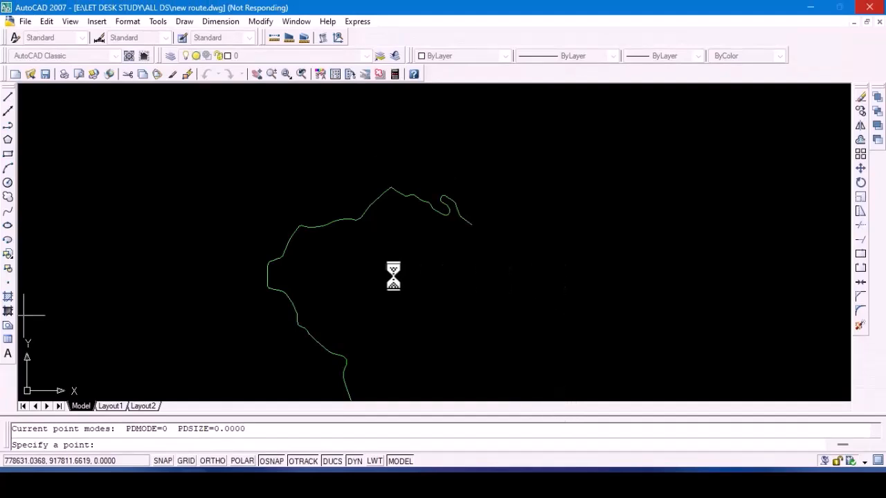
Switch to Excel and check the running applications in Task Manager.
{"action": "key", "text": "alt+Tab"}
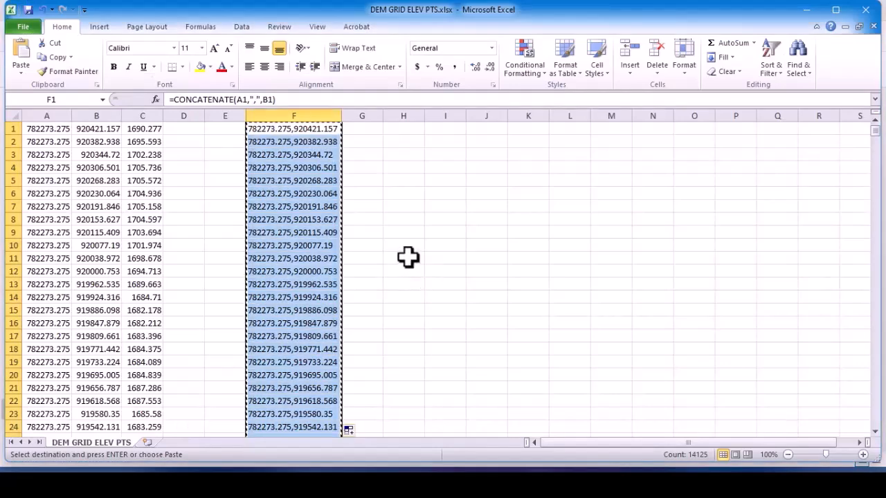
{"action": "mouse_move", "coordinate": [506, 485]}
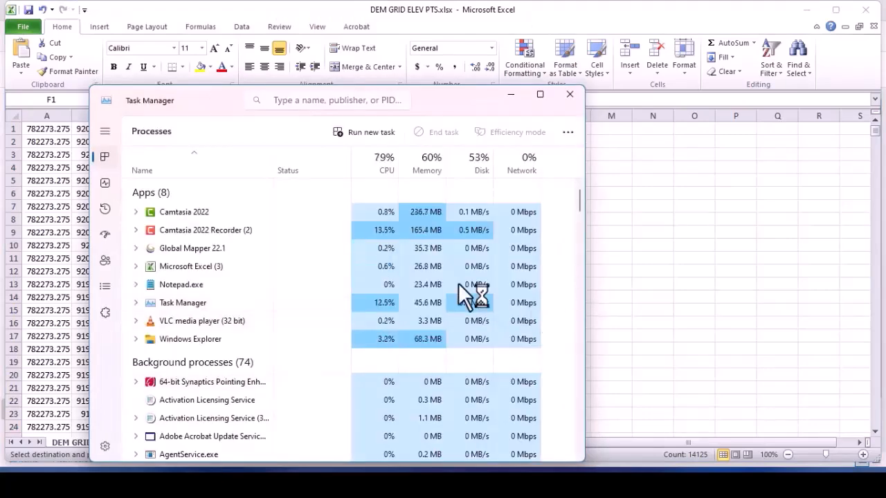
{"action": "left_click", "coordinate": [743, 269]}
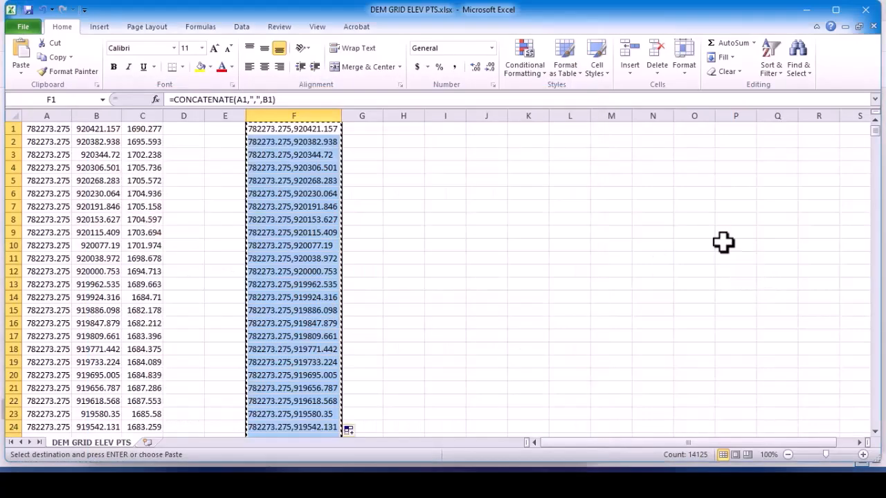
Copy only the joined coordinates in F1:F1076 and switch to new route.dwg in AutoCAD.
{"action": "left_click", "coordinate": [570, 180]}
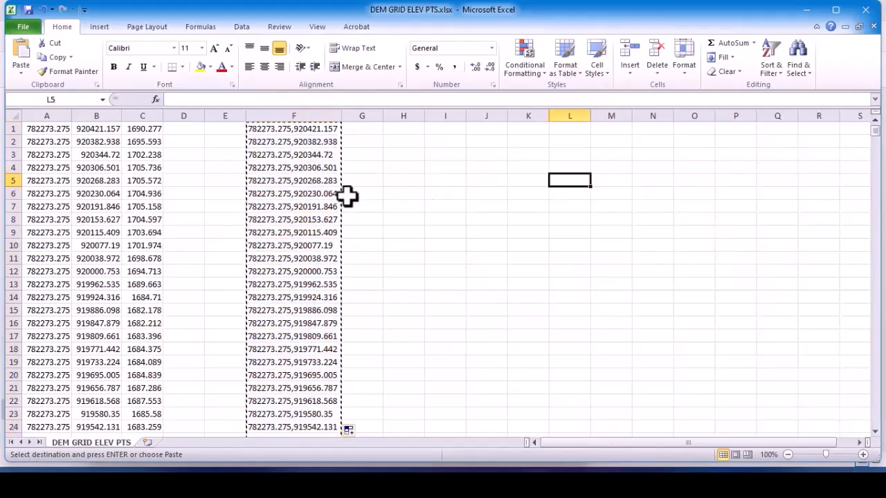
{"action": "left_click_drag", "start_coordinate": [293, 129], "coordinate": [257, 385]}
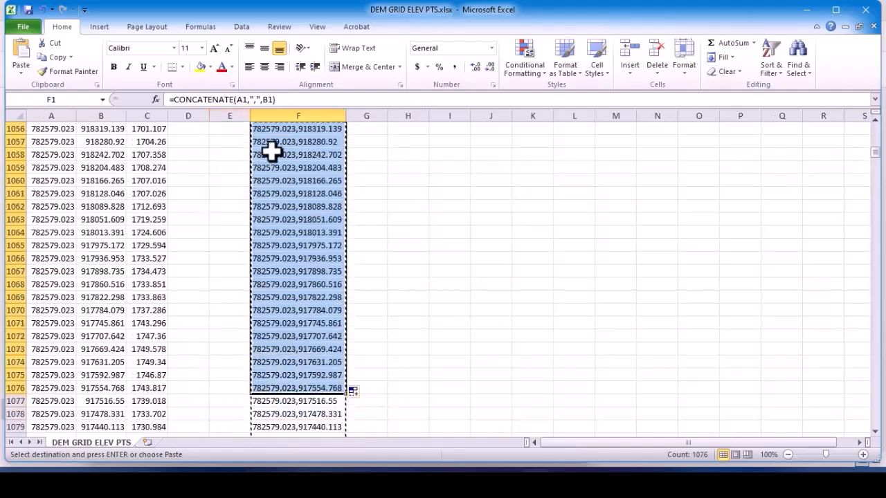
{"action": "right_click", "coordinate": [276, 143]}
{"action": "left_click", "coordinate": [327, 168]}
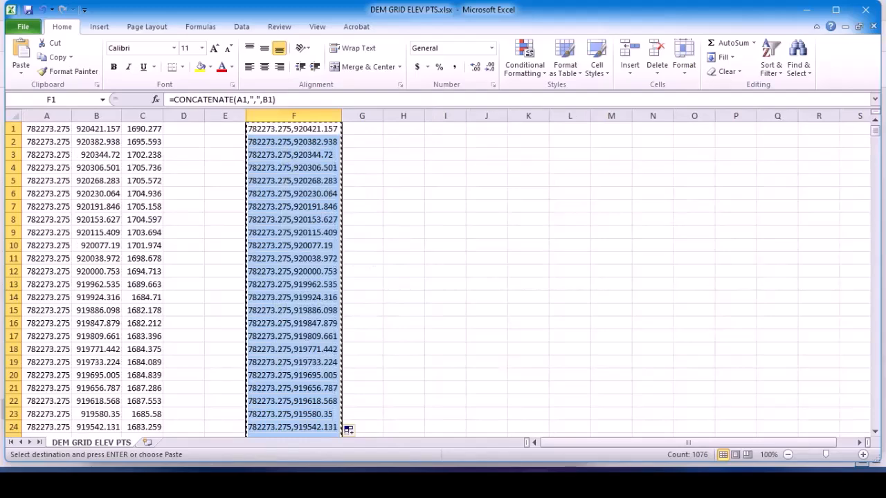
{"action": "left_click", "coordinate": [79, 442]}
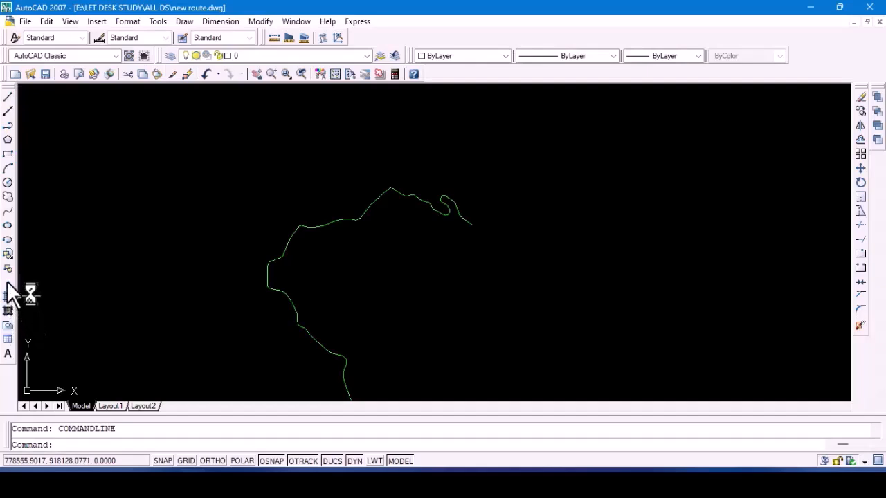
Place points at all the copied joined coordinates from Excel with the Point command and end the command.
{"action": "left_click", "coordinate": [8, 283]}
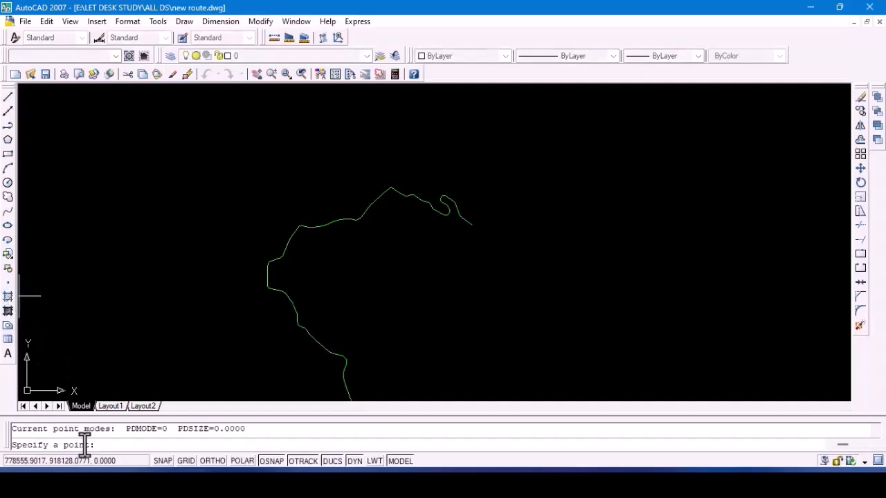
{"action": "right_click", "coordinate": [124, 447]}
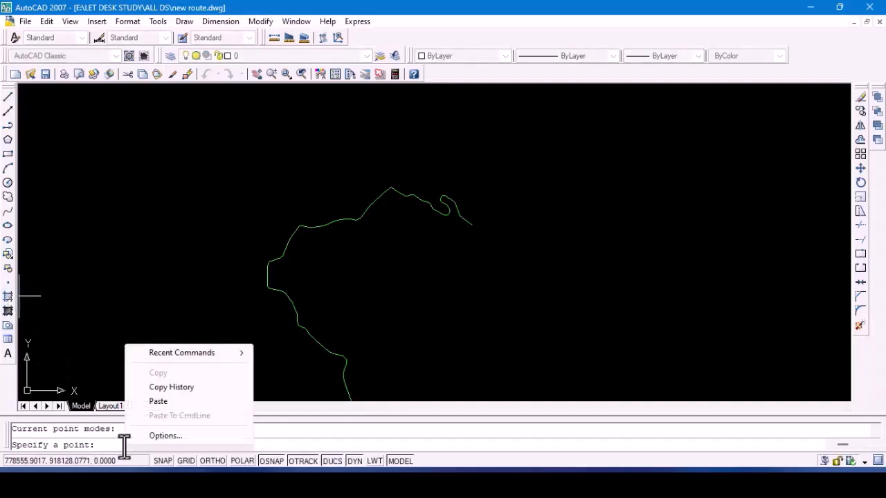
{"action": "left_click", "coordinate": [160, 402]}
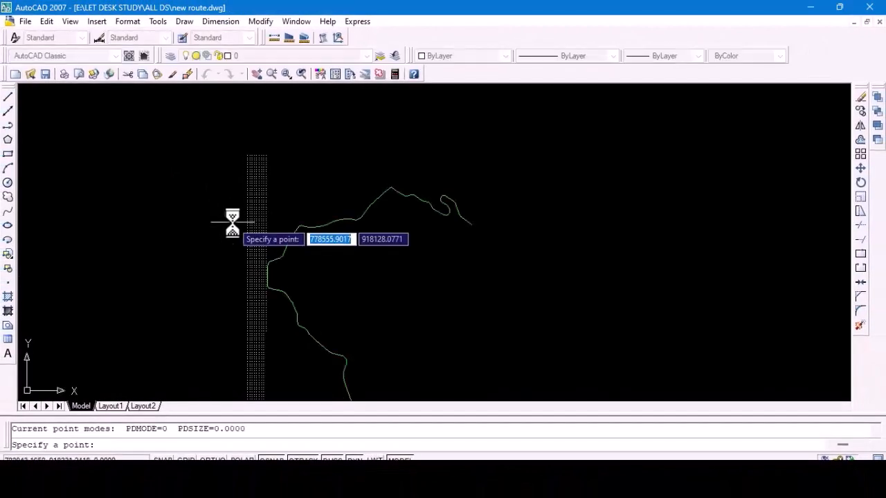
{"action": "scroll", "coordinate": [228, 209], "scroll_direction": "down", "scroll_amount": 4}
{"action": "scroll", "coordinate": [240, 260], "scroll_direction": "up", "scroll_amount": 4}
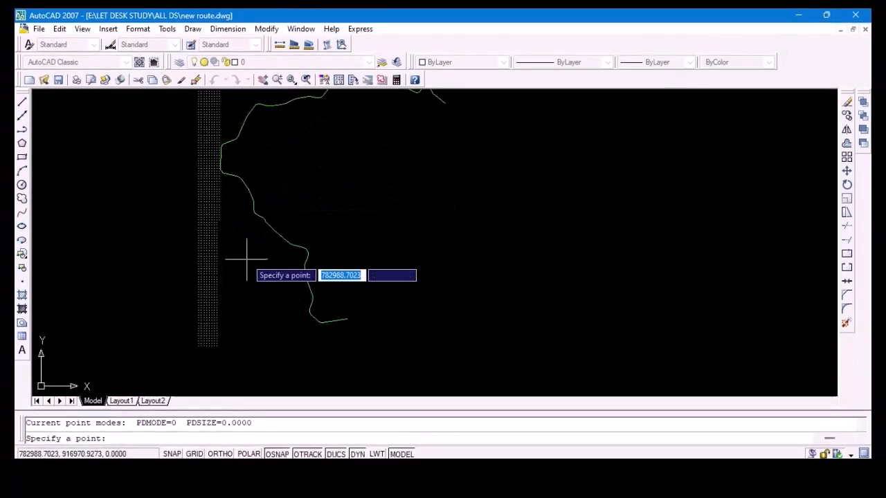
{"action": "key", "text": "Escape"}
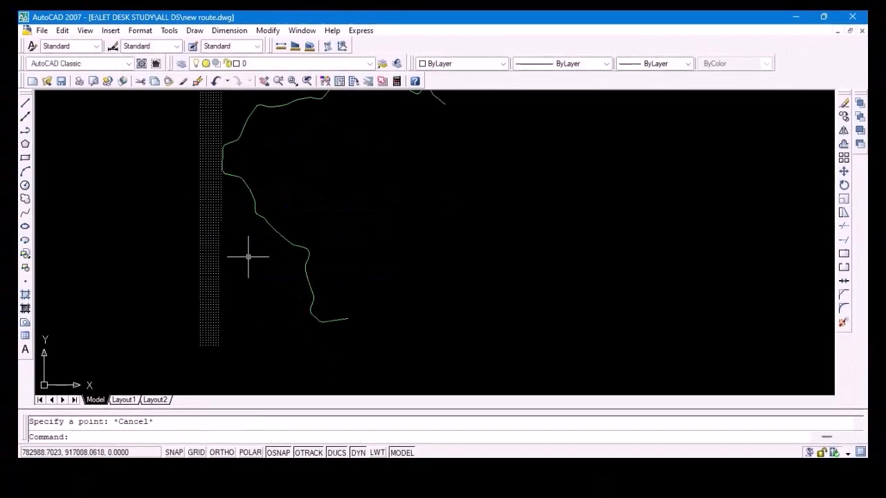
Add an aligned dimension between the first two adjacent points in the top row of the point grid.
{"action": "scroll", "coordinate": [248, 244], "scroll_direction": "down", "scroll_amount": 3}
{"action": "scroll", "coordinate": [228, 162], "scroll_direction": "up", "scroll_amount": 8}
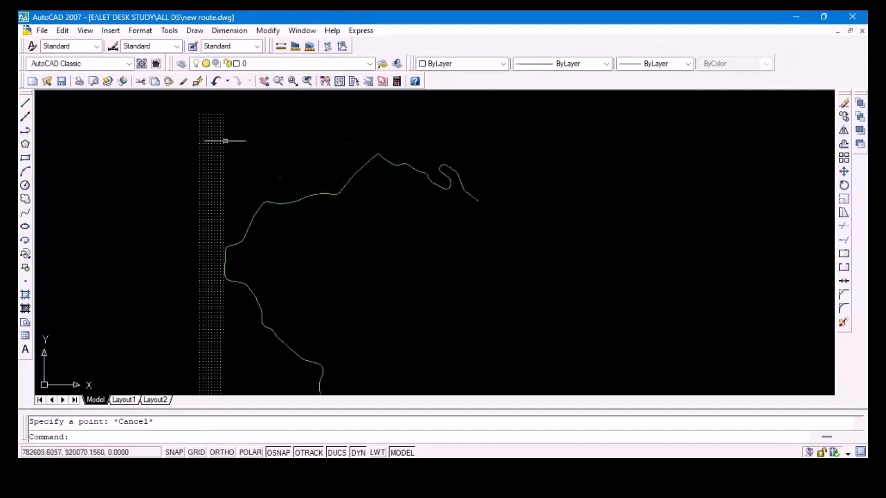
{"action": "scroll", "coordinate": [211, 107], "scroll_direction": "up", "scroll_amount": 3}
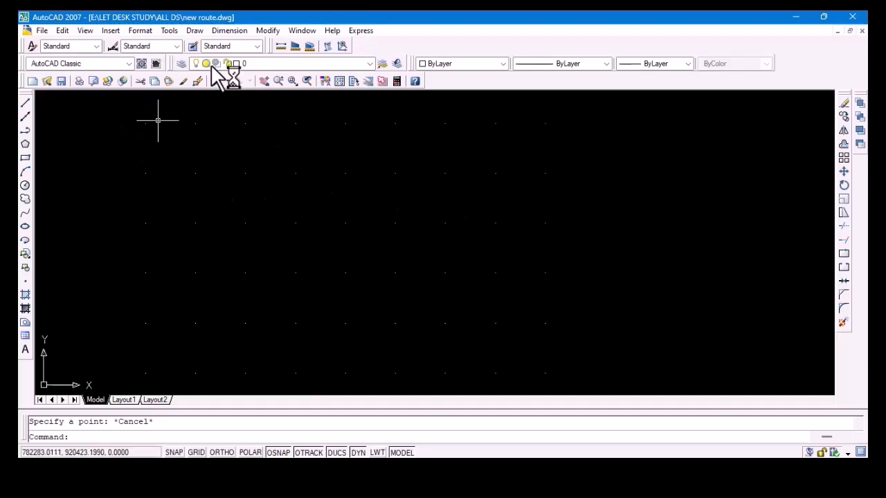
{"action": "left_click", "coordinate": [230, 32]}
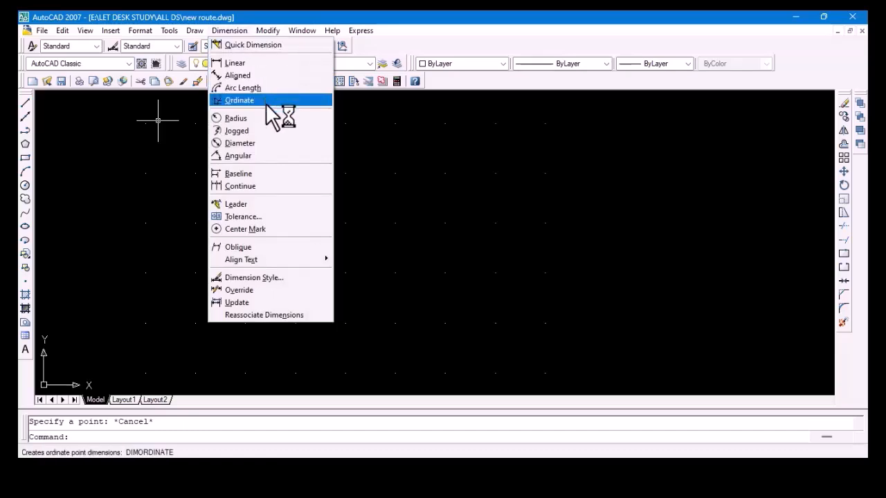
{"action": "left_click", "coordinate": [266, 80]}
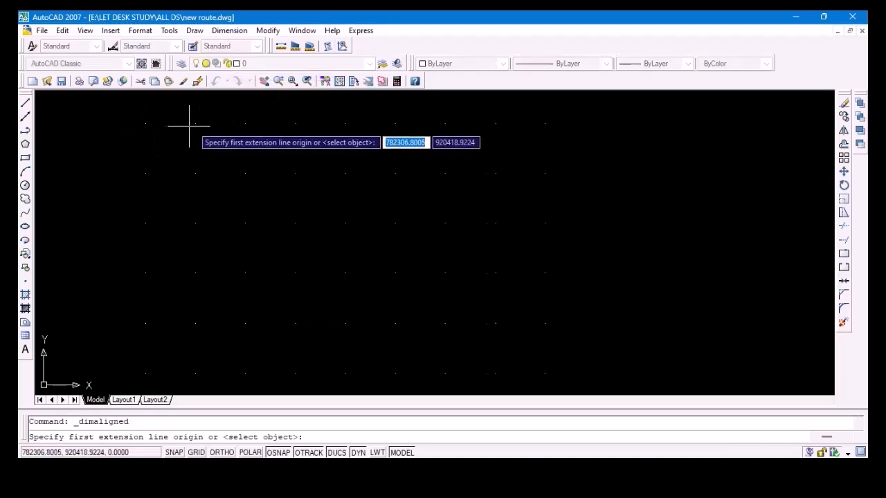
{"action": "left_click", "coordinate": [146, 117]}
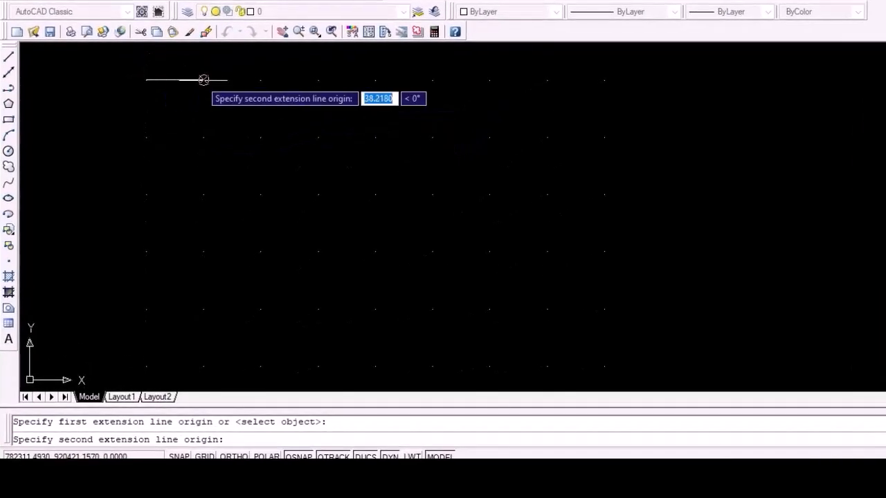
{"action": "left_click", "coordinate": [195, 117]}
{"action": "left_click", "coordinate": [203, 109]}
{"action": "scroll", "coordinate": [180, 111], "scroll_direction": "up", "scroll_amount": 8}
{"action": "scroll", "coordinate": [208, 102], "scroll_direction": "up", "scroll_amount": 3}
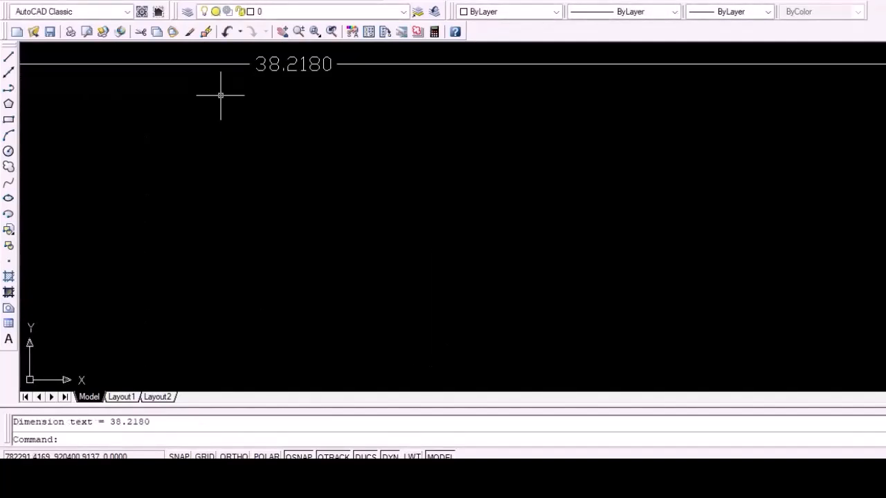
Add a second aligned dimension from the first dimension line's left end up to the grid's top-left point, placed outside the grid.
{"action": "scroll", "coordinate": [288, 122], "scroll_direction": "down", "scroll_amount": 2}
{"action": "scroll", "coordinate": [344, 247], "scroll_direction": "down", "scroll_amount": 5}
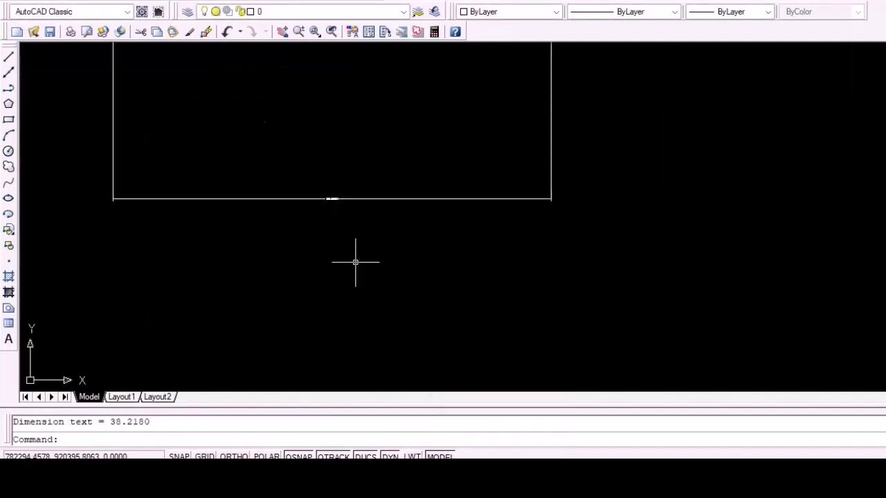
{"action": "scroll", "coordinate": [344, 247], "scroll_direction": "down", "scroll_amount": 6}
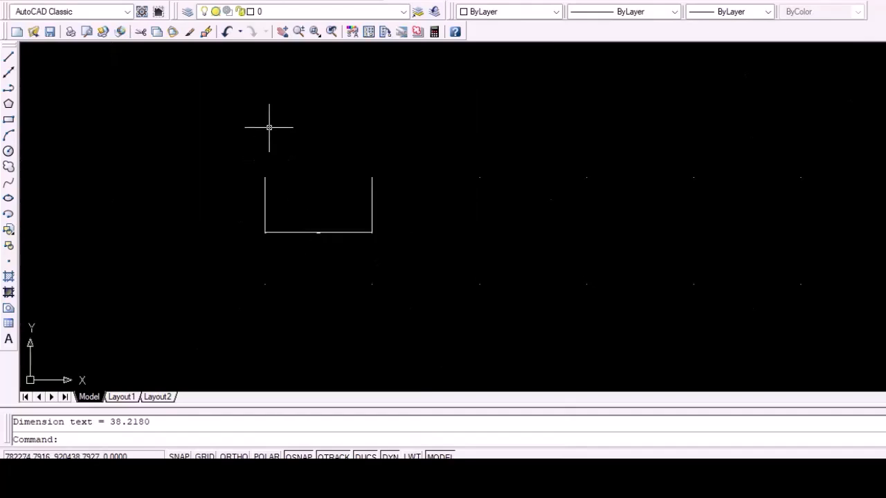
{"action": "right_click", "coordinate": [269, 127]}
{"action": "left_click", "coordinate": [306, 140]}
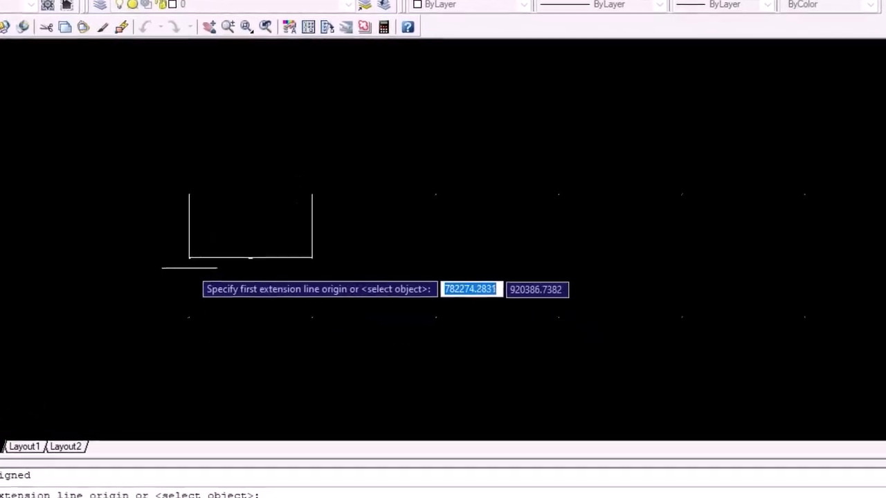
{"action": "left_click", "coordinate": [190, 256]}
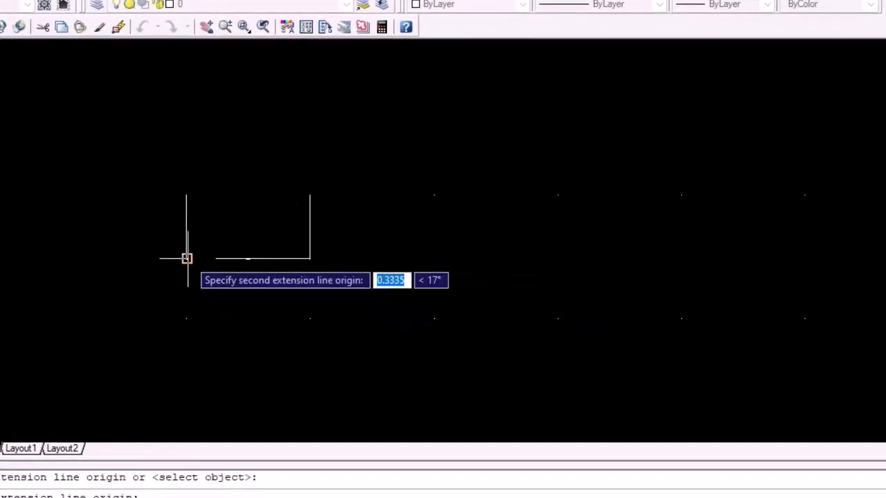
{"action": "left_click", "coordinate": [185, 196]}
{"action": "left_click", "coordinate": [125, 220]}
{"action": "scroll", "coordinate": [132, 228], "scroll_direction": "up", "scroll_amount": 3}
{"action": "scroll", "coordinate": [133, 236], "scroll_direction": "up", "scroll_amount": 5}
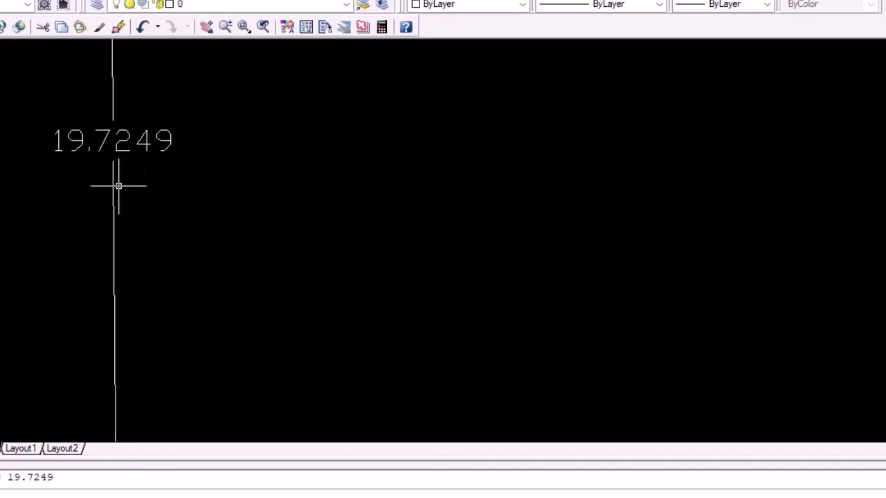
Examine how the plotted point grid lies relative to the green route line over its whole length.
{"action": "scroll", "coordinate": [196, 205], "scroll_direction": "down", "scroll_amount": 6}
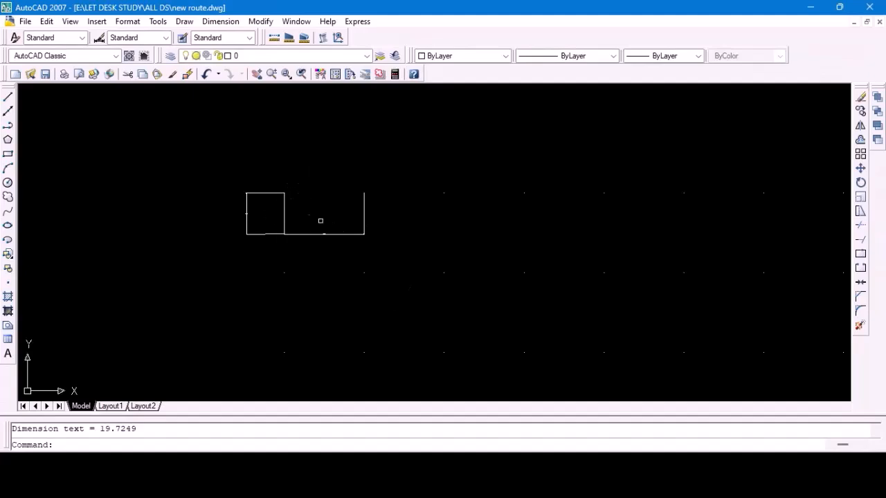
{"action": "scroll", "coordinate": [357, 230], "scroll_direction": "down", "scroll_amount": 5}
{"action": "scroll", "coordinate": [420, 244], "scroll_direction": "down", "scroll_amount": 2}
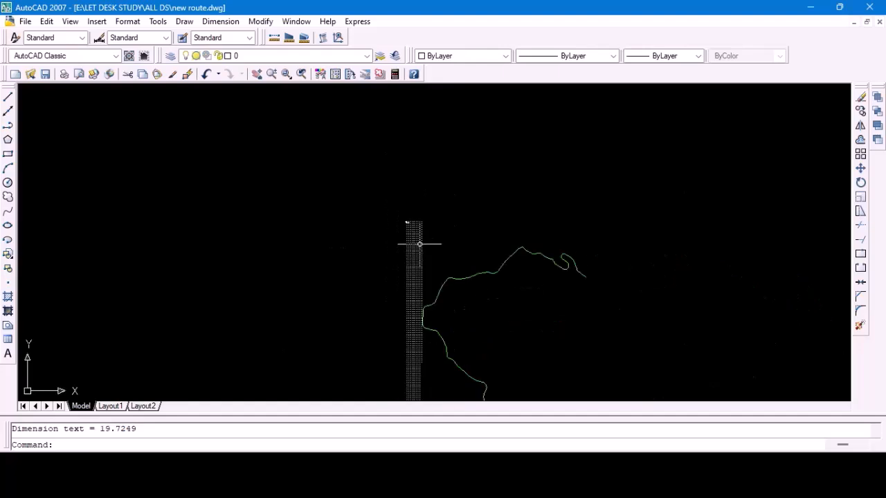
{"action": "scroll", "coordinate": [422, 305], "scroll_direction": "up", "scroll_amount": 3}
{"action": "scroll", "coordinate": [405, 275], "scroll_direction": "down", "scroll_amount": 4}
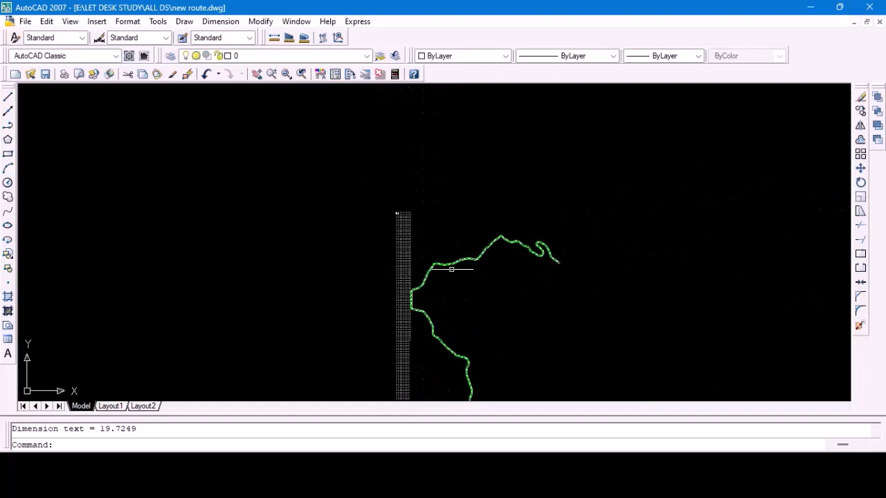
{"action": "scroll", "coordinate": [400, 263], "scroll_direction": "up", "scroll_amount": 4}
{"action": "scroll", "coordinate": [384, 246], "scroll_direction": "down", "scroll_amount": 3}
{"action": "scroll", "coordinate": [405, 327], "scroll_direction": "up", "scroll_amount": 2}
{"action": "scroll", "coordinate": [455, 162], "scroll_direction": "up", "scroll_amount": 3}
{"action": "scroll", "coordinate": [450, 161], "scroll_direction": "down", "scroll_amount": 5}
{"action": "scroll", "coordinate": [415, 282], "scroll_direction": "up", "scroll_amount": 2}
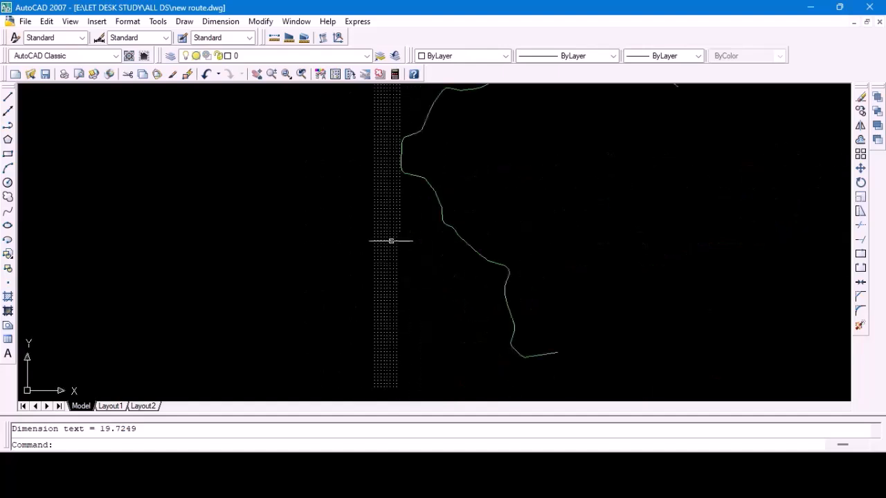
{"action": "scroll", "coordinate": [385, 219], "scroll_direction": "down", "scroll_amount": 3}
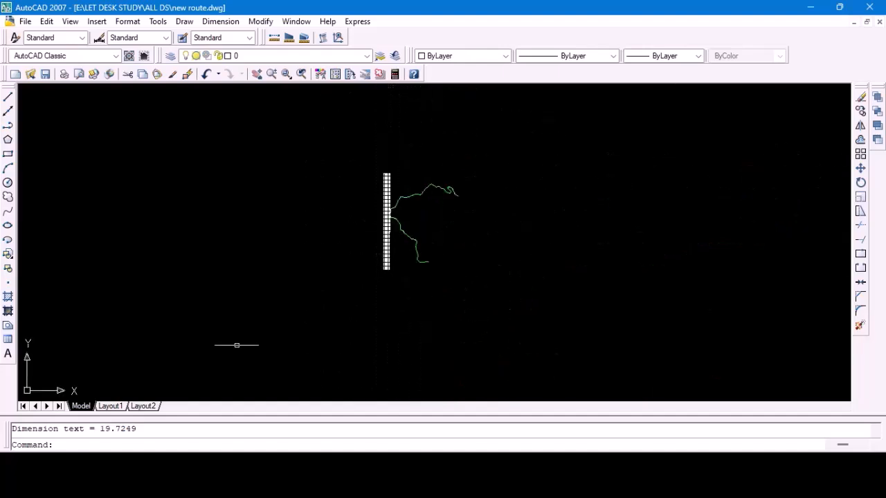